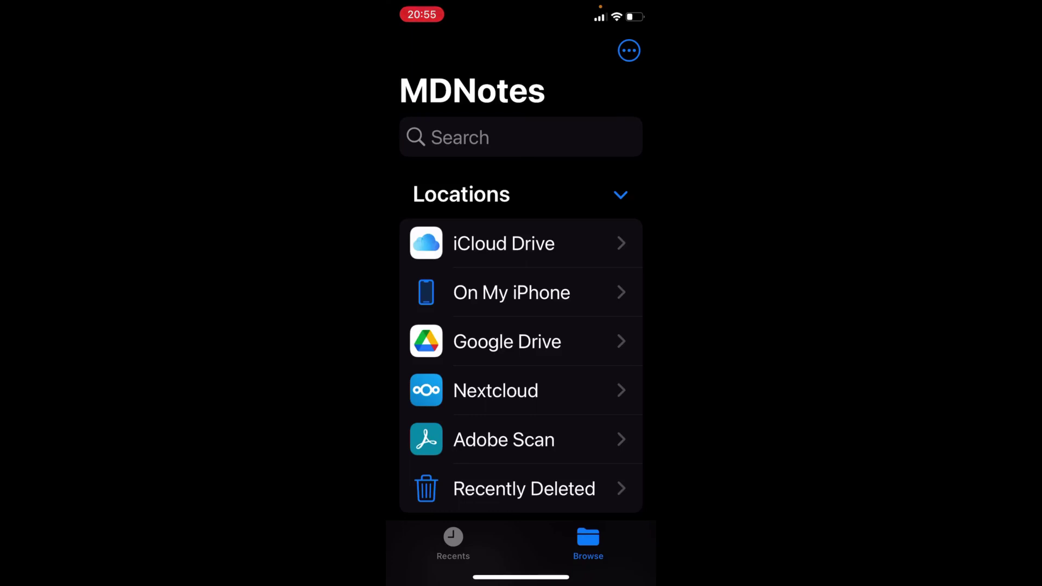
# - Open the Markdown Cheatsheet note from the Notes folder in Nextcloud and look over its Markdown source
pyautogui.click(496, 390)
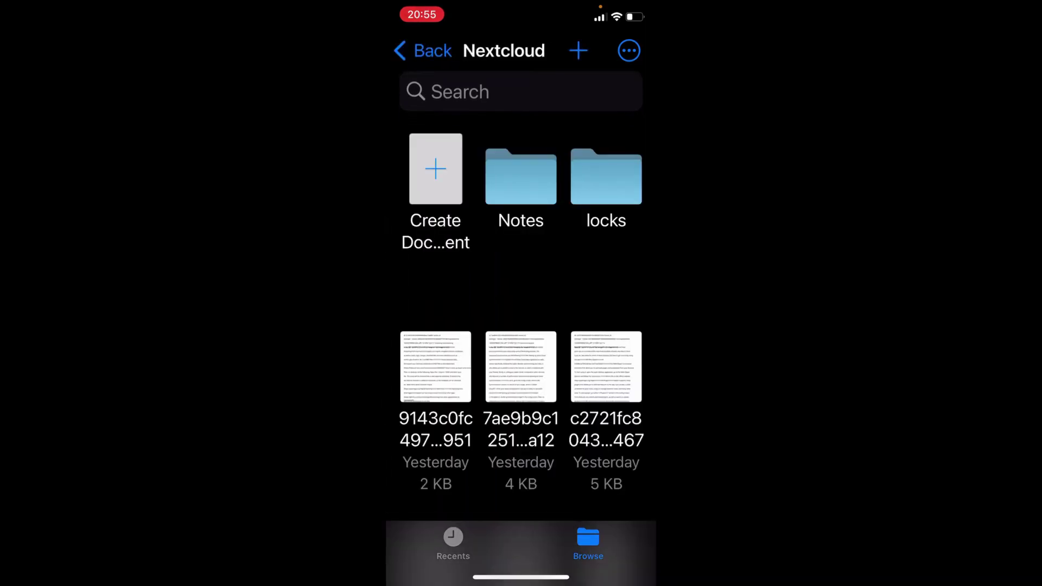
pyautogui.click(521, 176)
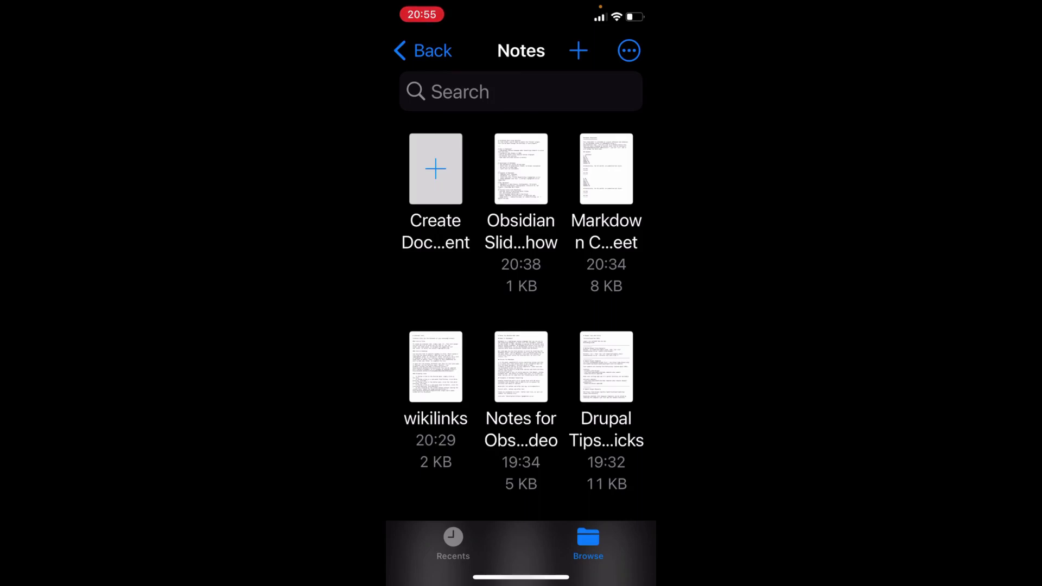
pyautogui.click(607, 169)
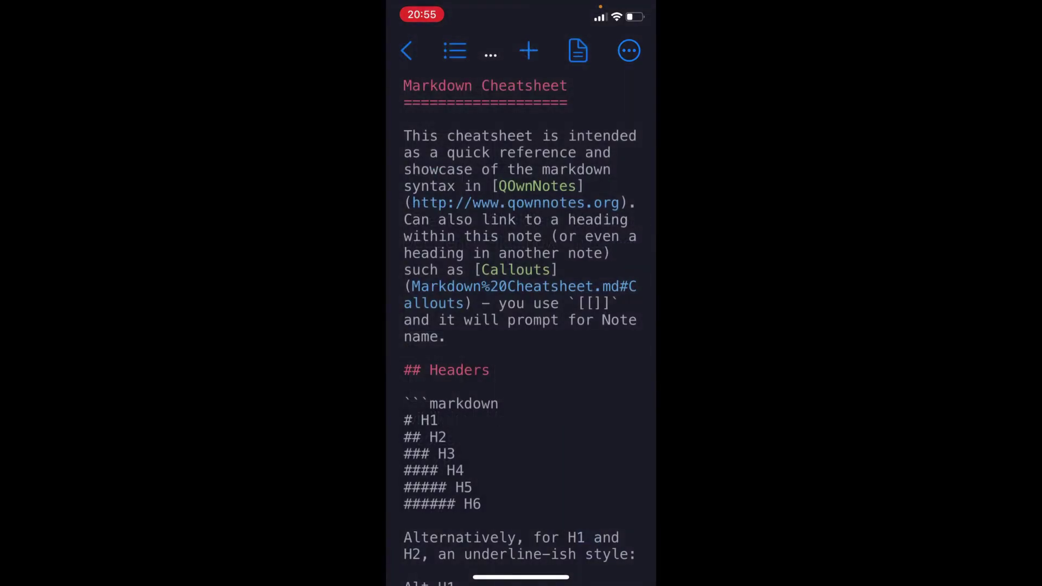
pyautogui.scroll(-10, 521, 326)
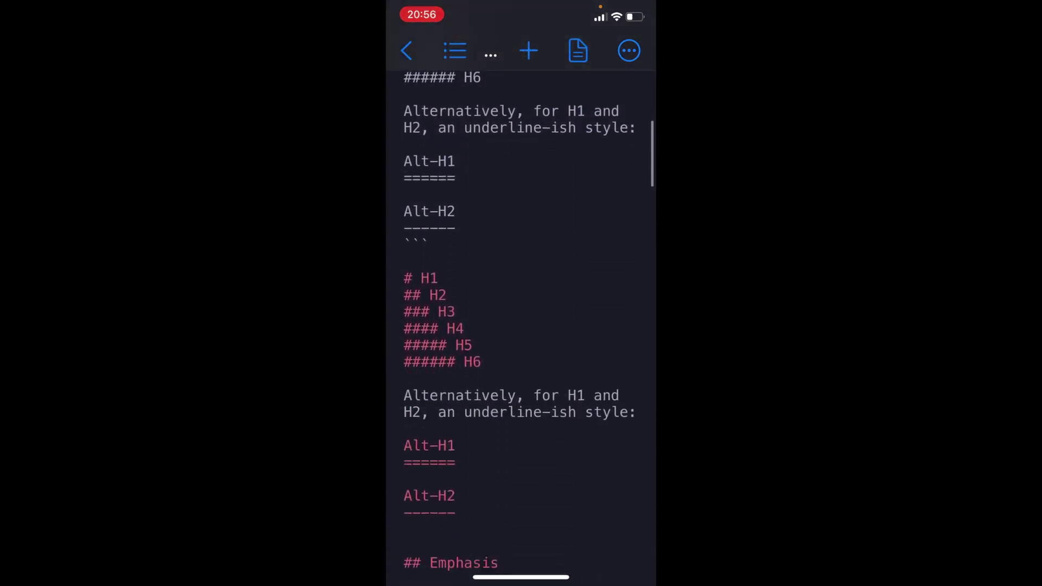
pyautogui.scroll(10, 522, 326)
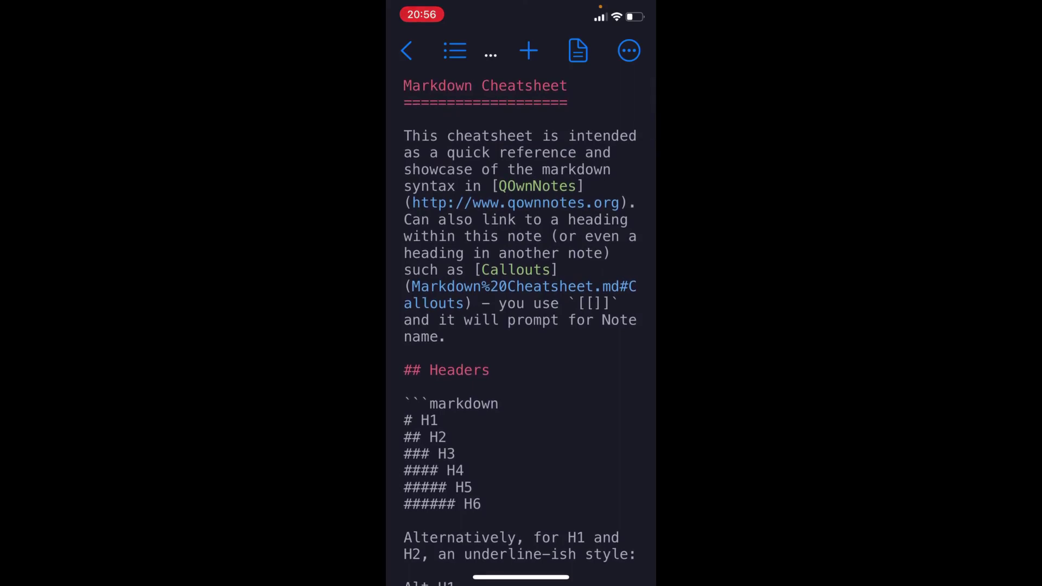
# - Preview the Markdown Cheatsheet and examine how its headings, lists, checkboxes and links render
pyautogui.click(578, 51)
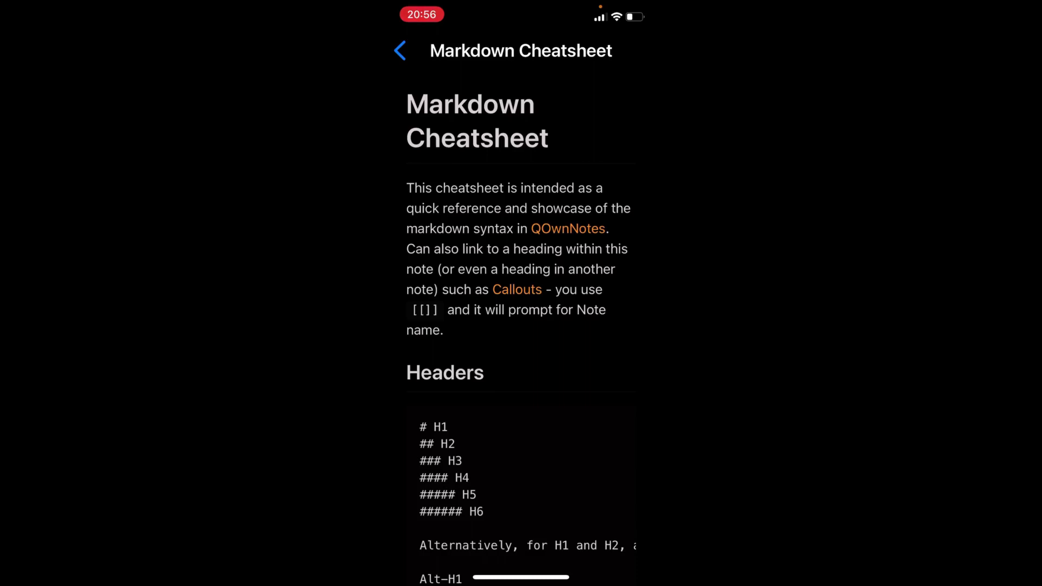
pyautogui.scroll(-15, 521, 326)
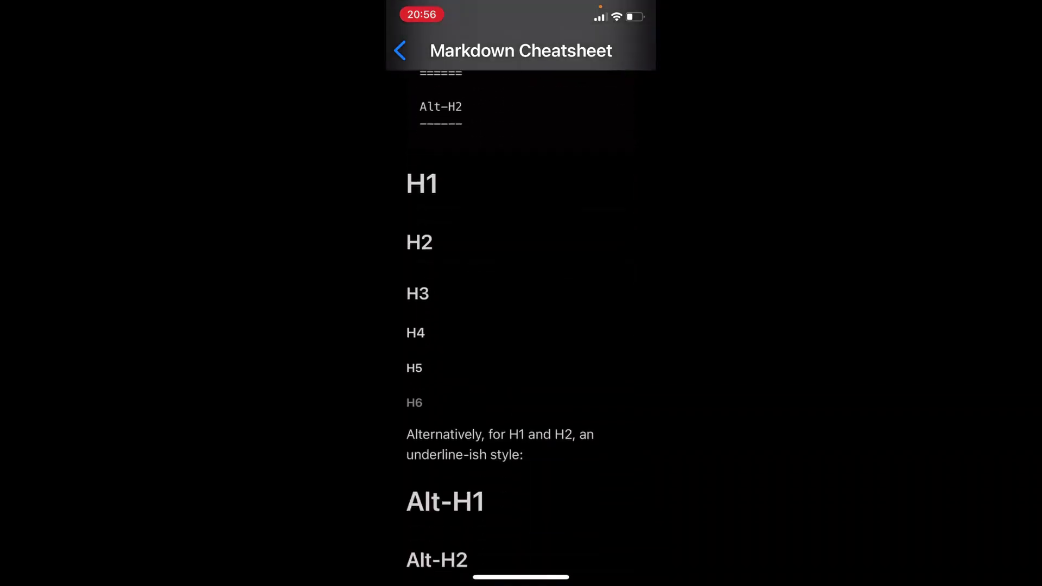
pyautogui.scroll(-10, 521, 326)
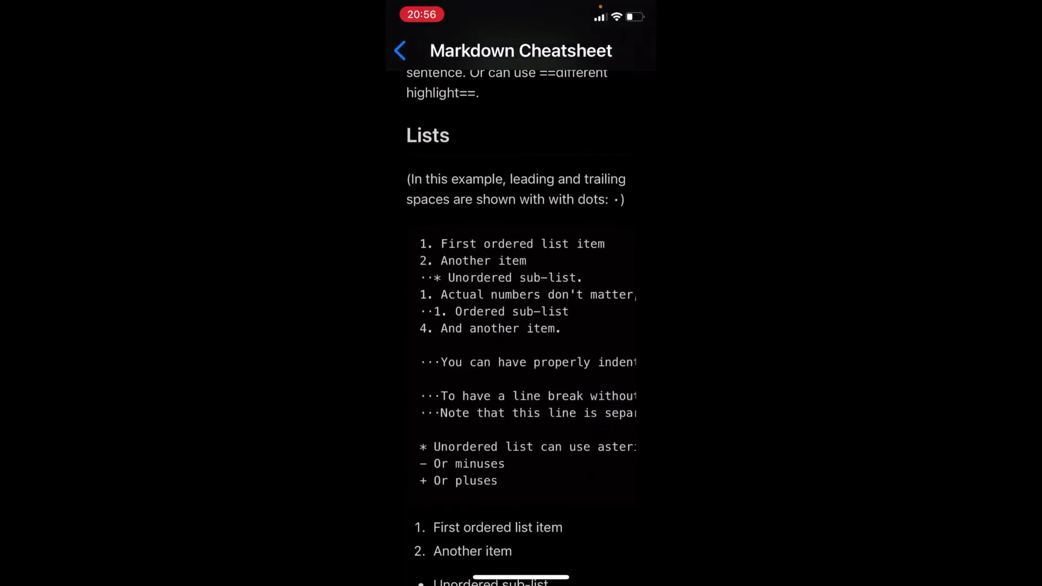
pyautogui.scroll(-5, 521, 325)
pyautogui.scroll(-10, 521, 325)
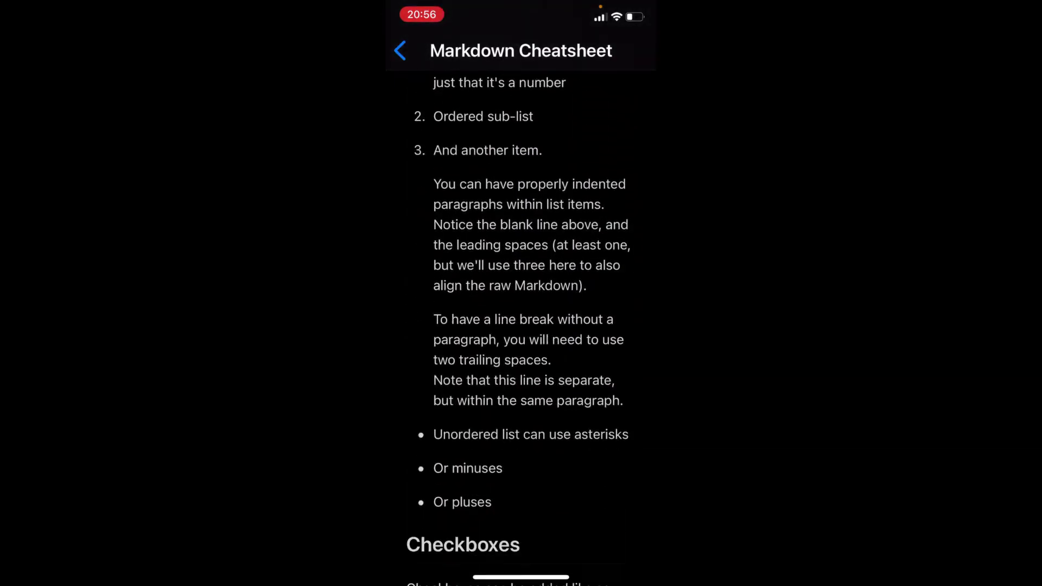
pyautogui.scroll(-5, 521, 326)
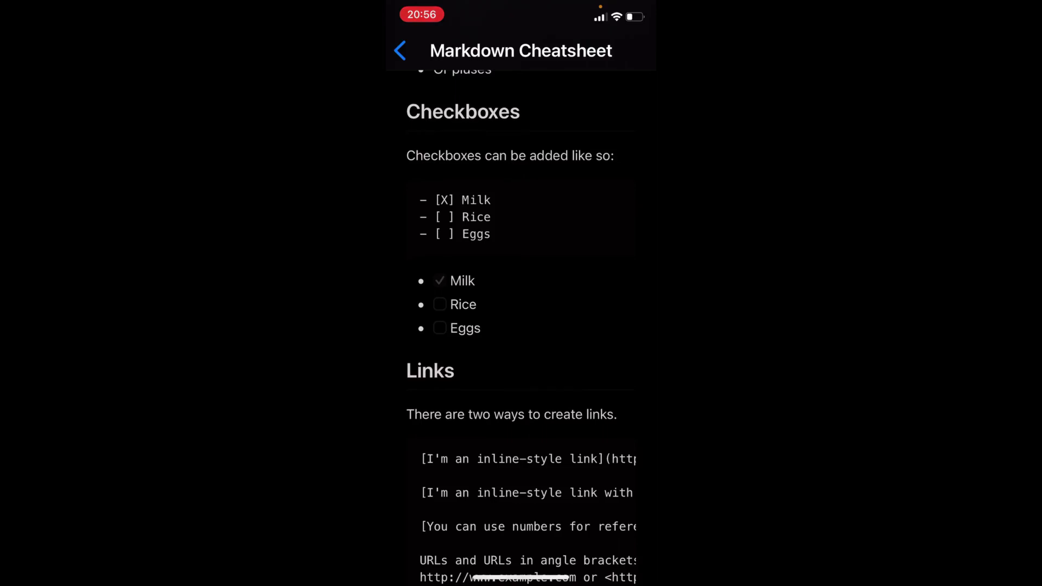
pyautogui.scroll(-8, 521, 326)
pyautogui.scroll(2, 521, 325)
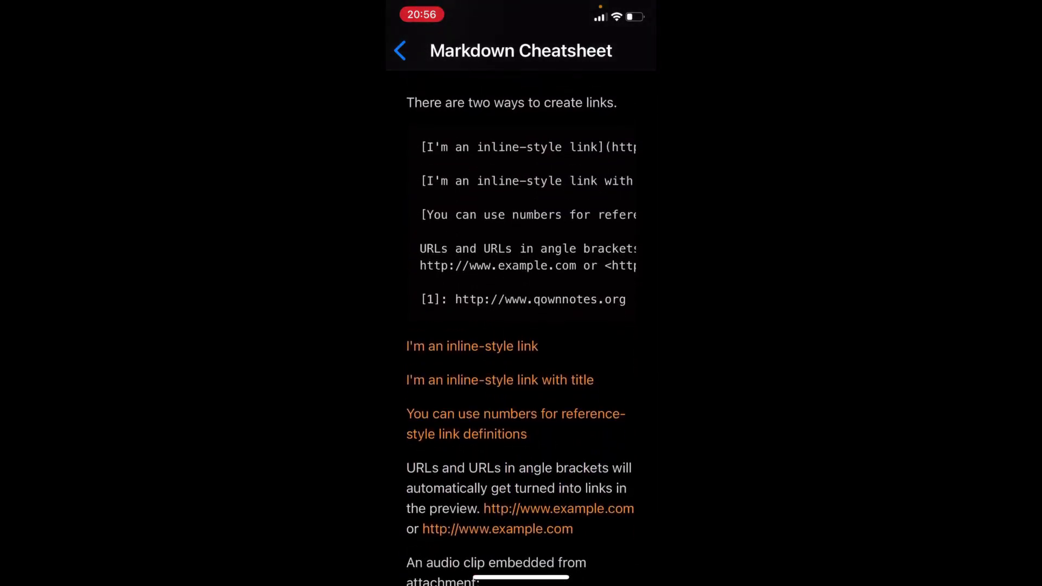
pyautogui.scroll(-5, 521, 326)
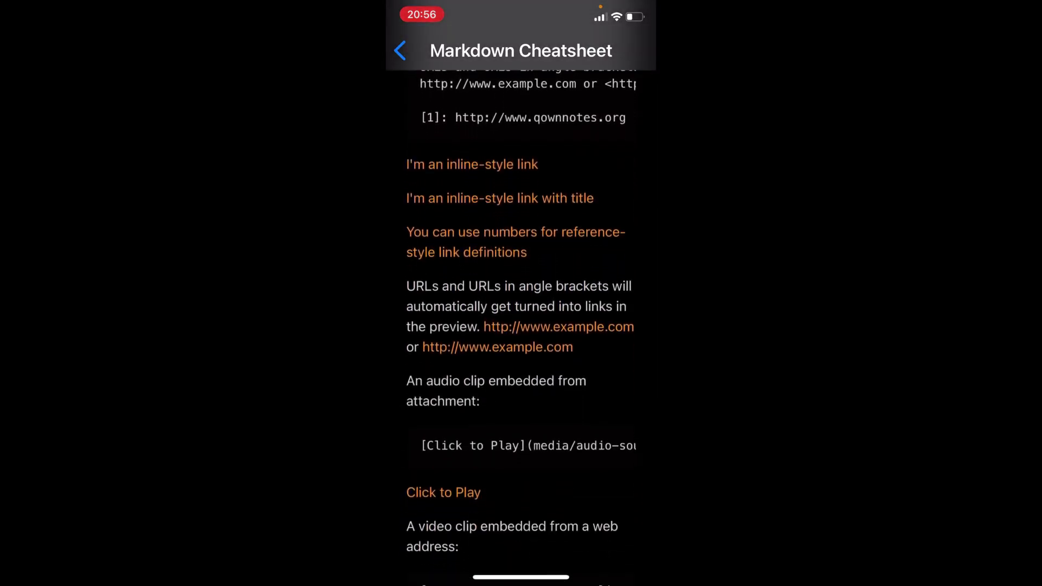
pyautogui.scroll(-5, 522, 326)
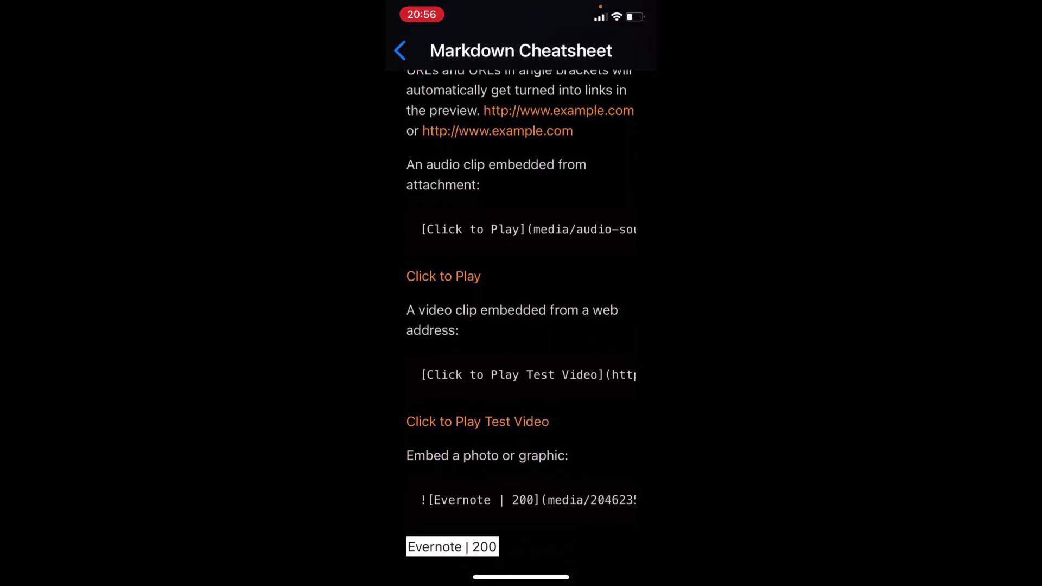
# - Try the embedded audio clip's "Click to Play" link and look at the video and image embeds below it
pyautogui.click(443, 276)
pyautogui.scroll(-2, 521, 326)
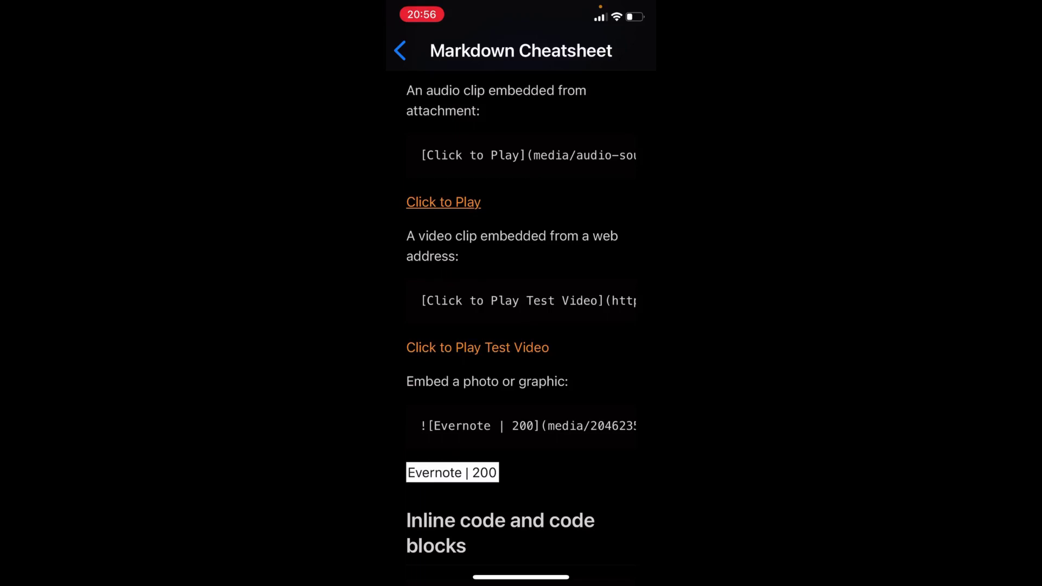
pyautogui.scroll(-3, 522, 325)
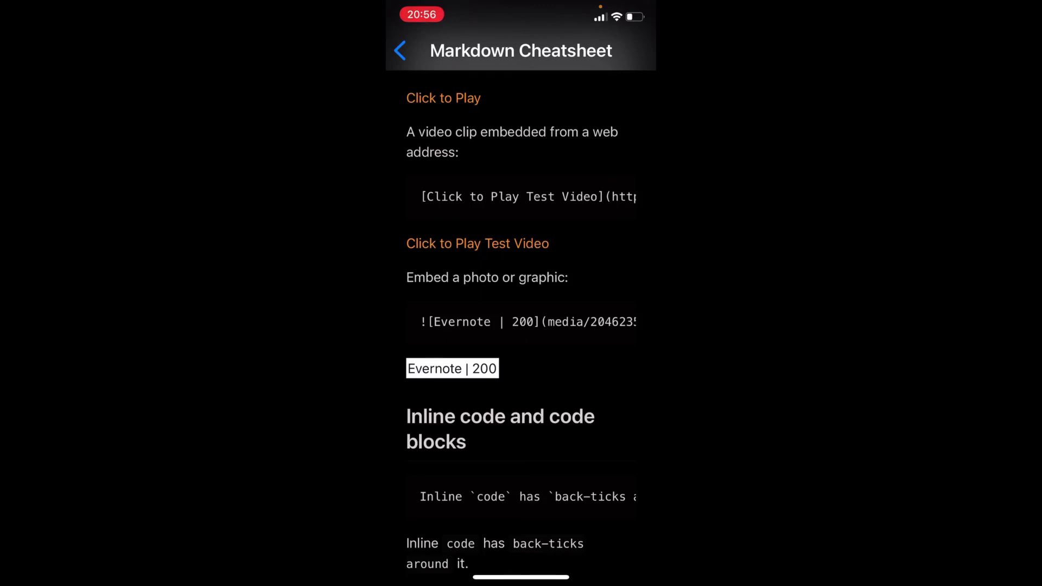
# - Examine how the code blocks, tables, blockquotes, horizontal rules and line breaks render in the rest of the preview
pyautogui.scroll(-15, 521, 326)
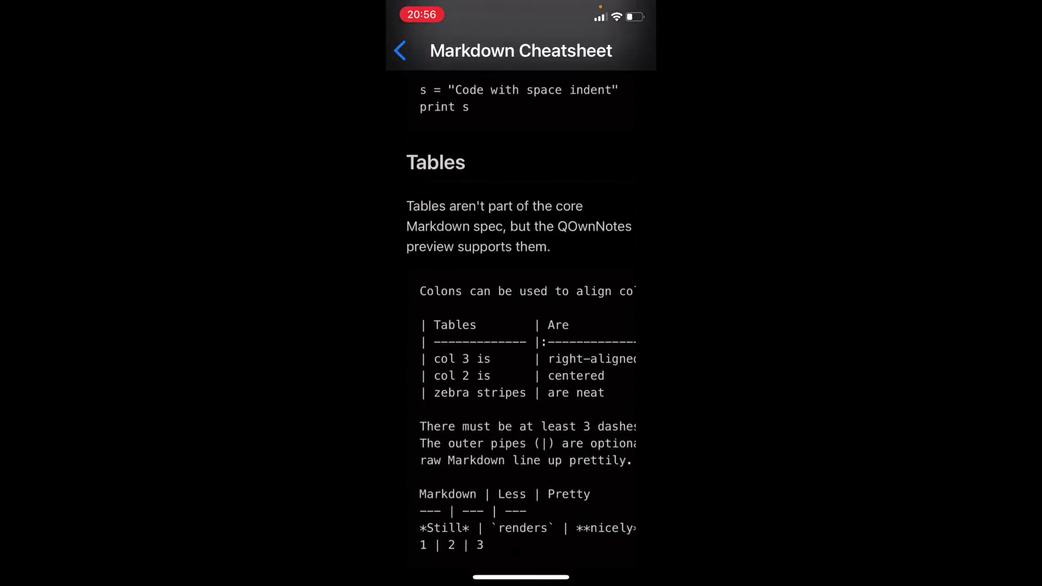
pyautogui.scroll(-10, 521, 326)
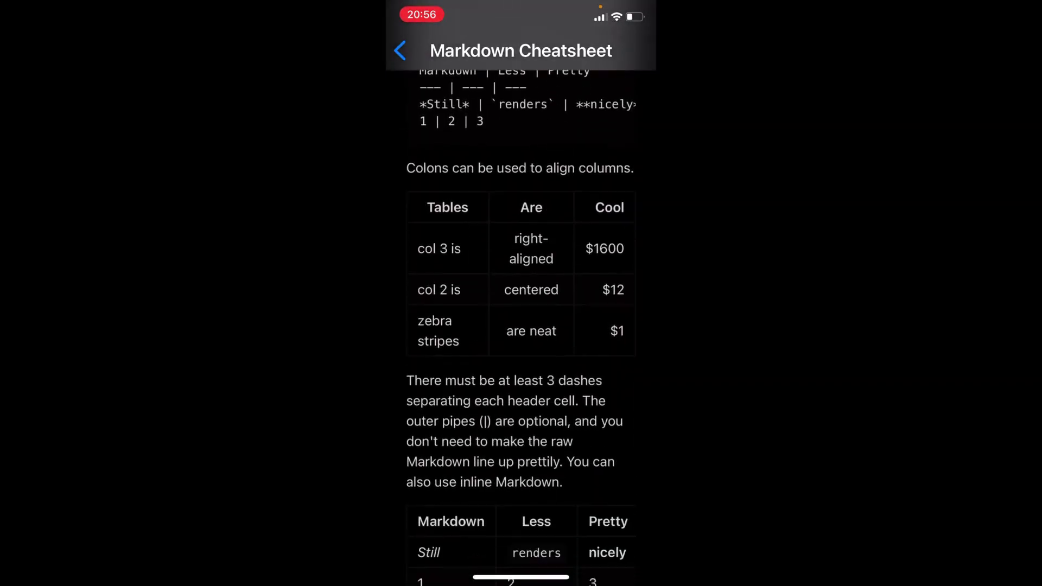
pyautogui.scroll(-15, 521, 326)
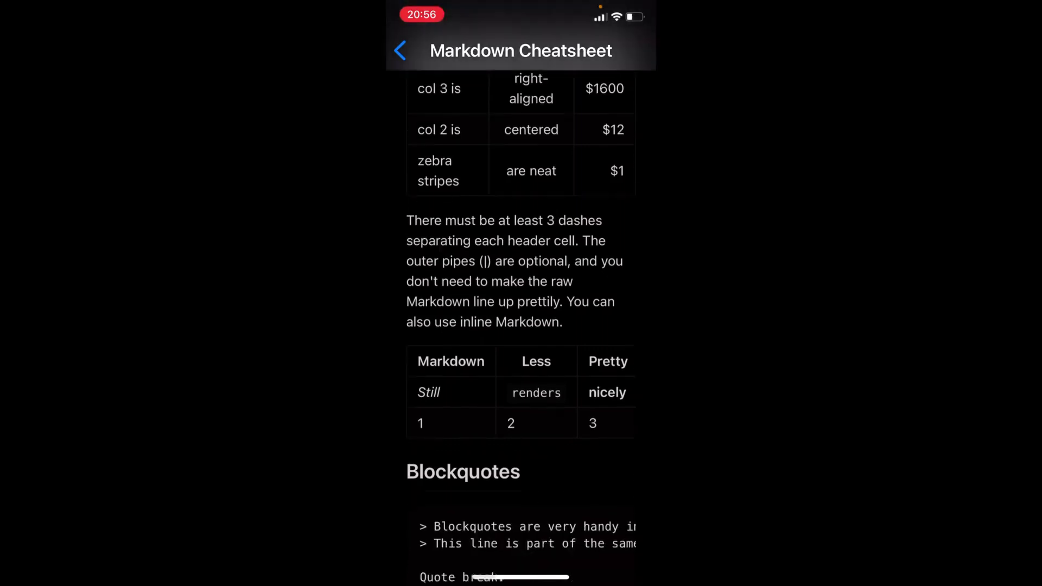
pyautogui.scroll(-15, 522, 325)
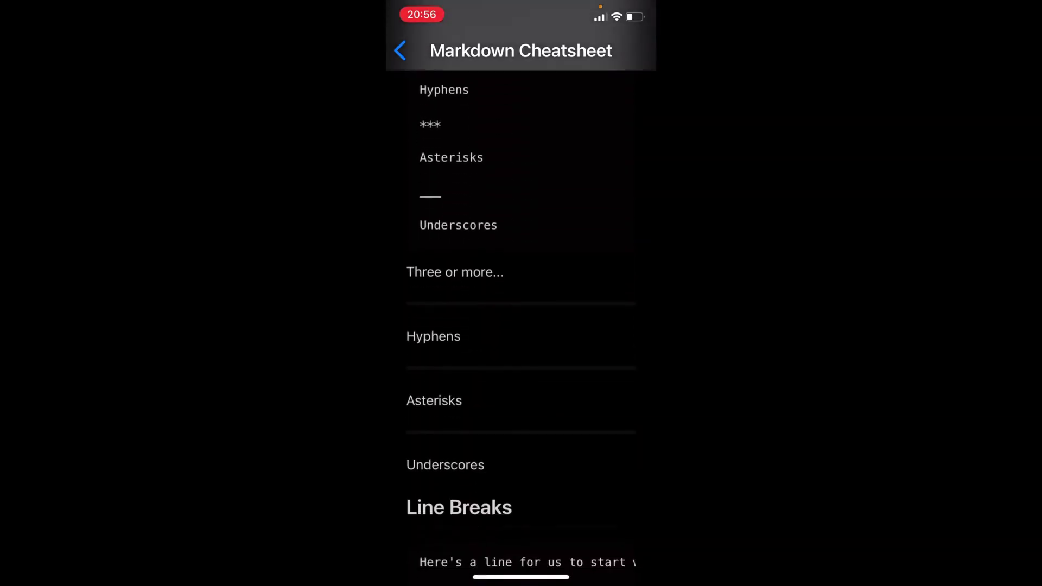
pyautogui.scroll(-15, 521, 326)
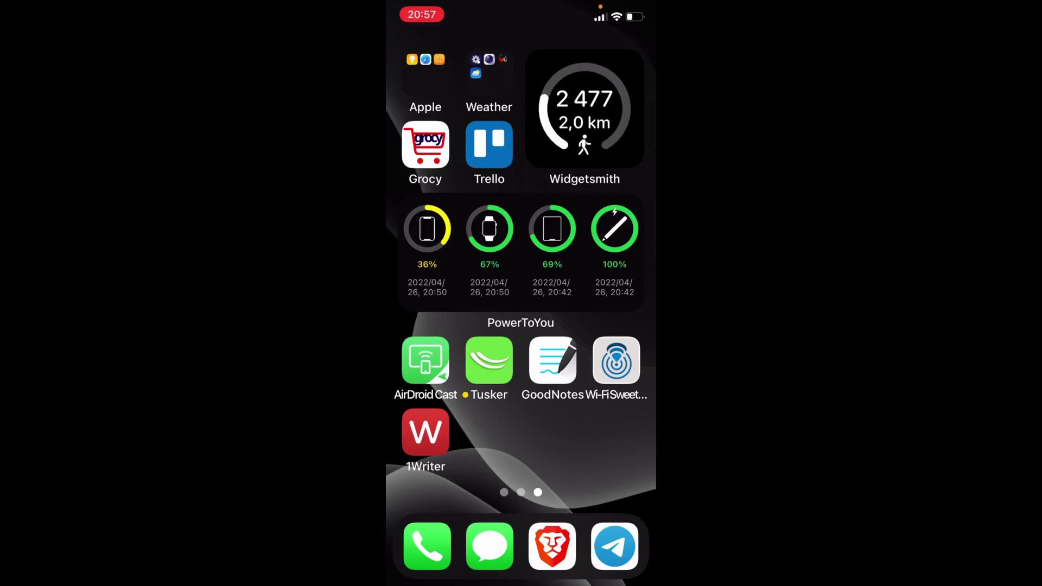
# - Switch to 1Writer and open the Markdown Cheatsheet note from the WebDAV folder
pyautogui.click(426, 433)
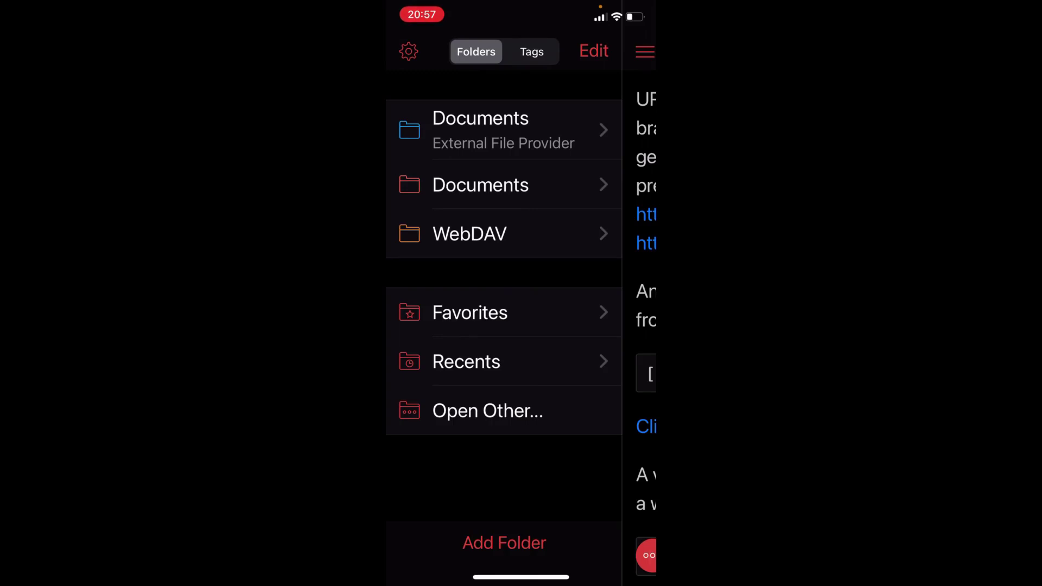
pyautogui.click(469, 234)
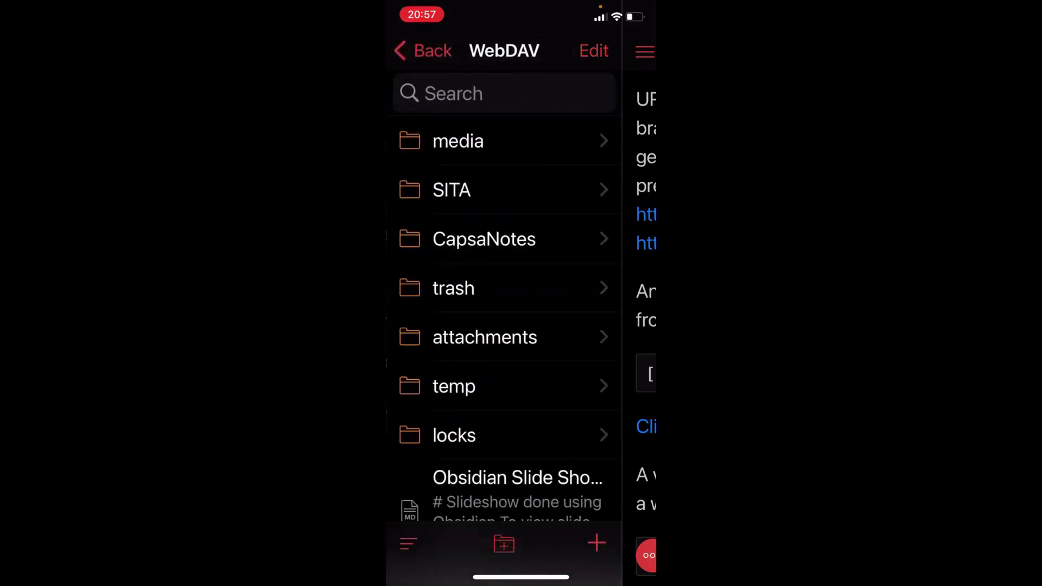
pyautogui.scroll(-2, 504, 323)
pyautogui.scroll(2, 503, 323)
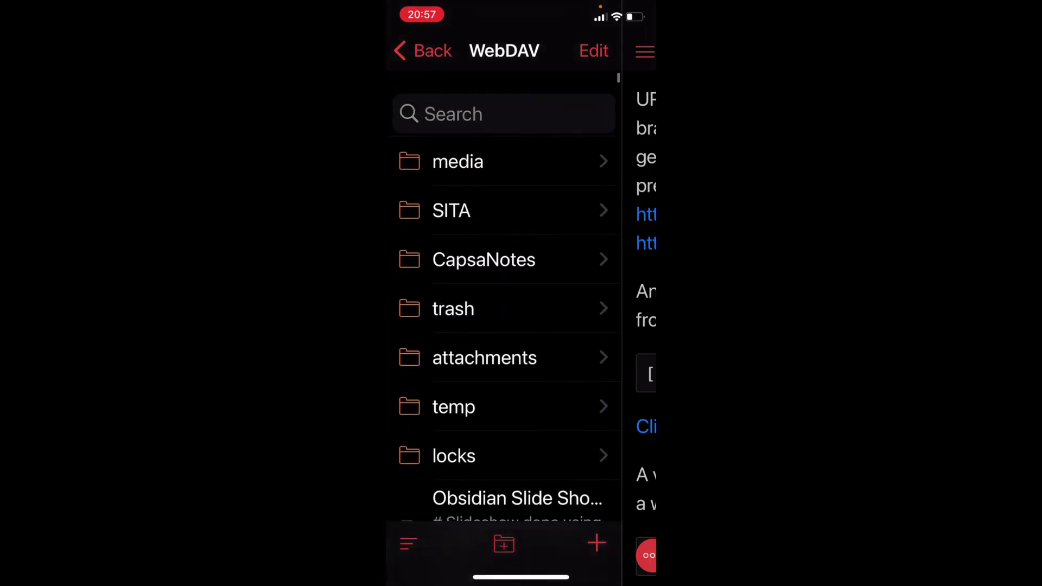
pyautogui.scroll(-3, 504, 323)
pyautogui.scroll(-2, 504, 323)
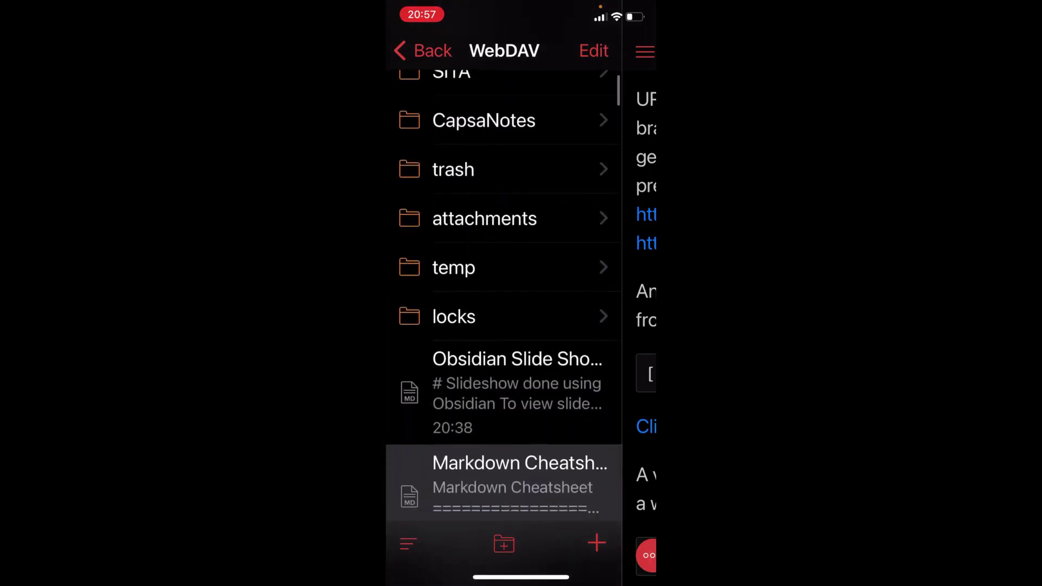
pyautogui.scroll(-2, 504, 322)
pyautogui.scroll(-2, 503, 322)
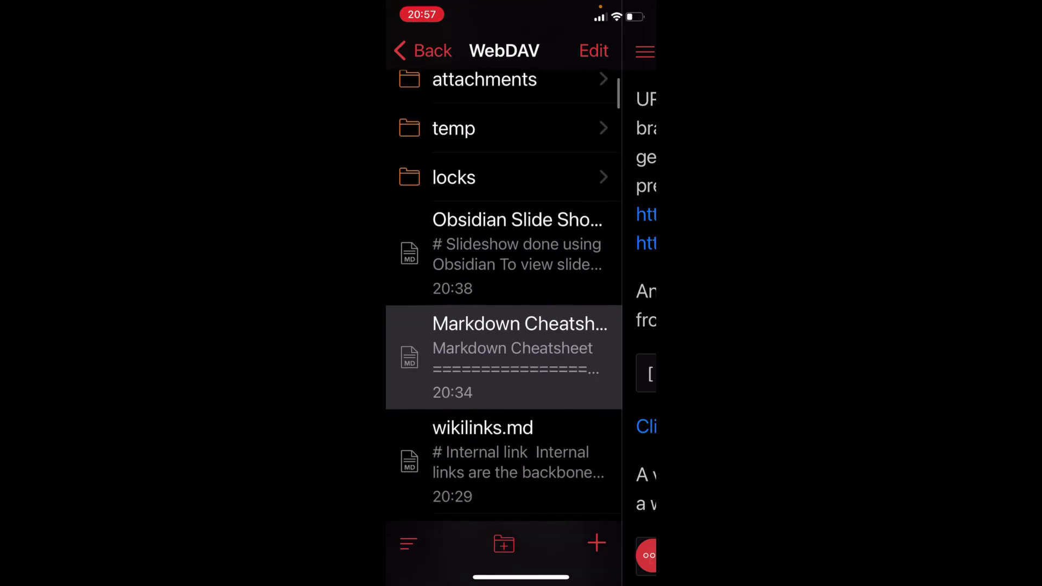
pyautogui.scroll(-1, 503, 322)
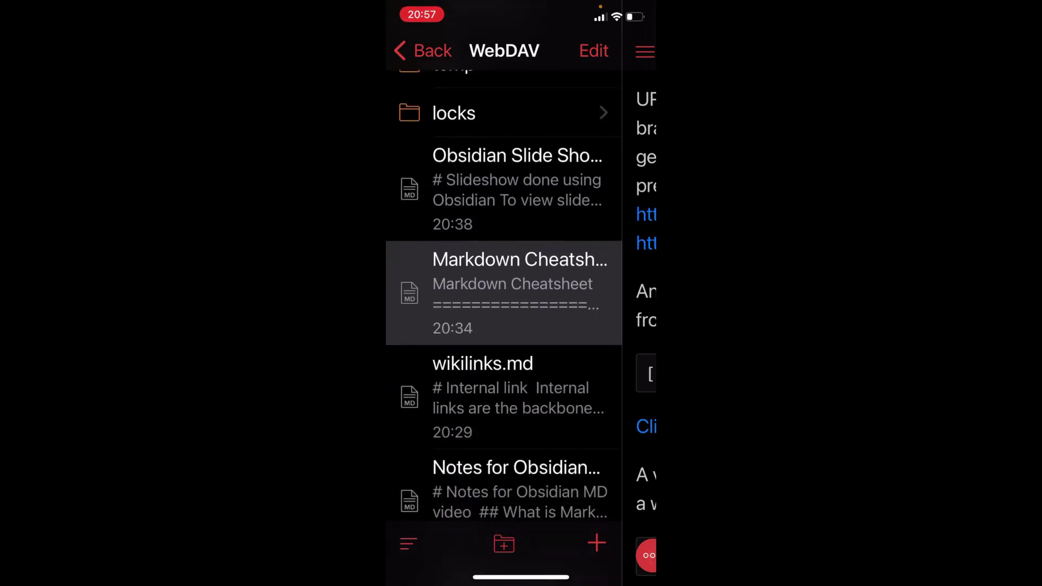
pyautogui.click(504, 293)
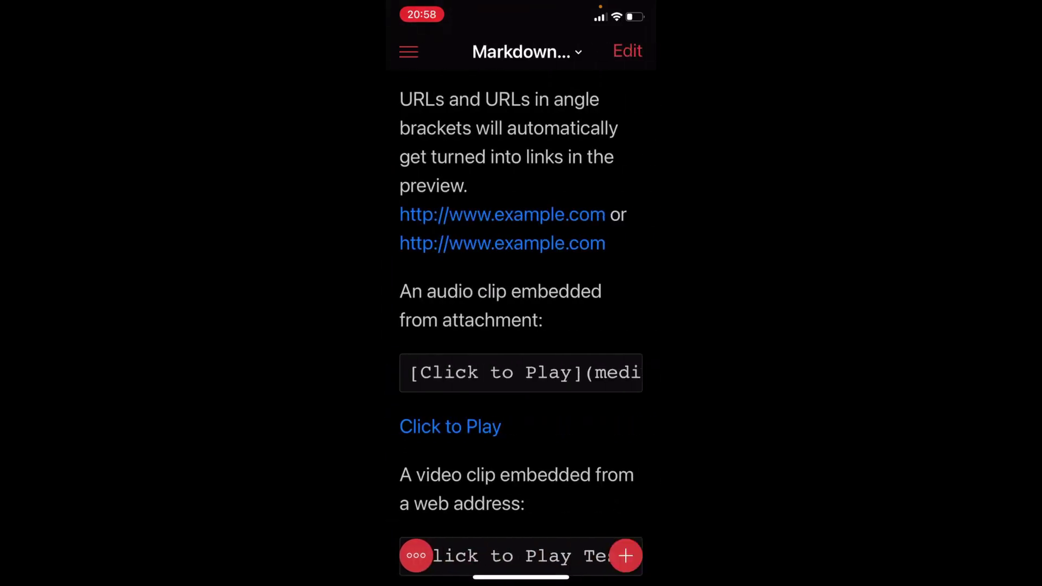
# - Return to the start of the cheatsheet and compare its editable Markdown source with the rendered preview
pyautogui.scroll(15, 521, 326)
pyautogui.scroll(15, 521, 326)
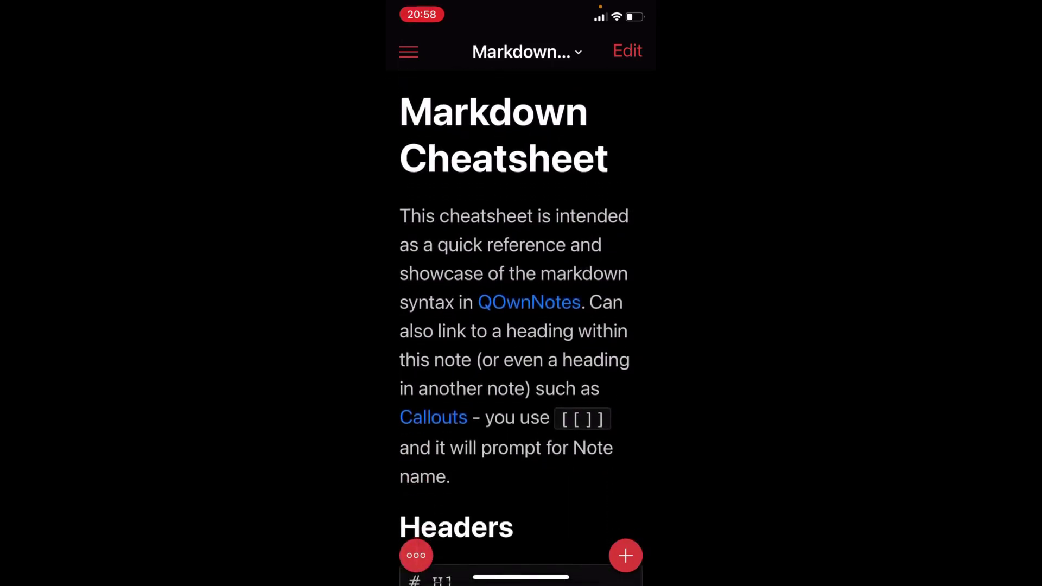
pyautogui.scroll(-2, 522, 326)
pyautogui.scroll(-4, 521, 325)
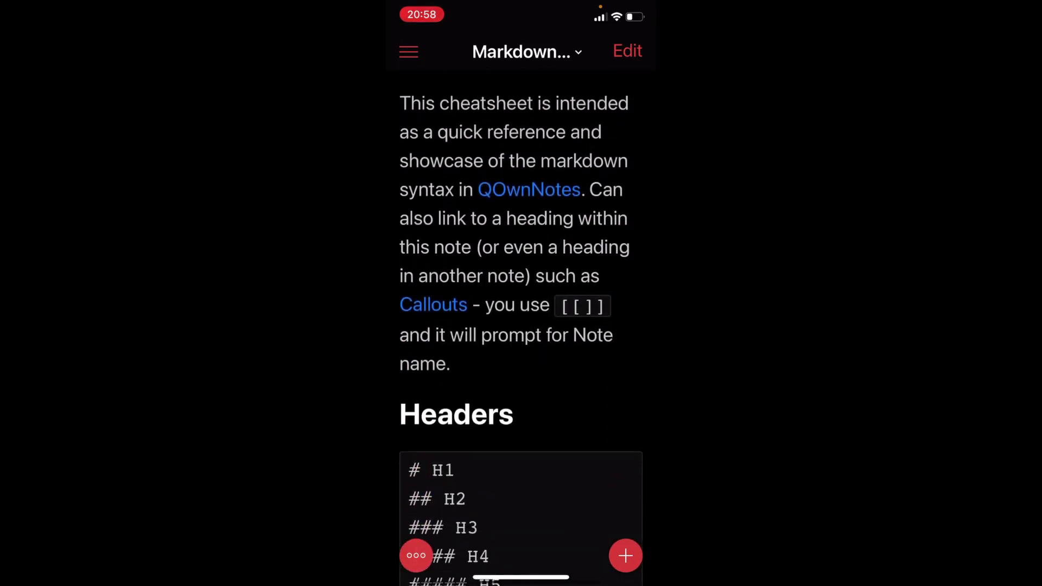
pyautogui.scroll(5, 522, 325)
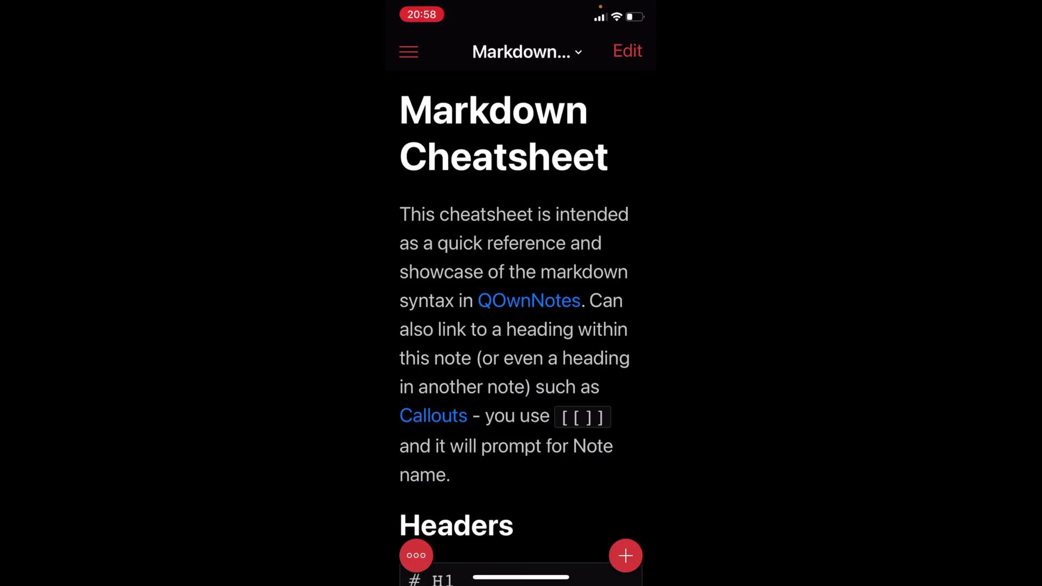
pyautogui.click(627, 51)
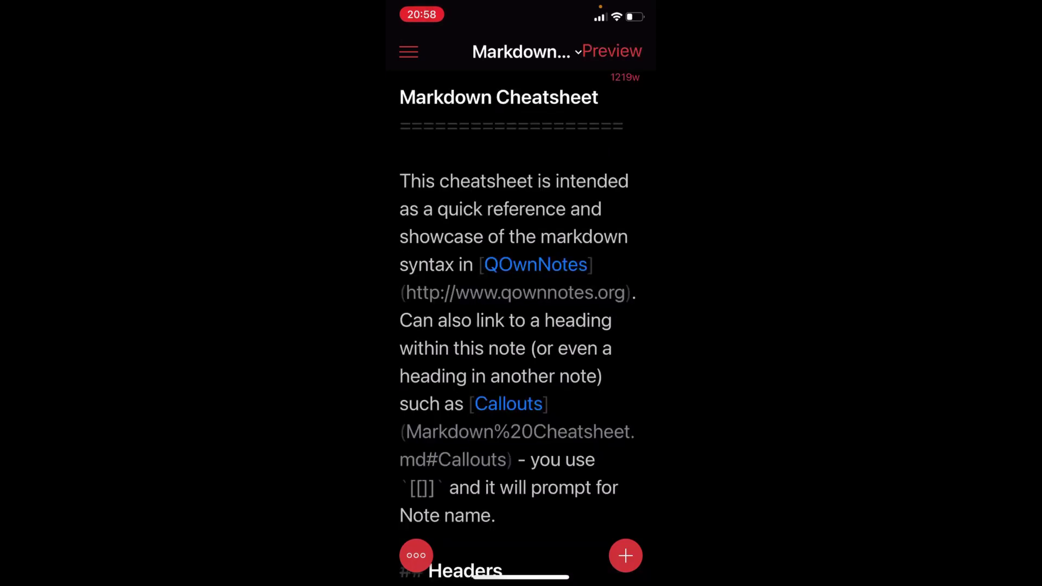
pyautogui.click(612, 51)
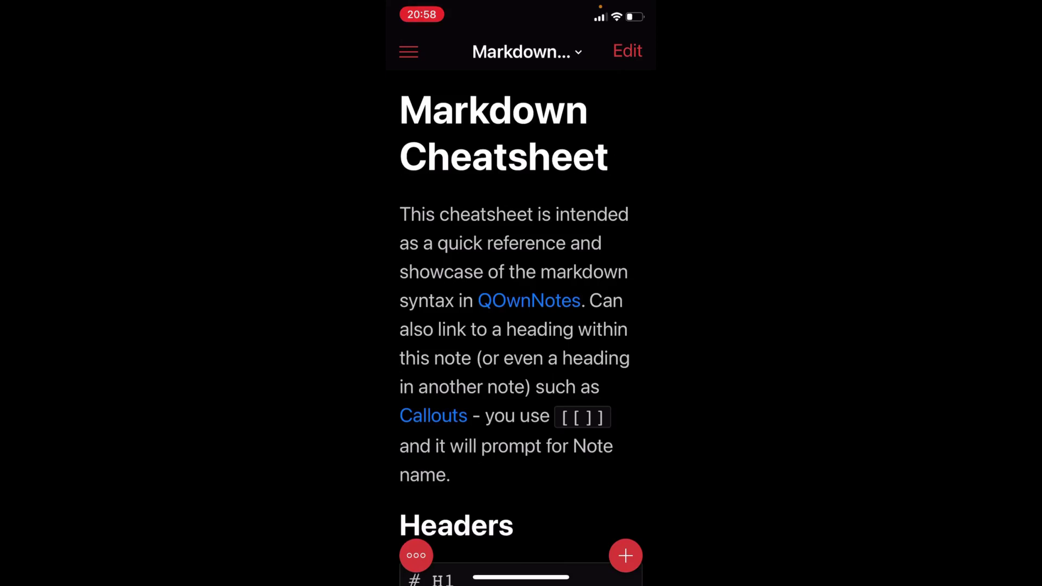
# - Examine how the cheatsheet's heading levels, emphasis styles and highlighted text render in the preview
pyautogui.scroll(-10, 522, 315)
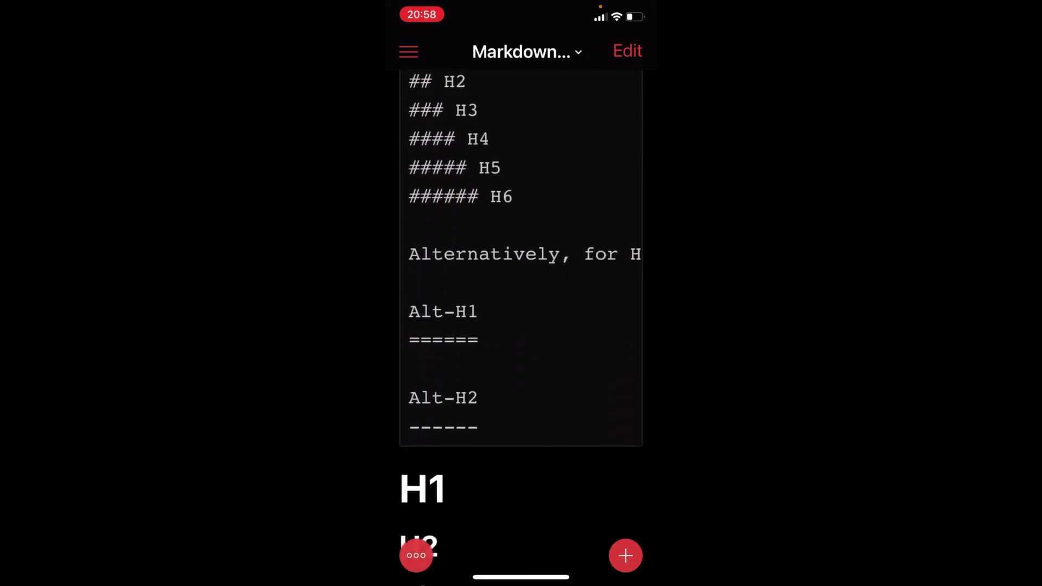
pyautogui.scroll(-10, 521, 325)
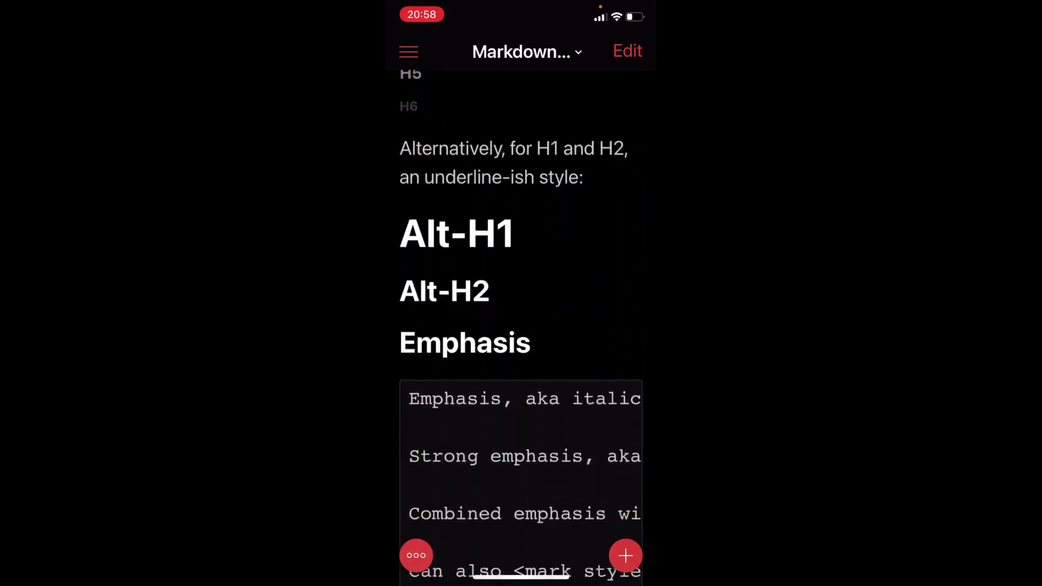
pyautogui.scroll(-3, 521, 326)
pyautogui.scroll(-6, 521, 325)
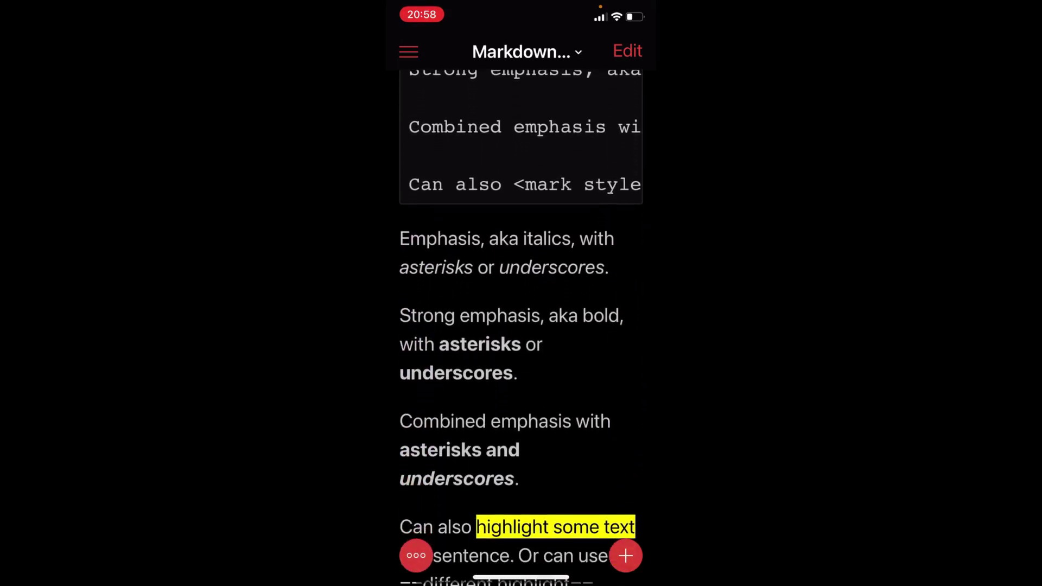
# - Examine how the different highlight syntax, ordered and unordered lists, and checkboxes render in the cheatsheet preview
pyautogui.scroll(-4, 521, 325)
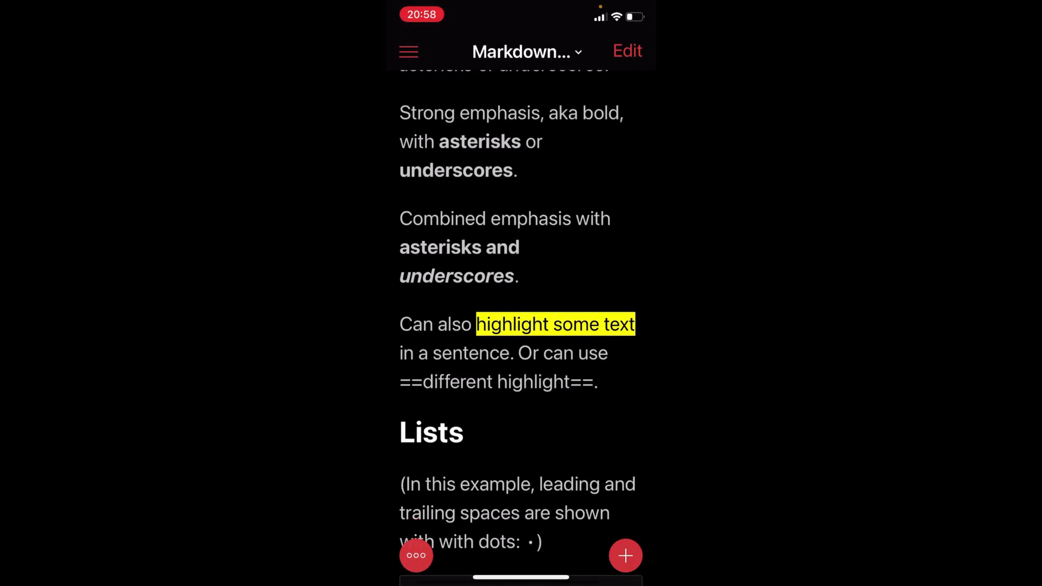
pyautogui.scroll(-2, 521, 326)
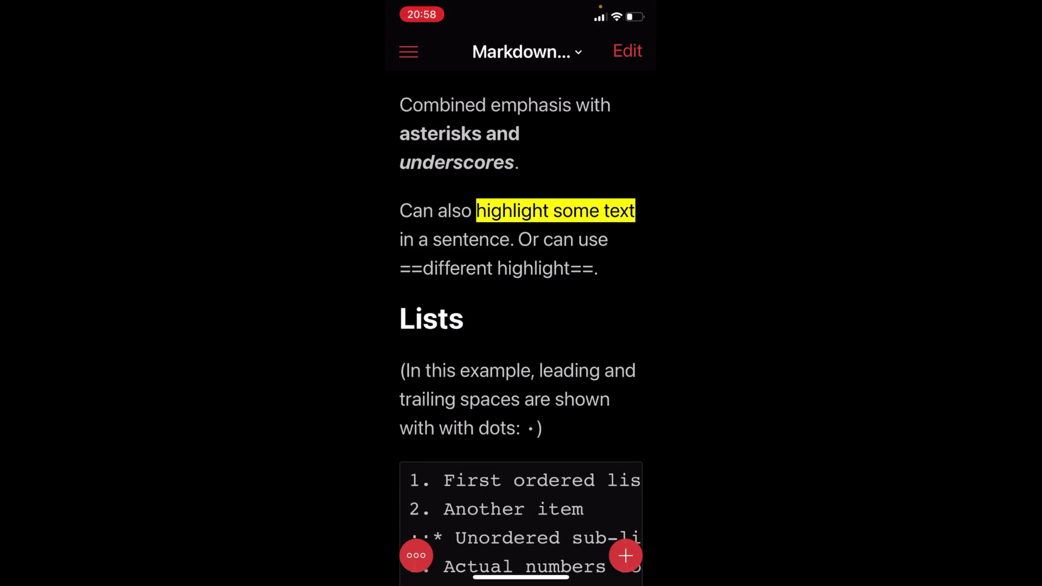
pyautogui.scroll(-10, 521, 325)
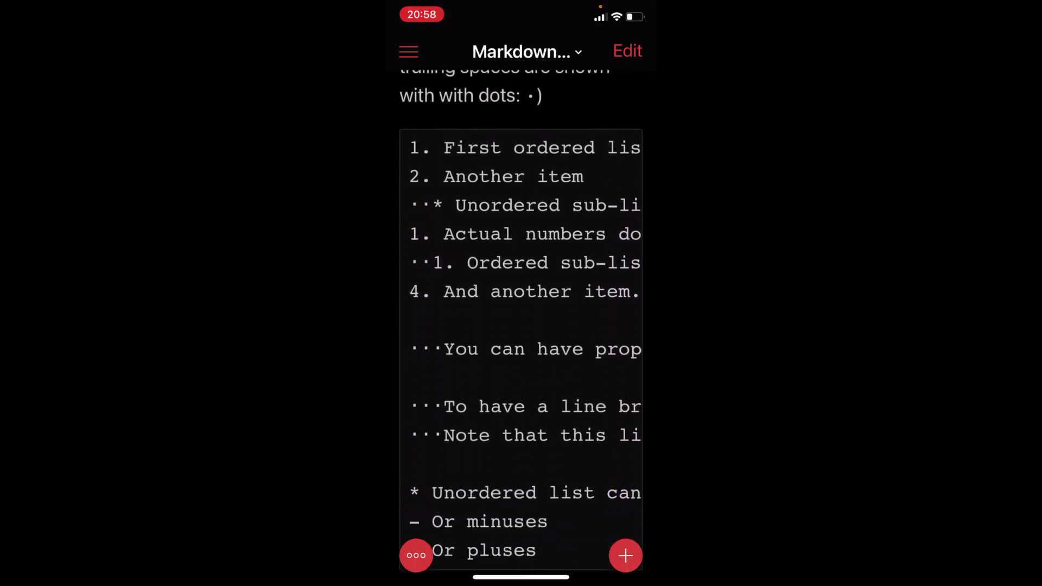
pyautogui.scroll(-5, 521, 325)
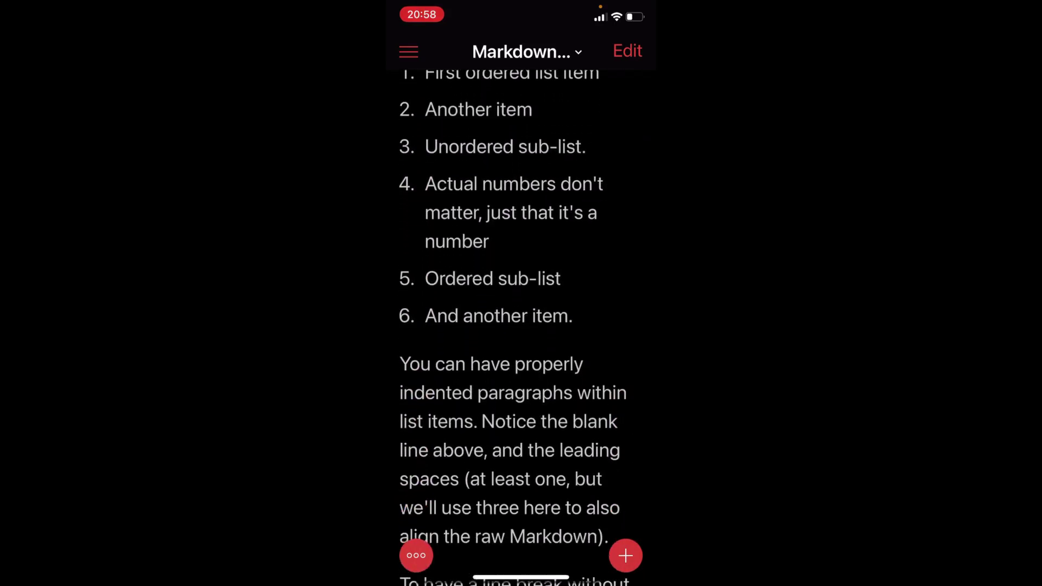
pyautogui.scroll(-6, 521, 326)
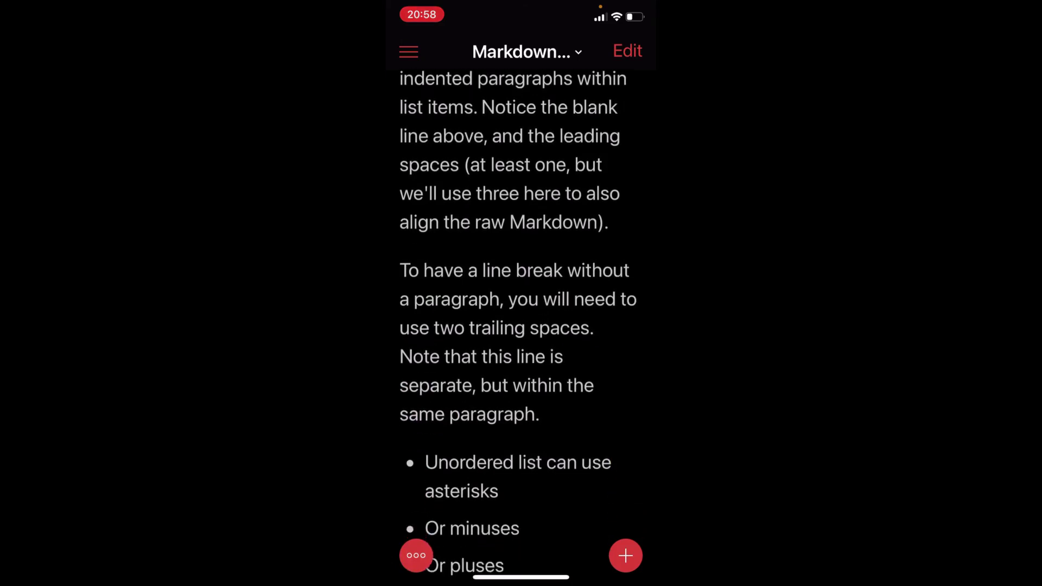
pyautogui.scroll(-6, 521, 326)
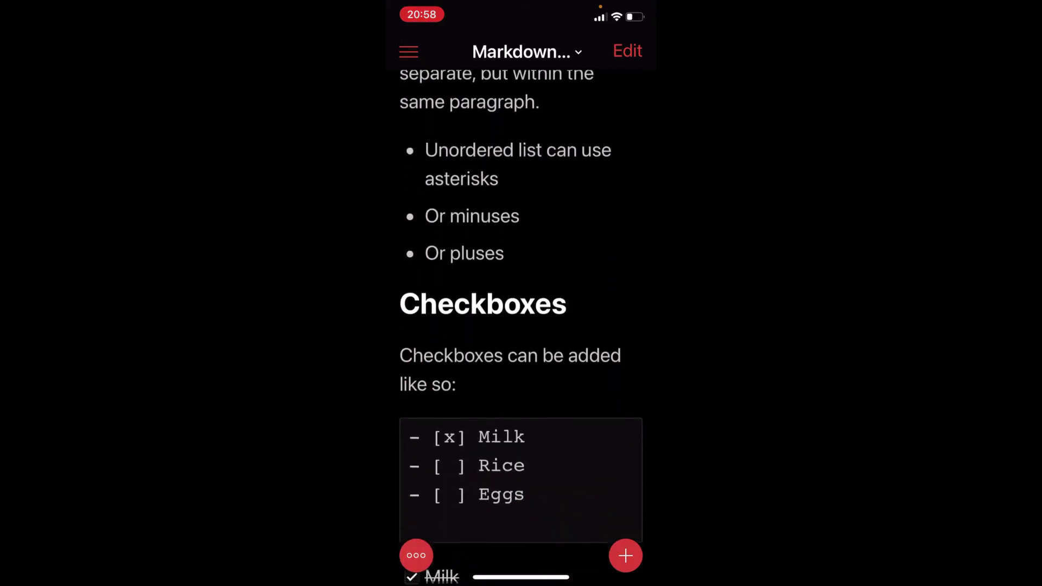
pyautogui.scroll(-2, 521, 326)
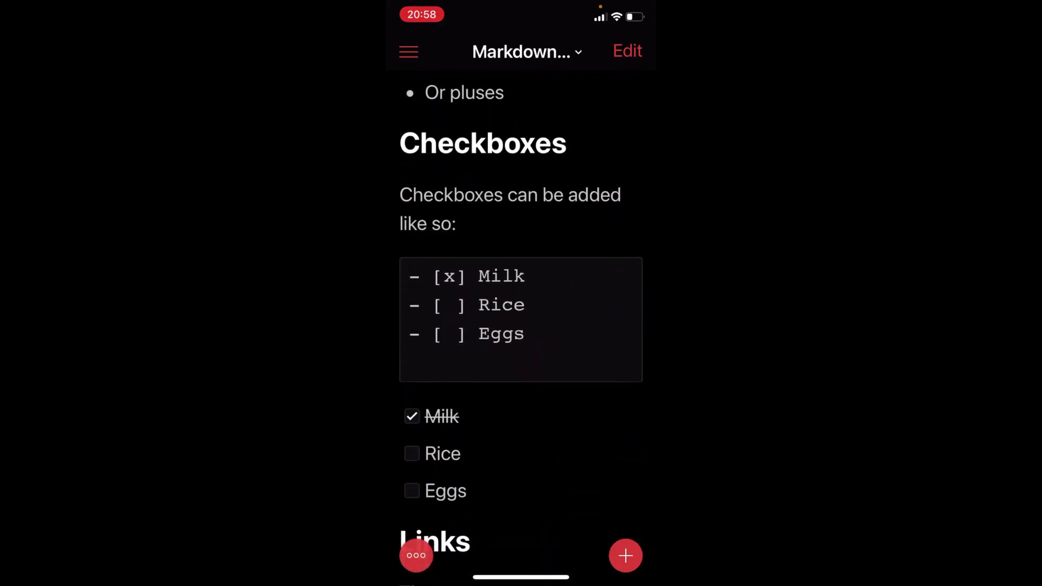
pyautogui.scroll(-2, 521, 325)
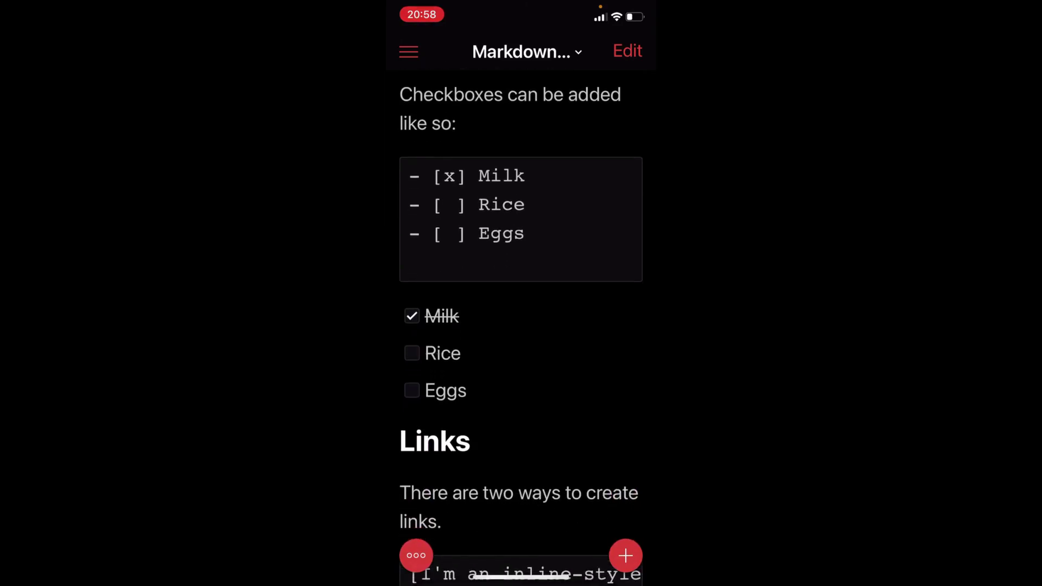
# - Examine how the inline, titled, reference-style and automatic links render in the Links section
pyautogui.scroll(-5, 521, 325)
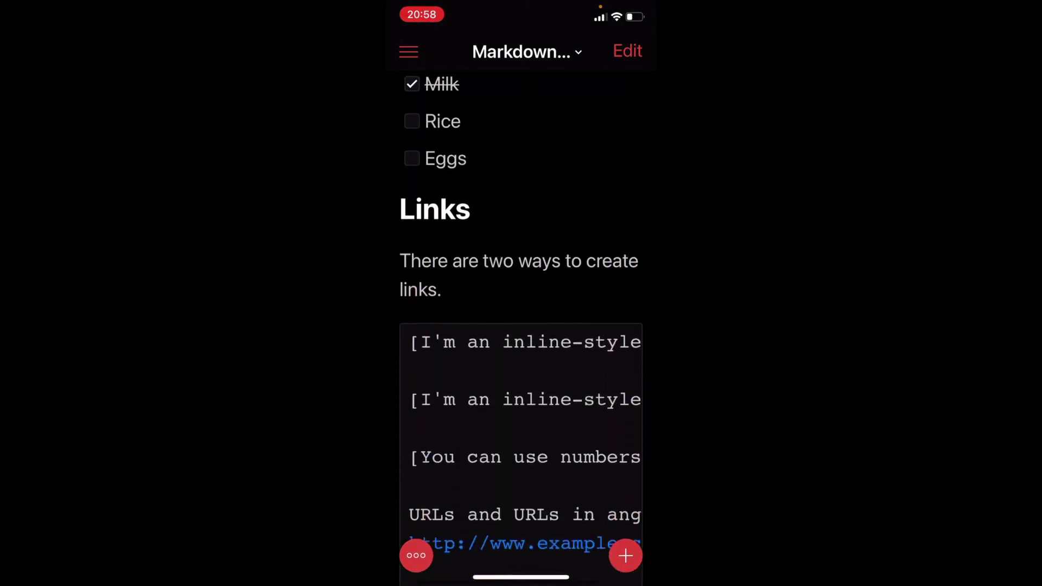
pyautogui.scroll(-5, 521, 325)
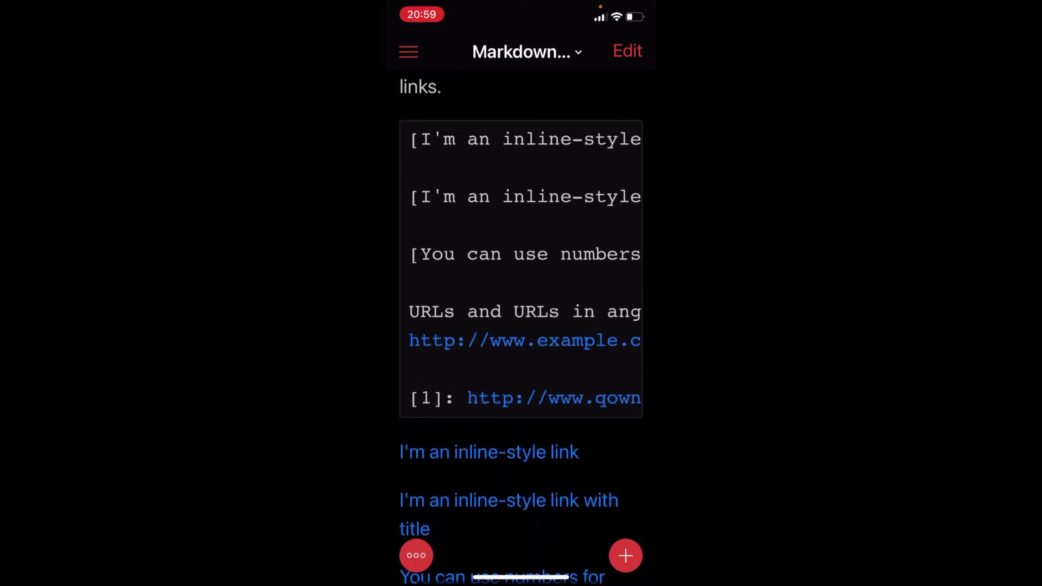
pyautogui.scroll(-5, 521, 326)
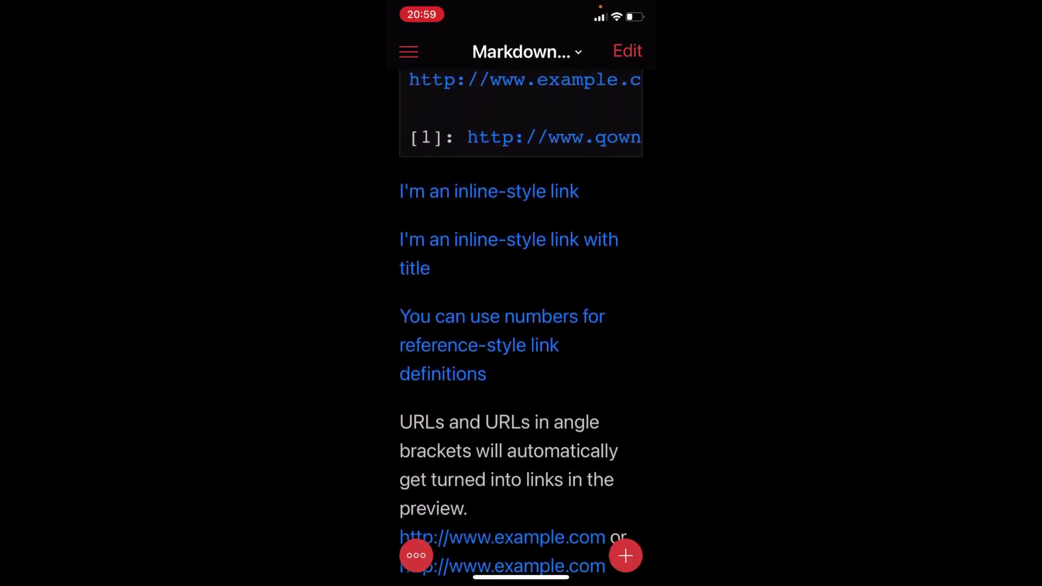
pyautogui.scroll(-7, 521, 325)
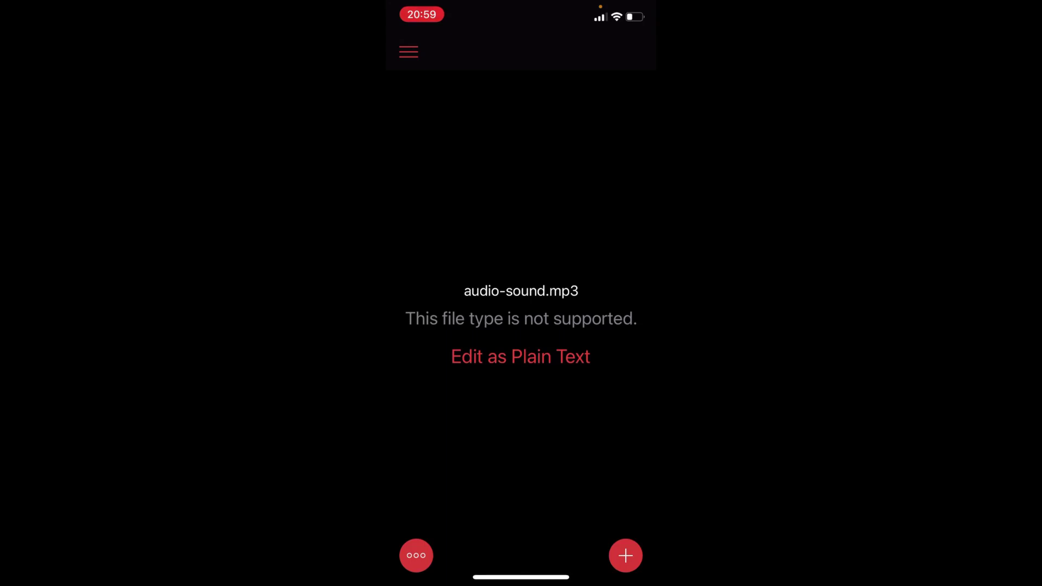
# - Reopen the Markdown Cheatsheet note from the WebDAV folder, test its Click to Play Test Video link and return to the note
pyautogui.click(409, 51)
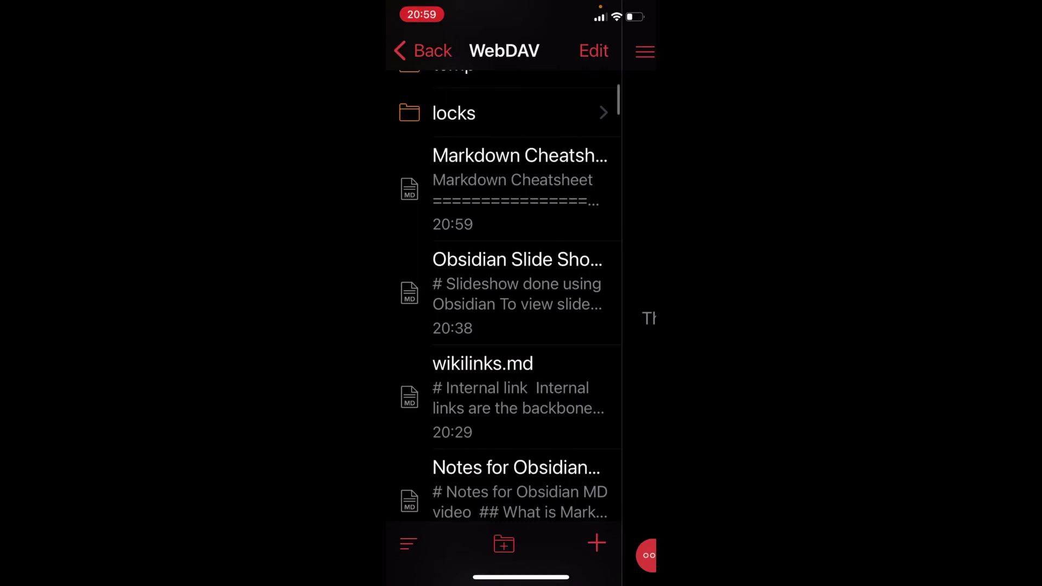
pyautogui.click(520, 185)
pyautogui.scroll(-3, 521, 326)
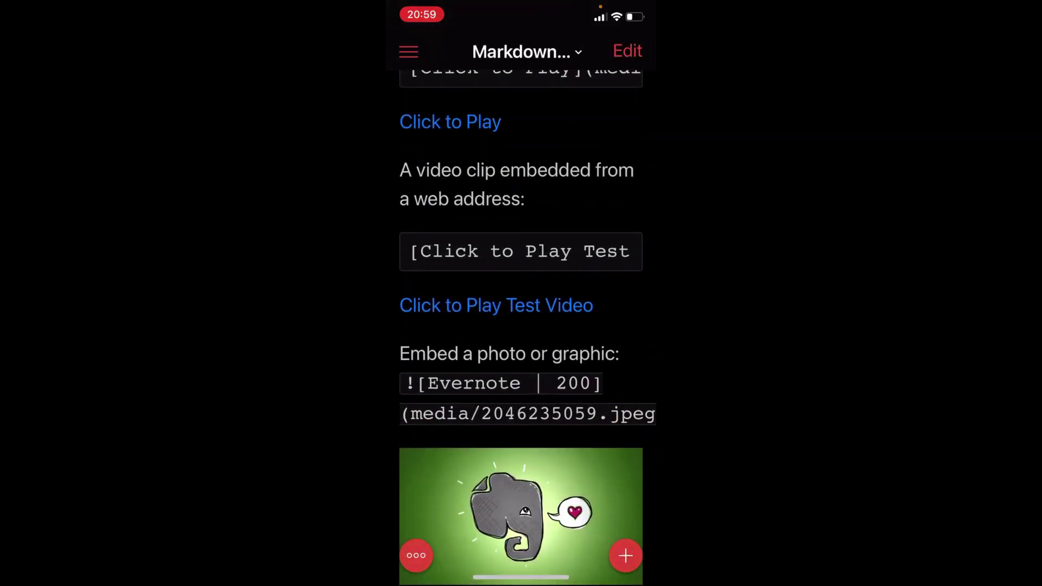
pyautogui.click(496, 305)
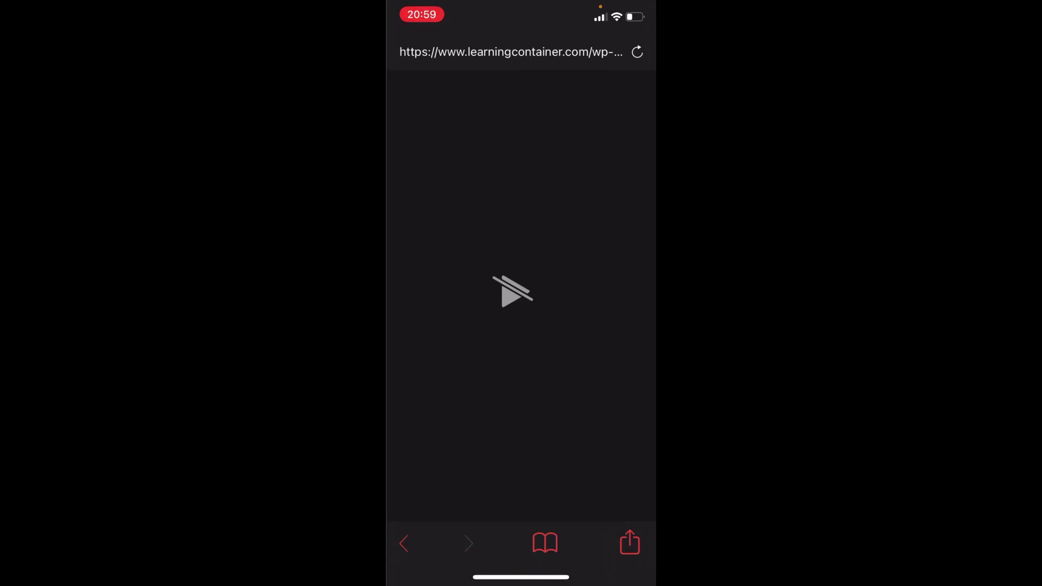
pyautogui.moveTo(388, 293); pyautogui.dragTo(543, 293)
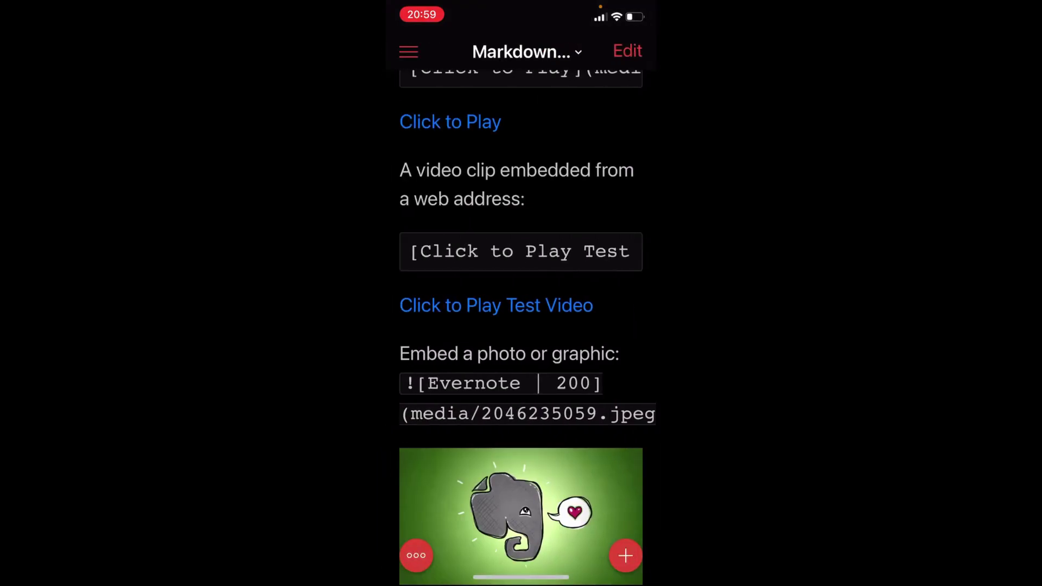
# - Examine how the embedded Evernote image, the inline code and the code blocks render in the preview
pyautogui.scroll(-4, 521, 326)
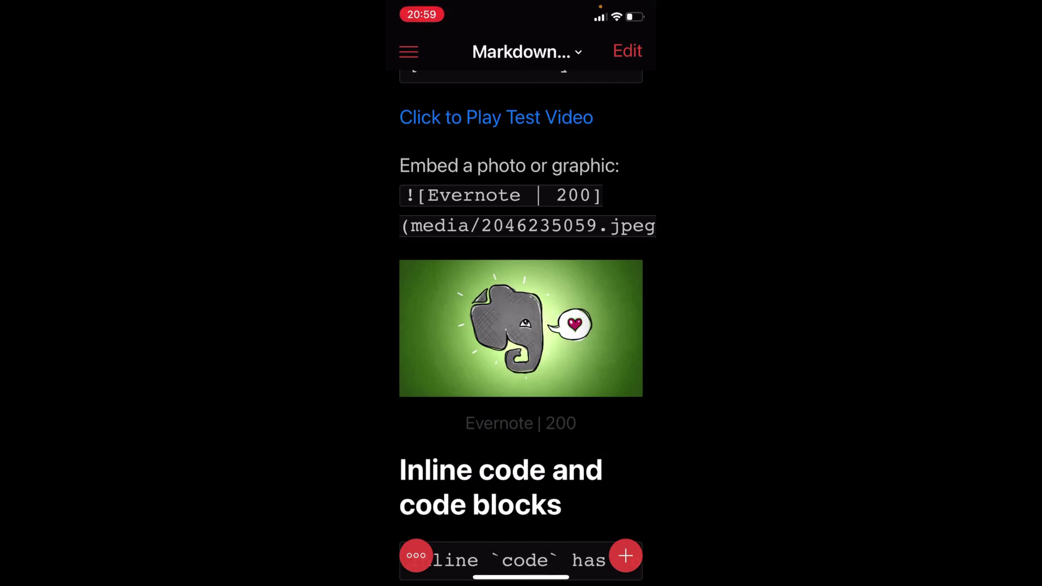
pyautogui.scroll(-1, 522, 325)
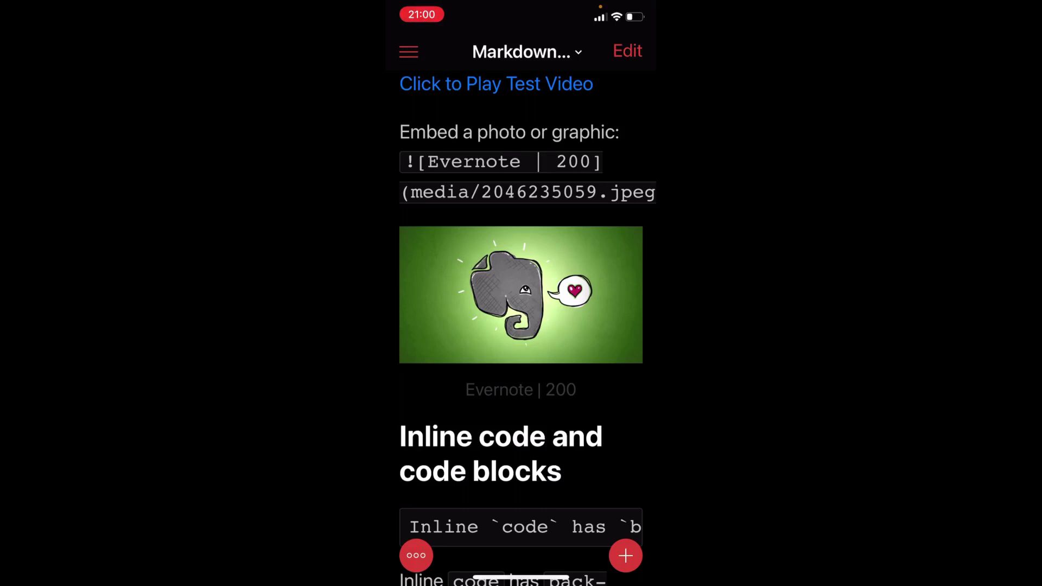
pyautogui.scroll(-5, 521, 325)
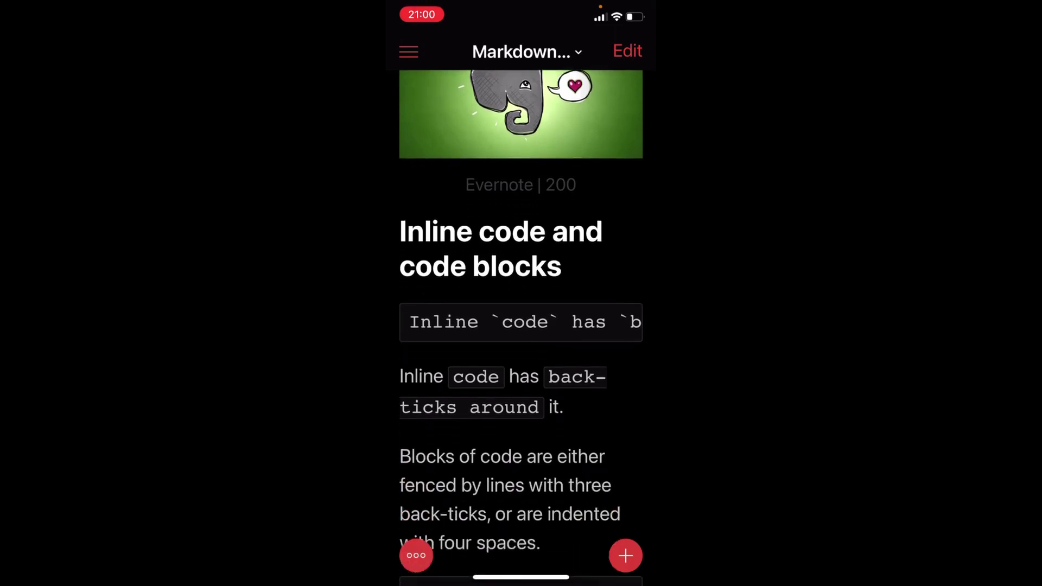
pyautogui.scroll(-3, 521, 325)
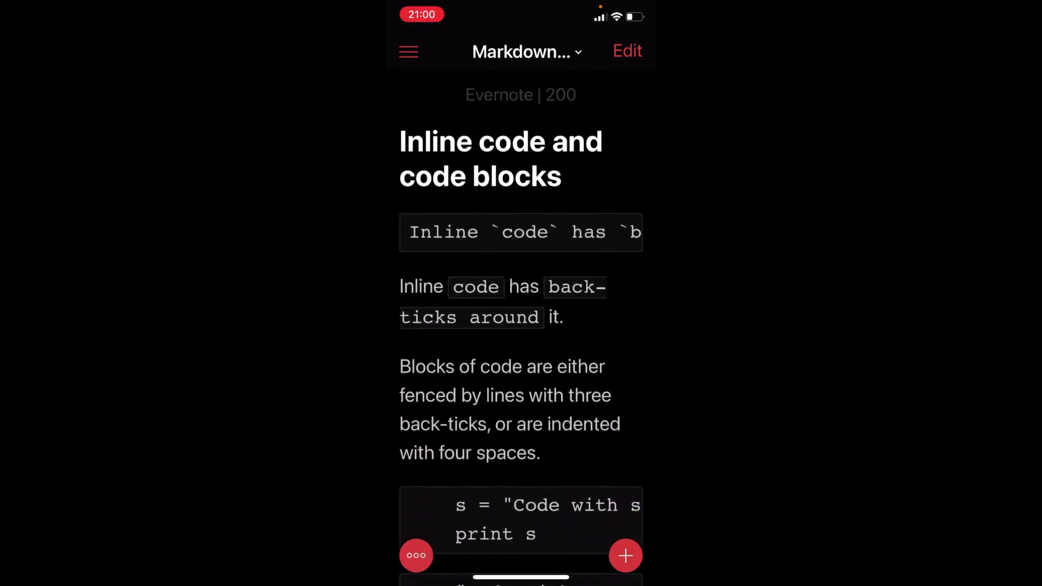
pyautogui.scroll(-10, 521, 326)
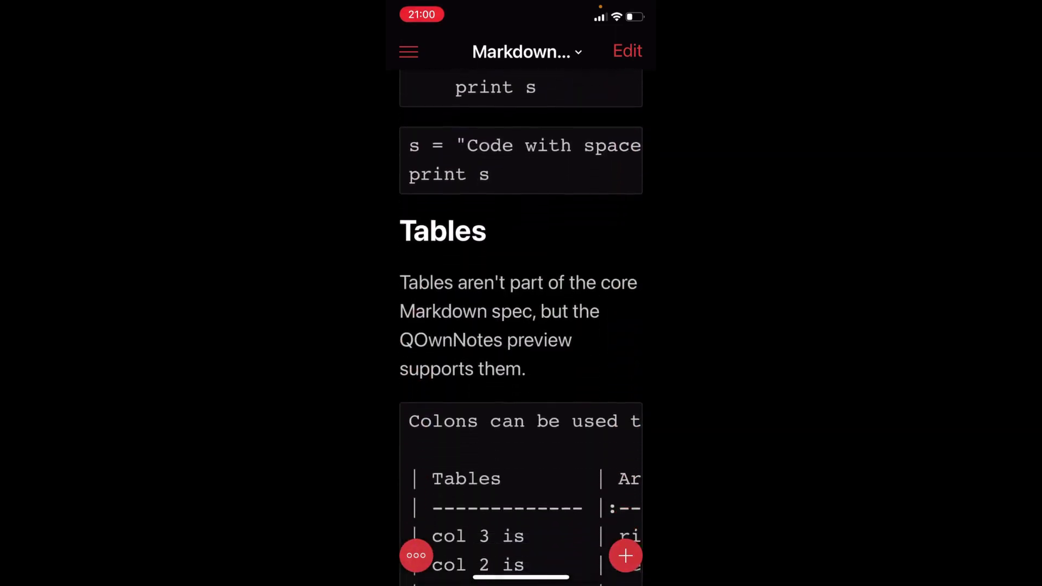
# - Examine how the tables, blockquotes, horizontal rules, footnotes, callout block and tags render in the rest of the preview
pyautogui.scroll(-7, 521, 326)
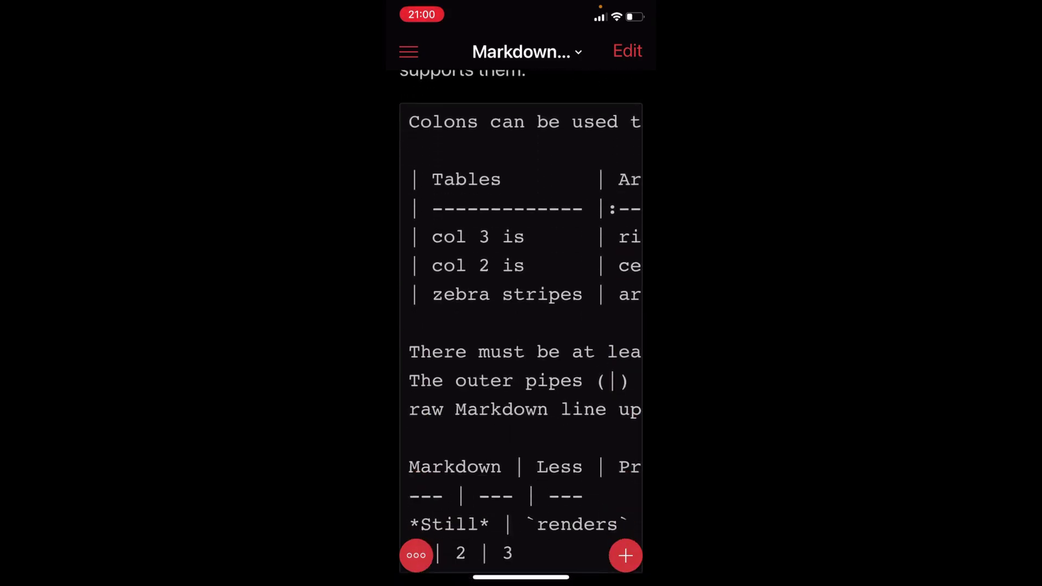
pyautogui.scroll(-20, 521, 326)
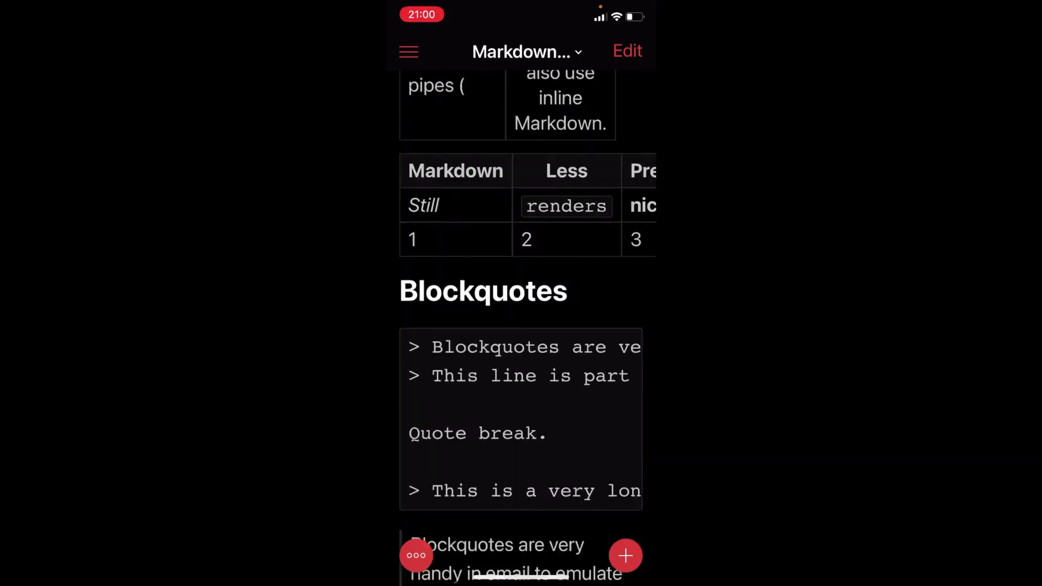
pyautogui.scroll(-20, 522, 325)
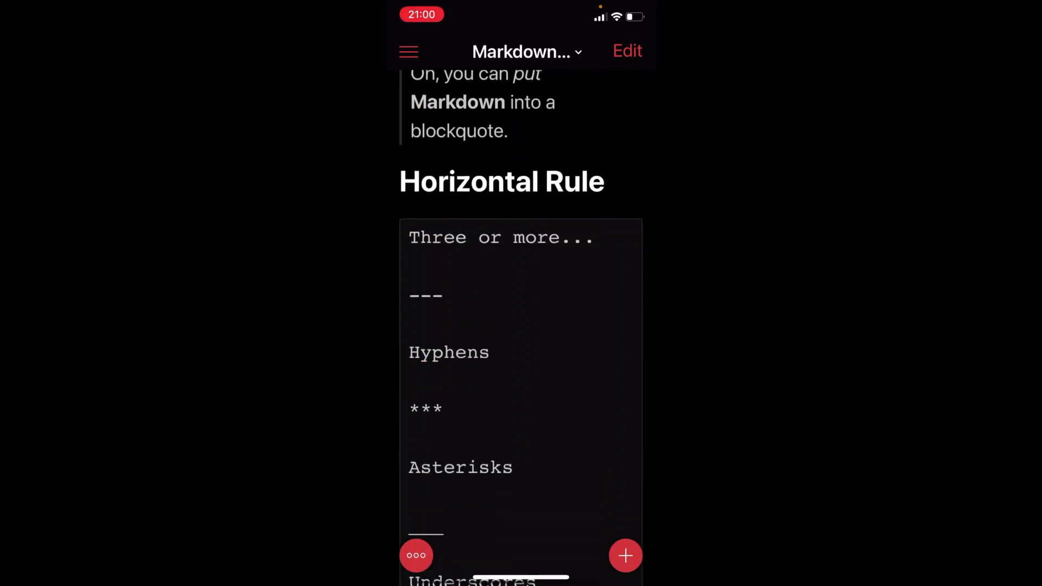
pyautogui.scroll(-20, 521, 326)
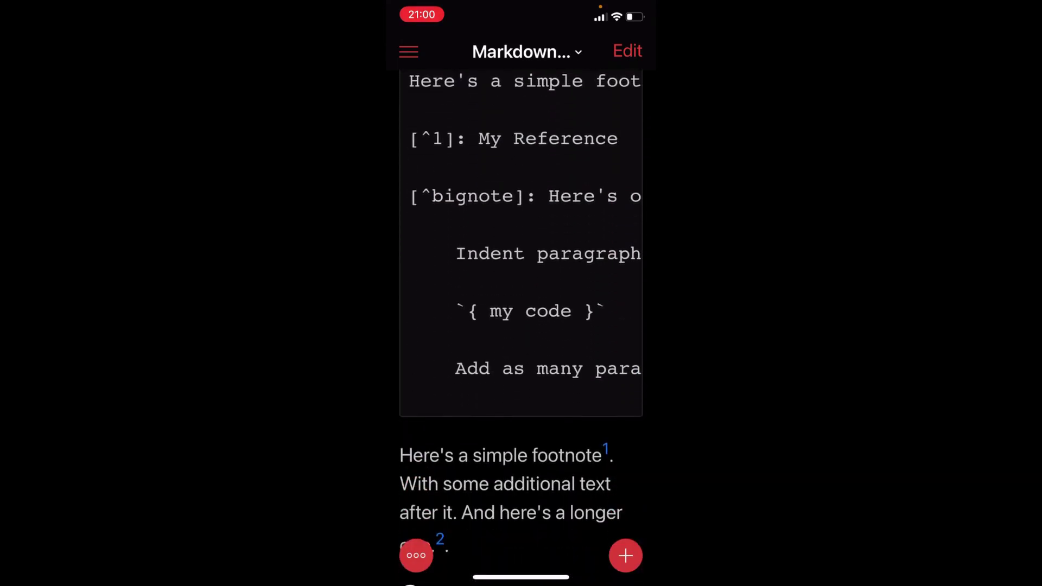
pyautogui.scroll(-20, 521, 326)
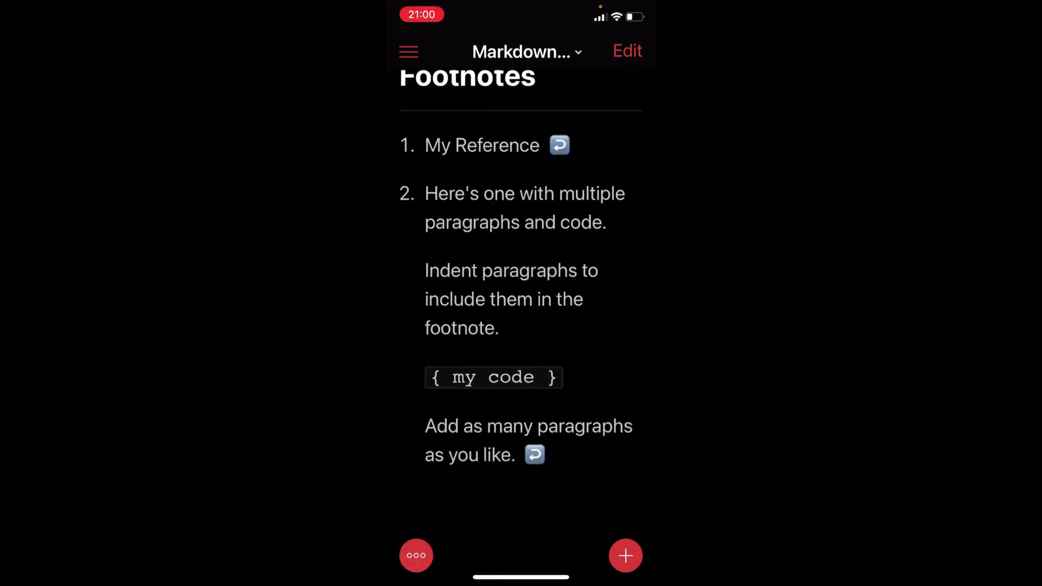
pyautogui.scroll(10, 521, 326)
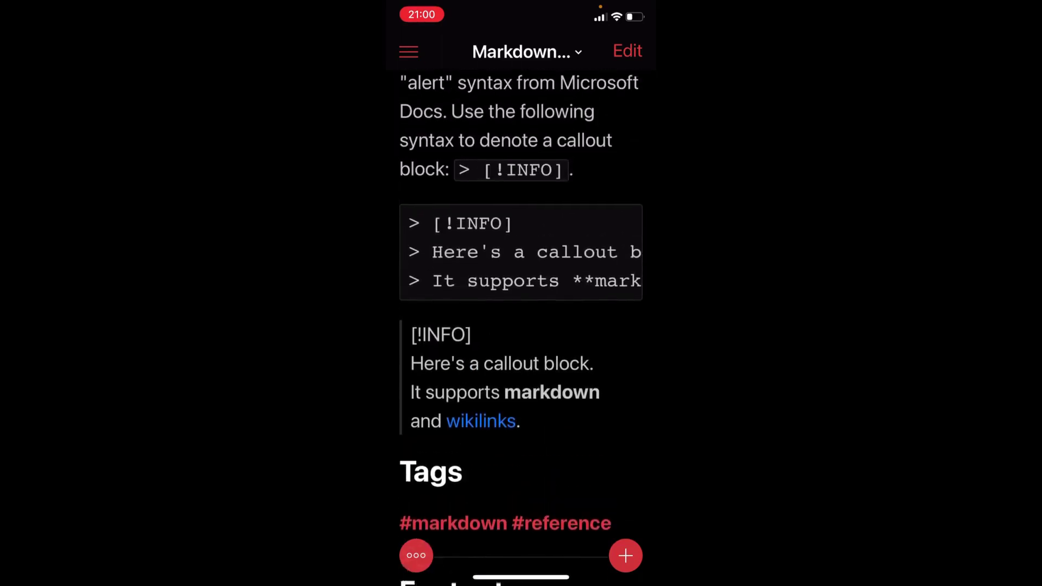
pyautogui.scroll(3, 521, 326)
pyautogui.scroll(-4, 521, 326)
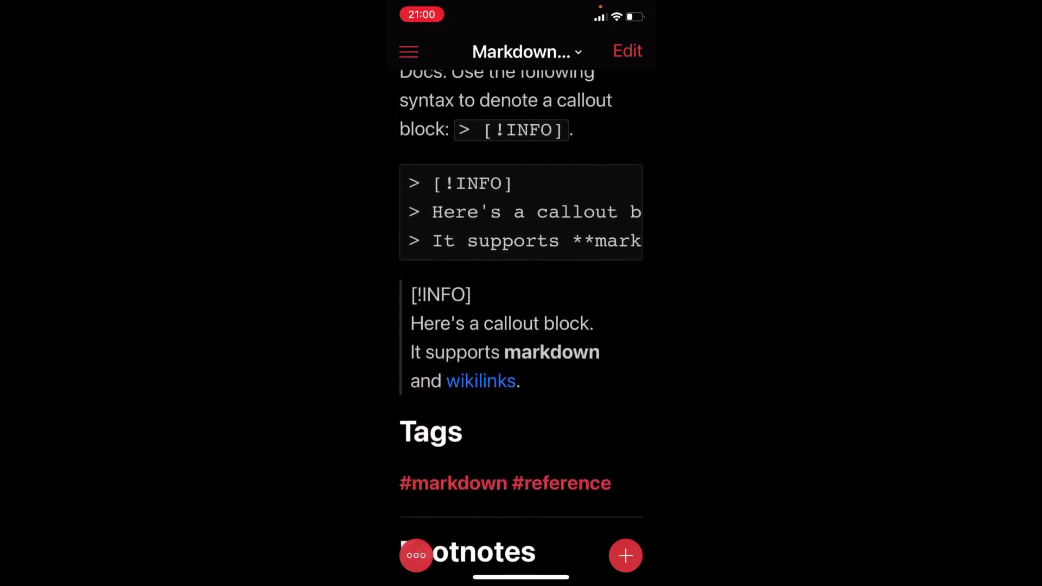
# - Switch the cheatsheet to editing and place the text cursor after "this" in "within this note" in the introductory paragraph
pyautogui.click(628, 51)
pyautogui.scroll(-2, 521, 326)
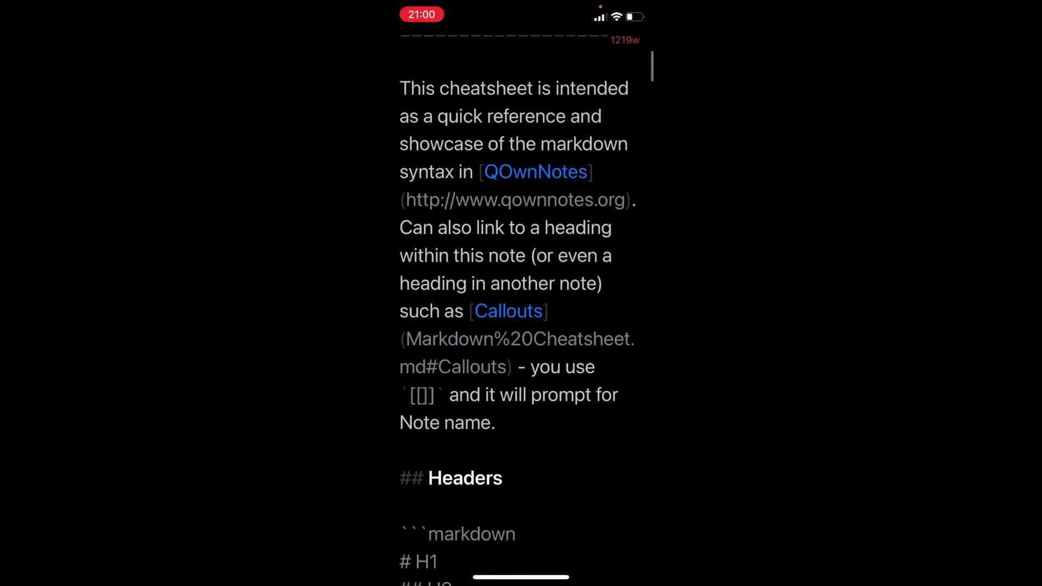
pyautogui.moveTo(462, 256); pyautogui.dragTo(547, 256)
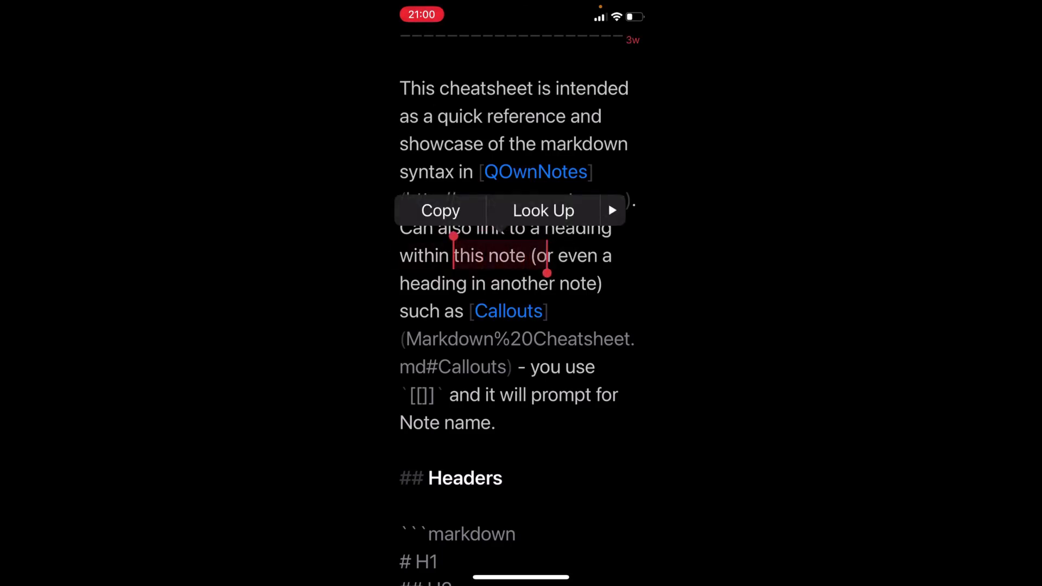
pyautogui.click(597, 283)
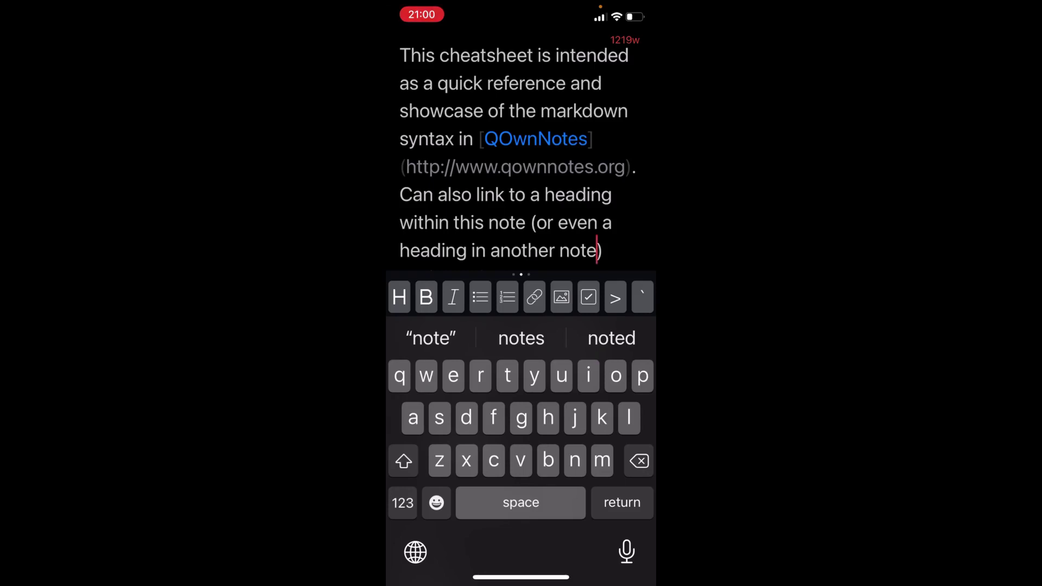
pyautogui.click(485, 222)
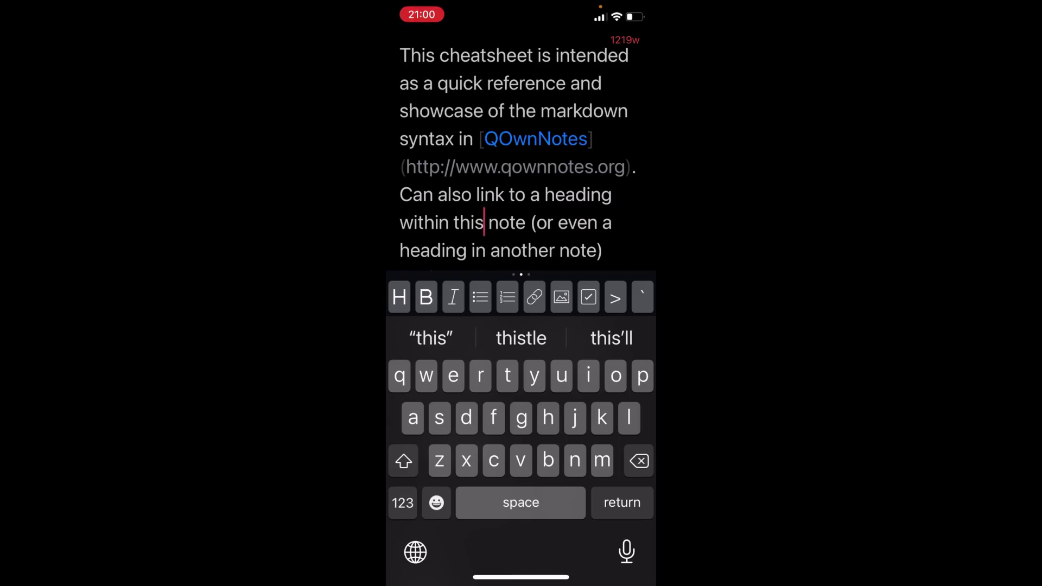
# - Look through the editor's sets of extra keys for Markdown formatting, symbols, and undo and cursor navigation
pyautogui.moveTo(589, 297); pyautogui.dragTo(434, 296)
pyautogui.moveTo(543, 297); pyautogui.dragTo(435, 296)
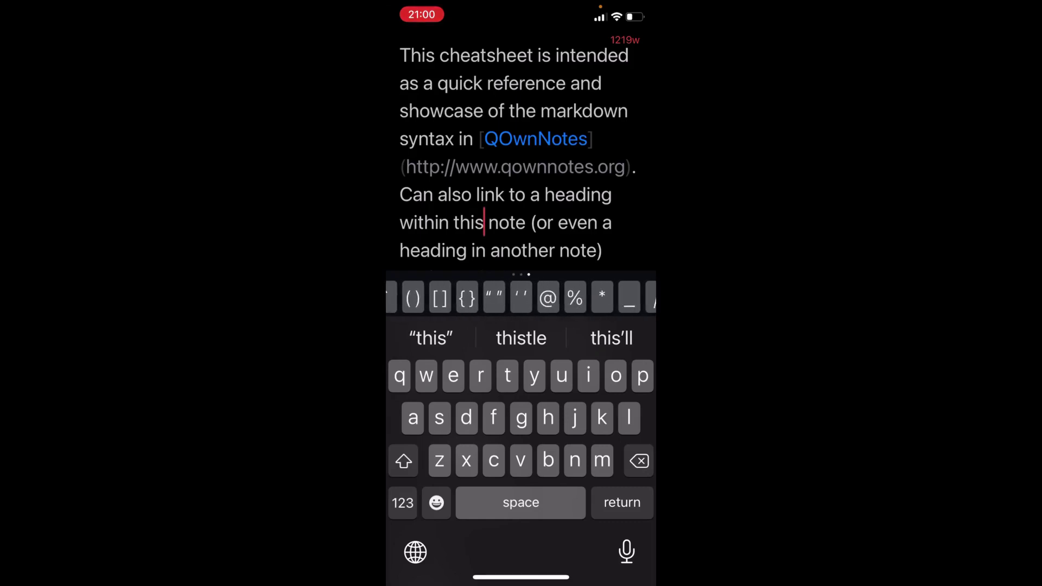
pyautogui.moveTo(569, 297); pyautogui.dragTo(412, 297)
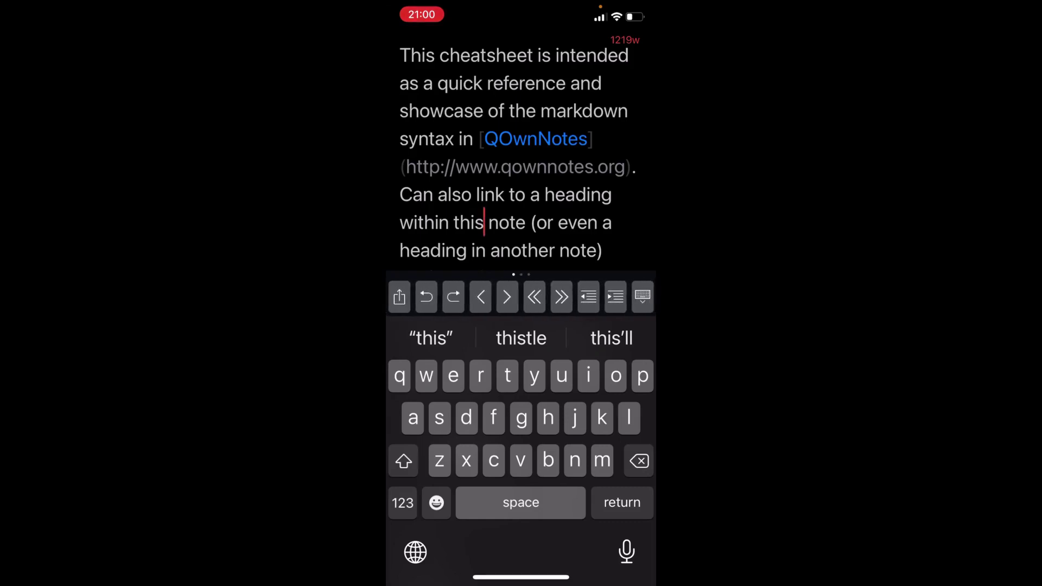
pyautogui.moveTo(570, 296); pyautogui.dragTo(597, 297)
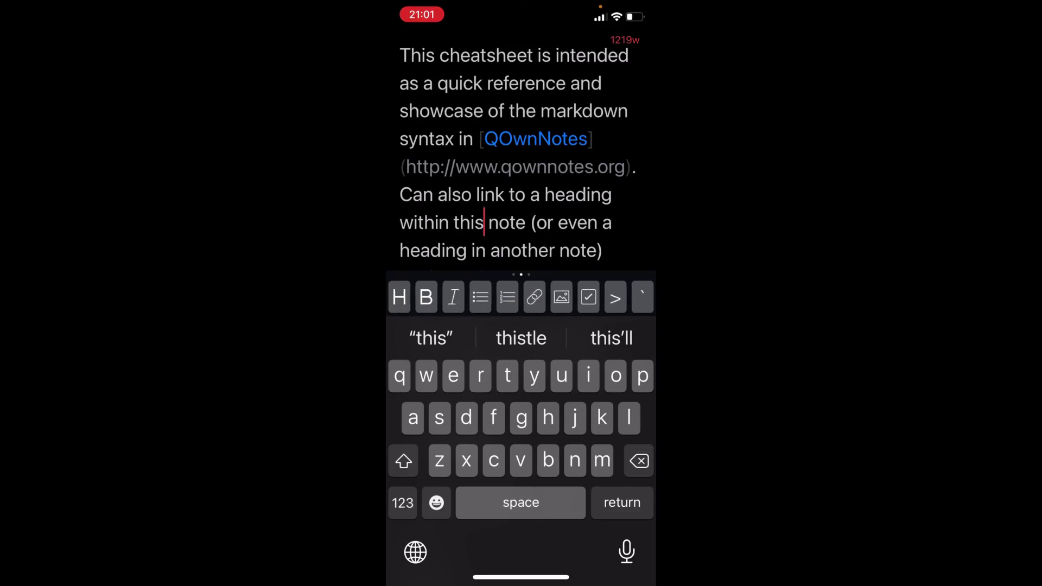
# - Try bold formatting on the word "note" in "within this note" and remove it again
pyautogui.click(483, 222)
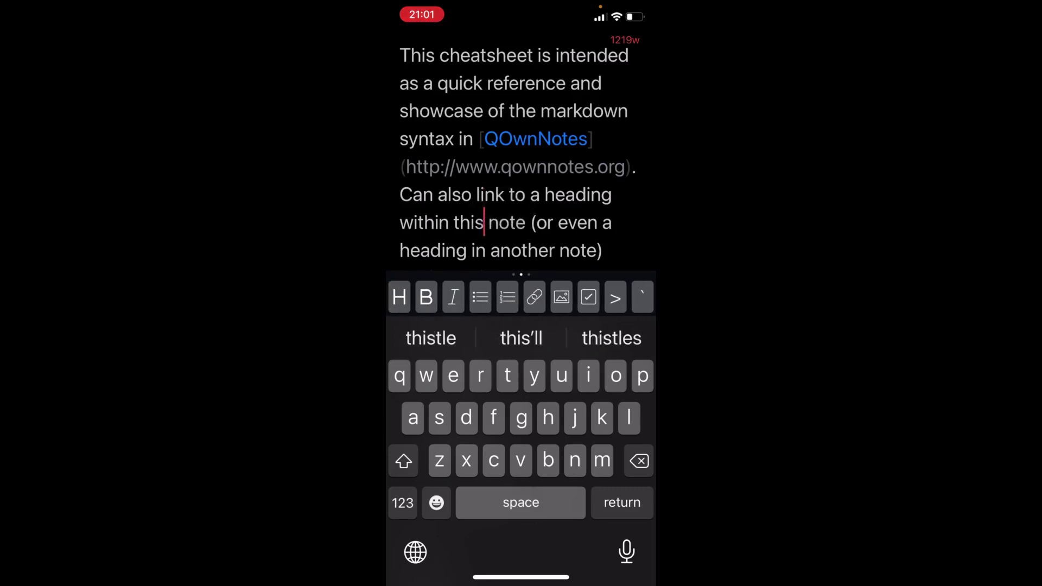
pyautogui.click(483, 223)
pyautogui.moveTo(483, 223); pyautogui.dragTo(499, 222)
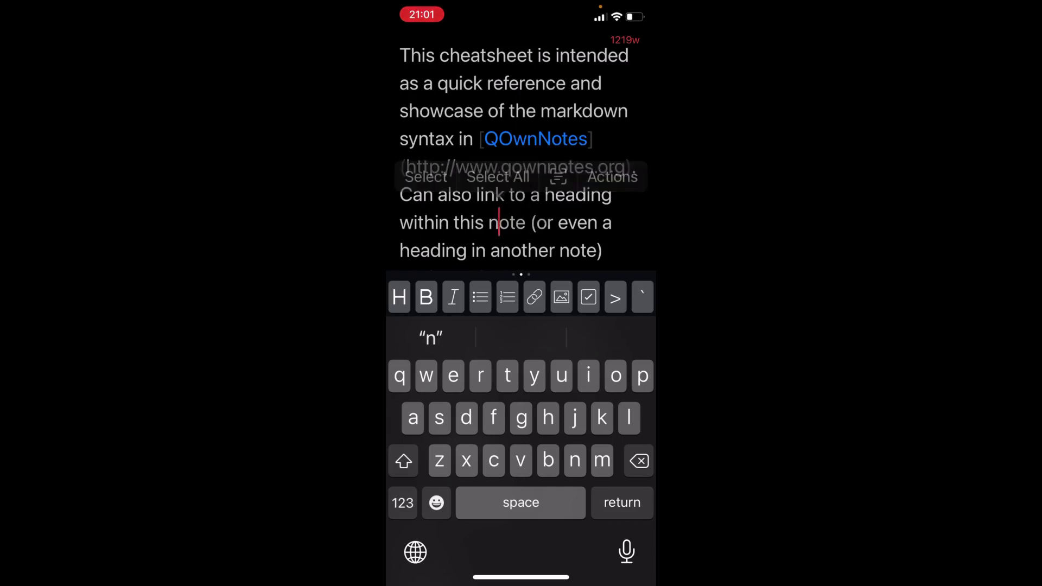
pyautogui.click(426, 177)
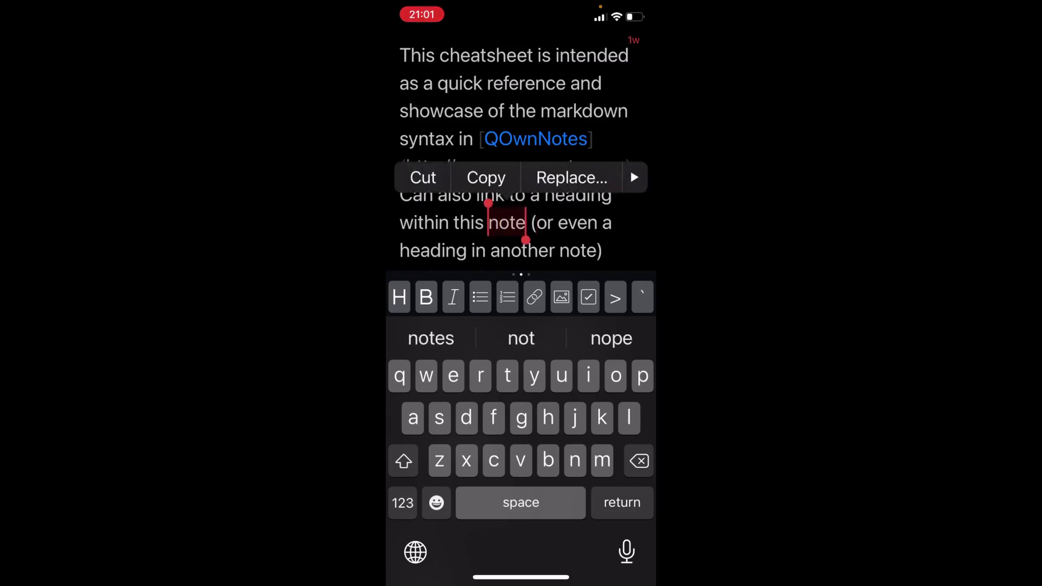
pyautogui.click(427, 297)
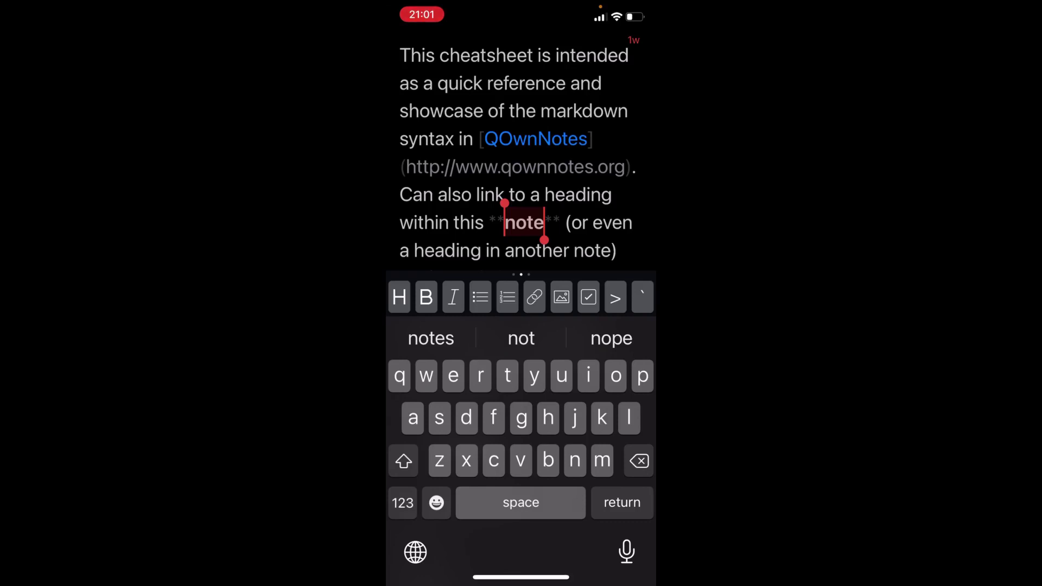
pyautogui.click(426, 297)
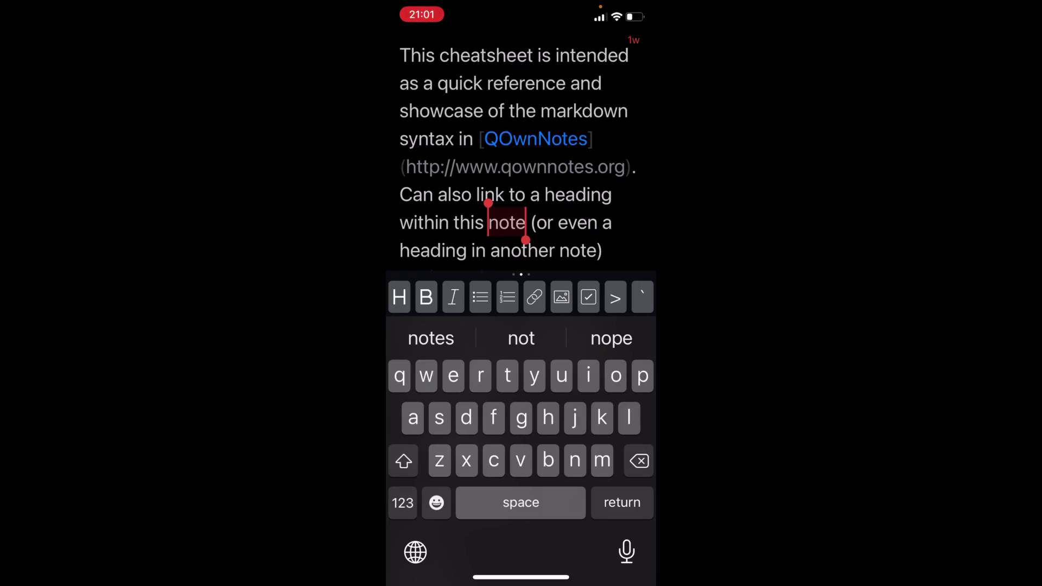
# - Place the text cursor after "[QOwnNotes]" and look through the editor's extra symbol, share and undo keys
pyautogui.click(597, 222)
pyautogui.moveTo(598, 222); pyautogui.dragTo(595, 138)
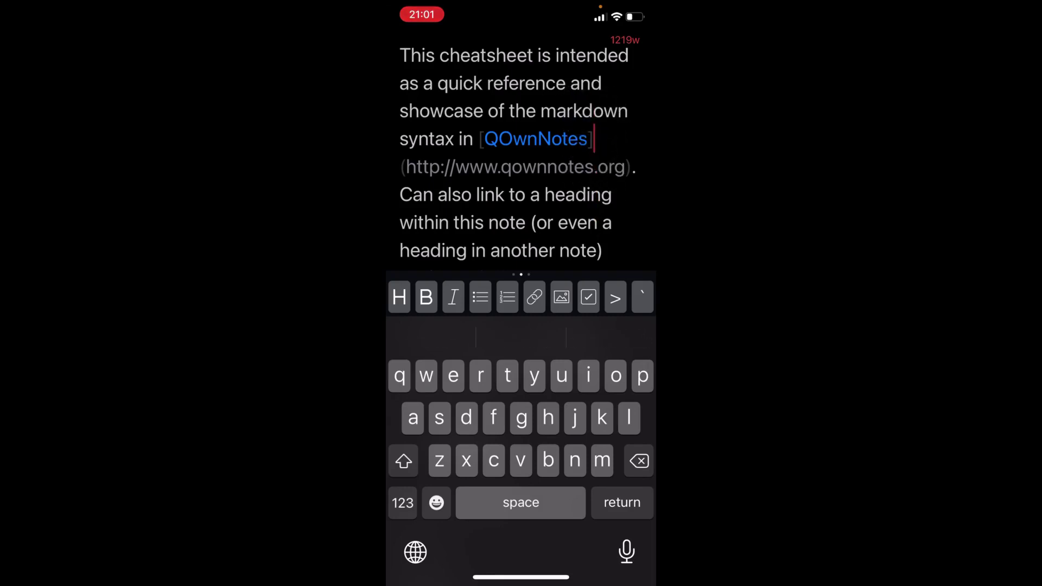
pyautogui.hscroll(5, 521, 297)
pyautogui.hscroll(1, 521, 297)
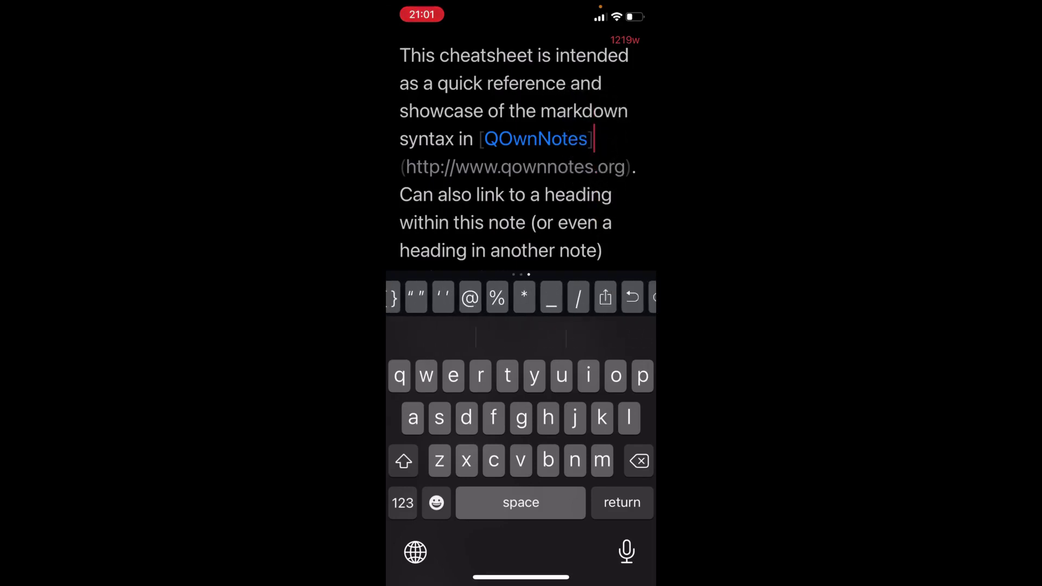
pyautogui.hscroll(3, 522, 297)
pyautogui.hscroll(-5, 521, 297)
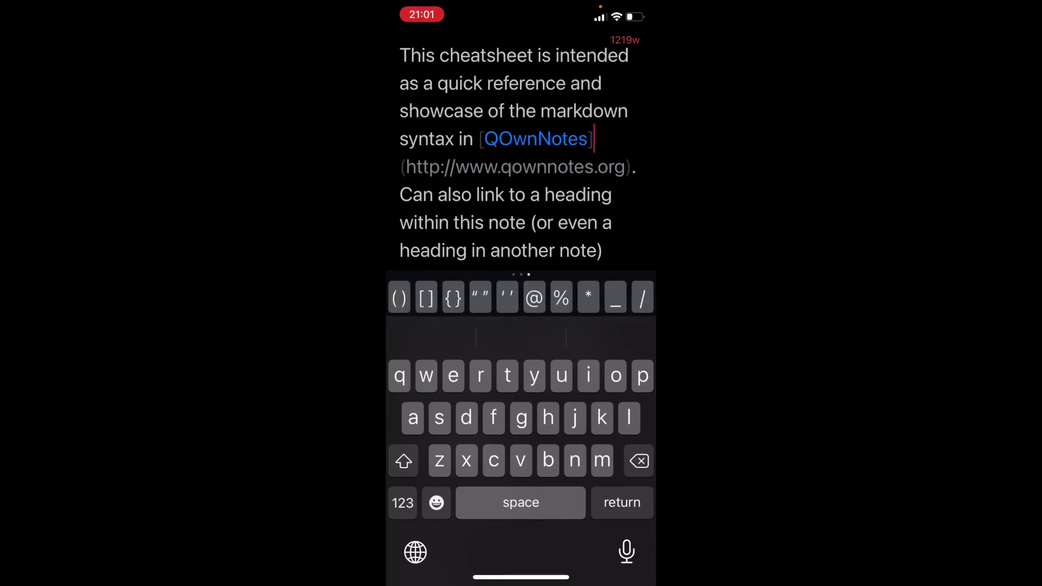
# - Return the cheatsheet to its preview and close the Markdown Cheatsheet.md file
pyautogui.scroll(5, 521, 151)
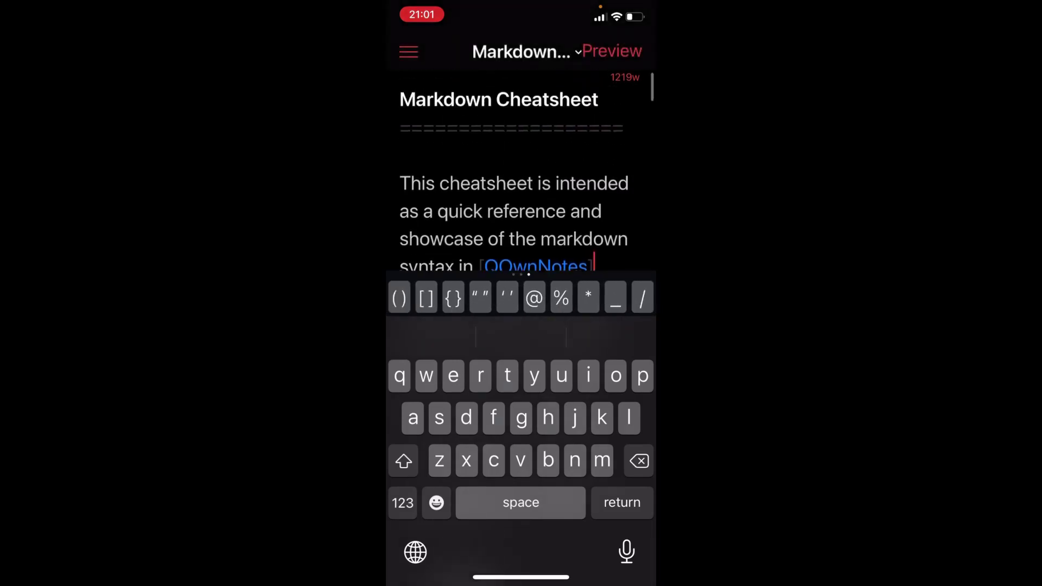
pyautogui.click(611, 50)
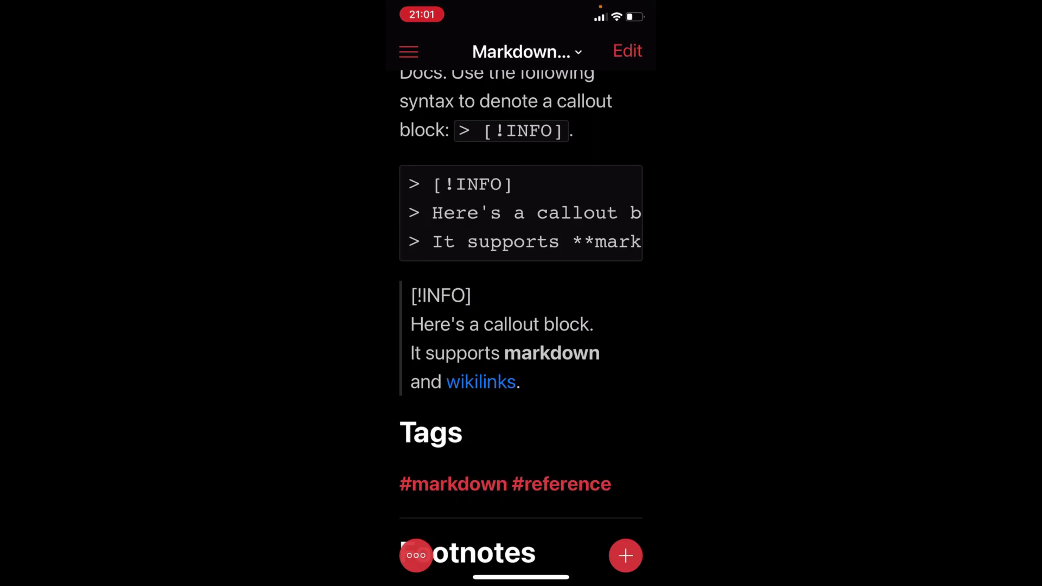
pyautogui.click(522, 51)
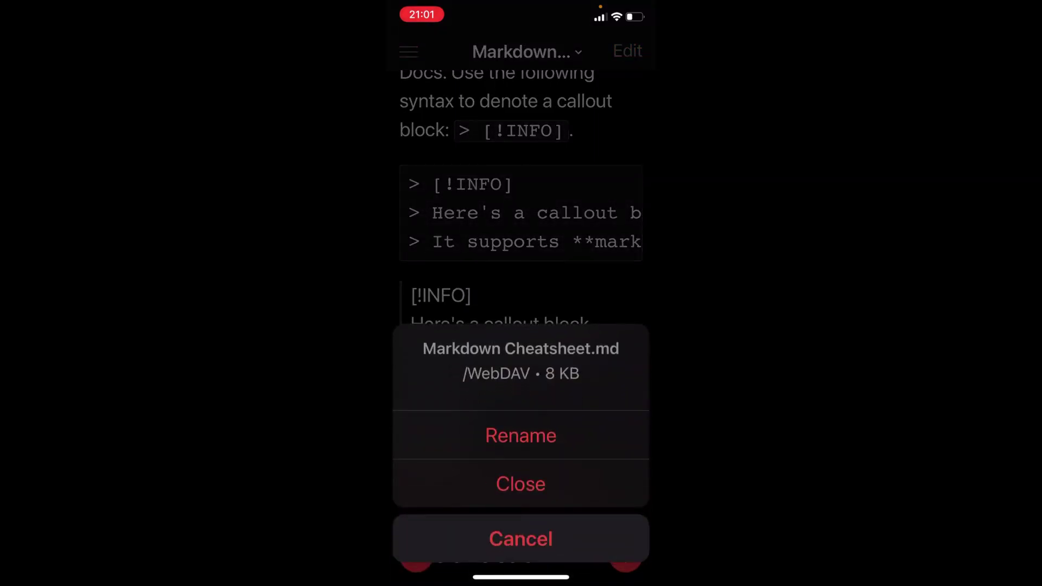
pyautogui.click(521, 483)
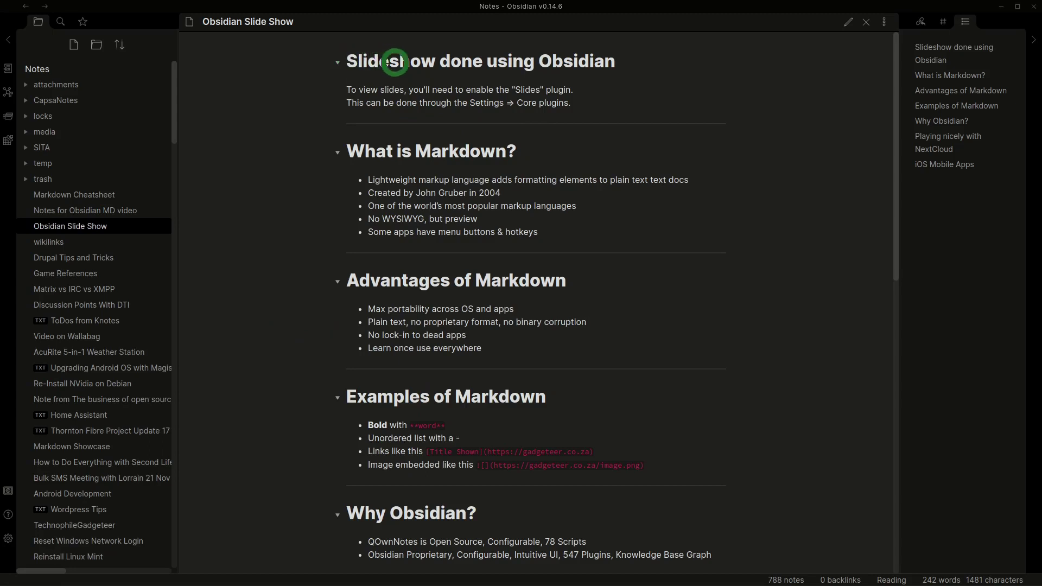
# - In Obsidian, switch the Obsidian Slide Show note to editing and place the text cursor in its first heading
pyautogui.click(546, 60)
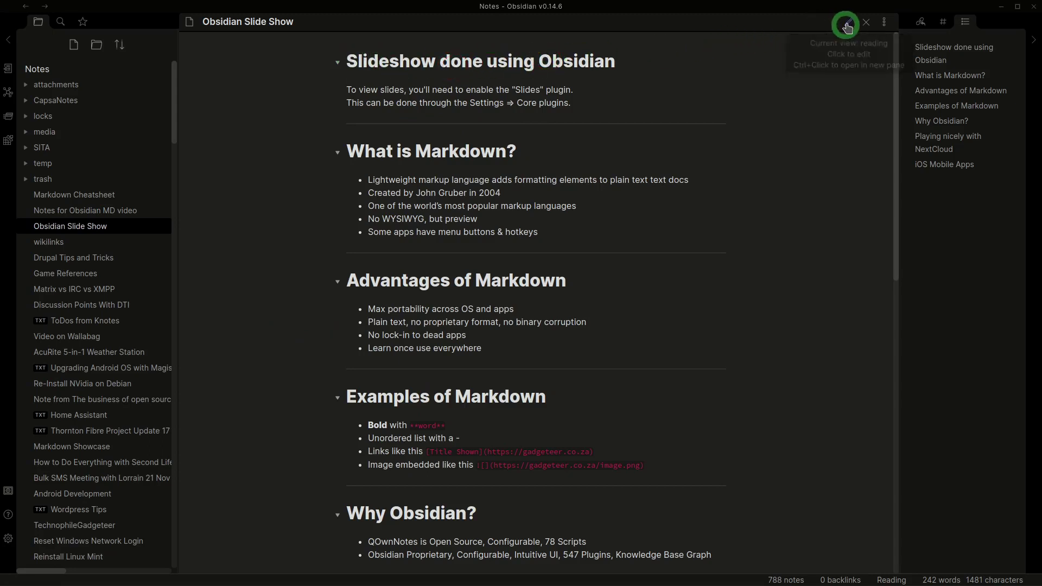
pyautogui.click(844, 28)
pyautogui.click(404, 80)
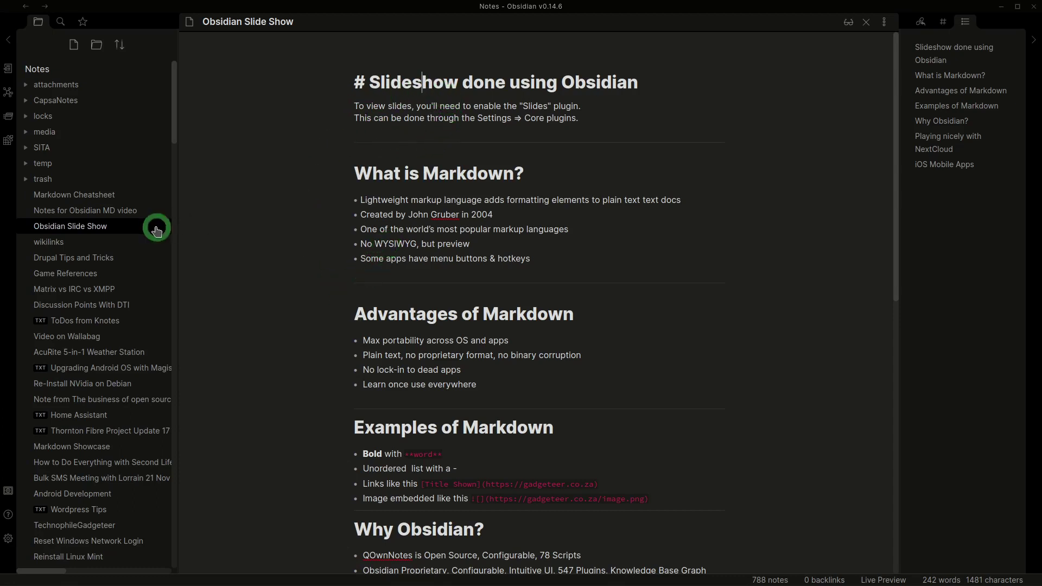
# - Open the Markdown Cheatsheet note and compare its introduction in the editing and reading views, finishing in the reading view
pyautogui.click(89, 199)
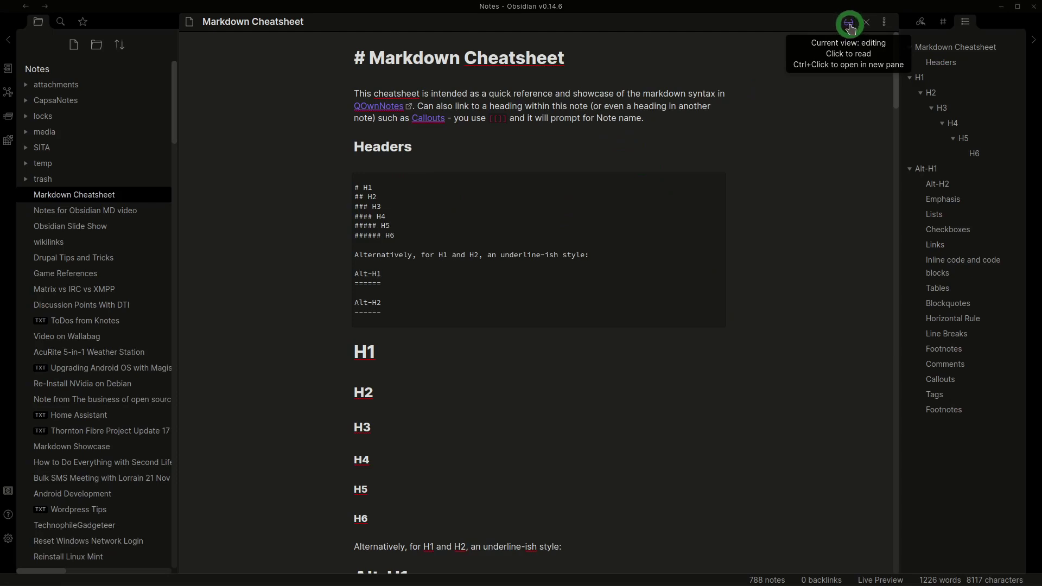
pyautogui.click(595, 119)
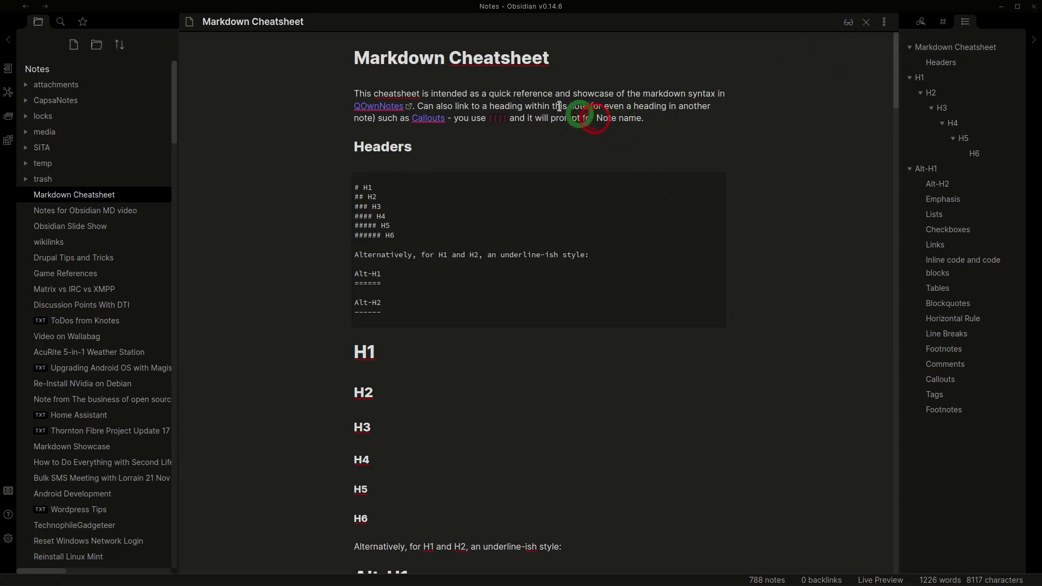
pyautogui.click(637, 93)
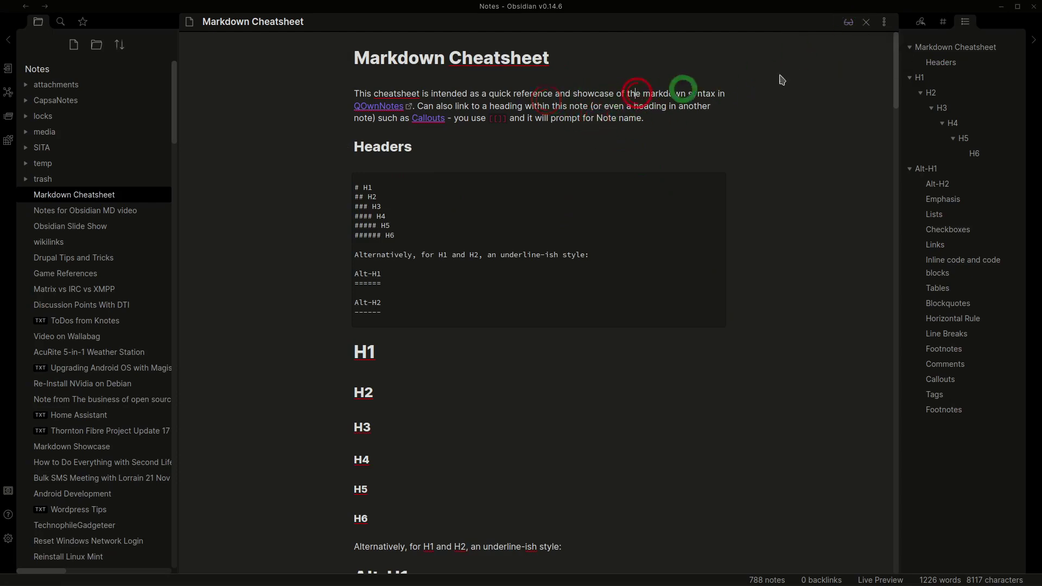
pyautogui.click(849, 24)
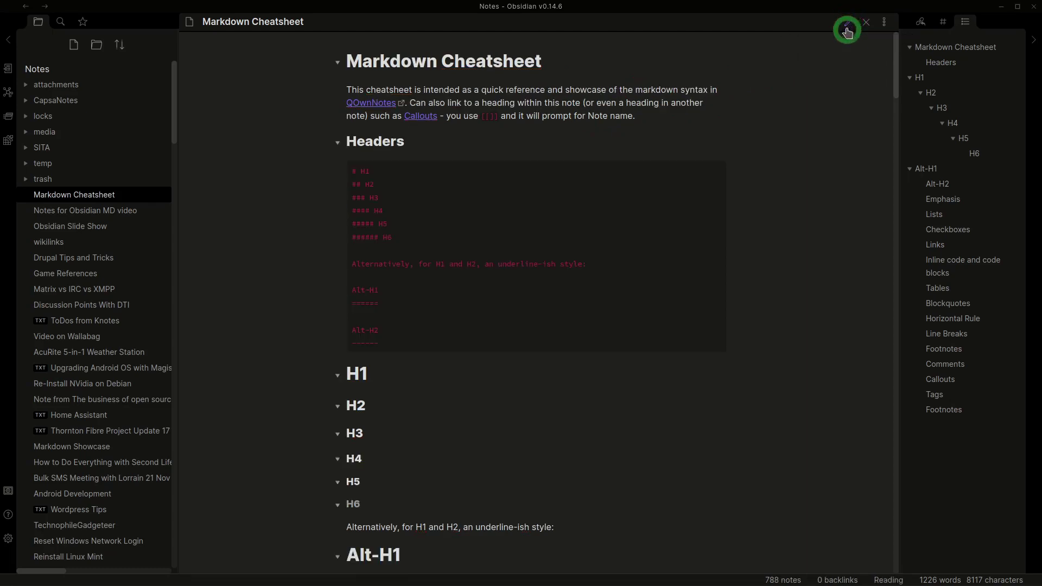
pyautogui.click(847, 26)
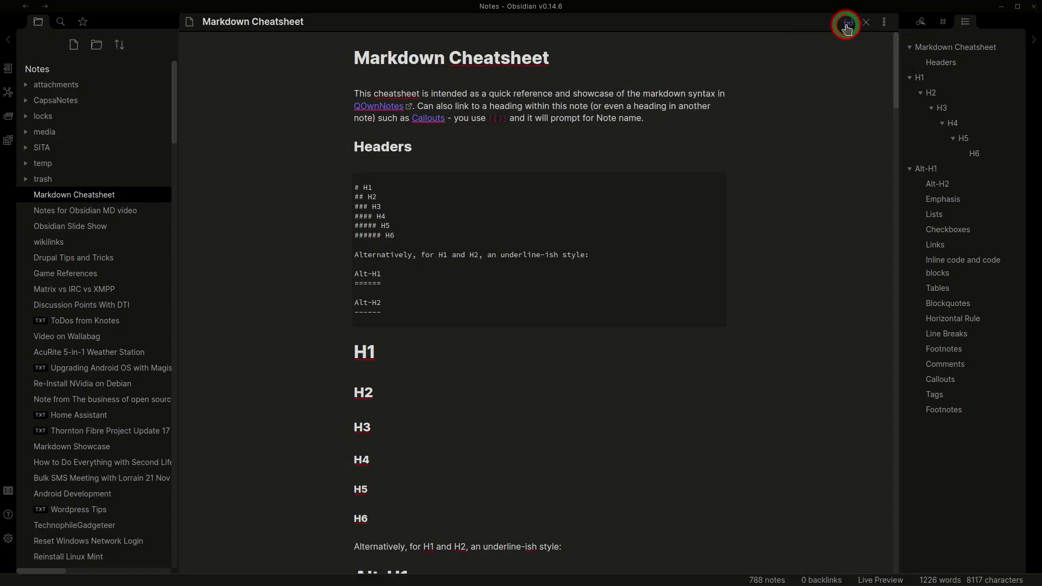
pyautogui.click(847, 26)
# - Examine how the emphasis, lists, checkboxes, links, embedded Evernote image and code blocks render in the reading view
pyautogui.scroll(-7, 556, 281)
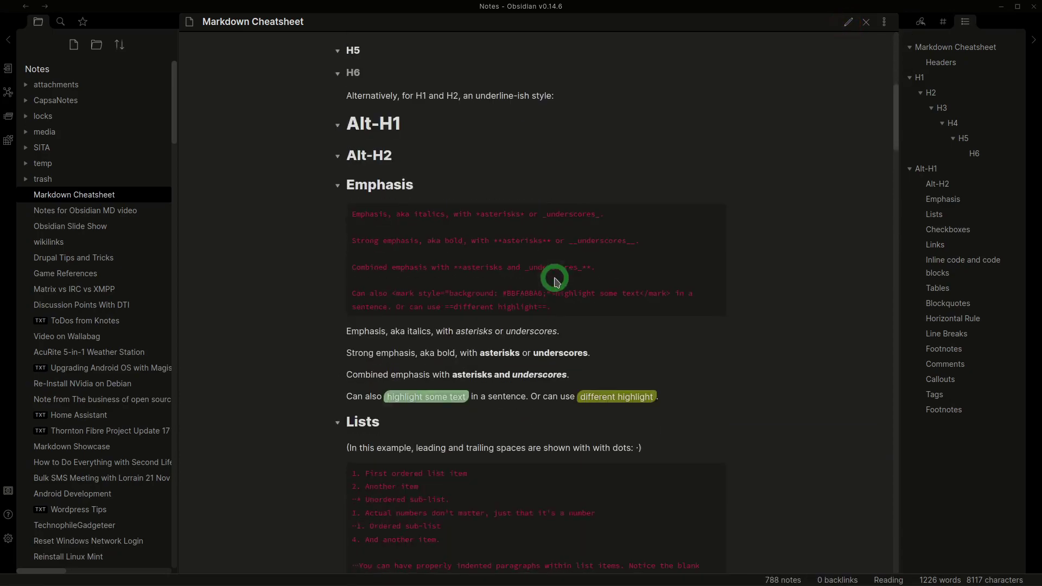
pyautogui.scroll(-5, 555, 281)
pyautogui.scroll(3, 543, 285)
pyautogui.scroll(-8, 535, 290)
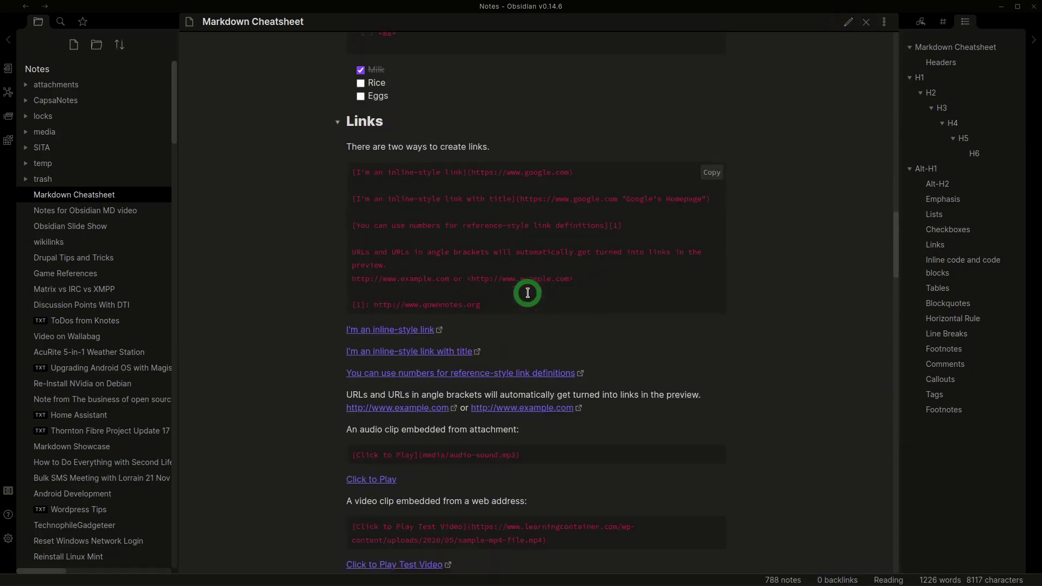
pyautogui.scroll(-8, 528, 295)
pyautogui.scroll(2, 527, 296)
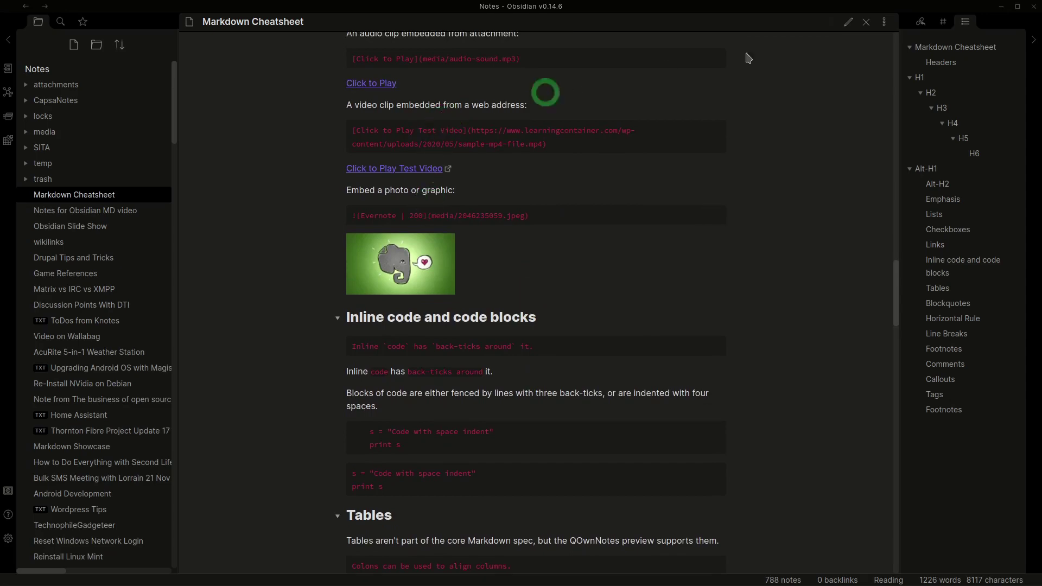
# - Compare the embedded media section in the editing and reading views, and return to the note's Headers heading in the editing view
pyautogui.click(850, 26)
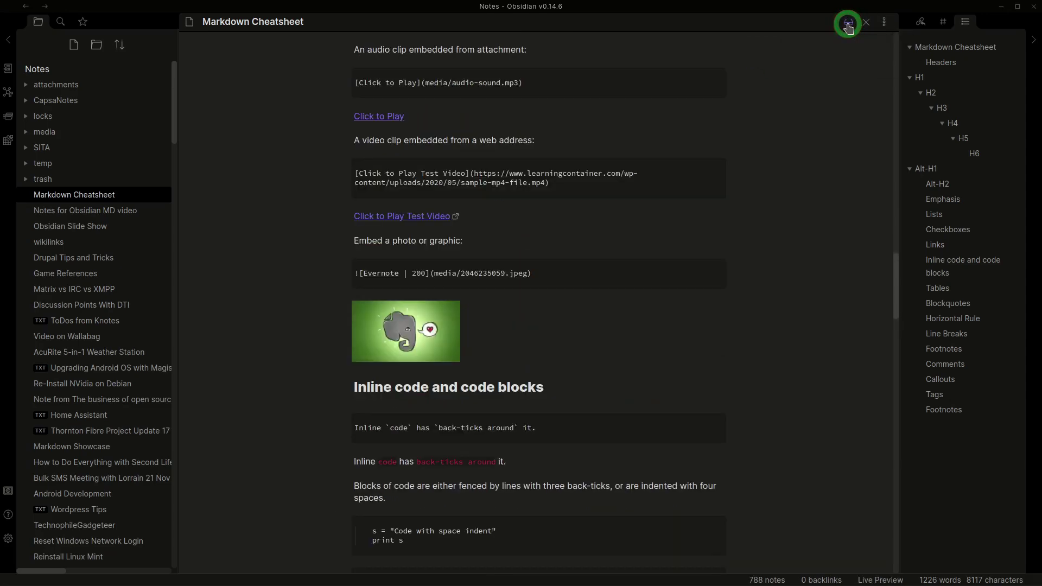
pyautogui.click(849, 25)
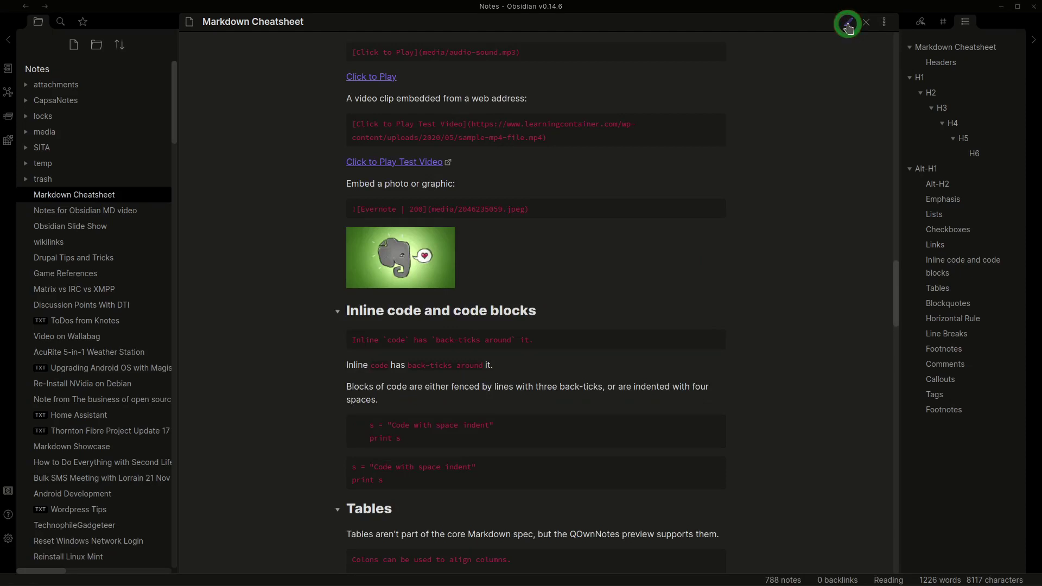
pyautogui.click(849, 25)
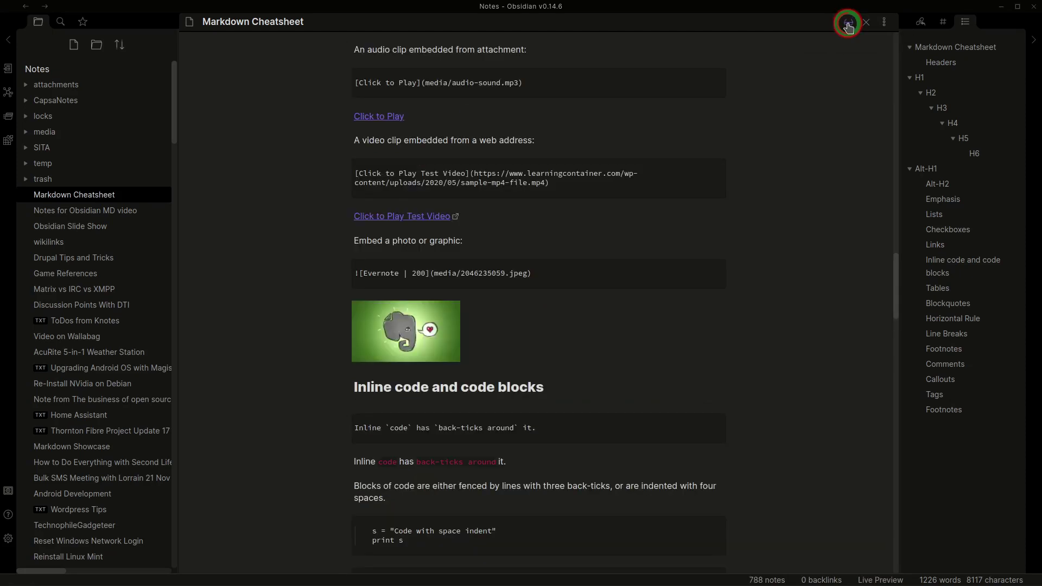
pyautogui.scroll(15, 701, 170)
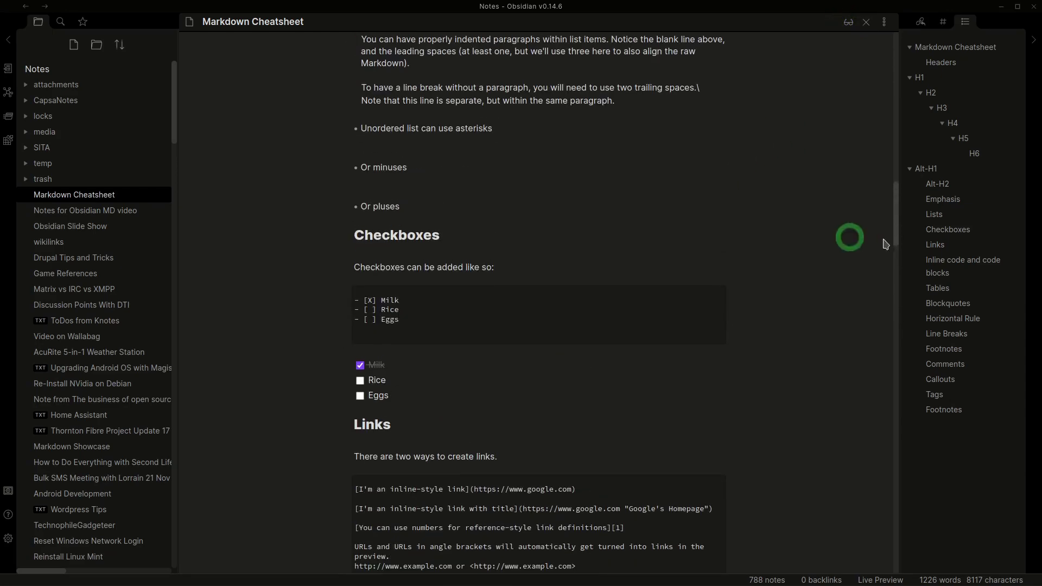
pyautogui.moveTo(897, 212); pyautogui.dragTo(895, 39)
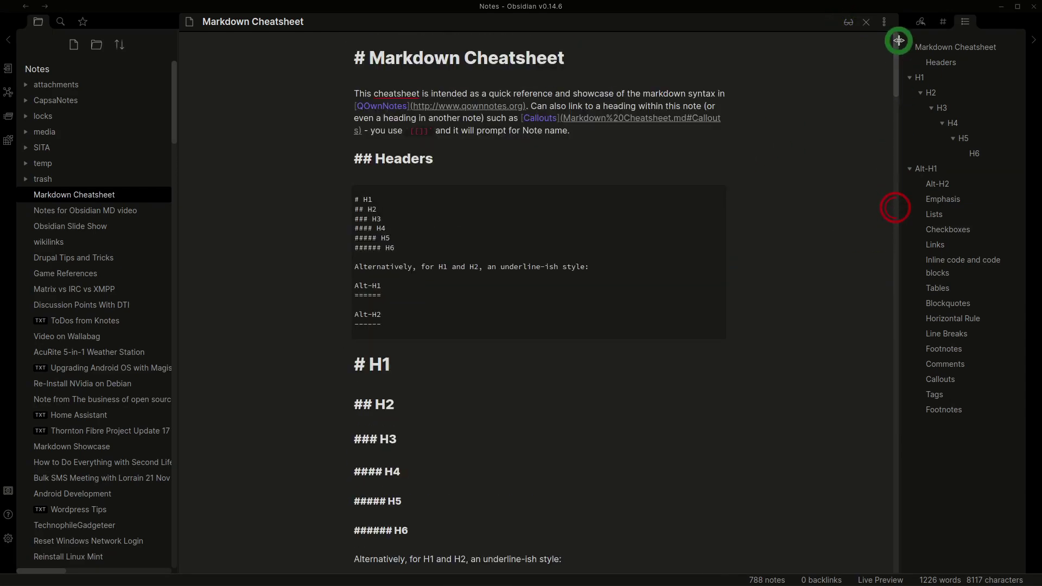
pyautogui.click(439, 159)
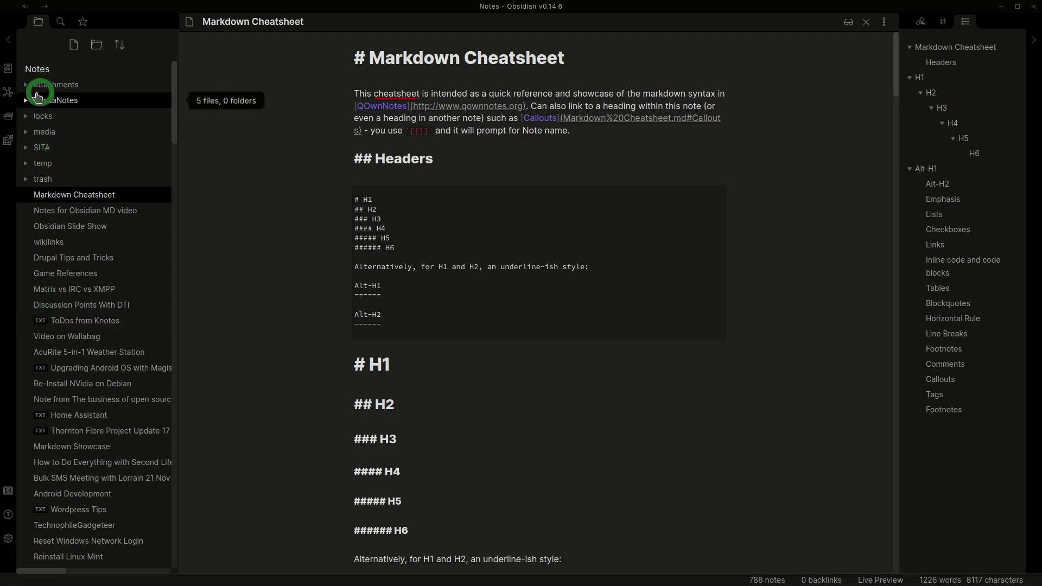
# - Expand the media folder to view its attachment files and collapse it again
pyautogui.click(26, 134)
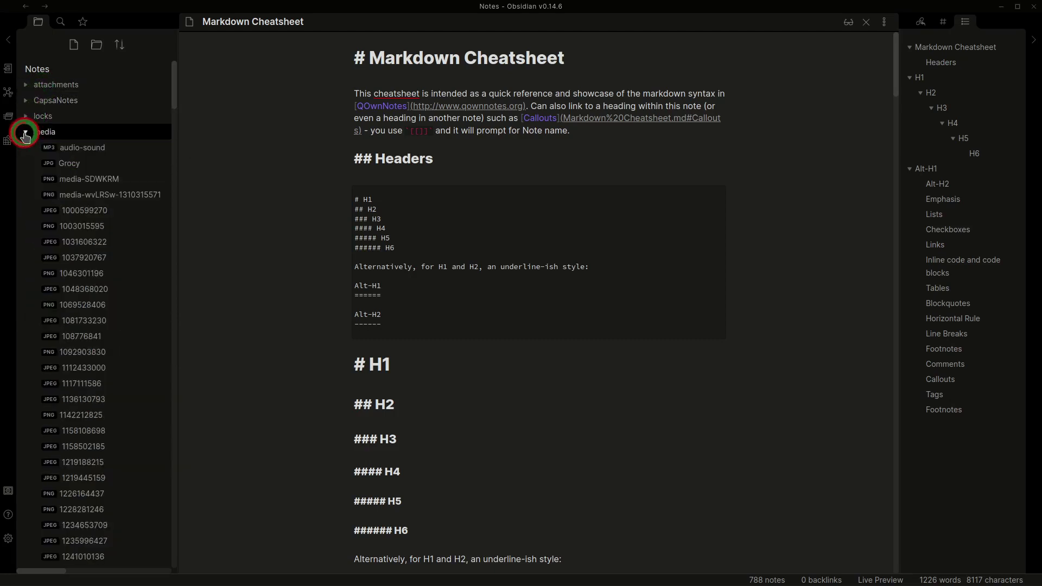
pyautogui.click(26, 134)
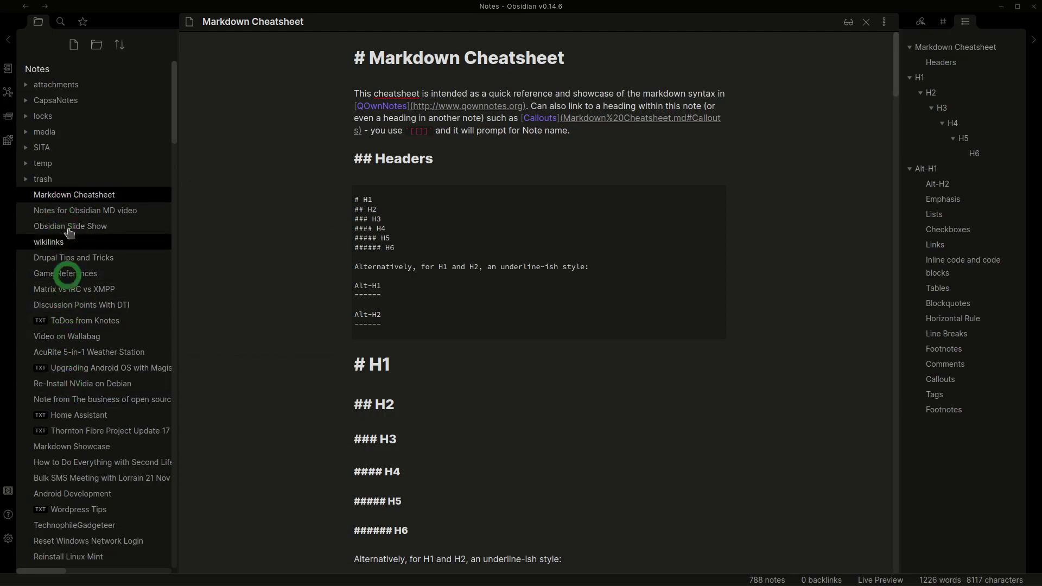
# - Search the notes for the tag #gaming and view the Second Life and Hell Let Loose notes from the results
pyautogui.click(61, 24)
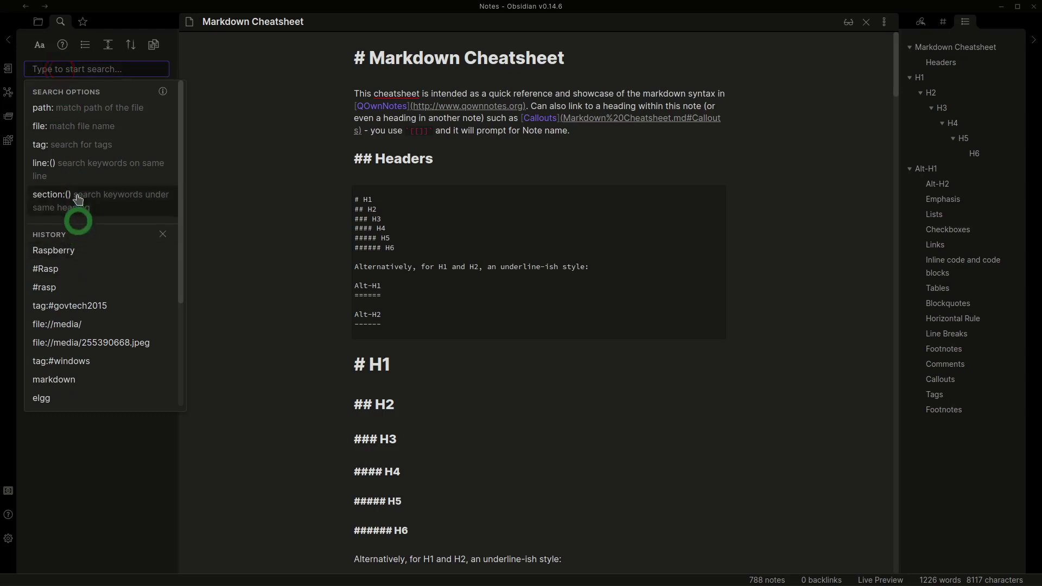
pyautogui.click(58, 146)
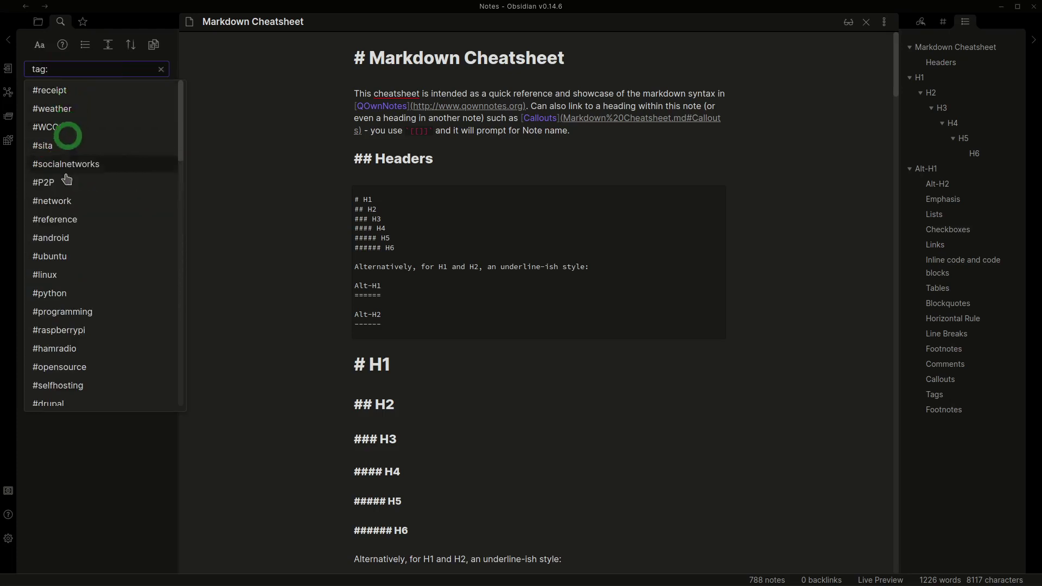
pyautogui.moveTo(183, 114); pyautogui.dragTo(164, 185)
pyautogui.click(60, 206)
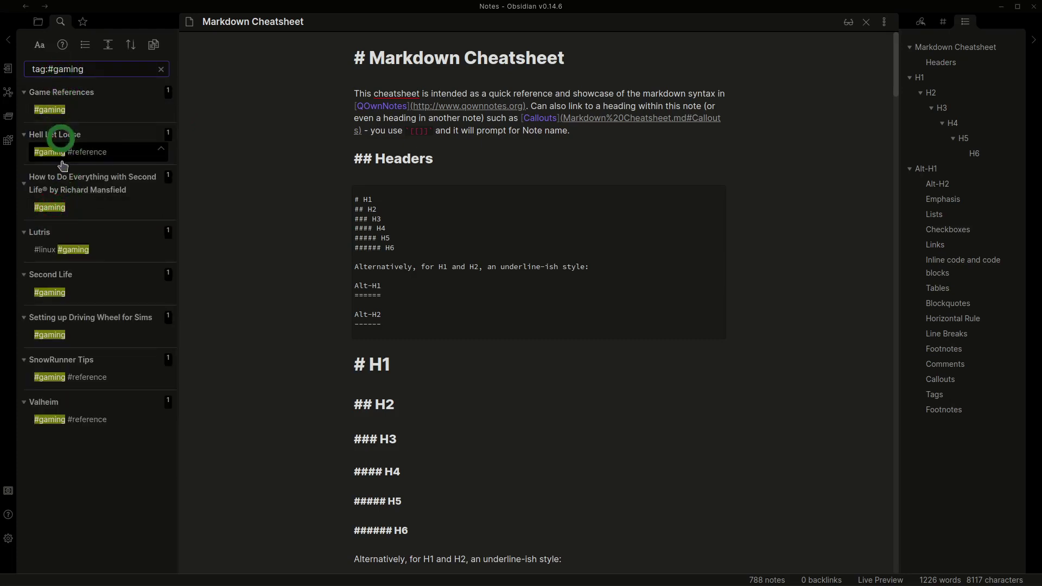
pyautogui.click(44, 281)
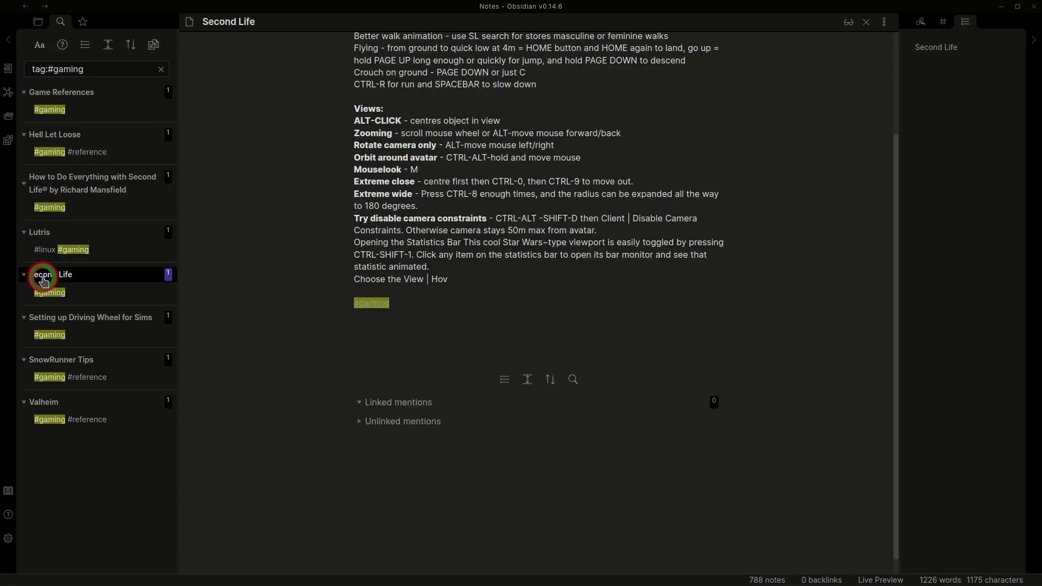
pyautogui.click(49, 139)
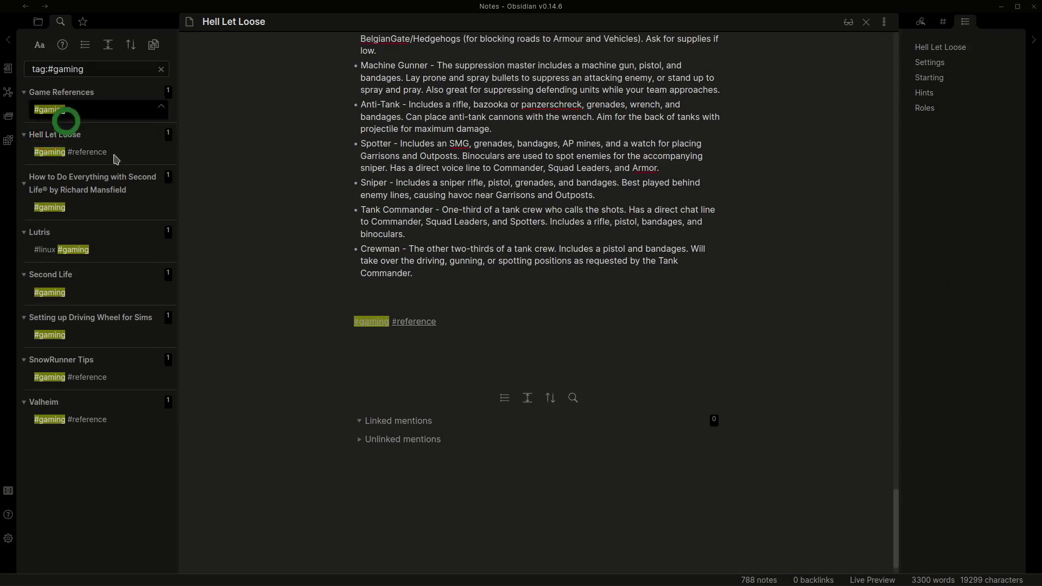
# - View the Game References note from the search results and the list of starred notes, and return to the full notes list
pyautogui.click(59, 104)
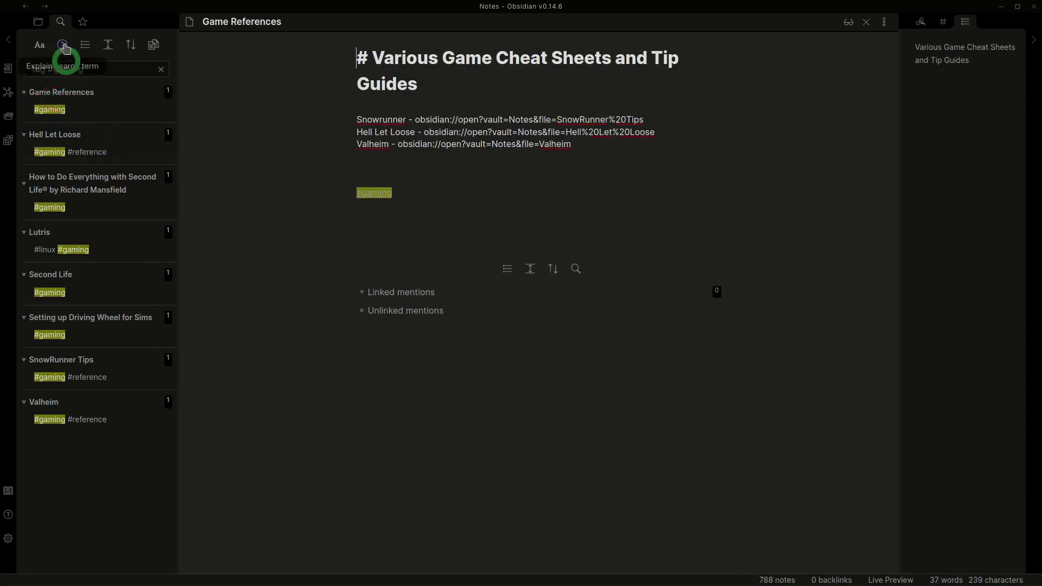
pyautogui.click(83, 22)
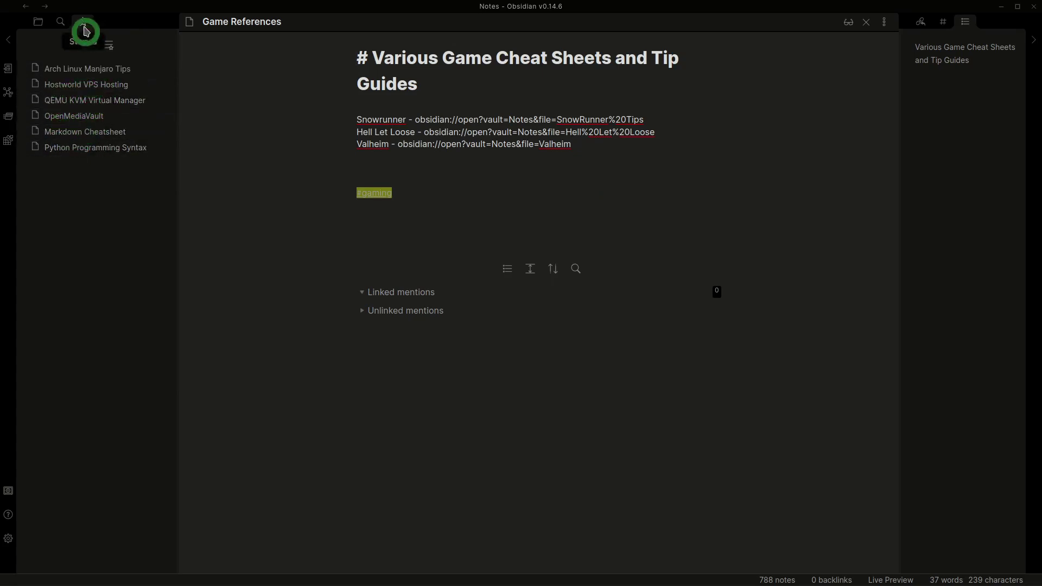
pyautogui.click(66, 23)
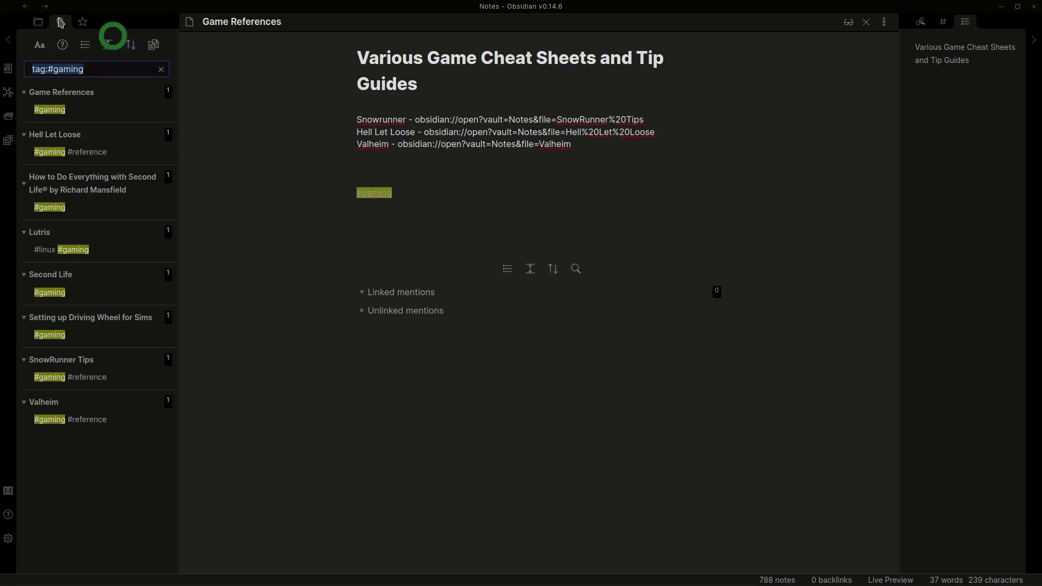
pyautogui.click(38, 21)
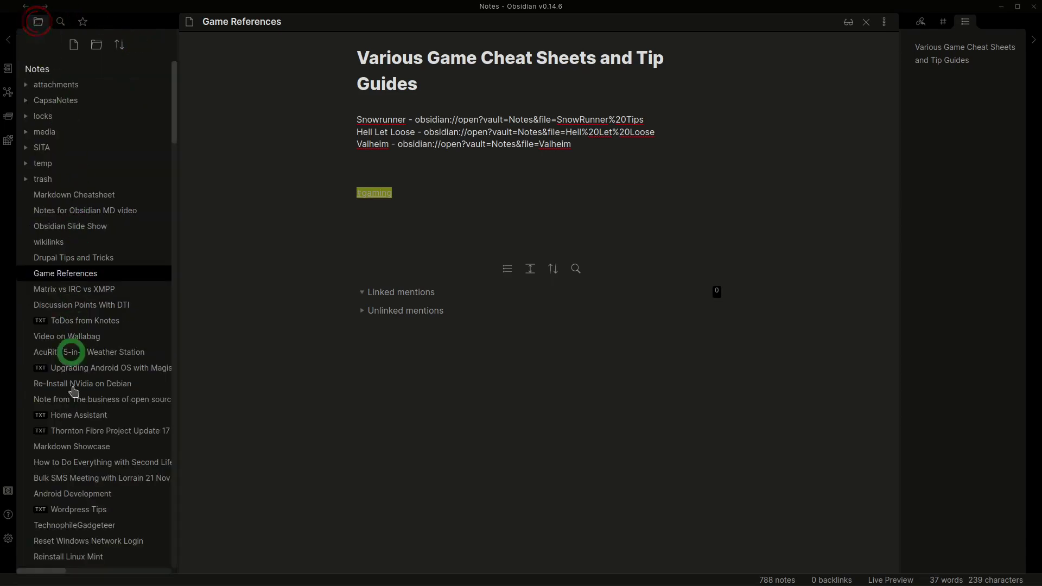
pyautogui.moveTo(81, 306)
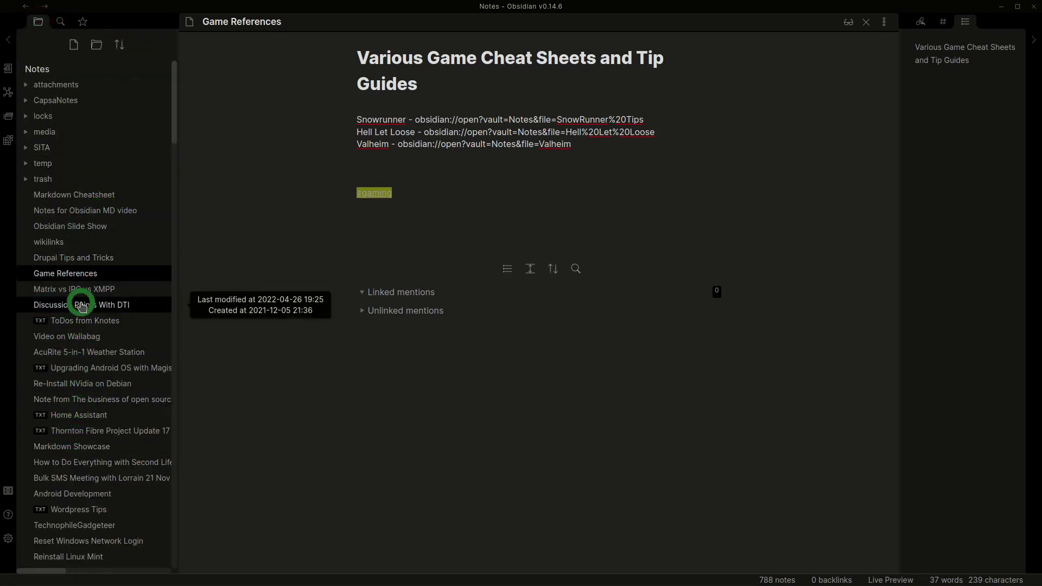
# - Open the Markdown Cheatsheet note, jump to its Comments heading through the outline, and return to the top heading
pyautogui.click(92, 197)
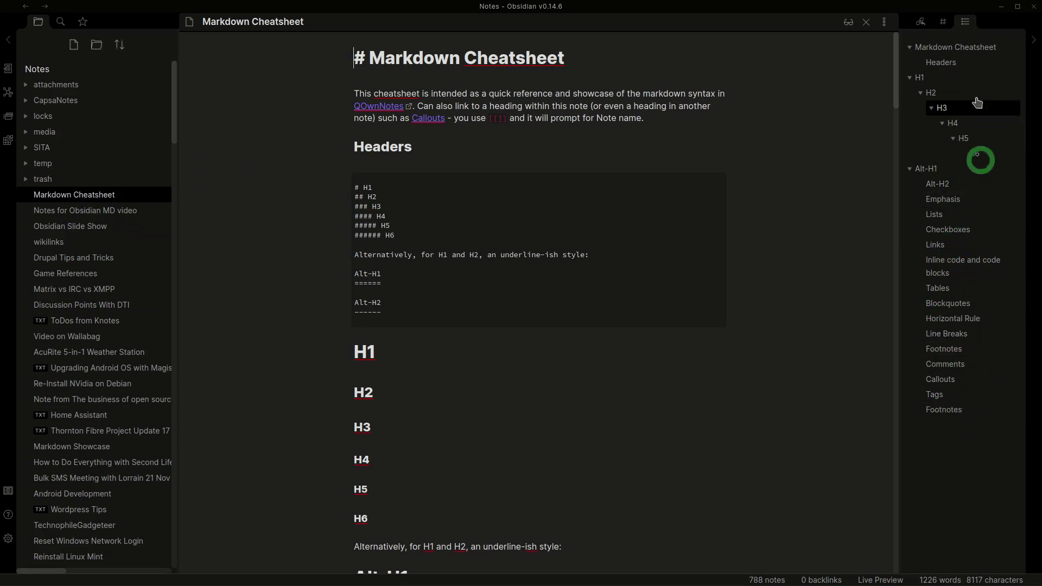
pyautogui.moveTo(961, 414); pyautogui.dragTo(965, 130)
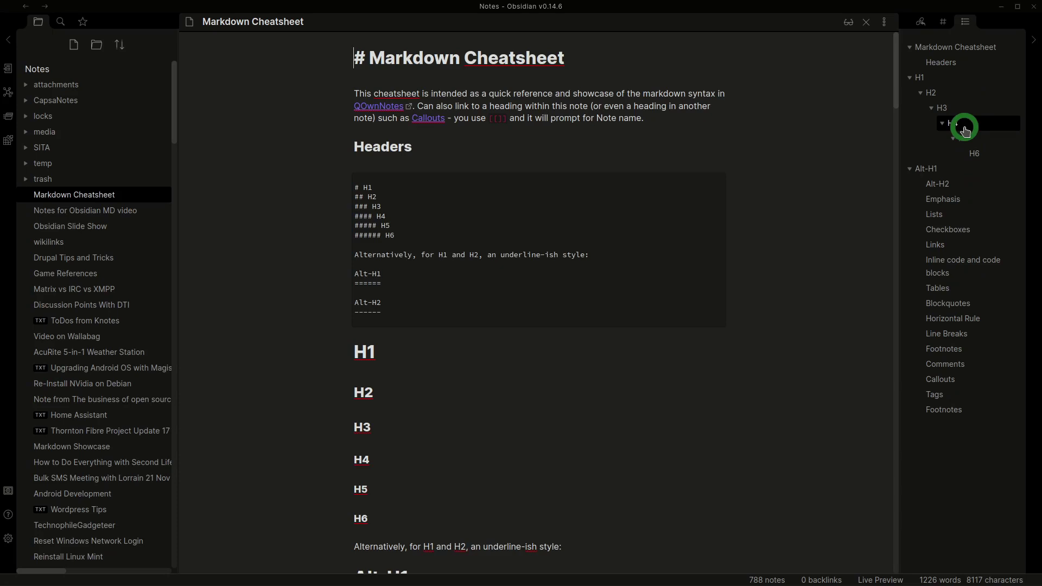
pyautogui.moveTo(965, 130); pyautogui.dragTo(955, 223)
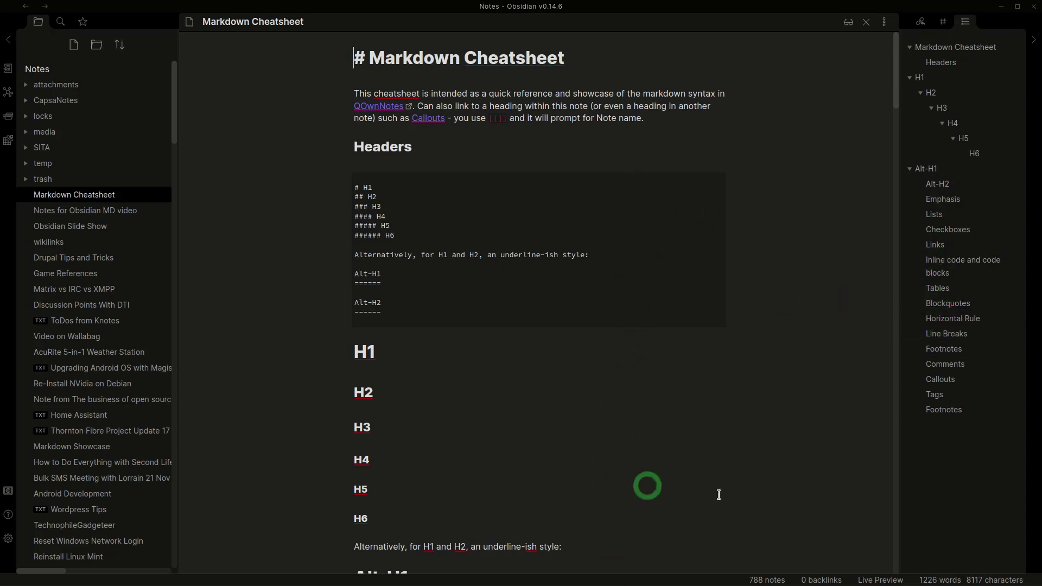
pyautogui.click(951, 371)
pyautogui.click(950, 368)
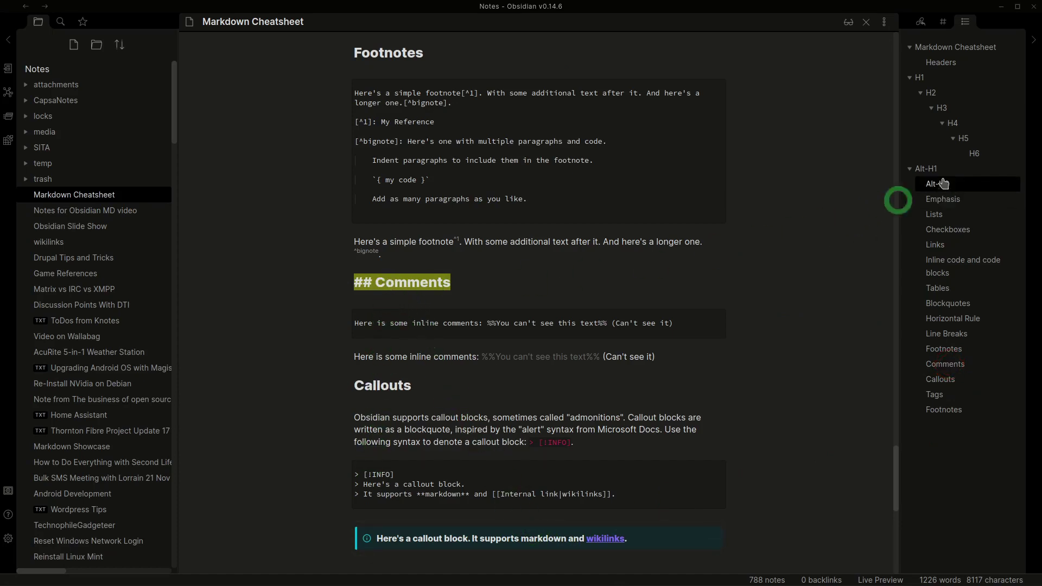
pyautogui.click(962, 52)
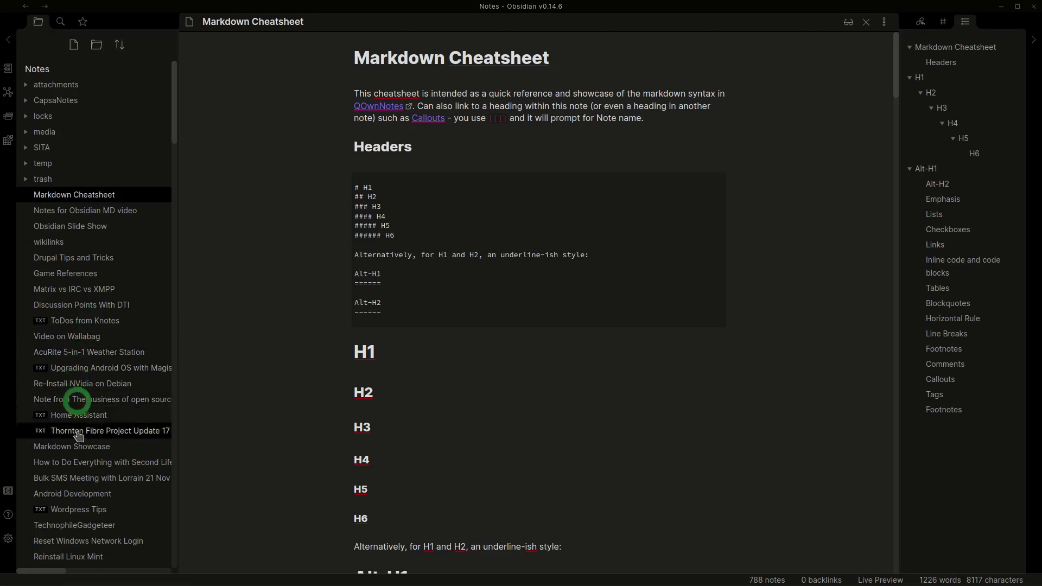
# - Open the starred note Arch Linux Manjaro Tips, look through its outline and body, and return to the note's beginning
pyautogui.click(81, 25)
pyautogui.click(70, 69)
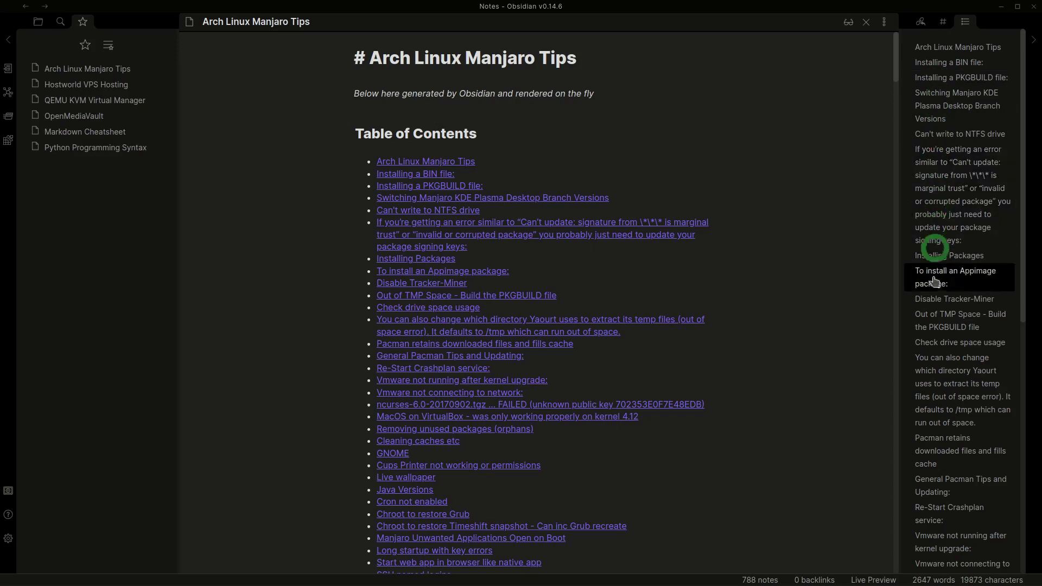
pyautogui.scroll(-8, 935, 319)
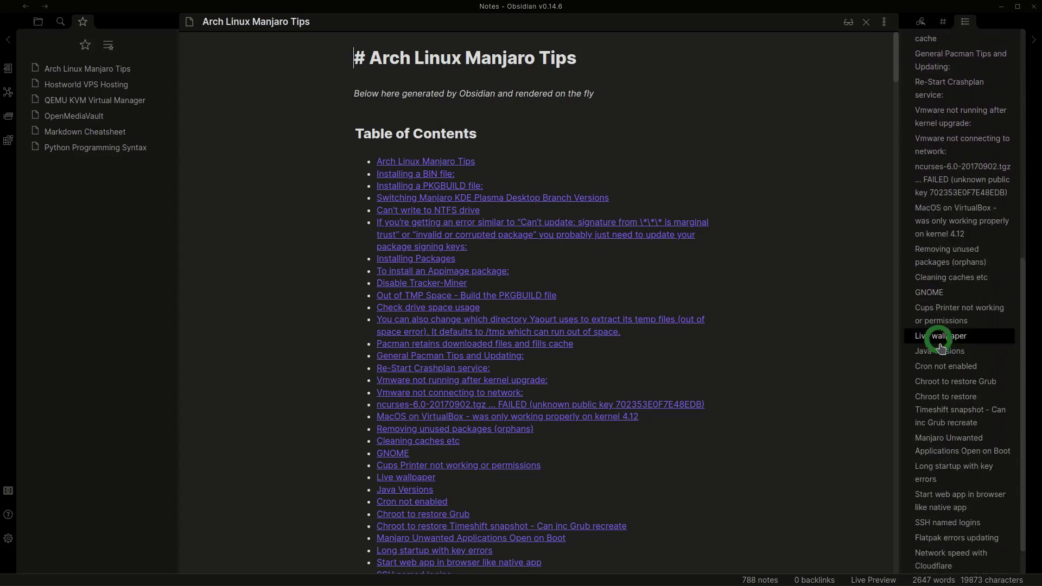
pyautogui.scroll(-3, 865, 134)
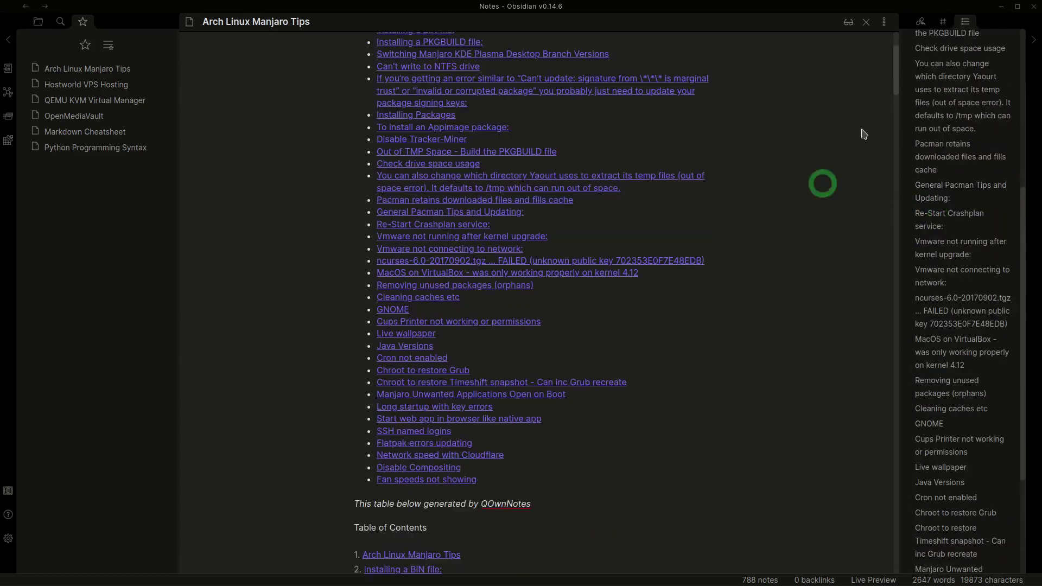
pyautogui.moveTo(893, 62); pyautogui.dragTo(897, 335)
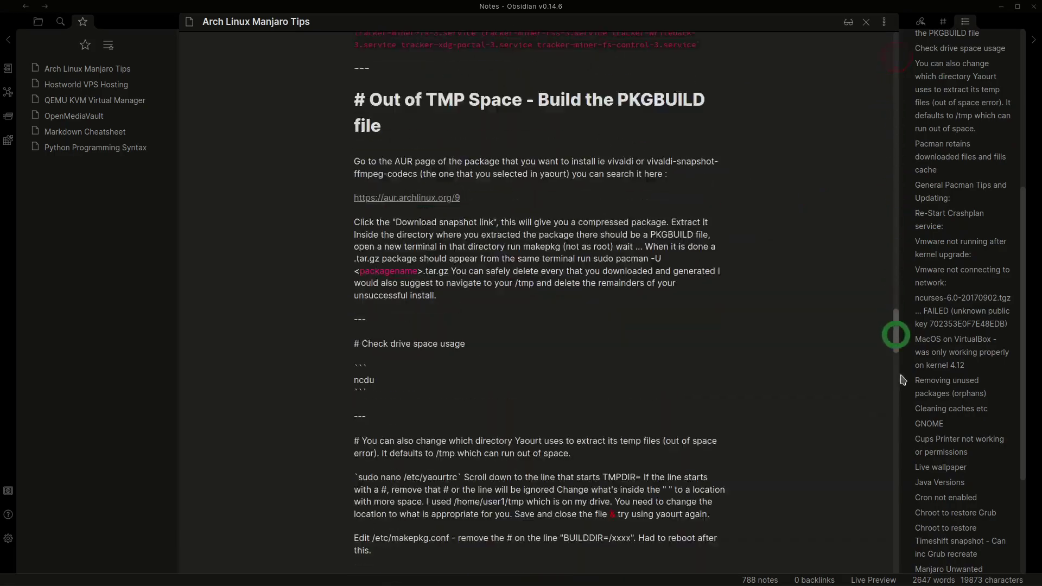
pyautogui.moveTo(902, 380); pyautogui.dragTo(911, 232)
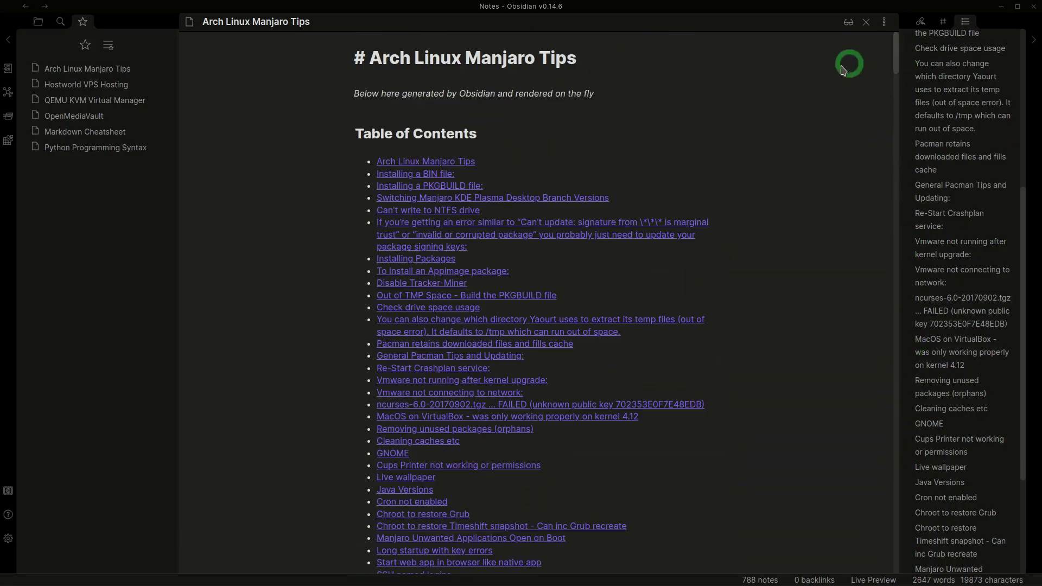
# - Preview the Installing Packages link in the table of contents, and compare the note in the reading and editing views
pyautogui.moveTo(394, 260)
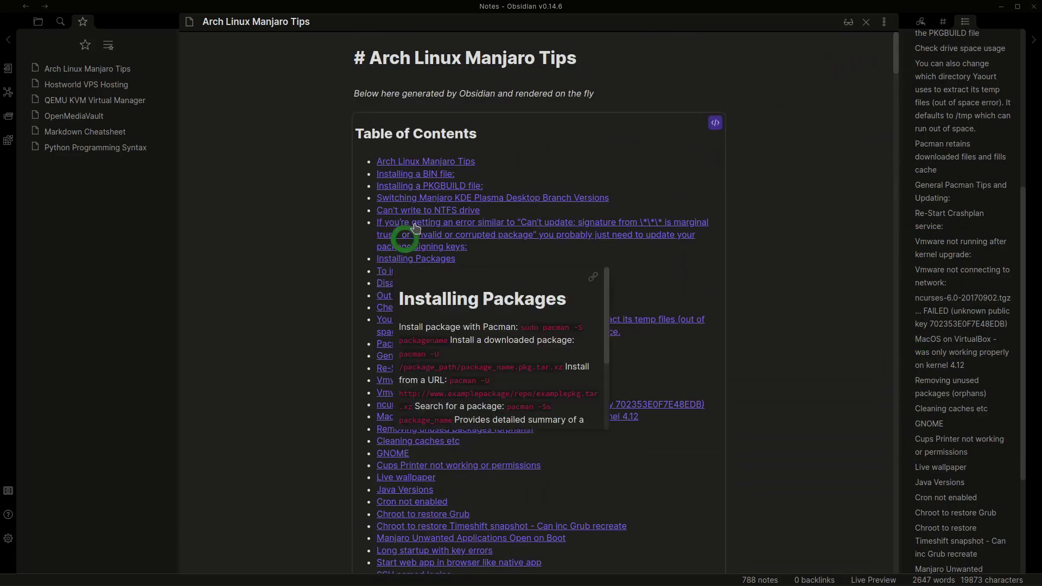
pyautogui.moveTo(416, 227)
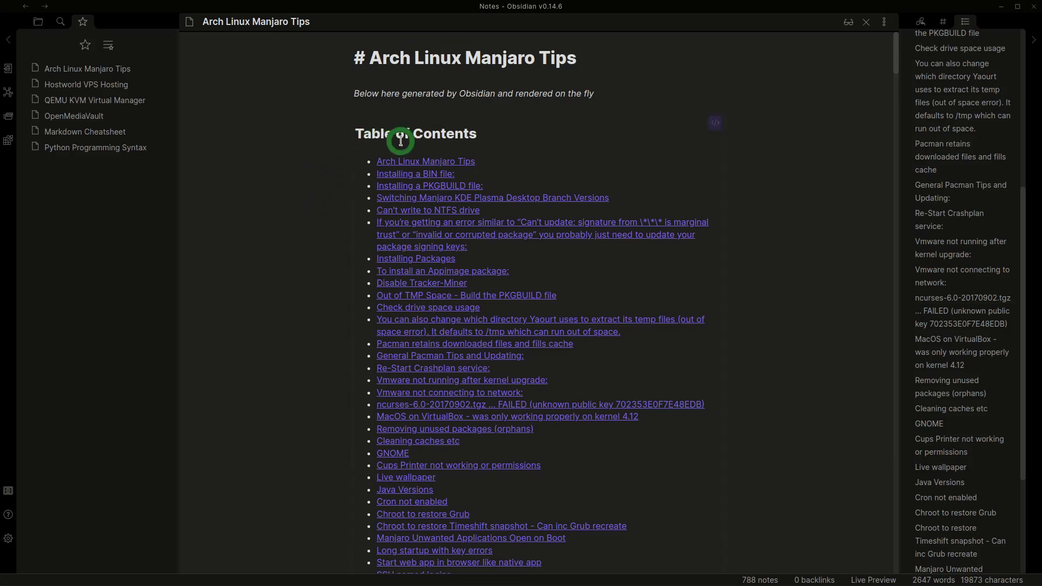
pyautogui.click(378, 100)
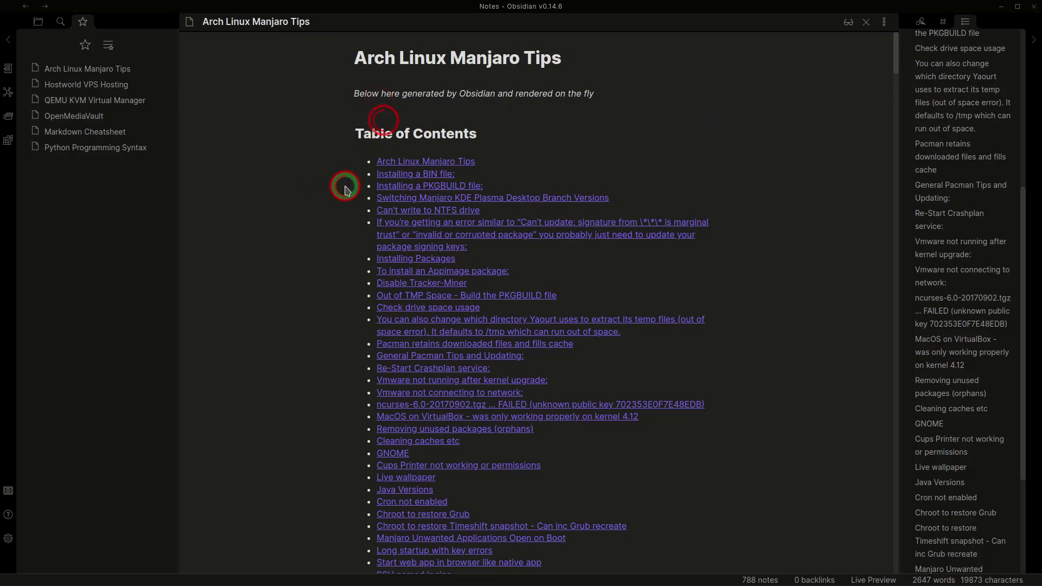
pyautogui.click(849, 23)
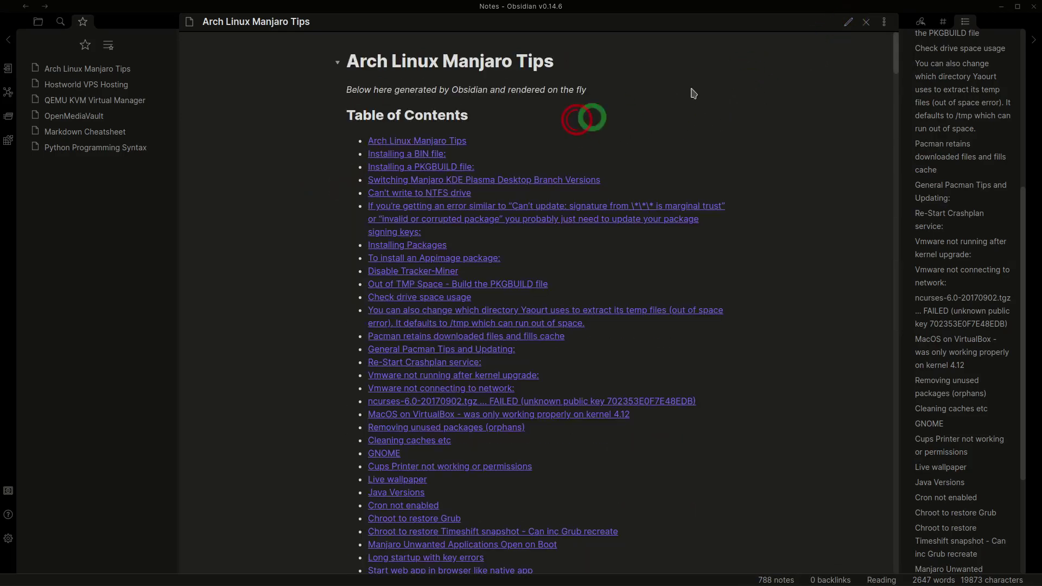
pyautogui.click(844, 23)
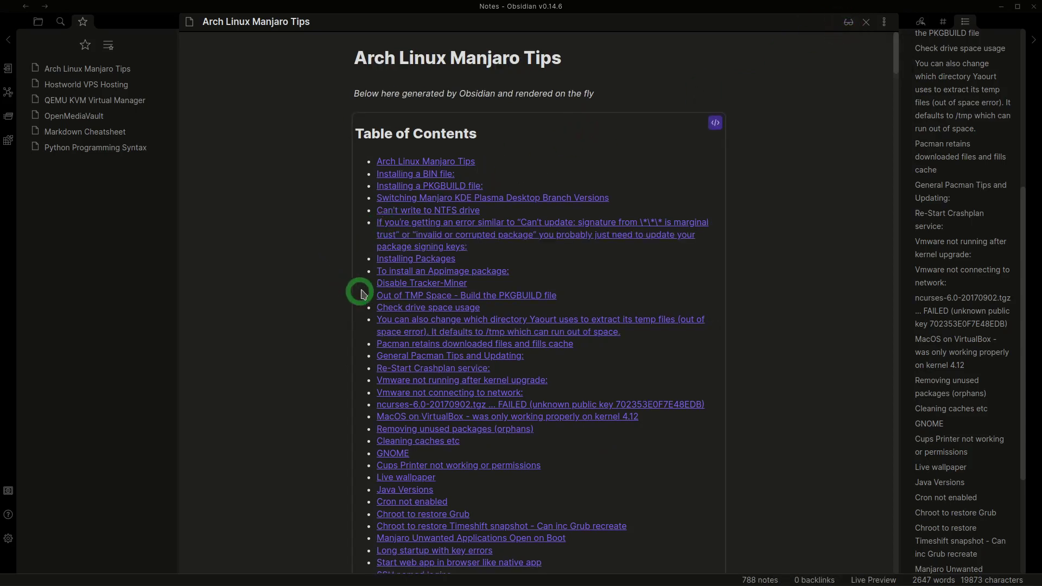
# - Examine the Obsidian-generated table of contents and the line introducing it in the editing view
pyautogui.click(479, 135)
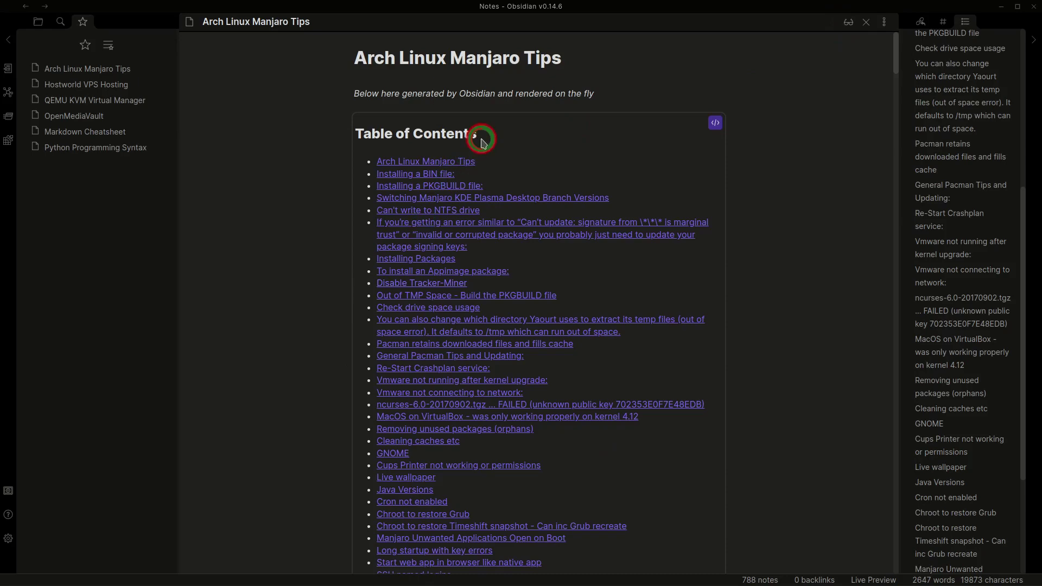
pyautogui.scroll(-2, 287, 228)
pyautogui.scroll(1, 349, 158)
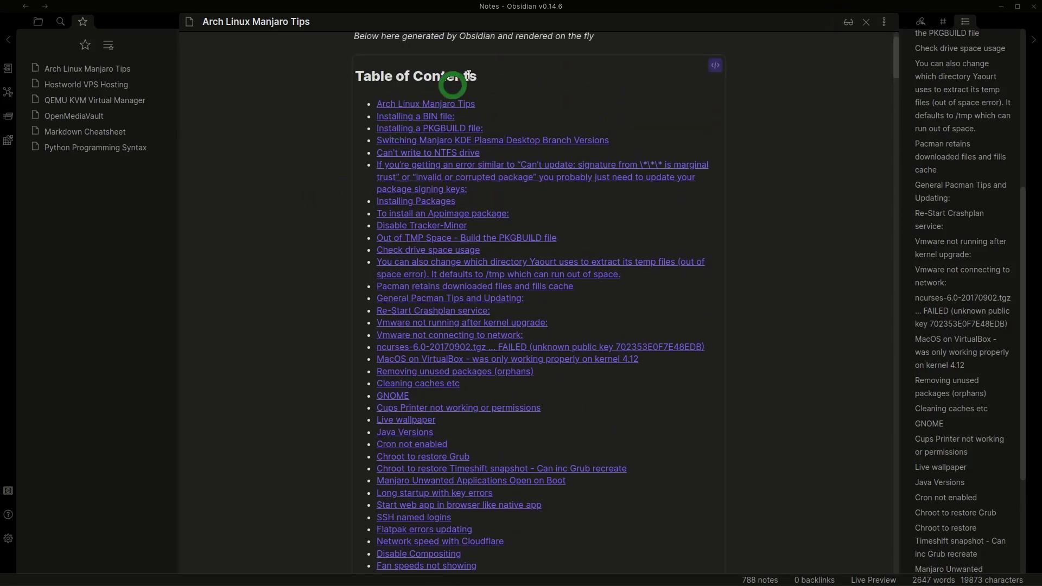
pyautogui.click(467, 76)
pyautogui.scroll(1, 600, 73)
pyautogui.click(595, 94)
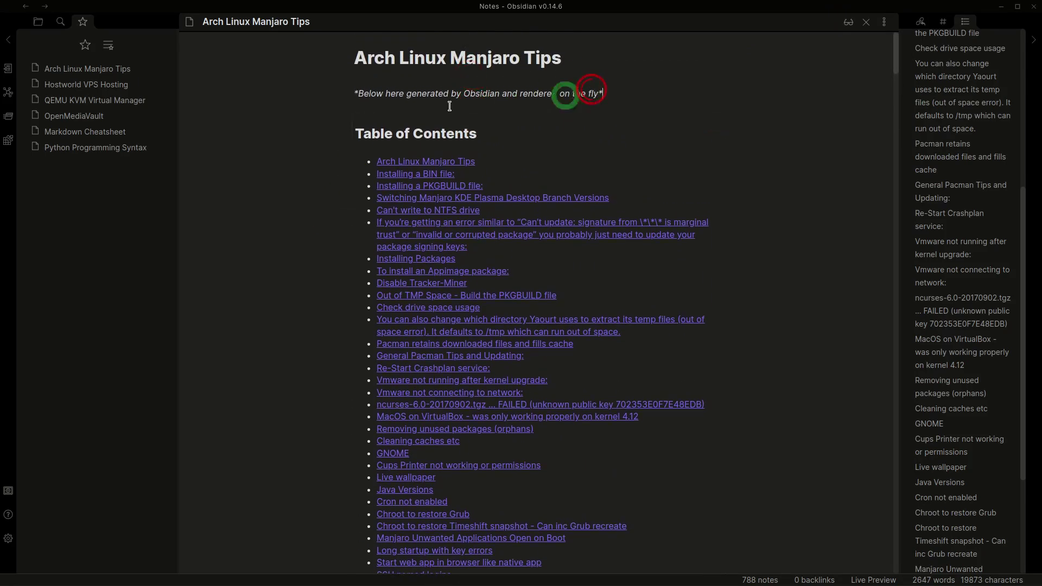
pyautogui.click(370, 109)
pyautogui.click(345, 133)
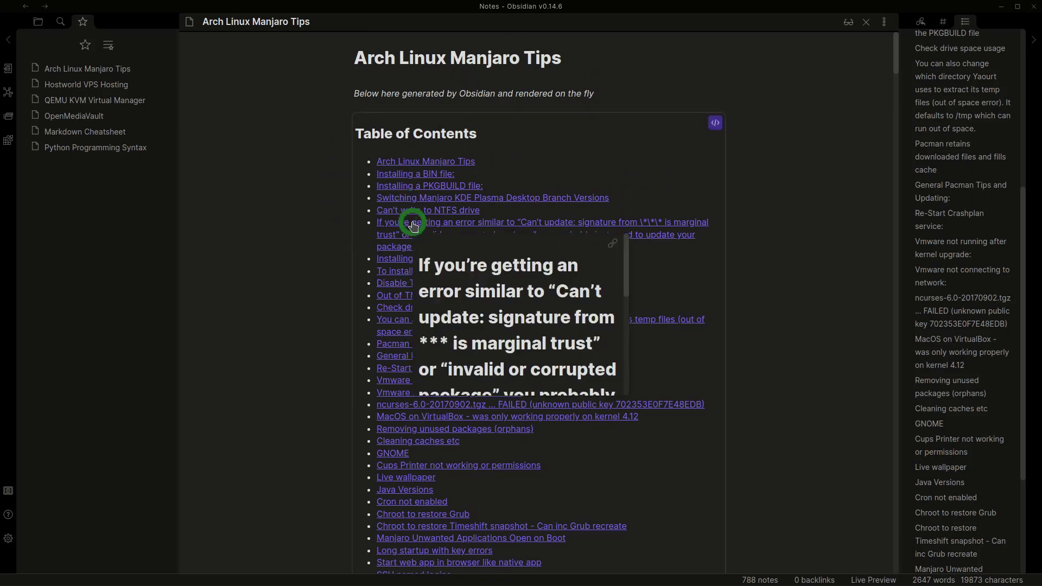
pyautogui.scroll(-3, 384, 298)
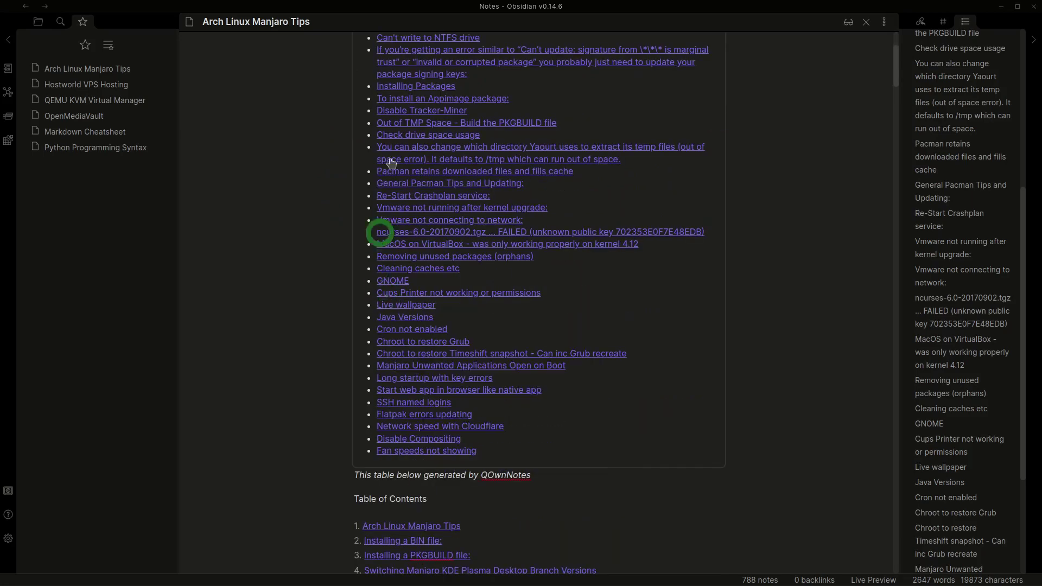
pyautogui.moveTo(391, 162)
pyautogui.scroll(3, 390, 162)
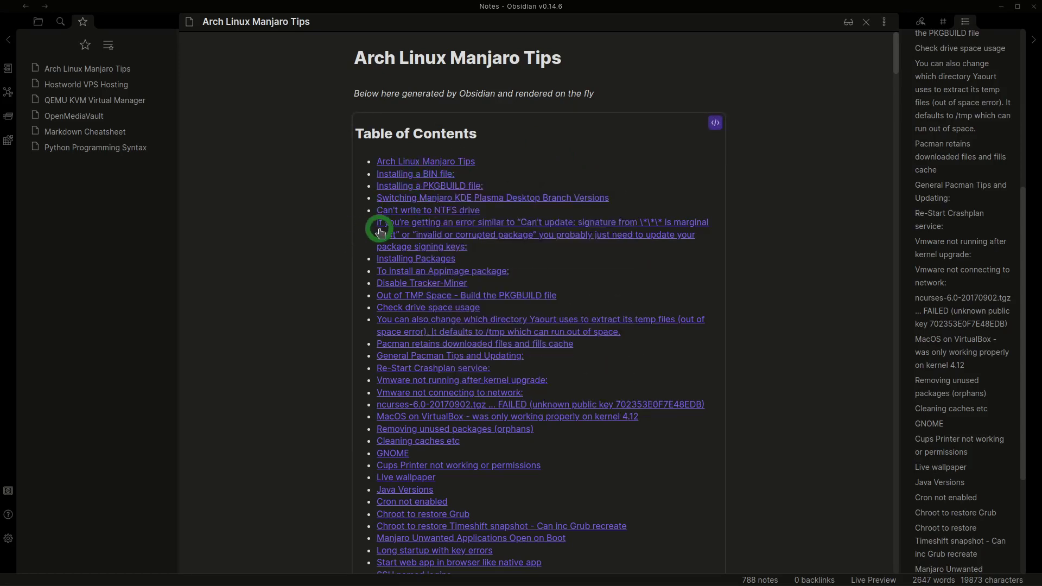
# - Examine the QOwnNotes and Visual Studio Code tables of contents, revealing the source of the NTFS drive and key errors links
pyautogui.scroll(-5, 299, 298)
pyautogui.scroll(-4, 303, 302)
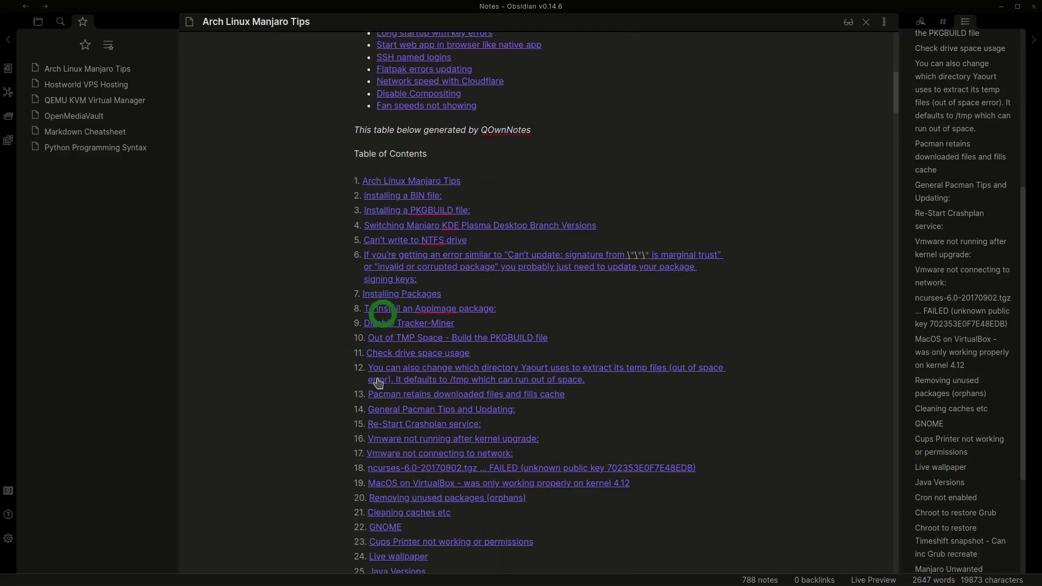
pyautogui.scroll(-10, 395, 355)
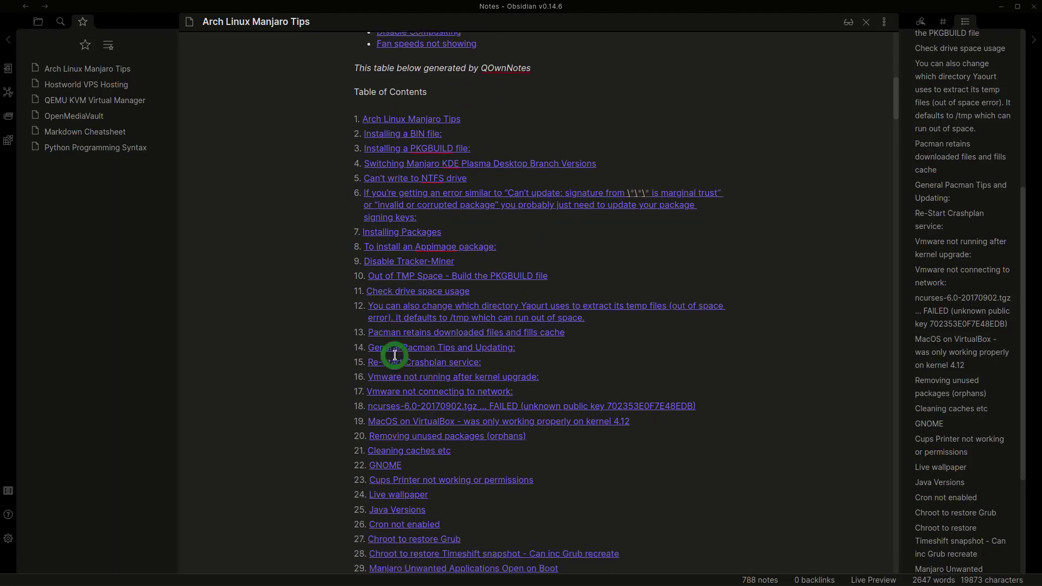
pyautogui.scroll(-2, 476, 309)
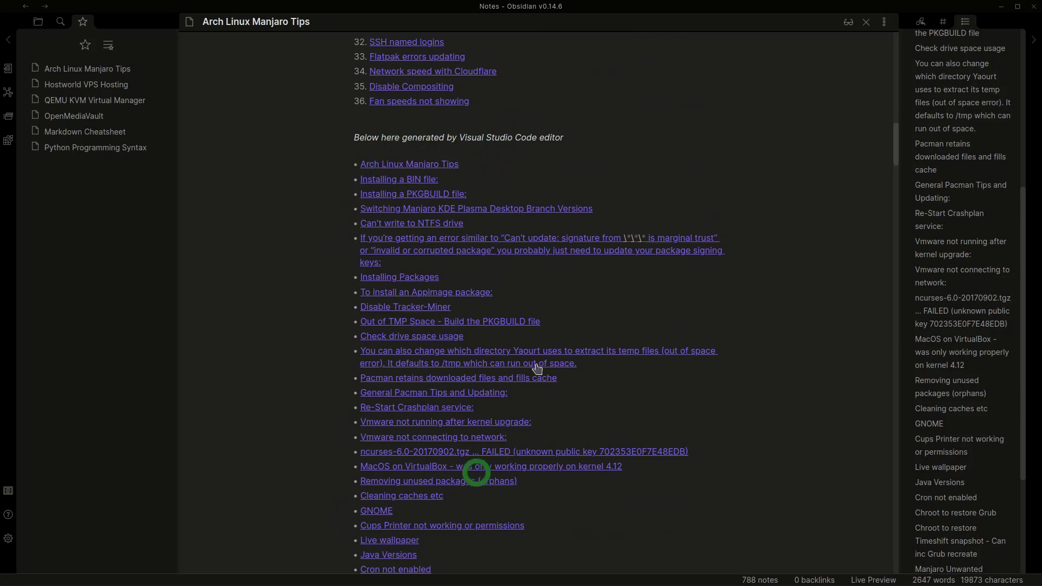
pyautogui.click(417, 223)
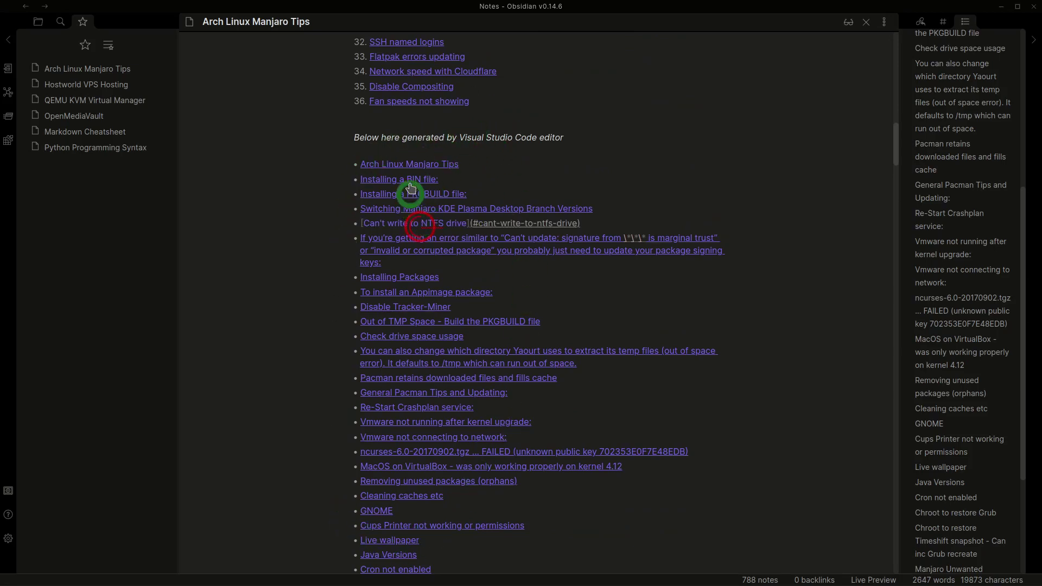
pyautogui.scroll(3, 413, 163)
pyautogui.click(412, 133)
pyautogui.scroll(5, 242, 214)
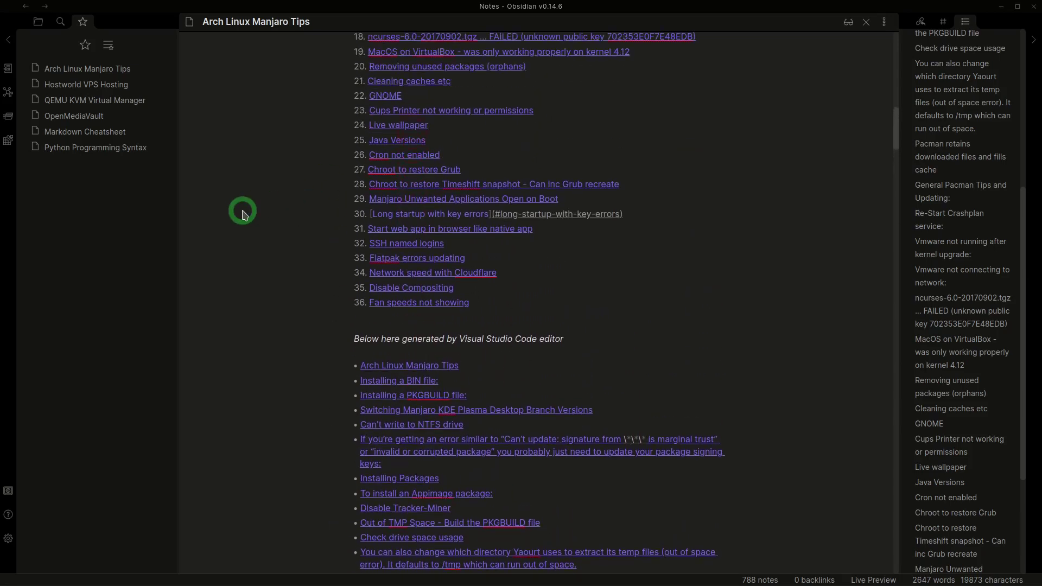
# - Return to the beginning of Arch Linux Manjaro Tips and reopen the Markdown Cheatsheet note from the full notes list
pyautogui.scroll(10, 243, 214)
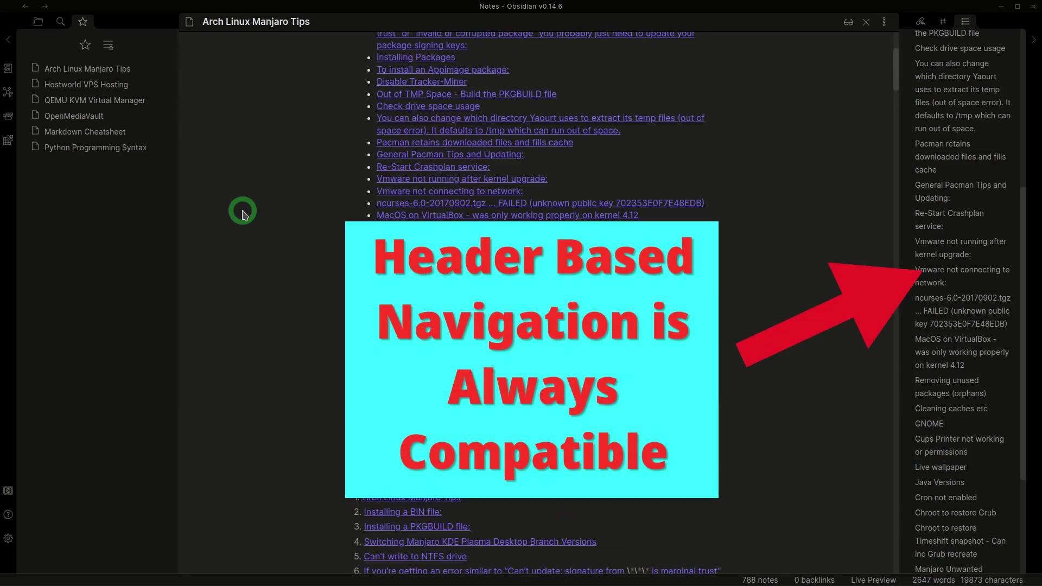
pyautogui.scroll(1, 243, 215)
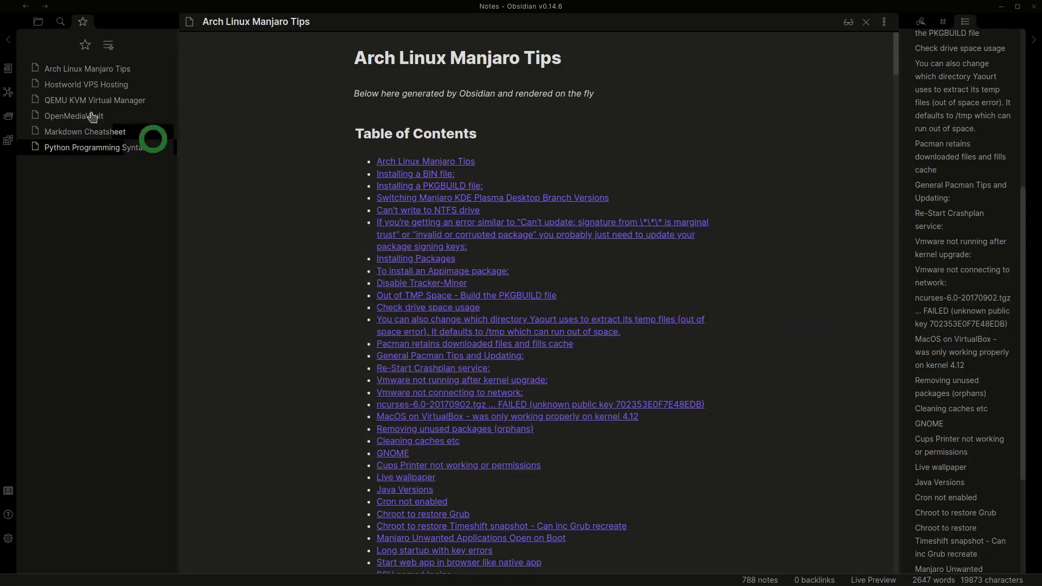
pyautogui.click(39, 24)
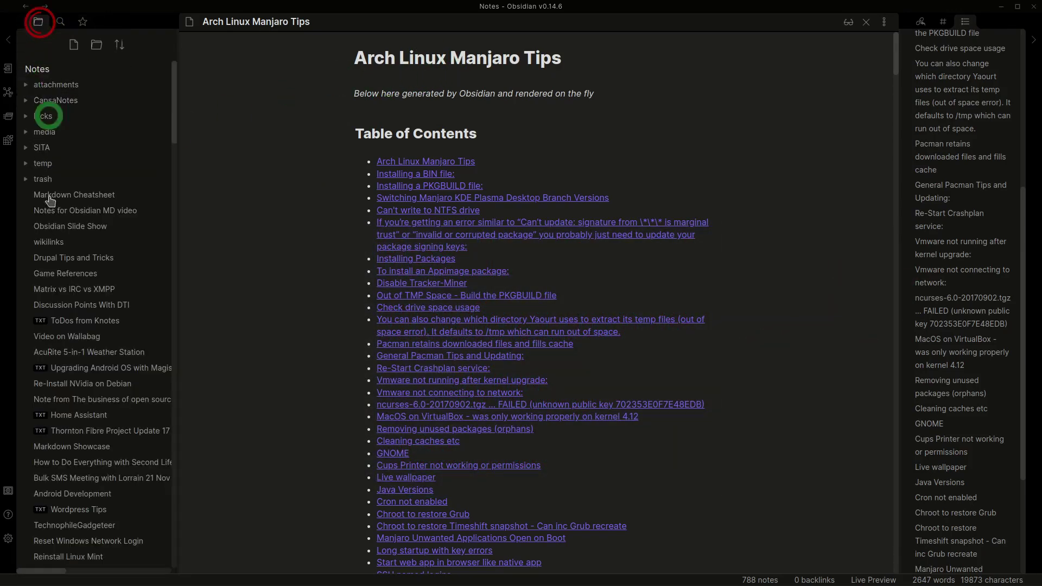
pyautogui.click(66, 194)
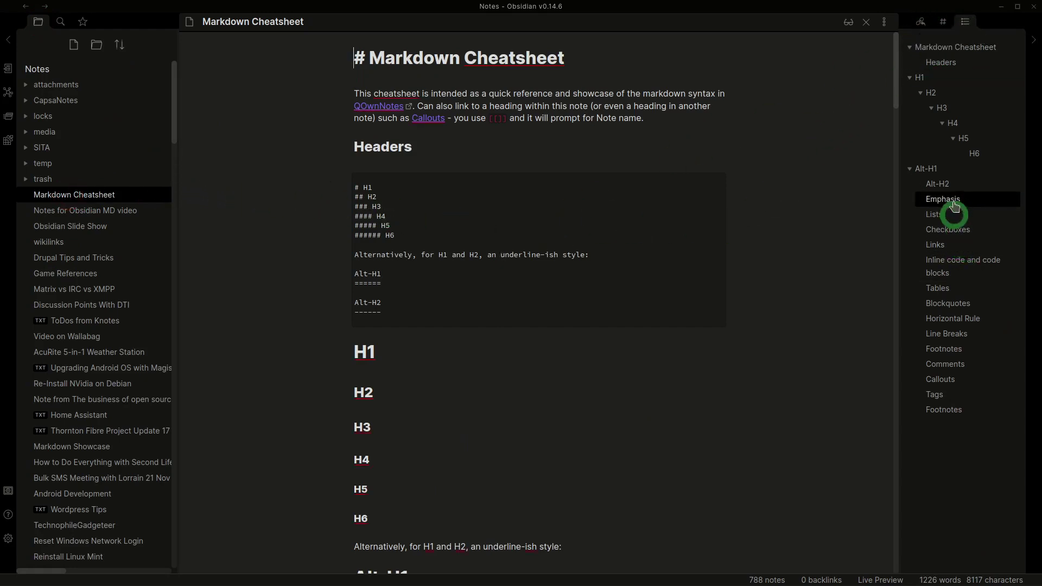
# - Try docking the note outline beneath the notes list with less height, and move it back beside the tags pane
pyautogui.click(966, 23)
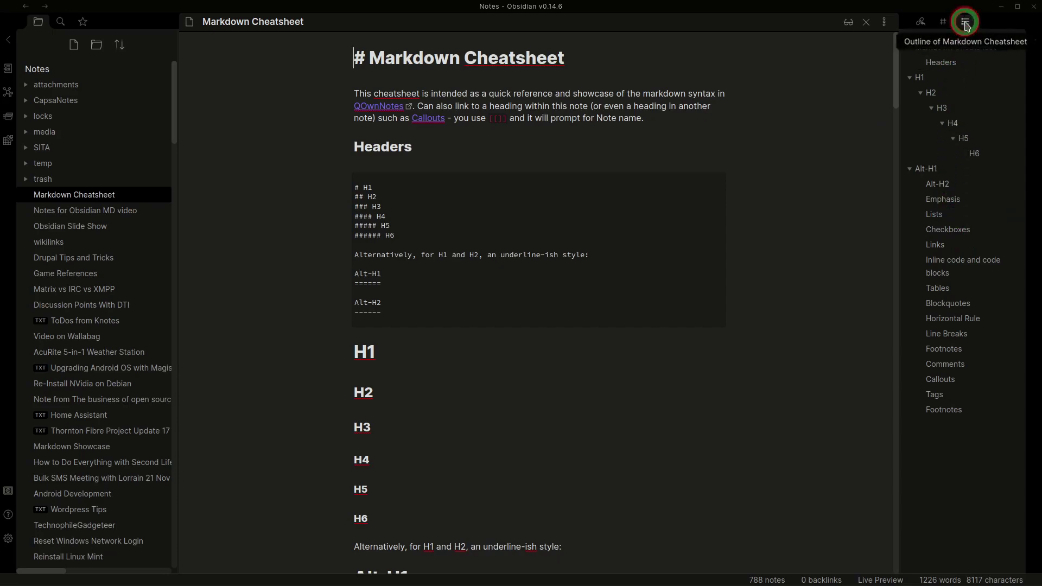
pyautogui.moveTo(967, 26); pyautogui.dragTo(102, 495)
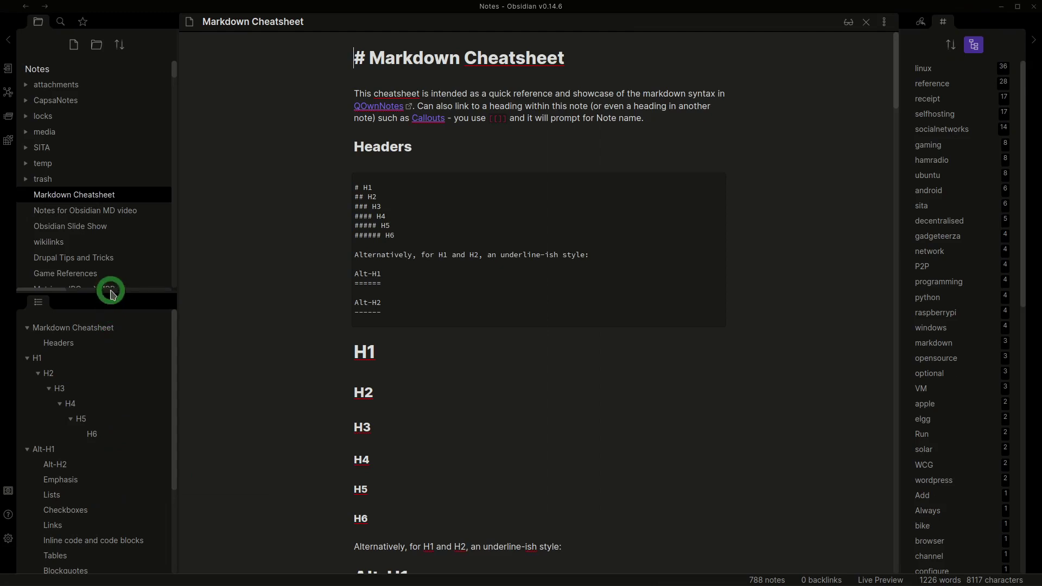
pyautogui.moveTo(111, 292); pyautogui.dragTo(100, 407)
pyautogui.scroll(-6, 121, 504)
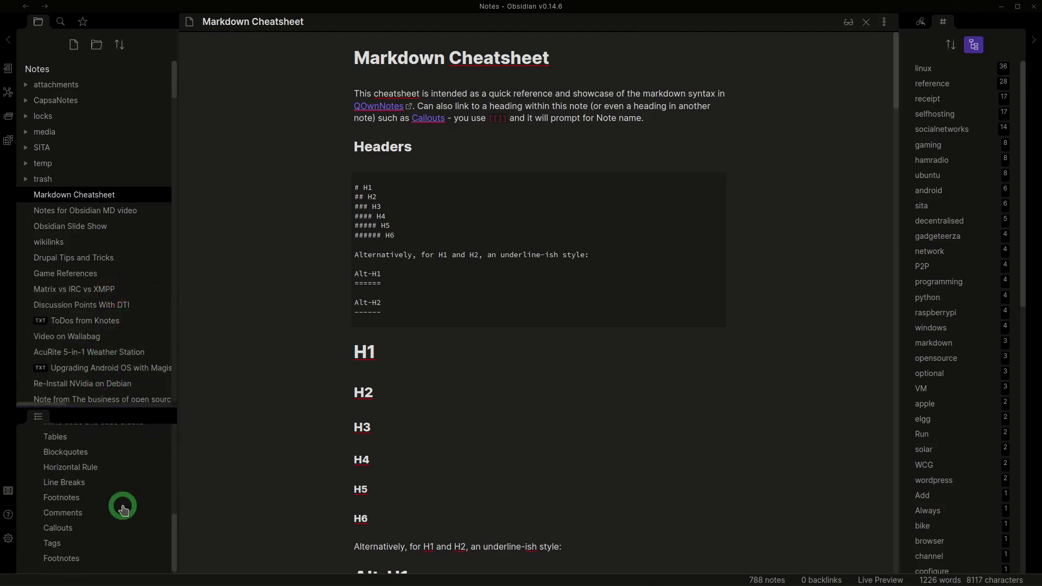
pyautogui.scroll(3, 122, 505)
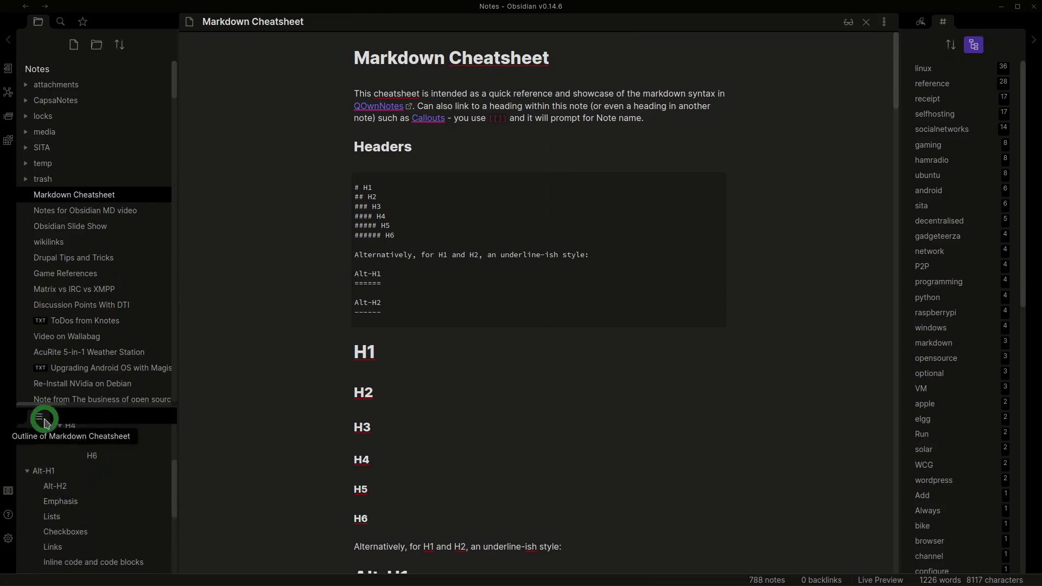
pyautogui.moveTo(42, 422); pyautogui.dragTo(974, 19)
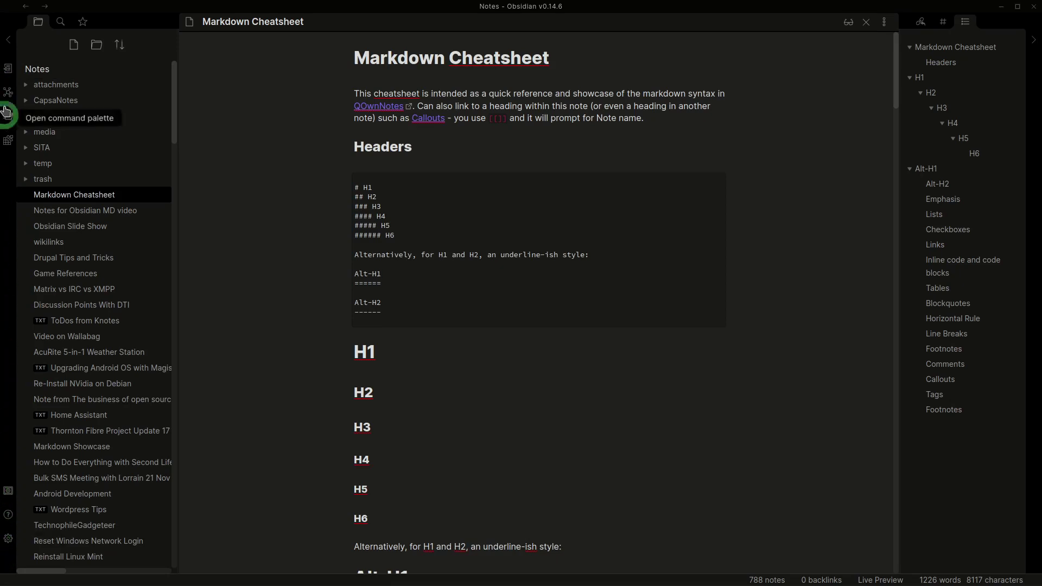
# - Use the quick switcher to open Arch Linux Manjaro Tips and to return to Markdown Cheatsheet
pyautogui.click(8, 69)
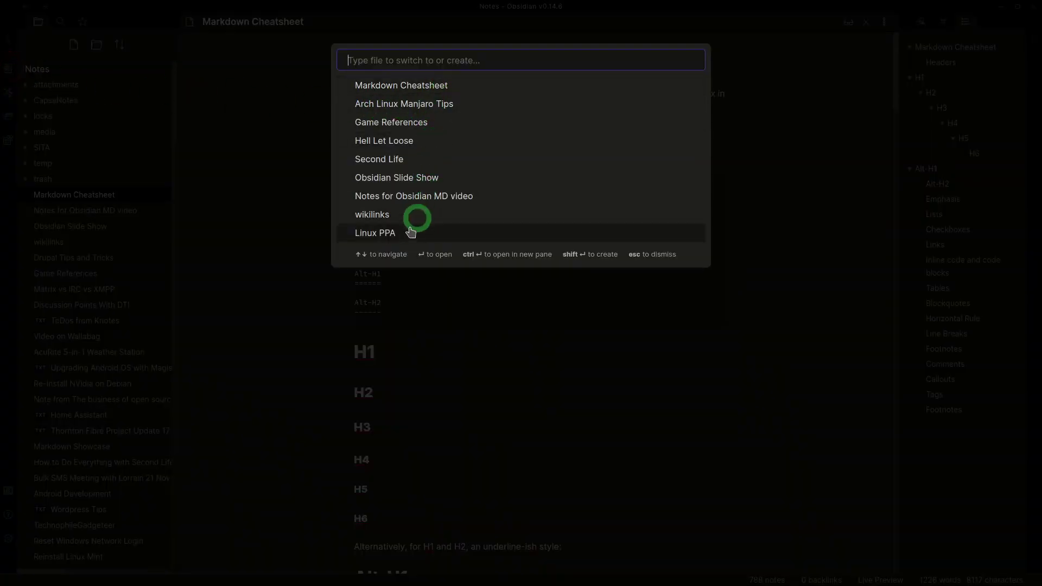
pyautogui.click(400, 105)
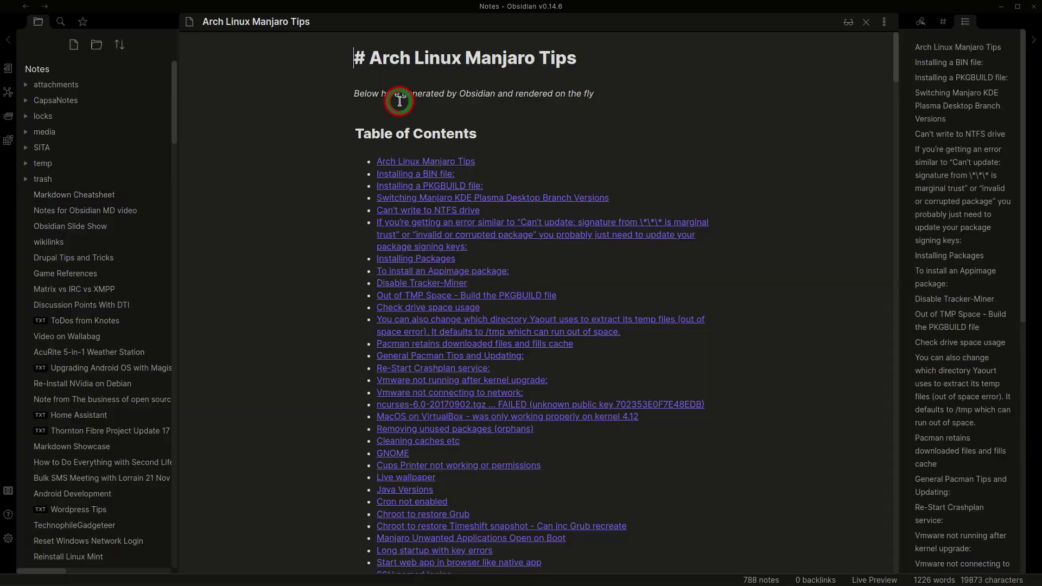
pyautogui.click(10, 70)
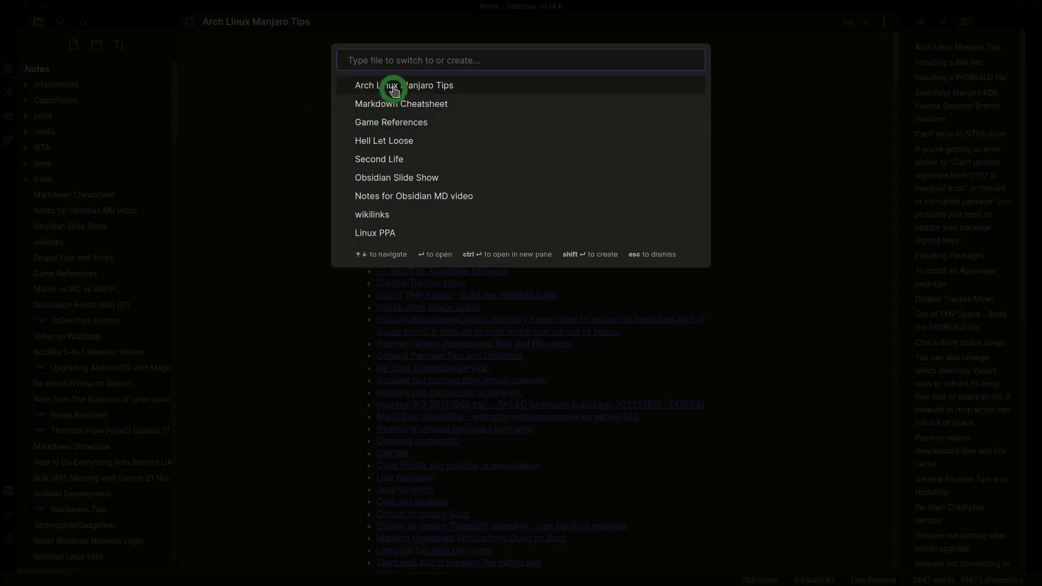
pyautogui.click(393, 104)
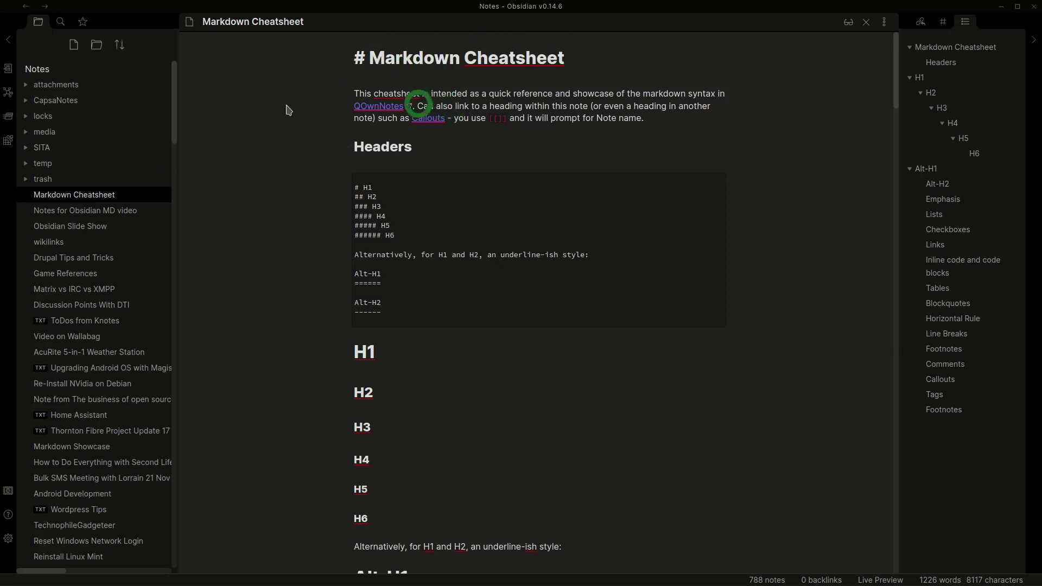
# - Browse the available commands in the command palette and search them for "bold"
pyautogui.click(9, 120)
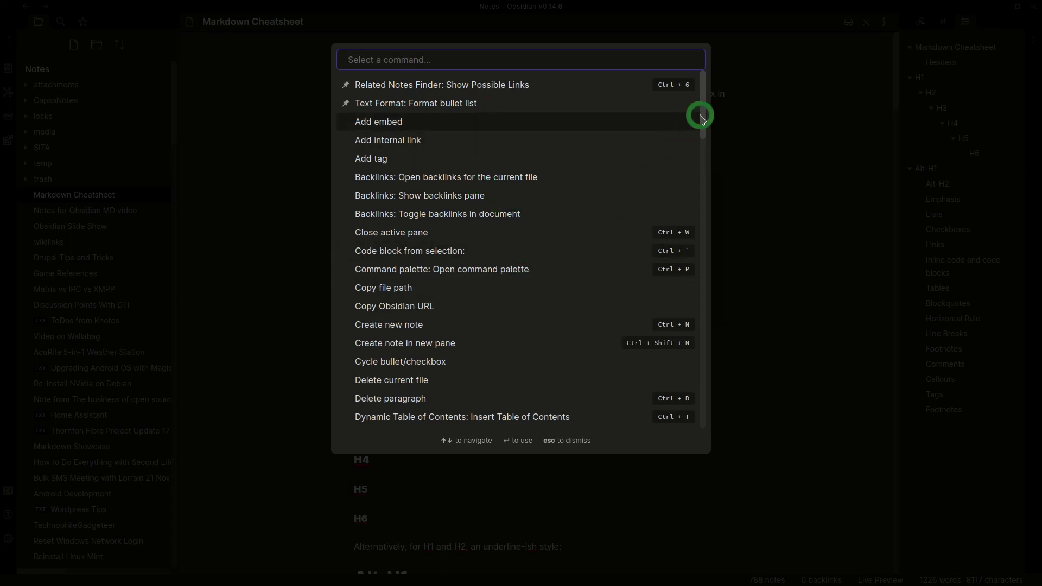
pyautogui.moveTo(702, 118); pyautogui.dragTo(706, 190)
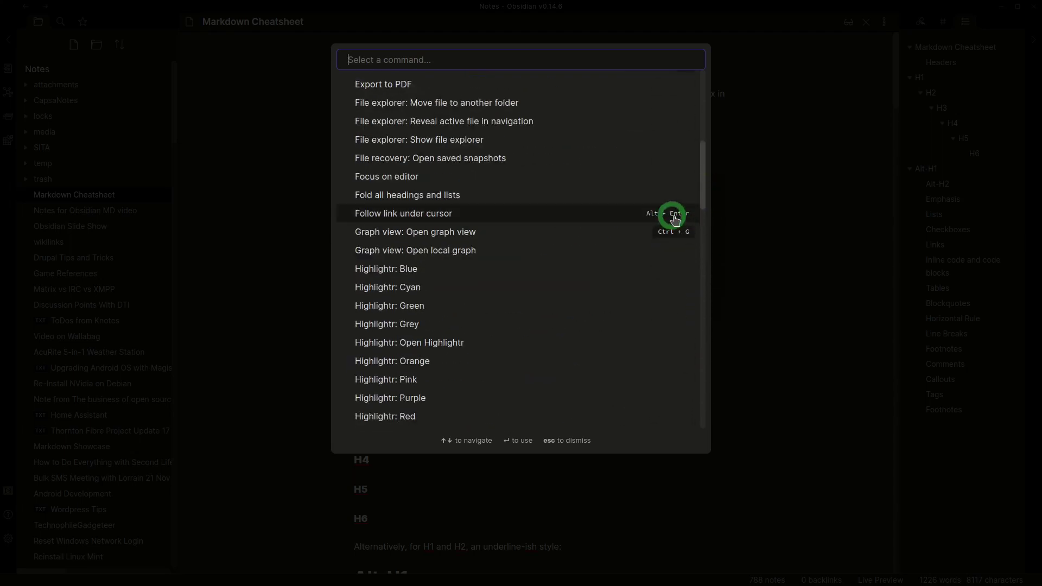
pyautogui.moveTo(704, 170); pyautogui.dragTo(702, 98)
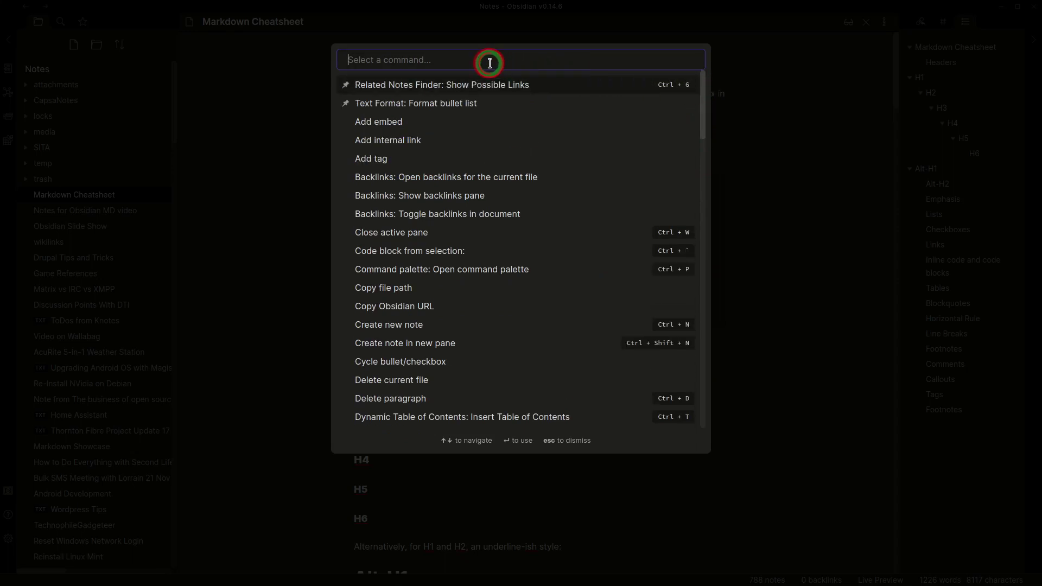
pyautogui.write('bold')
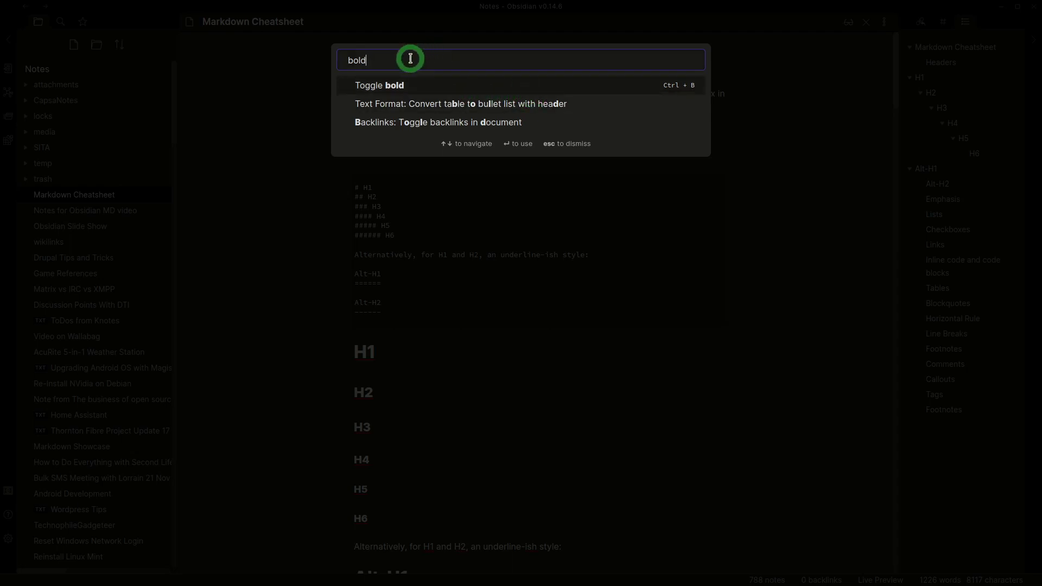
pyautogui.press('Escape')
# - Select part of the phrase "underline-ish style" below the H6 heading, and look up the "bold" command for it
pyautogui.scroll(-5, 505, 284)
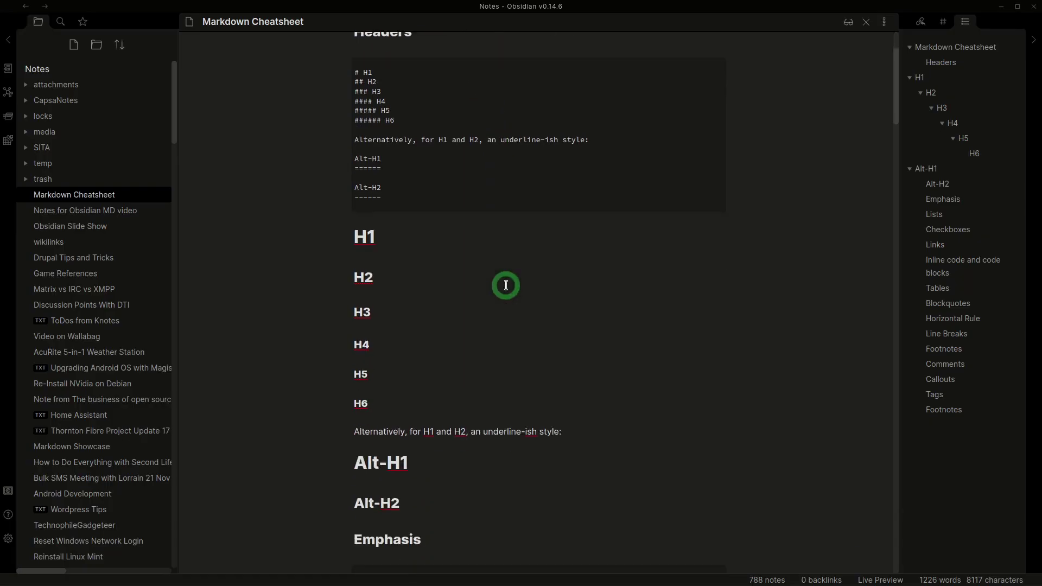
pyautogui.moveTo(499, 288); pyautogui.dragTo(536, 288)
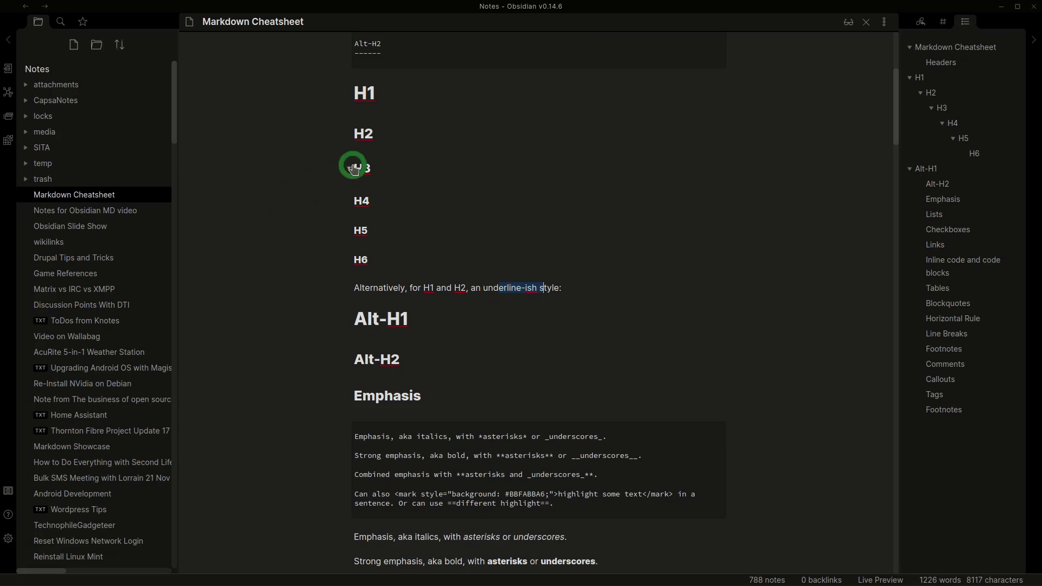
pyautogui.hotkey('ctrl', 'p')
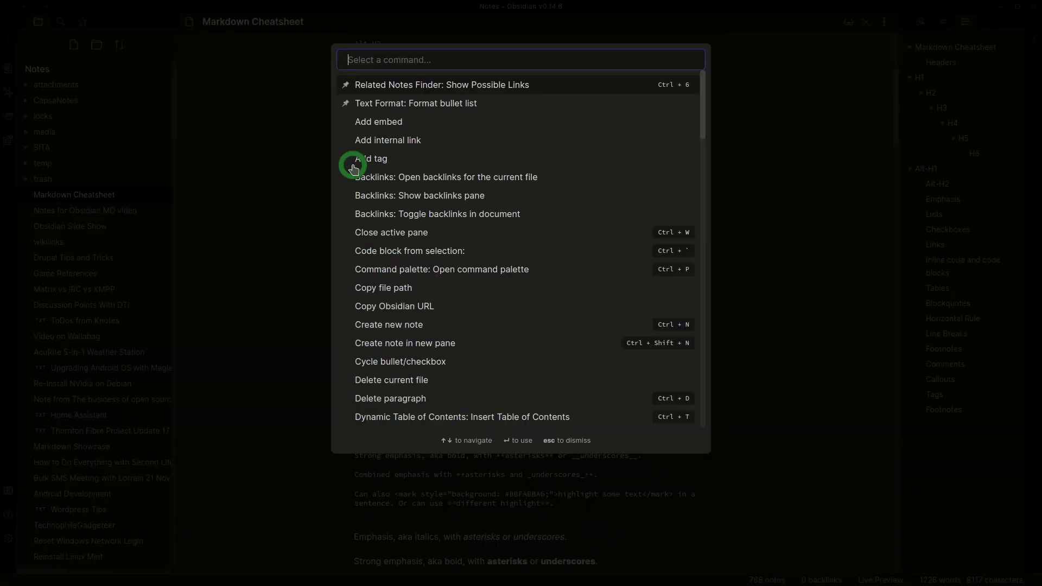
pyautogui.write('bold')
pyautogui.press('BackSpace')
pyautogui.press('BackSpace')
pyautogui.press('BackSpace')
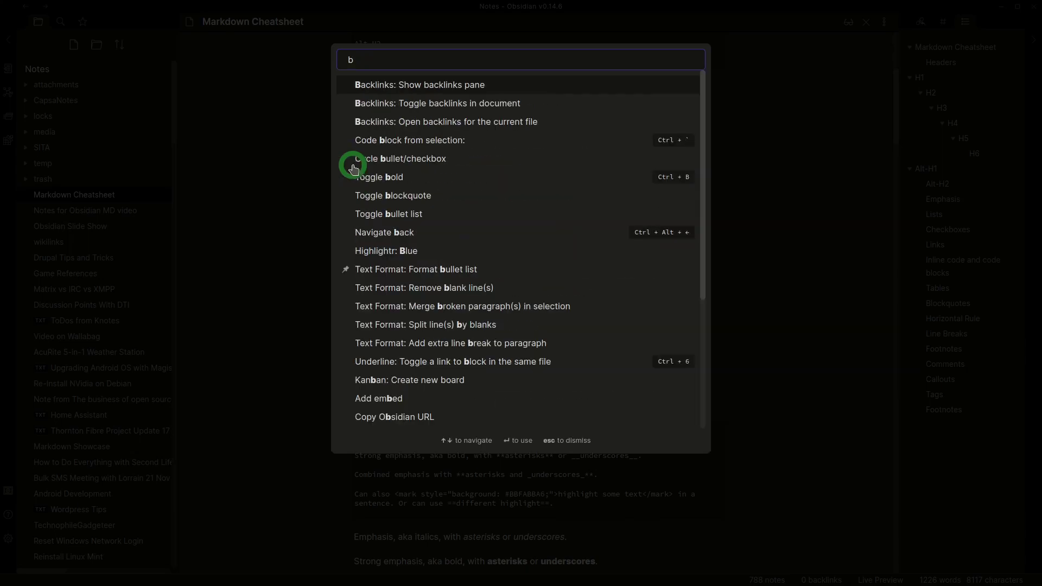
pyautogui.press('BackSpace')
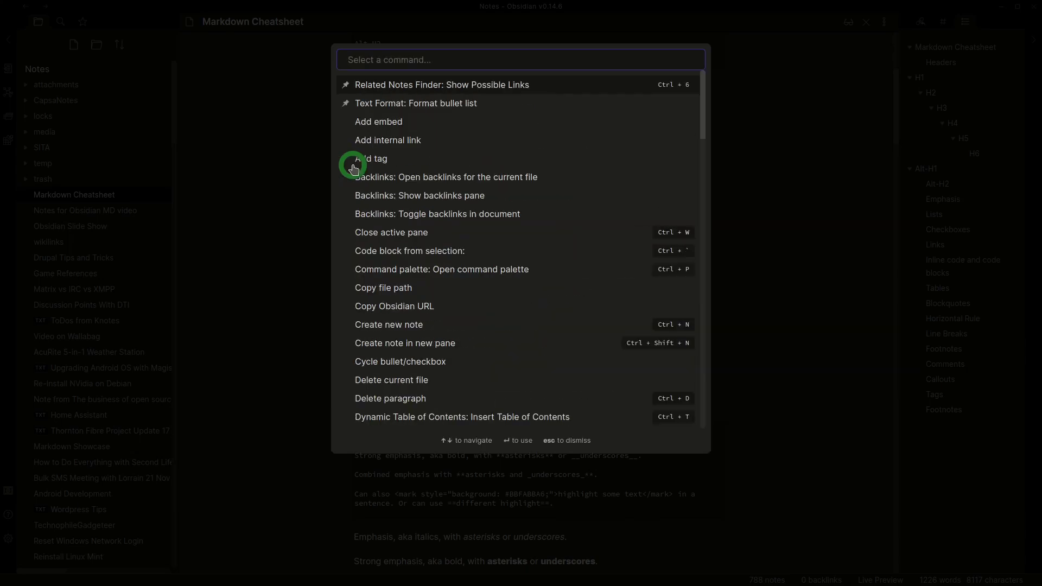
# - Search the command palette for "bullet" commands and leave the palette
pyautogui.write('bullrt')
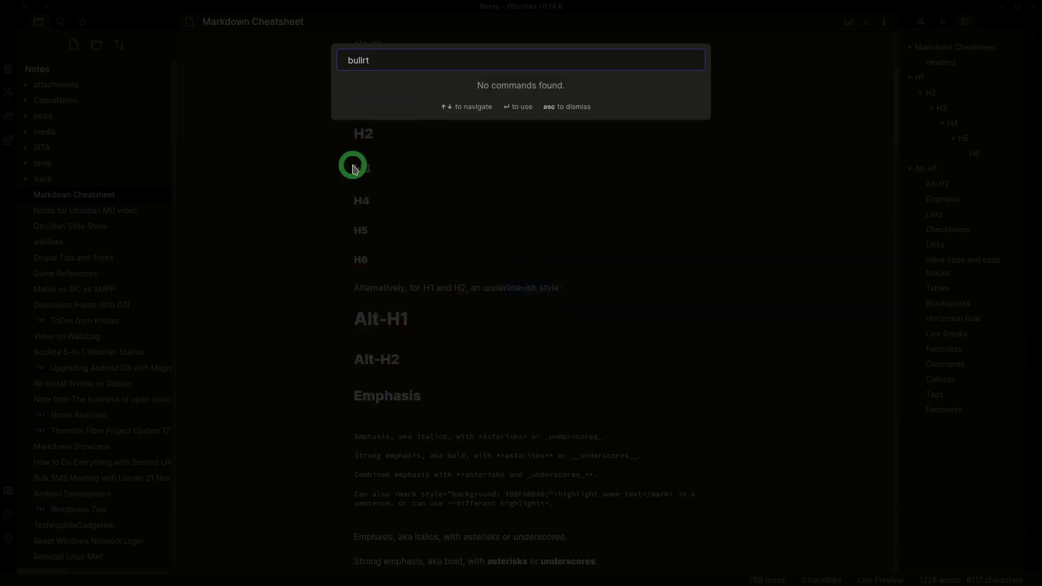
pyautogui.press('BackSpace')
pyautogui.press('BackSpace')
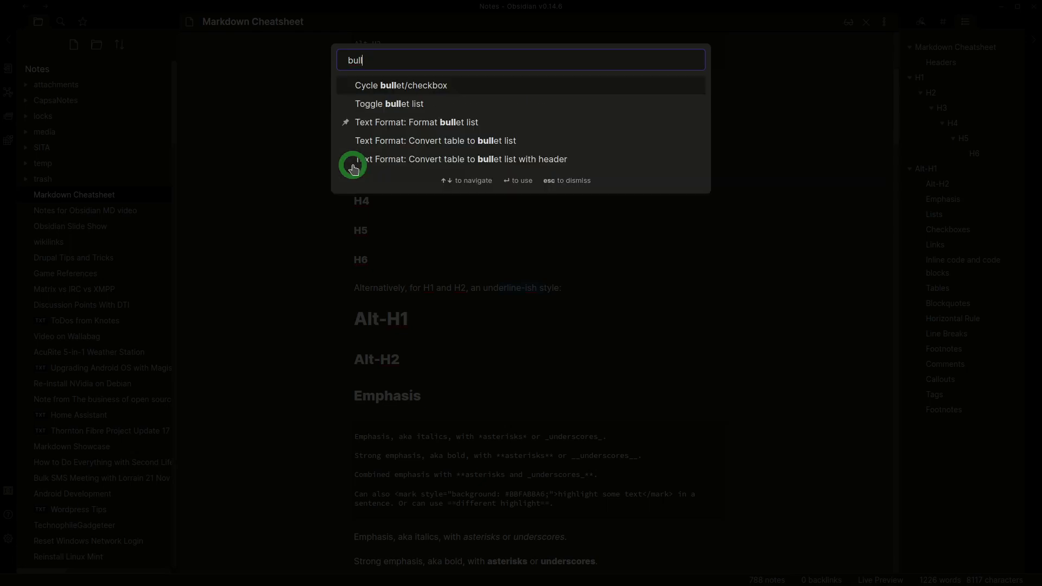
pyautogui.write('et')
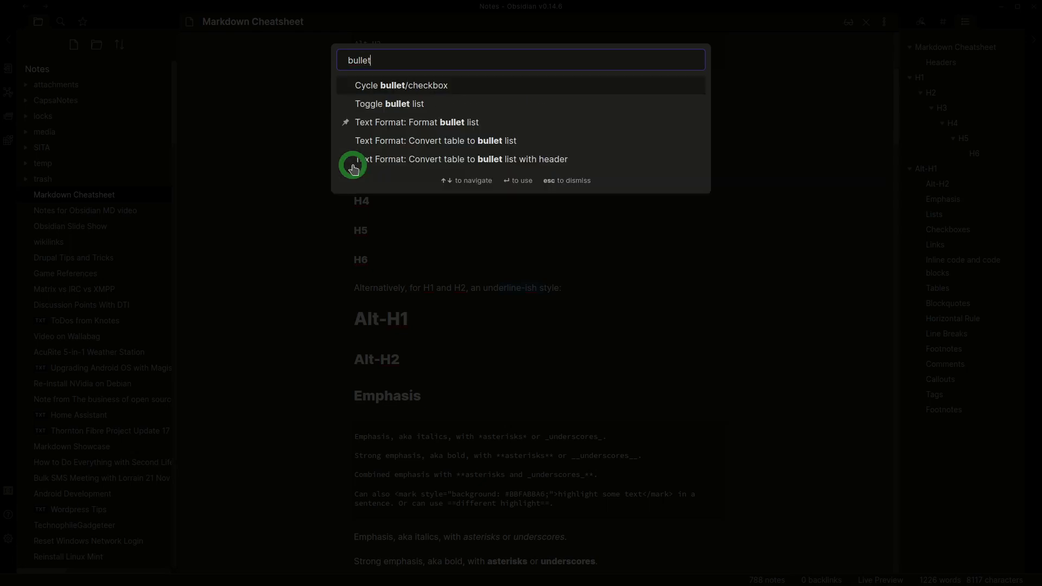
pyautogui.click(440, 161)
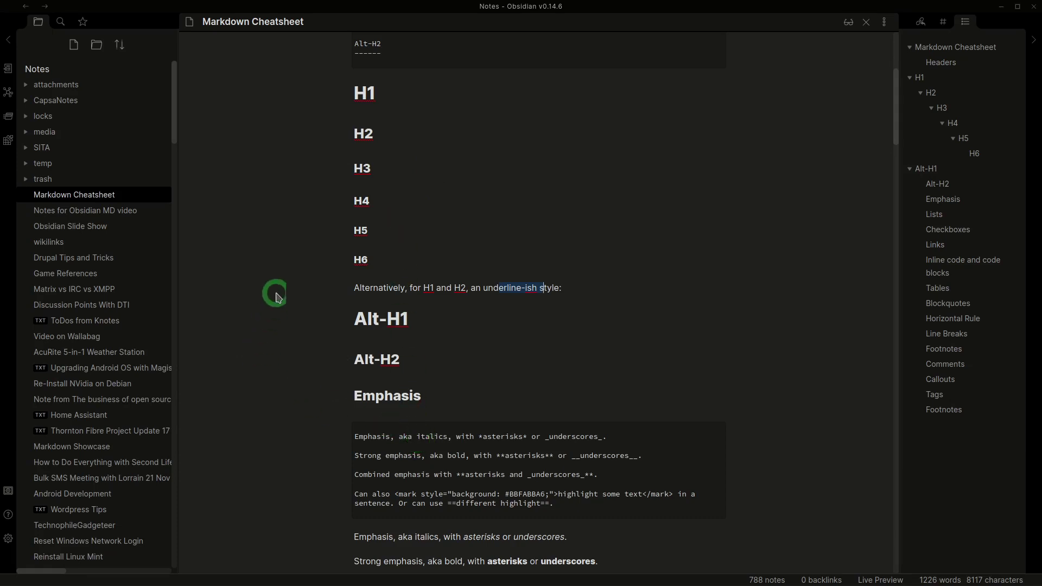
# - Review the Markdown format importer's conversion options and the Obsidian help resources, closing each window
pyautogui.click(9, 142)
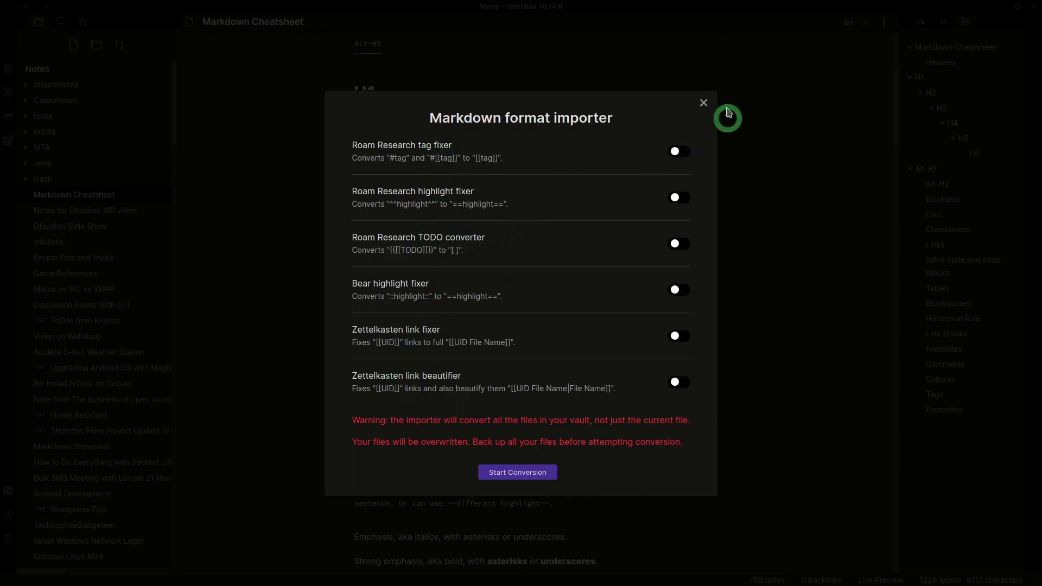
pyautogui.click(704, 102)
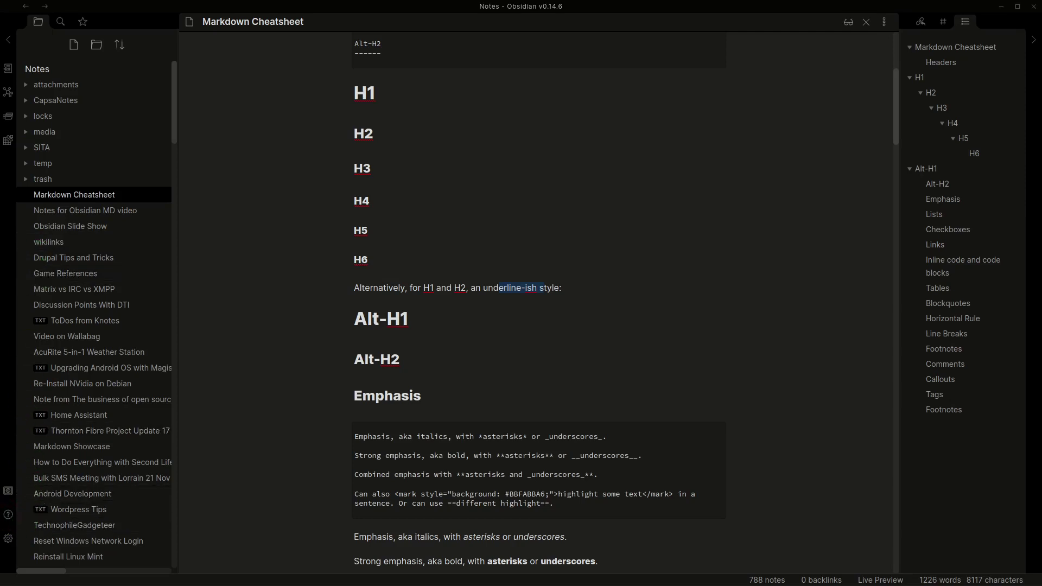
pyautogui.click(8, 515)
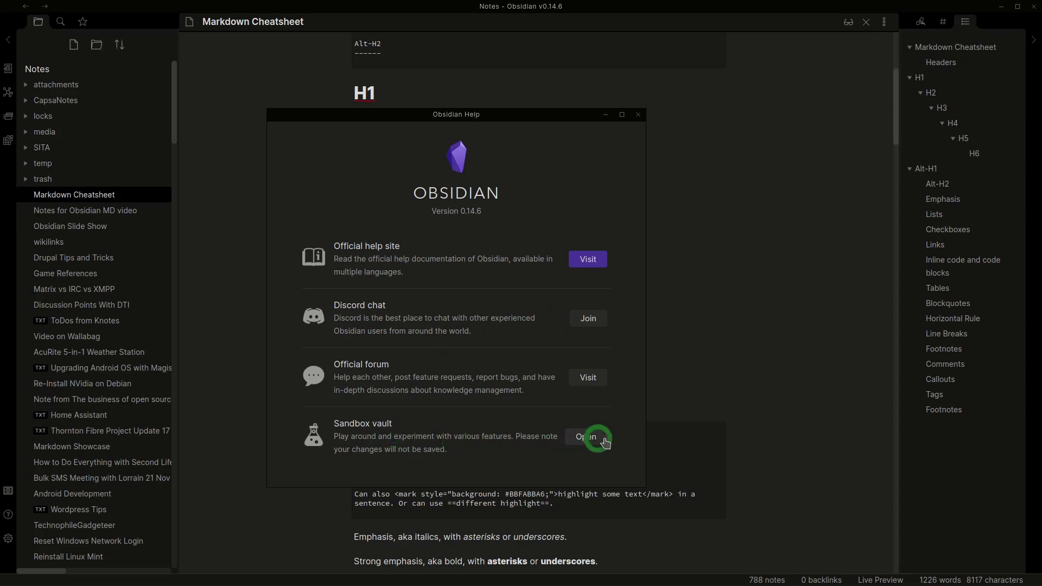
pyautogui.click(638, 115)
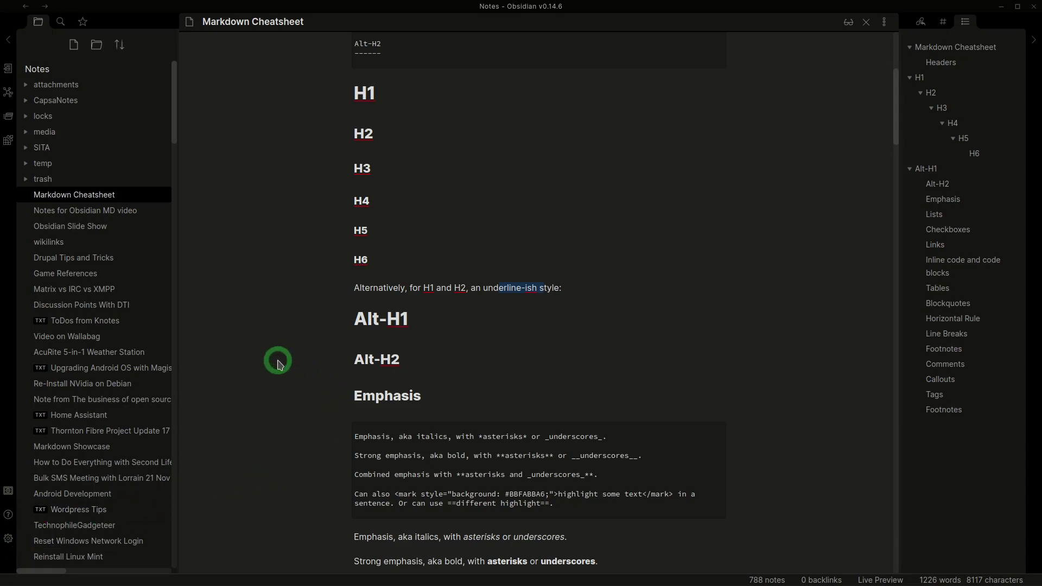
# - Examine the file actions for Markdown Cheatsheet, and switch to Notes for Obsidian MD video and back in the same pane
pyautogui.rightClick(91, 196)
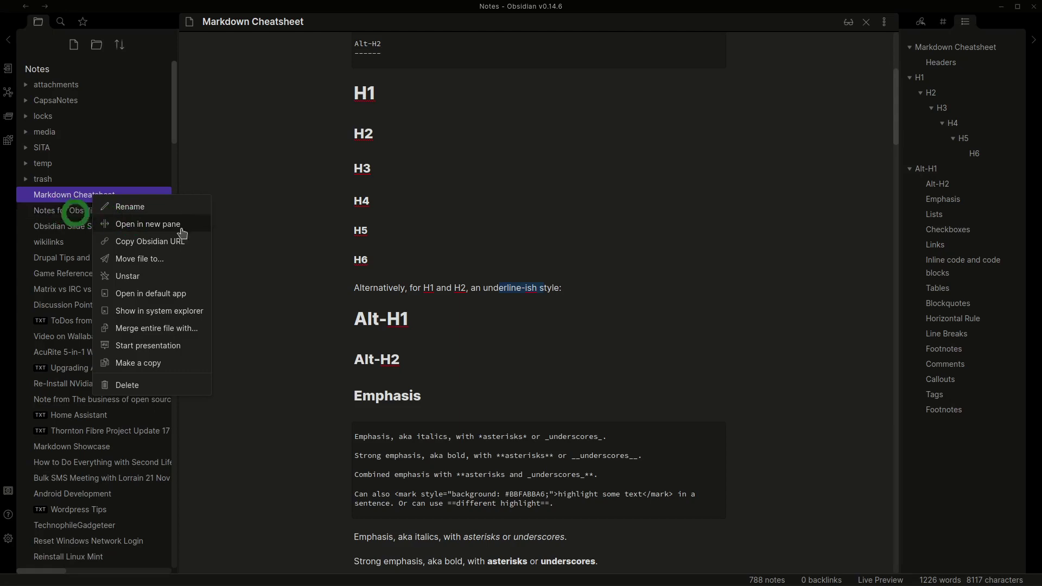
pyautogui.click(260, 161)
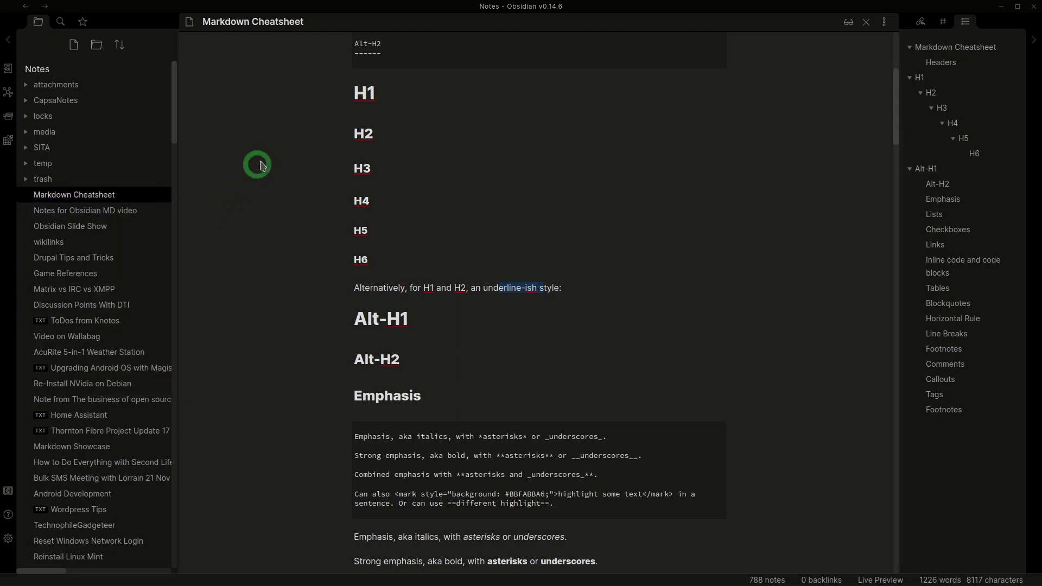
pyautogui.click(104, 214)
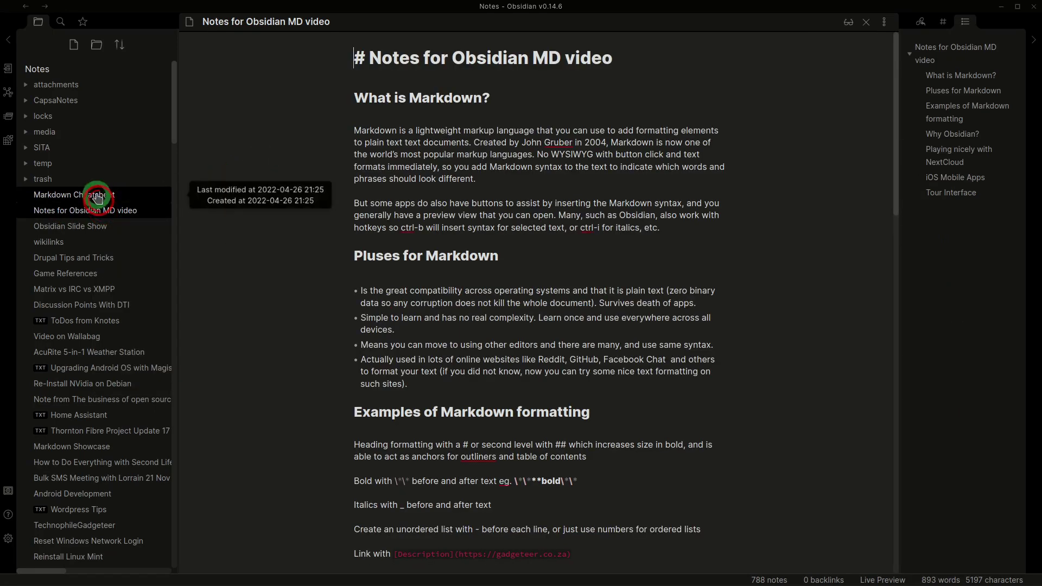
pyautogui.click(98, 196)
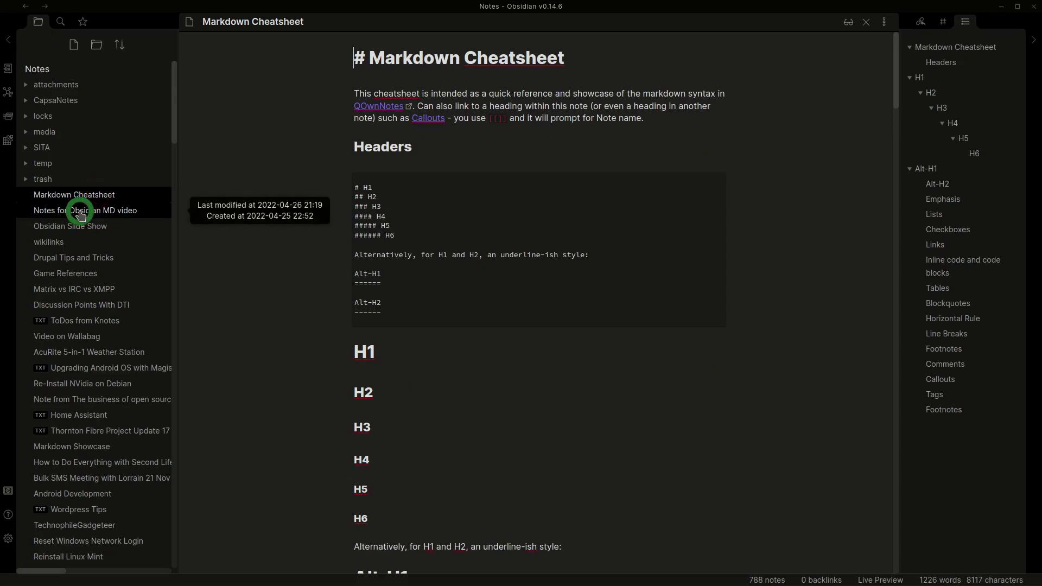
# - Open Notes for Obsidian MD video in a new pane beside Markdown Cheatsheet, and close that pane
pyautogui.rightClick(81, 215)
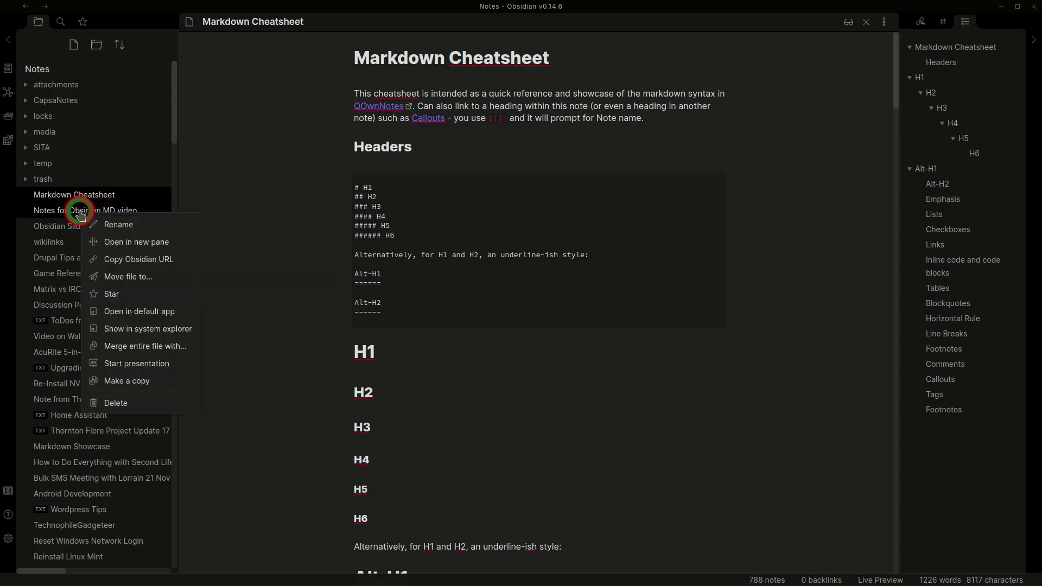
pyautogui.click(128, 242)
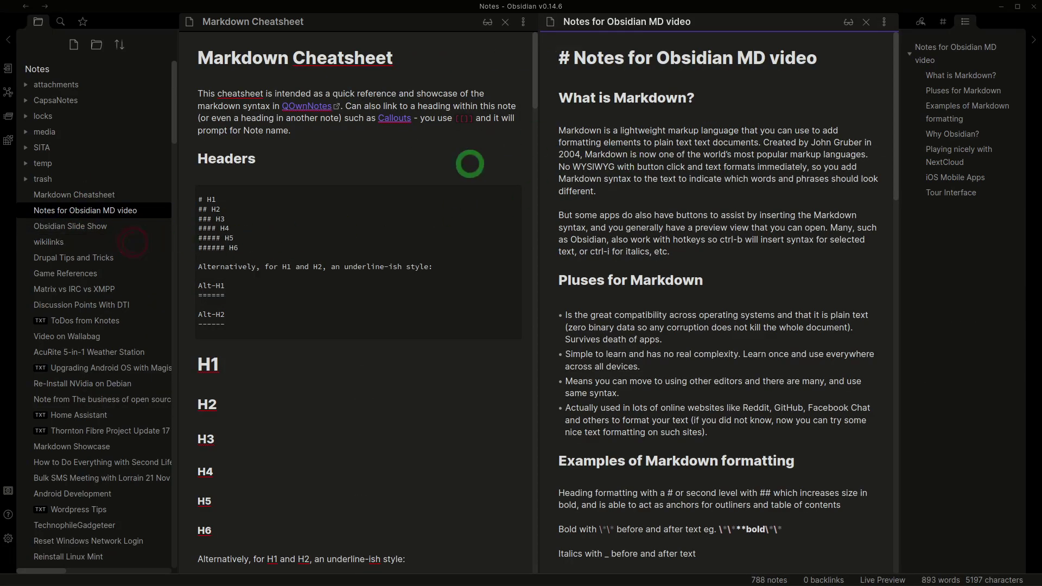
pyautogui.scroll(-1, 624, 185)
pyautogui.scroll(1, 624, 184)
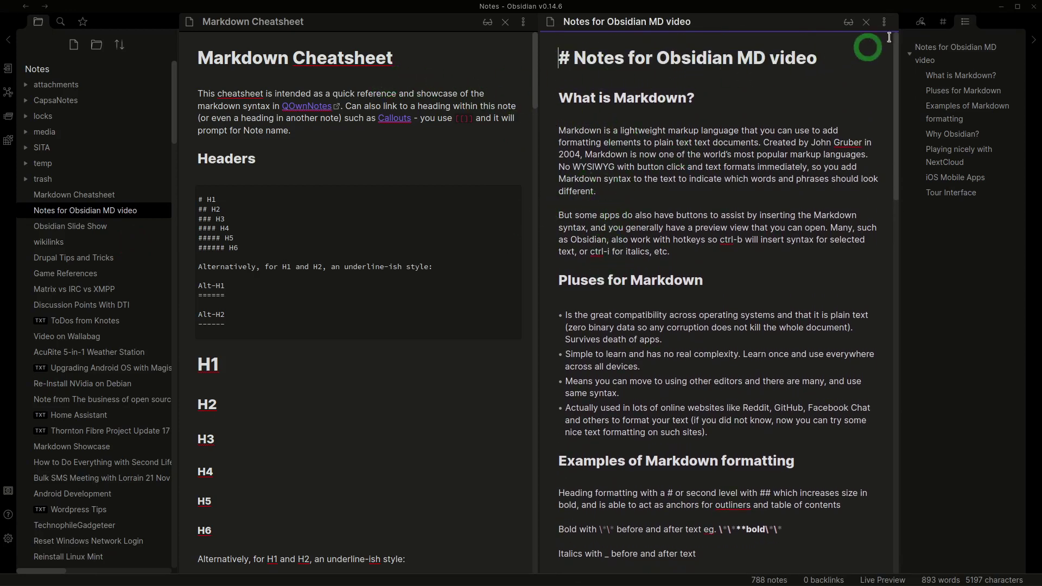
pyautogui.click(866, 22)
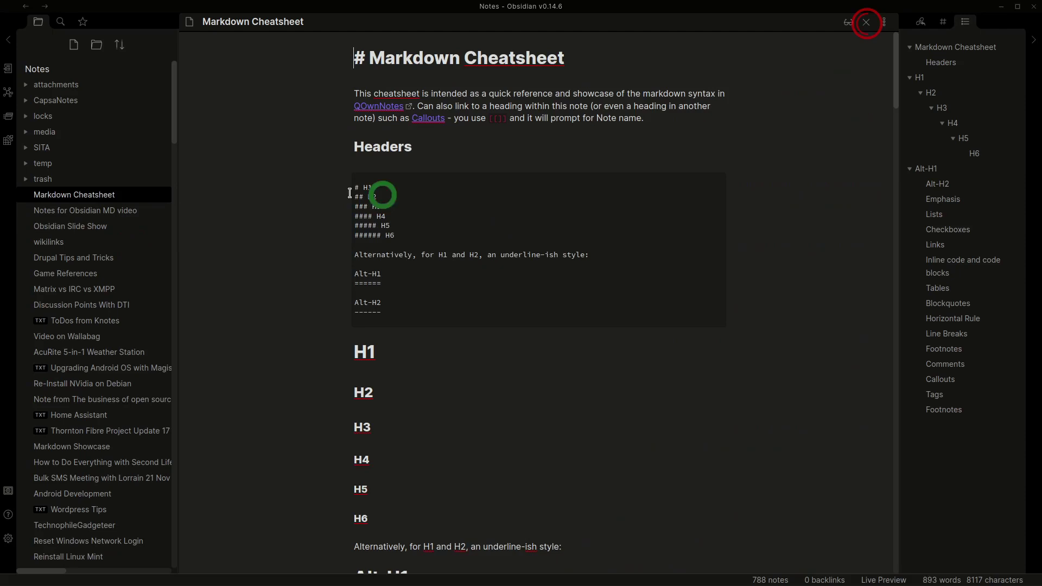
# - Review the file actions for Markdown Cheatsheet and the text actions available in its intro paragraph without a selection
pyautogui.rightClick(80, 201)
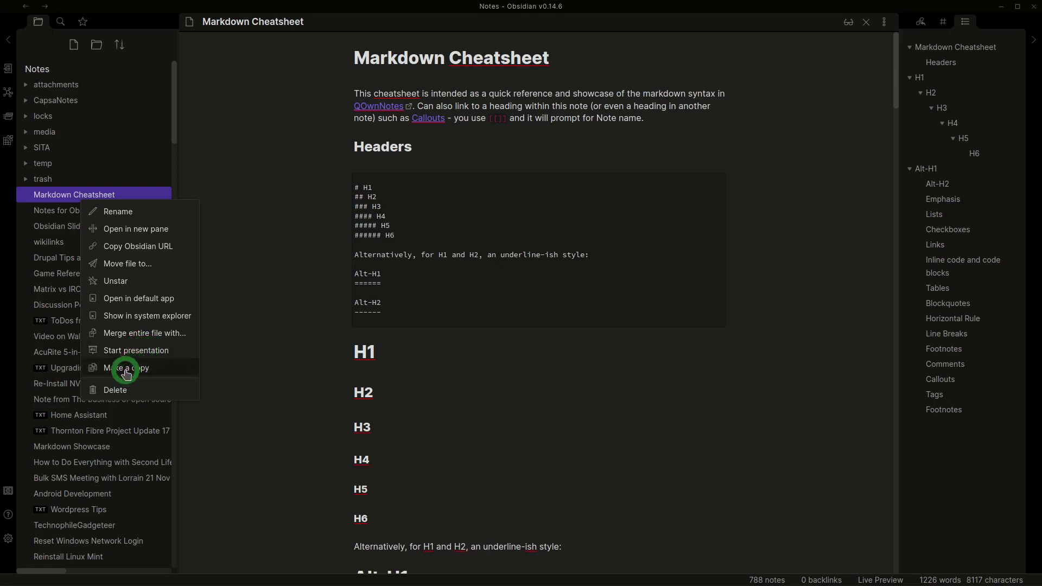
pyautogui.click(295, 231)
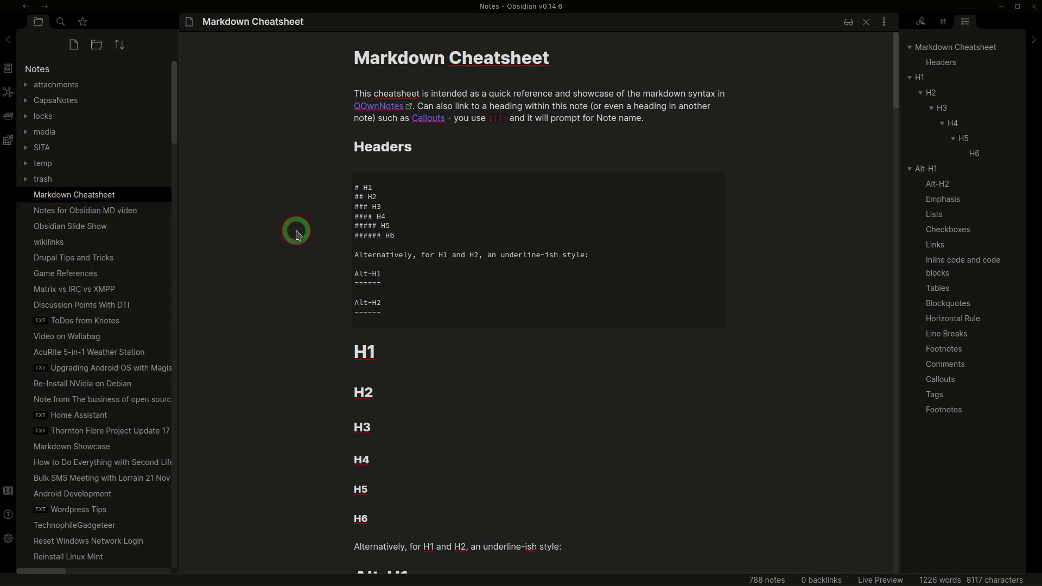
pyautogui.rightClick(547, 95)
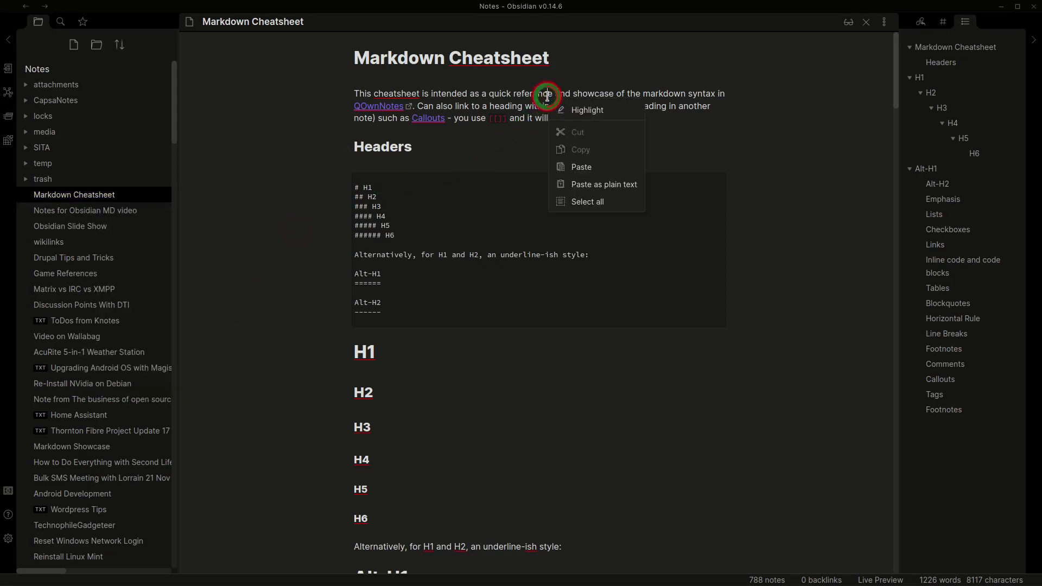
pyautogui.click(482, 95)
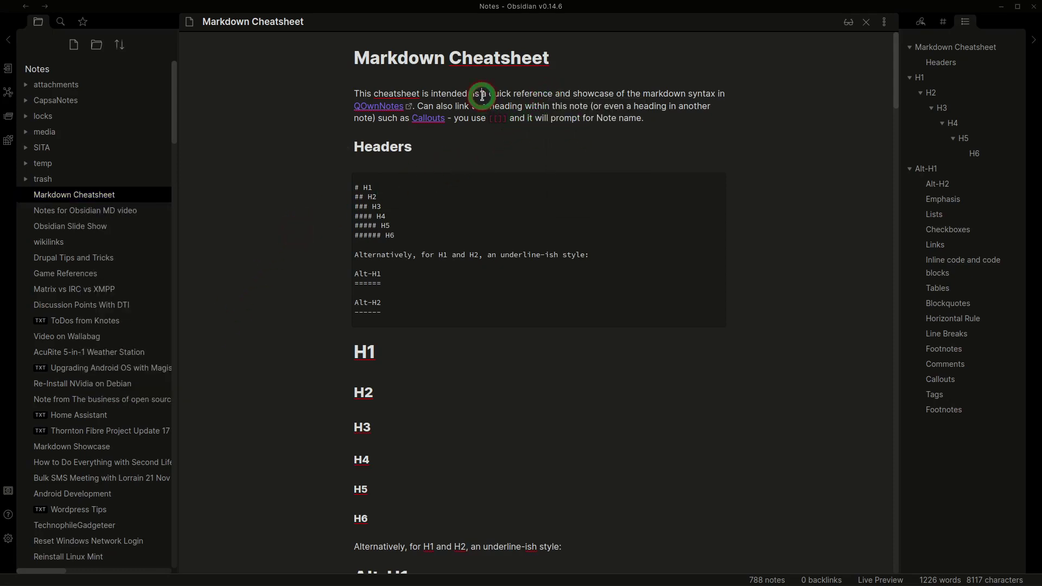
# - Select part of the intro paragraph's first line and review the actions offered for selected text
pyautogui.moveTo(476, 94); pyautogui.dragTo(629, 93)
pyautogui.rightClick(580, 92)
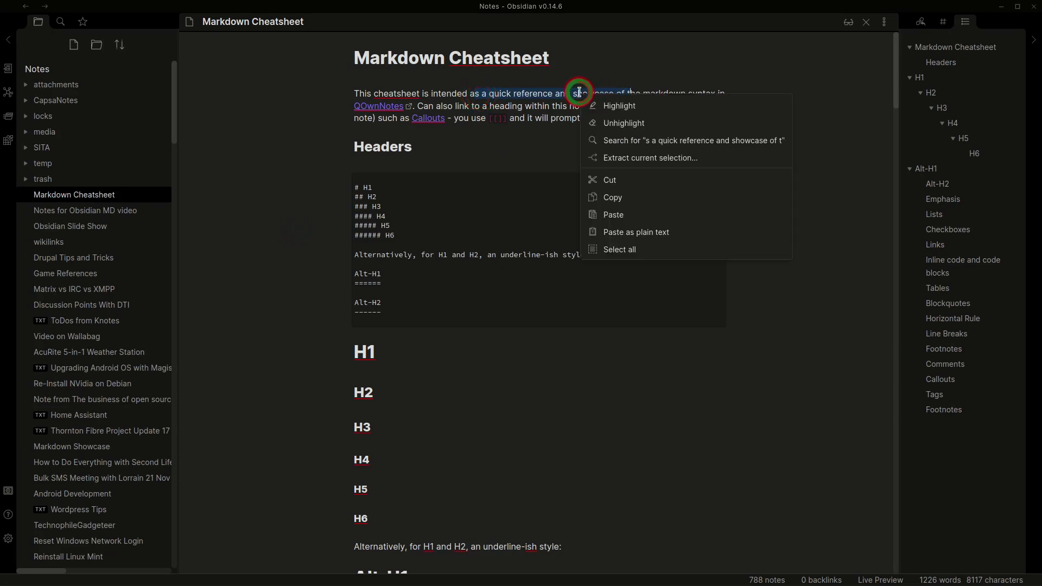
pyautogui.click(508, 99)
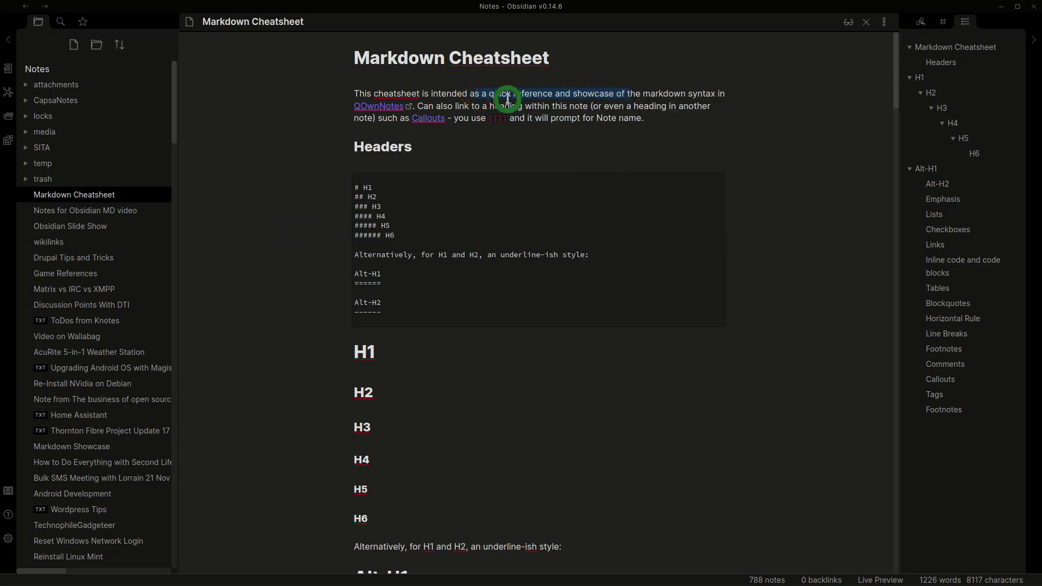
# - Review the note's additional options, and the spelling suggestions and text actions for the word "cheatsheet" in the intro
pyautogui.click(885, 23)
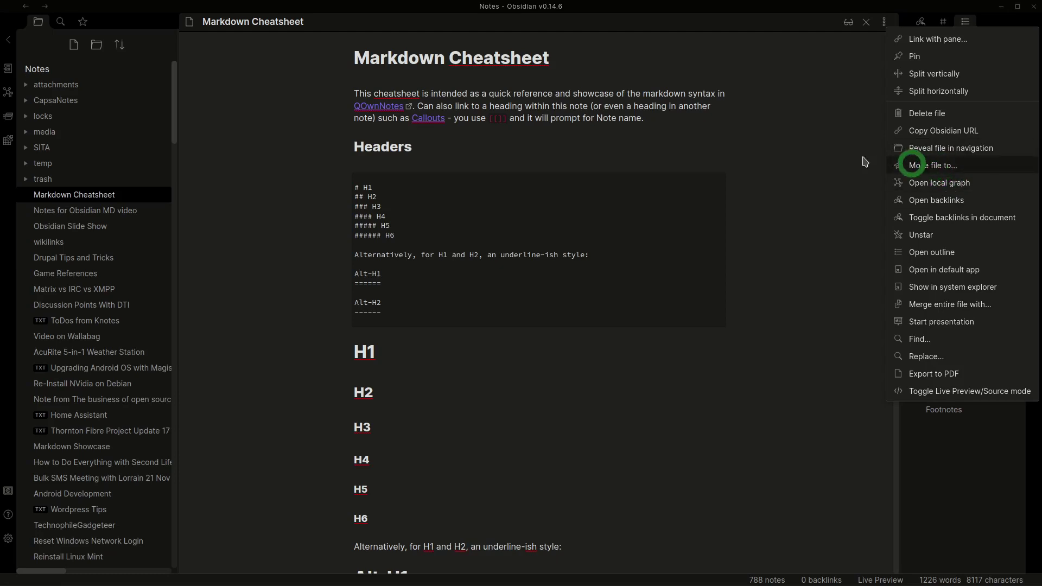
pyautogui.click(818, 146)
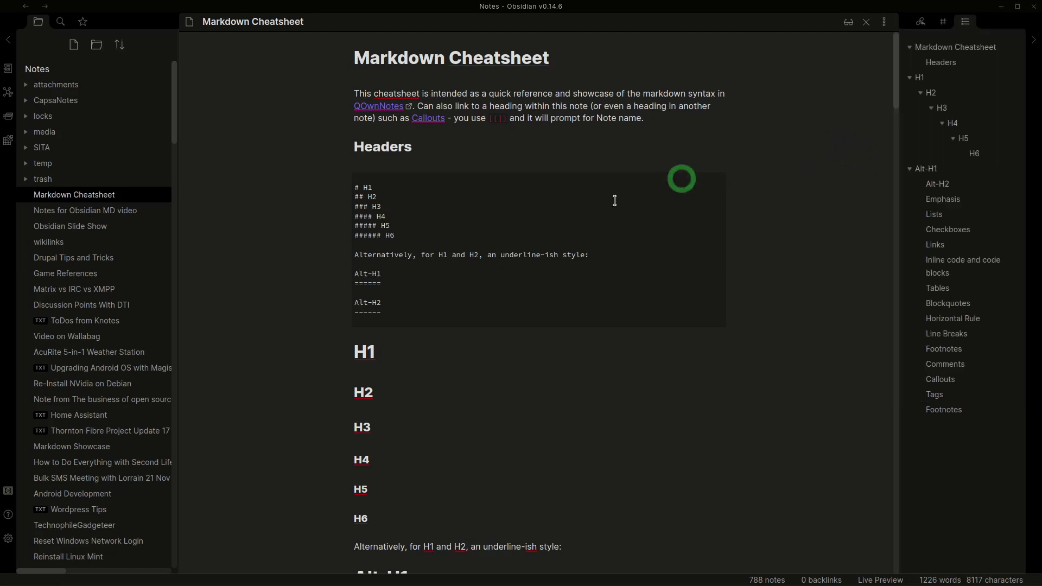
pyautogui.rightClick(401, 93)
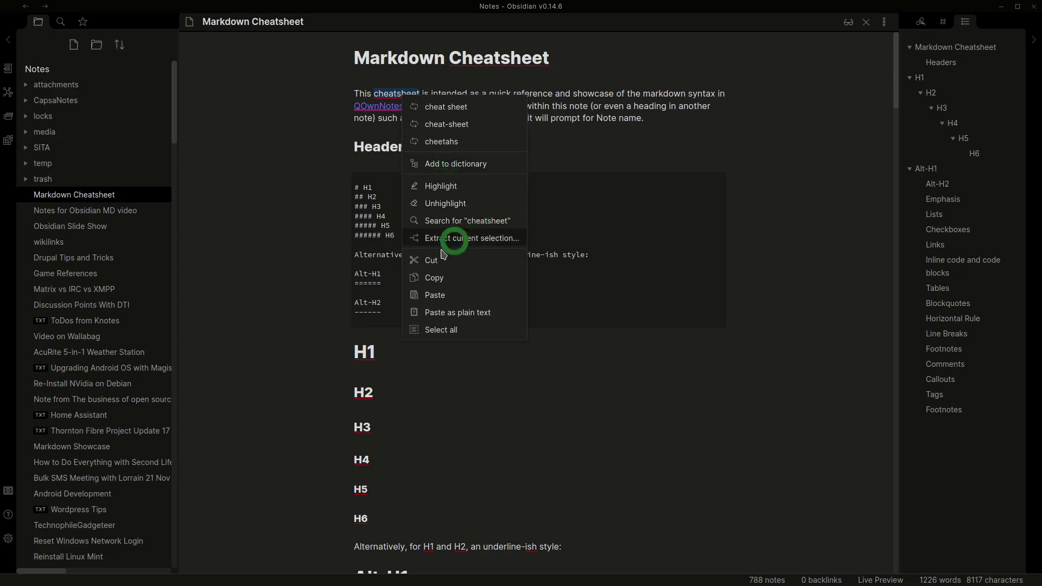
pyautogui.click(569, 95)
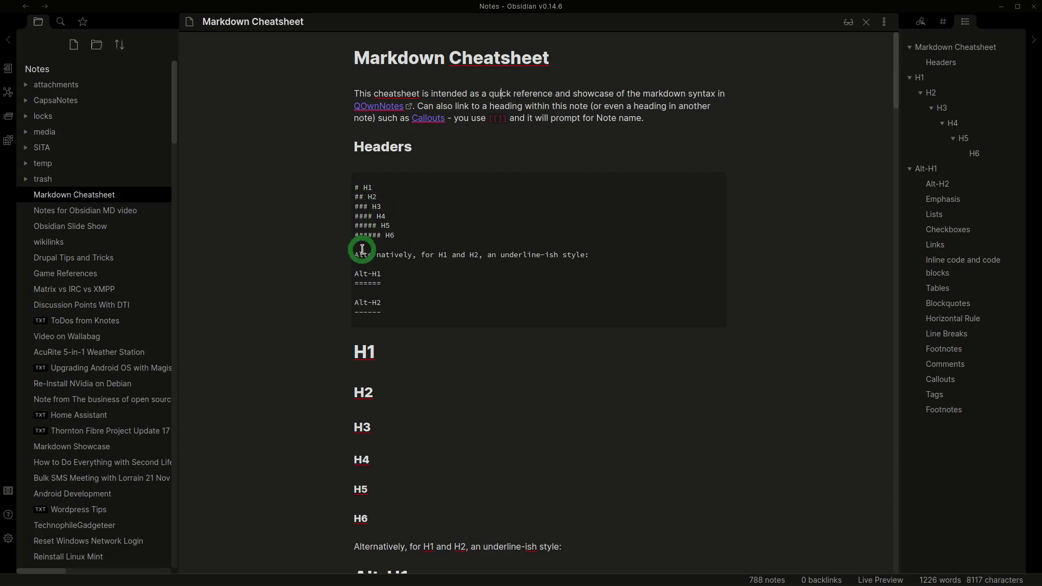
# - Switch Markdown Cheatsheet to reading view, and repeatedly collapse and expand the H1 section, leaving it expanded
pyautogui.scroll(-1, 374, 259)
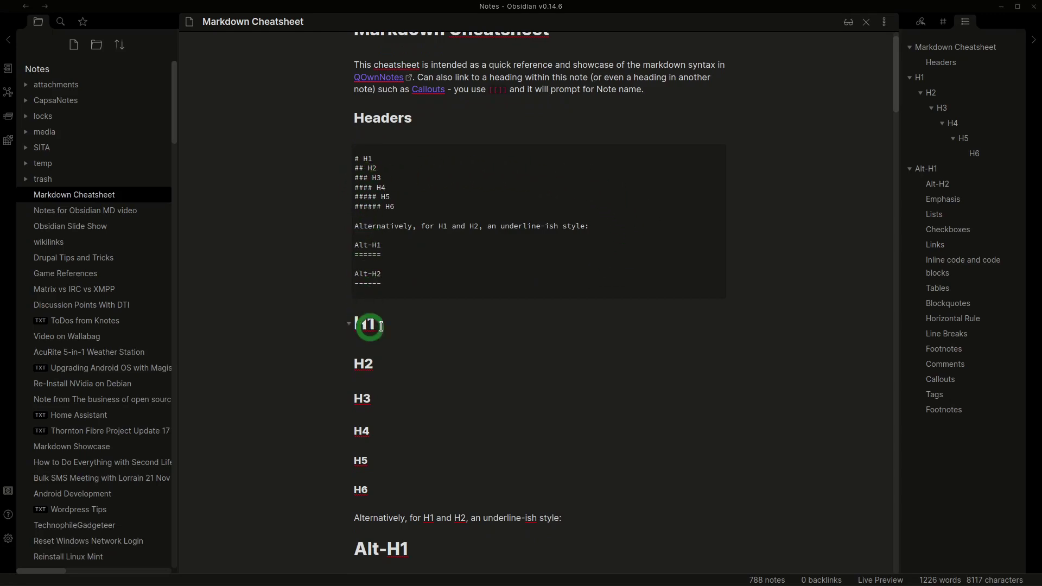
pyautogui.click(848, 23)
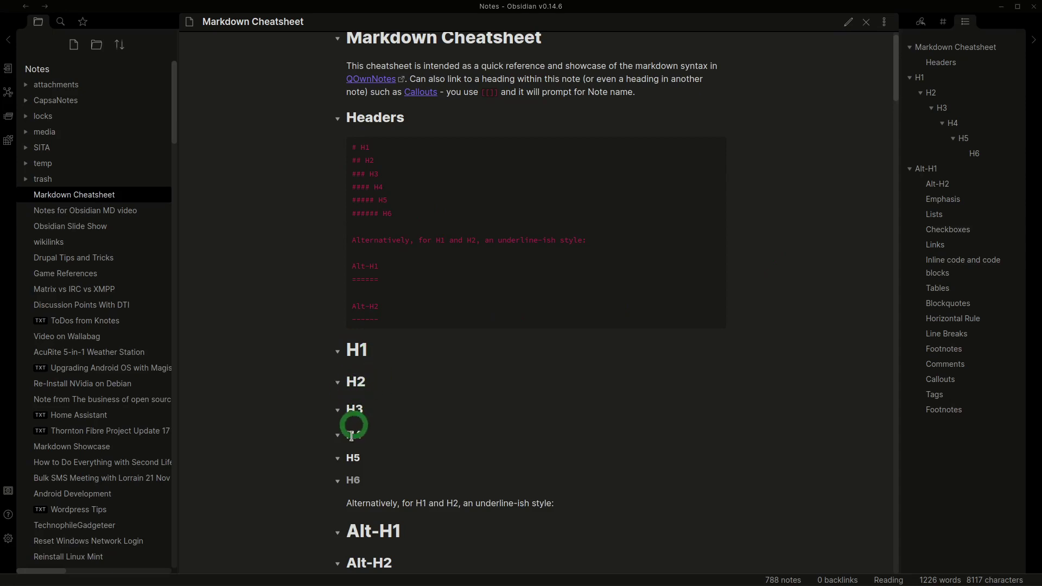
pyautogui.click(338, 352)
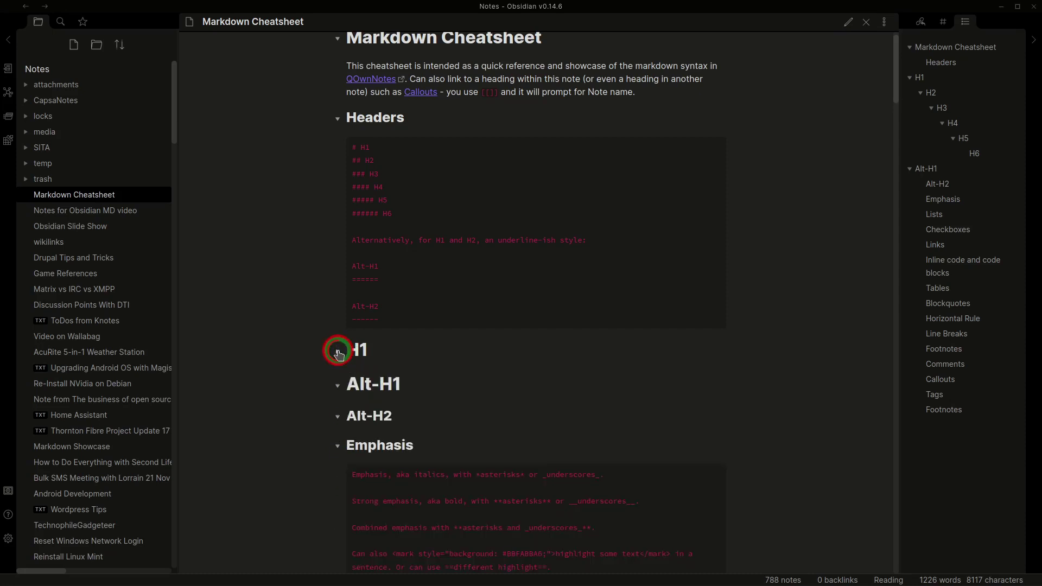
pyautogui.click(338, 352)
pyautogui.click(337, 352)
pyautogui.click(338, 352)
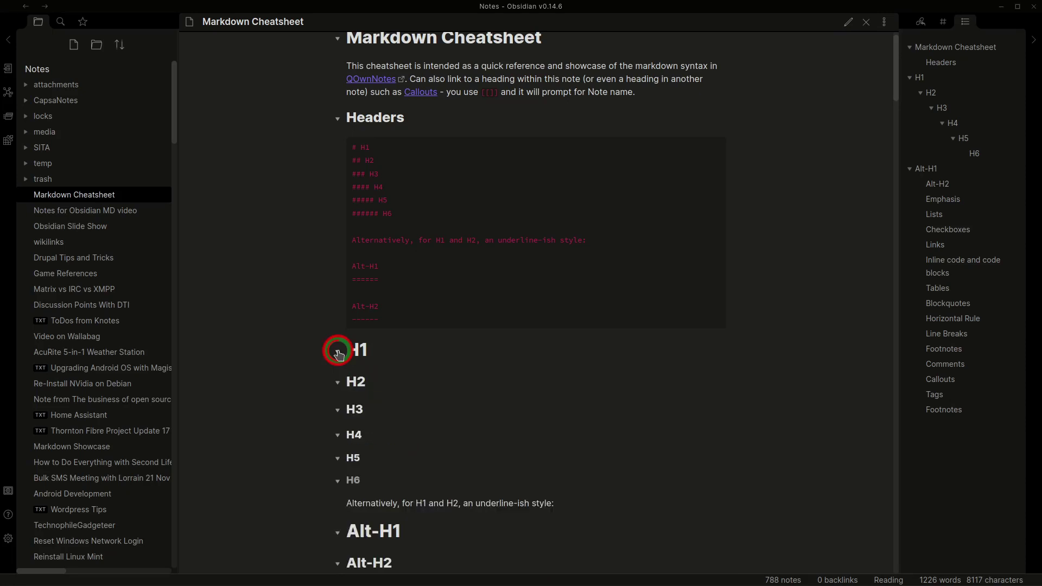
pyautogui.click(337, 351)
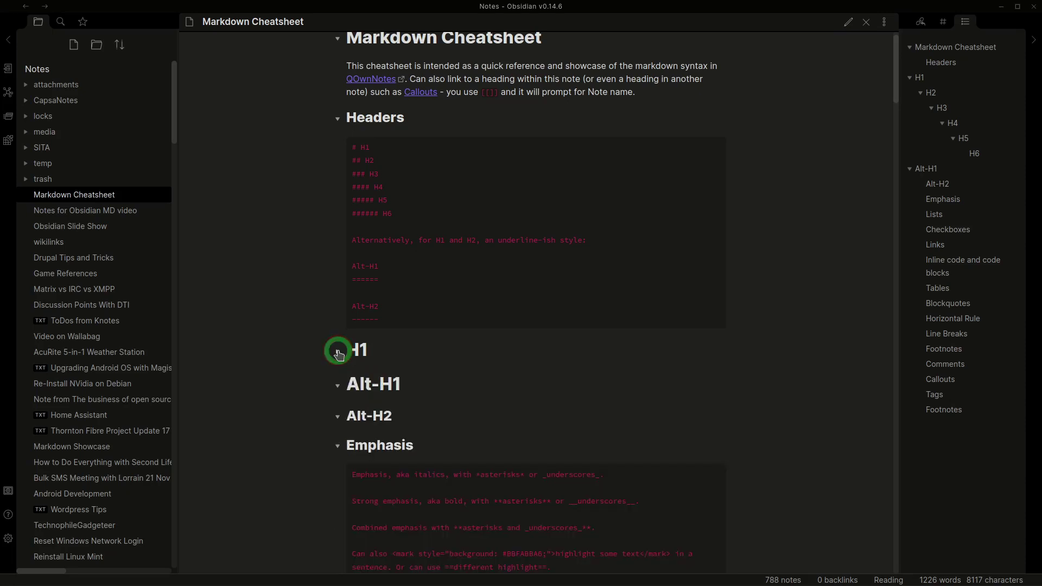
pyautogui.click(338, 352)
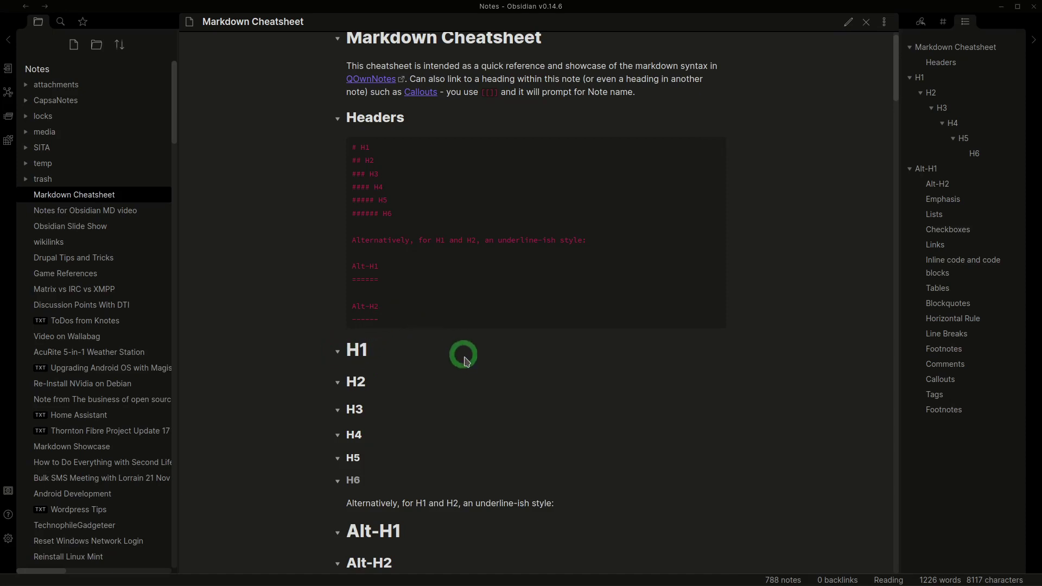
# - Examine the cheatsheet's header, emphasis, highlight and list examples alongside their rendered results
pyautogui.scroll(-2, 464, 357)
pyautogui.scroll(-2, 464, 361)
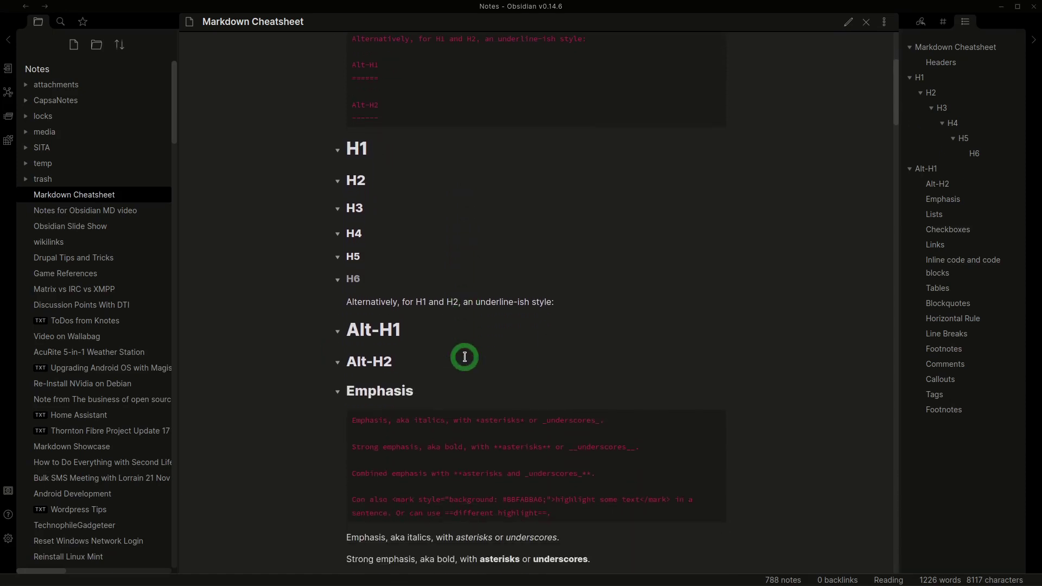
pyautogui.scroll(4, 391, 321)
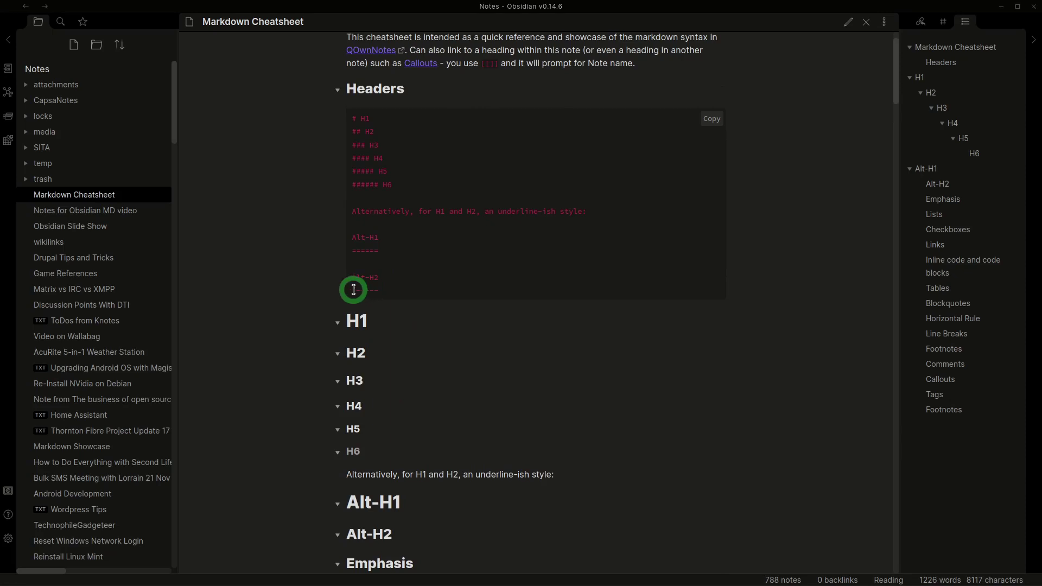
pyautogui.scroll(-1, 408, 328)
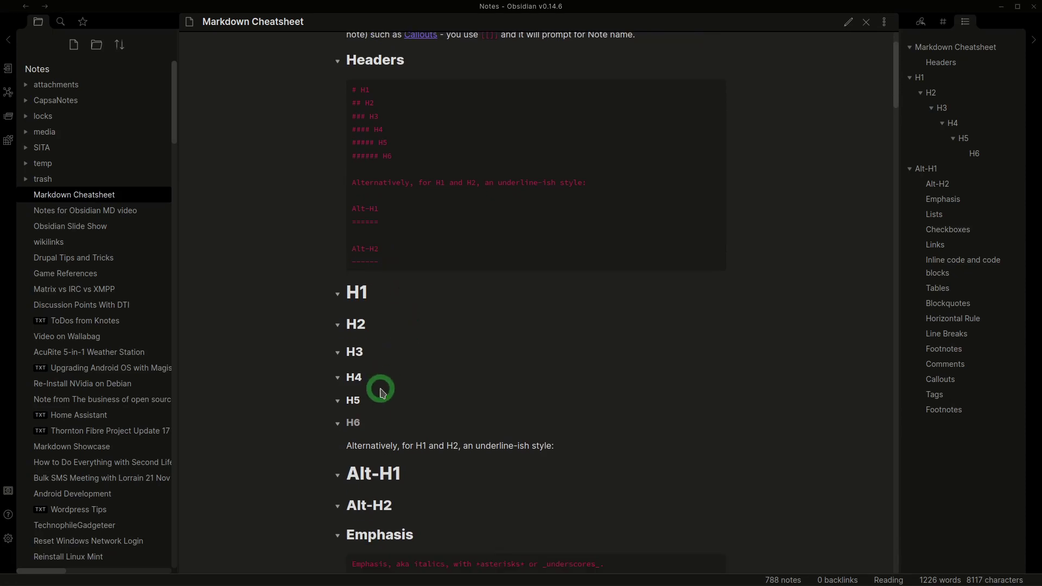
pyautogui.scroll(-10, 381, 391)
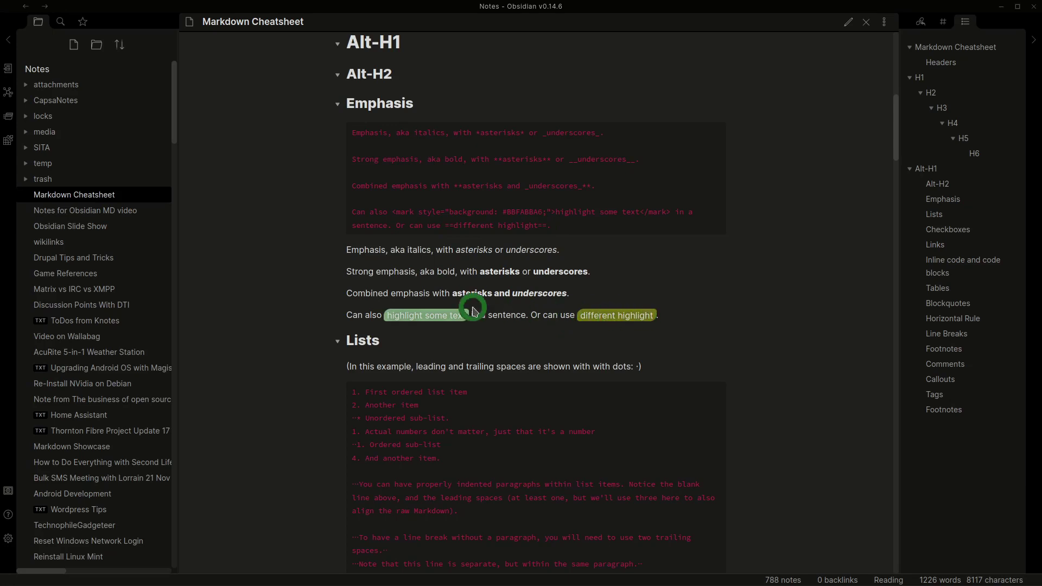
pyautogui.scroll(-4, 473, 310)
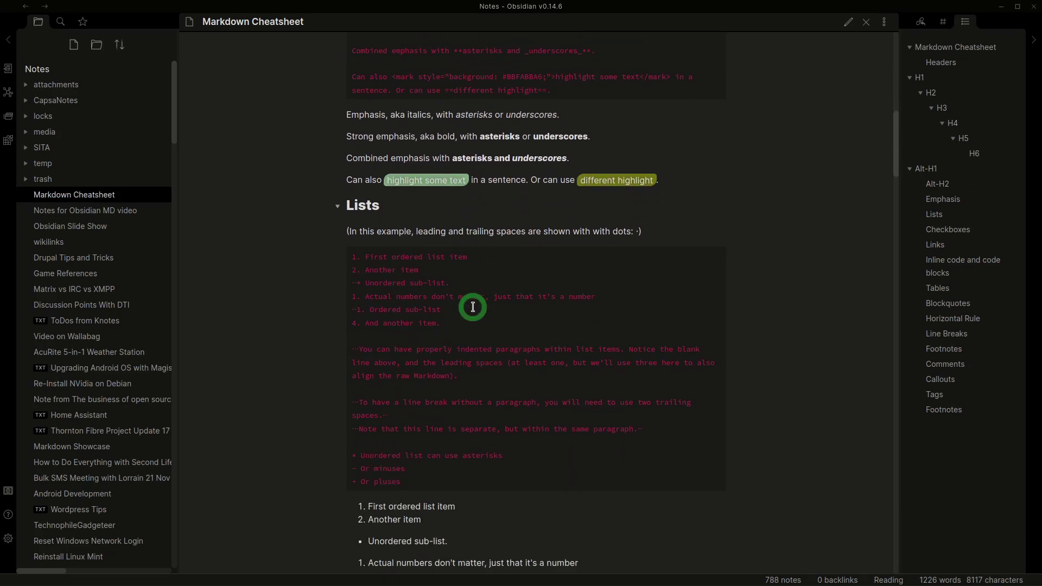
pyautogui.scroll(-2, 474, 308)
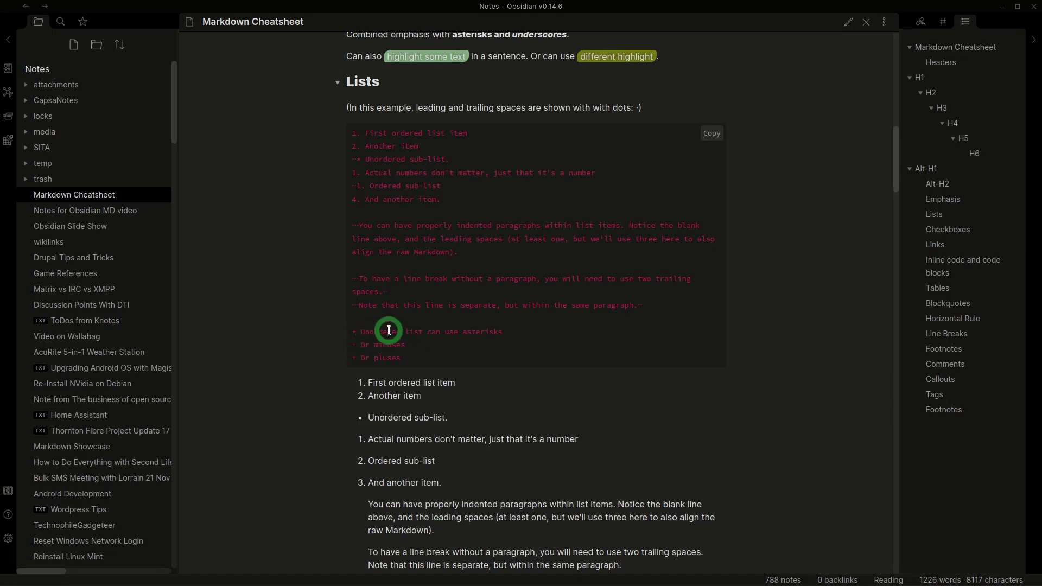
pyautogui.scroll(-3, 389, 328)
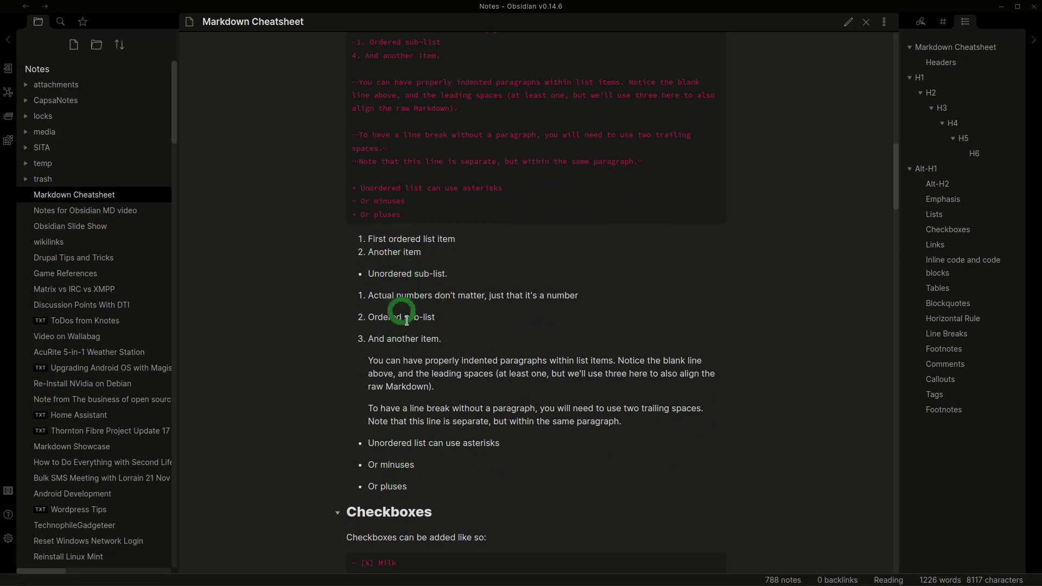
# - Toggle the Rice and Eggs items on and off in the rendered Checkboxes example
pyautogui.scroll(-2, 406, 319)
pyautogui.scroll(-4, 407, 320)
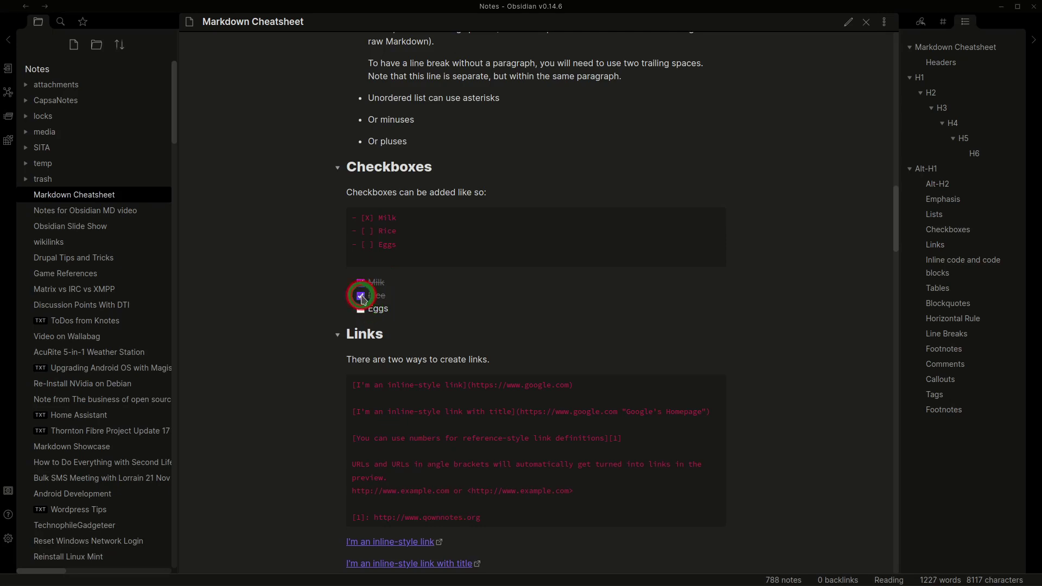
pyautogui.click(361, 296)
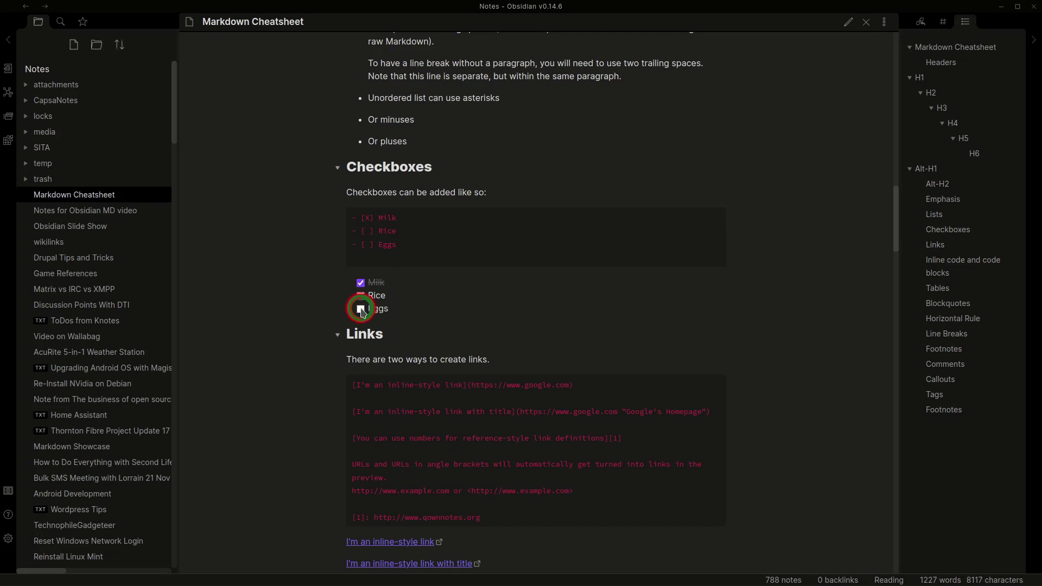
pyautogui.click(361, 309)
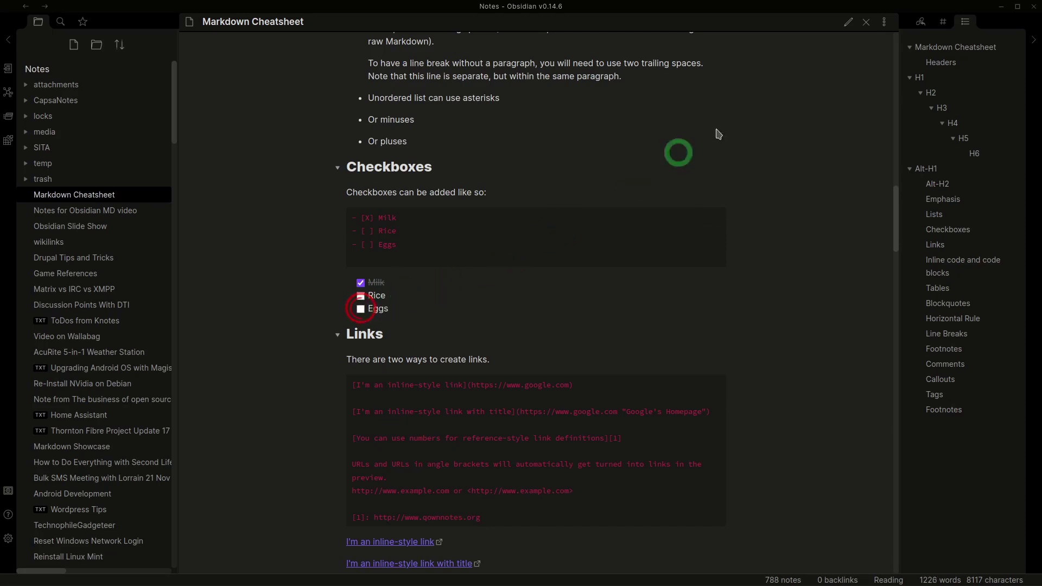
# - Return the note to Live Preview and reveal the Markdown syntax behind the Rice and Milk checklist items
pyautogui.click(850, 27)
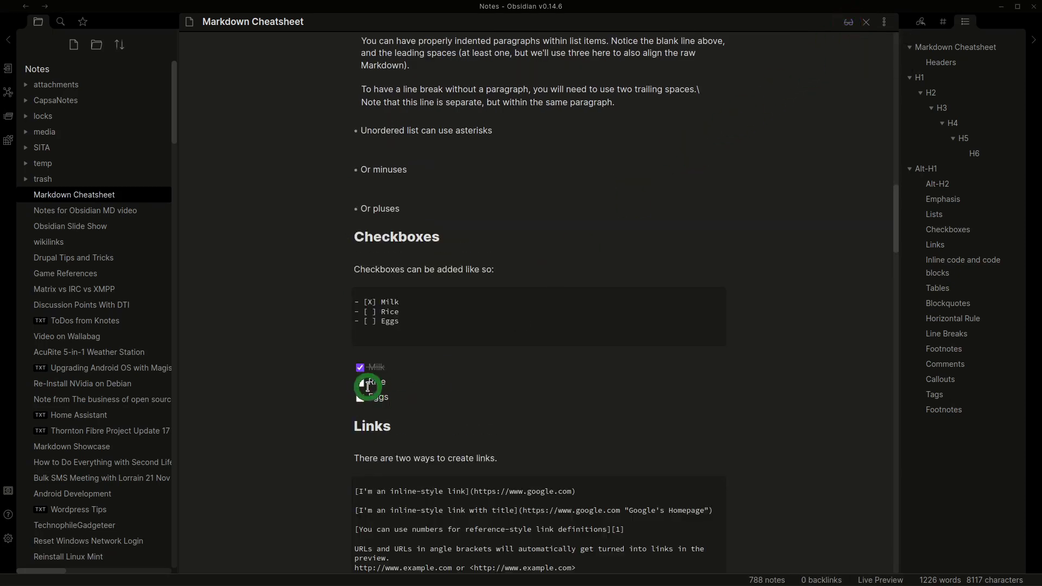
pyautogui.click(408, 375)
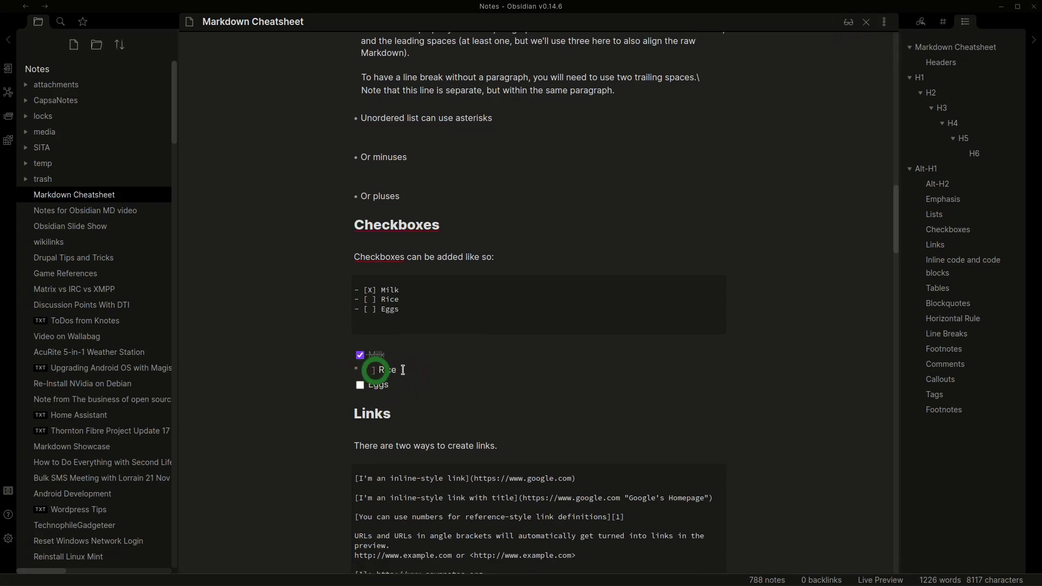
pyautogui.click(386, 354)
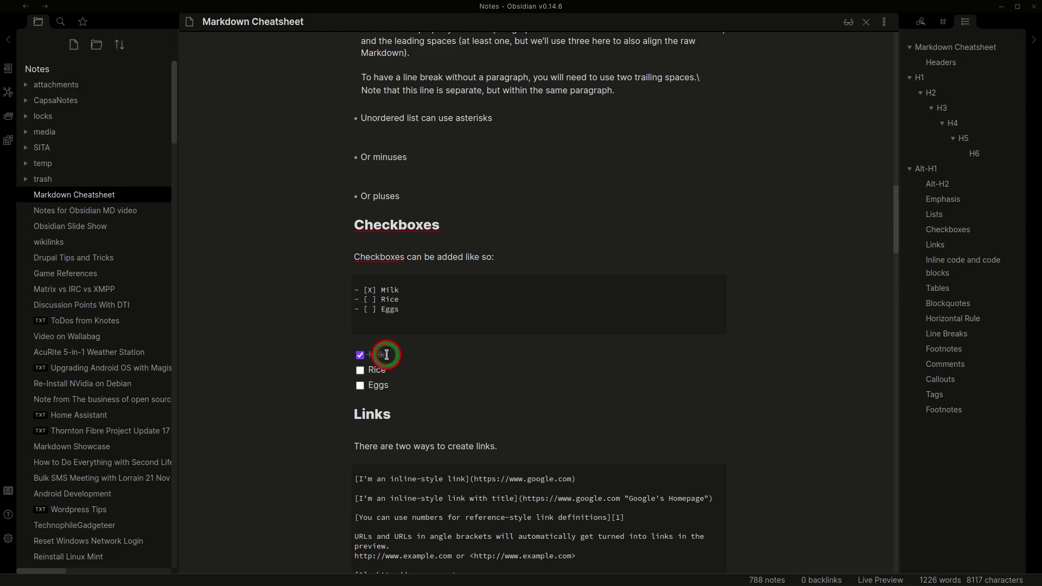
pyautogui.click(354, 356)
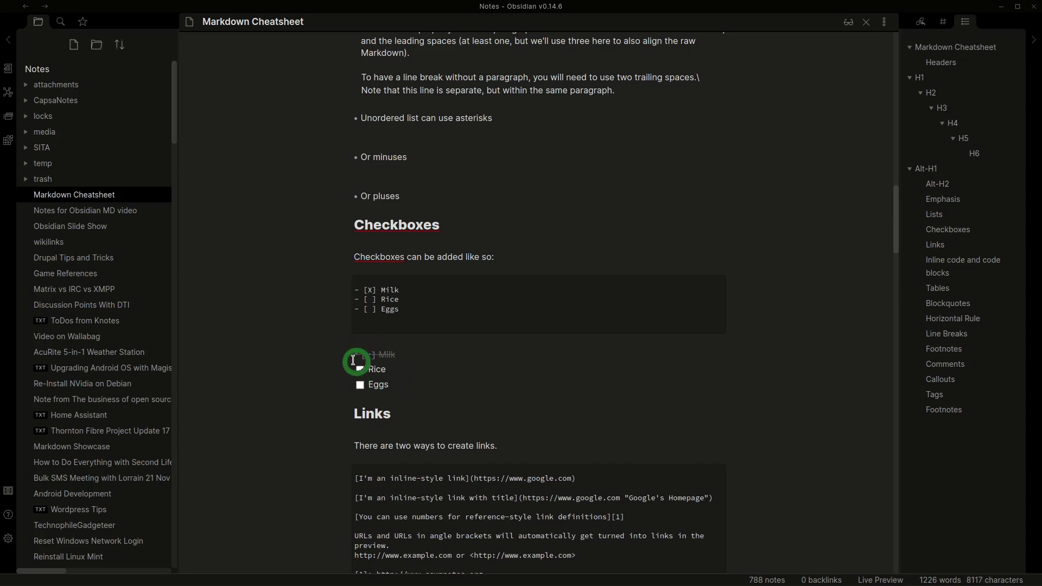
pyautogui.click(396, 355)
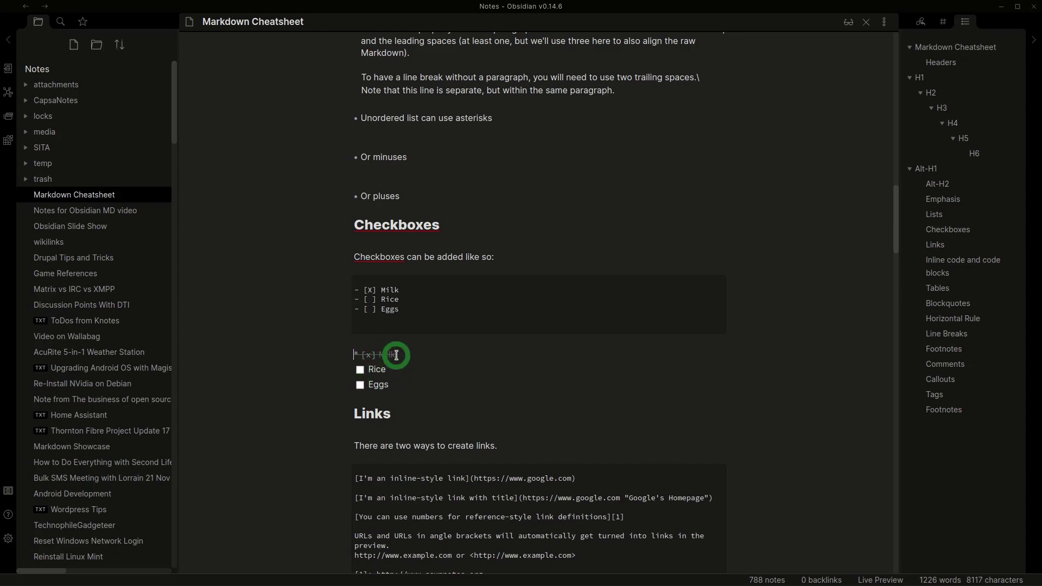
pyautogui.click(379, 372)
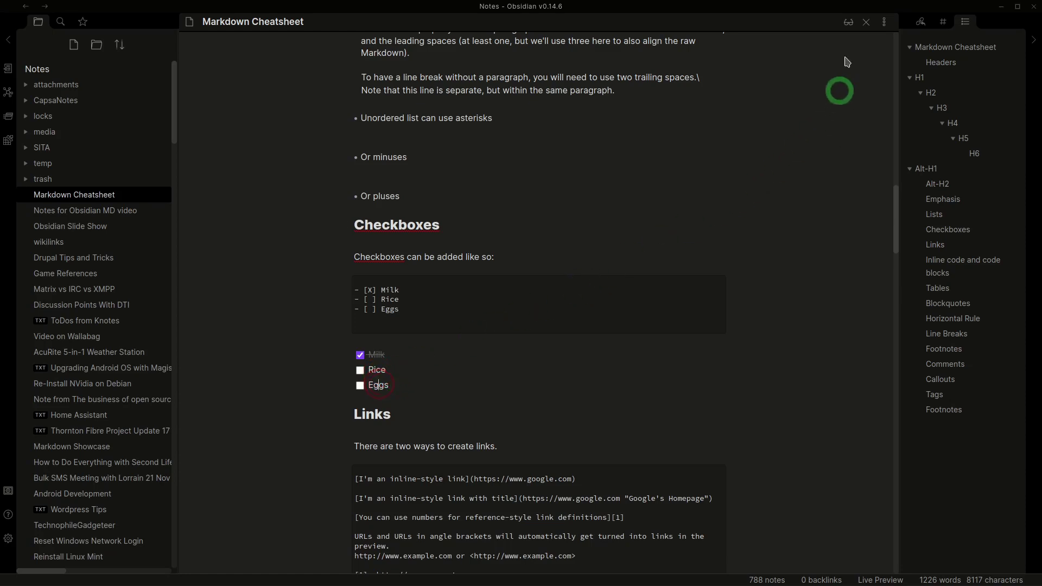
# - Switch the note back to reading view and examine the link, audio, video and image examples under Links
pyautogui.click(849, 25)
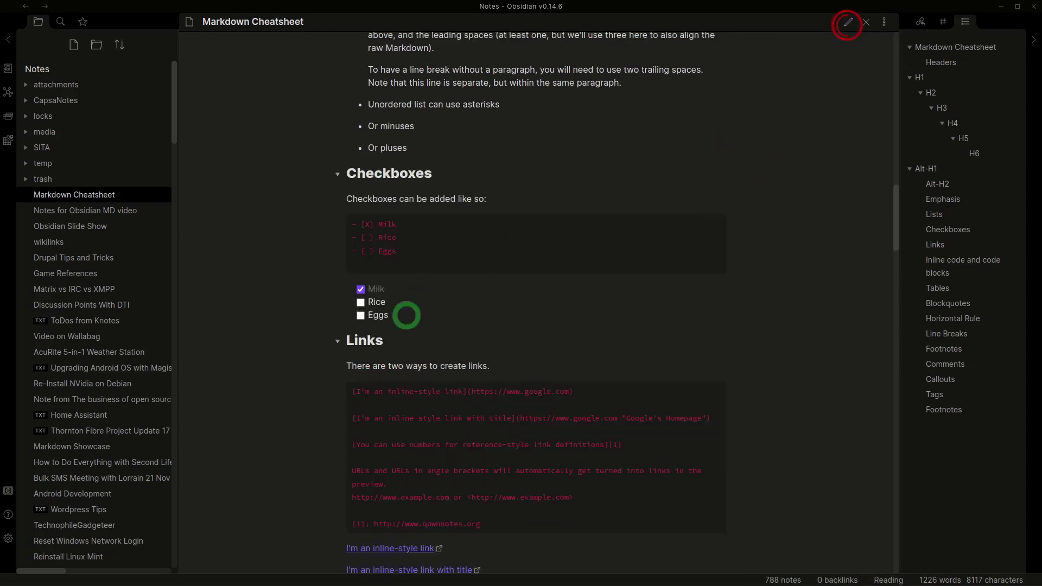
pyautogui.scroll(-5, 503, 226)
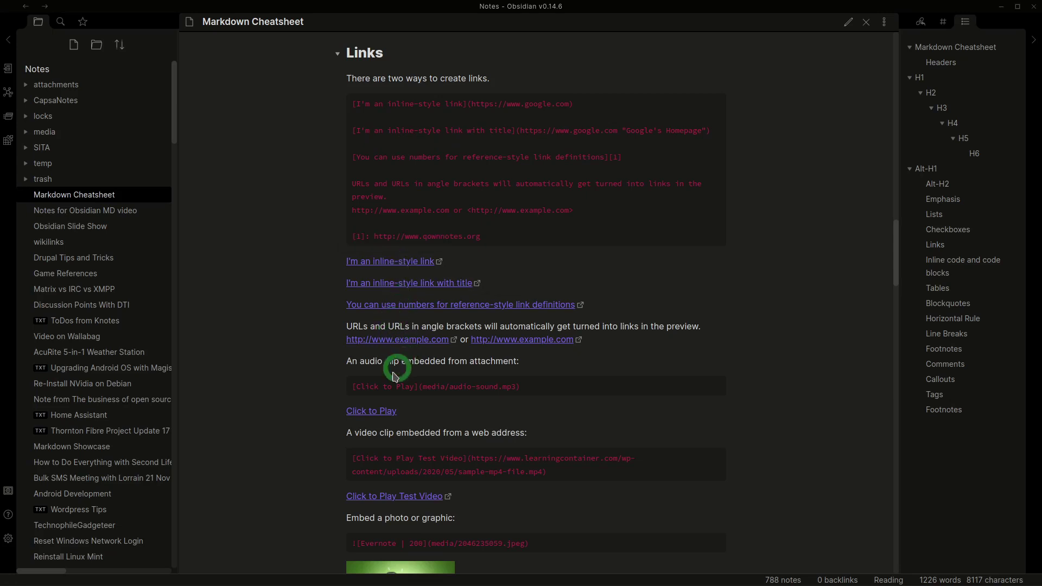
pyautogui.scroll(-2, 504, 353)
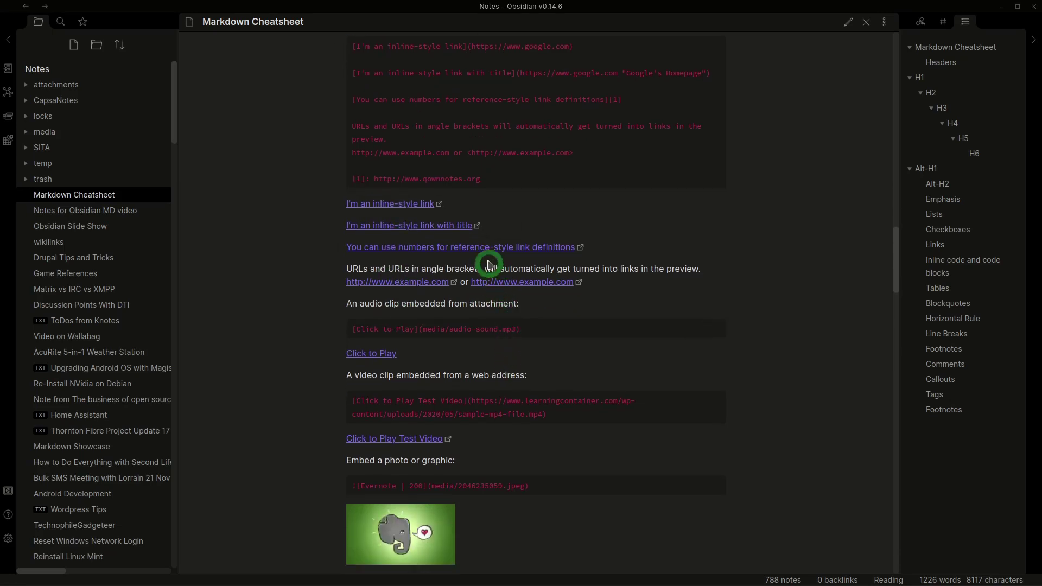
# - Preview the attached audio clip from its Click to Play link, play it with the system volume raised, and mute the sound
pyautogui.scroll(-3, 418, 231)
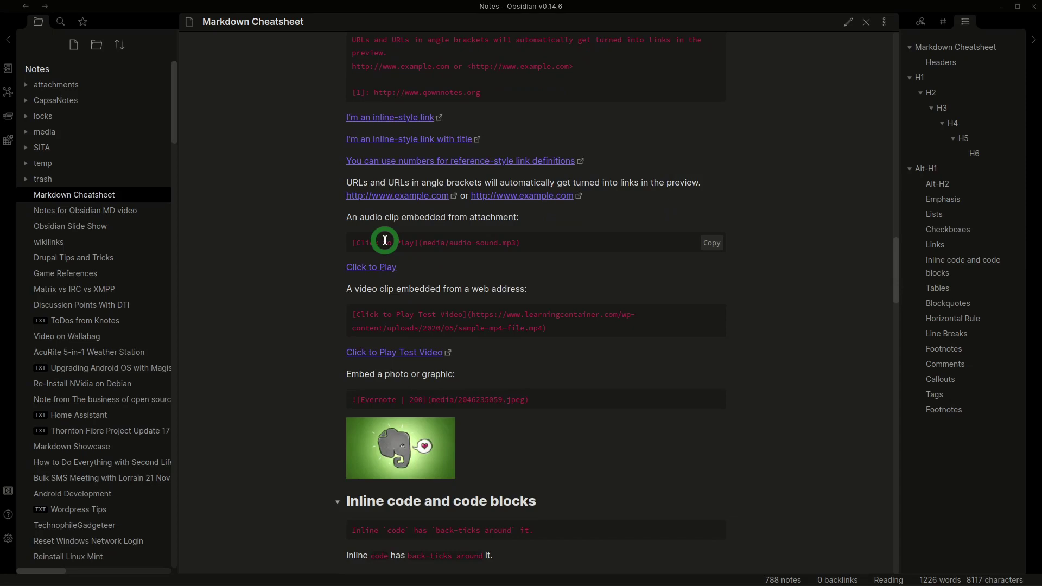
pyautogui.moveTo(373, 270)
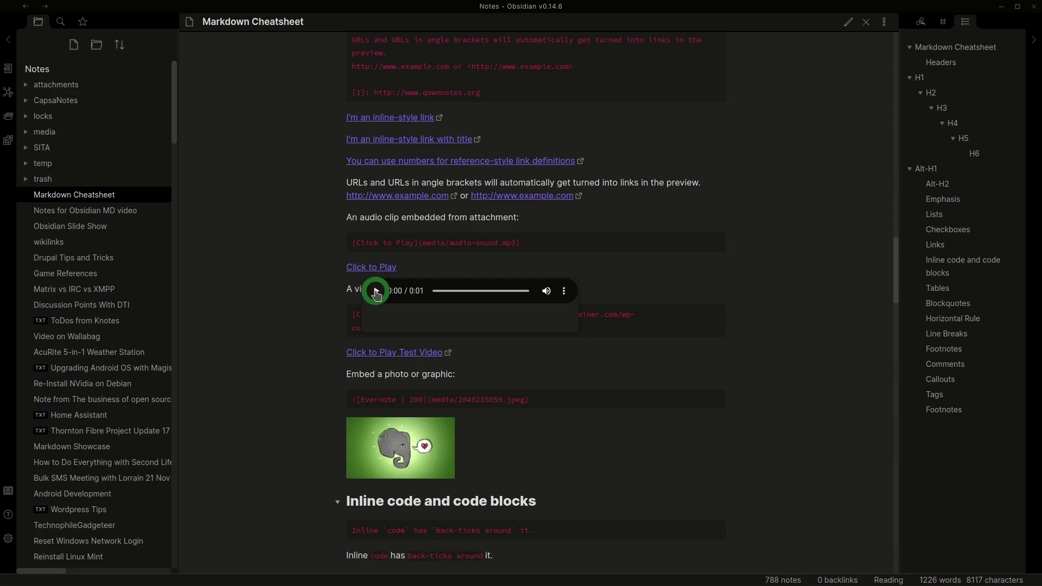
pyautogui.press('XF86AudioRaiseVolume')
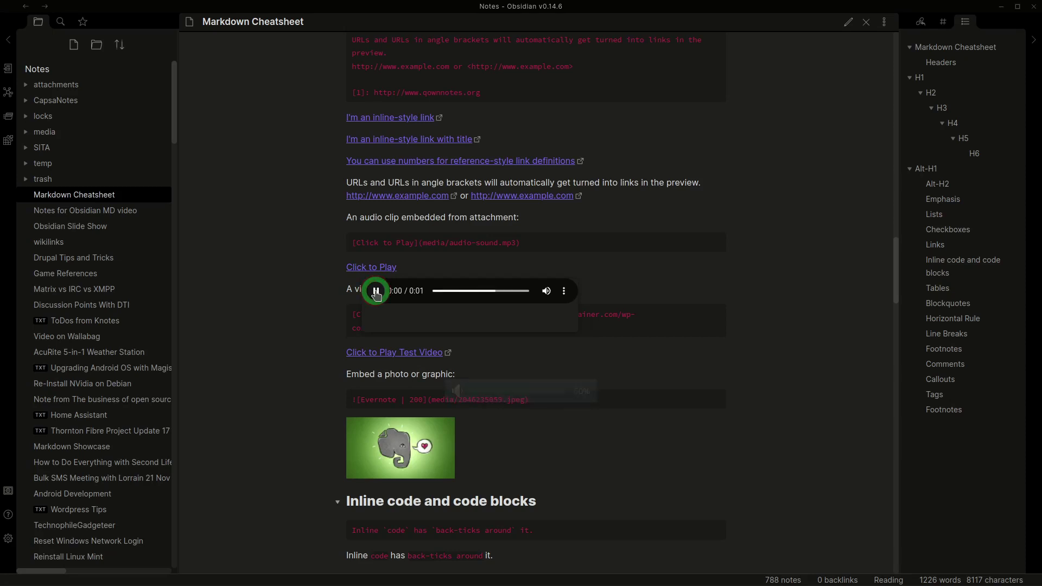
pyautogui.press('XF86AudioMute')
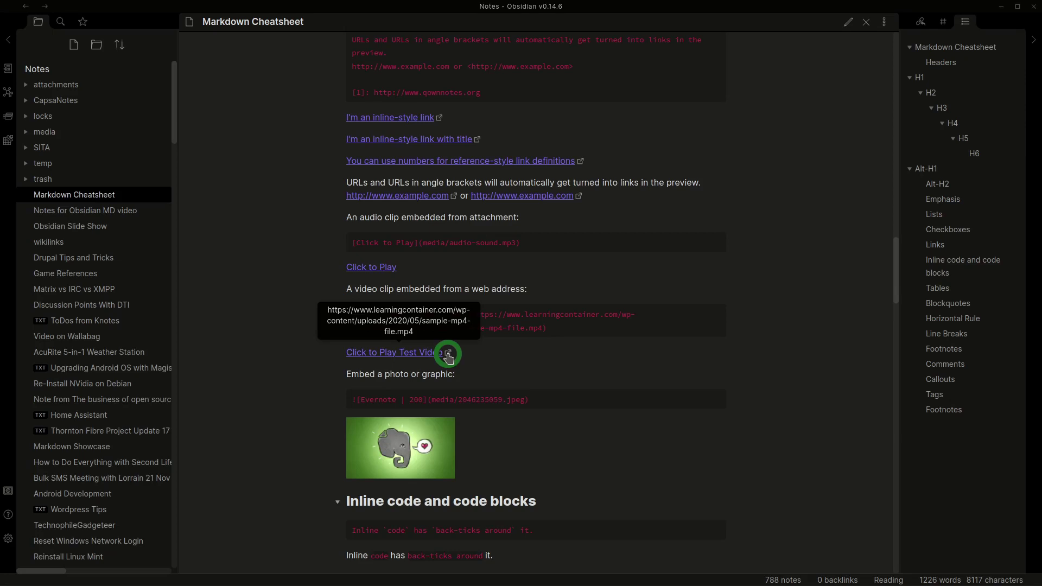
# - Play the linked test video in the web browser, pause it, and return to Obsidian with the system audio muted
pyautogui.click(419, 354)
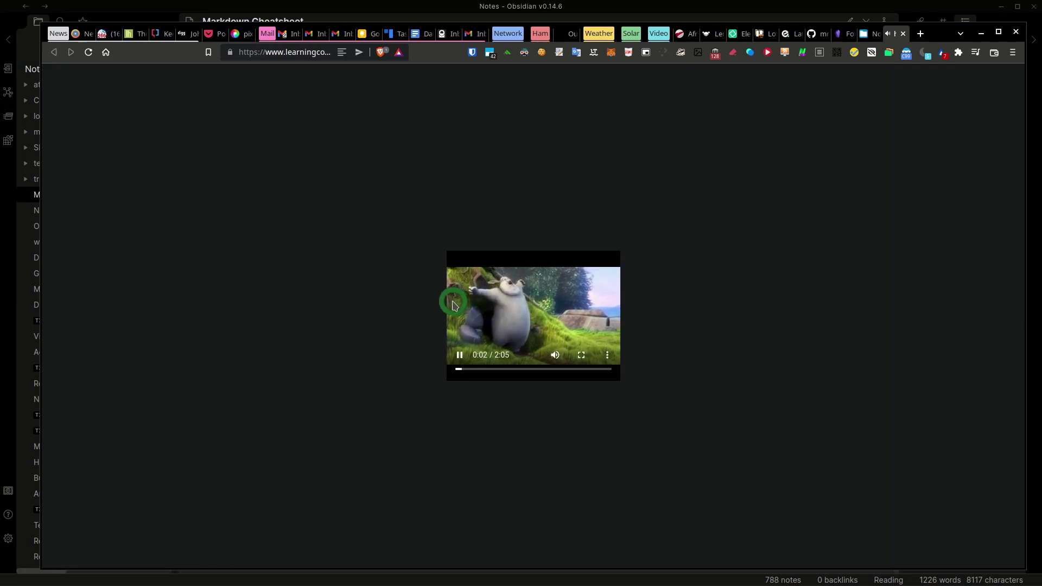
pyautogui.scroll(-2, 453, 306)
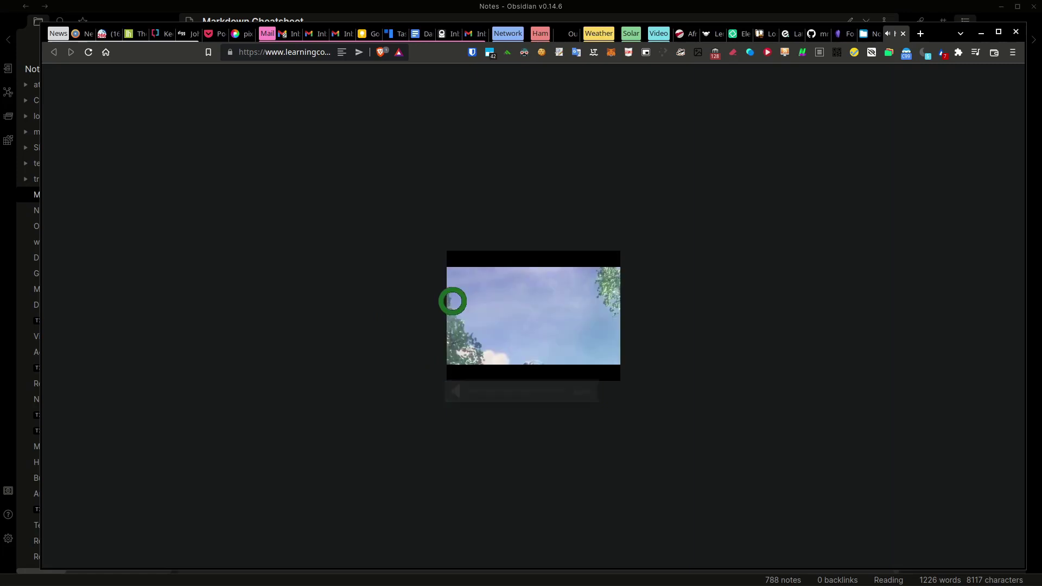
pyautogui.moveTo(454, 300)
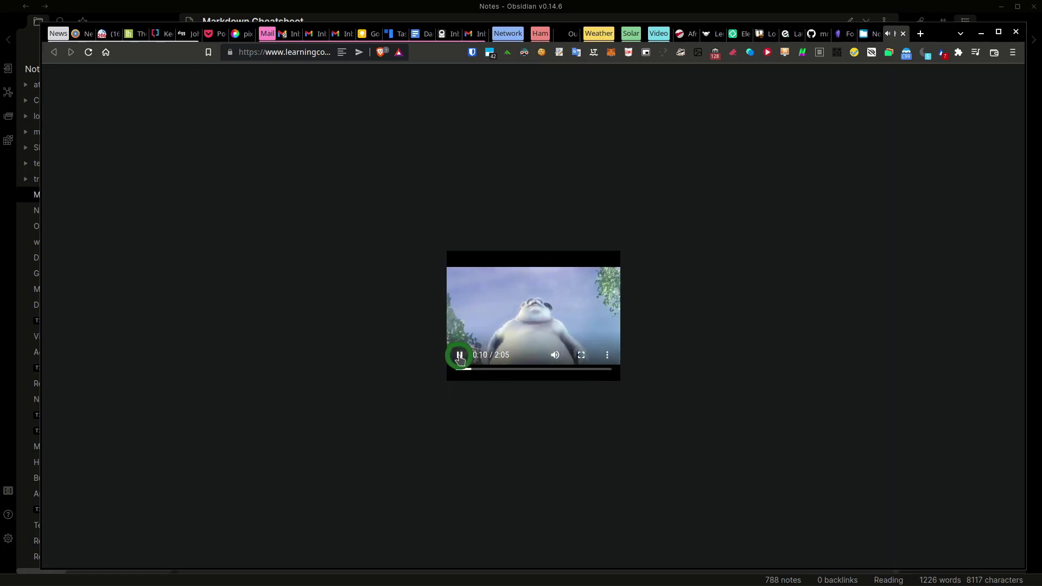
pyautogui.click(460, 356)
pyautogui.press('XF86AudioLowerVolume')
pyautogui.press('XF86AudioLowerVolume')
pyautogui.press('XF86AudioLowerVolume')
pyautogui.click(599, 9)
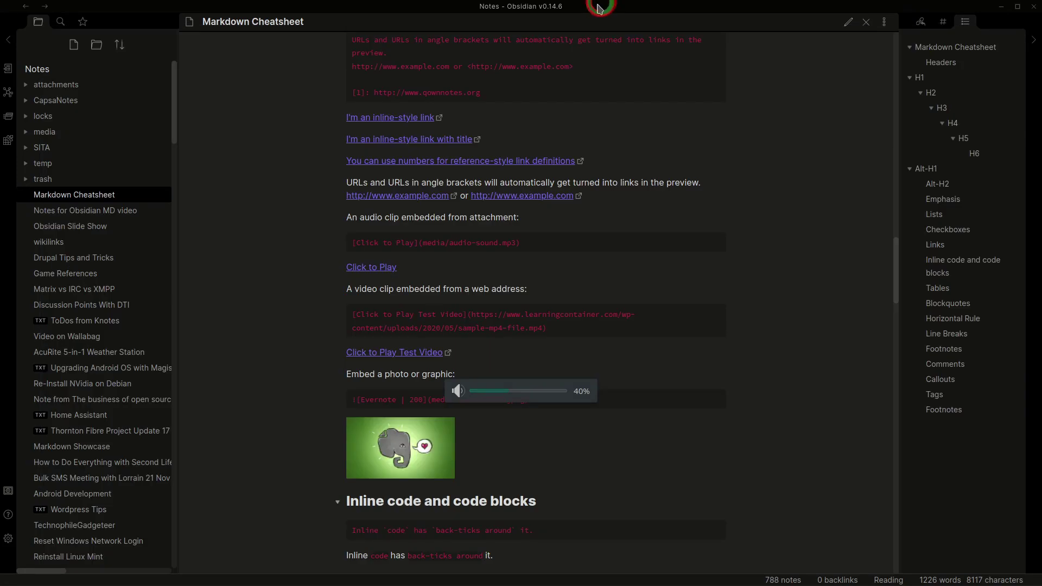
pyautogui.press('XF86AudioMute')
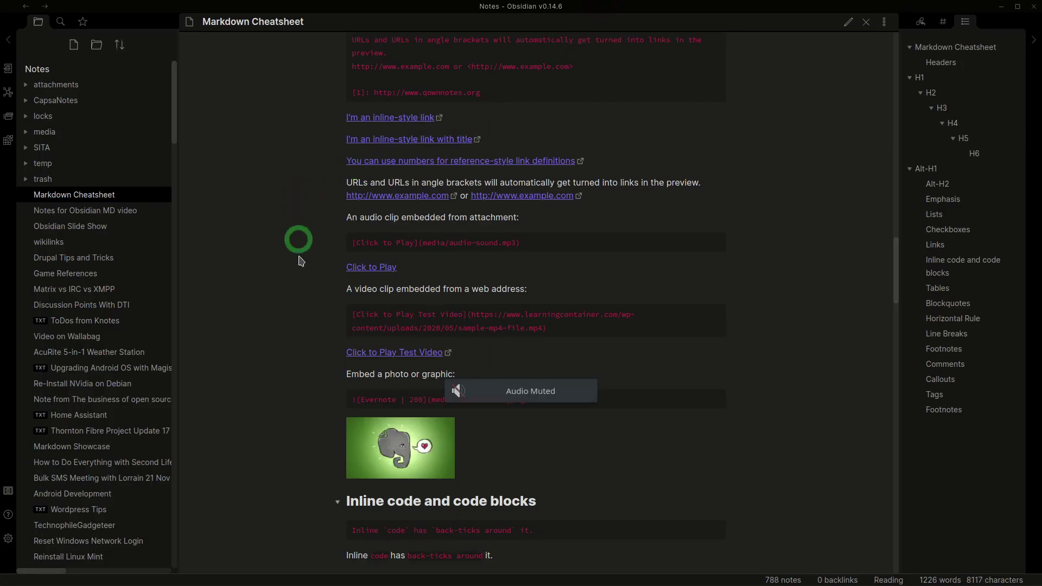
# - Return the note to Live Preview and reveal the Markdown syntax behind the embedded Evernote image
pyautogui.scroll(-2, 304, 301)
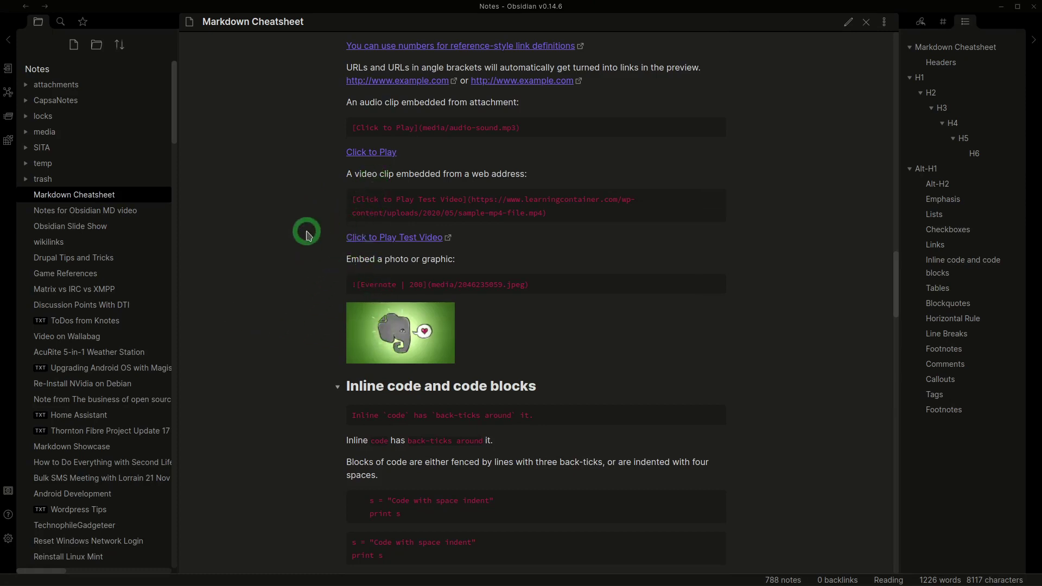
pyautogui.scroll(-1, 307, 234)
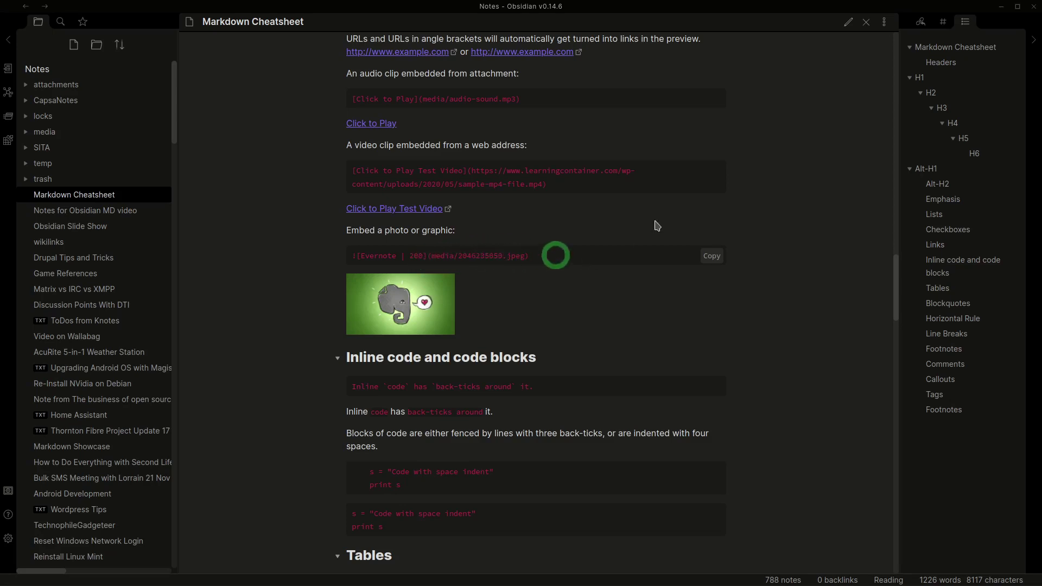
pyautogui.click(849, 22)
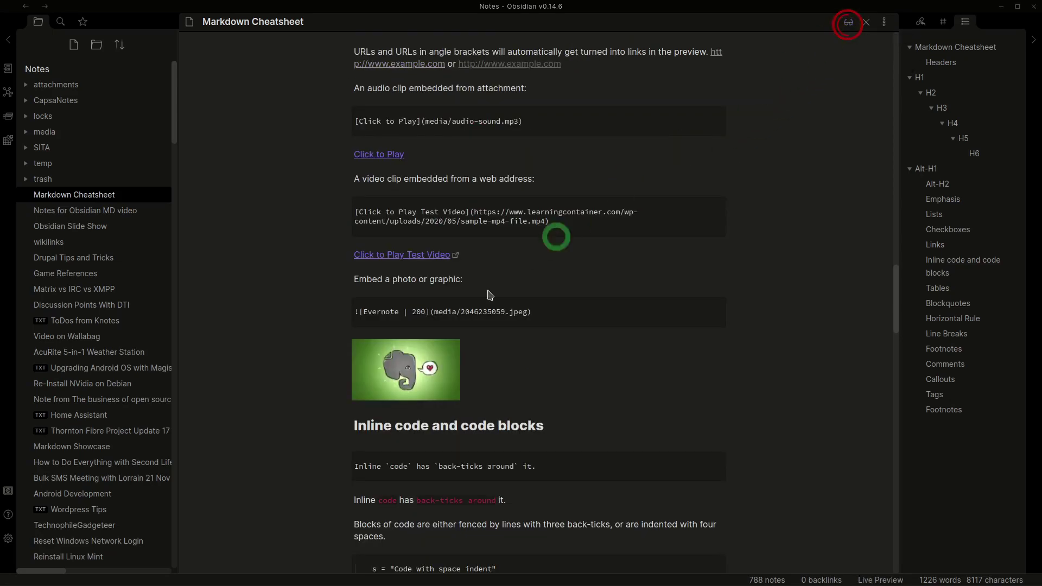
pyautogui.click(367, 344)
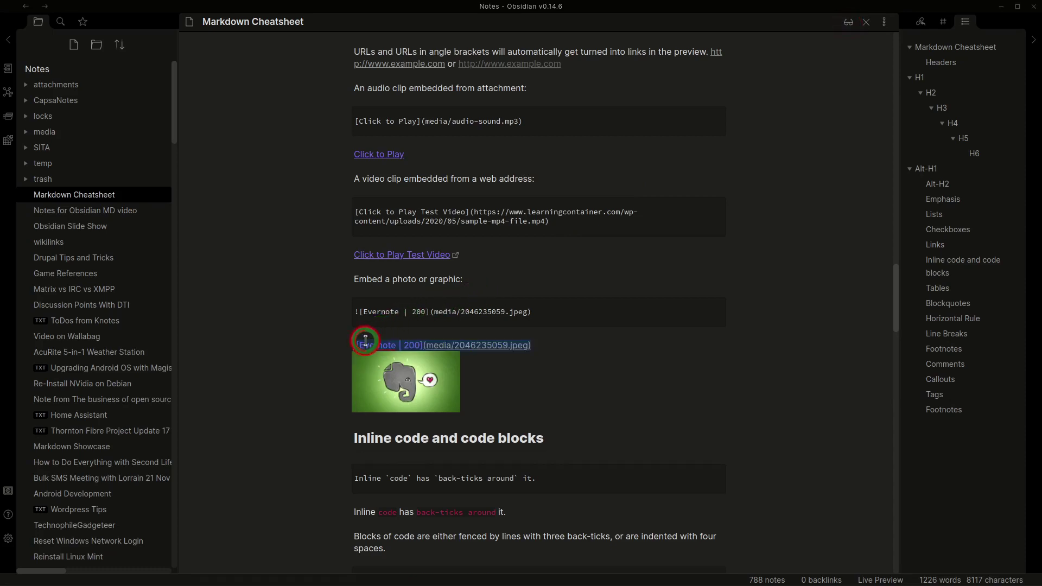
# - Set the embedded Evernote image's width to 300 in its Markdown code
pyautogui.click(408, 345)
pyautogui.press('BackSpace')
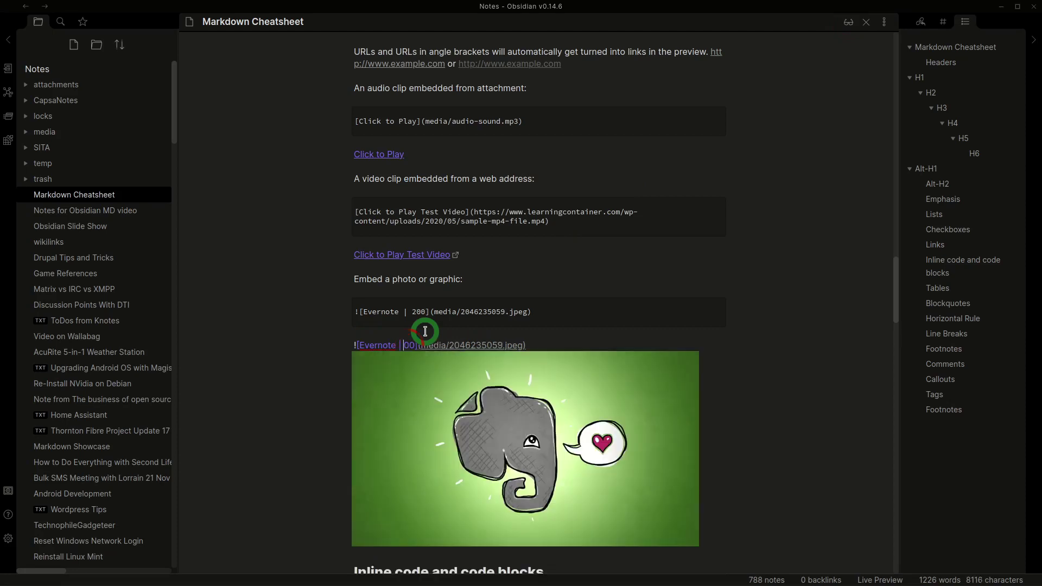
pyautogui.write('3')
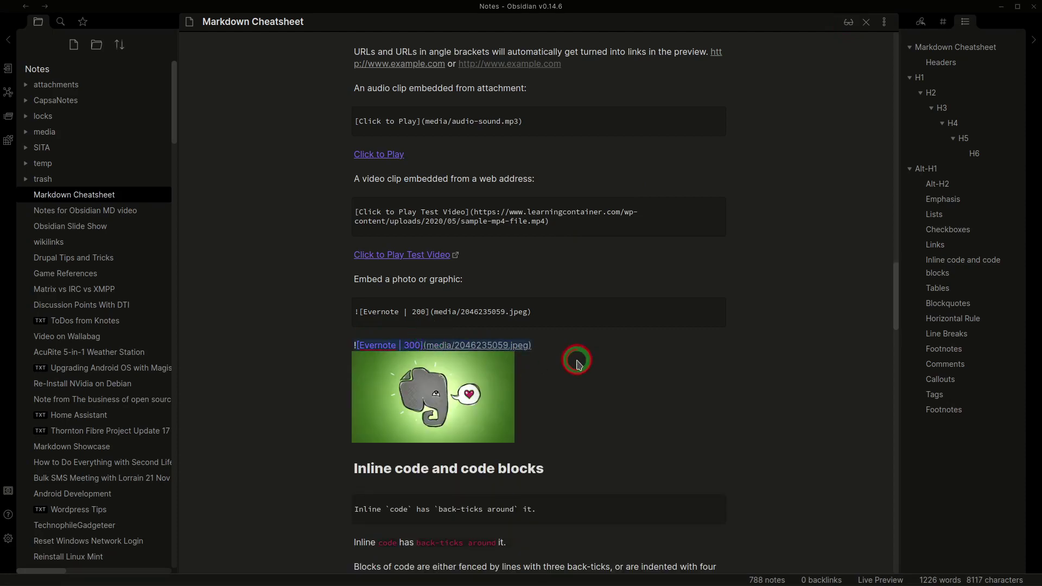
# - Remove the pipe and width value from the Evernote image's Markdown code and return the note to reading view
pyautogui.click(407, 341)
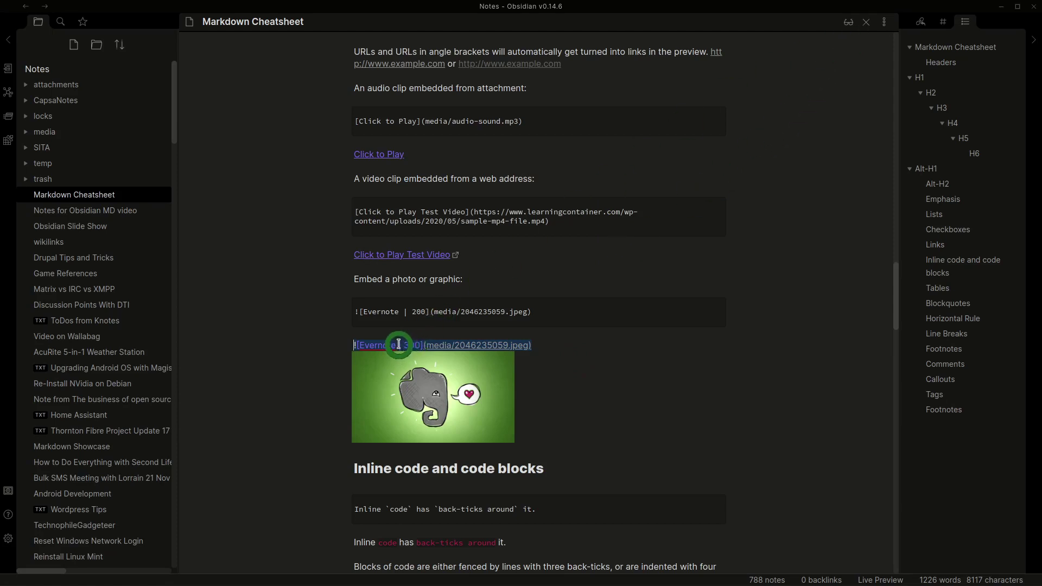
pyautogui.click(420, 345)
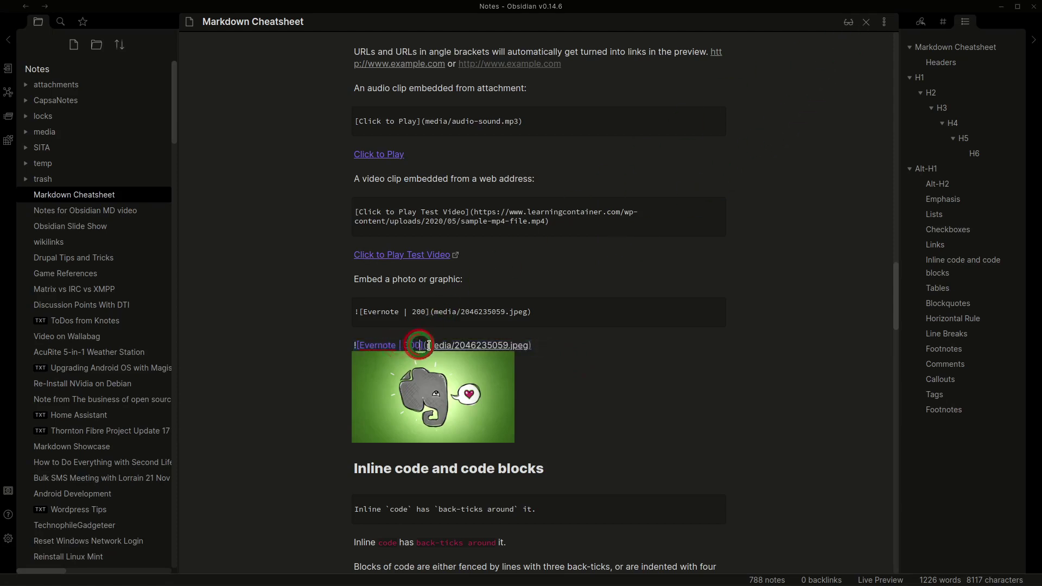
pyautogui.press('BackSpace')
pyautogui.press('BackSpace')
pyautogui.press('BackSpace')
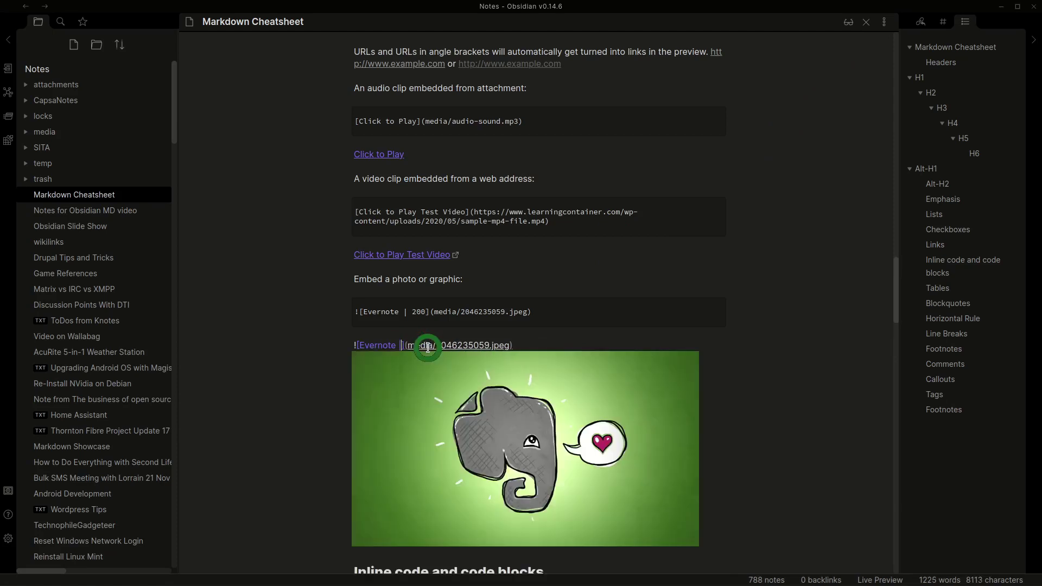
pyautogui.press('BackSpace')
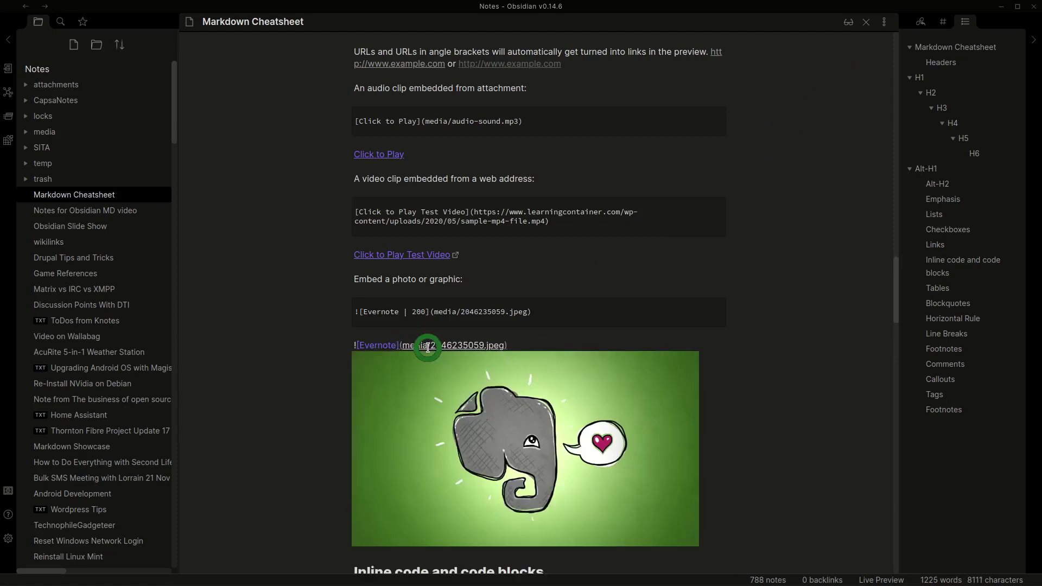
pyautogui.click(557, 326)
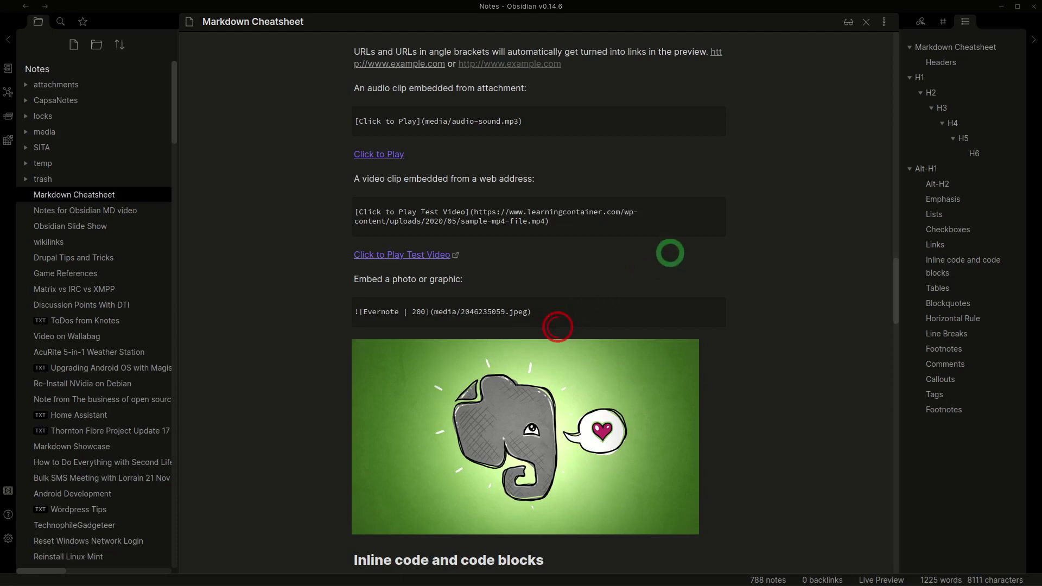
pyautogui.hotkey('ctrl', 'e')
# - Examine the cheatsheet's code block, table, blockquote, horizontal rule and line break examples alongside their rendered results
pyautogui.scroll(-3, 307, 415)
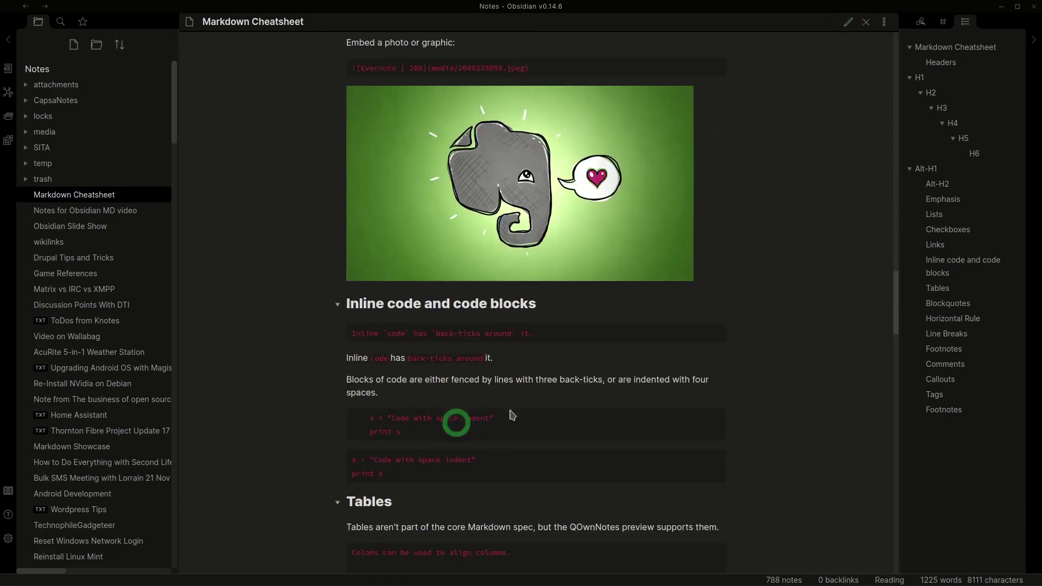
pyautogui.scroll(-3, 512, 415)
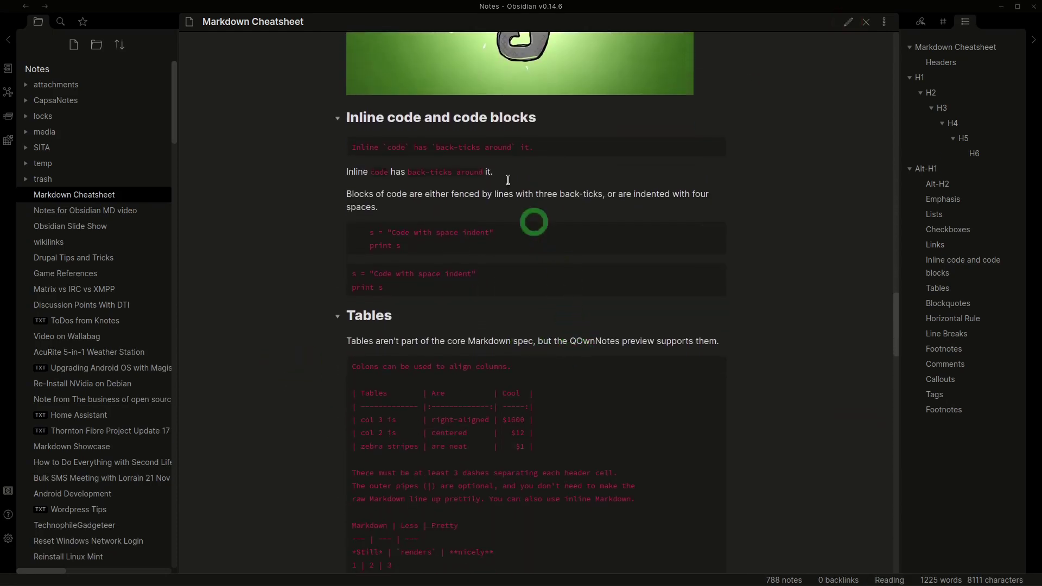
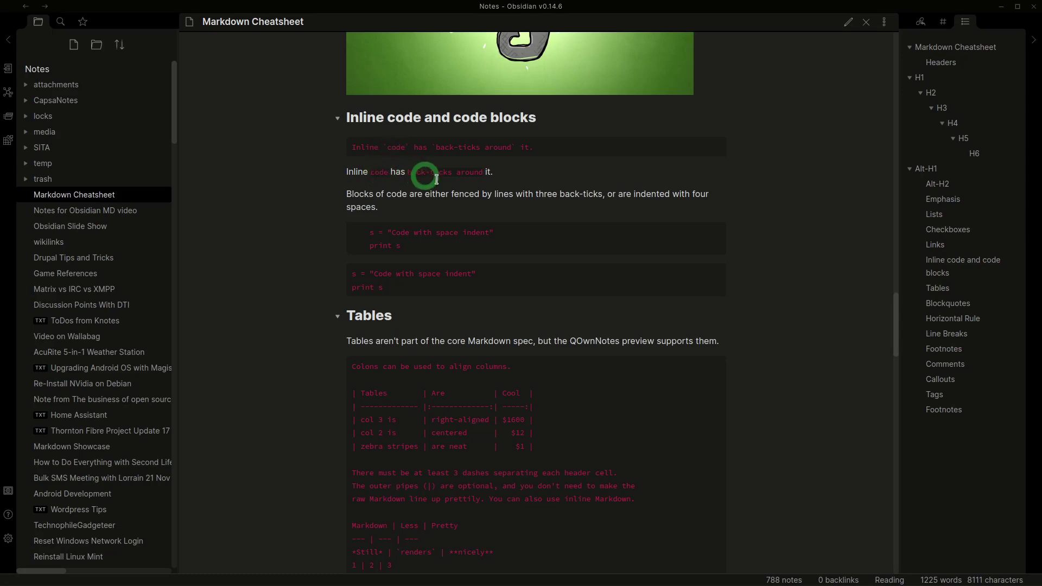
pyautogui.scroll(-1, 432, 216)
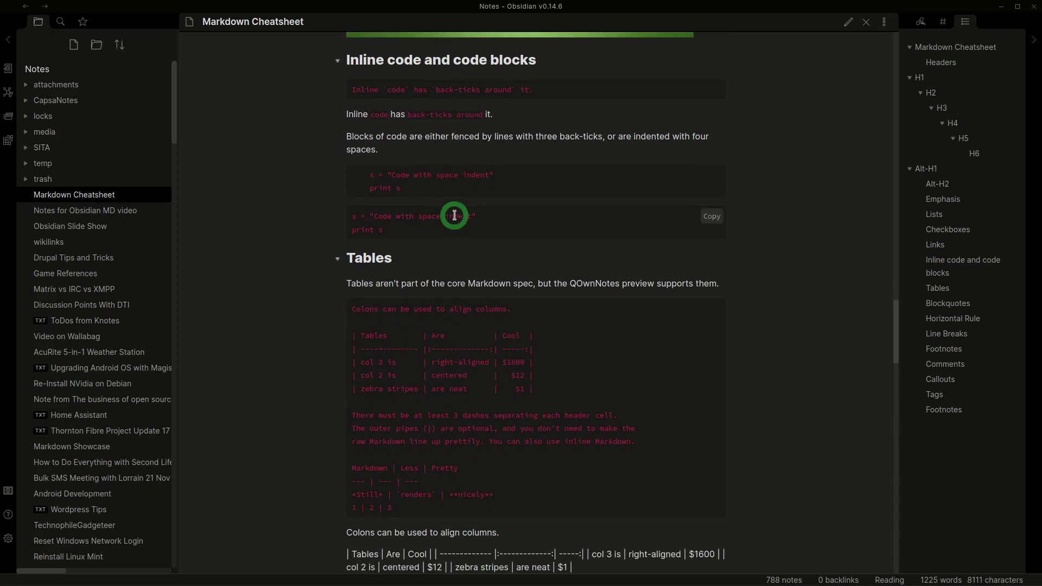
pyautogui.scroll(1, 454, 216)
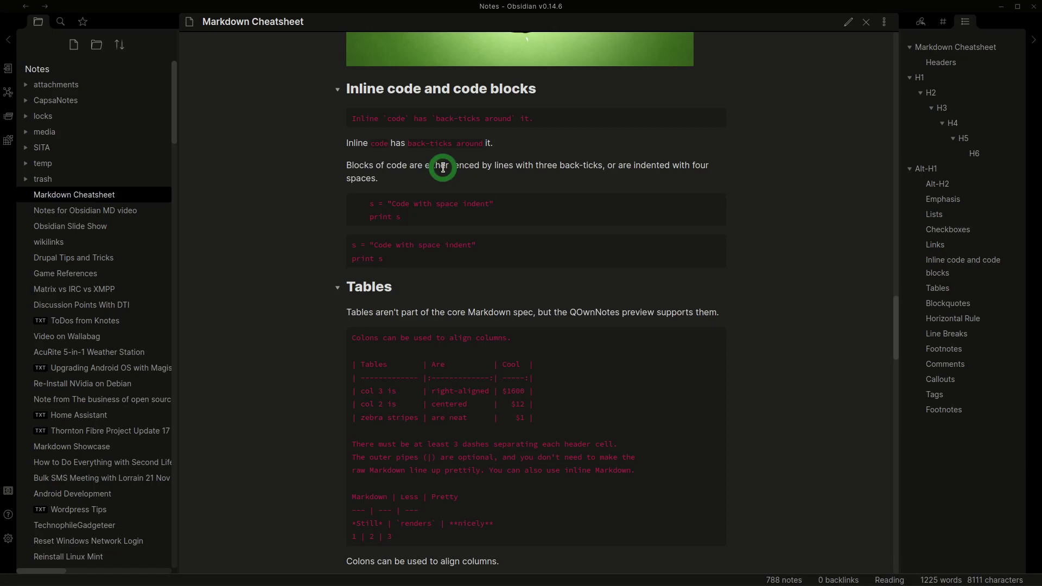
pyautogui.scroll(-4, 443, 167)
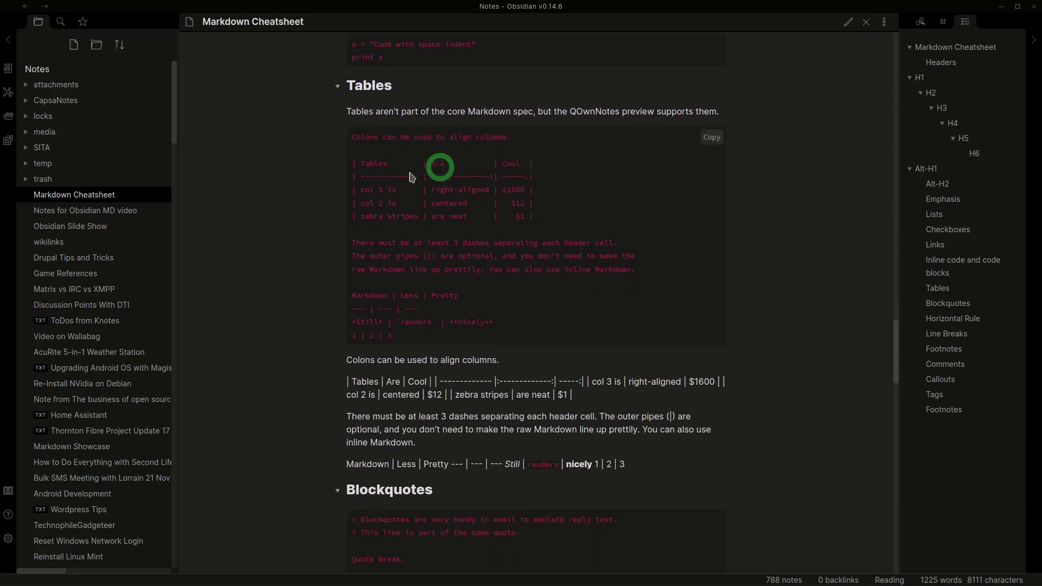
pyautogui.scroll(-1, 491, 182)
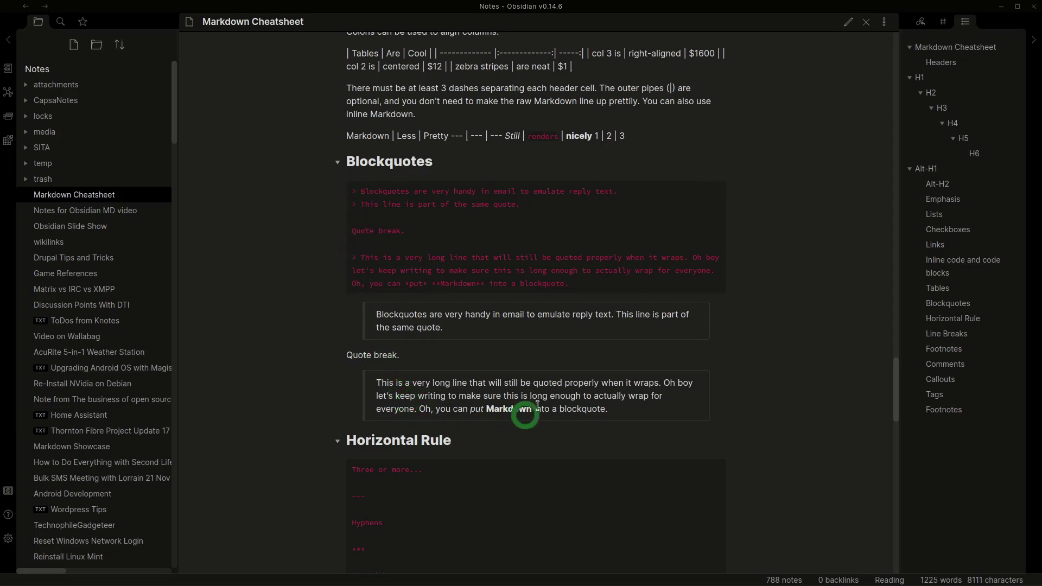
pyautogui.scroll(-5, 278, 376)
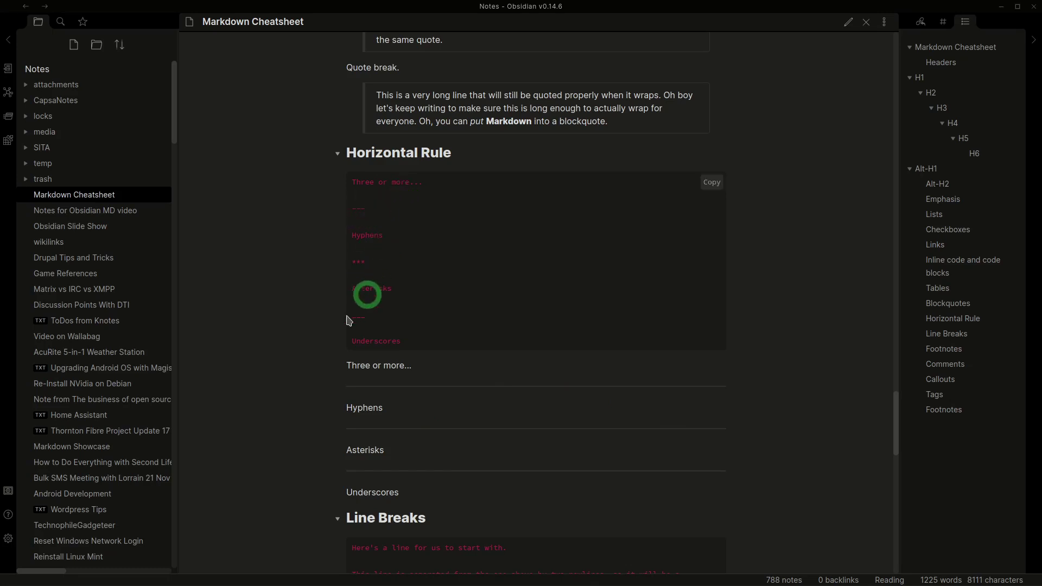
pyautogui.scroll(-5, 426, 380)
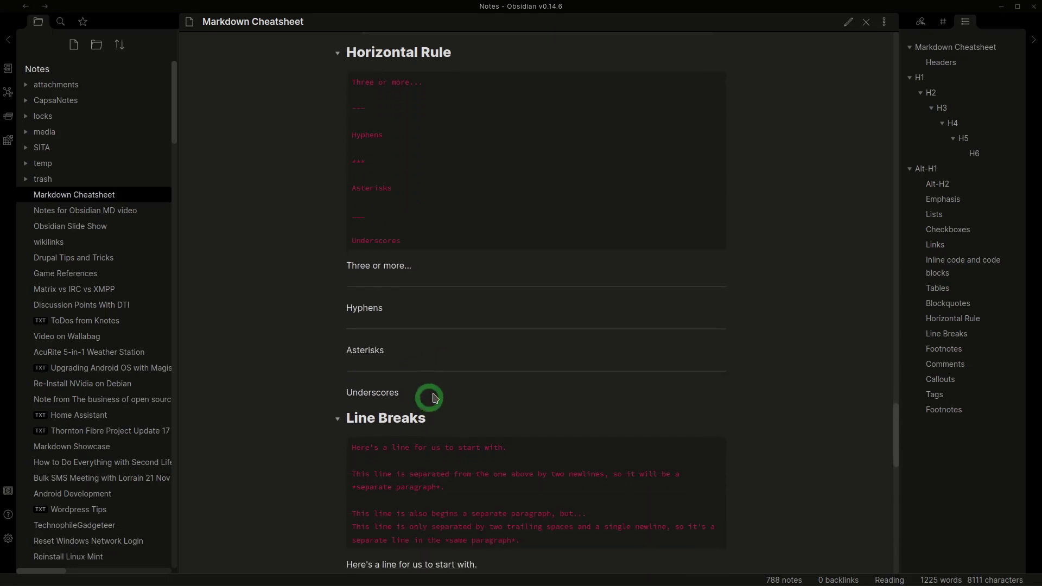
pyautogui.scroll(-2, 422, 366)
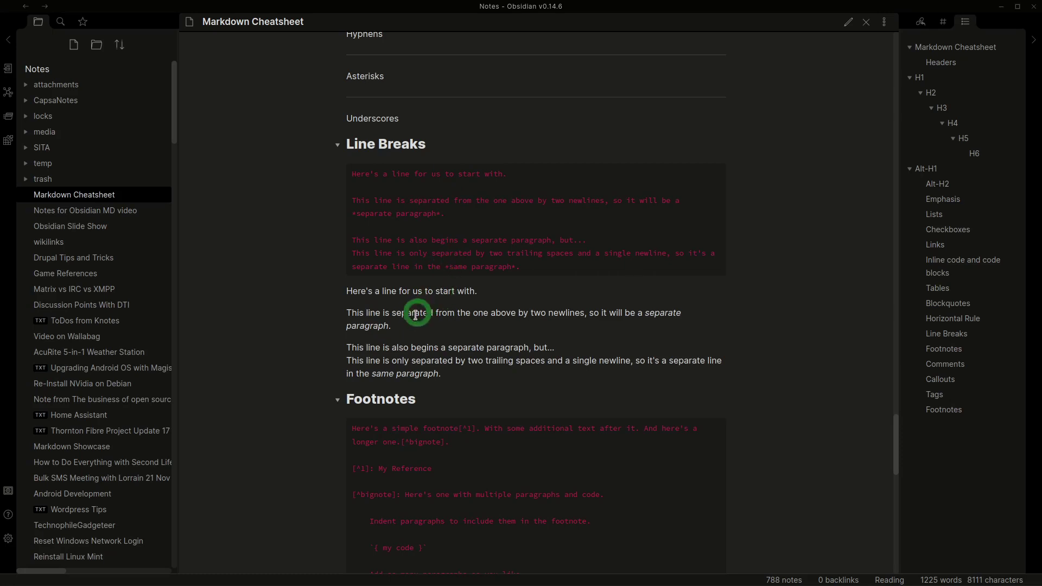
# - Follow the first rendered footnote link to its reference at the end of the note and return to its place in the text
pyautogui.scroll(-5, 415, 314)
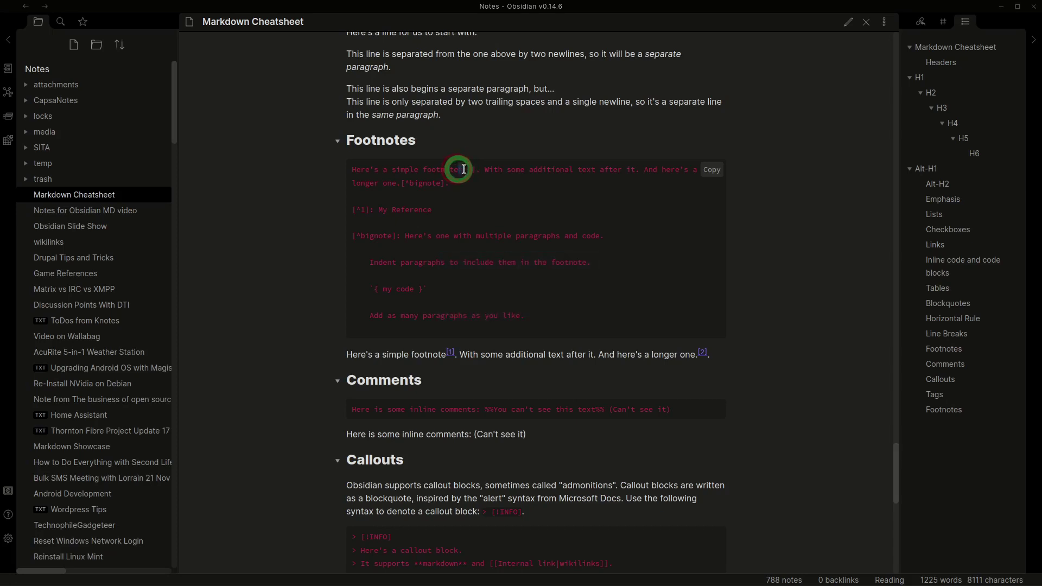
pyautogui.moveTo(457, 170); pyautogui.dragTo(478, 171)
pyautogui.click(449, 354)
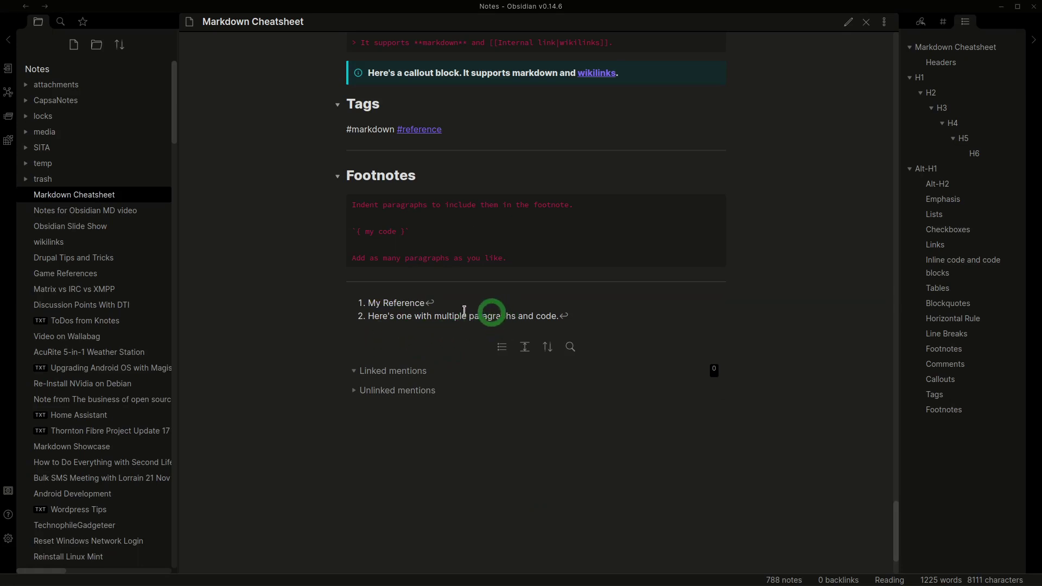
pyautogui.click(431, 304)
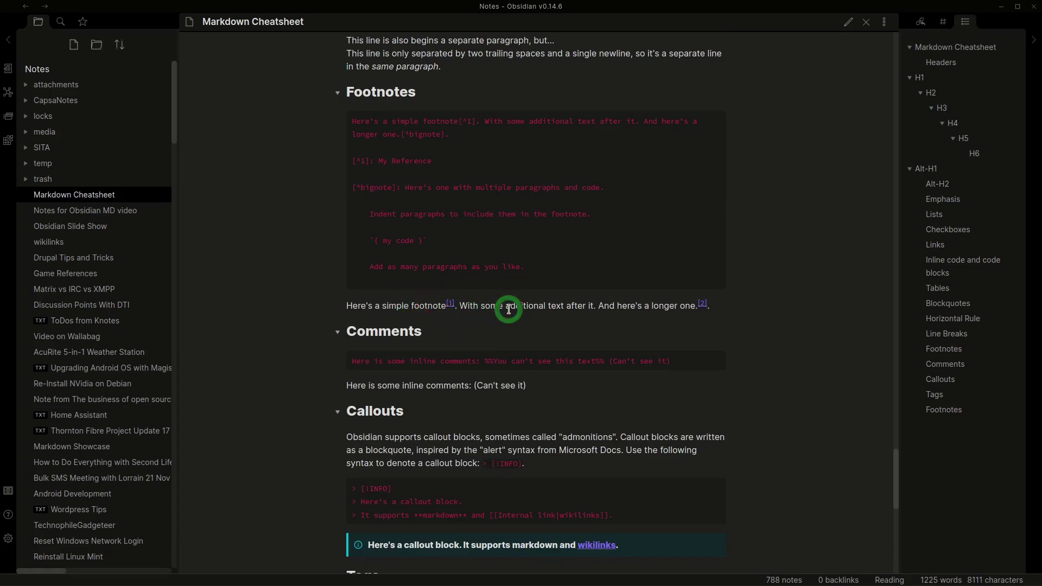
# - Examine the inline comment and callout examples alongside their rendered results
pyautogui.scroll(-2, 509, 309)
pyautogui.scroll(1, 518, 270)
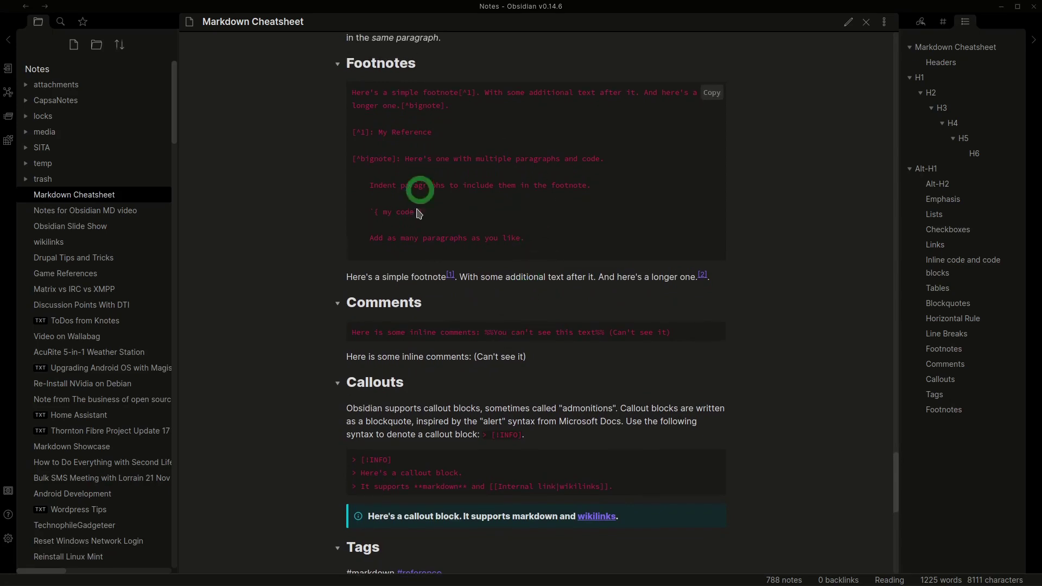
pyautogui.scroll(-3, 461, 282)
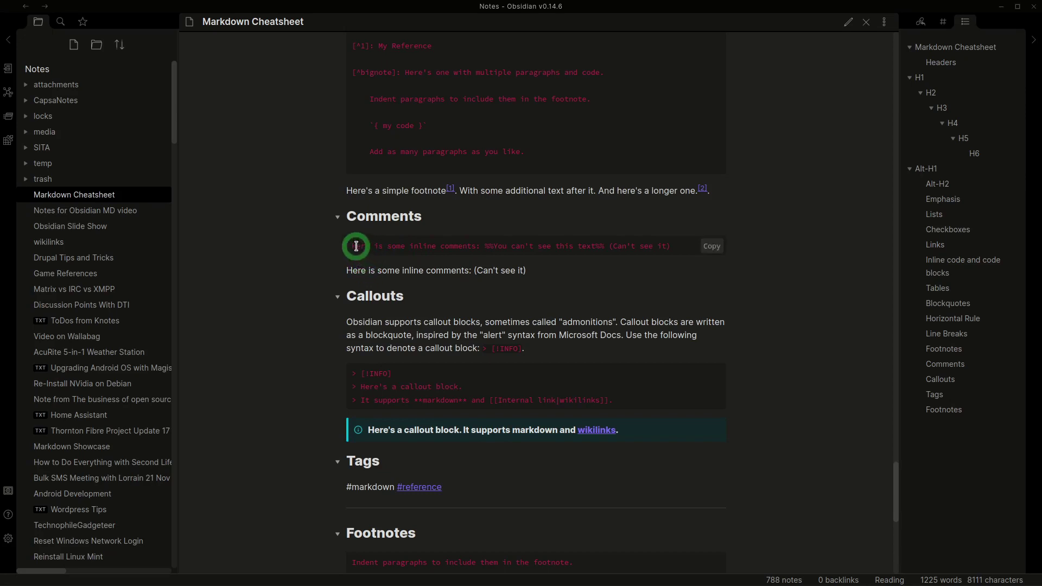
# - Compare how the cheatsheet's inline comment example renders in reading view and in Live Preview, returning to reading view
pyautogui.moveTo(356, 246); pyautogui.dragTo(673, 249)
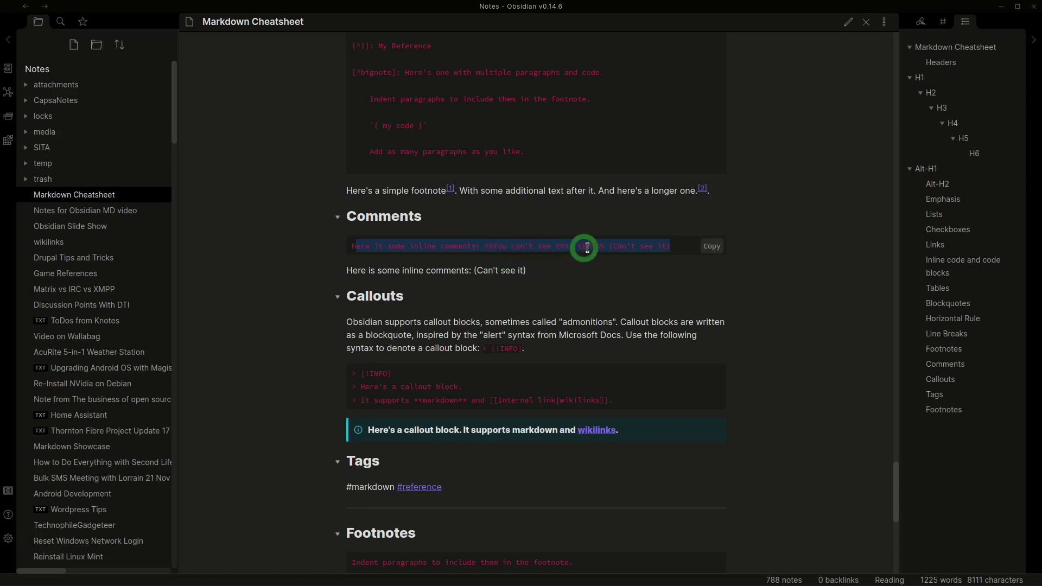
pyautogui.click(448, 271)
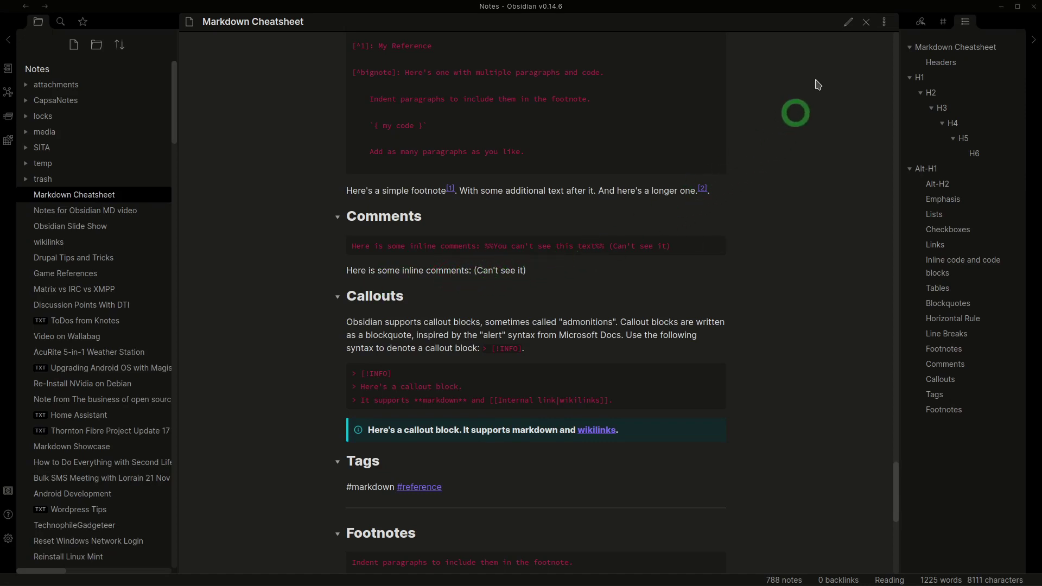
pyautogui.click(850, 25)
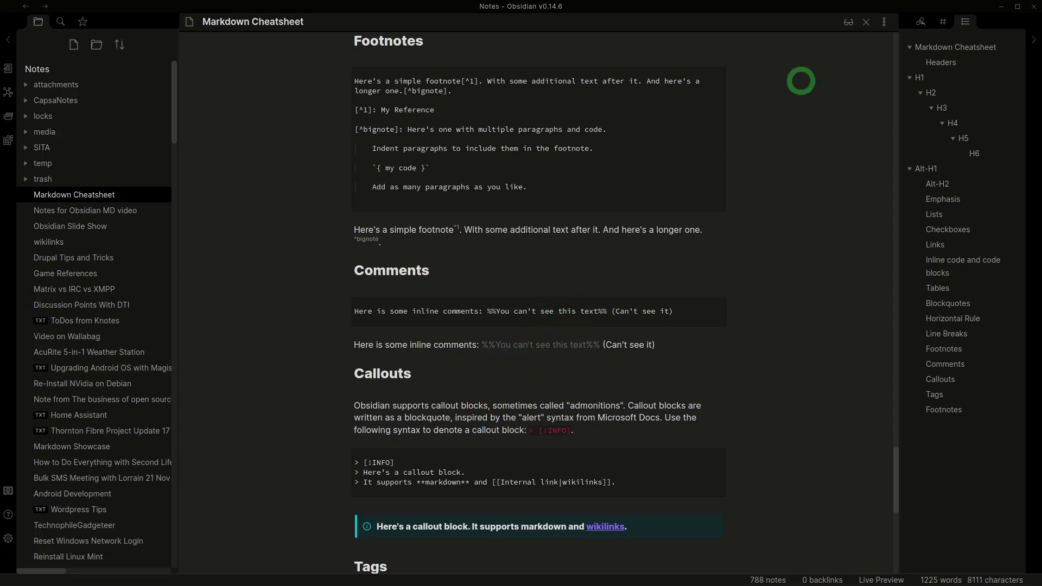
pyautogui.click(848, 24)
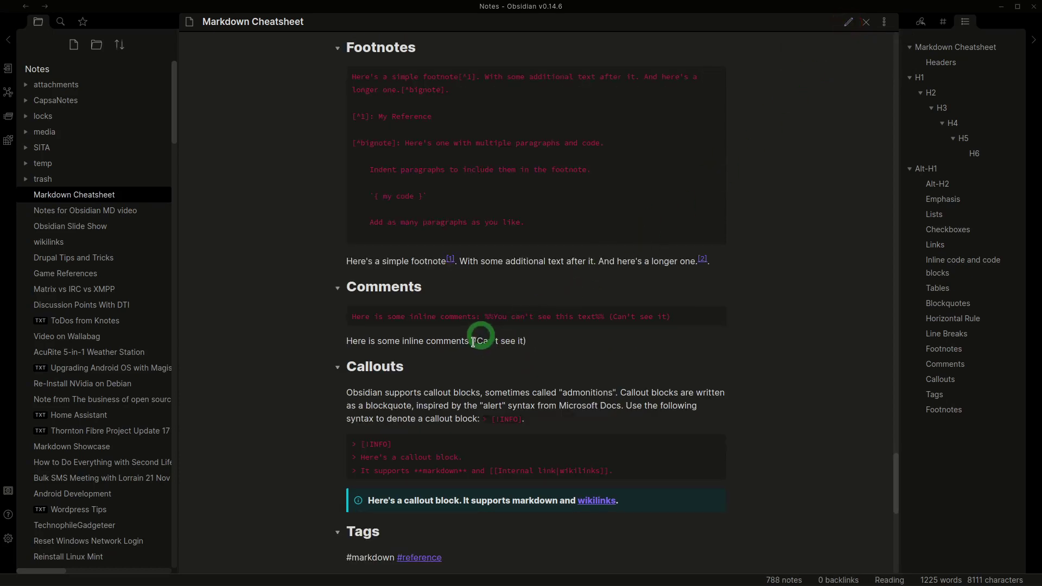
# - Examine the Markdown syntax of the [!INFO] callout block example, briefly highlighting its code
pyautogui.scroll(-5, 477, 347)
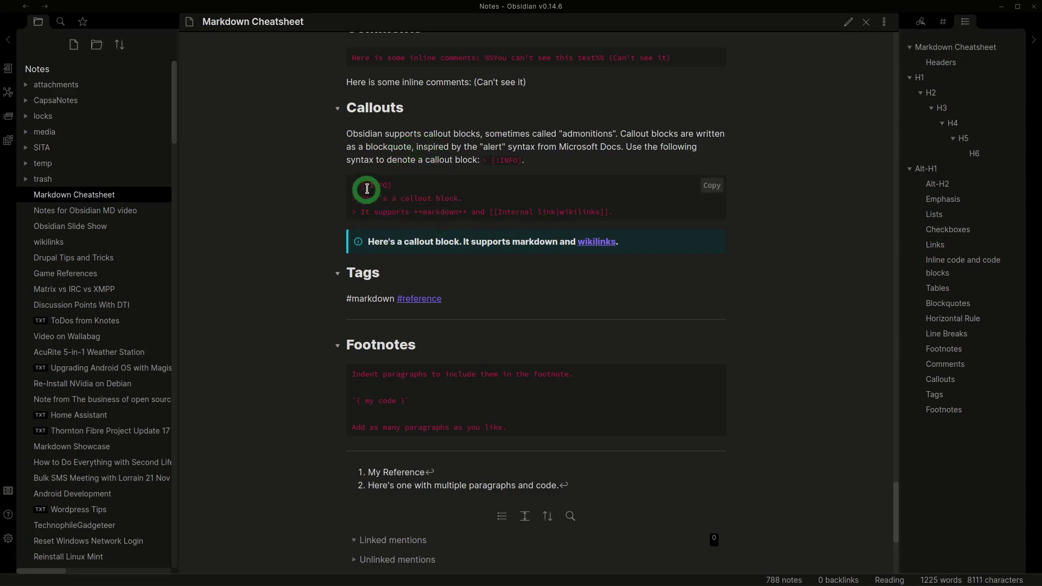
pyautogui.moveTo(352, 185); pyautogui.dragTo(583, 229)
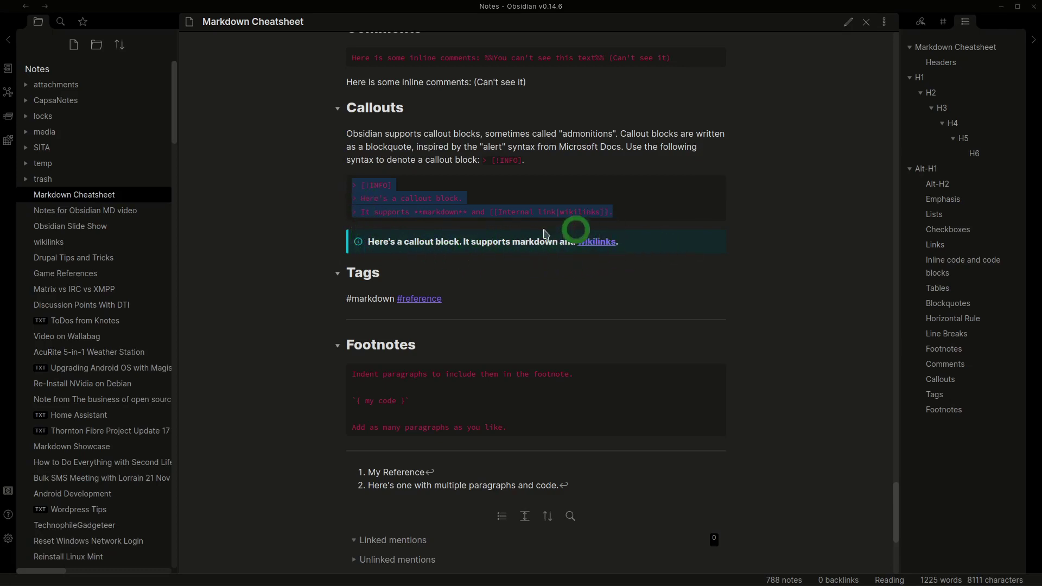
pyautogui.click(402, 210)
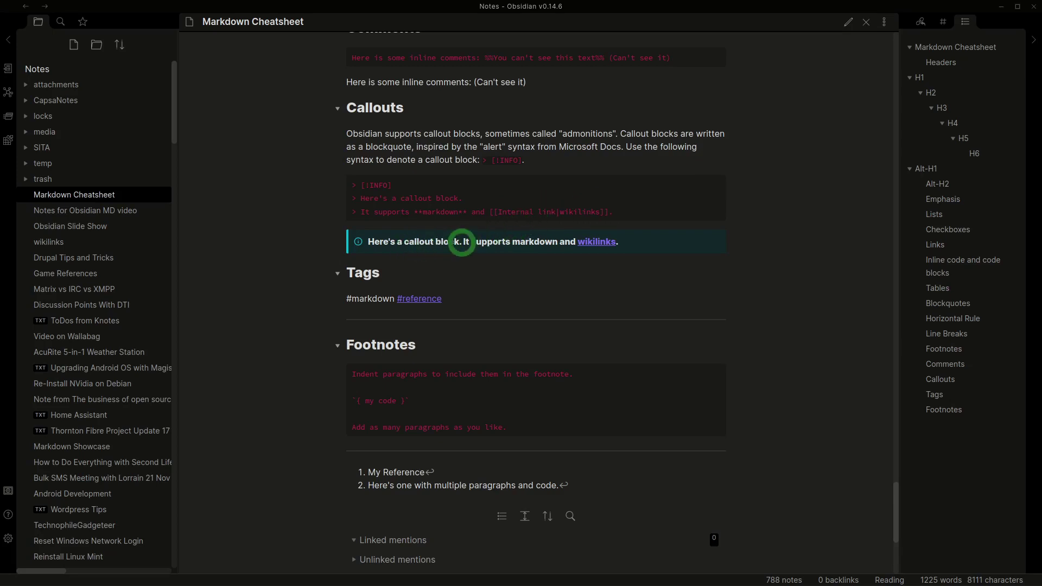
# - Preview the note behind the callout's wikilinks link without opening it, reading through its sections on files, headings and following links
pyautogui.moveTo(588, 250)
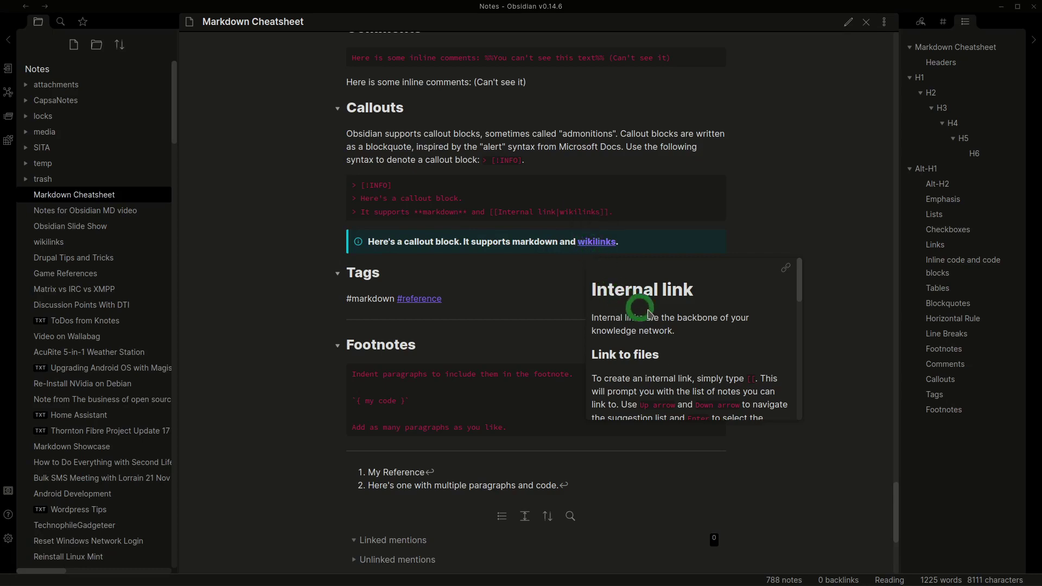
pyautogui.scroll(-4, 649, 314)
pyautogui.scroll(-6, 650, 314)
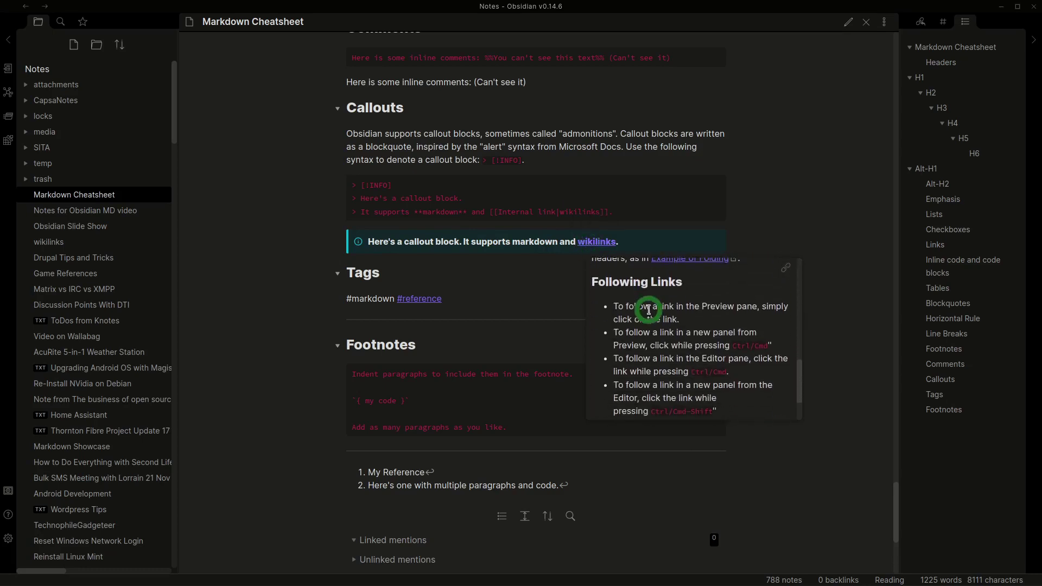
pyautogui.scroll(10, 650, 314)
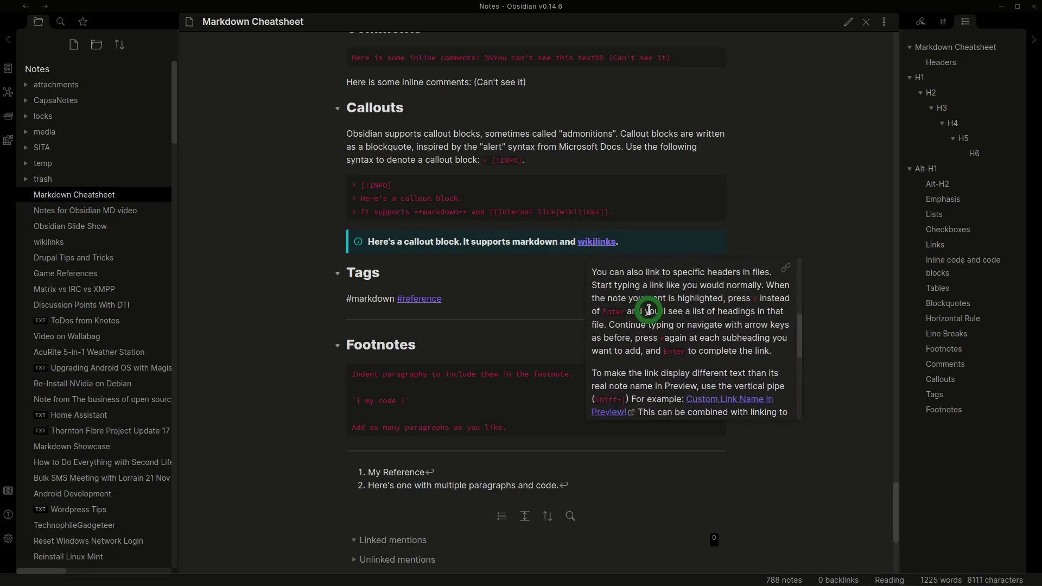
pyautogui.scroll(1, 649, 310)
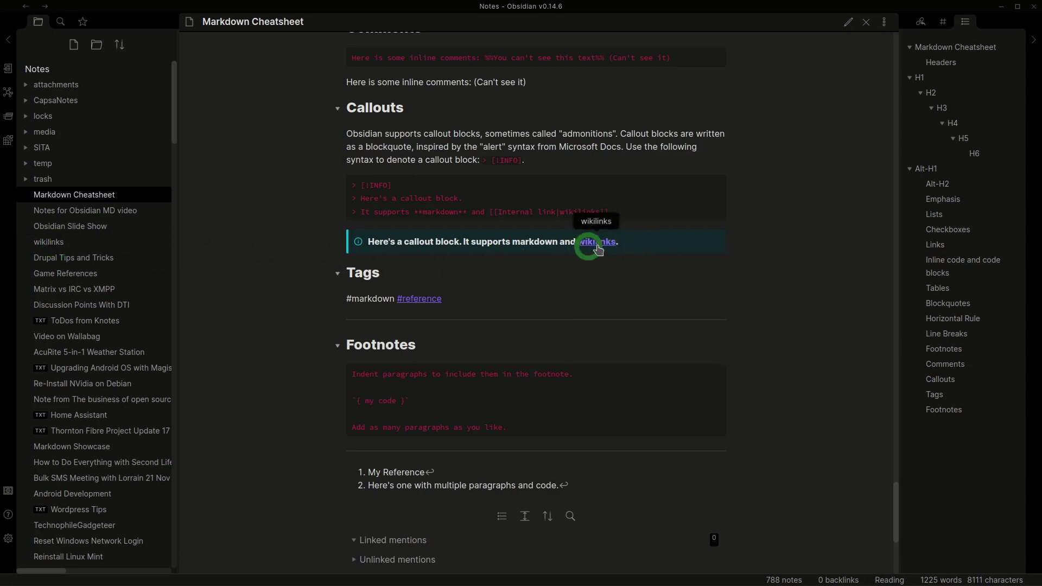
pyautogui.scroll(-5, 632, 293)
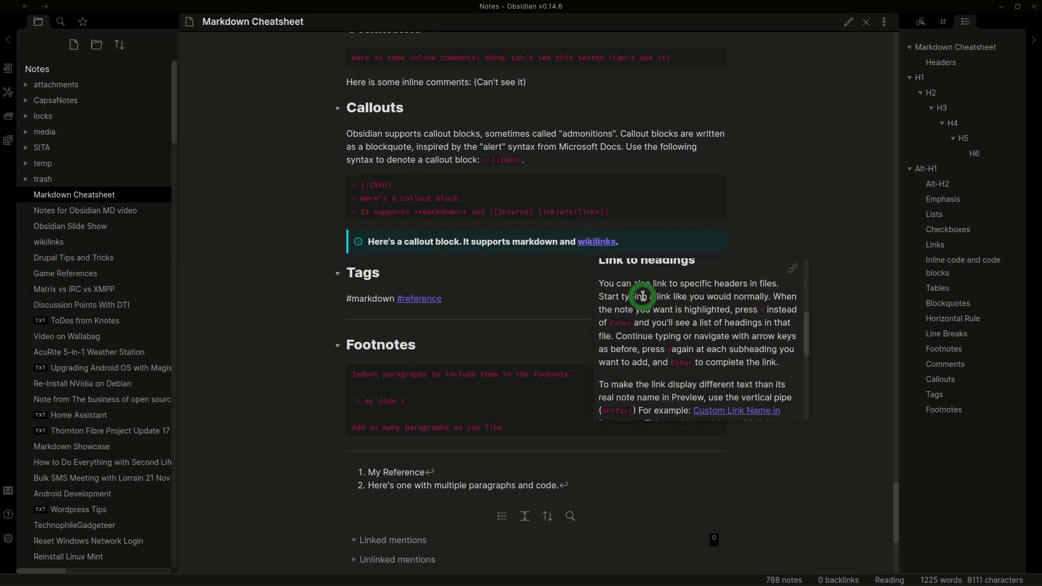
pyautogui.scroll(-6, 642, 296)
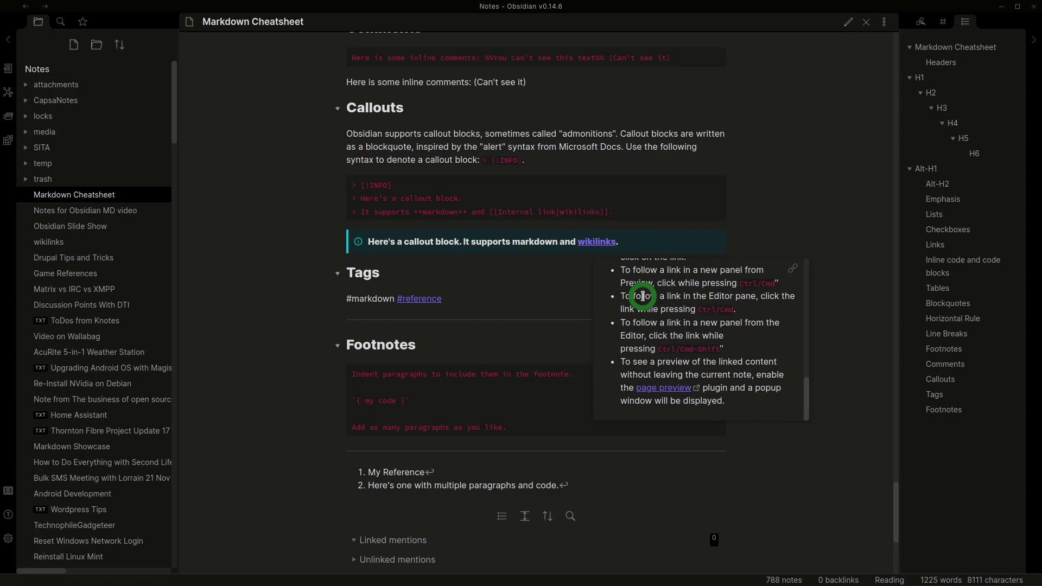
pyautogui.scroll(4, 643, 295)
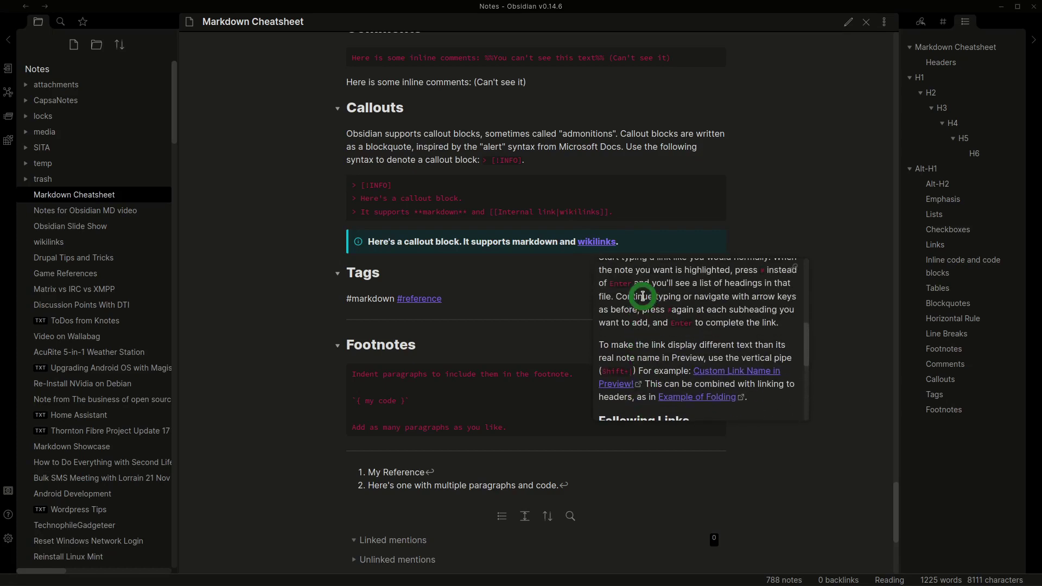
pyautogui.scroll(7, 643, 295)
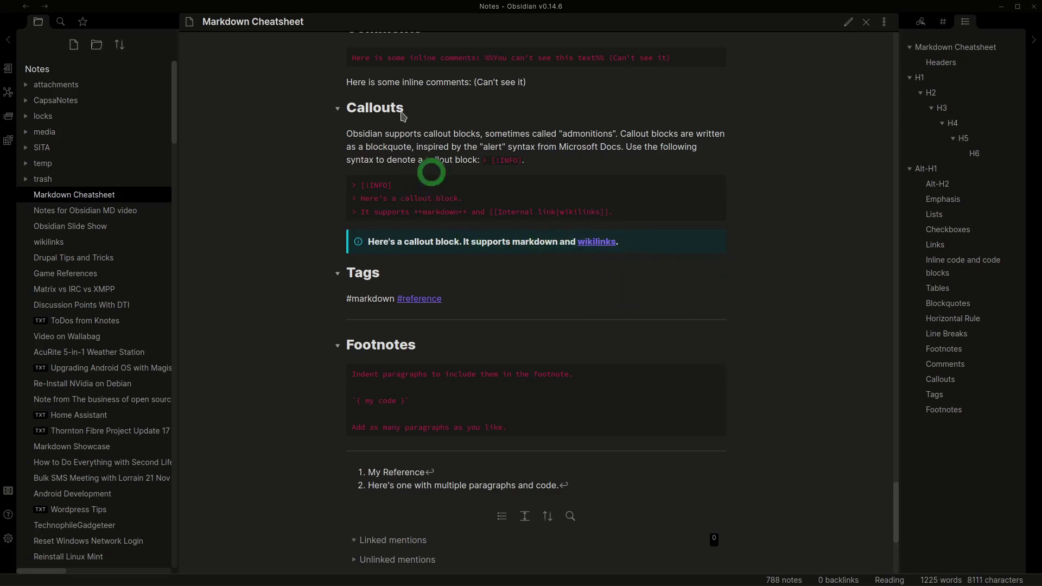
# - Switch the note to Live Preview and remove the backslash before #markdown under Tags so it becomes a real tag
pyautogui.scroll(-1, 602, 291)
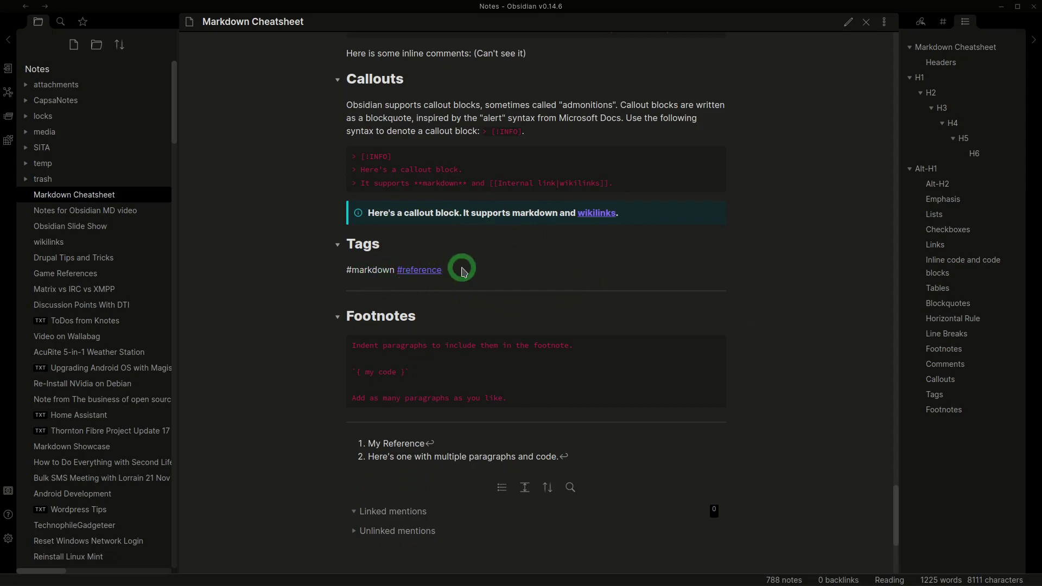
pyautogui.click(850, 25)
pyautogui.click(465, 329)
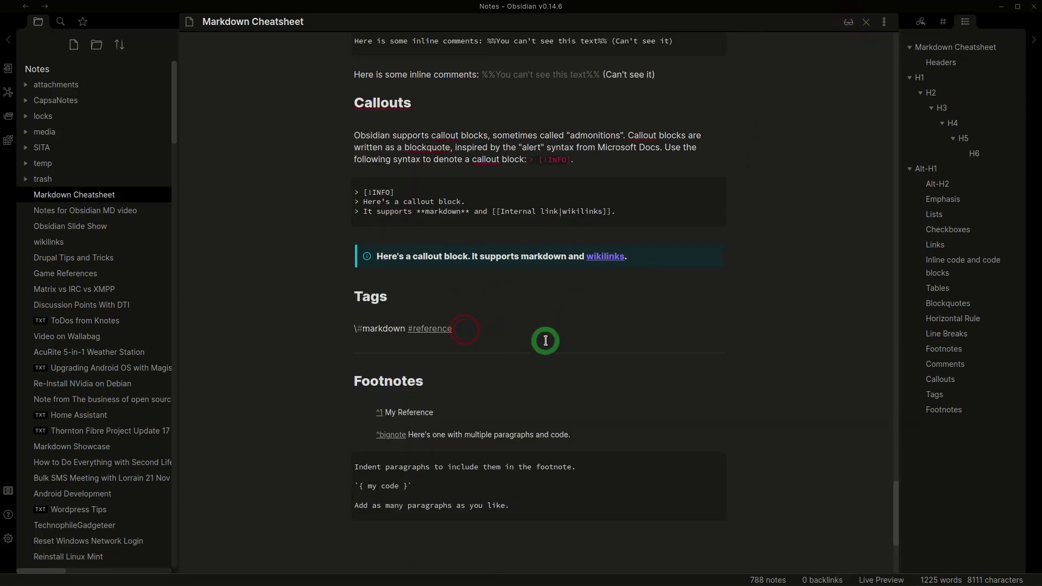
pyautogui.click(355, 330)
pyautogui.press('Delete')
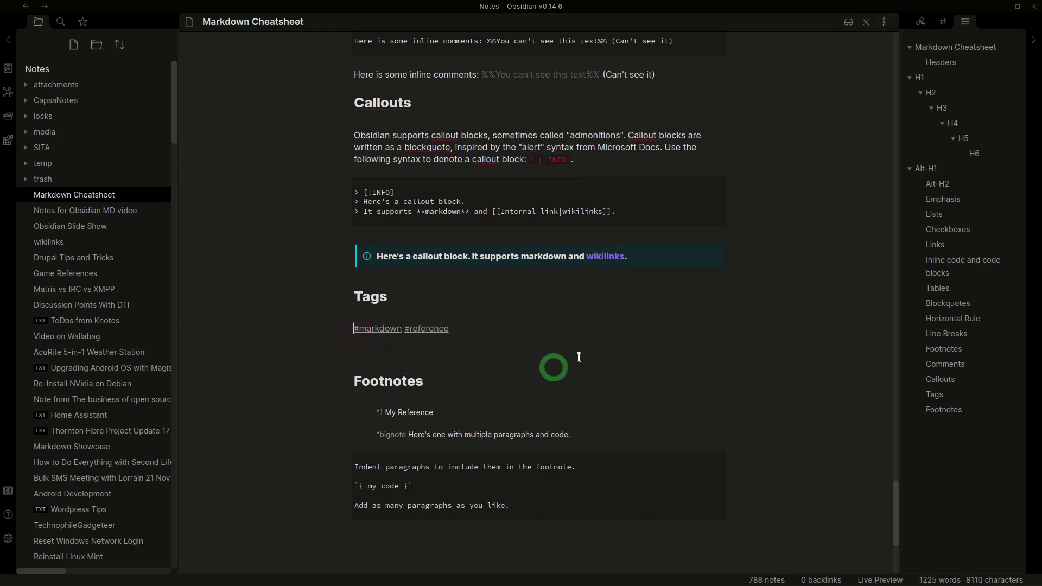
# - Begin a new tag after #reference and browse the suggested existing tags
pyautogui.click(517, 328)
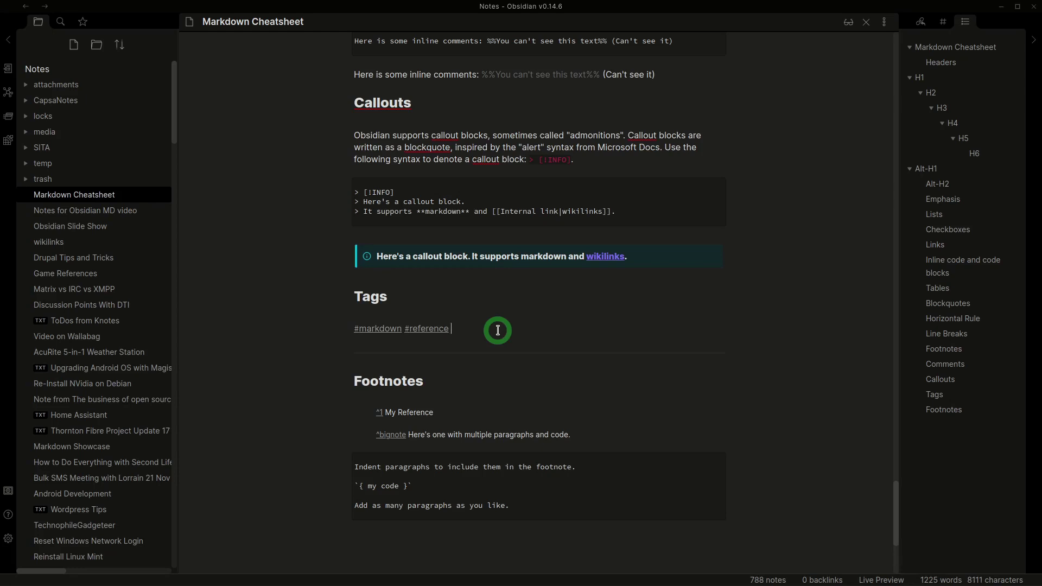
pyautogui.write('#')
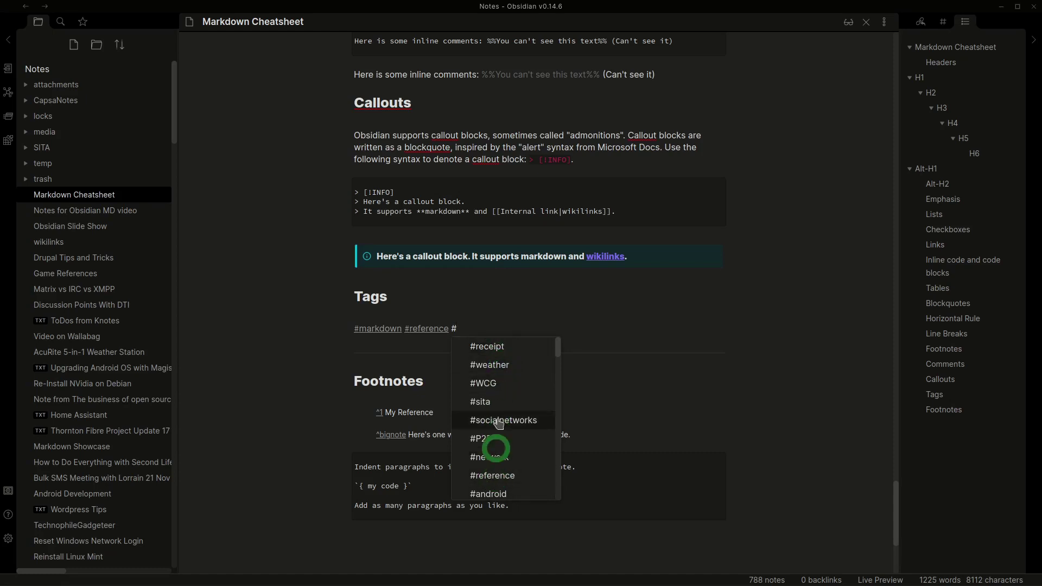
pyautogui.scroll(-5, 497, 429)
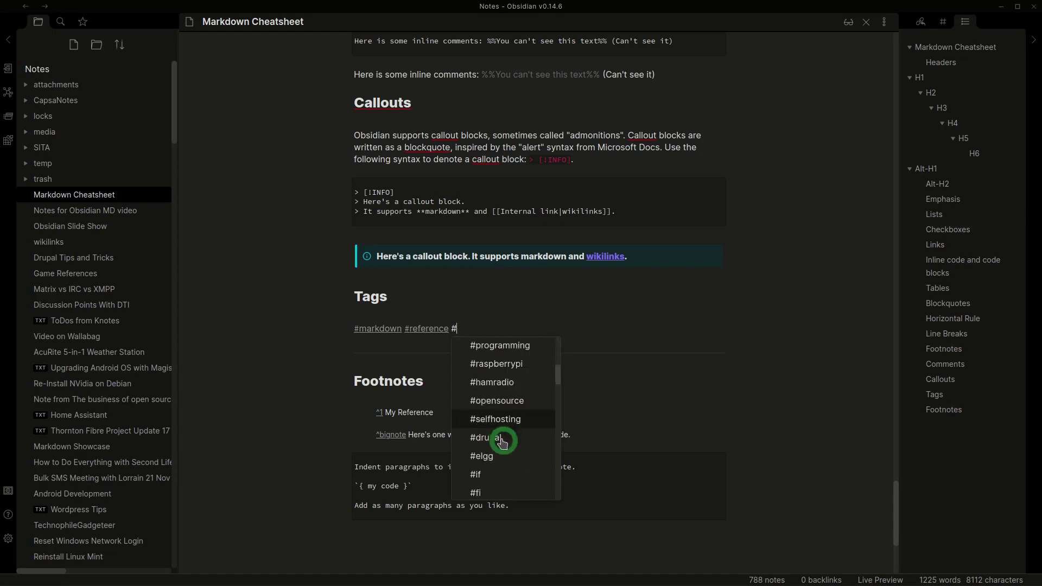
pyautogui.scroll(5, 499, 437)
pyautogui.scroll(-5, 498, 437)
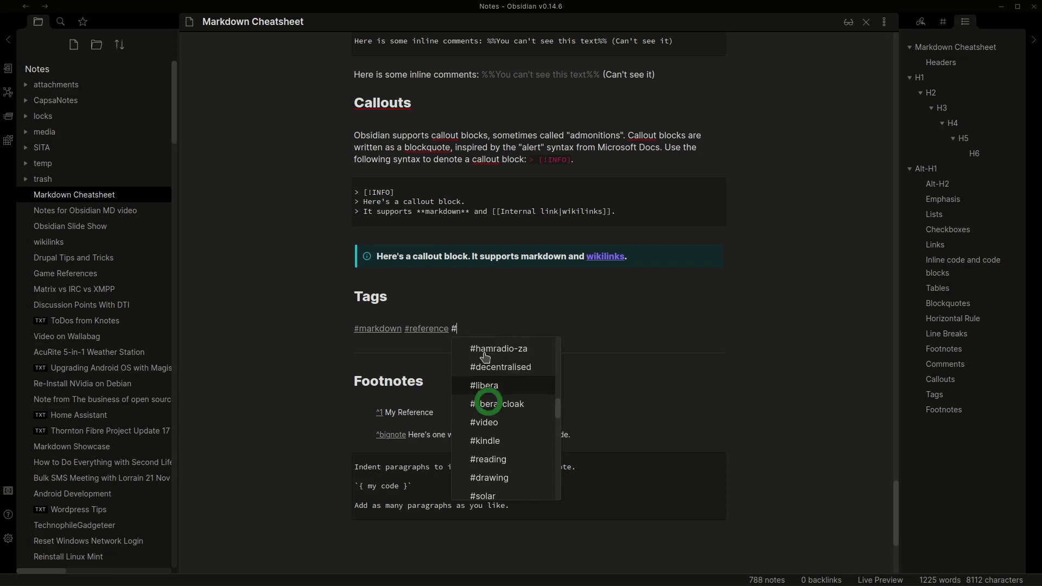
# - Try narrowing the tag suggestions with "tec", then remove the unfinished tag
pyautogui.click(472, 325)
pyautogui.write('tech')
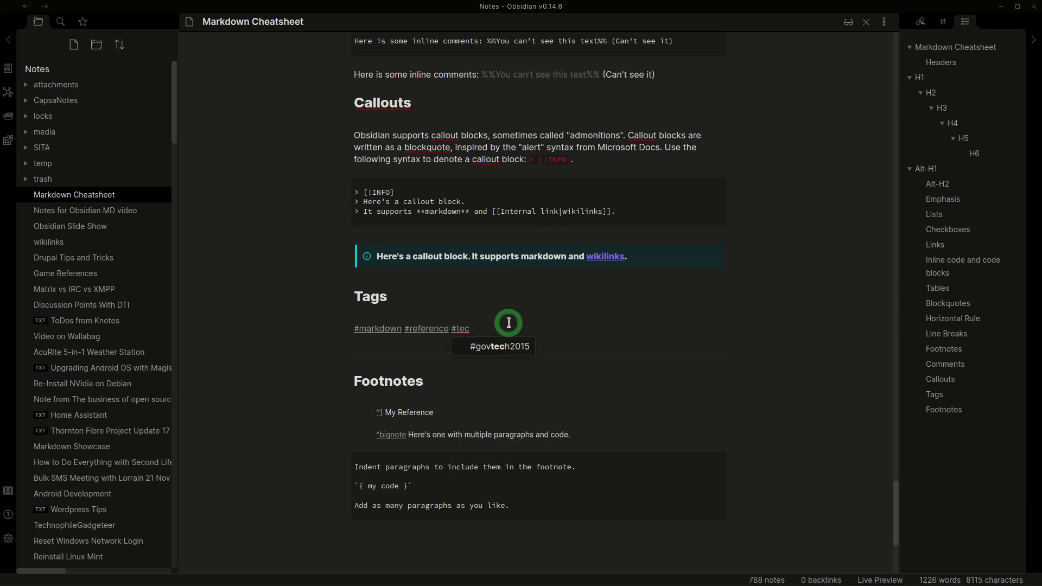
pyautogui.press('BackSpace')
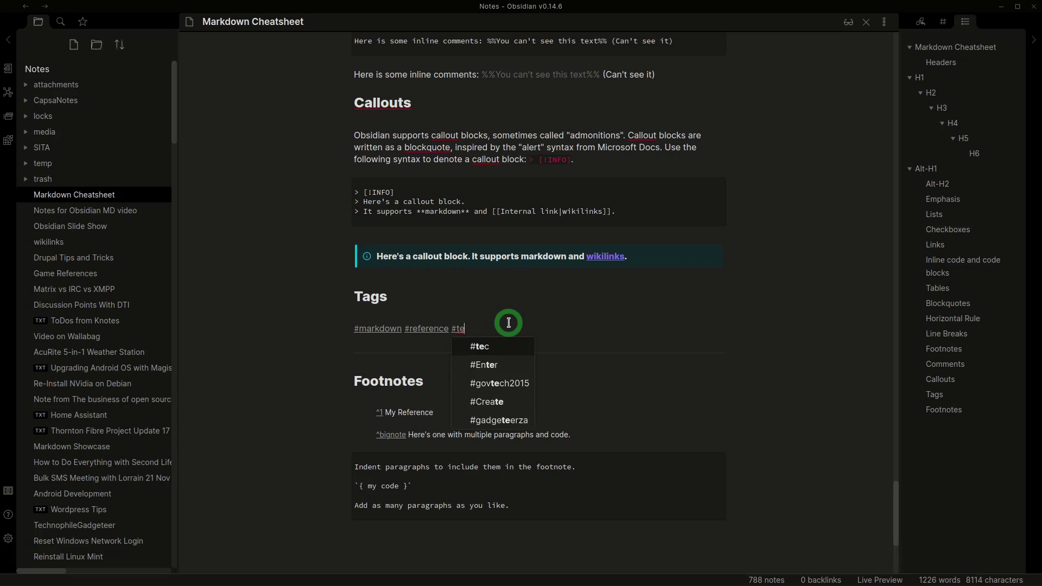
pyautogui.press('BackSpace')
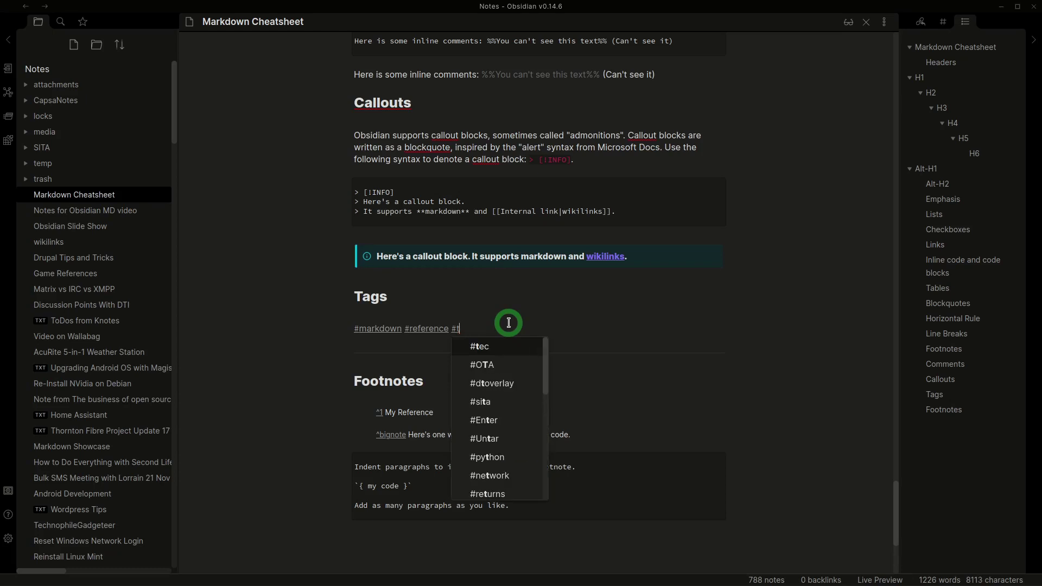
pyautogui.press('BackSpace')
pyautogui.press('BackSpace')
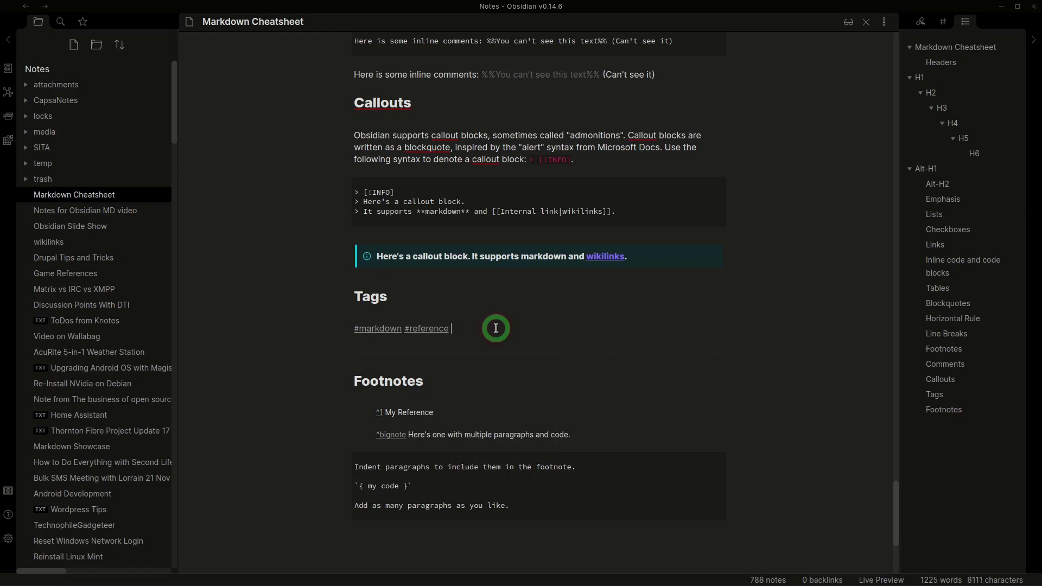
# - Inspect the linked mentions at the end of the cheatsheet and expand its unlinked mentions
pyautogui.scroll(-2, 535, 361)
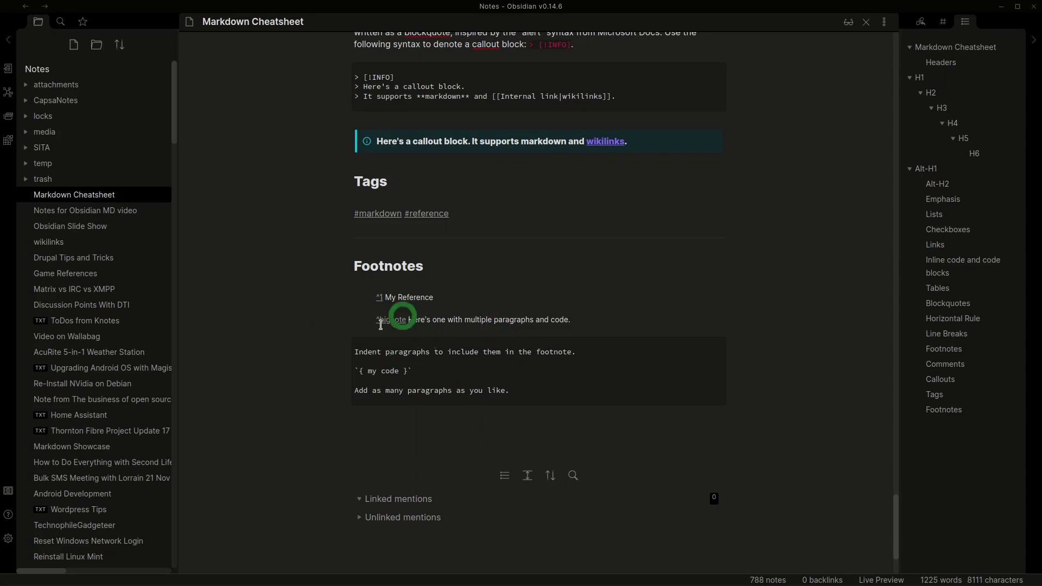
pyautogui.scroll(-1, 416, 374)
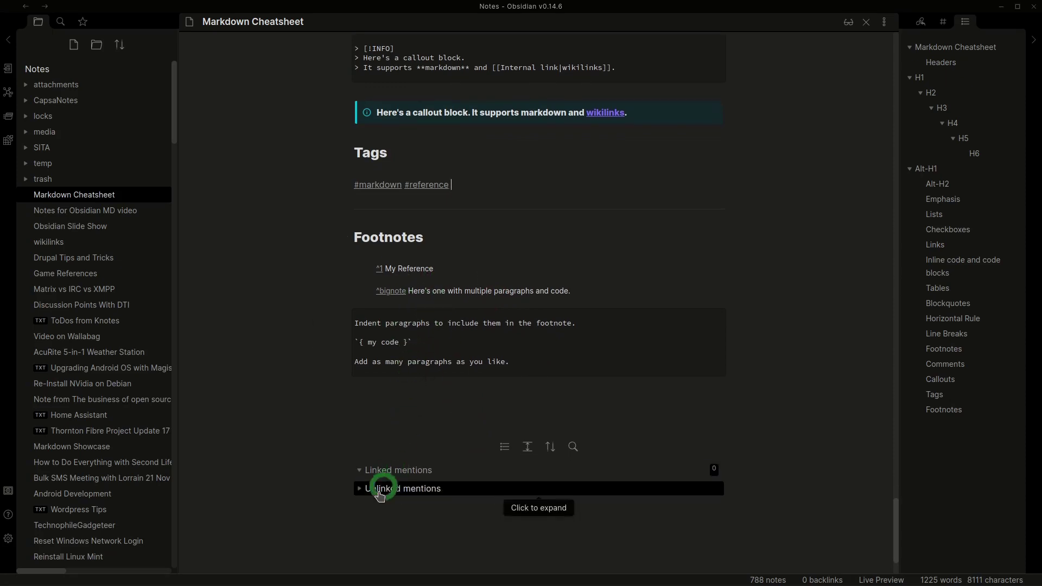
pyautogui.click(361, 490)
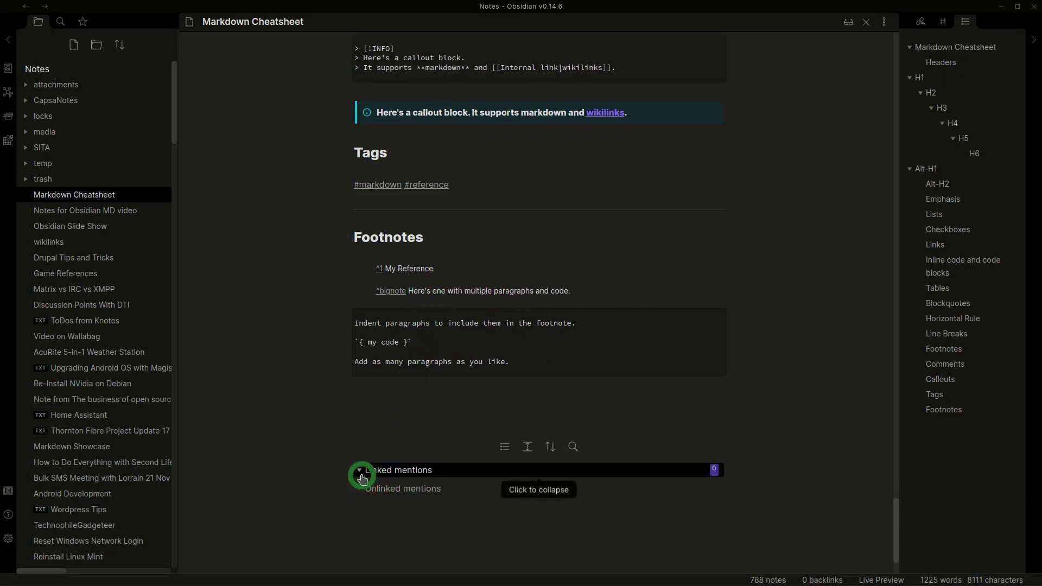
pyautogui.click(361, 472)
pyautogui.click(361, 472)
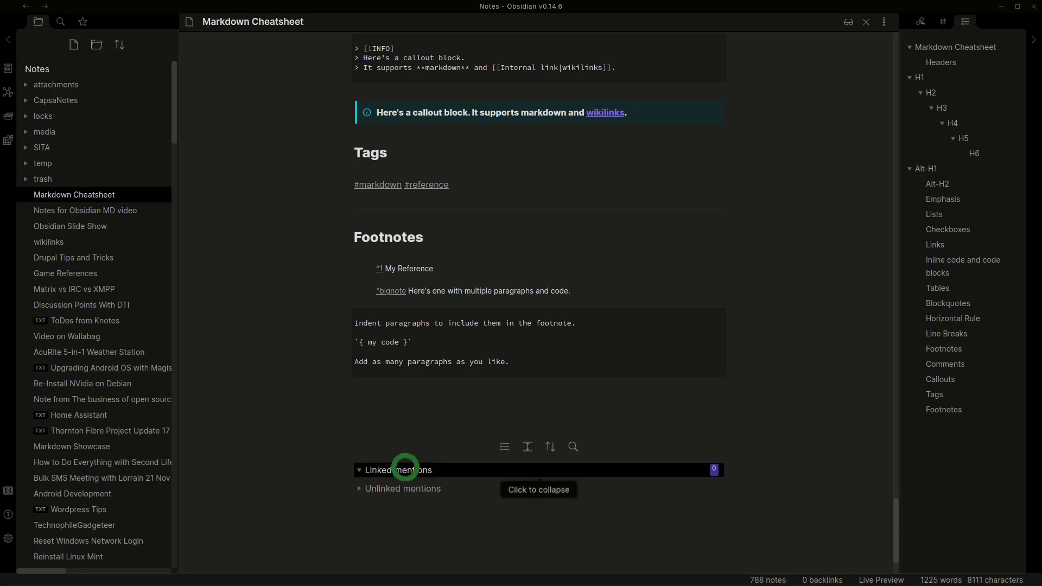
pyautogui.click(363, 490)
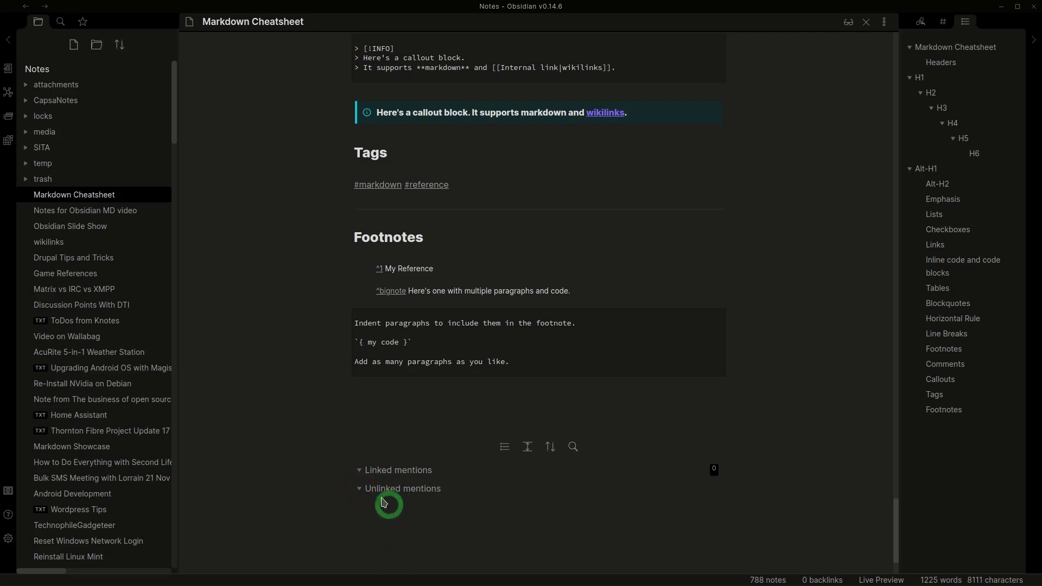
# - Browse the vault's note list and open the Game References note
pyautogui.scroll(1, 321, 348)
pyautogui.scroll(5, 321, 347)
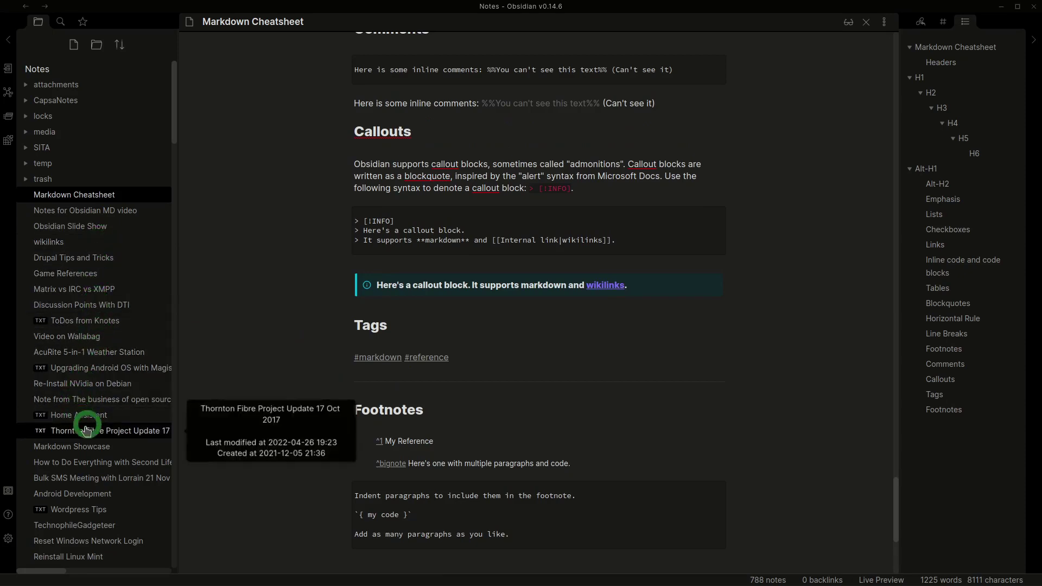
pyautogui.scroll(-5, 92, 466)
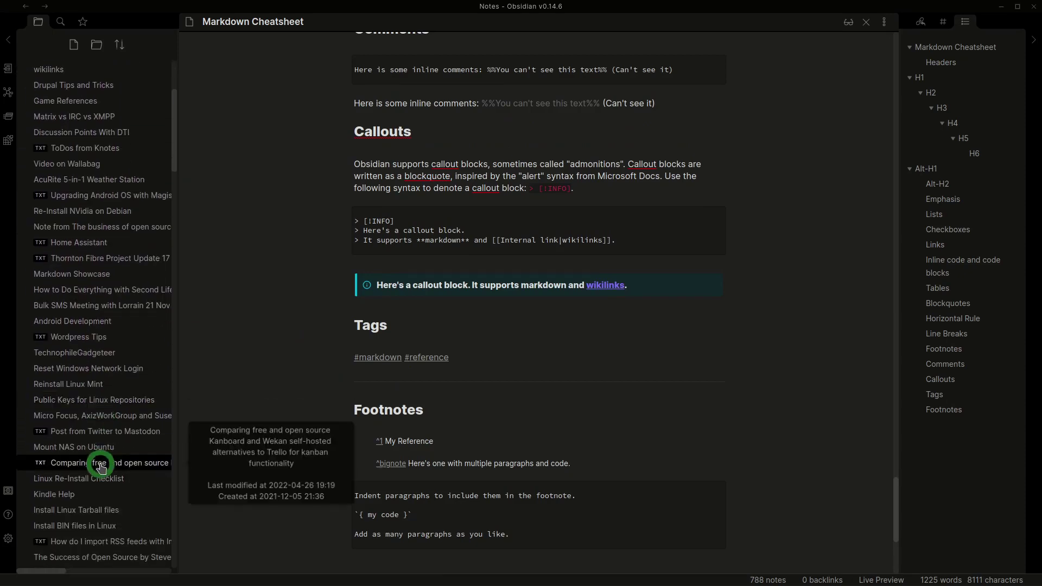
pyautogui.scroll(5, 97, 458)
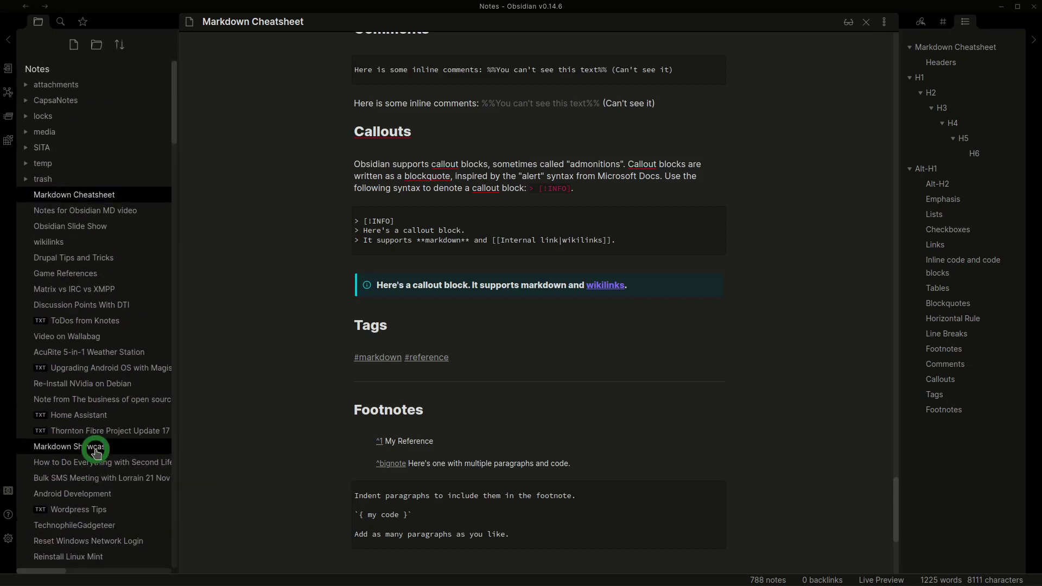
pyautogui.click(74, 275)
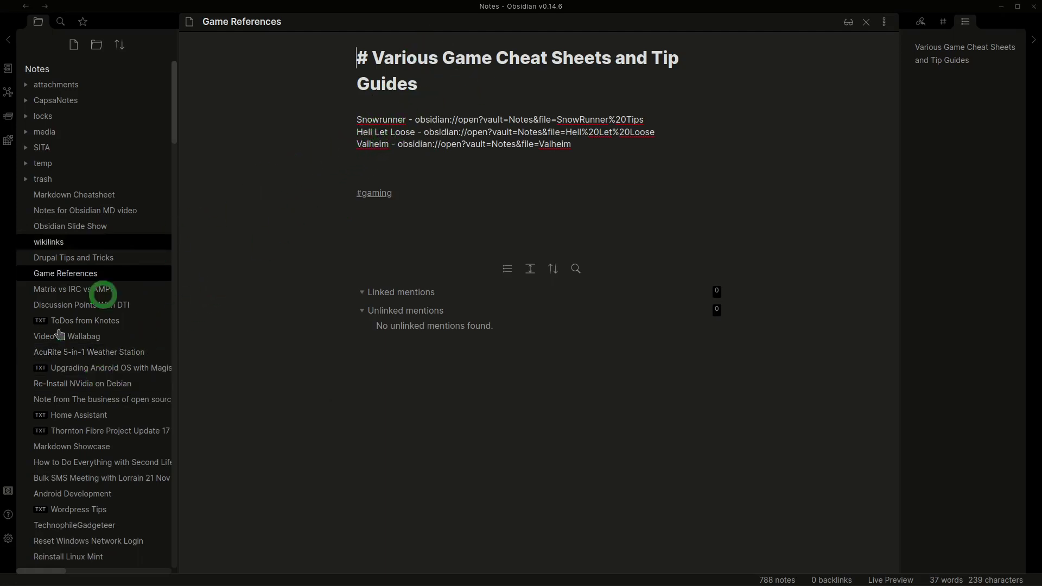
# - Browse the rest of the vault's note list and review the notes matched by the tag:#gaming search
pyautogui.scroll(-8, 87, 285)
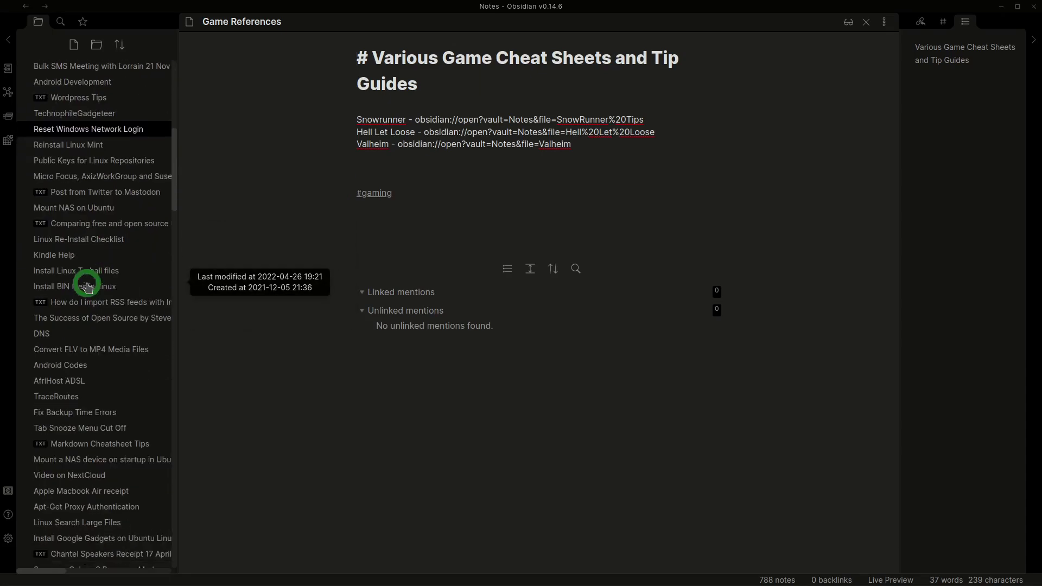
pyautogui.scroll(-10, 87, 286)
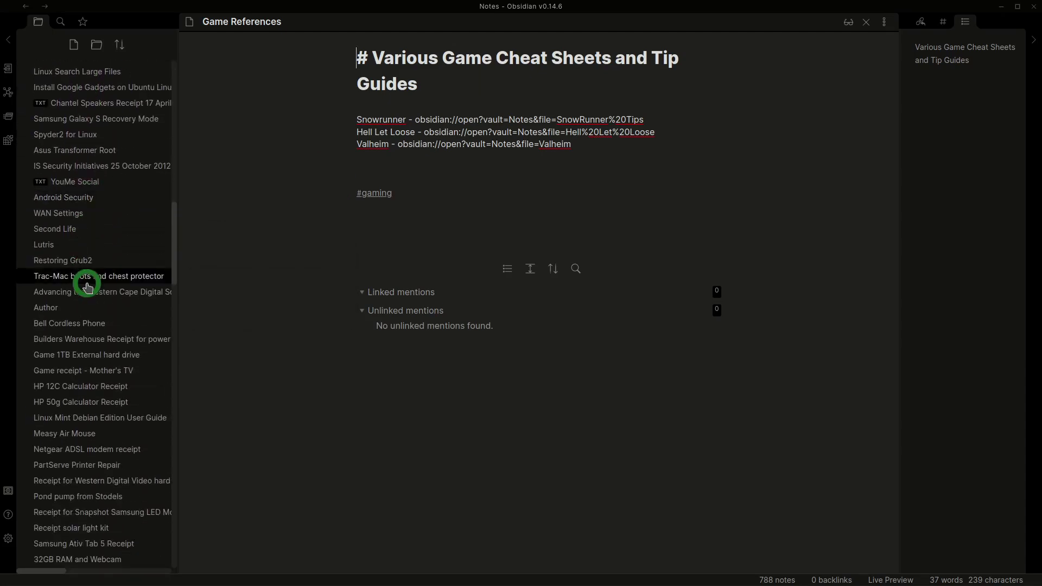
pyautogui.scroll(-10, 87, 285)
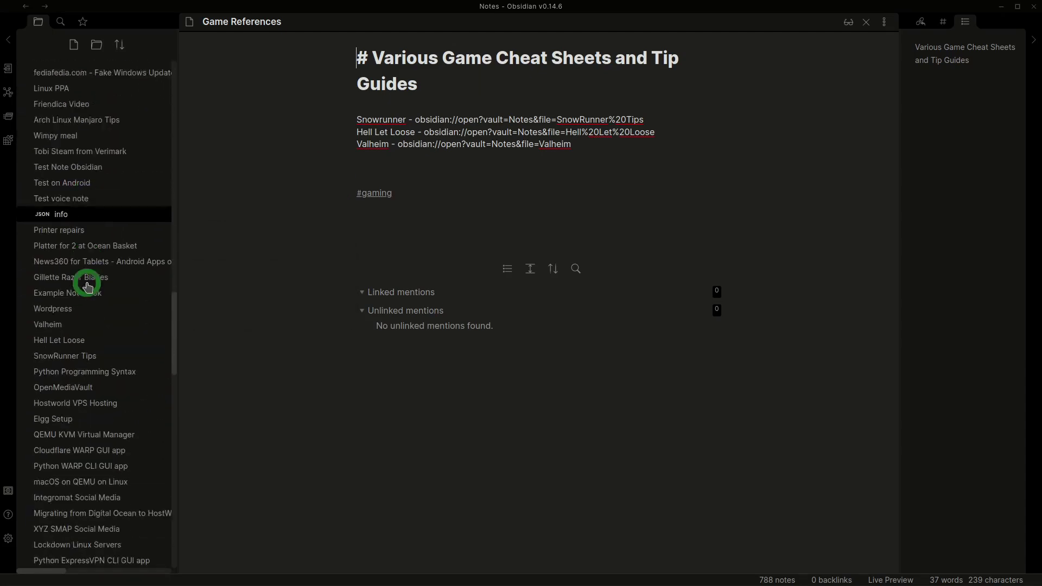
pyautogui.scroll(-10, 87, 286)
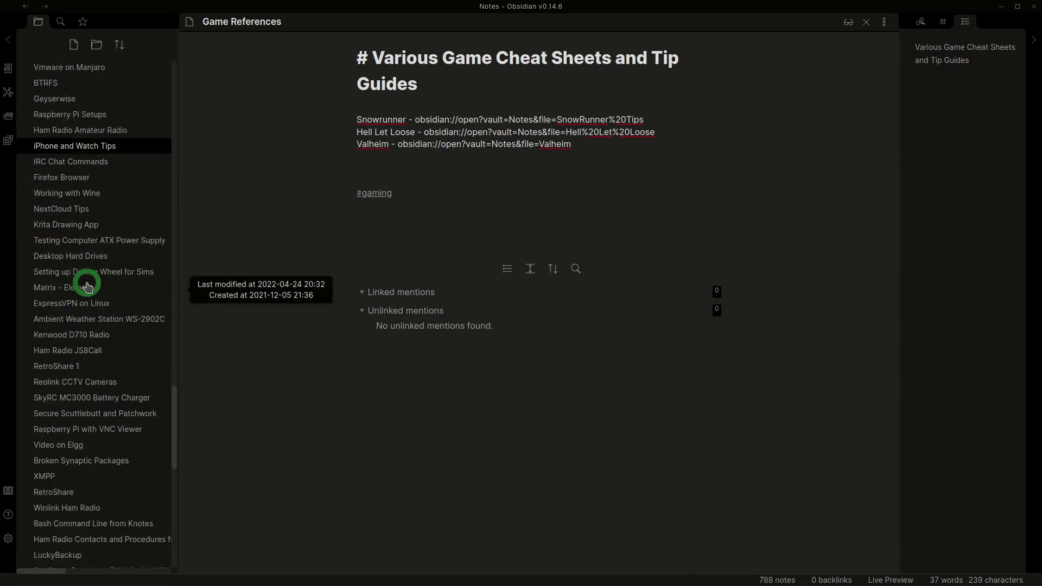
pyautogui.scroll(3, 87, 286)
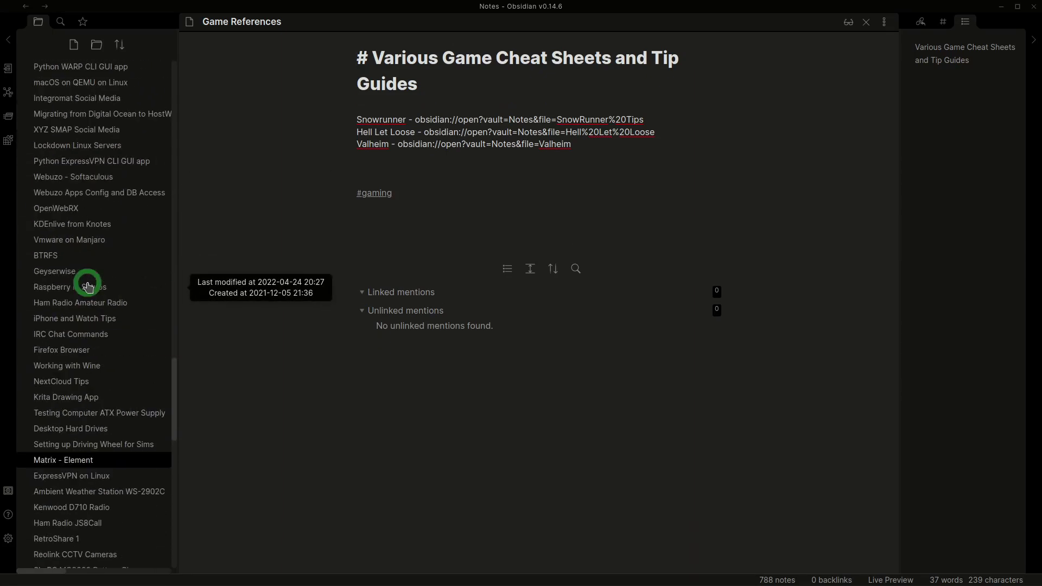
pyautogui.click(59, 23)
pyautogui.click(101, 70)
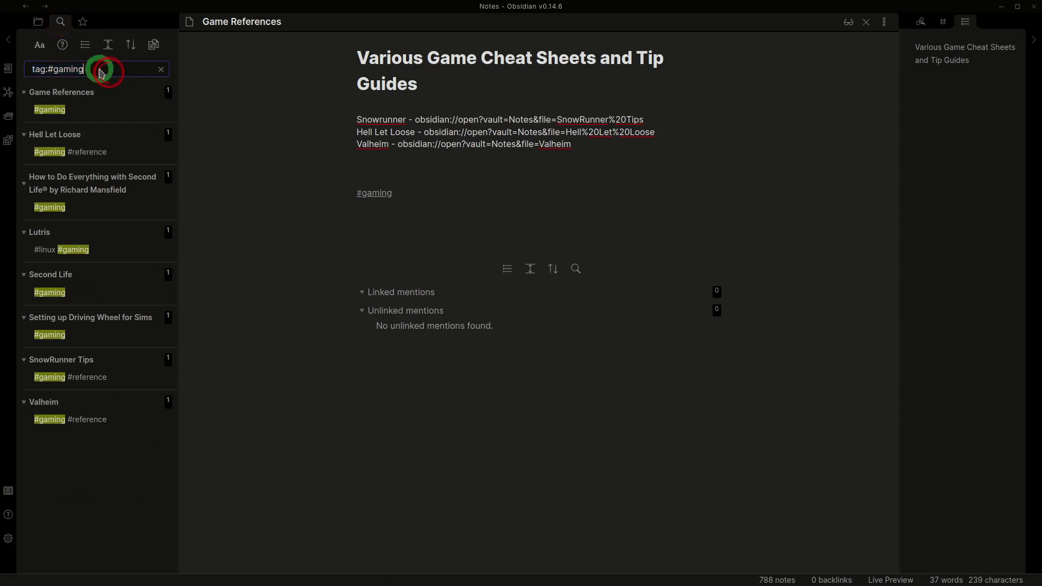
pyautogui.click(110, 68)
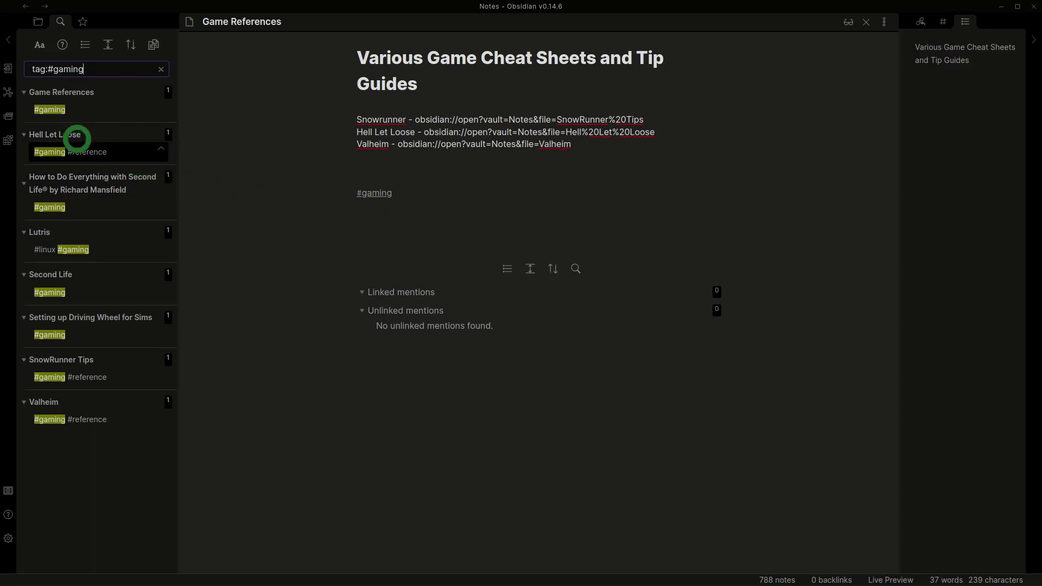
# - Open the Hell Let Loose note from the search results and inspect its tags and unlinked mentions at the end
pyautogui.click(53, 134)
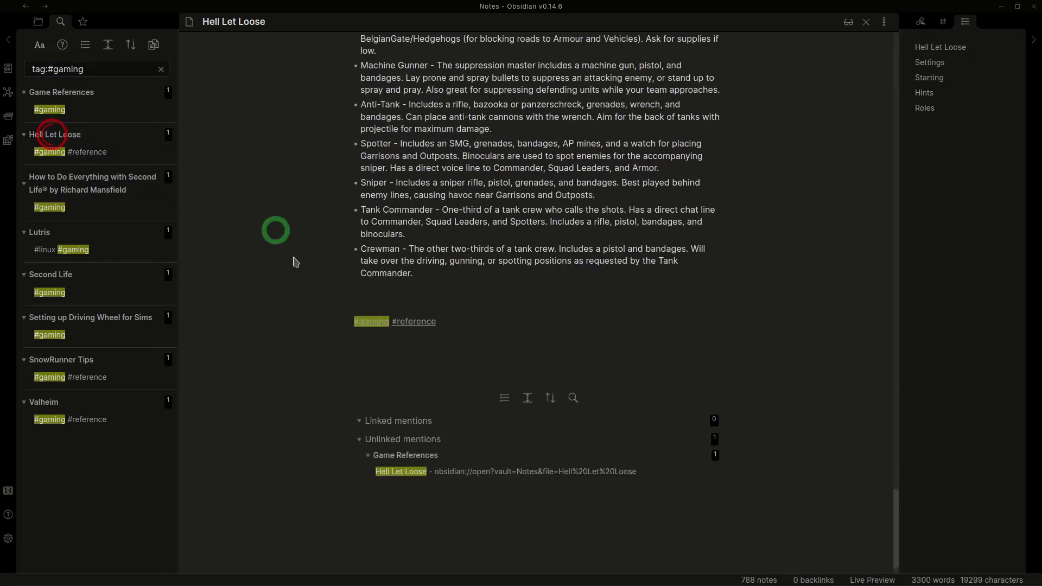
pyautogui.scroll(4, 368, 235)
pyautogui.scroll(-5, 385, 232)
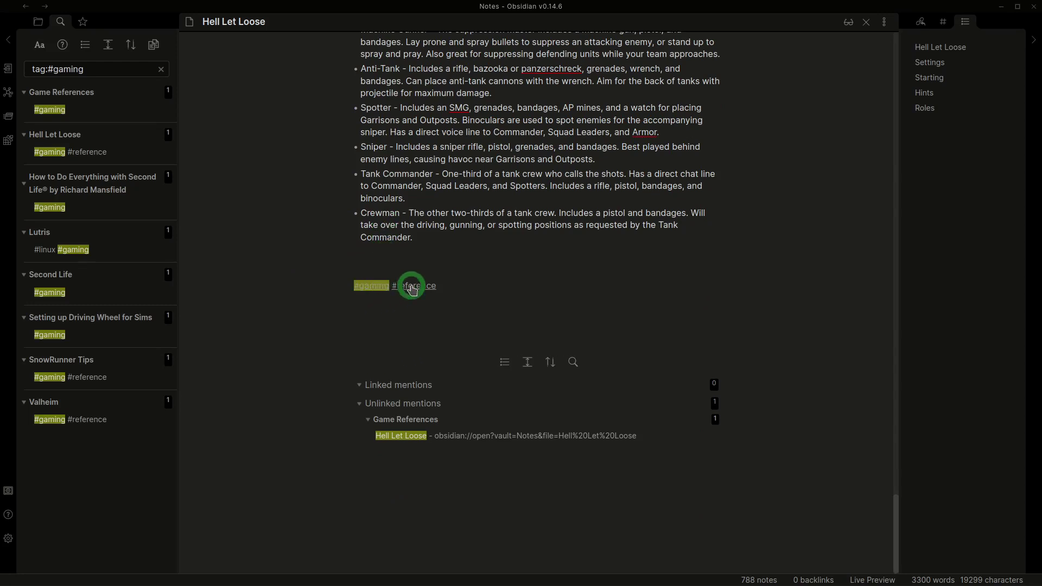
pyautogui.click(369, 422)
pyautogui.click(370, 421)
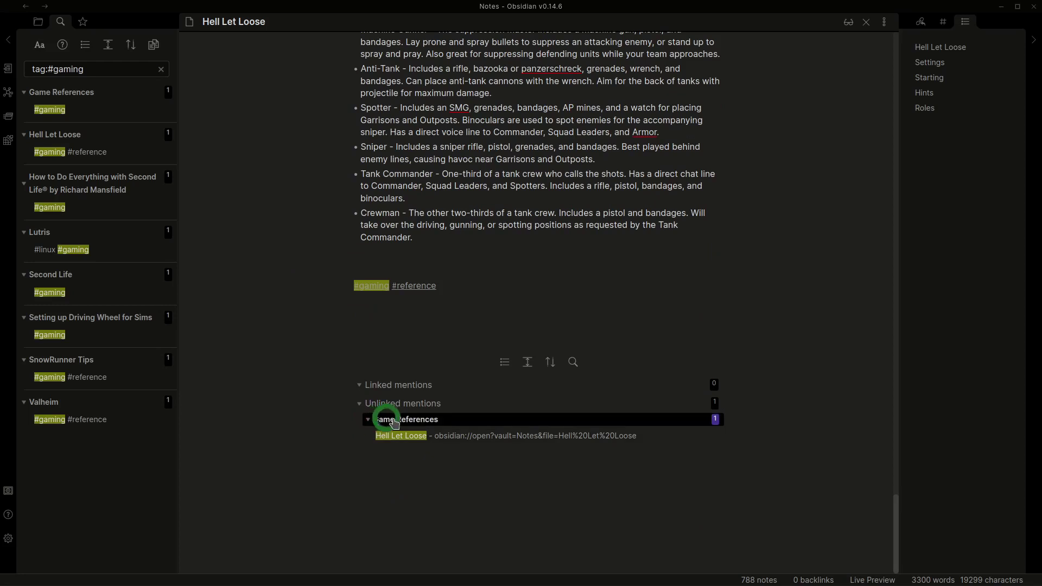
pyautogui.click(438, 215)
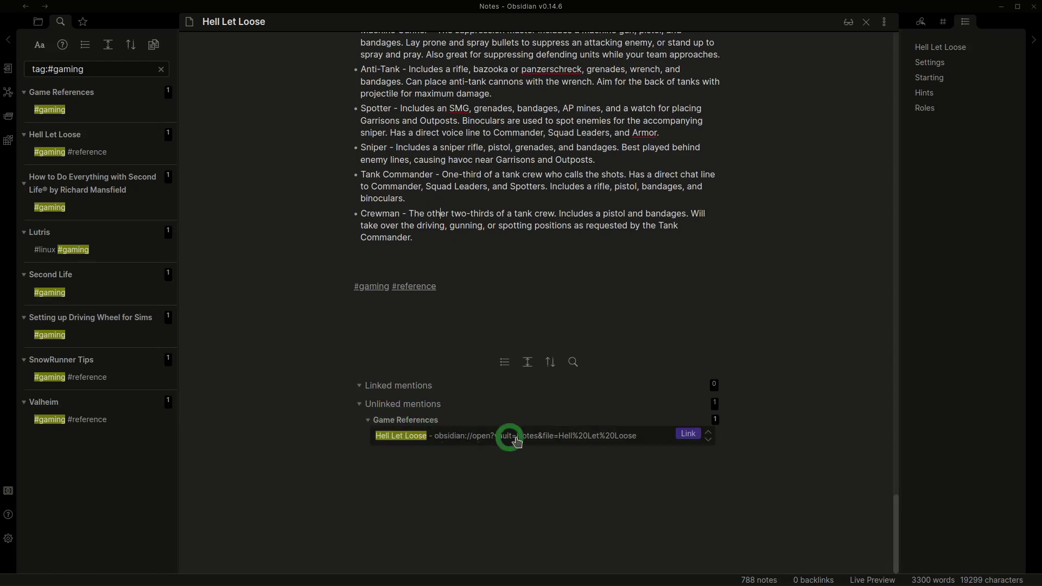
# - Open Game References from the unlinked mention, return to the vault's file list and close the note
pyautogui.click(418, 423)
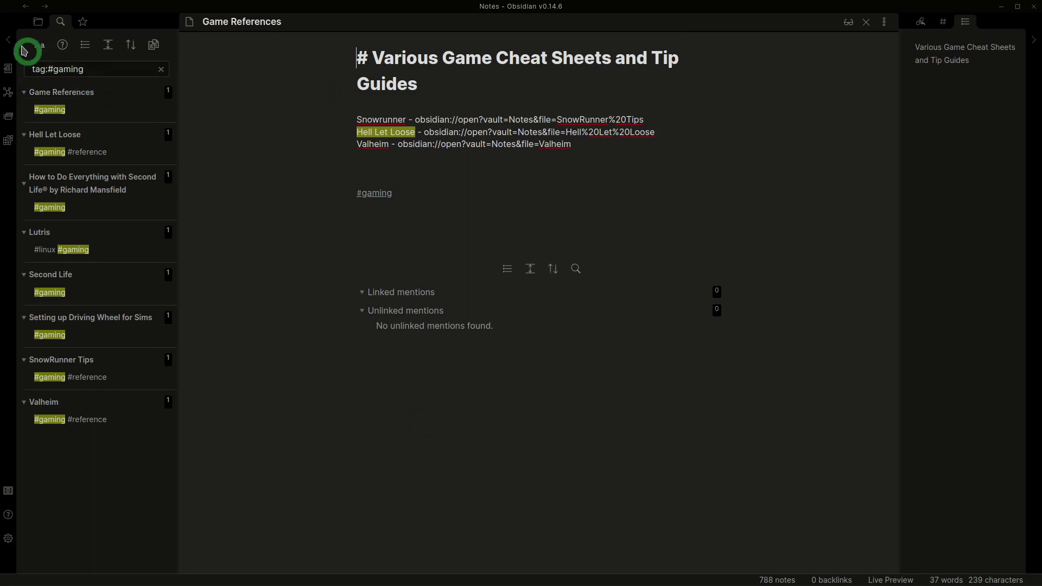
pyautogui.click(39, 24)
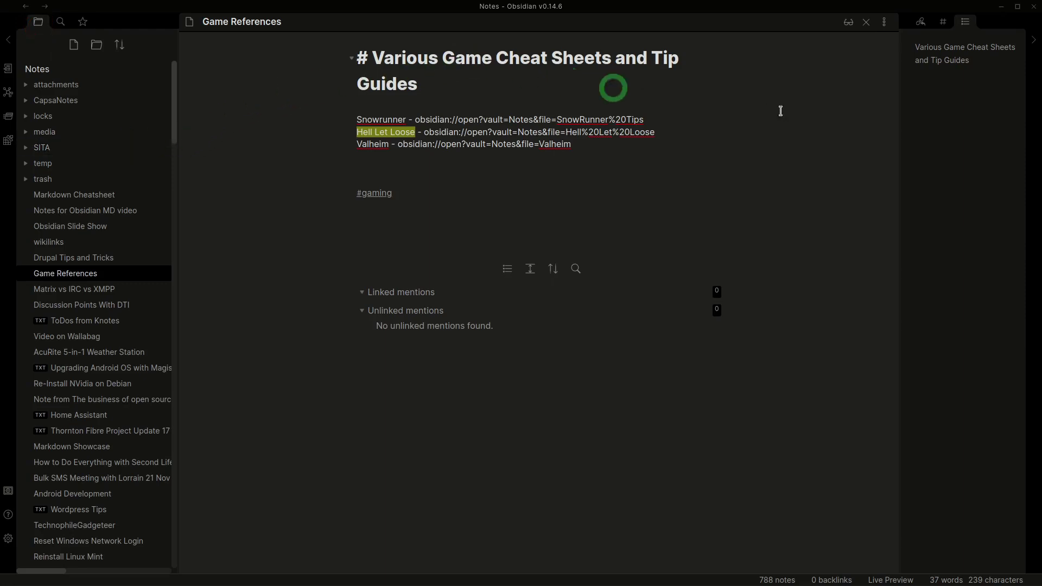
pyautogui.click(866, 22)
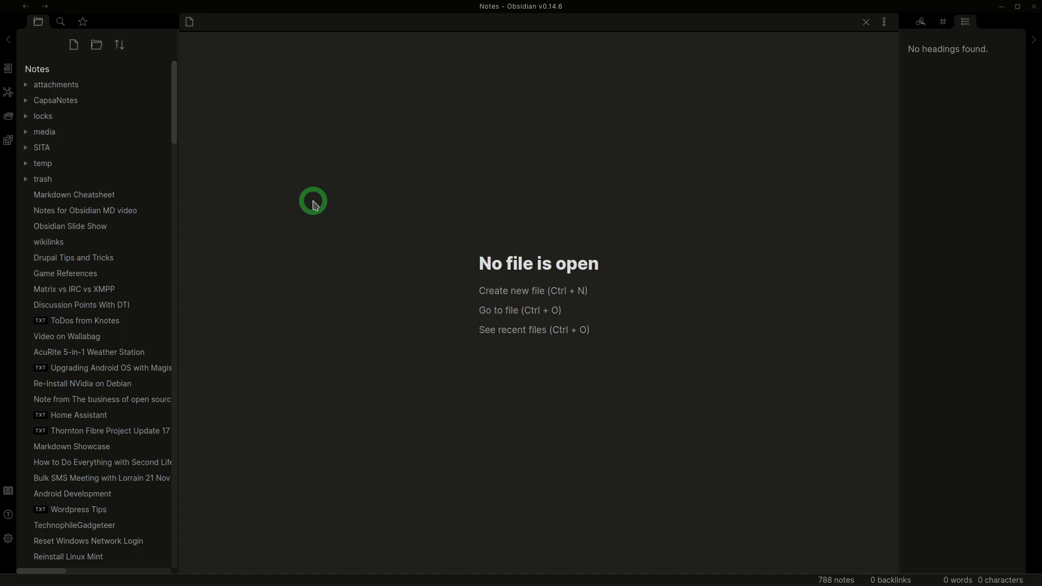
# - Open the vault's graph view, reposition a node and slightly increase the link distance
pyautogui.click(8, 96)
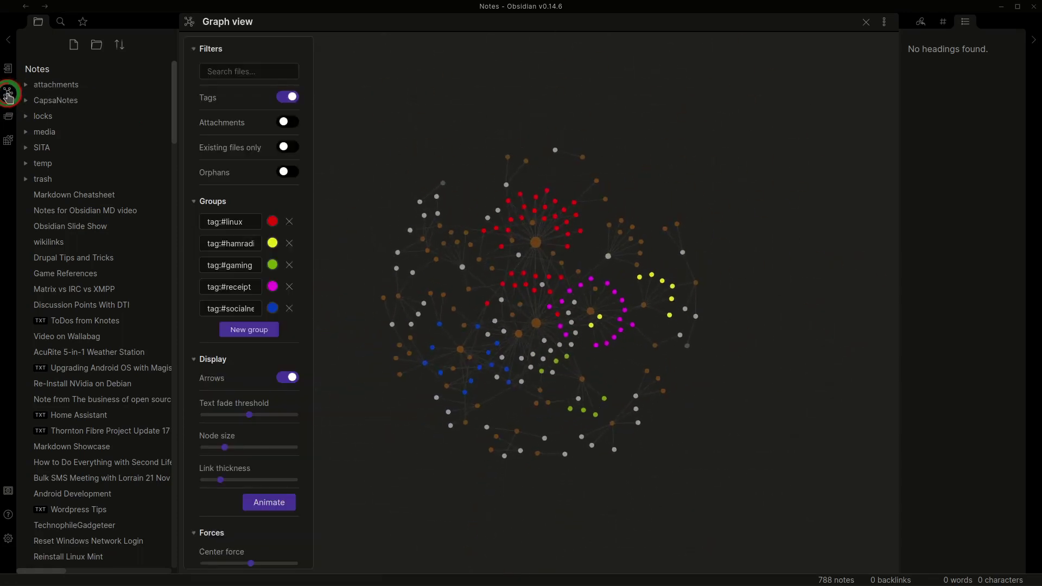
pyautogui.moveTo(461, 275); pyautogui.dragTo(543, 319)
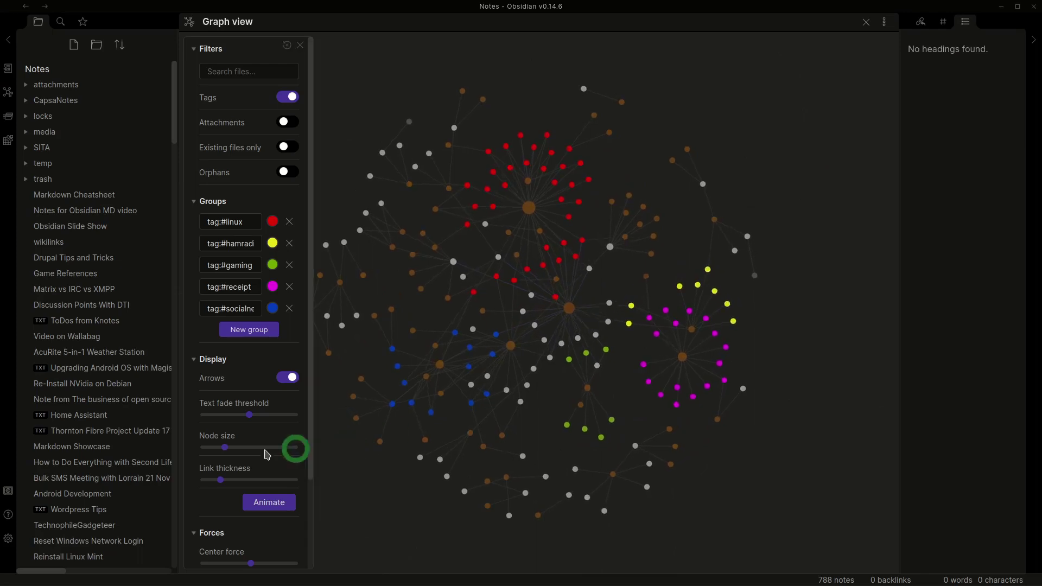
pyautogui.scroll(-2, 254, 521)
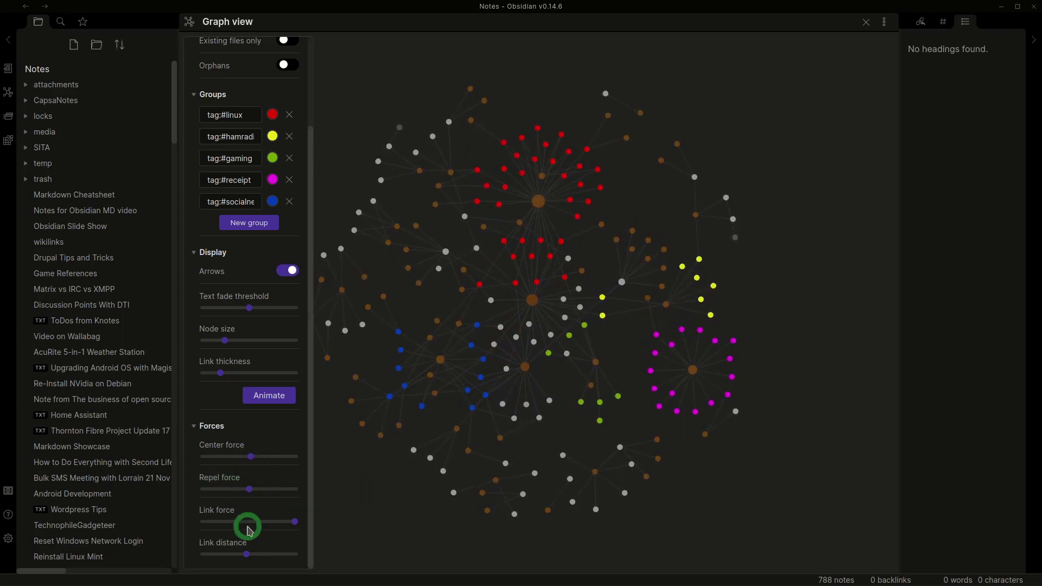
pyautogui.moveTo(246, 554)
pyautogui.mouseDown()
pyautogui.moveTo(271, 554)
pyautogui.moveTo(240, 555)
pyautogui.moveTo(255, 554)
pyautogui.mouseUp()
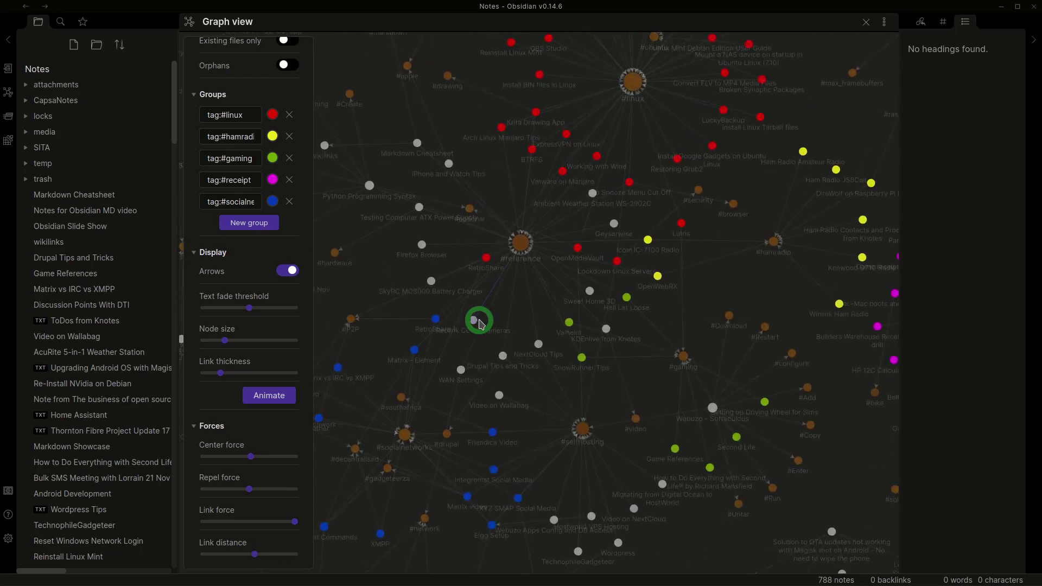
# - Examine the notes connected to the #reference tag up close in the graph
pyautogui.scroll(-2, 526, 342)
pyautogui.scroll(5, 543, 279)
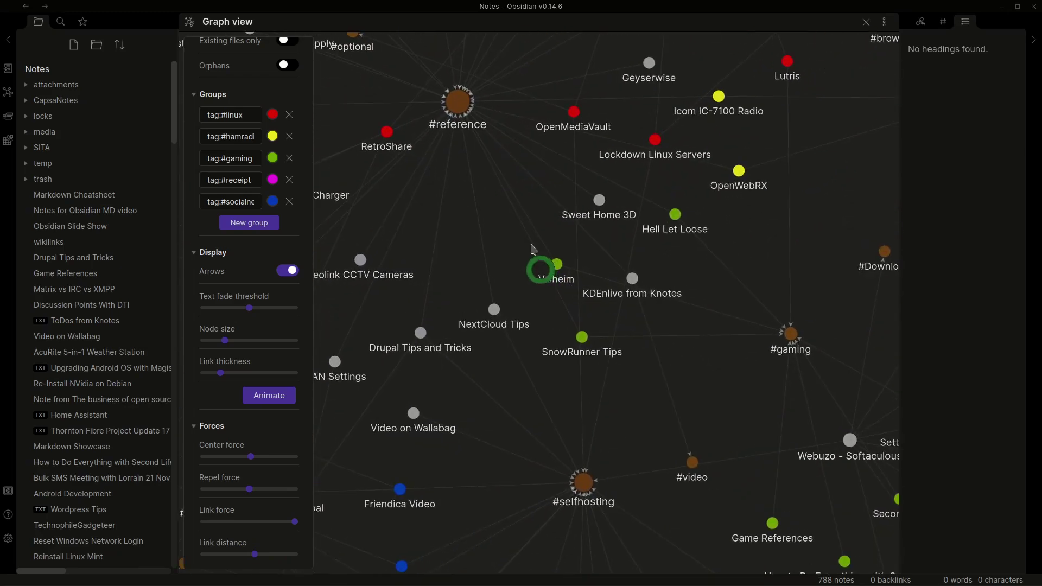
pyautogui.scroll(-3, 533, 249)
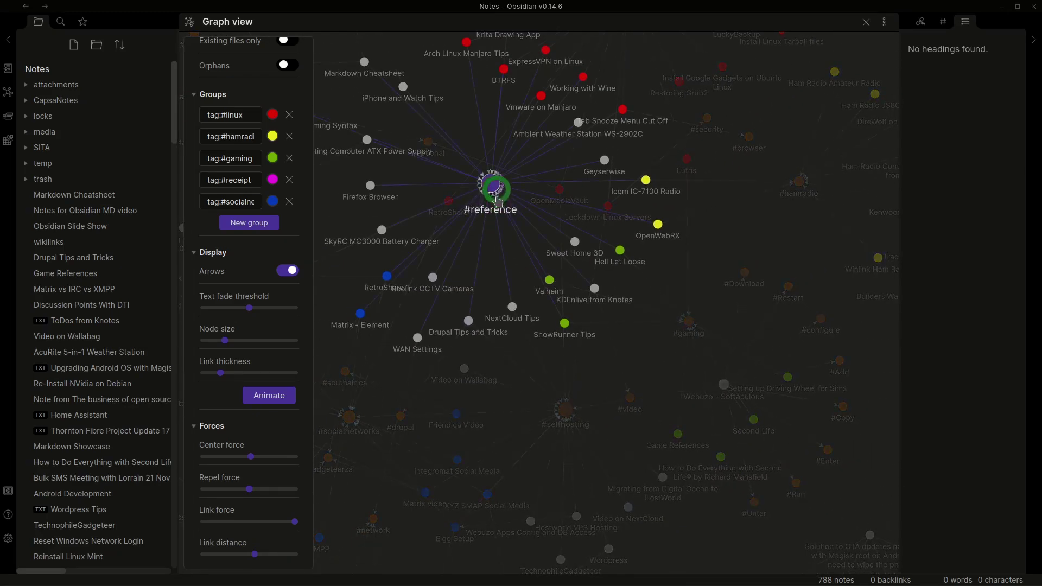
# - Hide the tags in the graph to view only direct note links, and show the tags again
pyautogui.scroll(3, 279, 233)
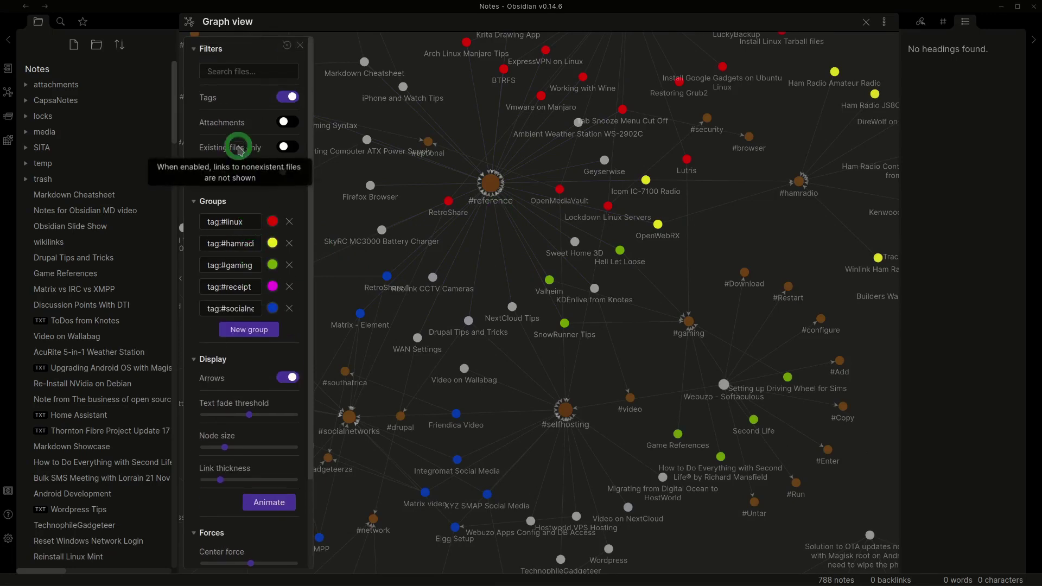
pyautogui.click(285, 100)
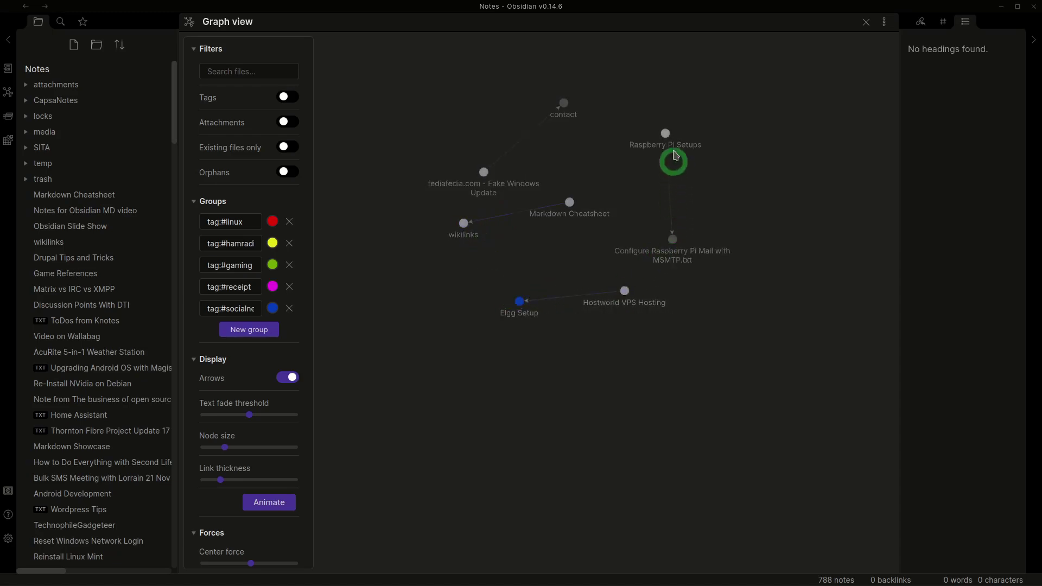
pyautogui.click(286, 98)
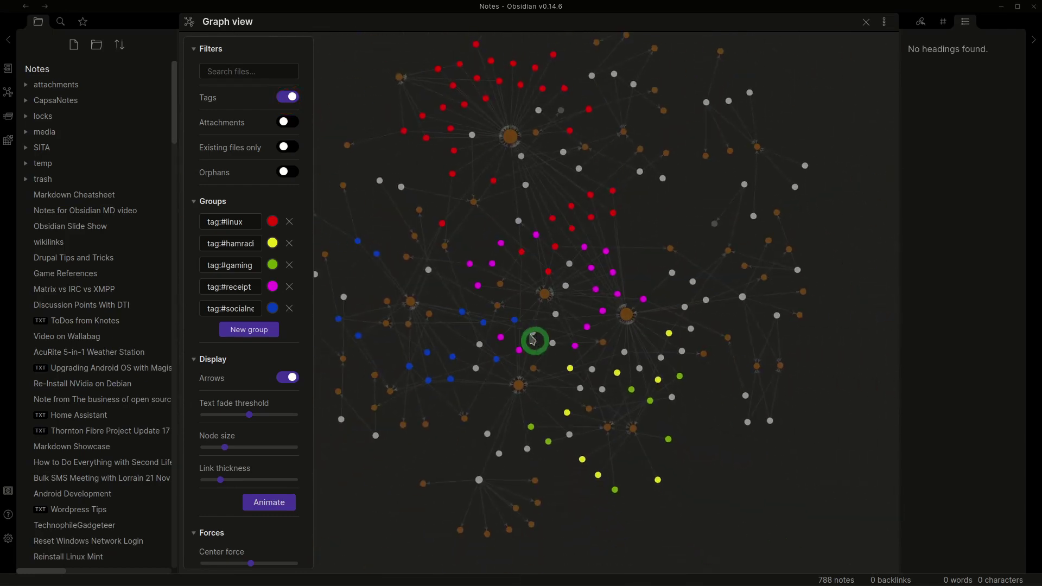
# - Inspect the note clusters connected to the #linux and #reference tags in the graph
pyautogui.scroll(3, 478, 264)
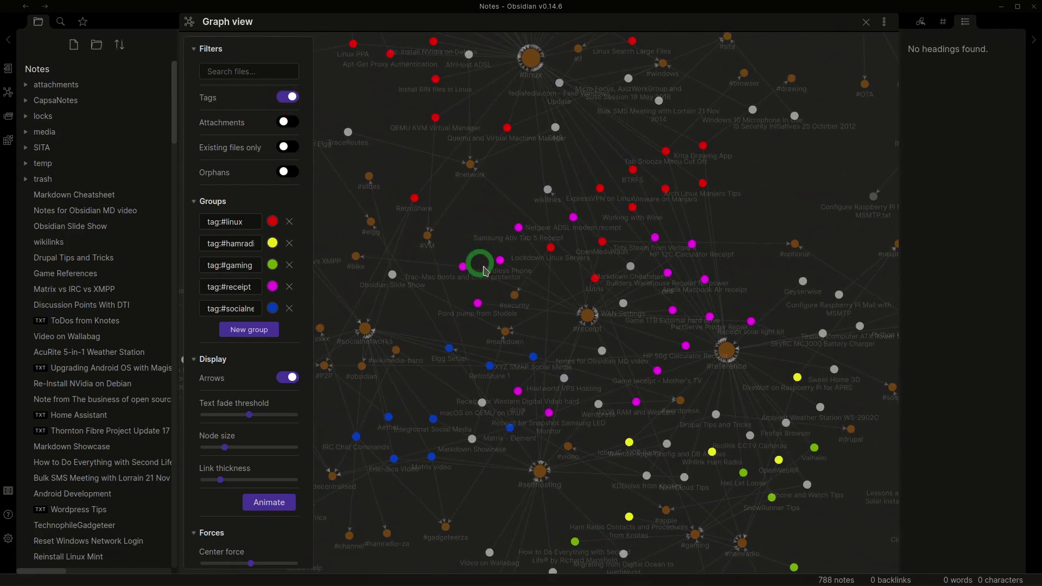
pyautogui.scroll(-3, 485, 269)
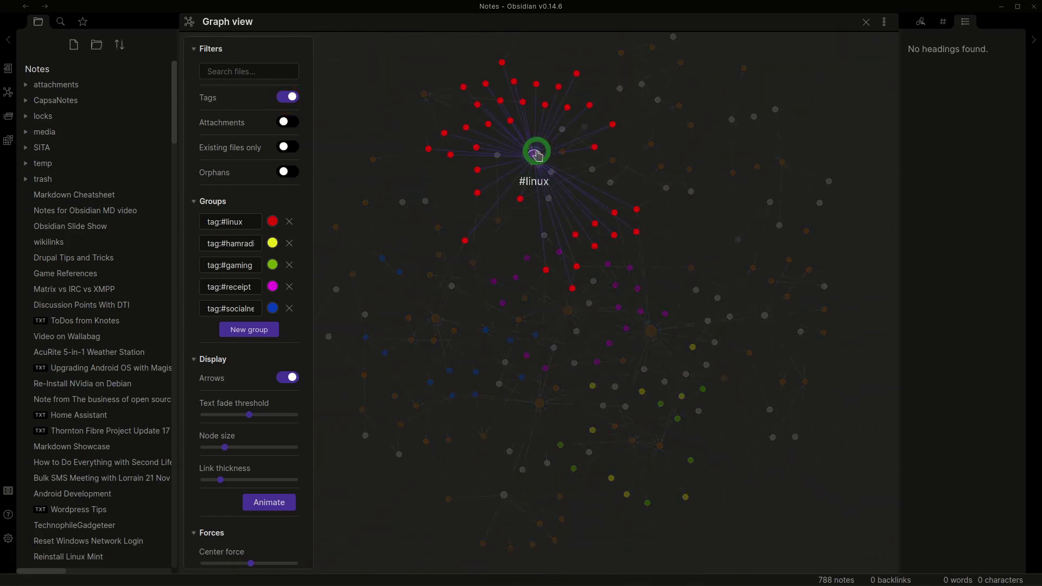
pyautogui.moveTo(537, 156)
pyautogui.mouseDown()
pyautogui.moveTo(522, 164)
pyautogui.moveTo(532, 162)
pyautogui.mouseUp()
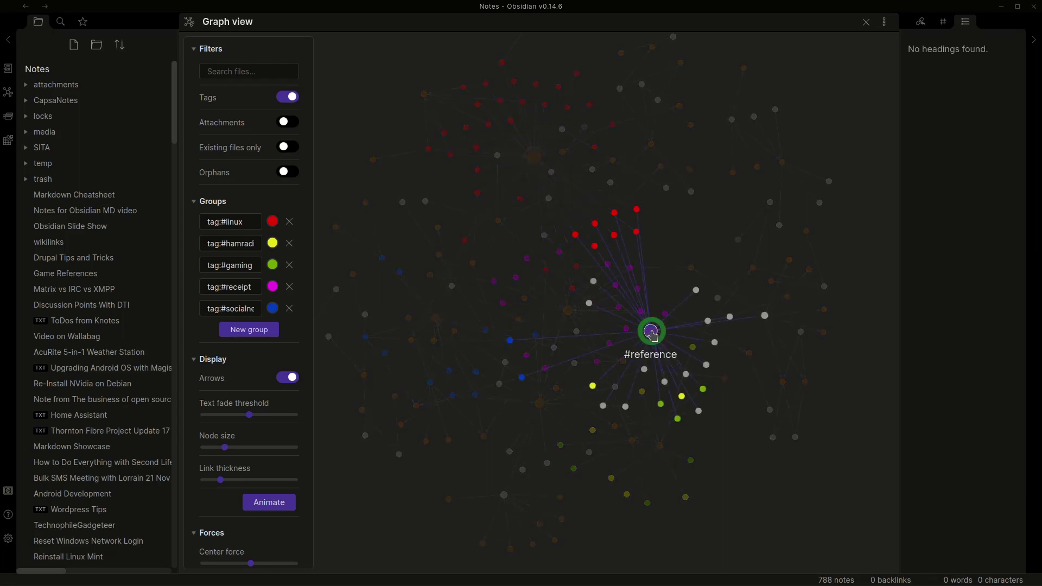
pyautogui.moveTo(651, 333); pyautogui.dragTo(656, 335)
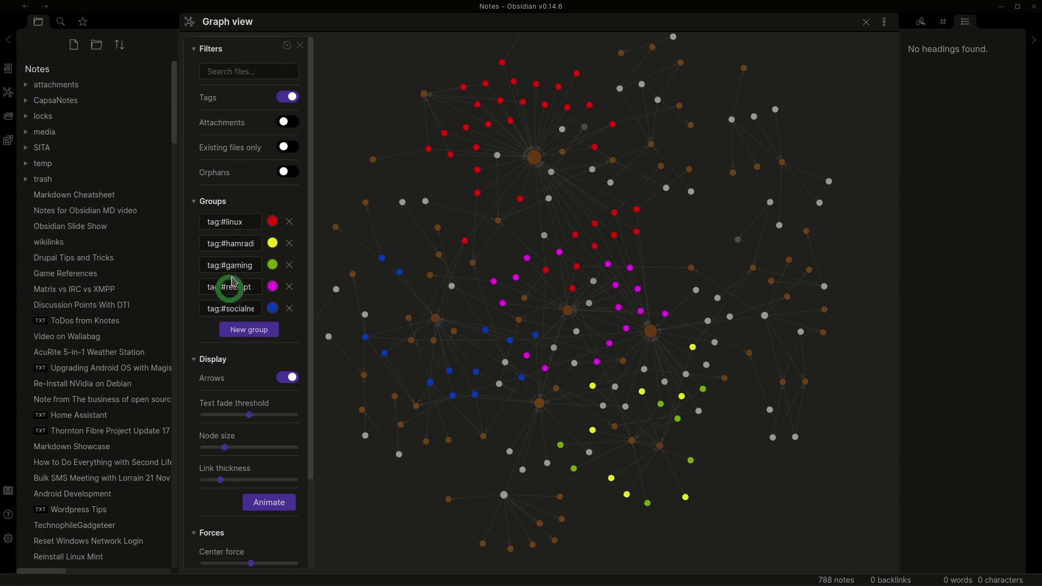
# - Add a new color group to the graph and start its query with the tag: search option
pyautogui.click(238, 330)
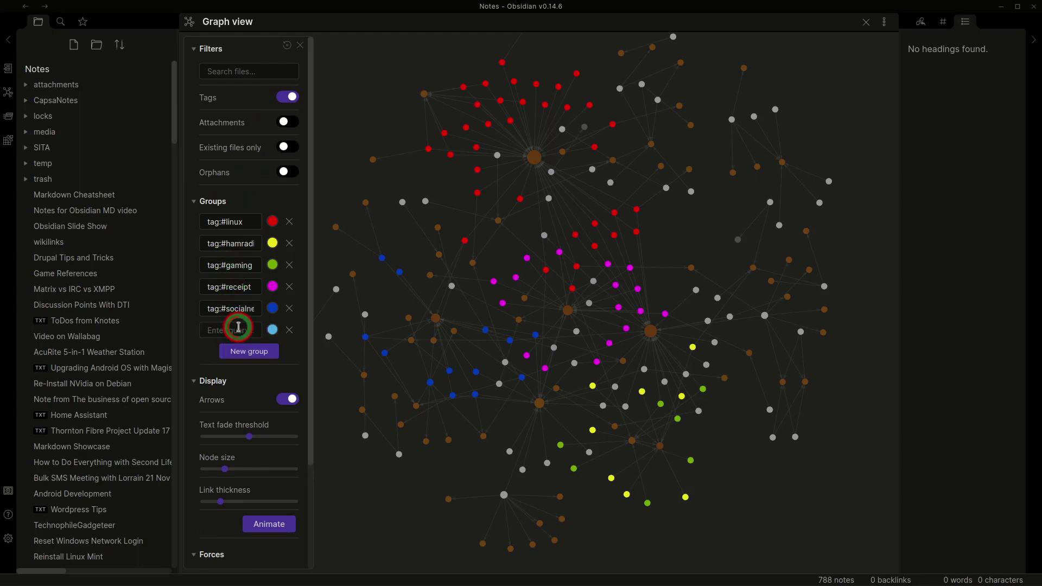
pyautogui.click(235, 332)
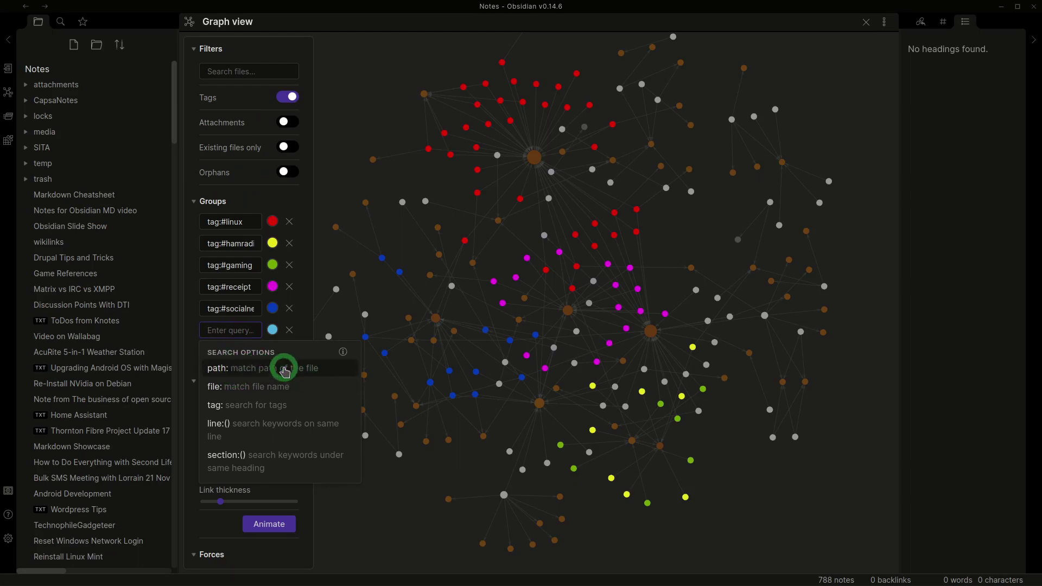
pyautogui.click(243, 408)
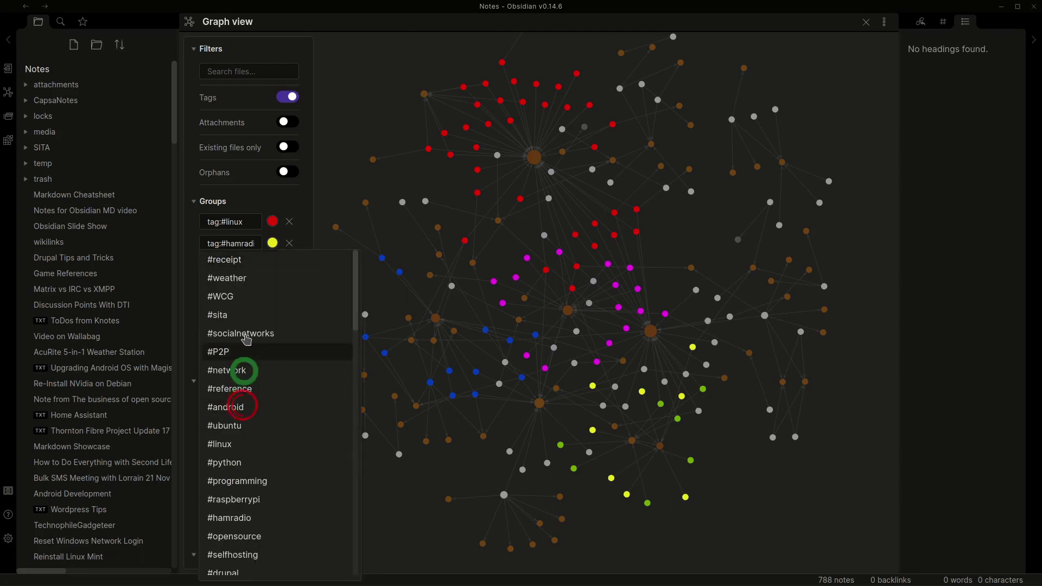
# - Add a blue graph colour group for notes tagged #socialnetworks
pyautogui.click(262, 297)
pyautogui.click(290, 330)
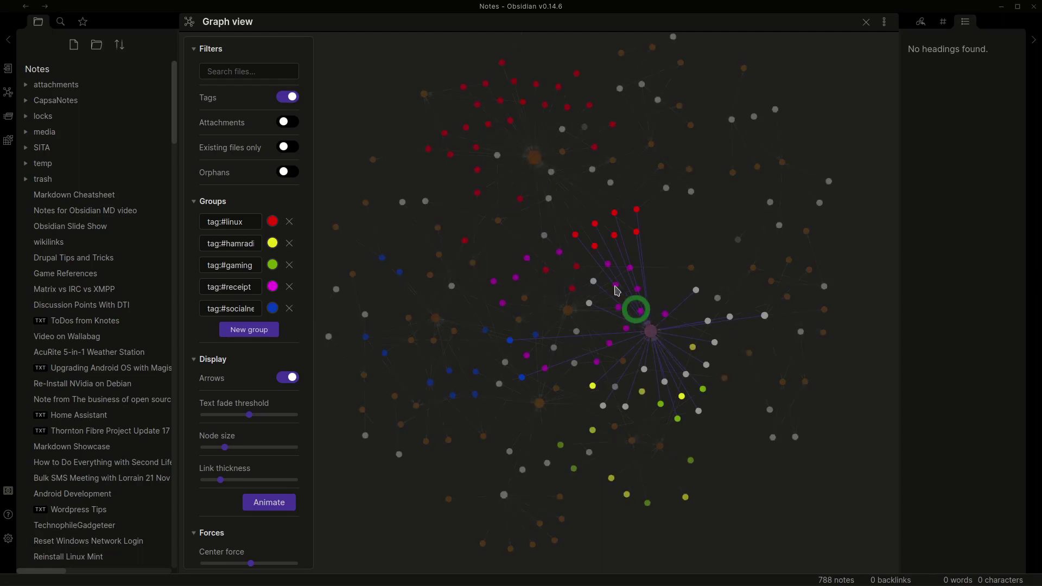
# - Examine the colour-coded notes and tag links around the #linux, #receipt and #reference nodes, both up close and in overview
pyautogui.scroll(6, 577, 240)
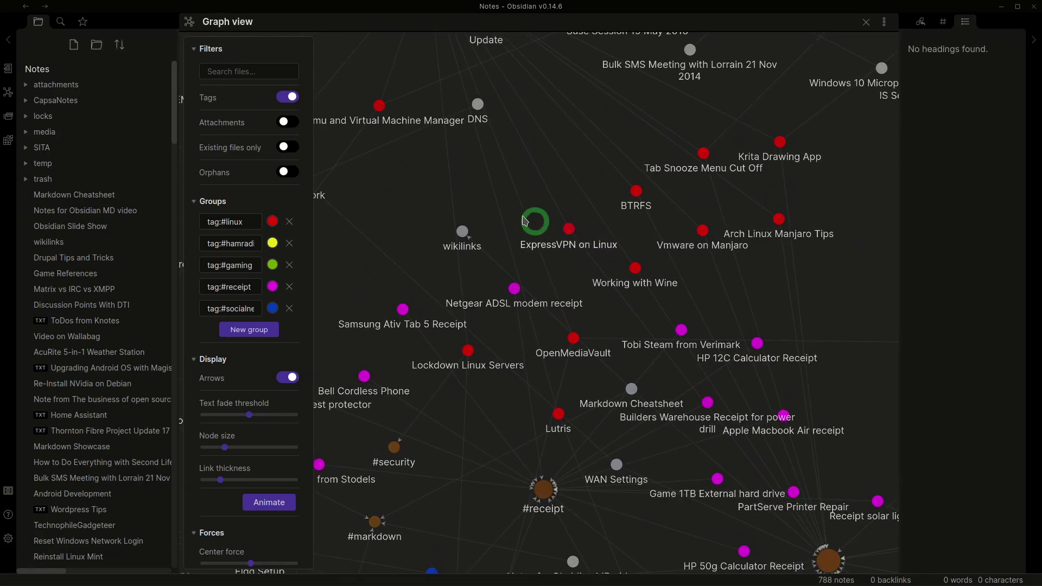
pyautogui.moveTo(573, 239); pyautogui.dragTo(656, 154)
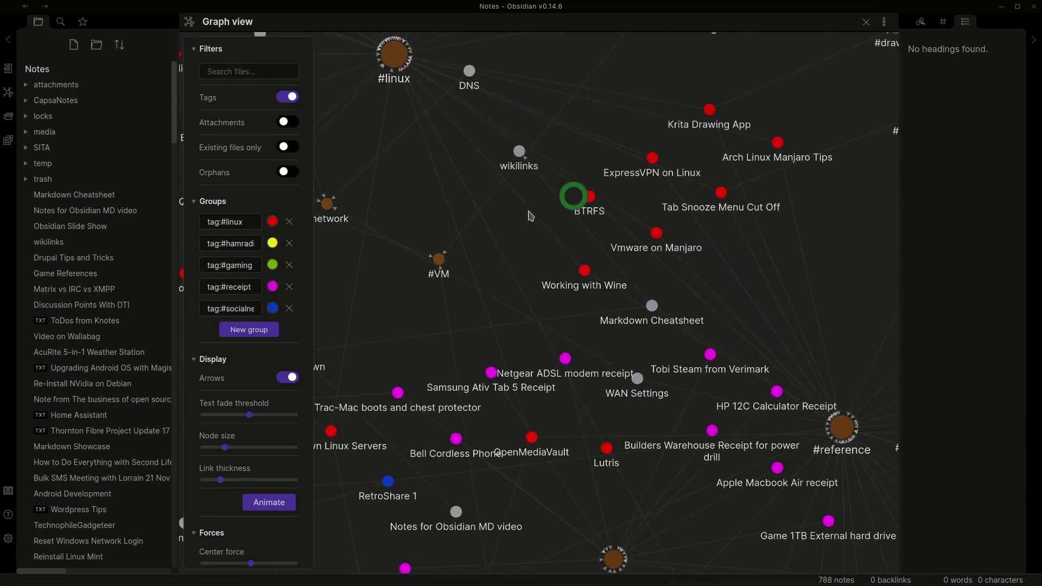
pyautogui.scroll(-5, 469, 219)
pyautogui.scroll(-5, 476, 236)
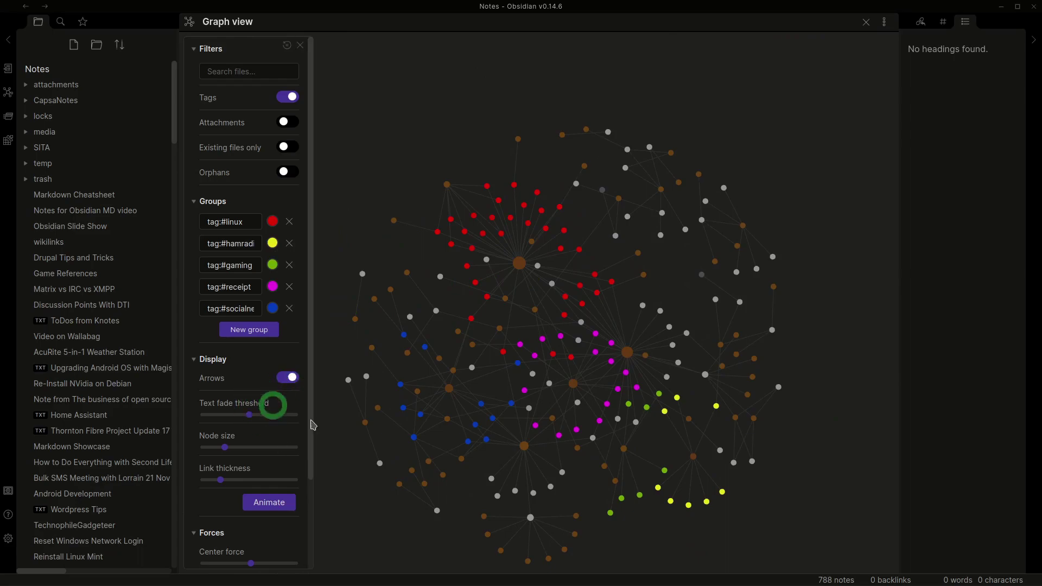
pyautogui.scroll(6, 504, 326)
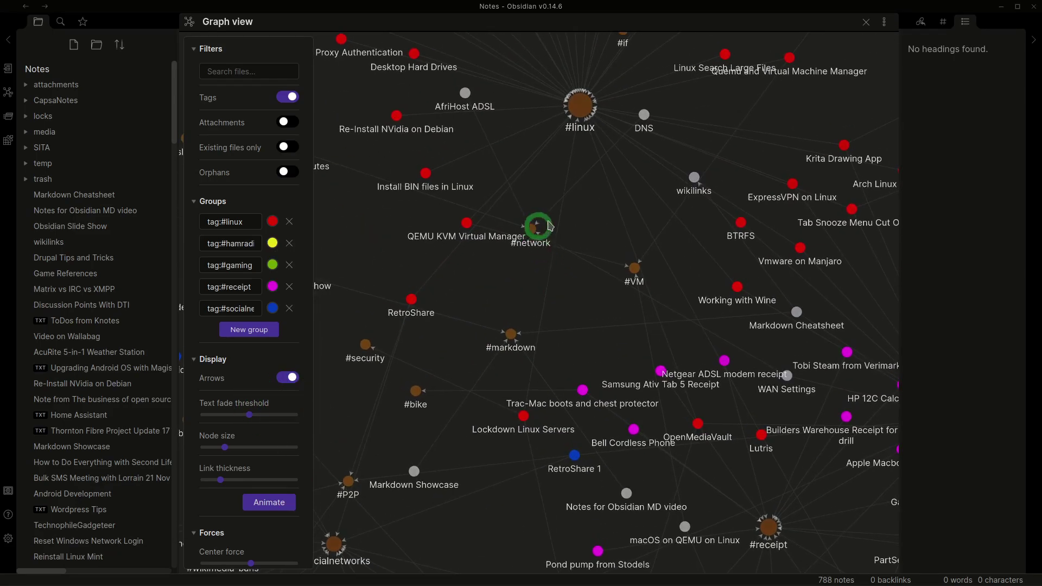
pyautogui.scroll(-6, 537, 200)
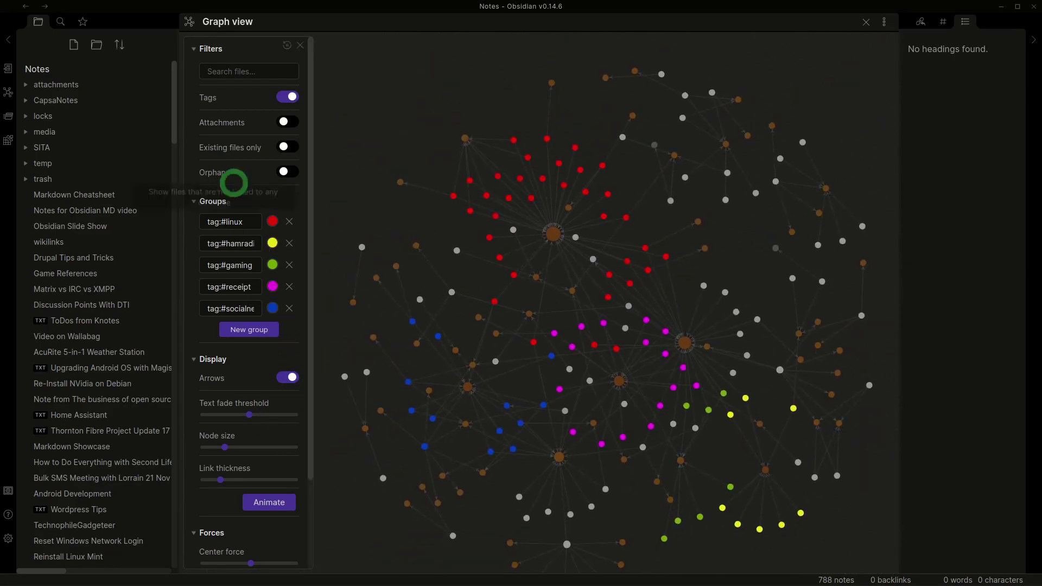
# - Filter the graph to tag:#linux and inspect the notes linked around the #linux and #ubuntu nodes
pyautogui.click(236, 73)
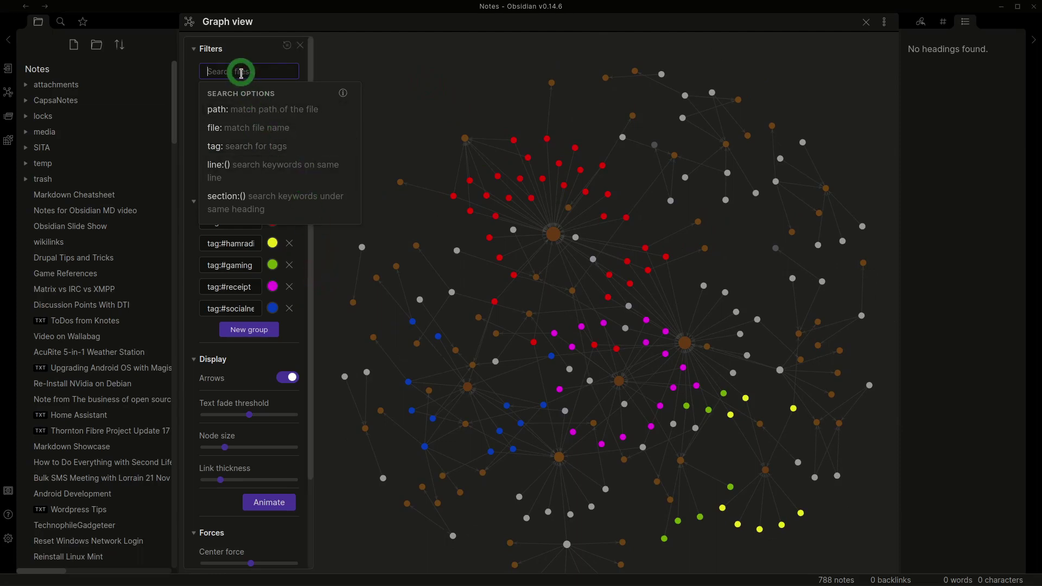
pyautogui.click(237, 146)
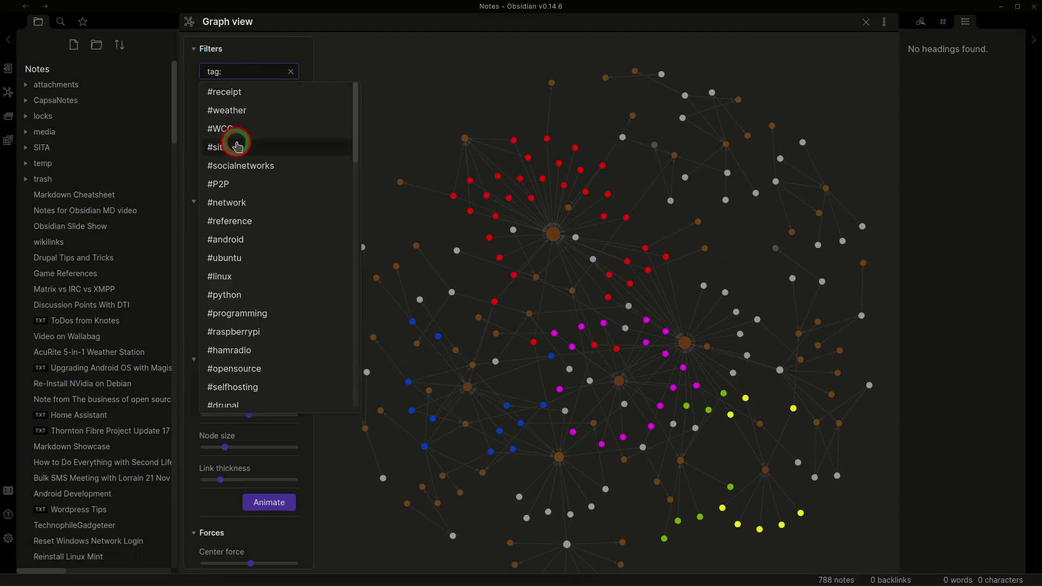
pyautogui.write('li')
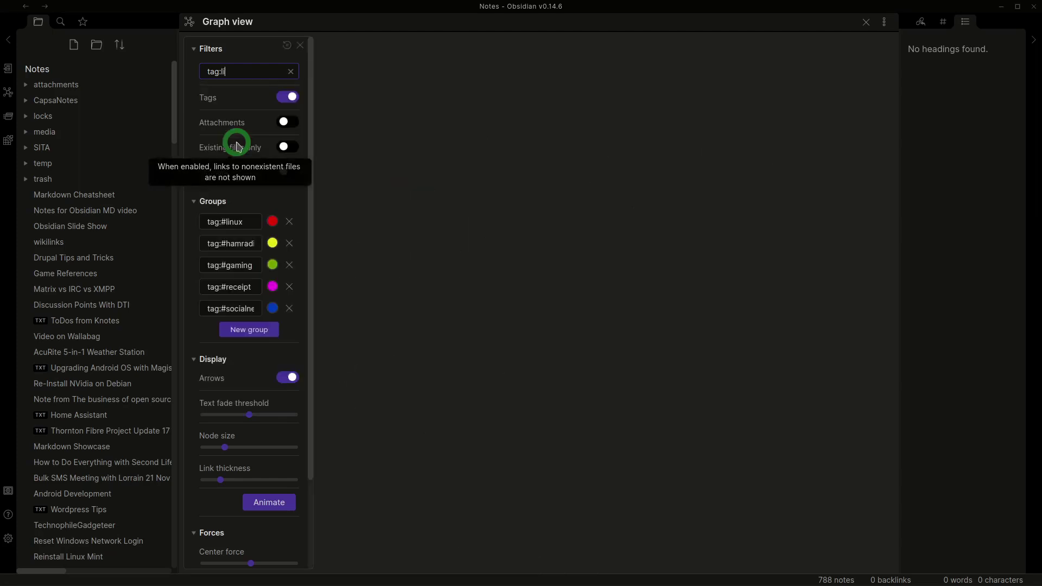
pyautogui.click(239, 72)
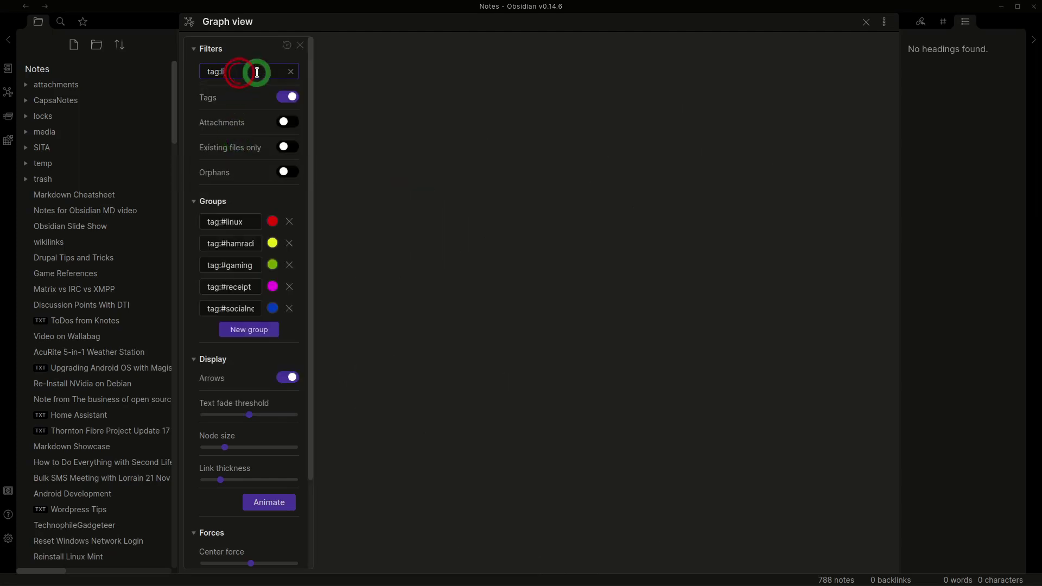
pyautogui.press('BackSpace')
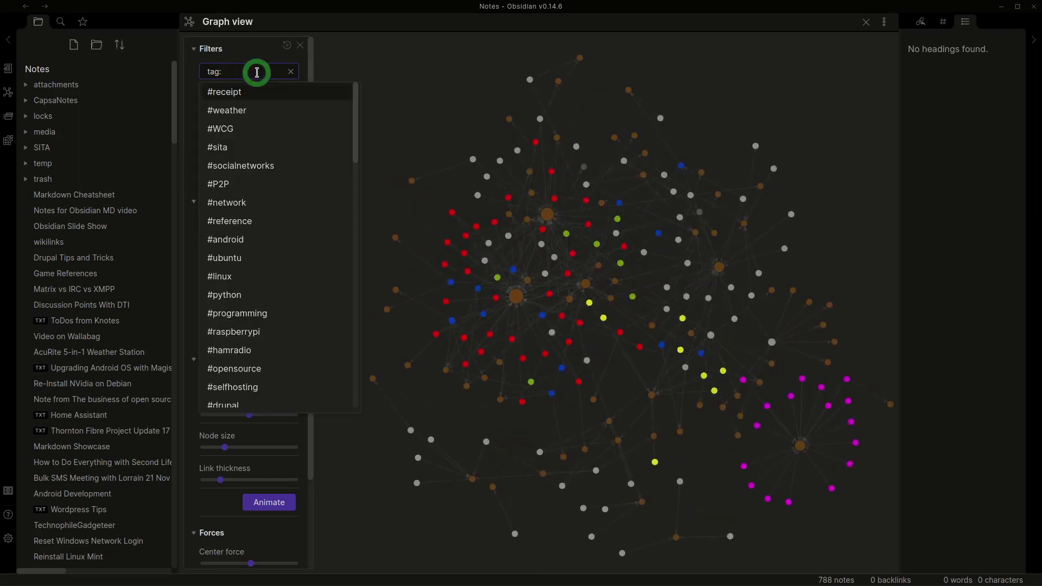
pyautogui.click(228, 276)
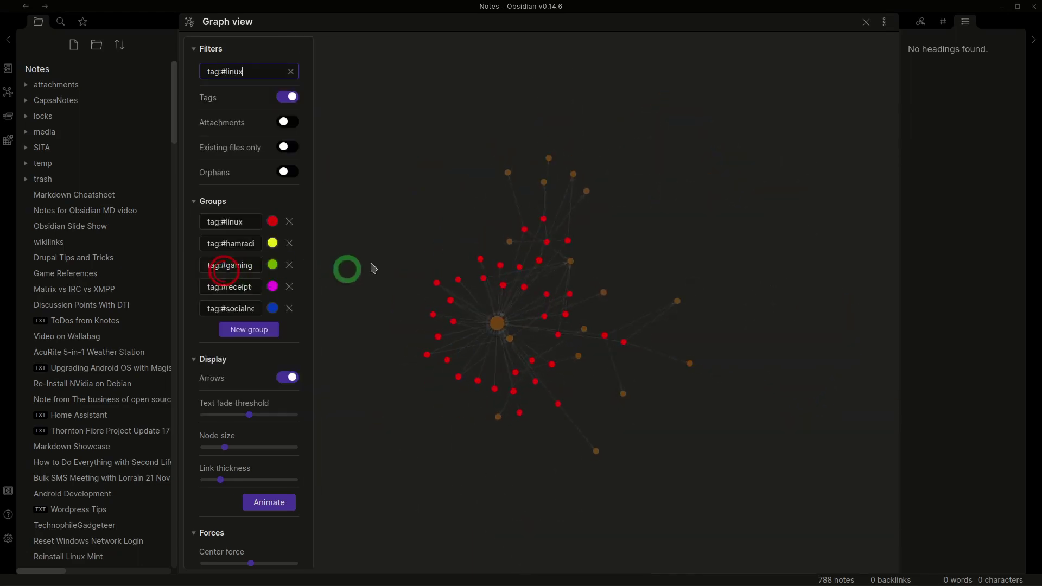
pyautogui.scroll(5, 600, 324)
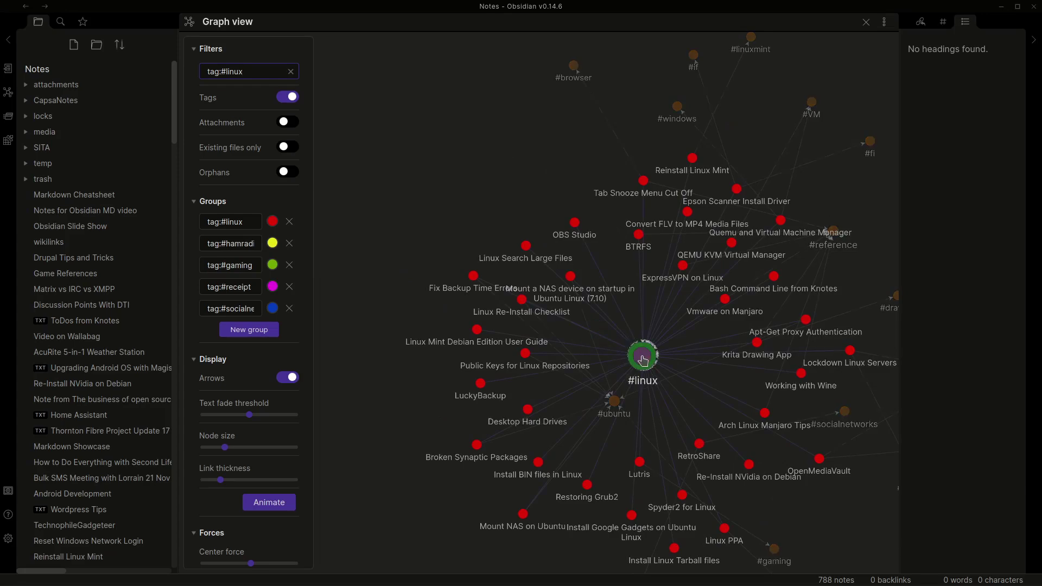
pyautogui.moveTo(642, 355); pyautogui.dragTo(524, 288)
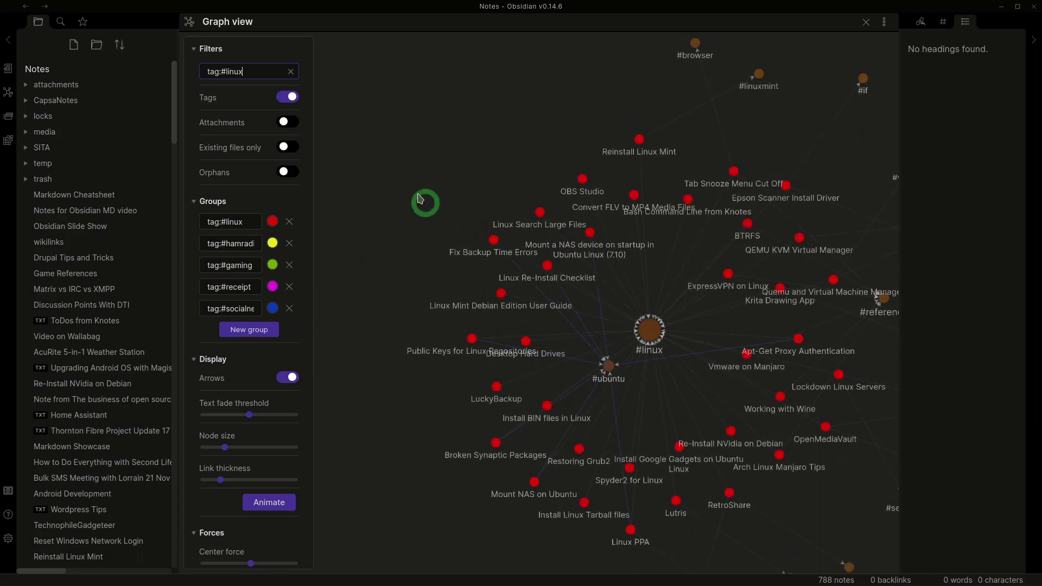
# - Clear the graph's search filter, then collapse and re-expand the Filters section
pyautogui.click(291, 71)
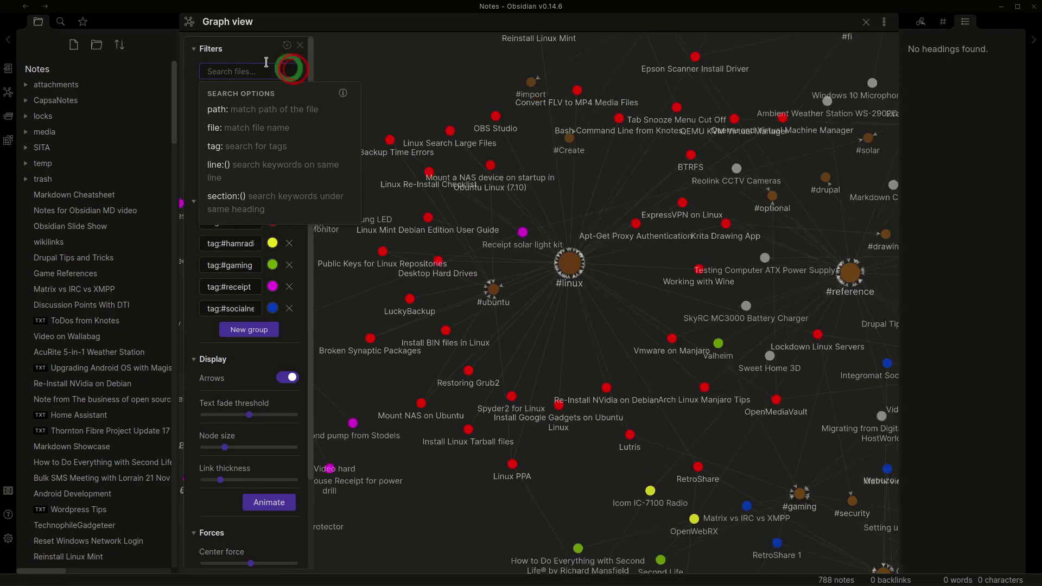
pyautogui.click(249, 49)
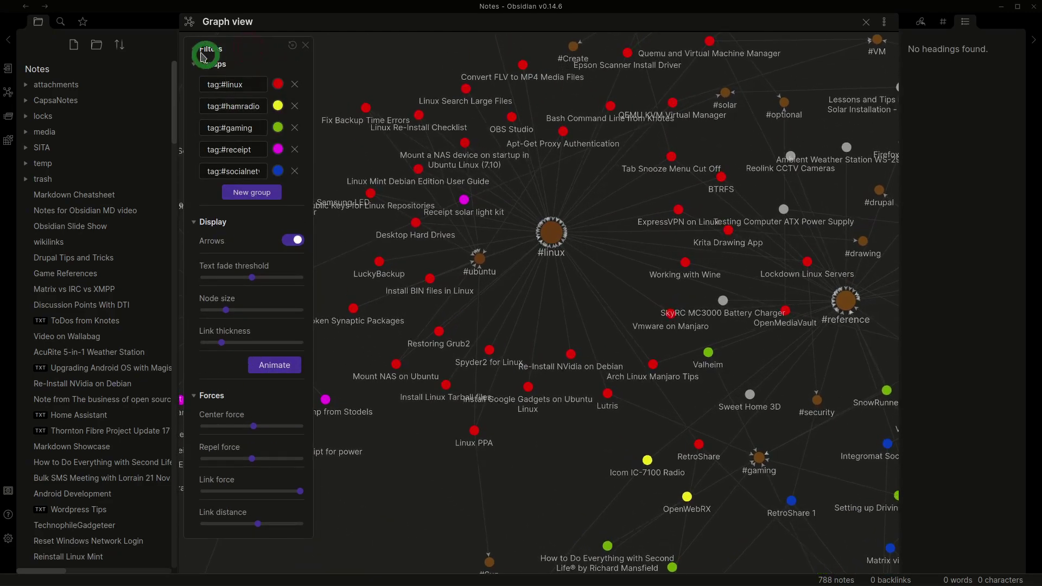
pyautogui.click(202, 55)
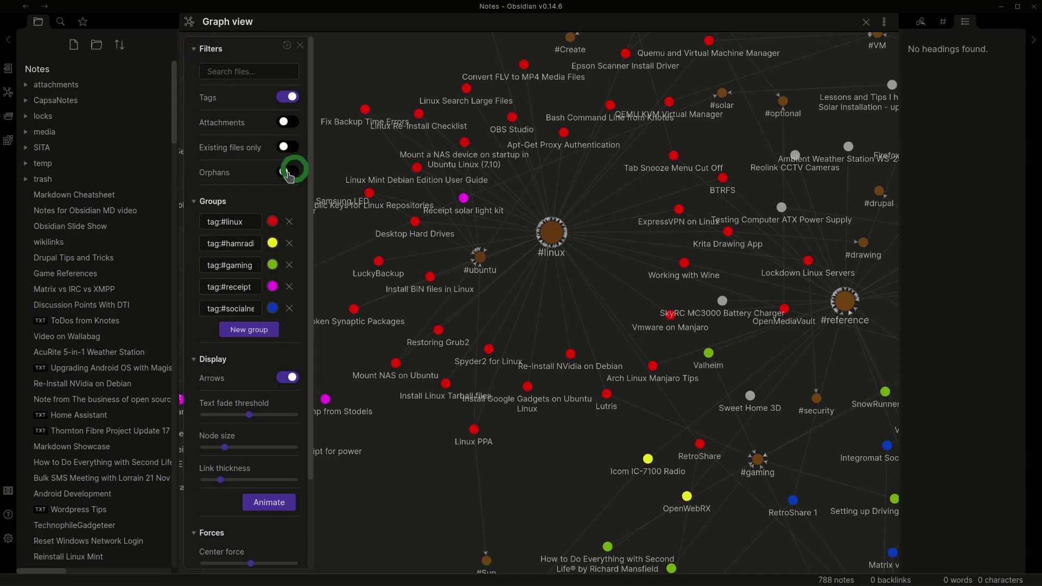
# - Display orphans and hide tags in the graph, then hide the orphans as well
pyautogui.click(287, 172)
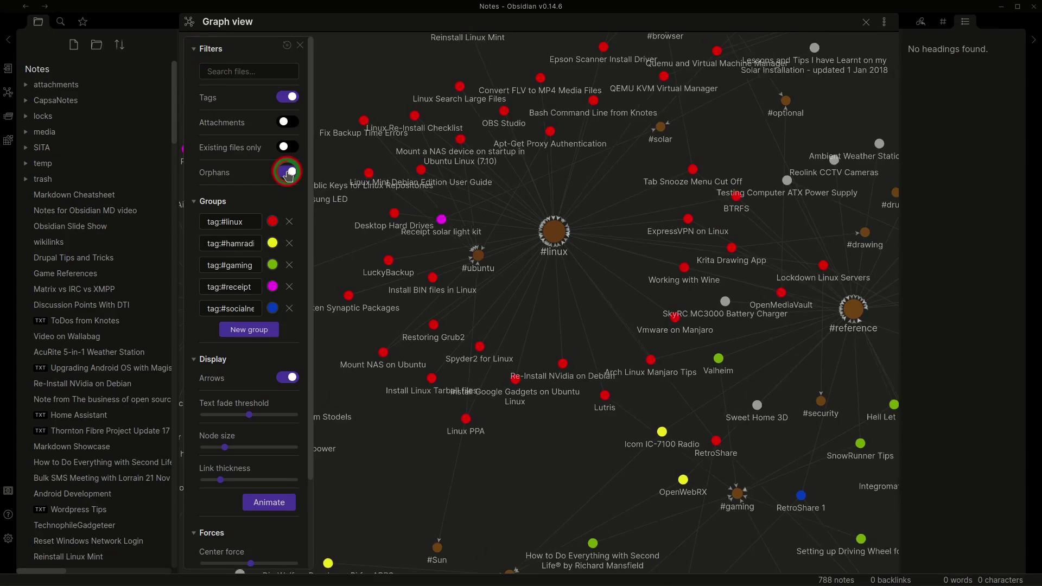
pyautogui.click(285, 97)
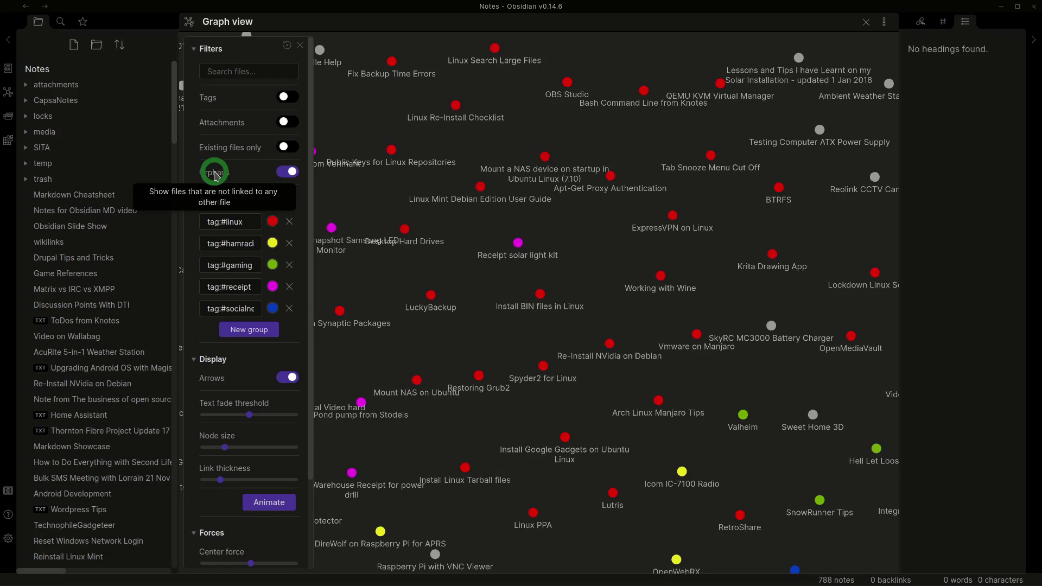
pyautogui.click(286, 173)
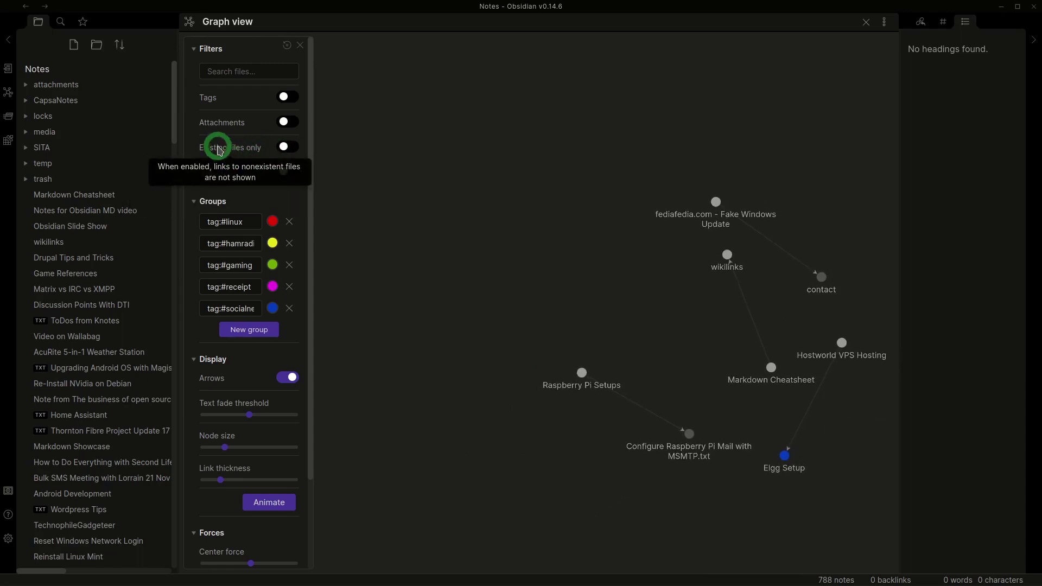
# - Show attachments in the graph and inspect how media files link to the notes
pyautogui.click(287, 123)
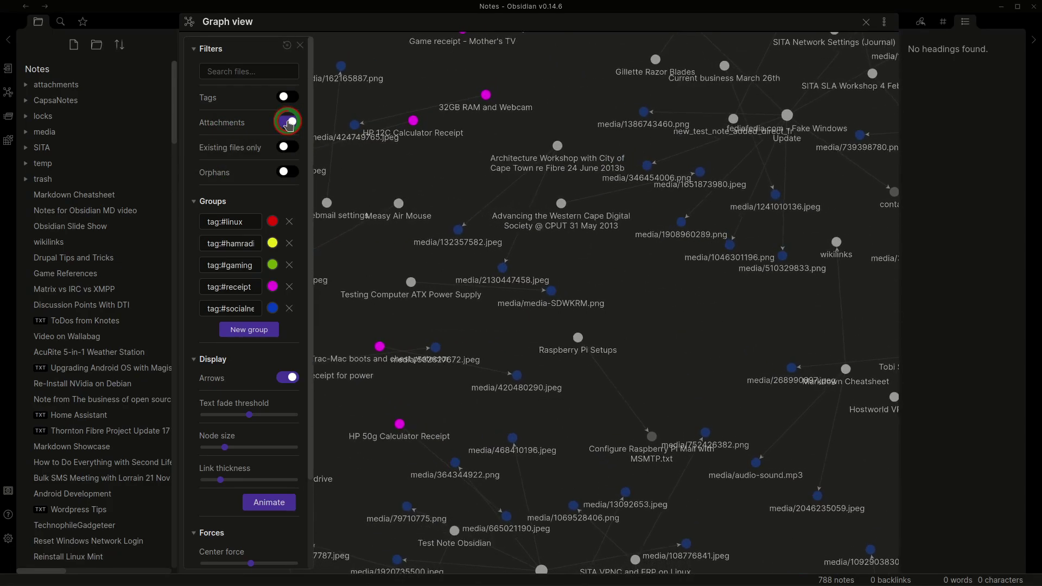
pyautogui.scroll(-8, 537, 292)
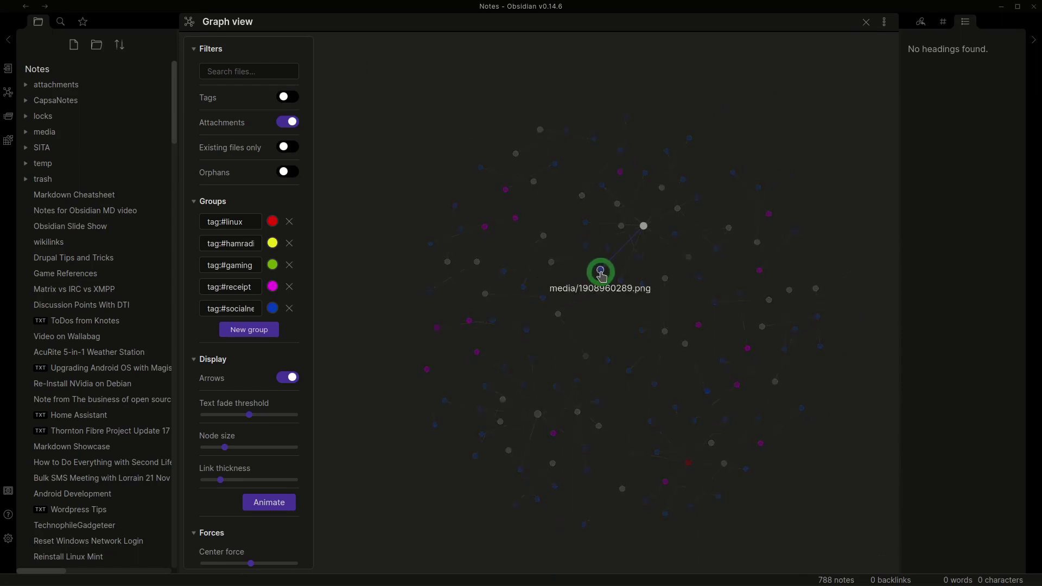
pyautogui.moveTo(603, 279); pyautogui.dragTo(582, 221)
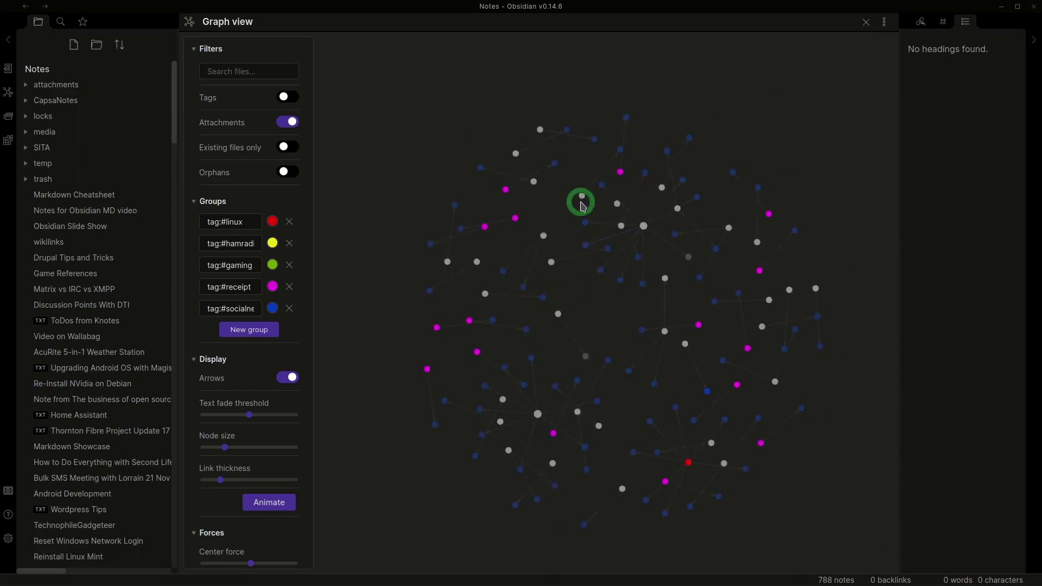
# - Turn the graph's tags back on and hide the attachments
pyautogui.click(285, 98)
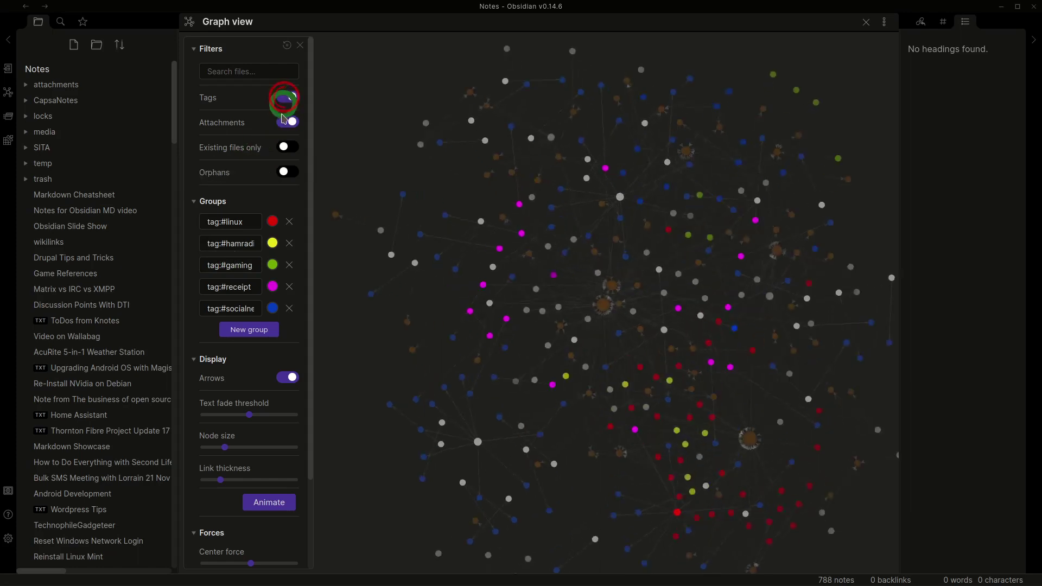
pyautogui.click(283, 122)
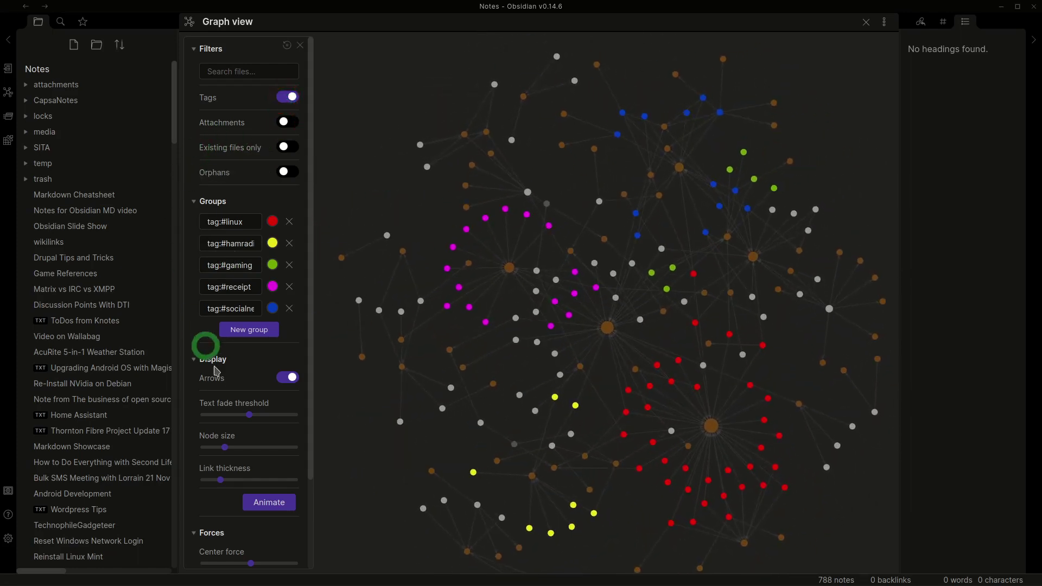
pyautogui.scroll(-3, 212, 359)
pyautogui.scroll(3, 220, 306)
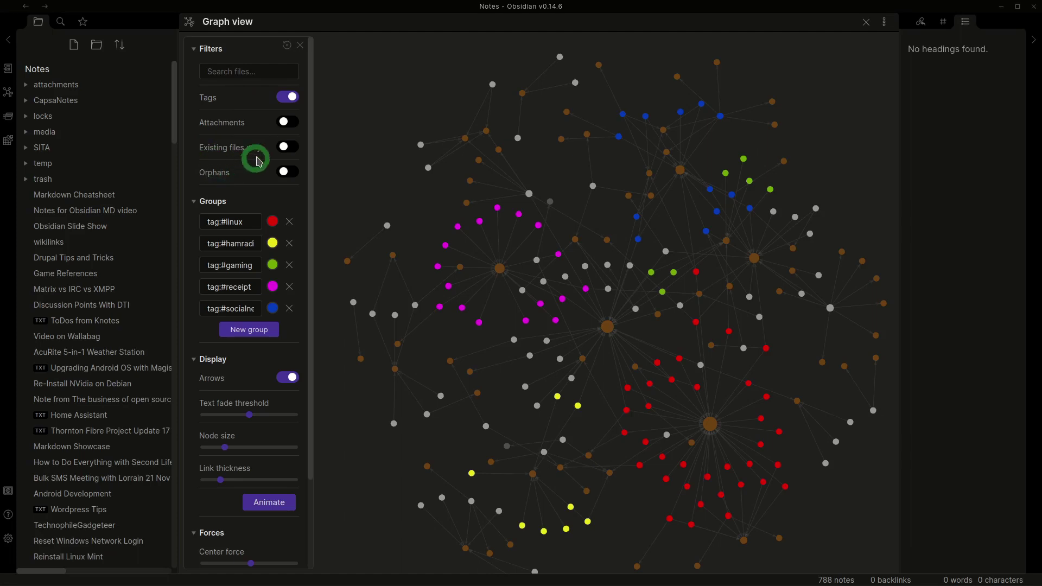
# - Search for notes tagged #reference from the graph, and open the Bell Cordless Phone note with the file list showing
pyautogui.click(608, 328)
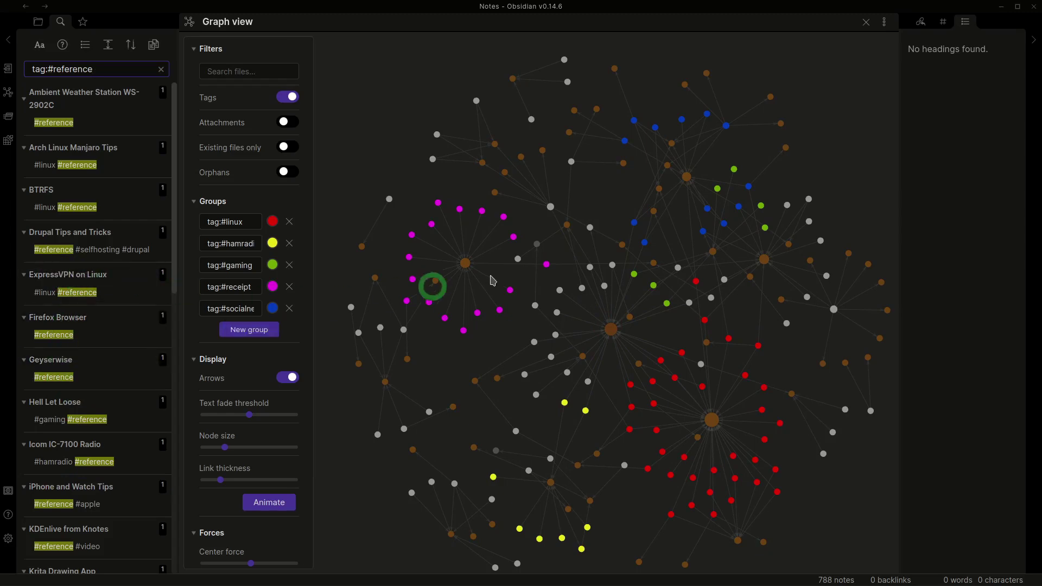
pyautogui.click(504, 219)
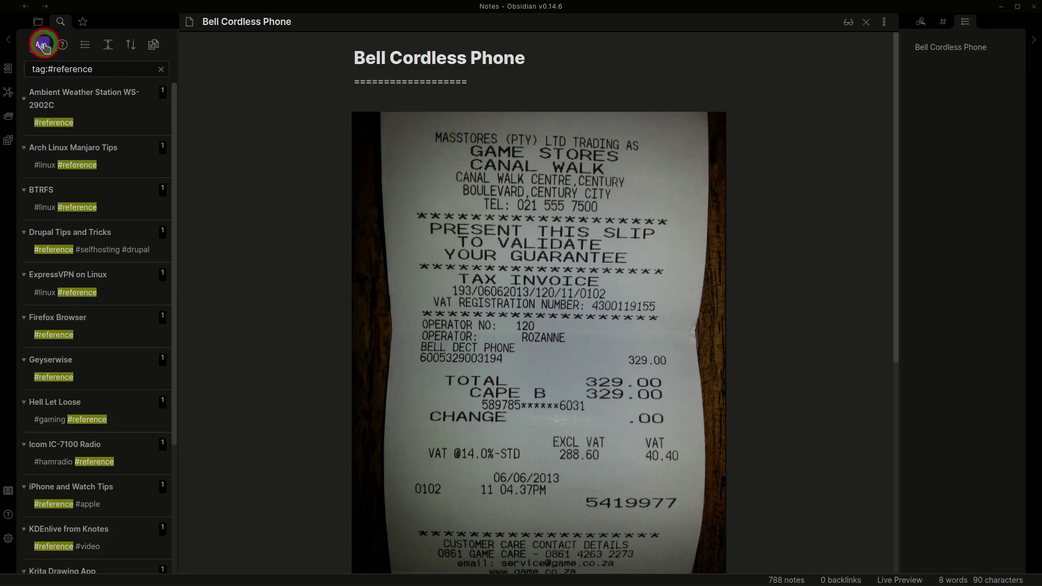
pyautogui.click(38, 26)
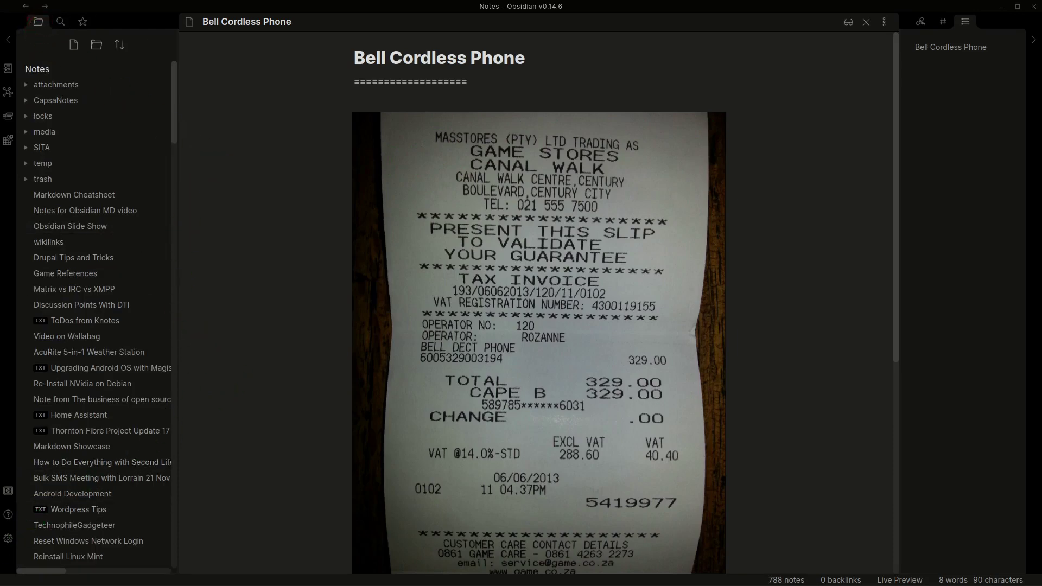
# - Open the Editor settings and review the choices for the default new pane view and default editing mode
pyautogui.click(8, 539)
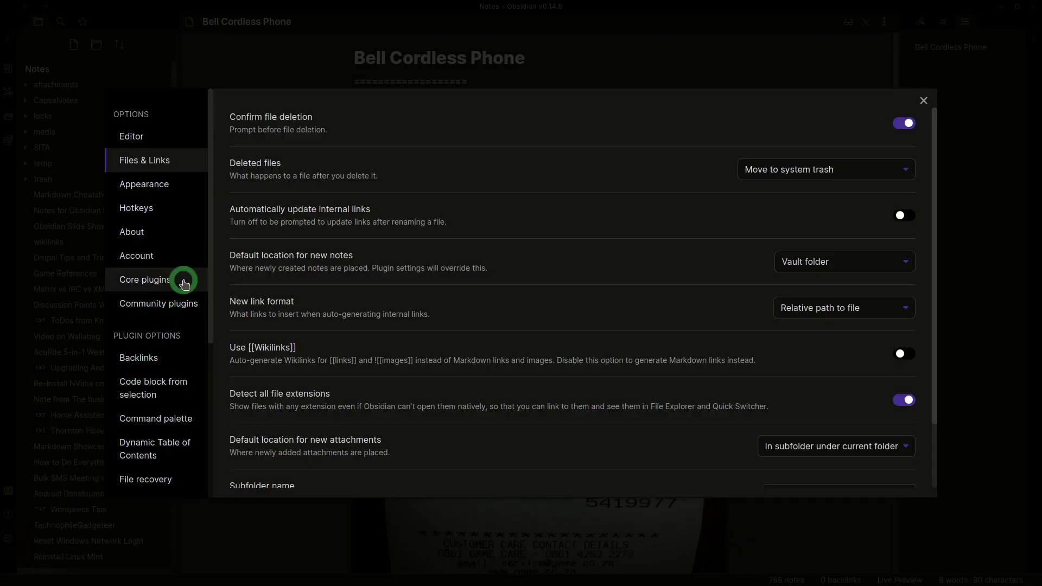
pyautogui.click(166, 142)
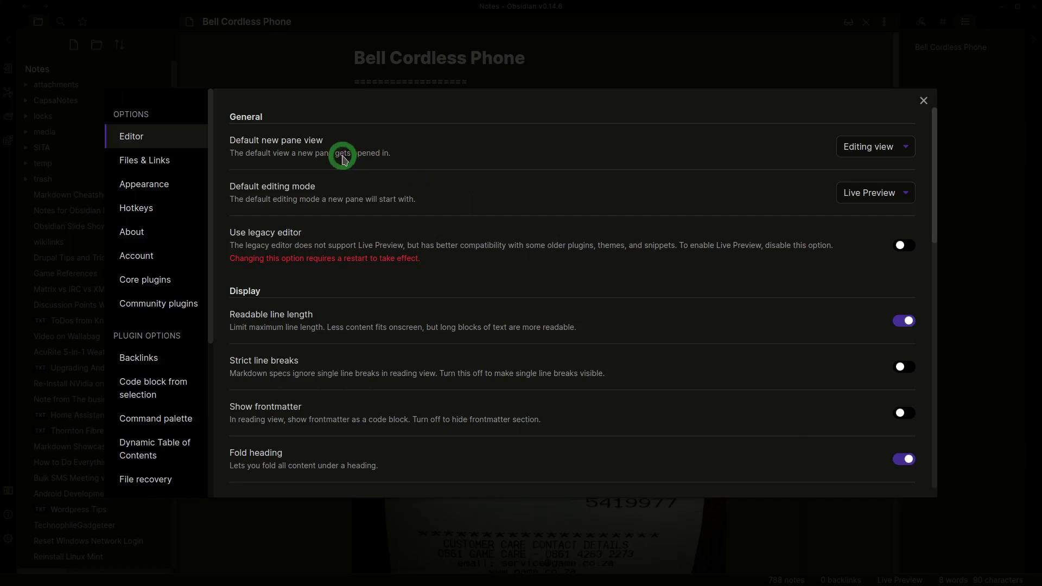
pyautogui.click(859, 148)
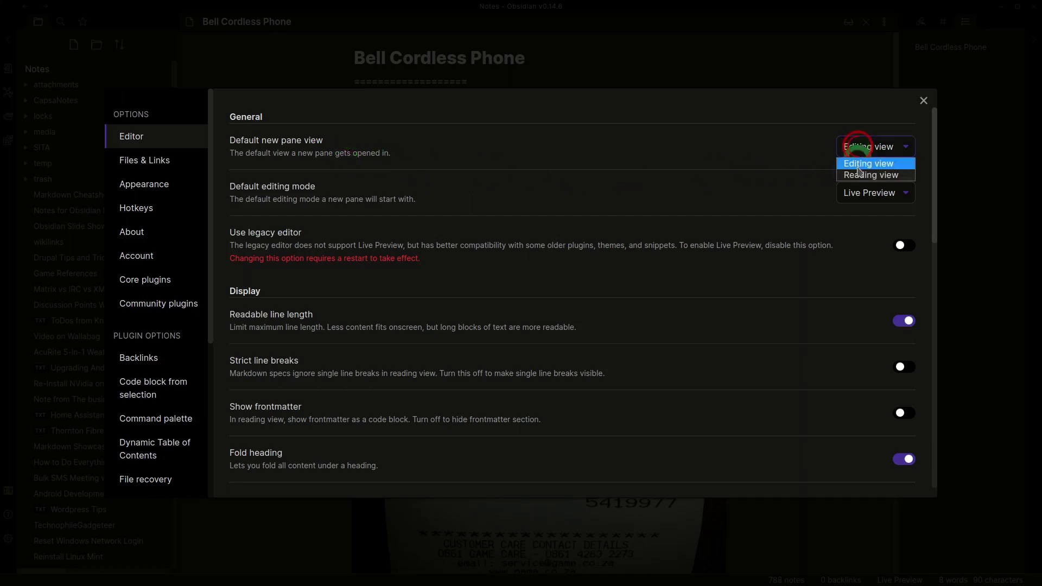
pyautogui.click(859, 146)
pyautogui.click(581, 146)
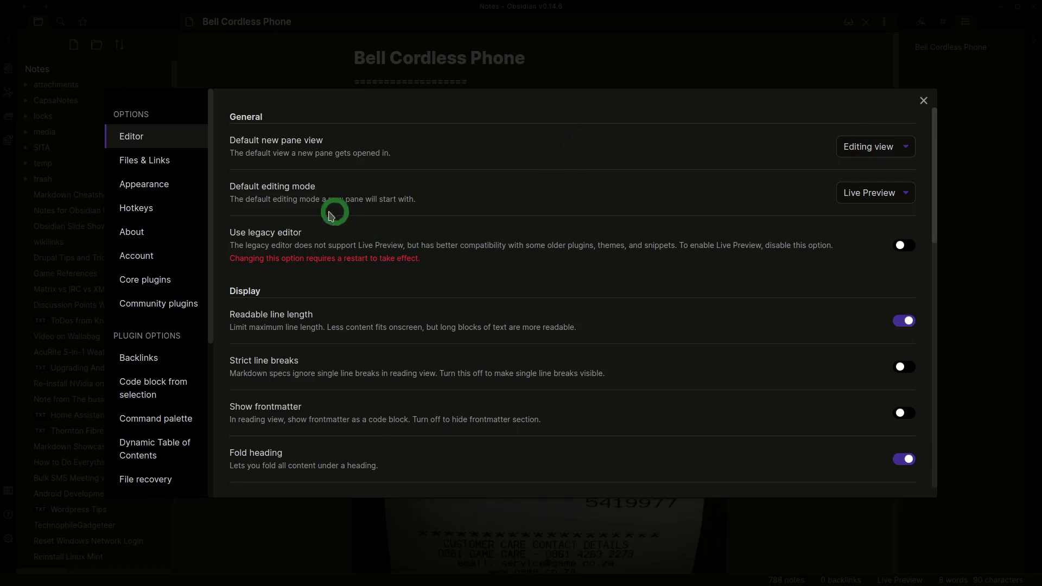
pyautogui.click(853, 195)
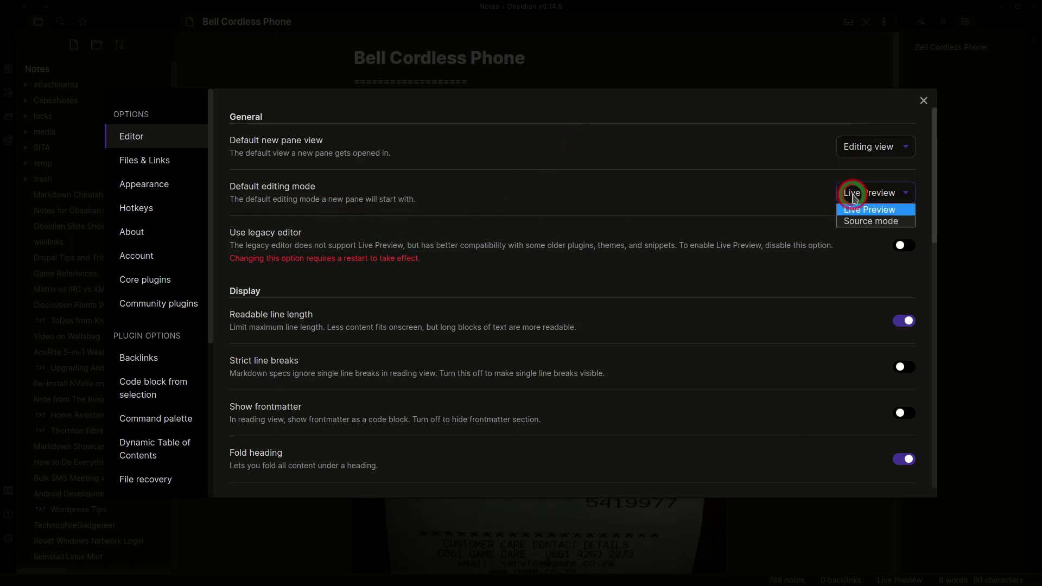
pyautogui.click(798, 194)
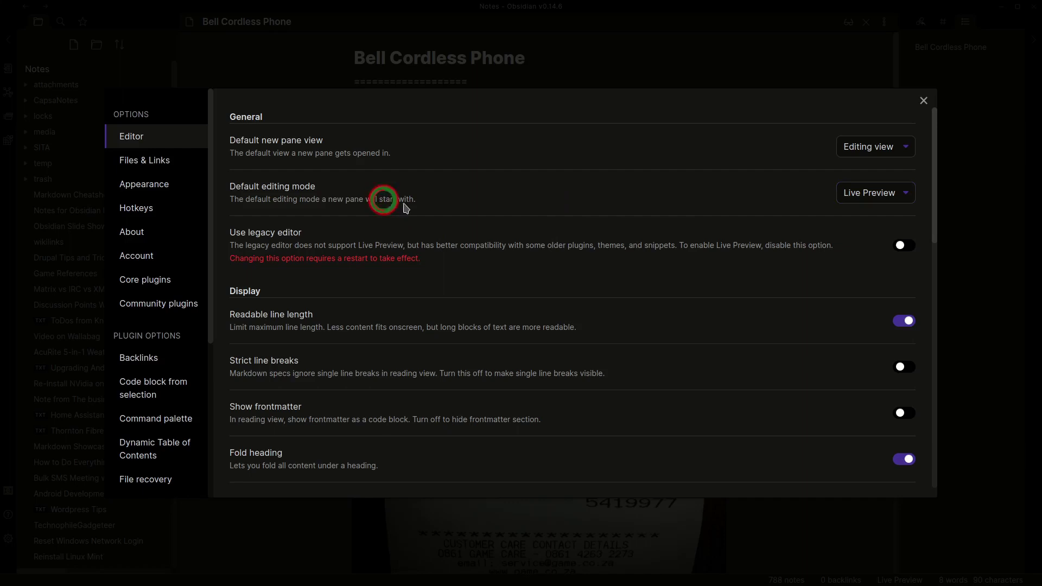
# - Check the default editing mode choices and examine the remaining Editor settings for display, spellcheck, auto pairing and indentation
pyautogui.click(848, 193)
pyautogui.click(850, 193)
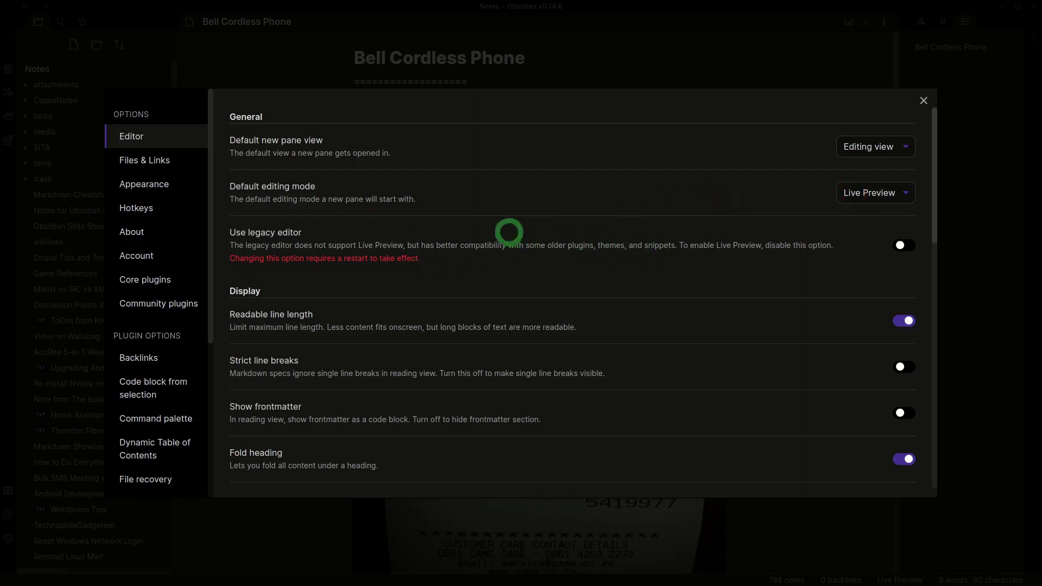
pyautogui.scroll(-2, 522, 245)
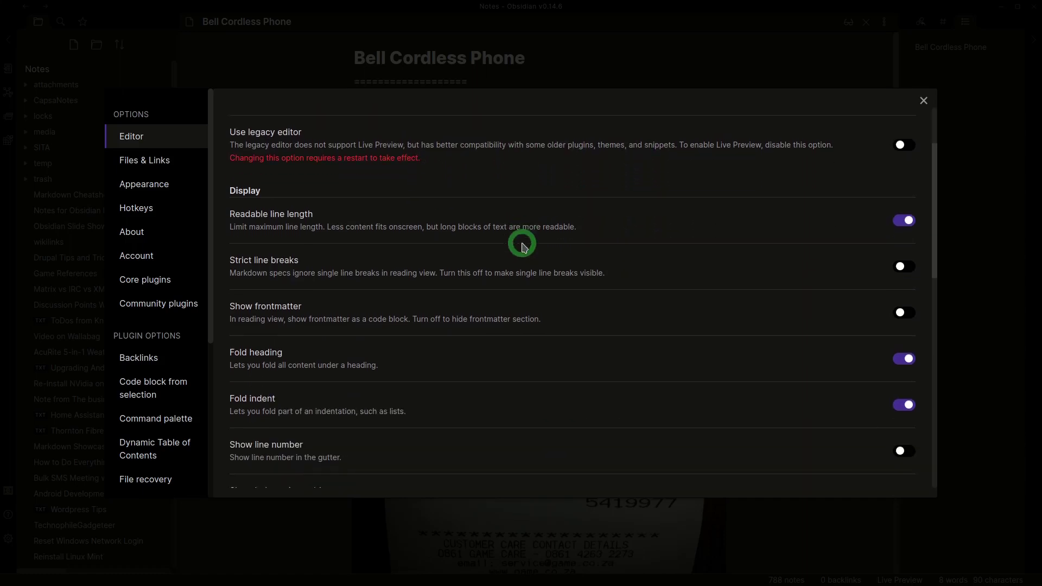
pyautogui.scroll(-2, 522, 244)
pyautogui.scroll(1, 521, 245)
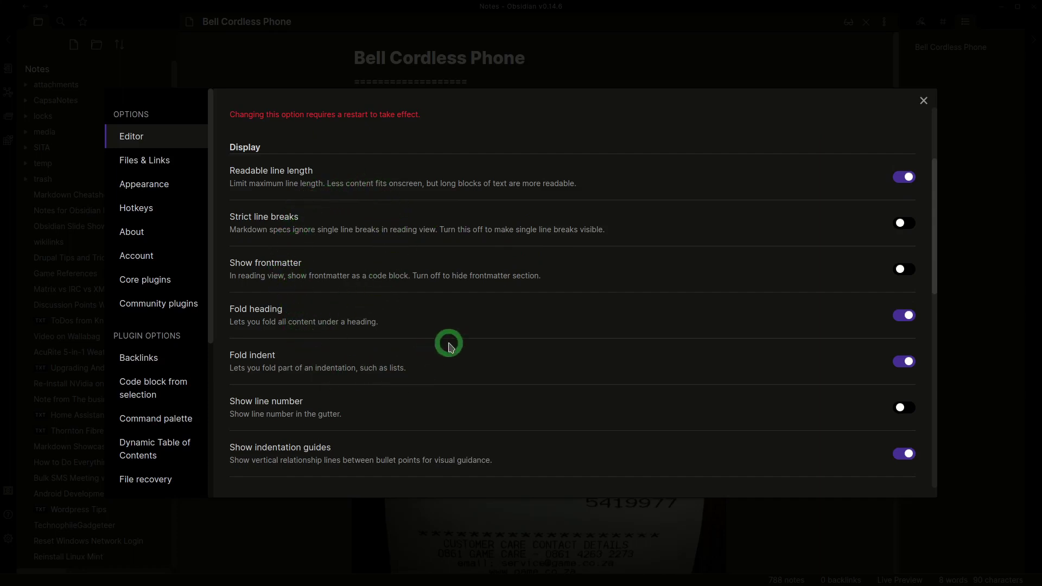
pyautogui.scroll(-4, 449, 343)
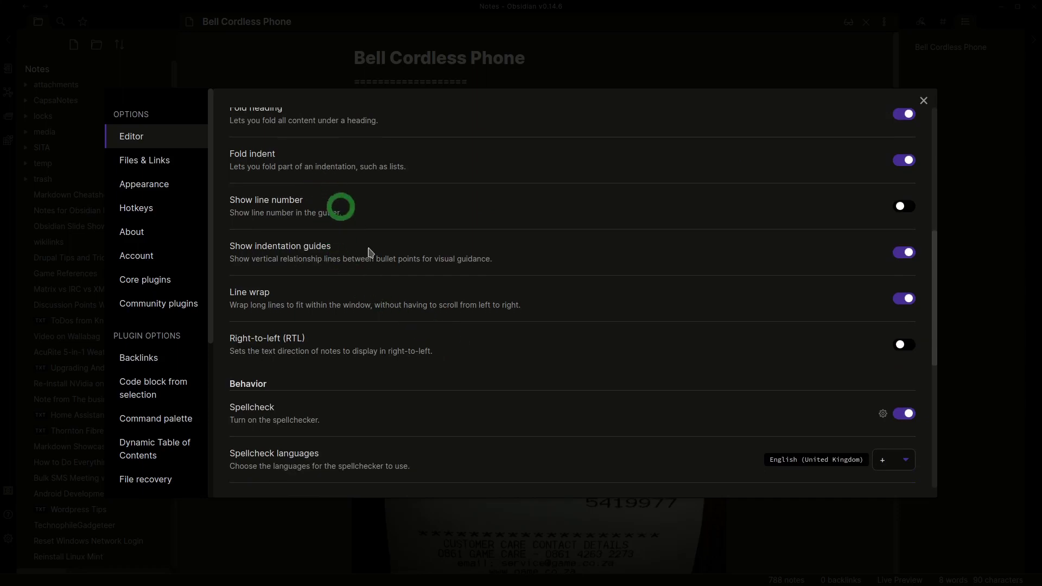
pyautogui.scroll(-1, 372, 255)
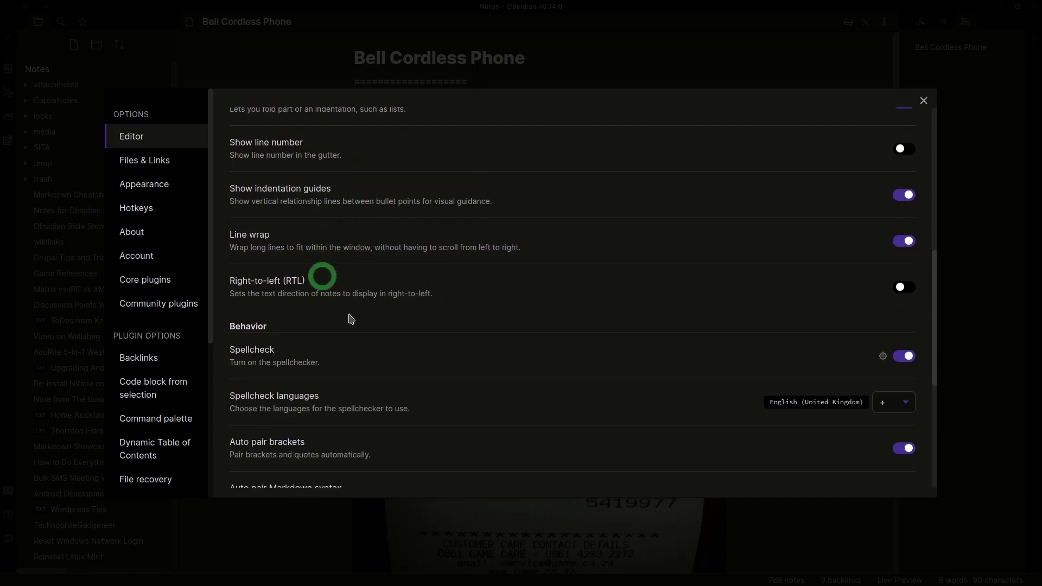
pyautogui.scroll(-4, 358, 331)
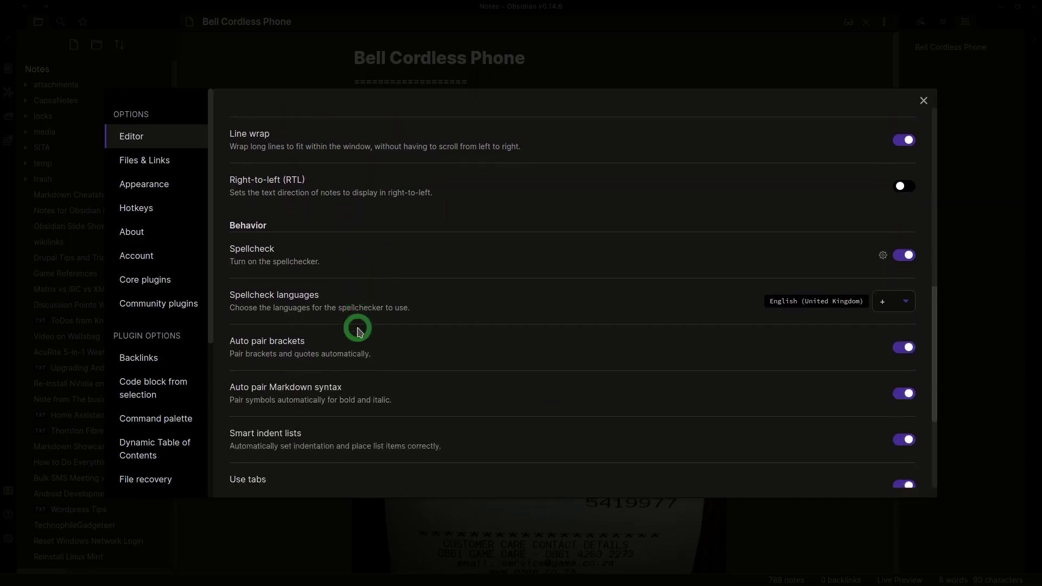
pyautogui.scroll(-1, 515, 237)
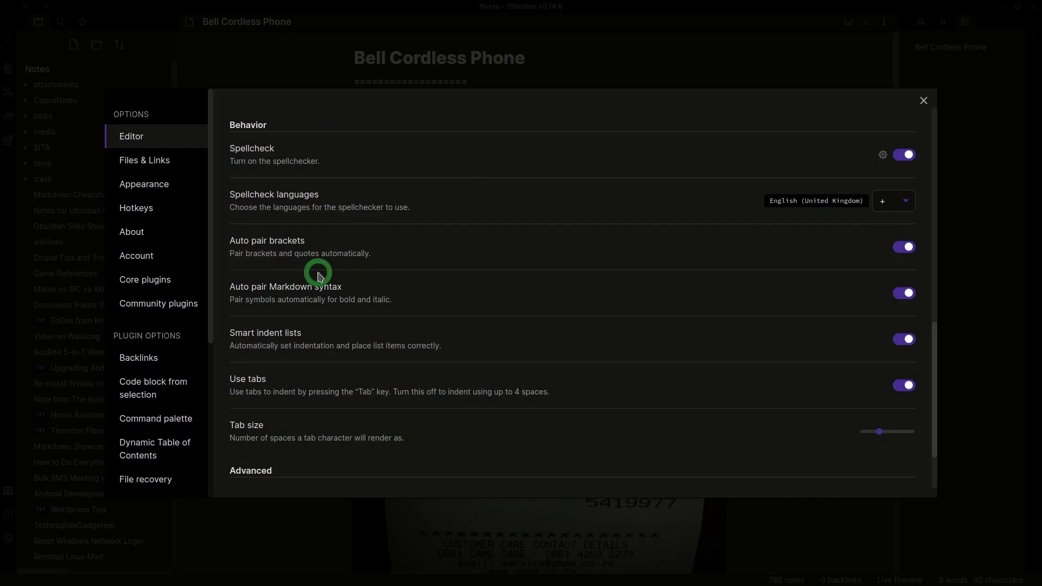
pyautogui.scroll(-3, 318, 272)
# - Open the Files & Links settings and review the choices for the default location for new notes and the new link format
pyautogui.click(172, 159)
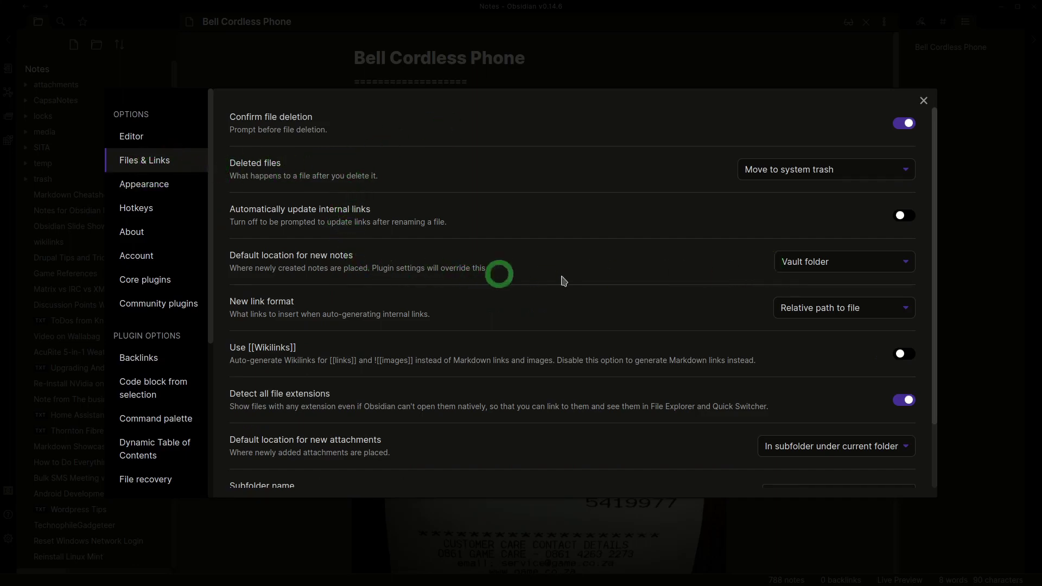
pyautogui.click(805, 265)
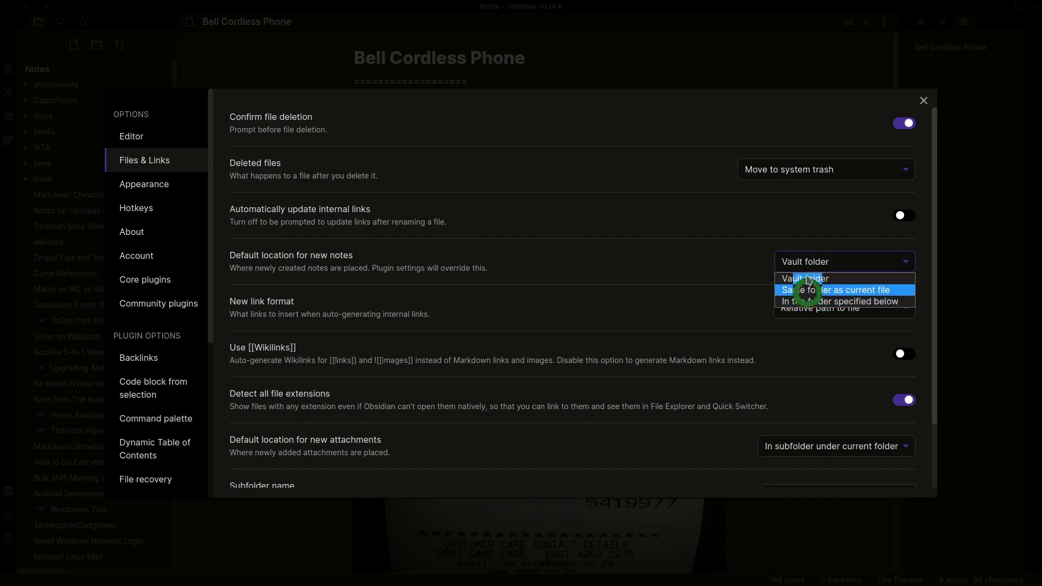
pyautogui.click(683, 264)
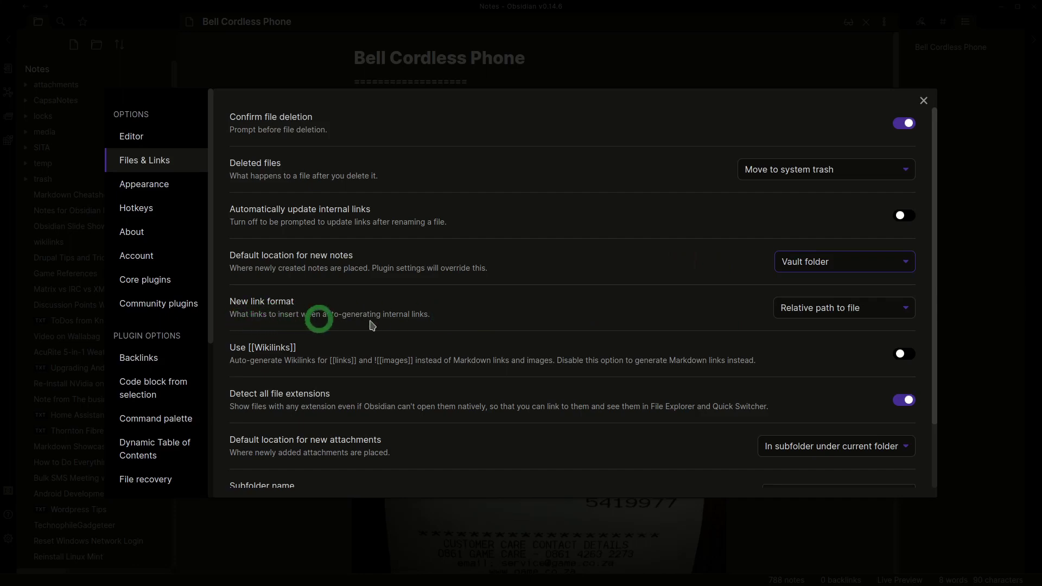
pyautogui.click(803, 312)
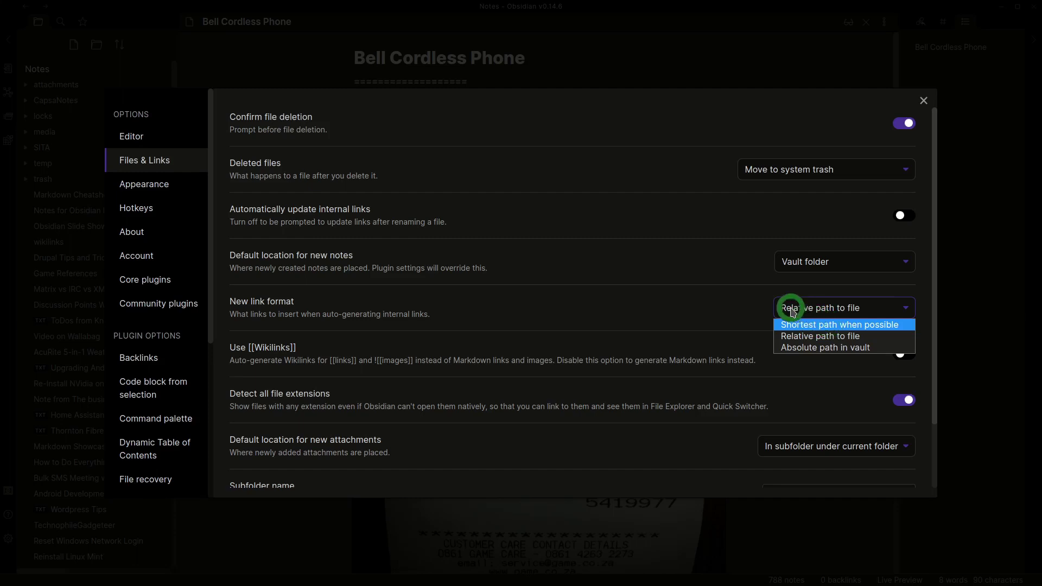
pyautogui.click(734, 314)
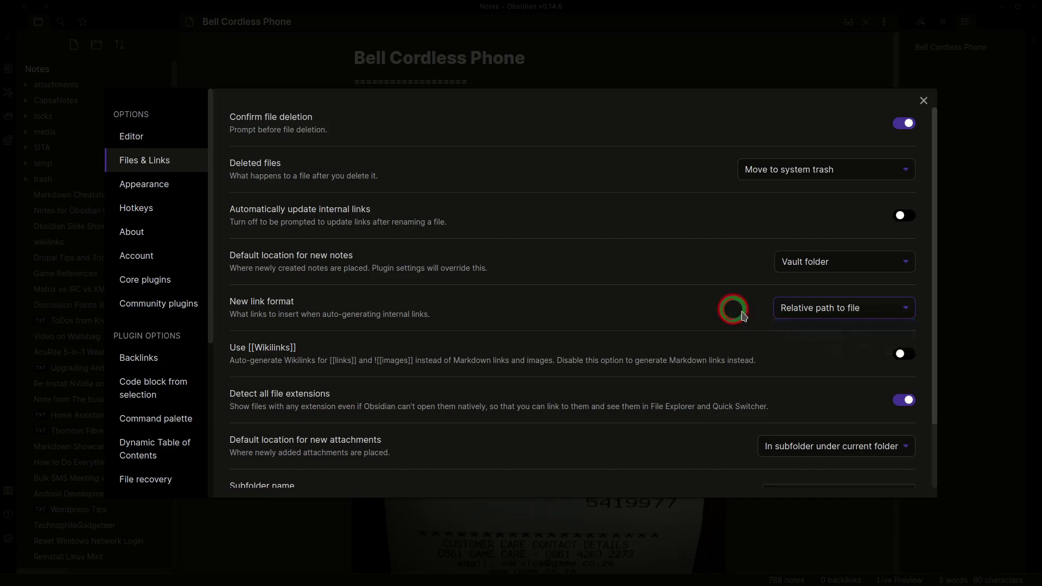
pyautogui.click(796, 308)
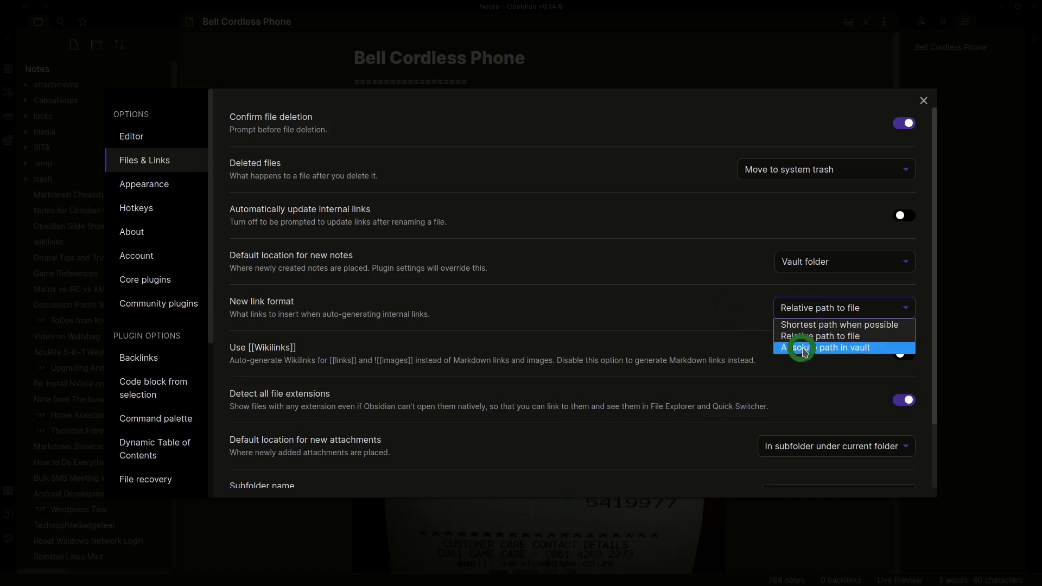
pyautogui.click(687, 310)
# - Examine the Wikilinks and file extension settings, and review the choices for the default location for new attachments
pyautogui.scroll(-1, 556, 314)
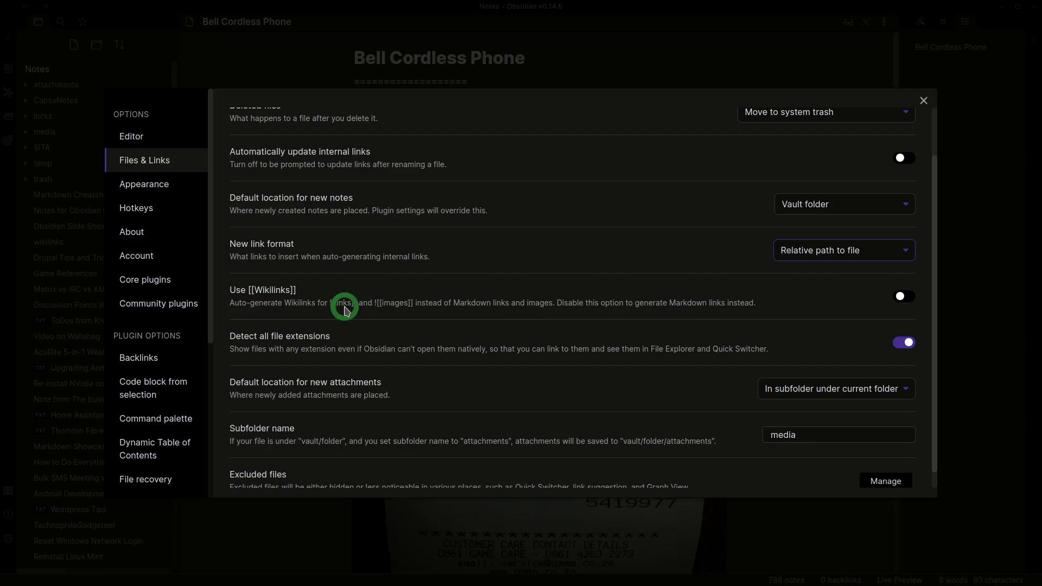
pyautogui.scroll(-1, 347, 311)
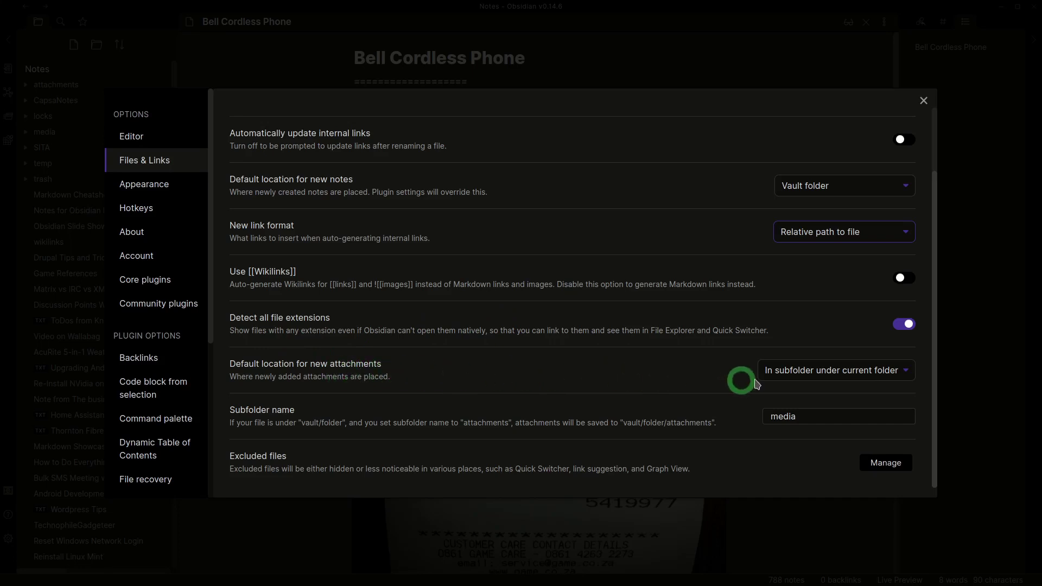
pyautogui.click(801, 372)
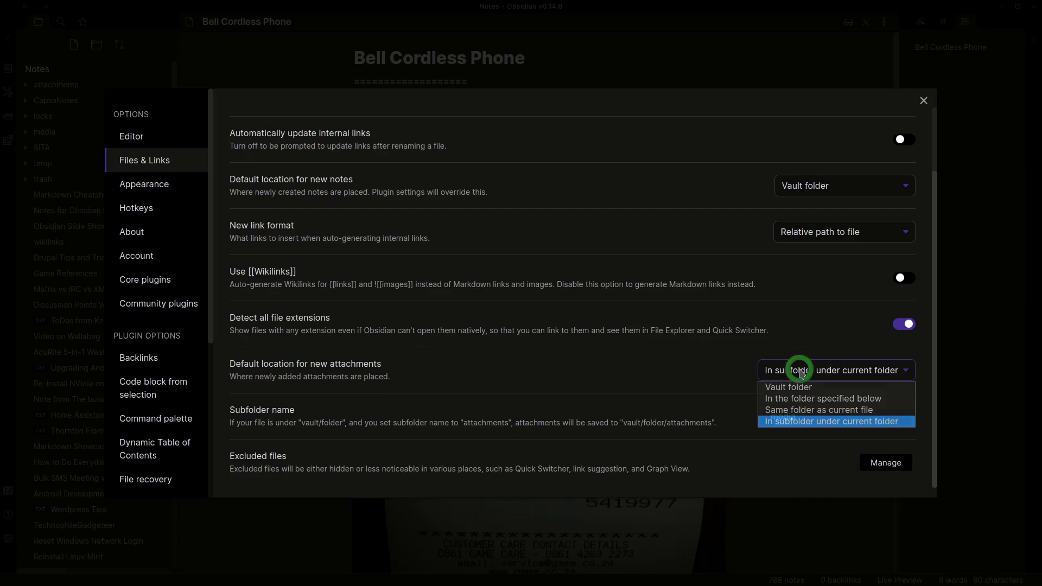
pyautogui.click(802, 369)
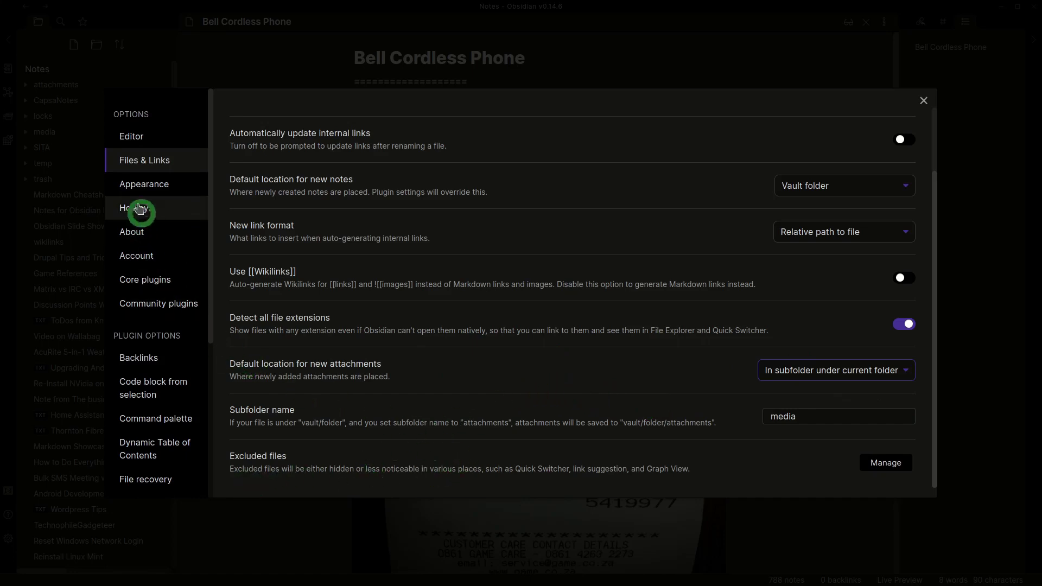
# - Open the Appearance settings and review the base theme choices
pyautogui.click(137, 184)
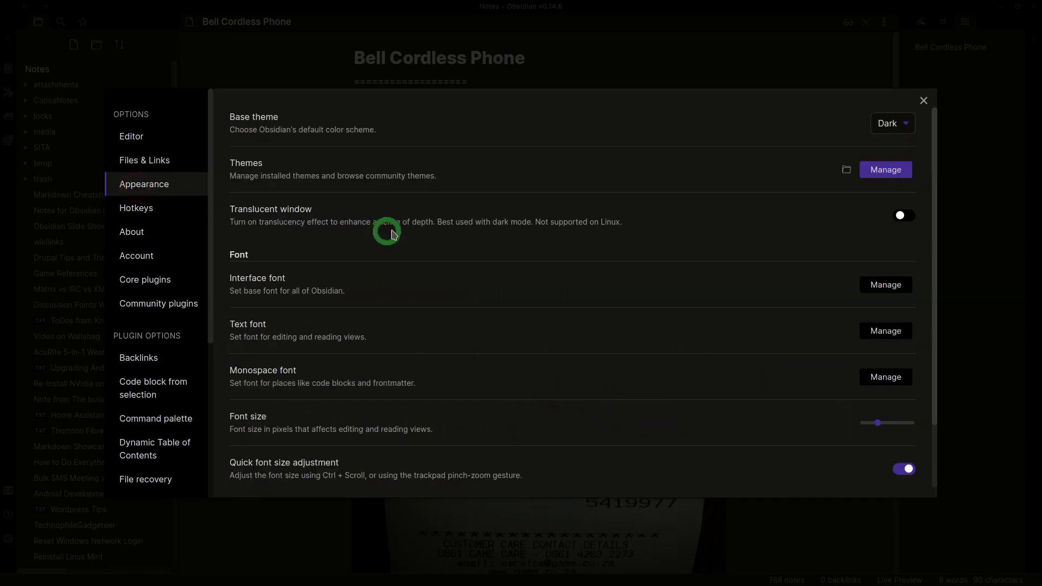
pyautogui.click(883, 125)
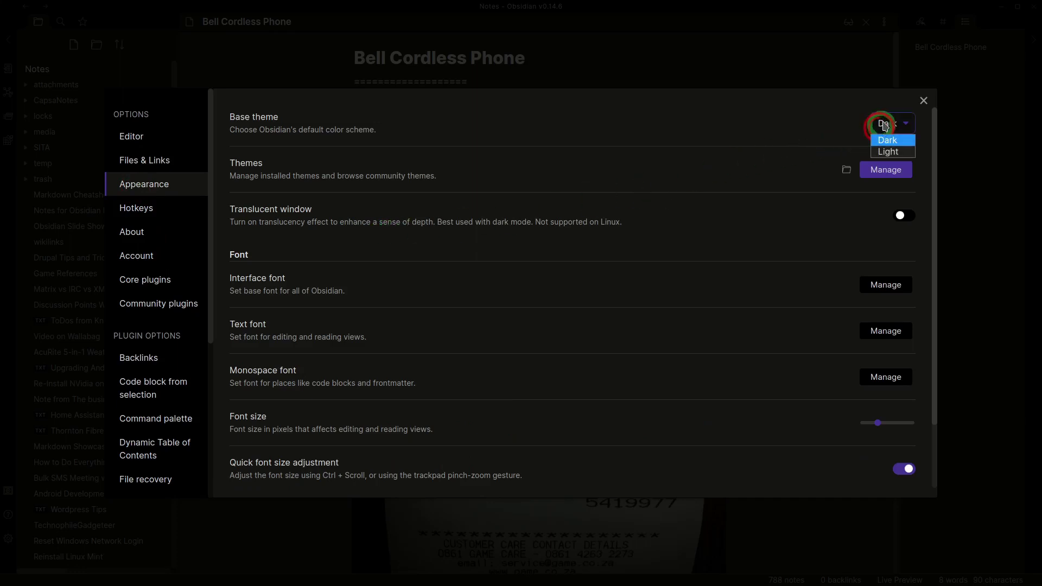
pyautogui.click(883, 125)
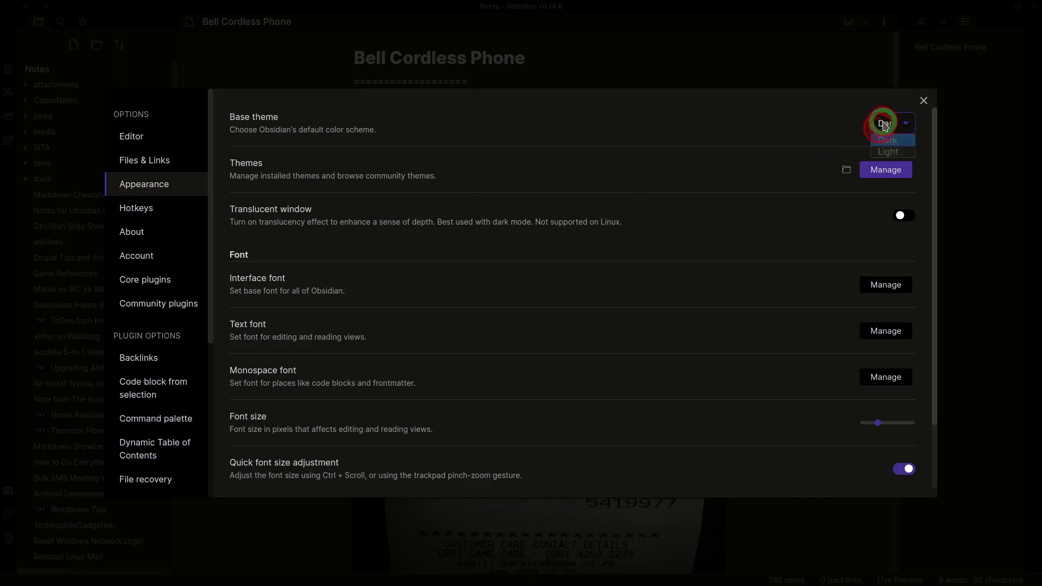
# - Open the theme manager and browse the dark community themes
pyautogui.click(884, 171)
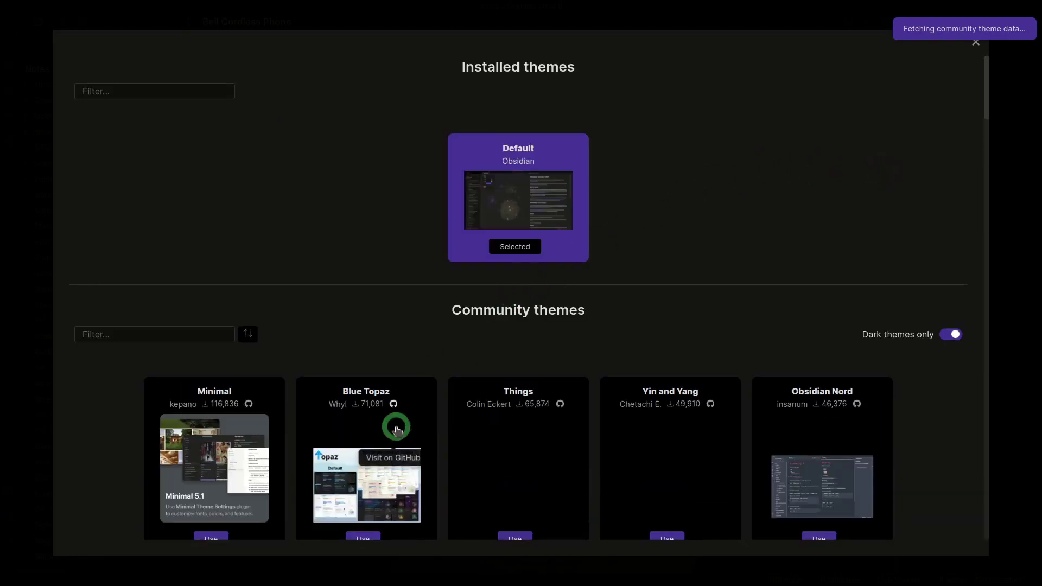
pyautogui.scroll(-3, 404, 415)
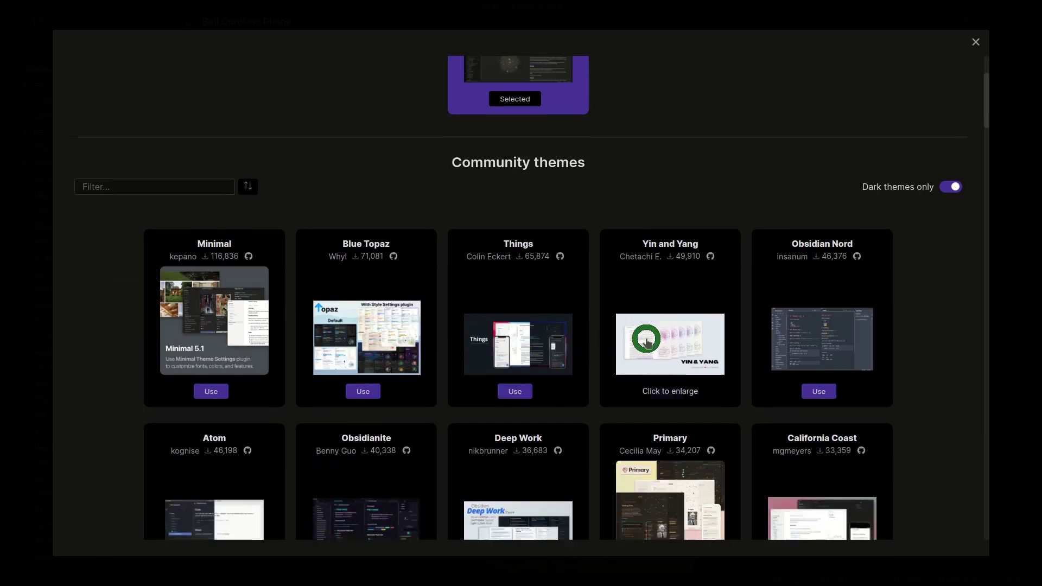
pyautogui.scroll(-1, 646, 340)
pyautogui.scroll(-5, 646, 339)
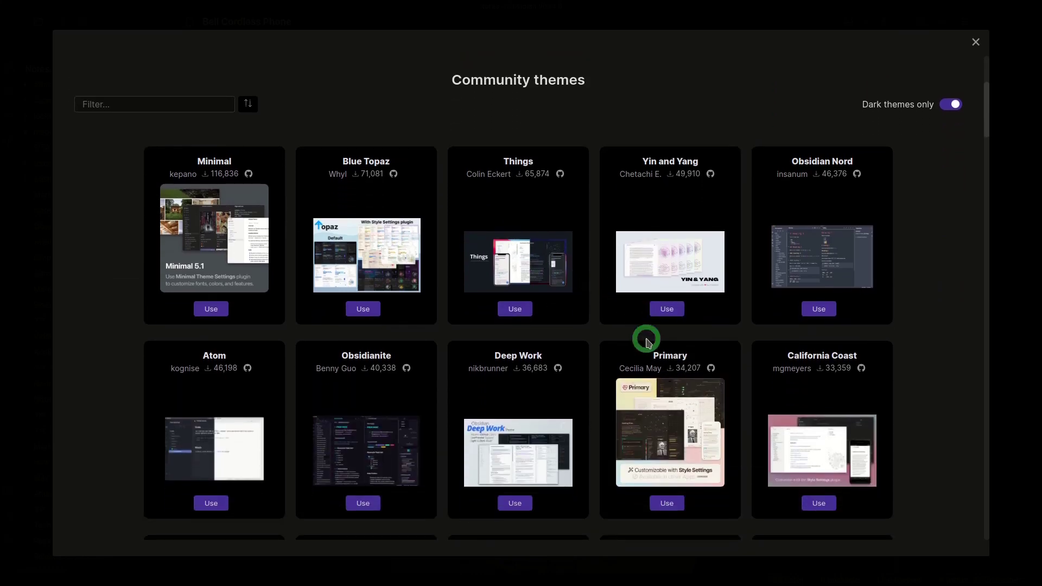
pyautogui.scroll(4, 678, 334)
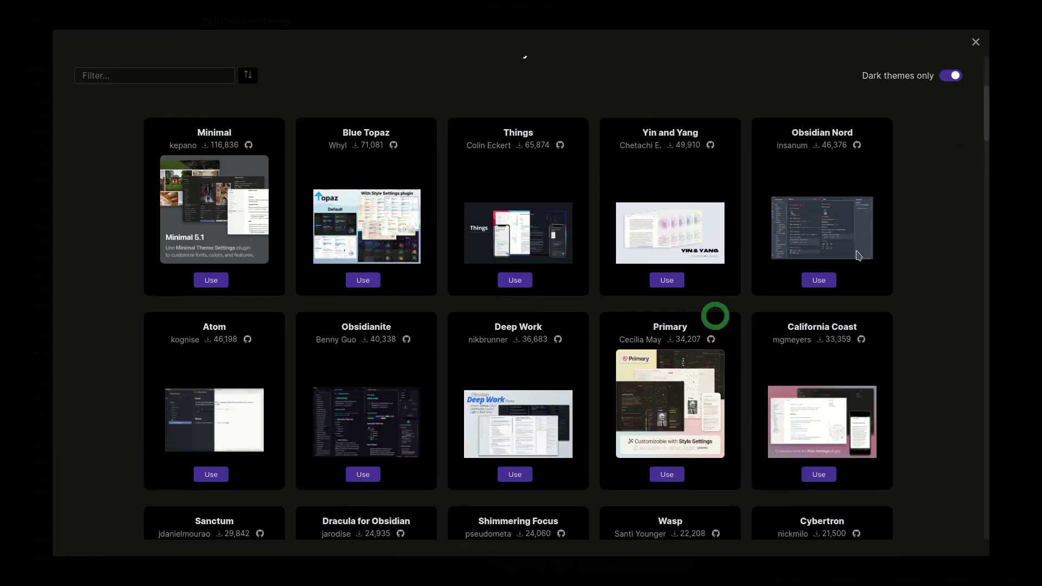
# - Stop limiting the community themes to dark ones, browse the full list, and close the theme manager
pyautogui.click(947, 77)
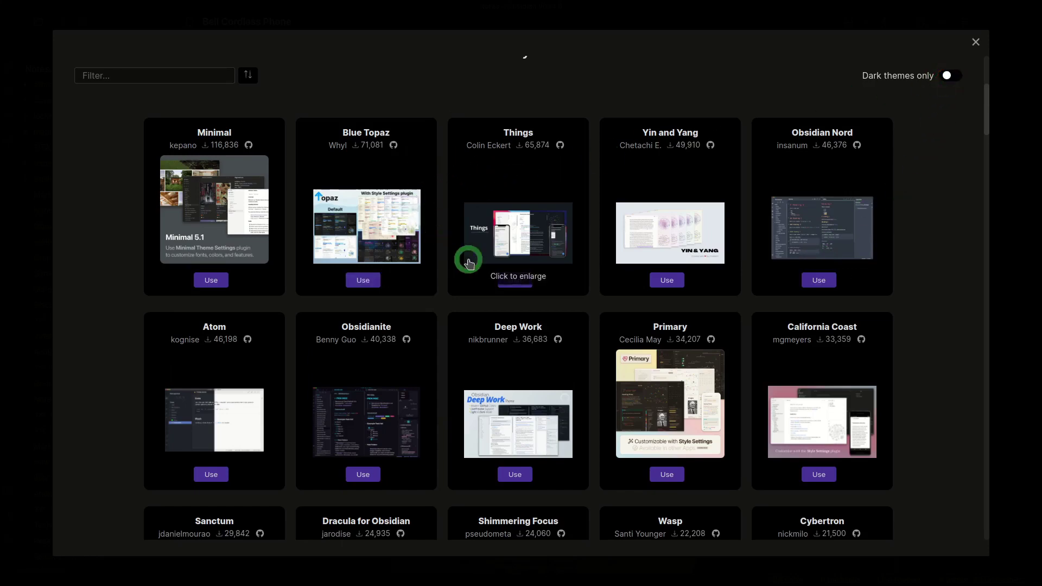
pyautogui.scroll(-5, 468, 263)
pyautogui.scroll(-5, 469, 264)
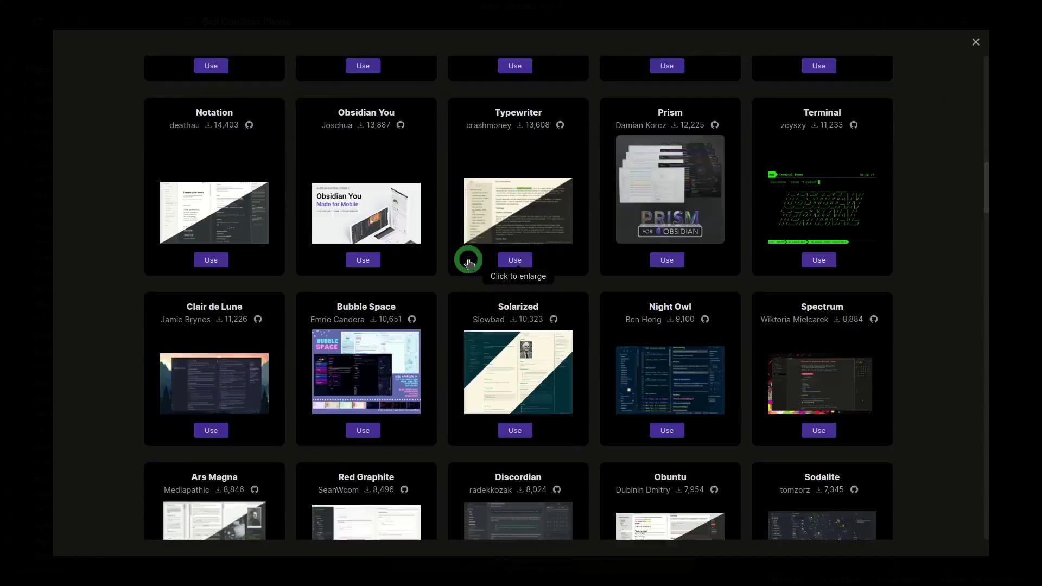
pyautogui.scroll(6, 469, 263)
pyautogui.scroll(11, 469, 264)
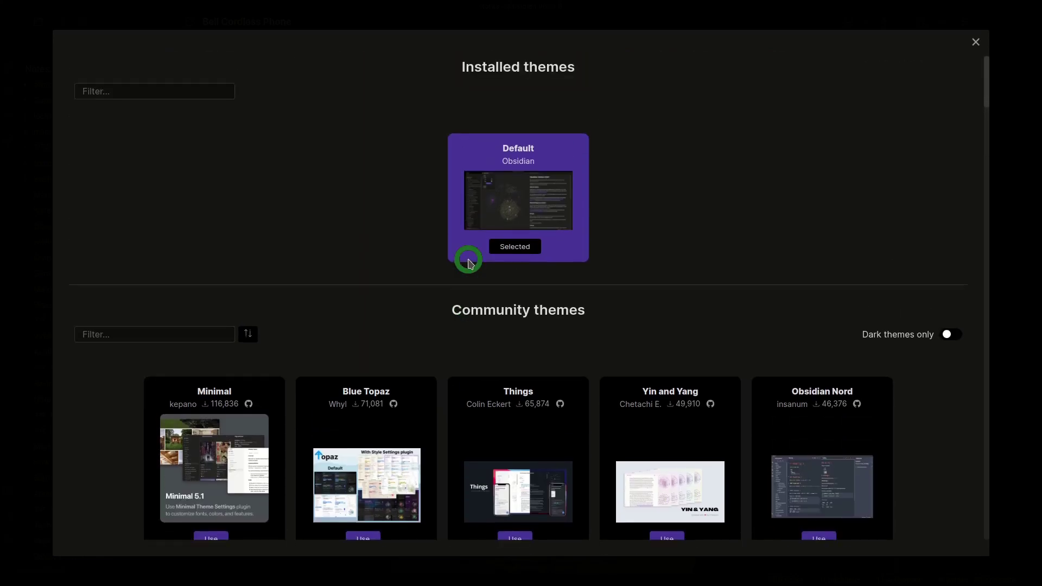
pyautogui.scroll(-9, 469, 264)
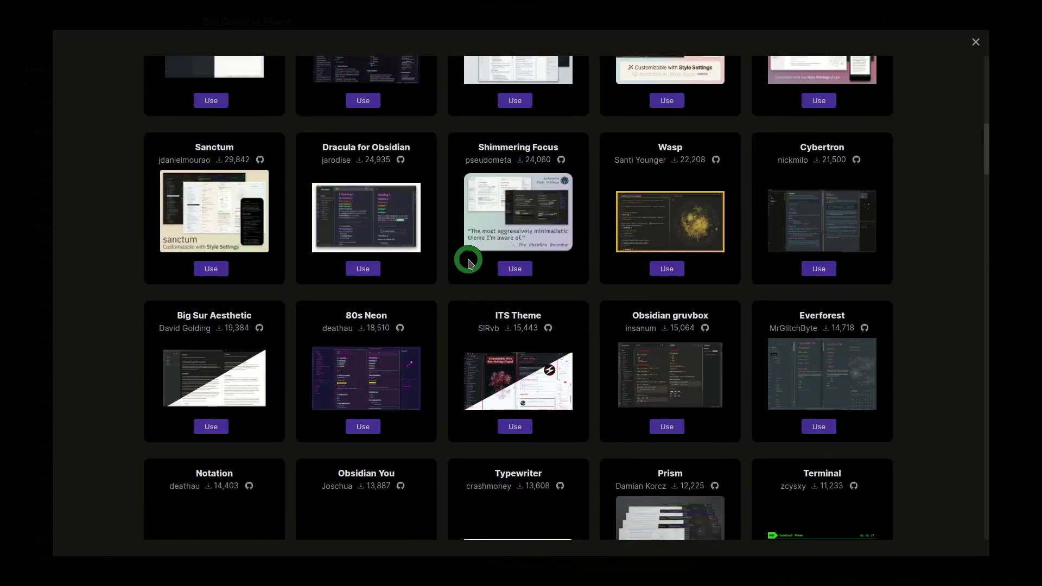
pyautogui.scroll(9, 628, 250)
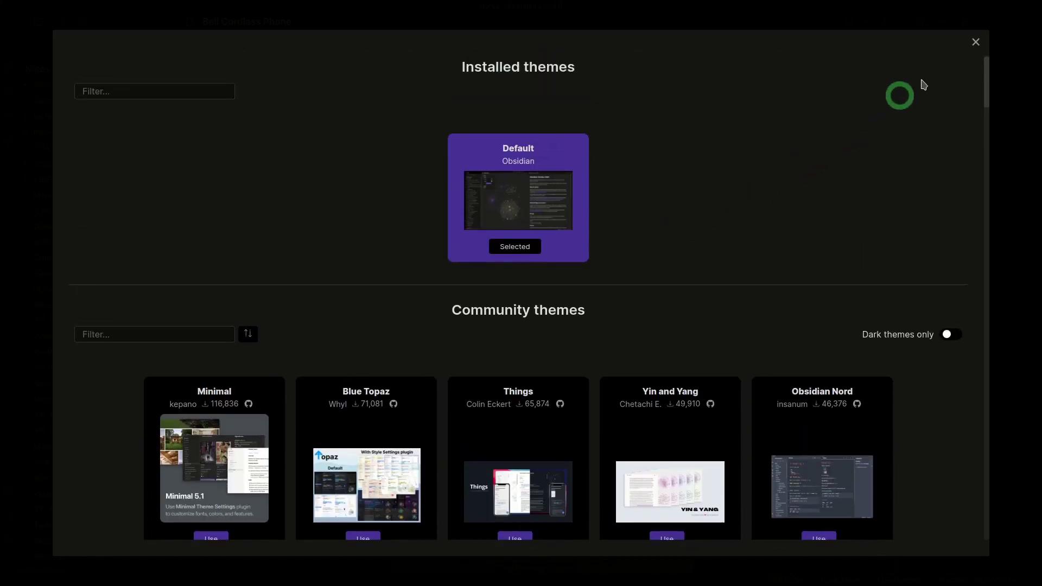
pyautogui.click(973, 45)
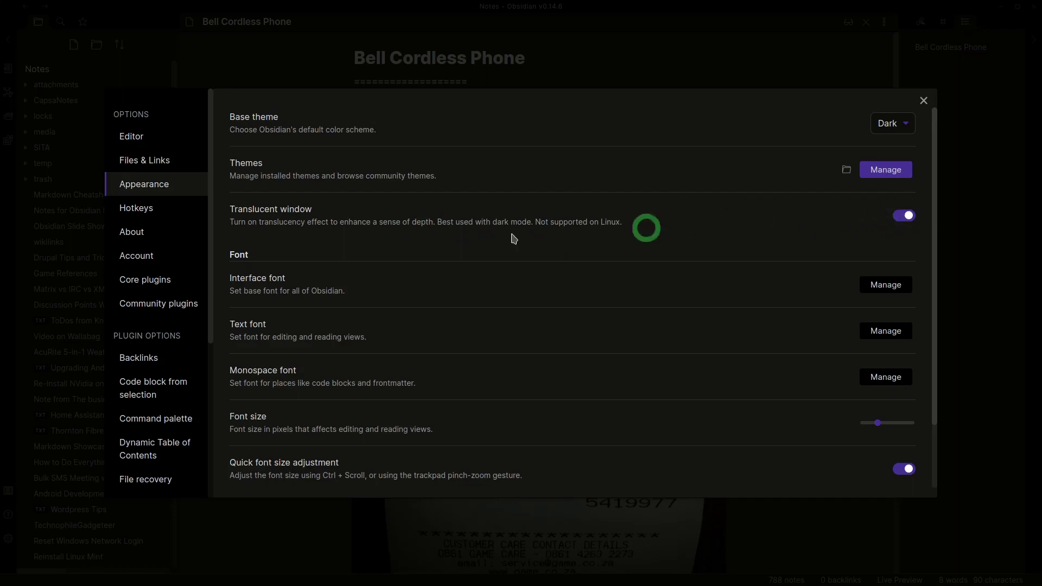
# - Turn off the translucent window effect and review the font and CSS snippet settings
pyautogui.scroll(-2, 508, 240)
pyautogui.scroll(2, 505, 239)
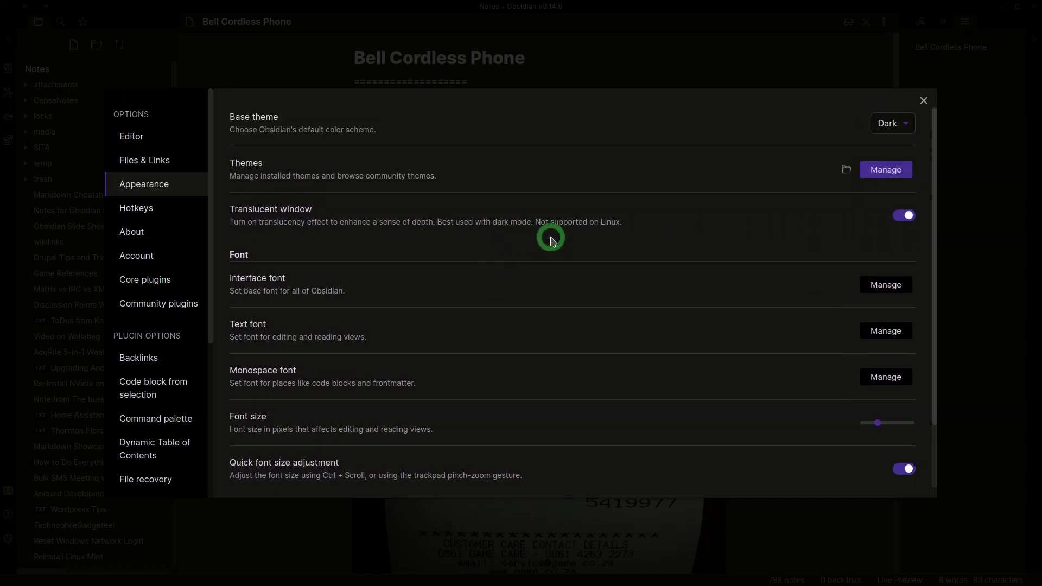
pyautogui.click(903, 216)
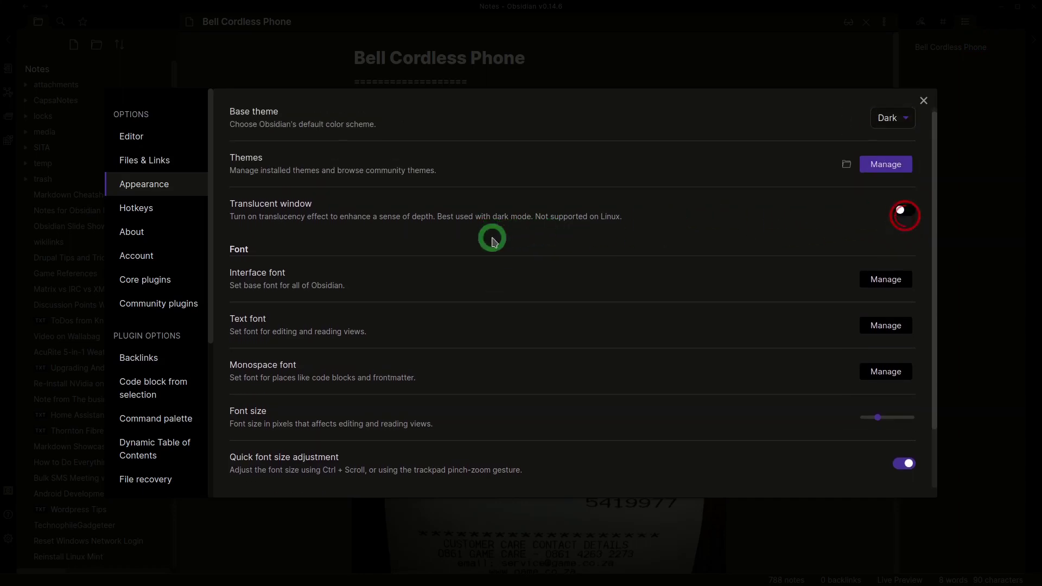
pyautogui.scroll(-2, 492, 239)
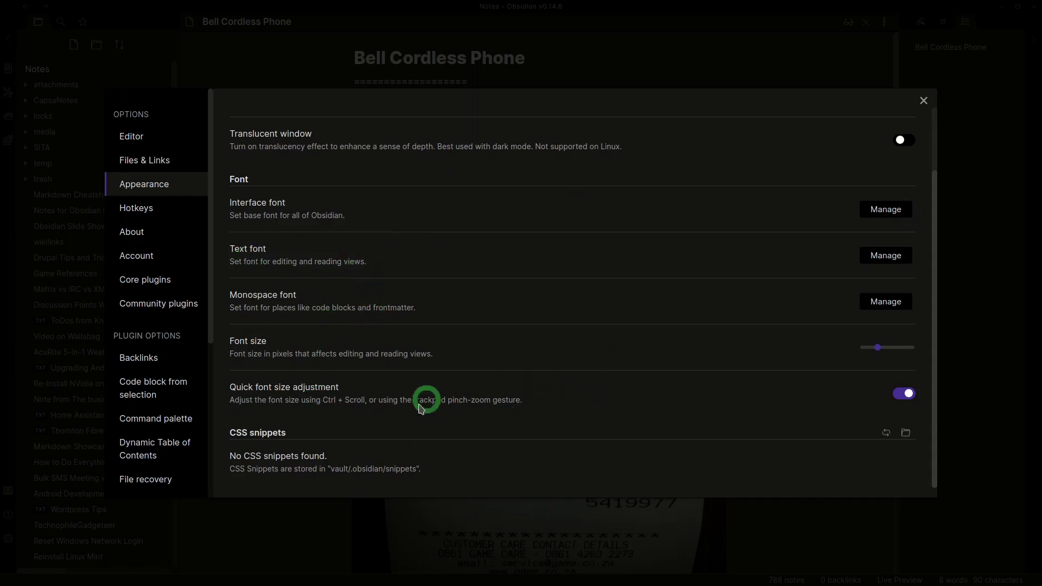
# - Open the Hotkeys settings and browse the list of commands and their assigned shortcuts
pyautogui.click(136, 211)
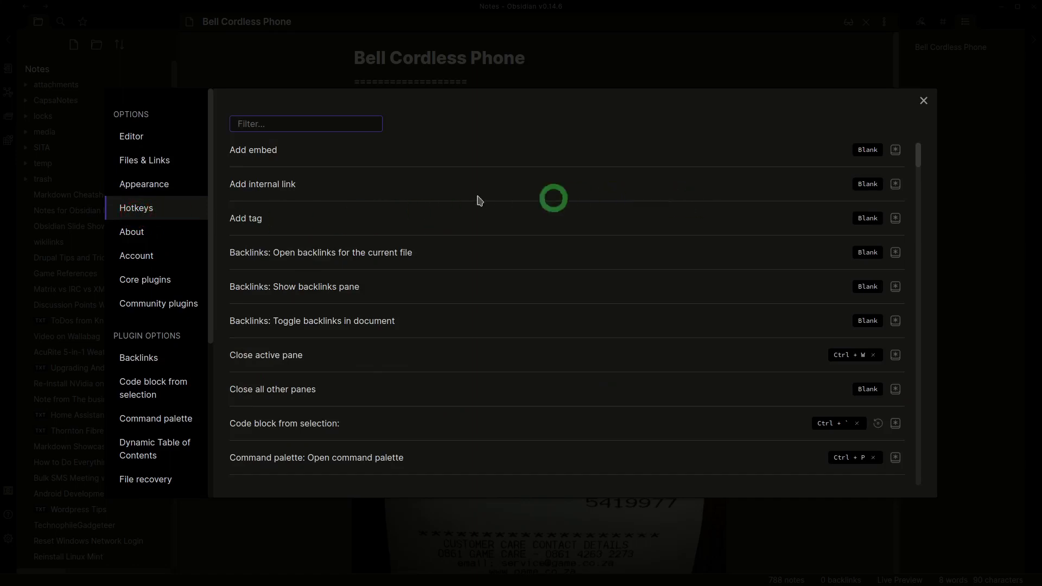
pyautogui.scroll(-6, 442, 258)
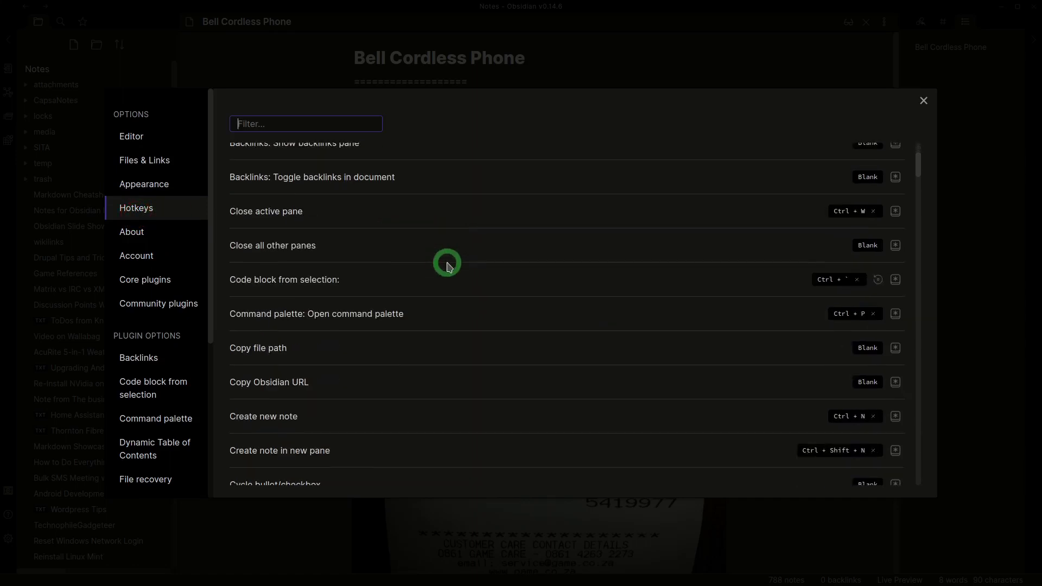
pyautogui.scroll(-6, 447, 265)
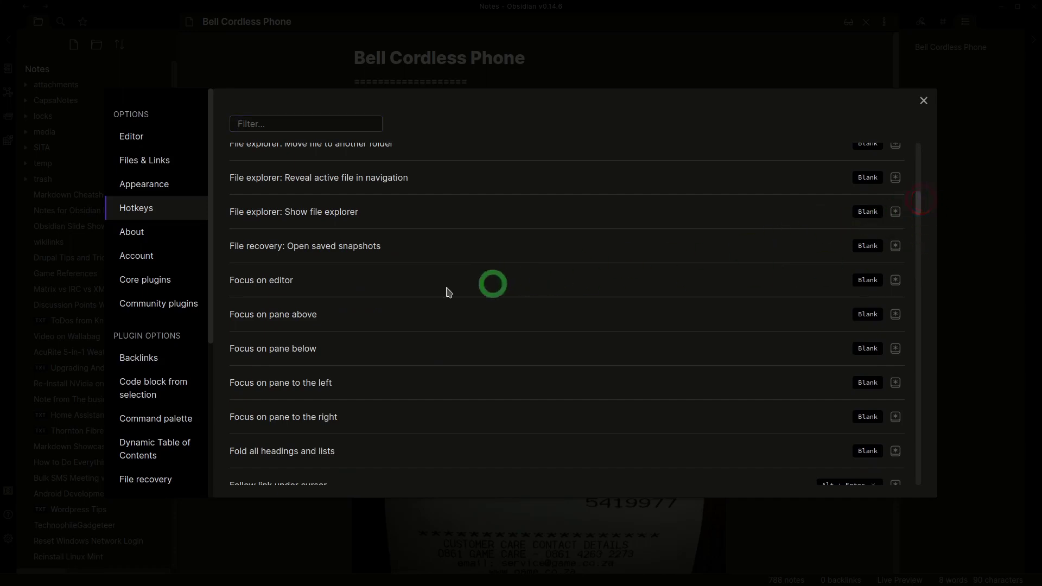
pyautogui.scroll(-3, 446, 291)
pyautogui.scroll(-5, 446, 291)
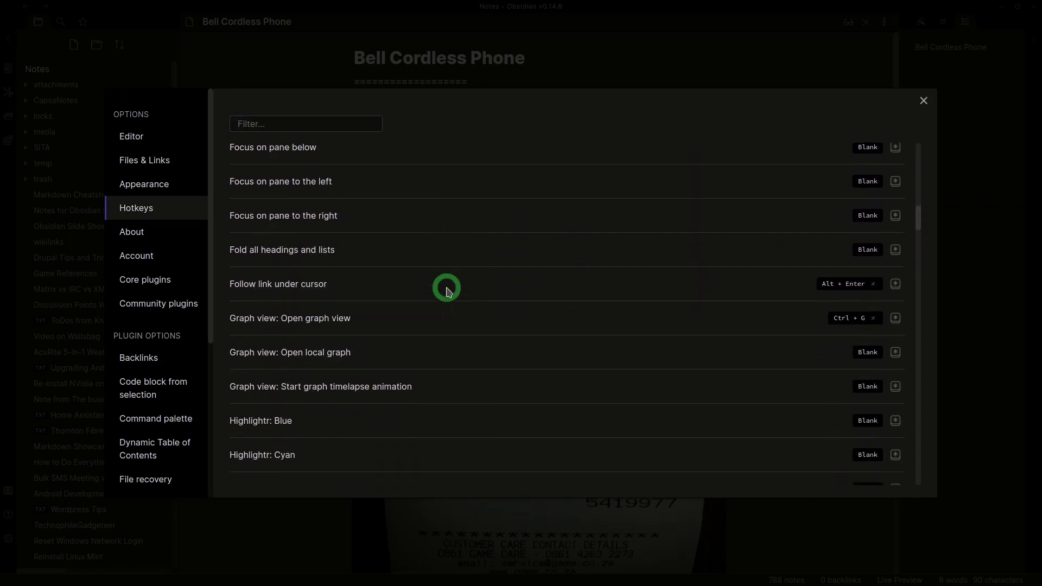
# - Try assigning Ctrl + L to the "Kanban: Create new board" command, and restore its default hotkey
pyautogui.scroll(-9, 446, 291)
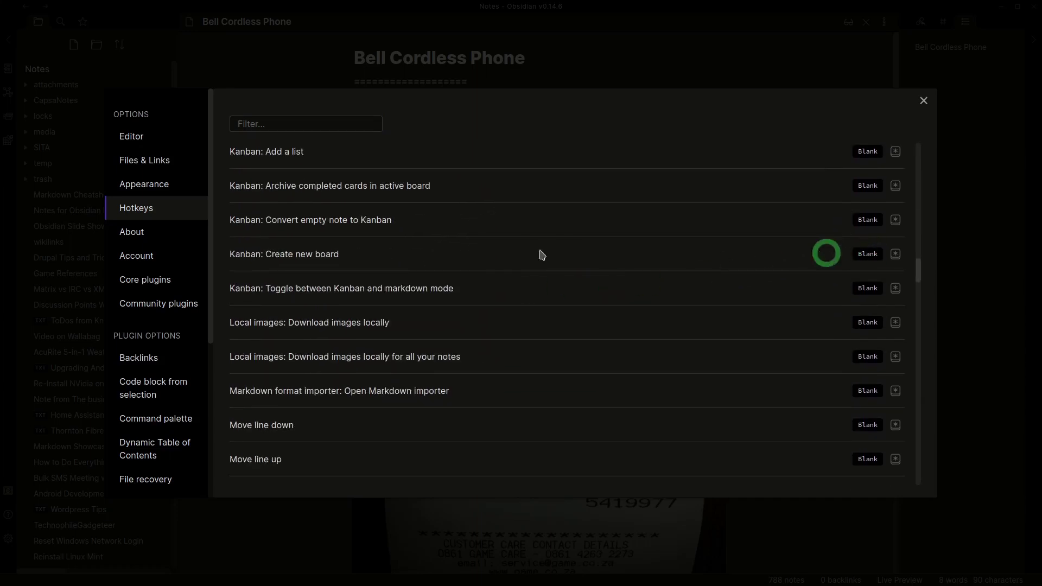
pyautogui.click(897, 254)
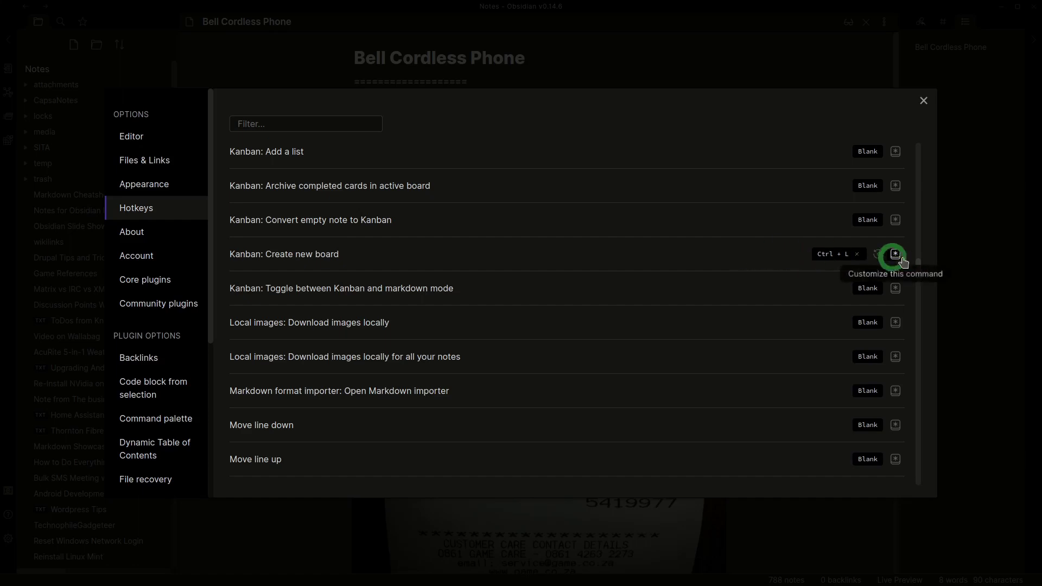
pyautogui.click(878, 253)
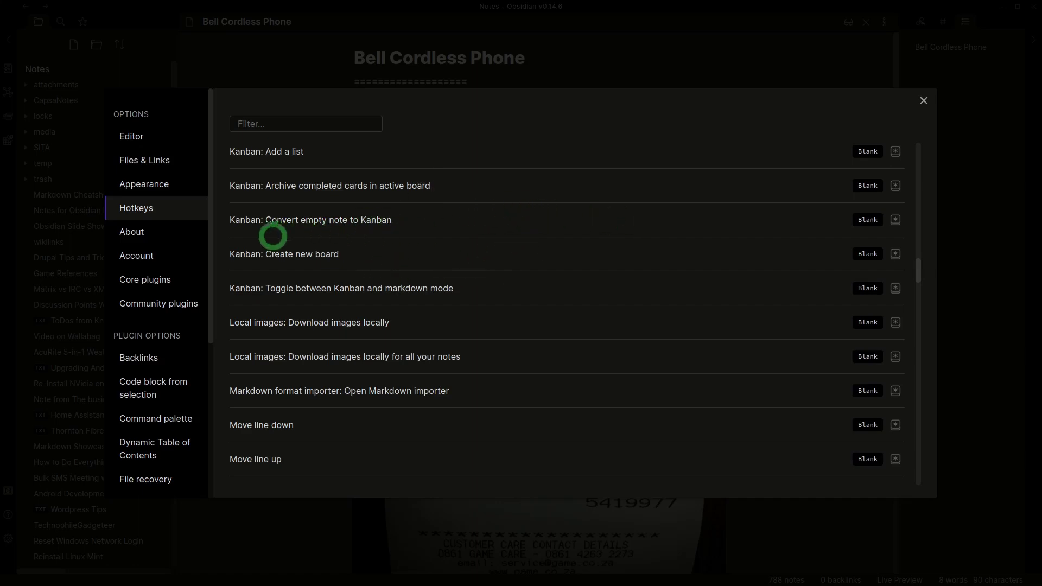
# - Review the display languages available in the About settings, keeping English, and open the Account settings
pyautogui.click(132, 234)
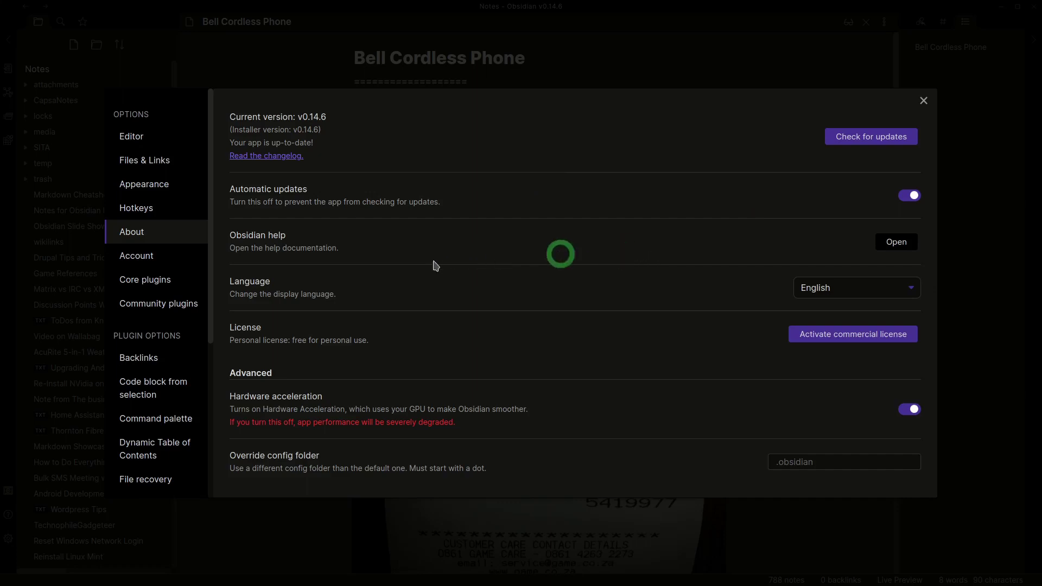
pyautogui.click(836, 288)
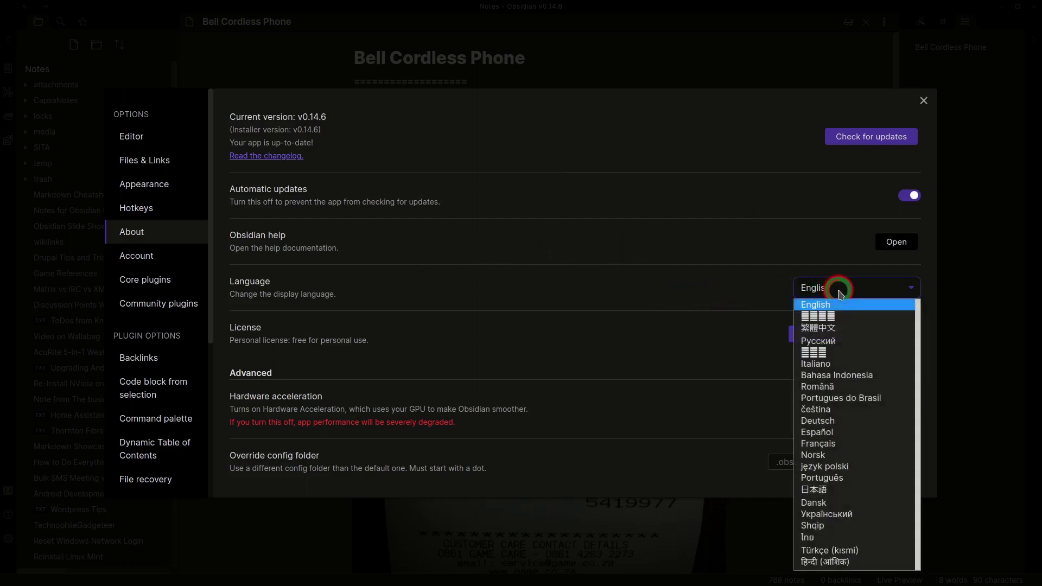
pyautogui.scroll(-1, 855, 445)
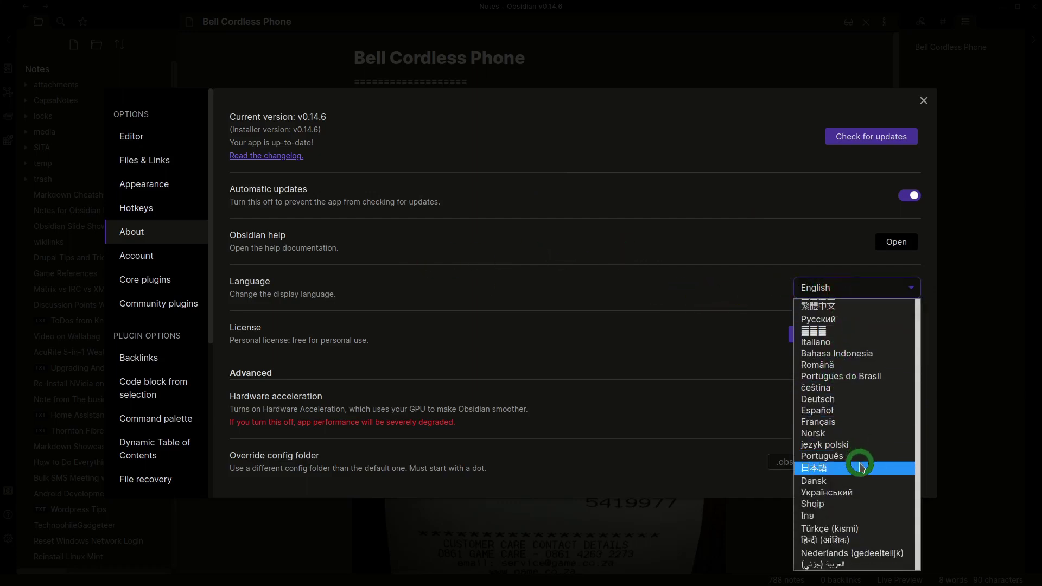
pyautogui.scroll(1, 845, 485)
pyautogui.click(688, 288)
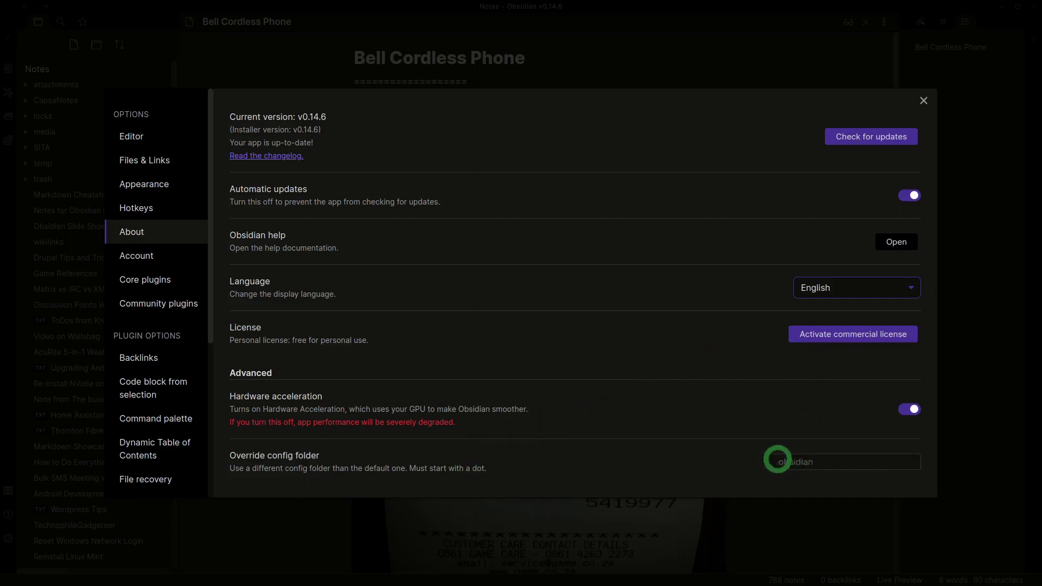
pyautogui.click(132, 256)
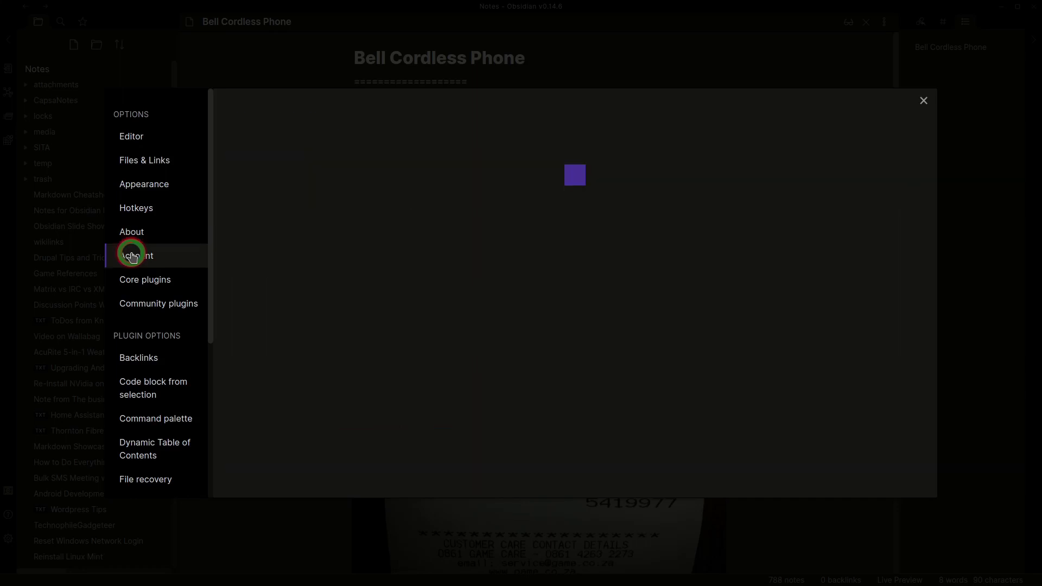
# - Open the core plugins settings and review the whole plugin list from File explorer through to Sync
pyautogui.click(137, 281)
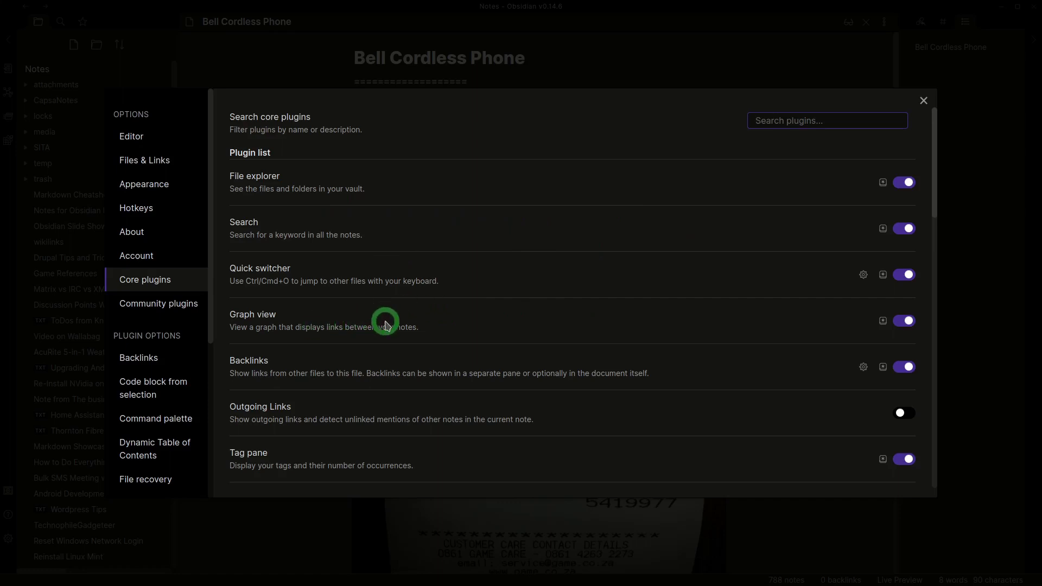
pyautogui.scroll(-2, 386, 323)
pyautogui.scroll(-3, 432, 261)
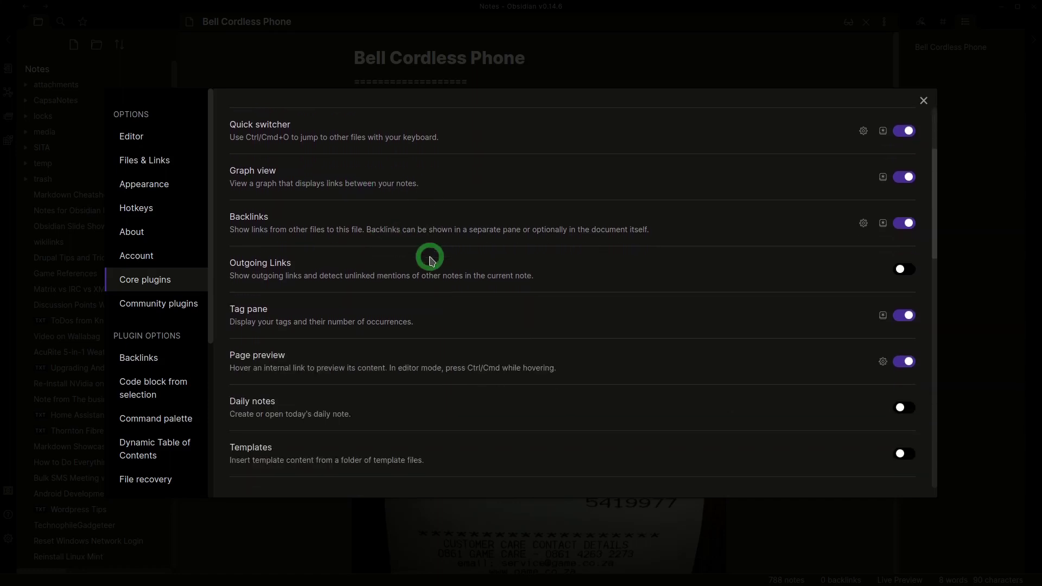
pyautogui.scroll(-3, 431, 261)
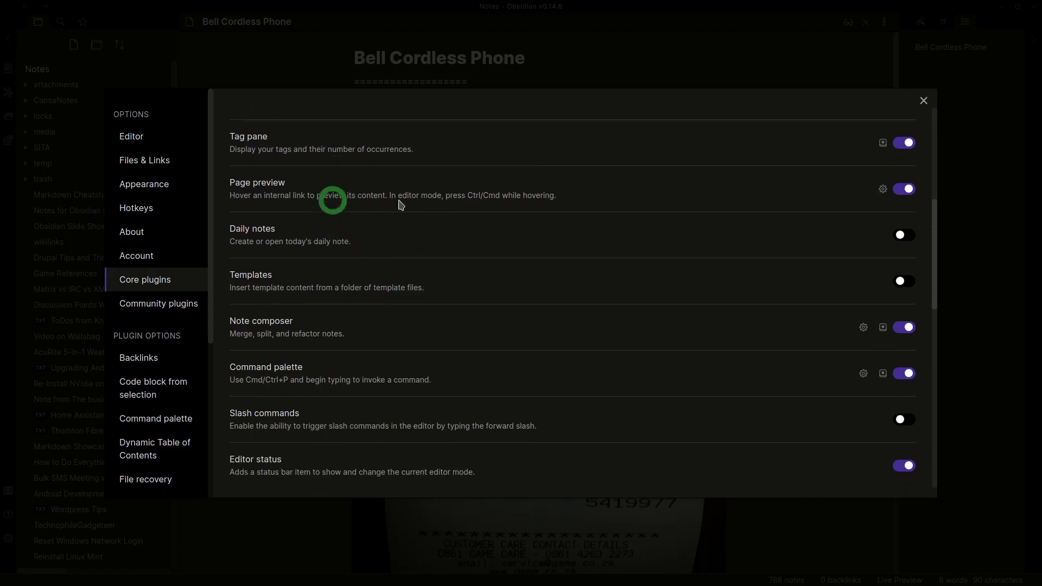
pyautogui.scroll(-1, 415, 238)
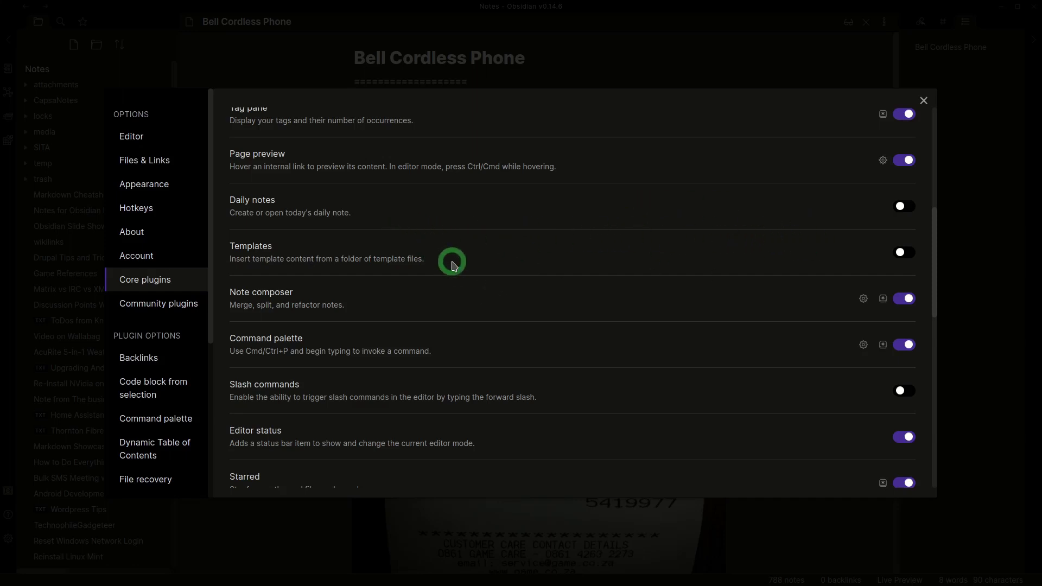
pyautogui.scroll(-4, 375, 337)
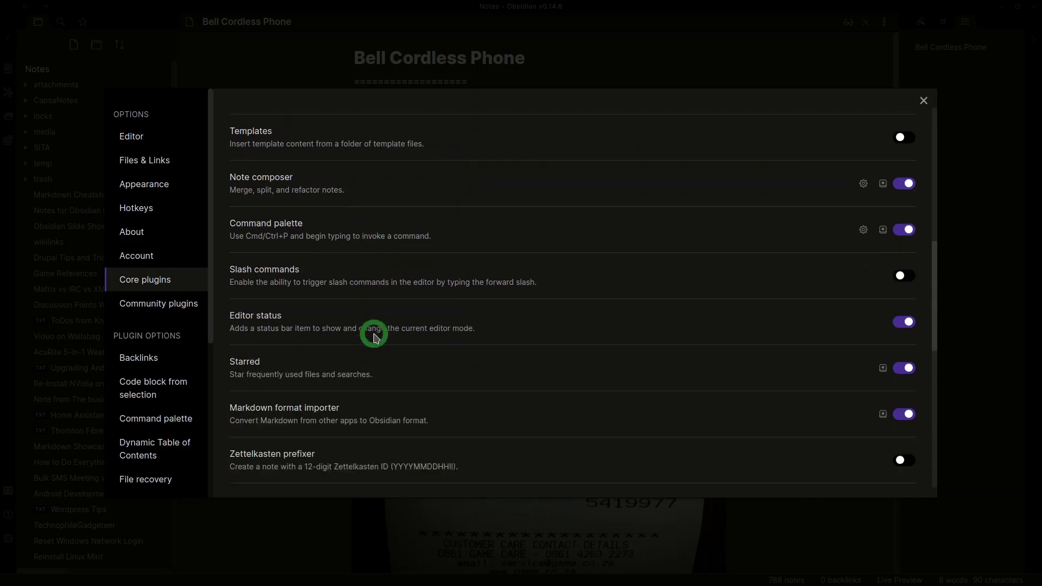
pyautogui.scroll(-4, 374, 336)
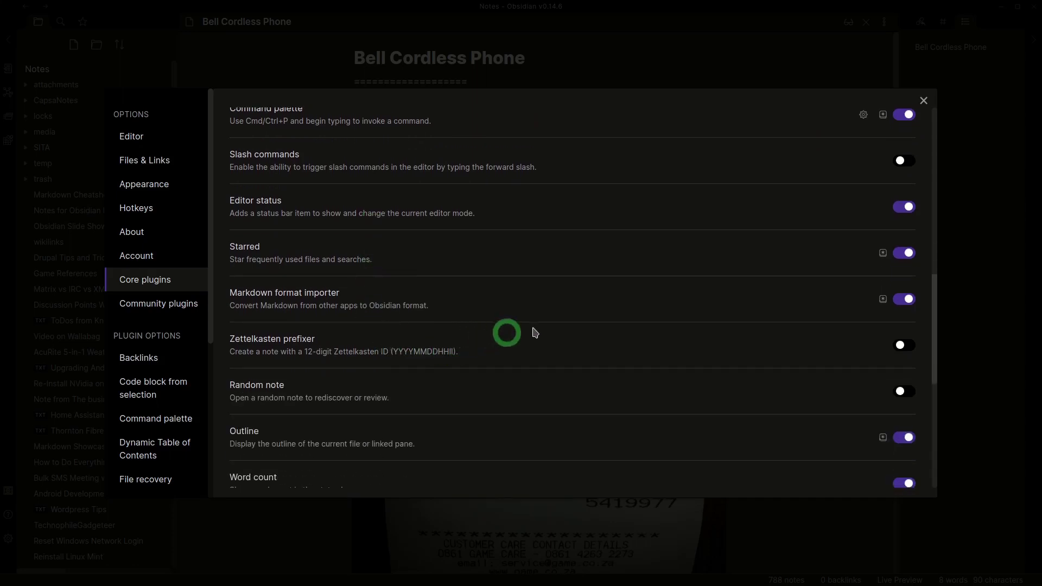
pyautogui.scroll(-4, 524, 253)
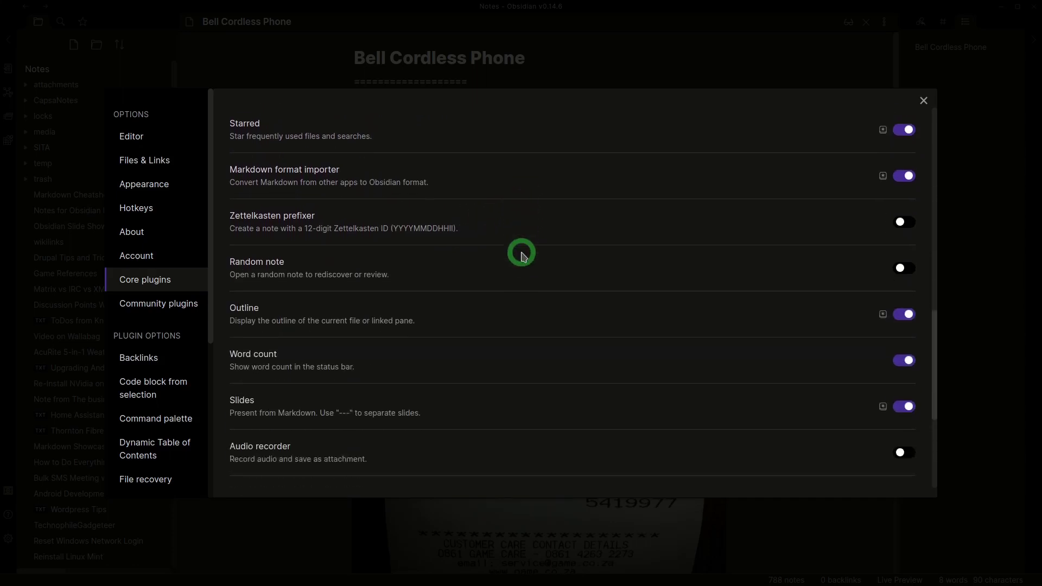
pyautogui.scroll(-3, 523, 256)
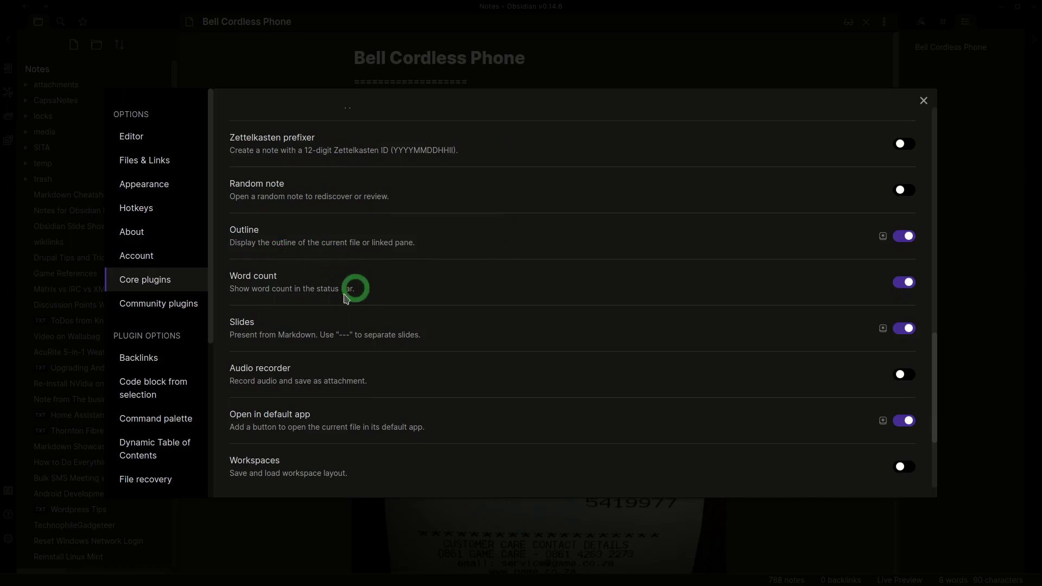
pyautogui.scroll(-1, 345, 298)
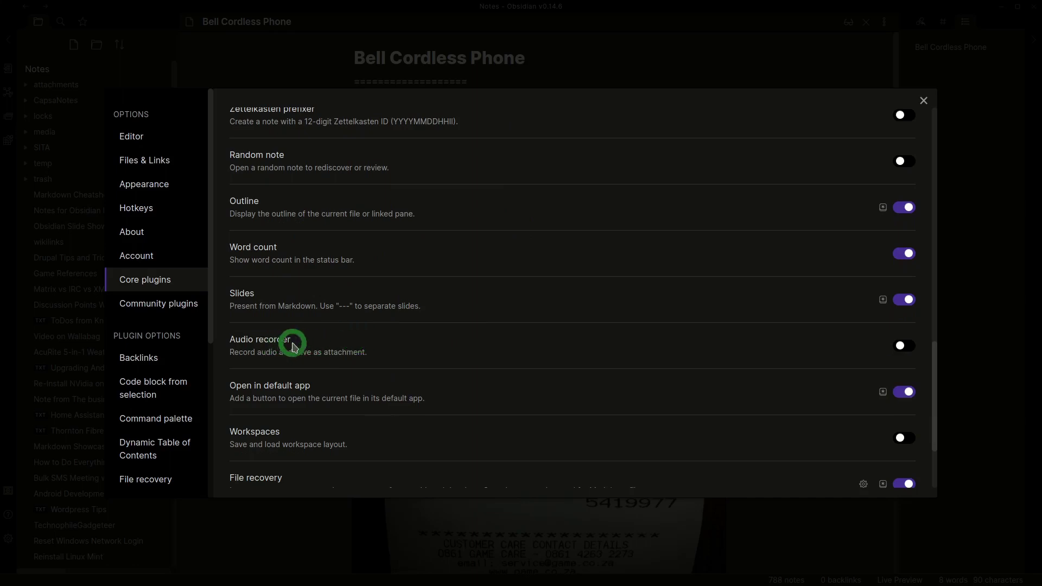
pyautogui.scroll(-4, 345, 385)
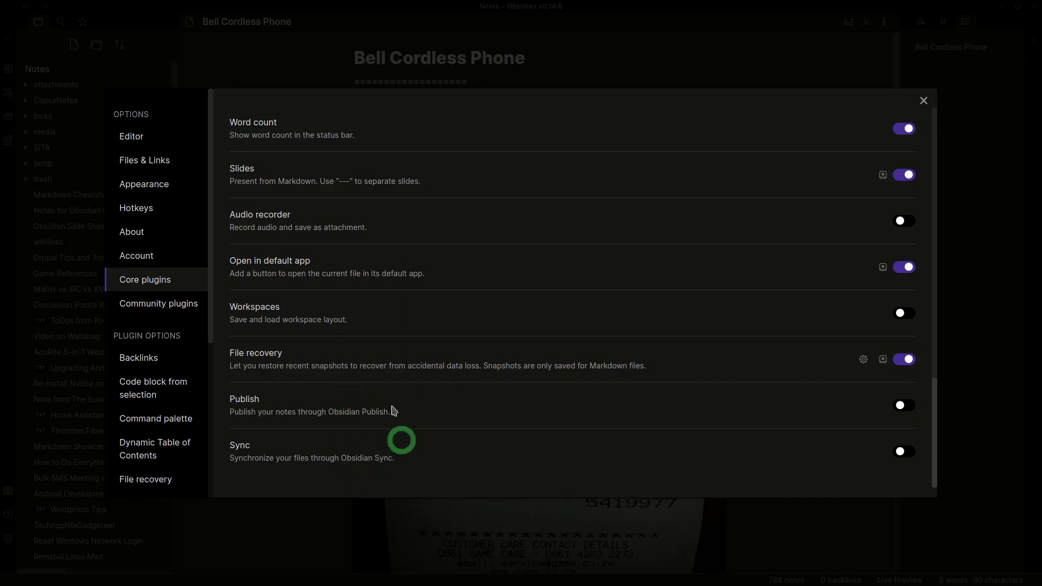
# - Open the community plugins settings and review the installed plugins and the management options above them
pyautogui.click(152, 308)
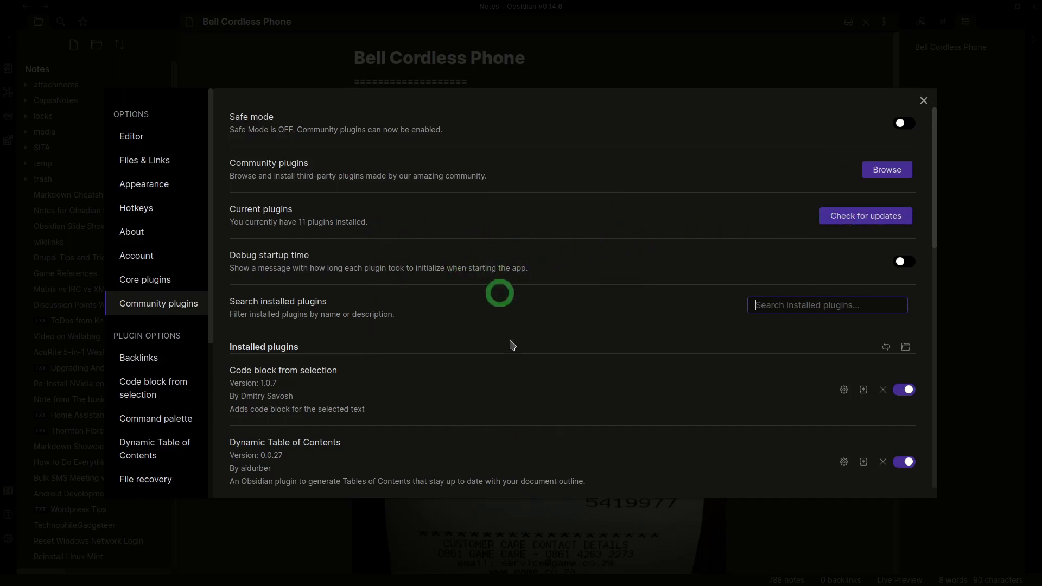
pyautogui.scroll(-4, 488, 325)
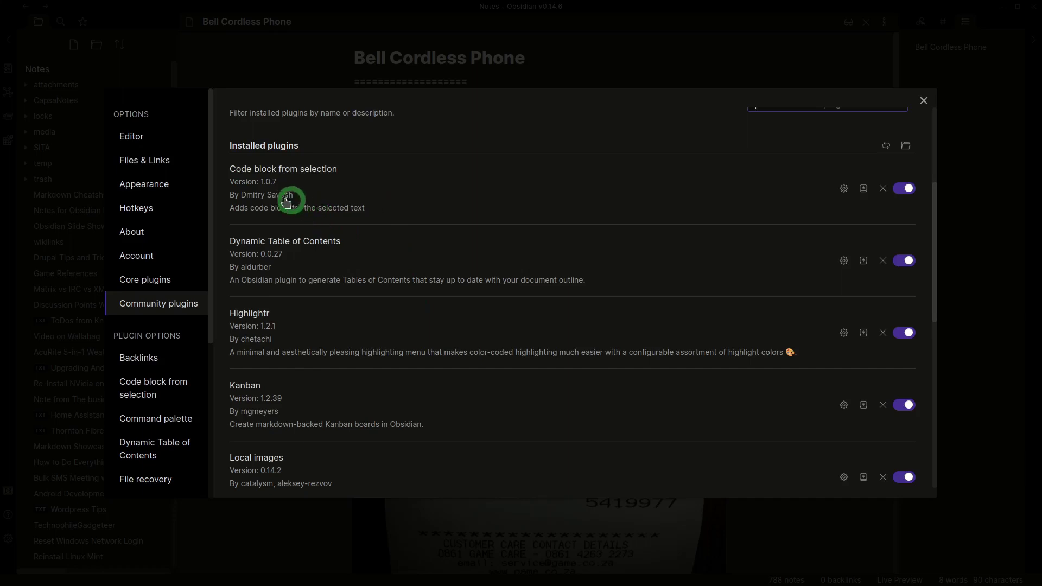
pyautogui.scroll(-1, 347, 332)
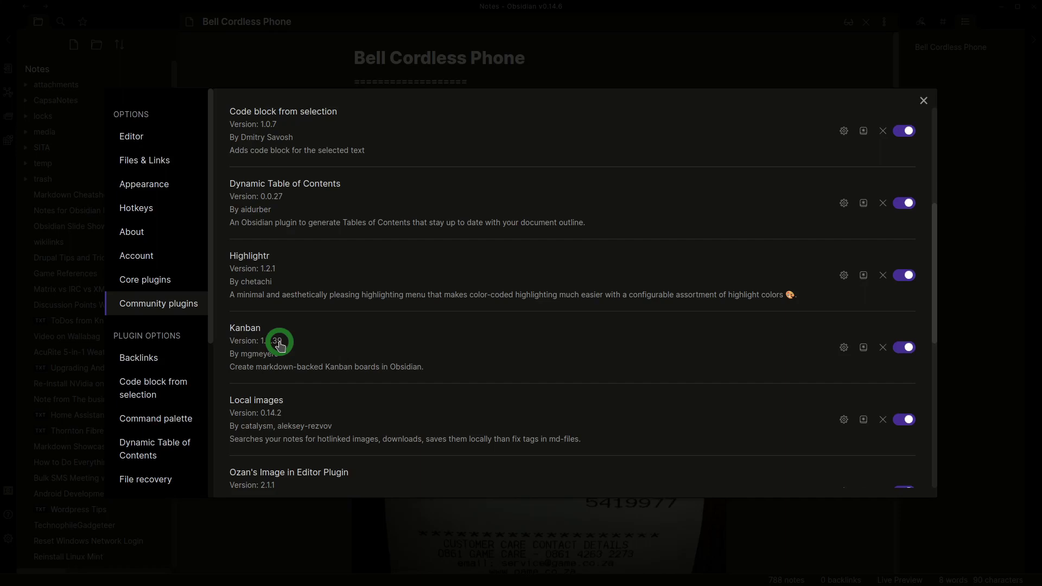
pyautogui.scroll(-3, 321, 369)
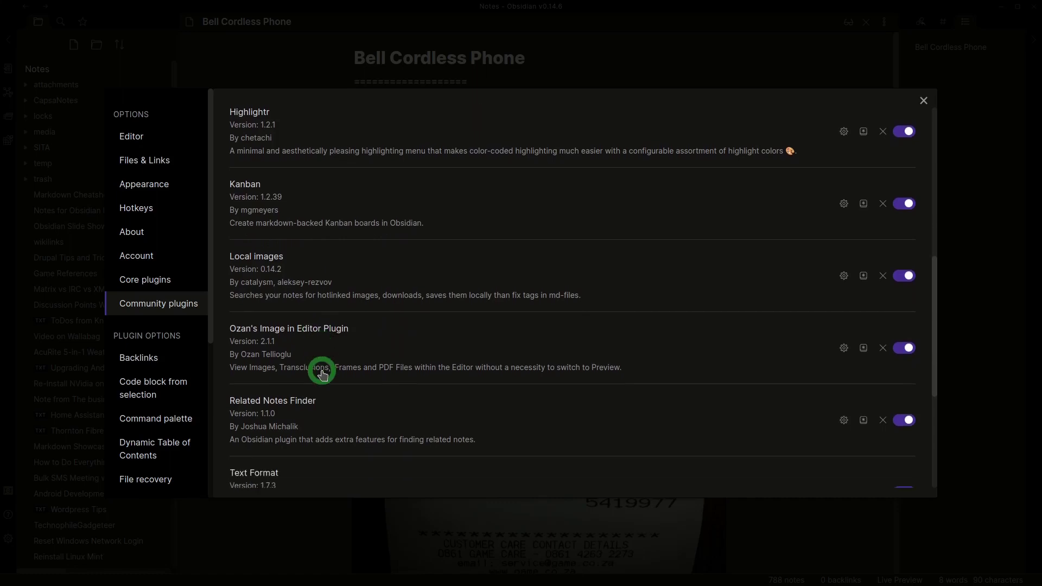
pyautogui.scroll(-1, 419, 431)
pyautogui.scroll(5, 419, 432)
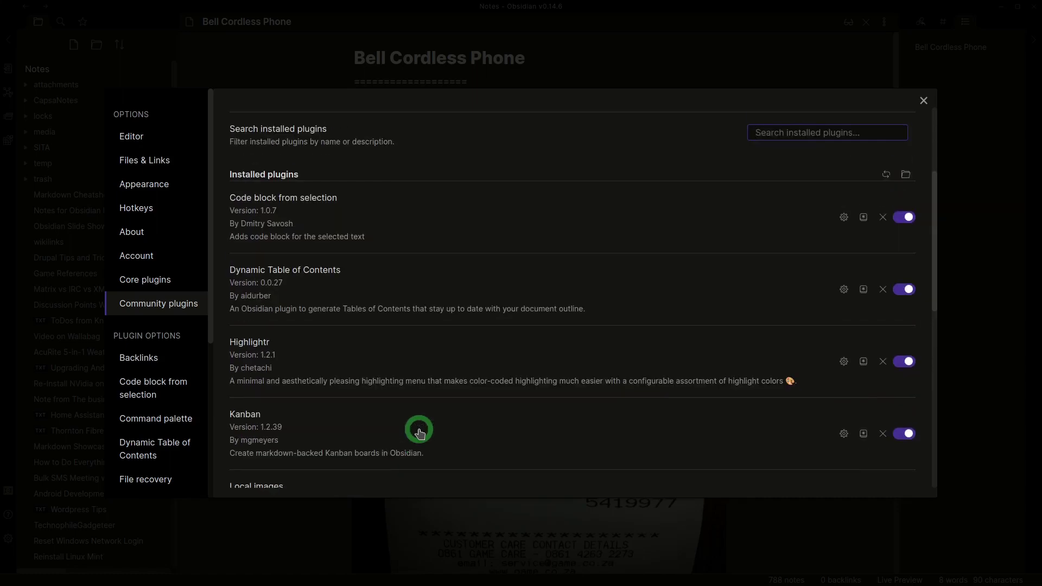
pyautogui.scroll(2, 419, 432)
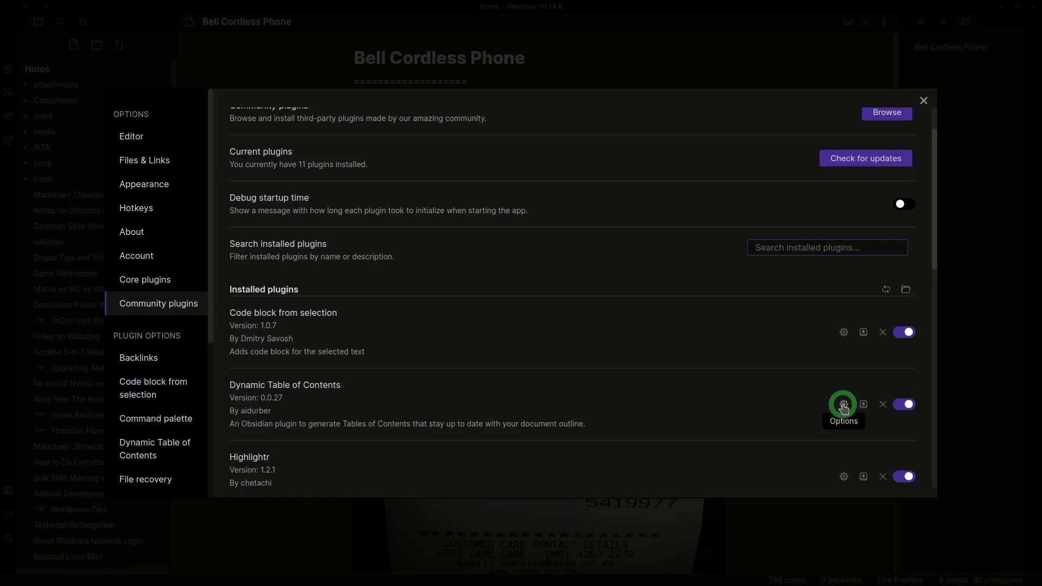
pyautogui.scroll(1, 456, 321)
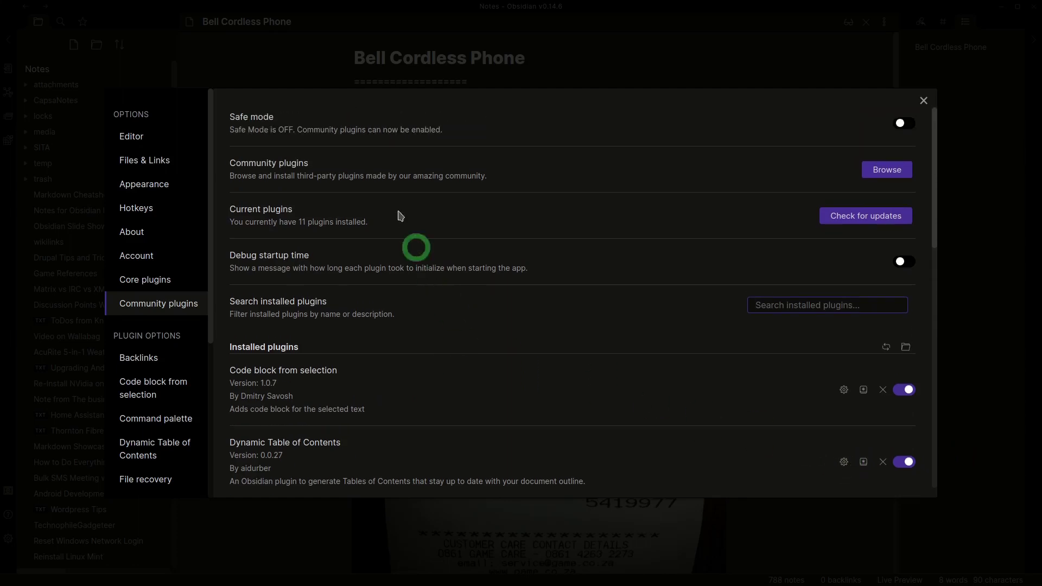
# - Browse the community plugin catalogue and search it in turn for "outline", "kanba" and "calen"
pyautogui.click(885, 169)
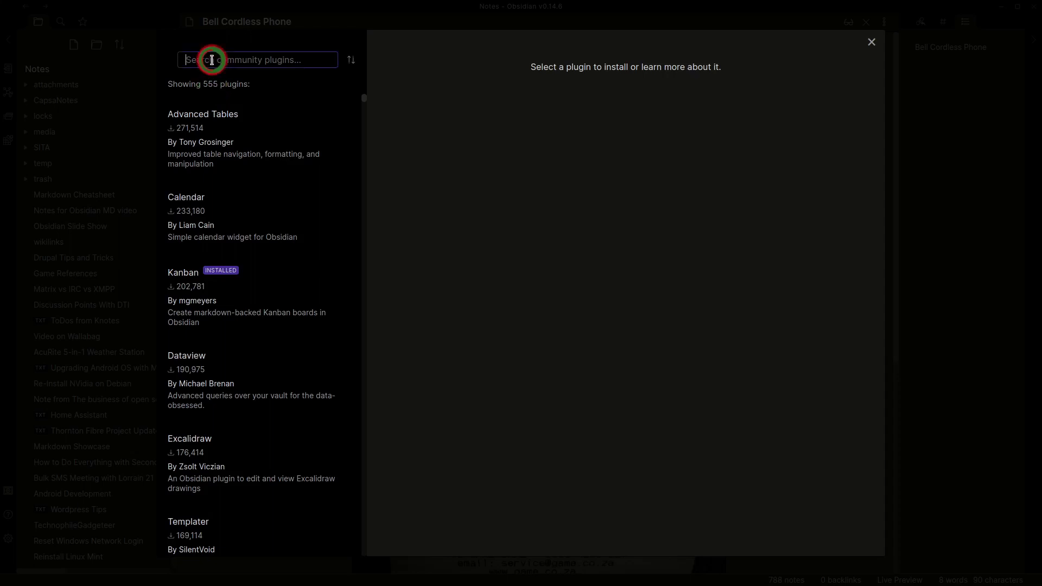
pyautogui.write('utline')
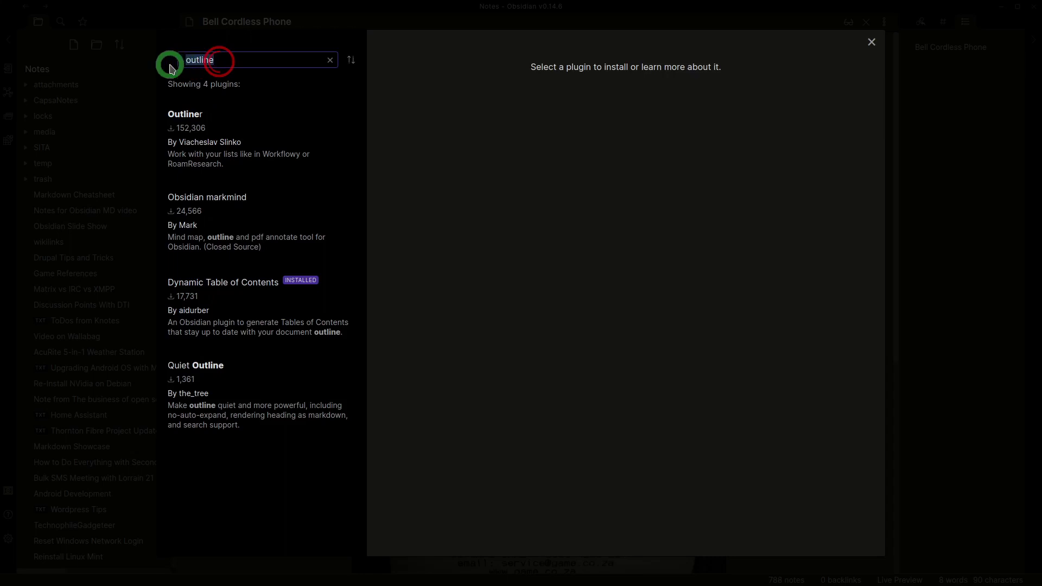
pyautogui.click(202, 60)
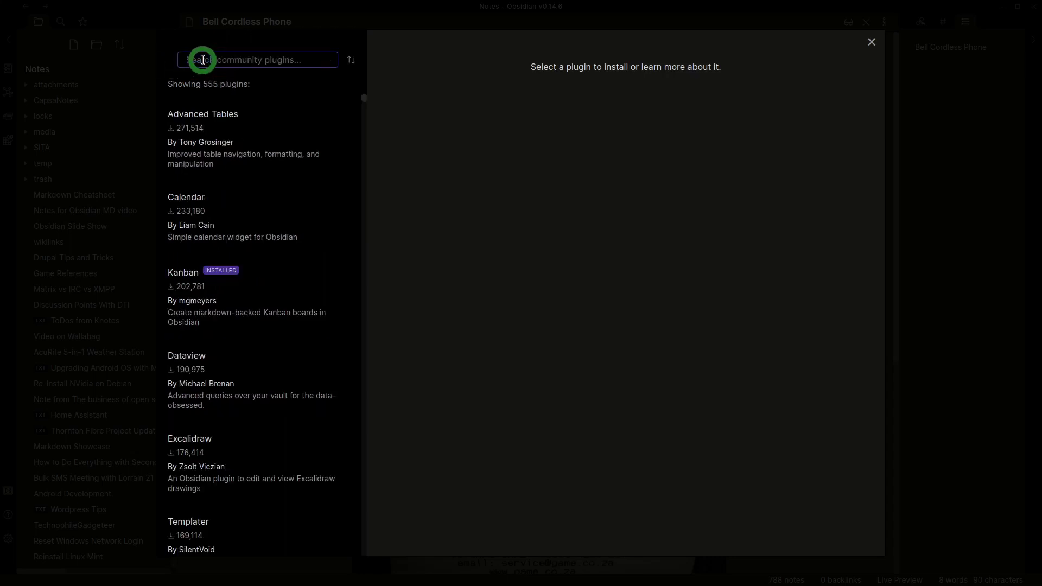
pyautogui.write('kanba')
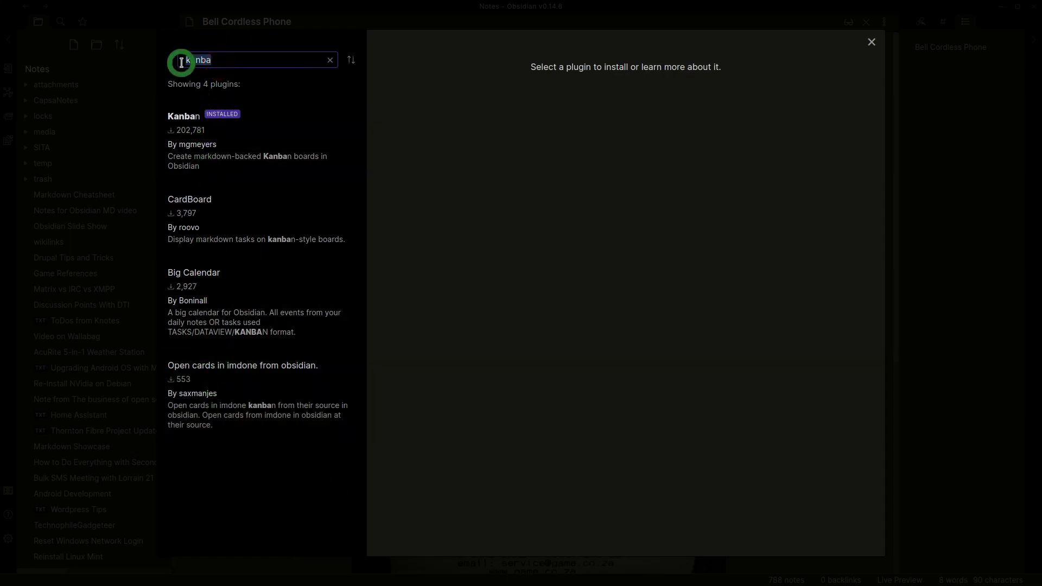
pyautogui.write('c')
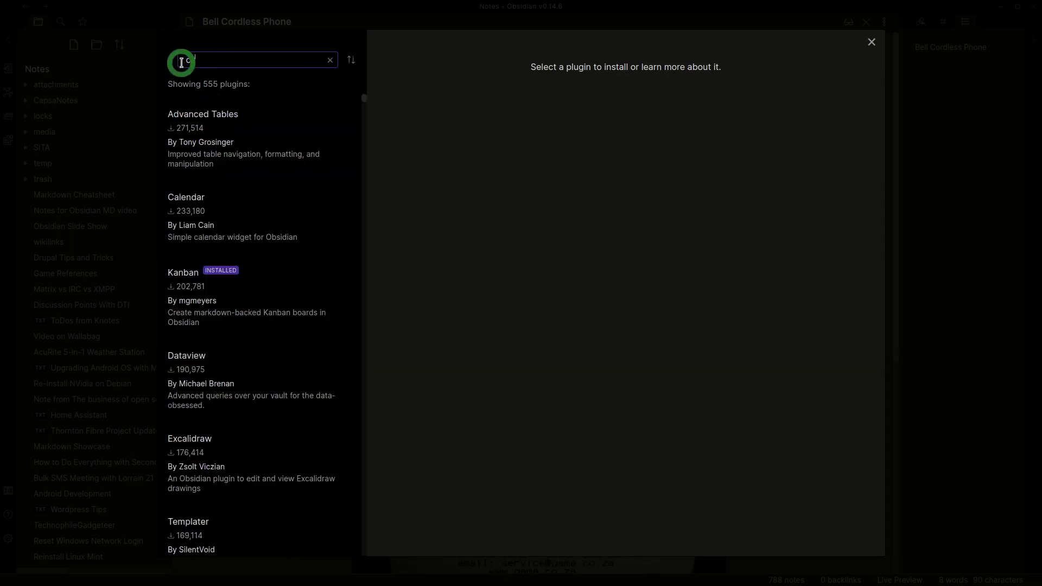
pyautogui.write('alen')
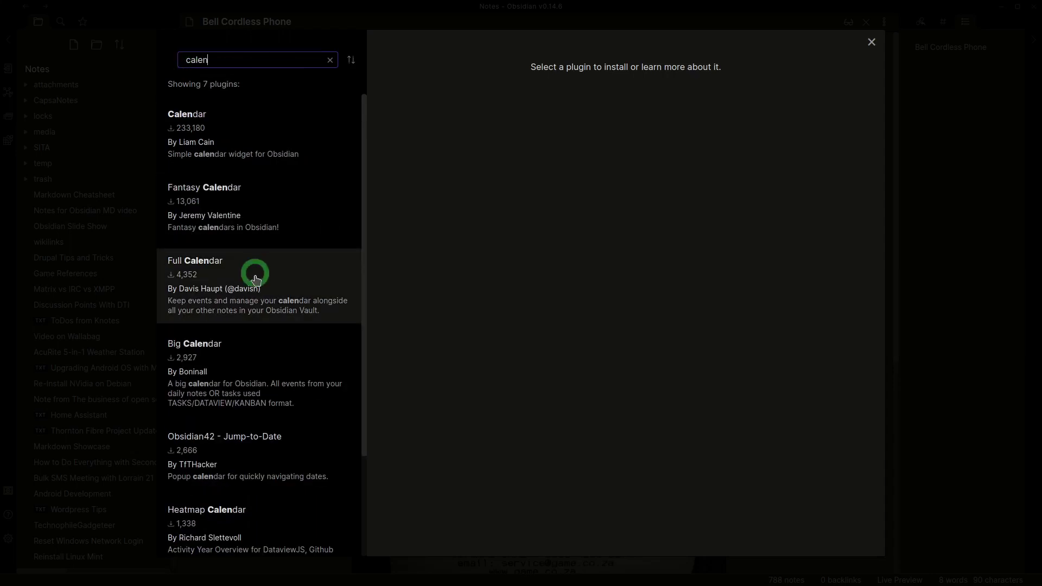
# - Look through the calendar plugins found, and search the community catalogue in turn for "rss" and "kindle"
pyautogui.scroll(-3, 256, 305)
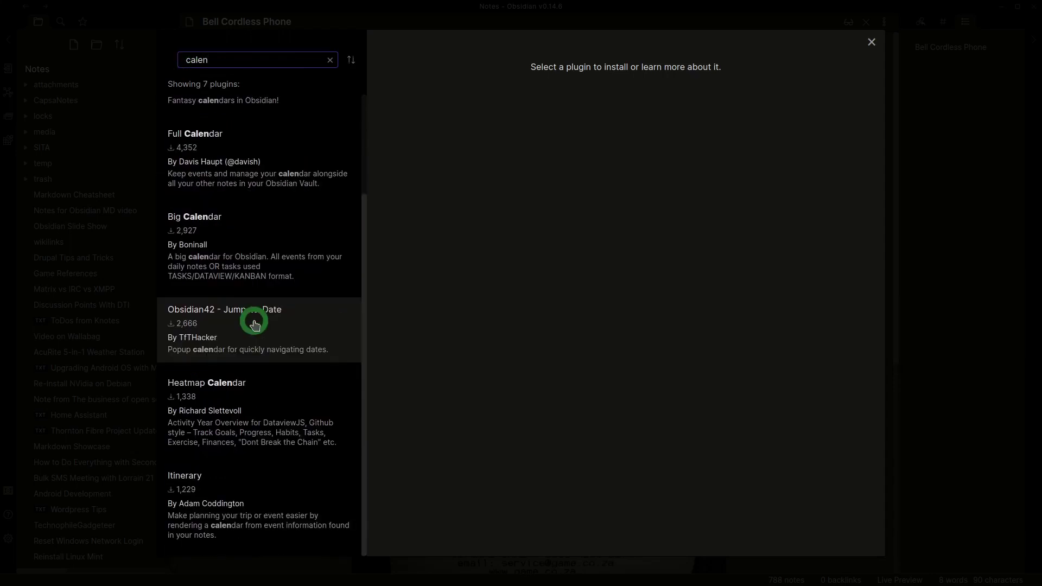
pyautogui.scroll(3, 255, 324)
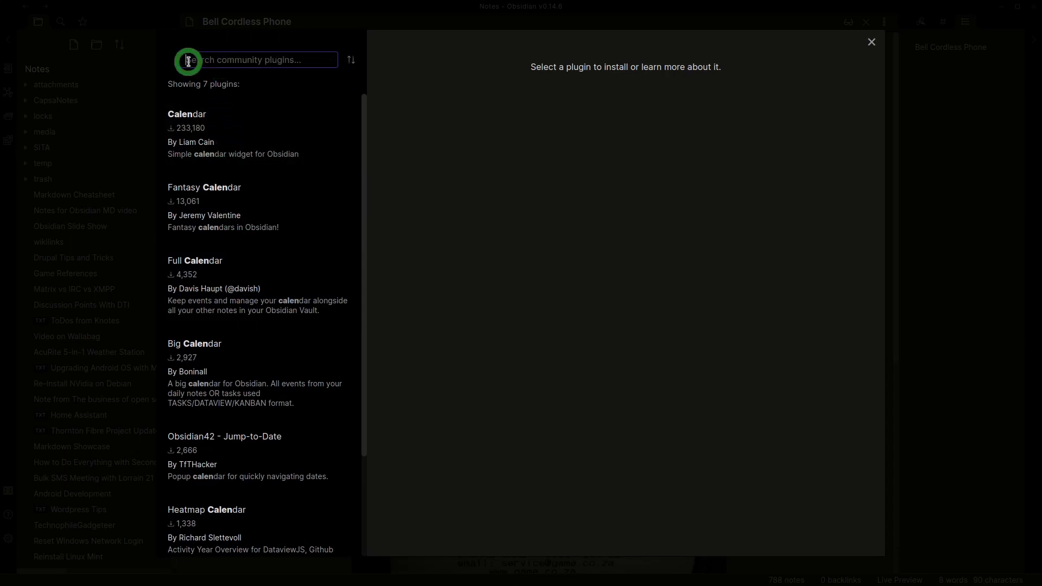
pyautogui.write('rss')
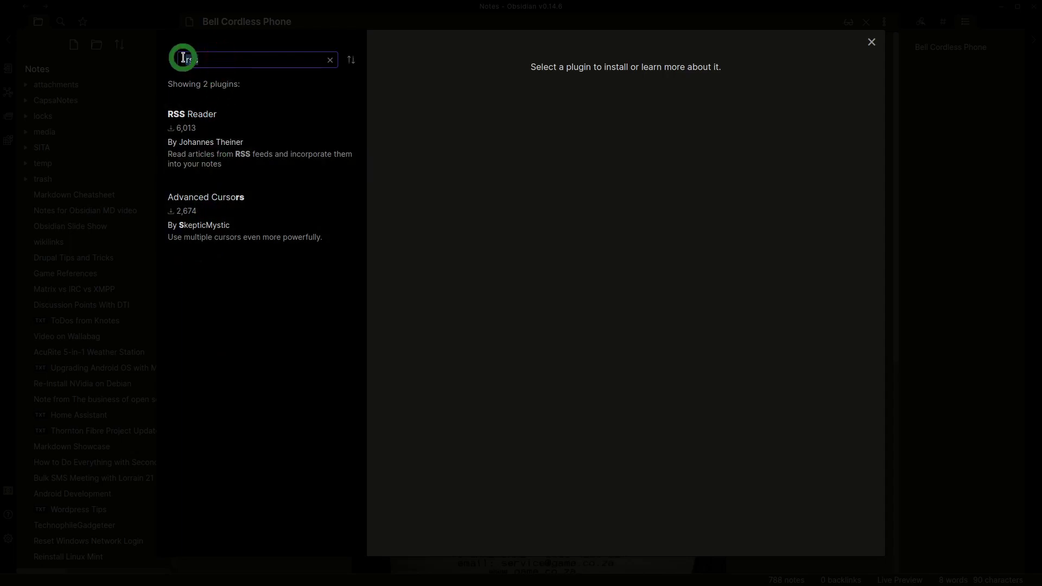
pyautogui.write('kindle')
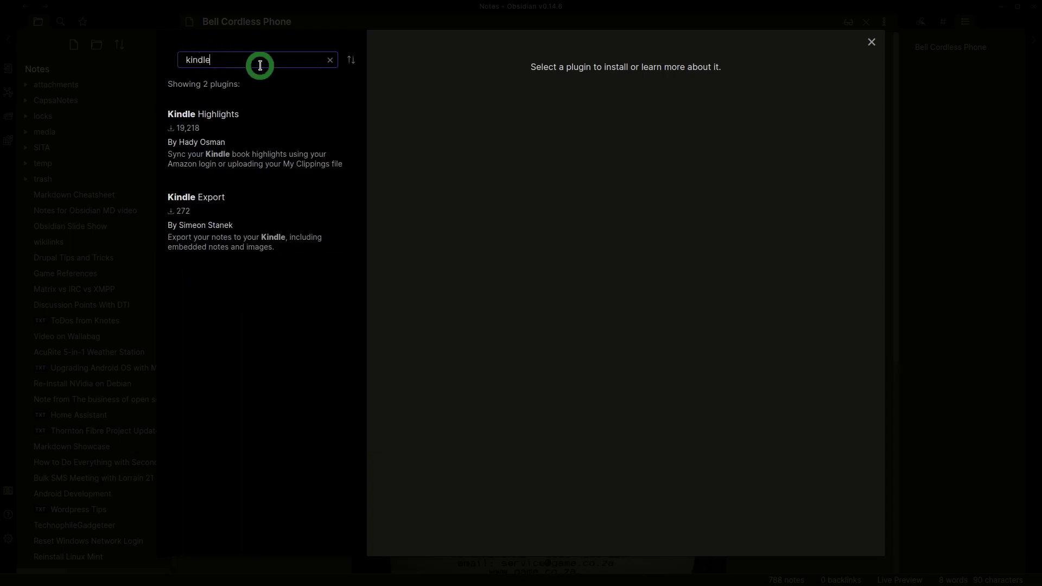
# - Open the Kindle Highlights plugin and read its description, from the syncing methods through settings and template tags to the license
pyautogui.click(234, 154)
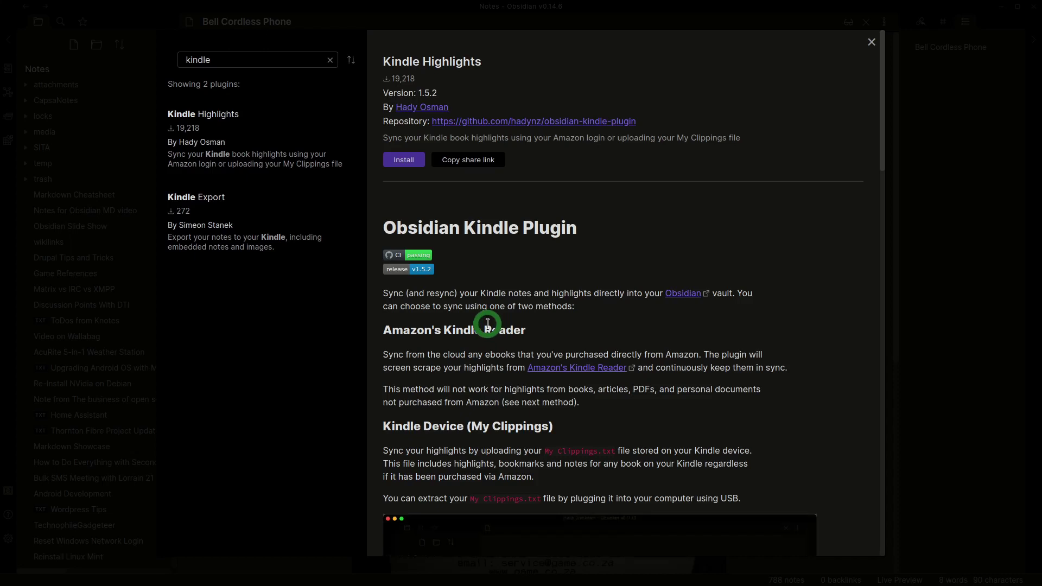
pyautogui.scroll(-4, 487, 324)
pyautogui.scroll(-3, 487, 324)
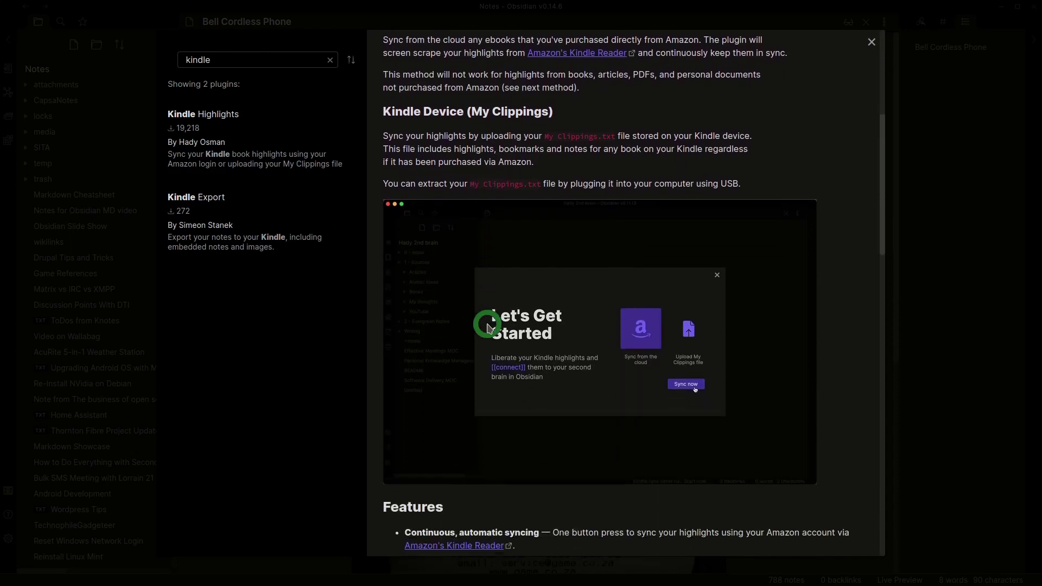
pyautogui.scroll(-3, 488, 324)
pyautogui.scroll(-4, 487, 324)
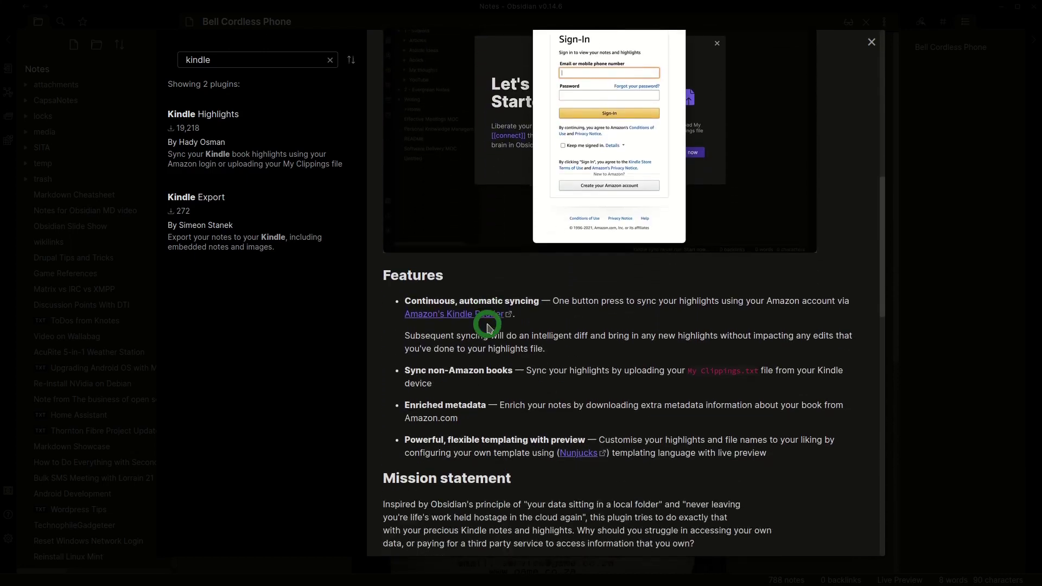
pyautogui.scroll(-2, 487, 324)
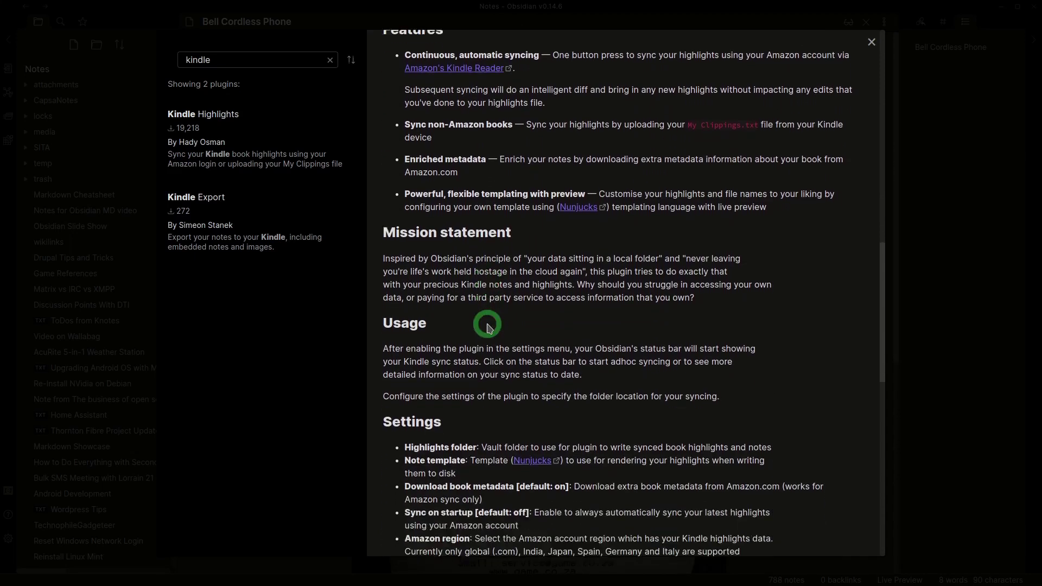
pyautogui.scroll(-2, 487, 324)
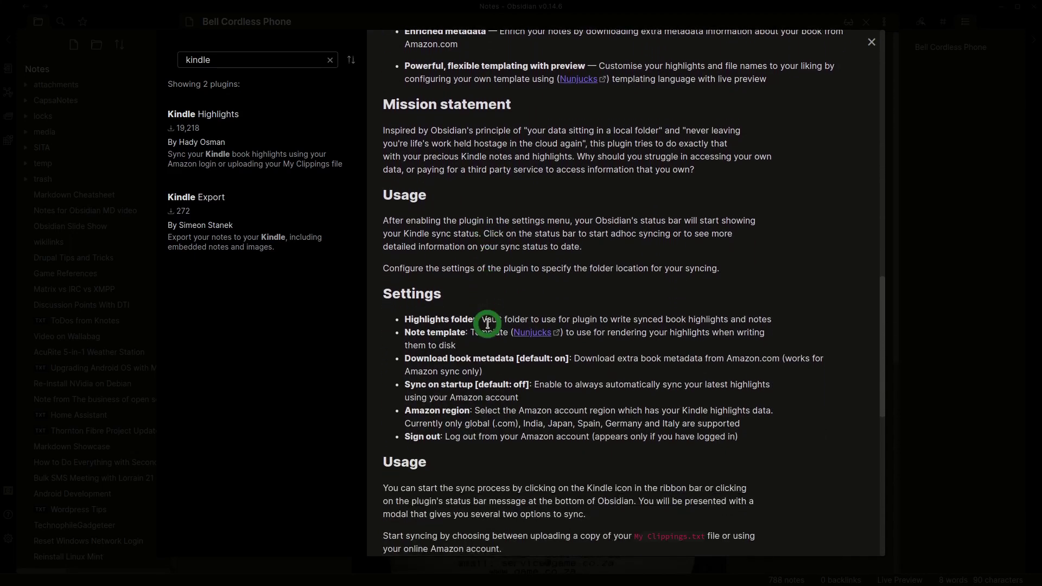
pyautogui.scroll(-4, 488, 324)
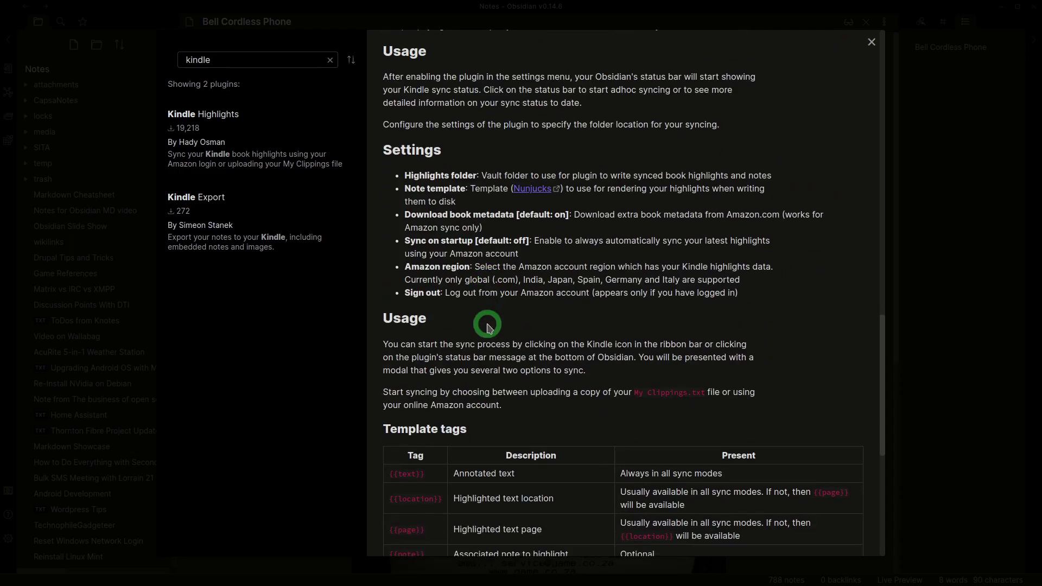
pyautogui.scroll(-2, 488, 324)
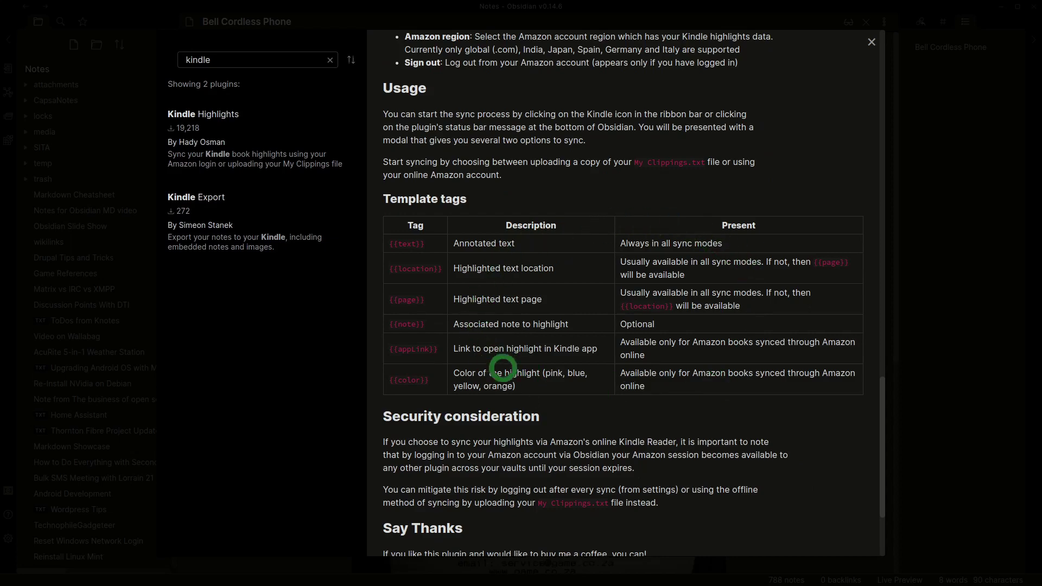
pyautogui.scroll(-3, 609, 337)
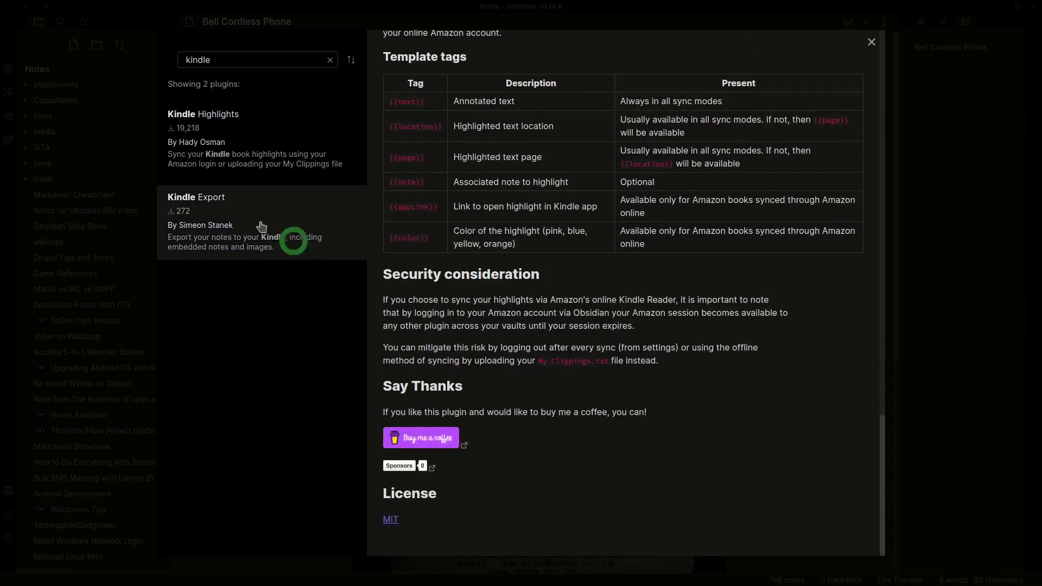
# - Open the Kindle Export plugin and review its demo images, introduction and to-do list
pyautogui.click(205, 210)
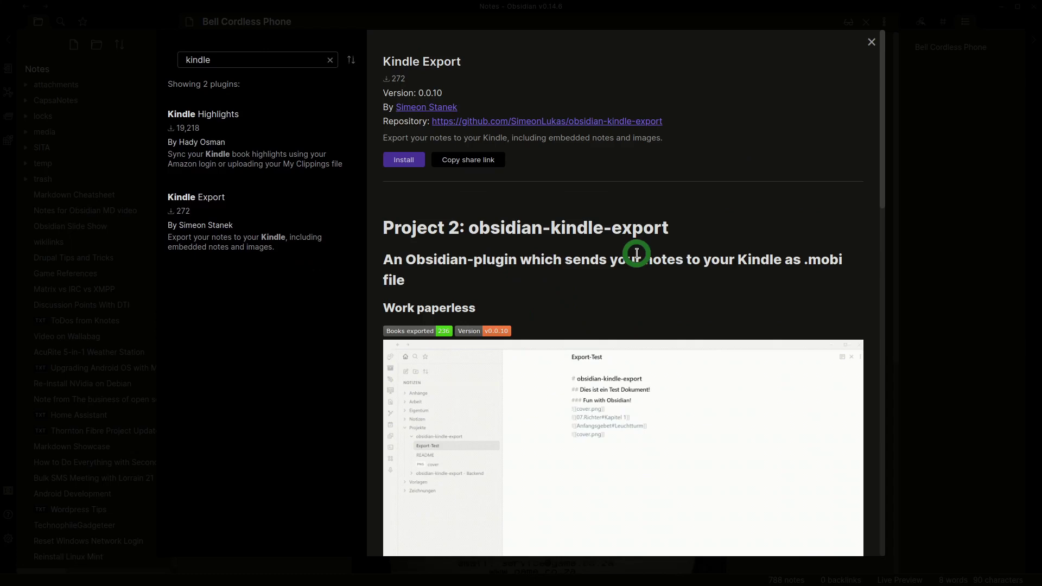
pyautogui.scroll(-7, 663, 257)
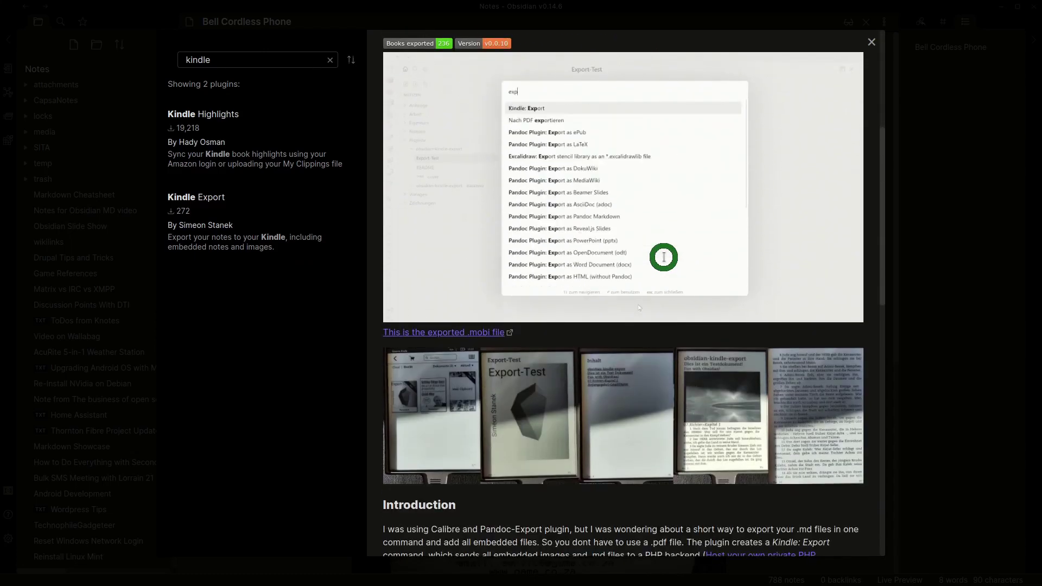
pyautogui.scroll(-6, 664, 259)
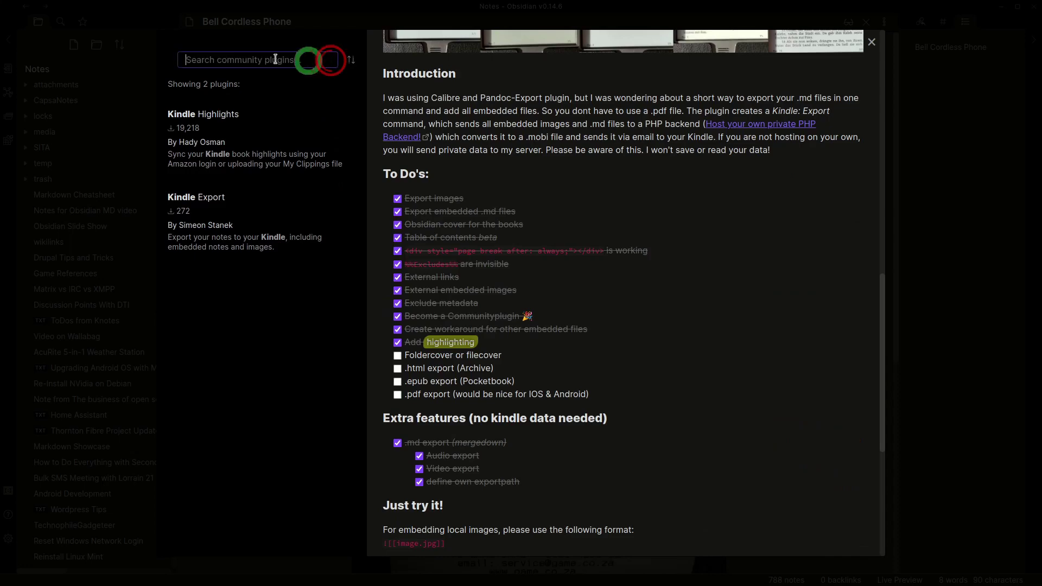
# - Search the catalogue for "exce" and review the Excel to Markdown Table plugin's demo and installation instructions
pyautogui.write('xce')
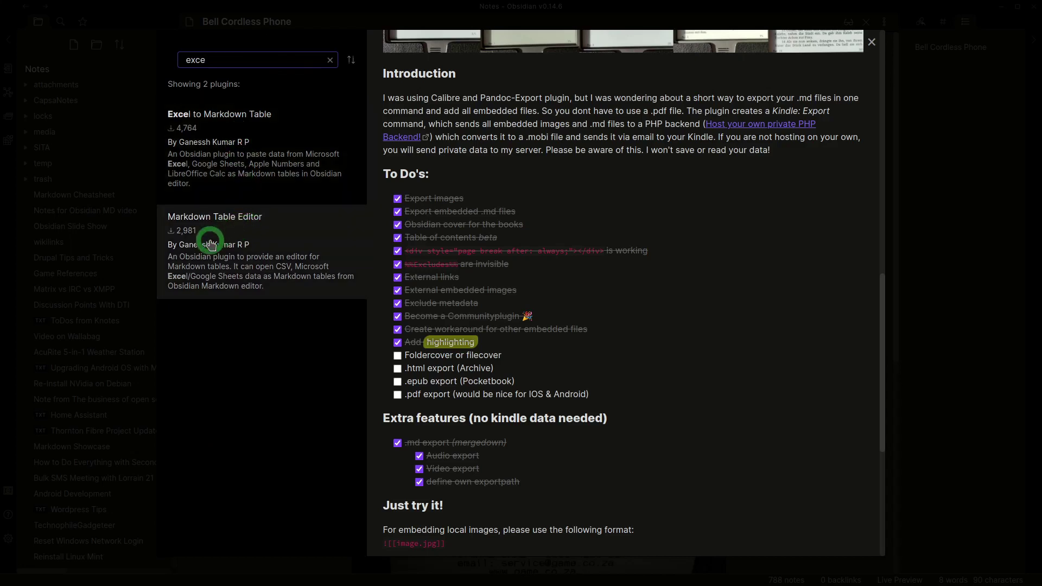
pyautogui.doubleClick(218, 64)
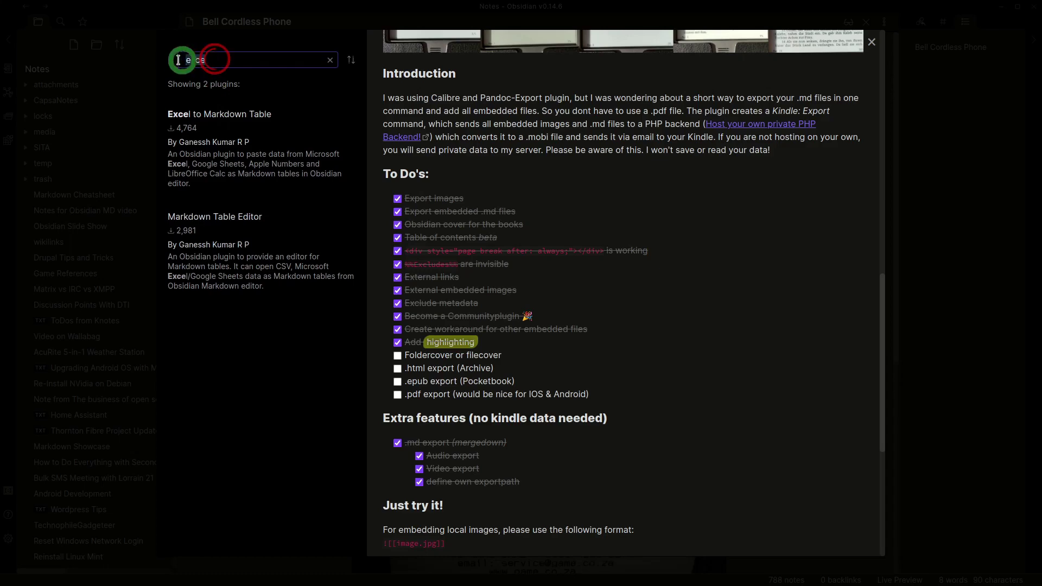
pyautogui.click(238, 143)
pyautogui.scroll(-4, 516, 320)
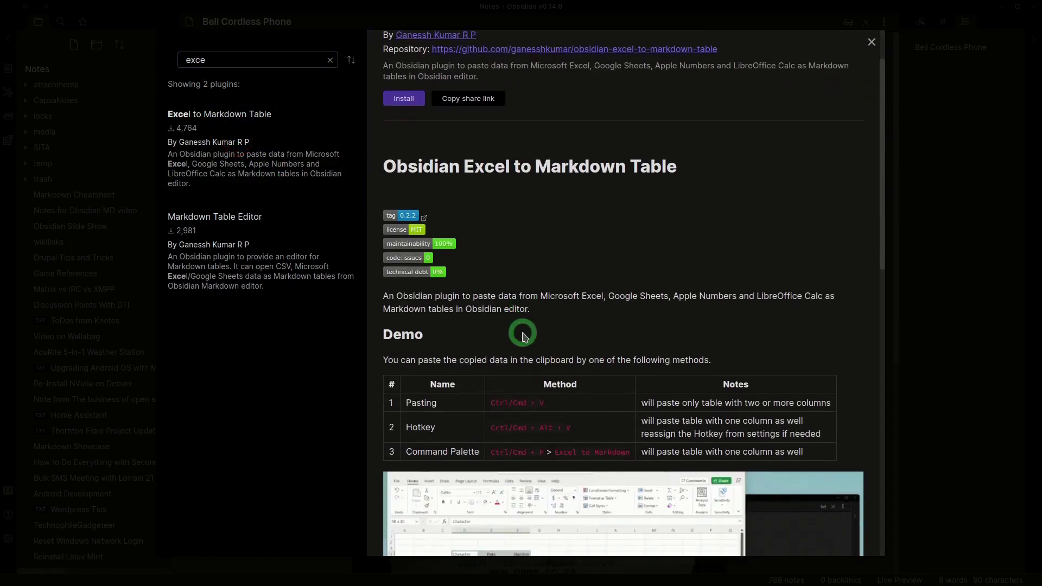
pyautogui.scroll(-4, 524, 338)
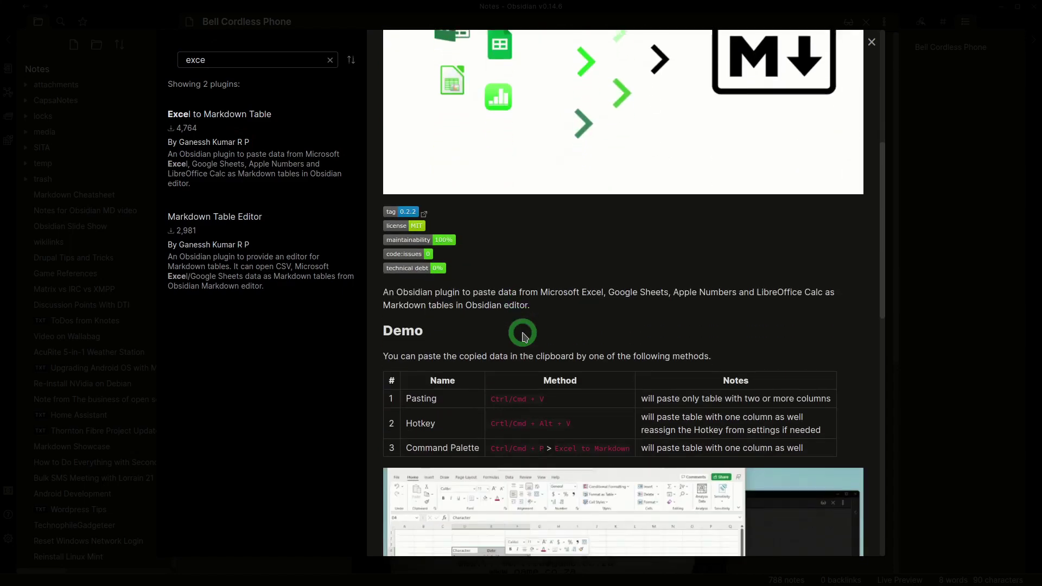
pyautogui.scroll(-1, 505, 402)
pyautogui.scroll(-10, 526, 451)
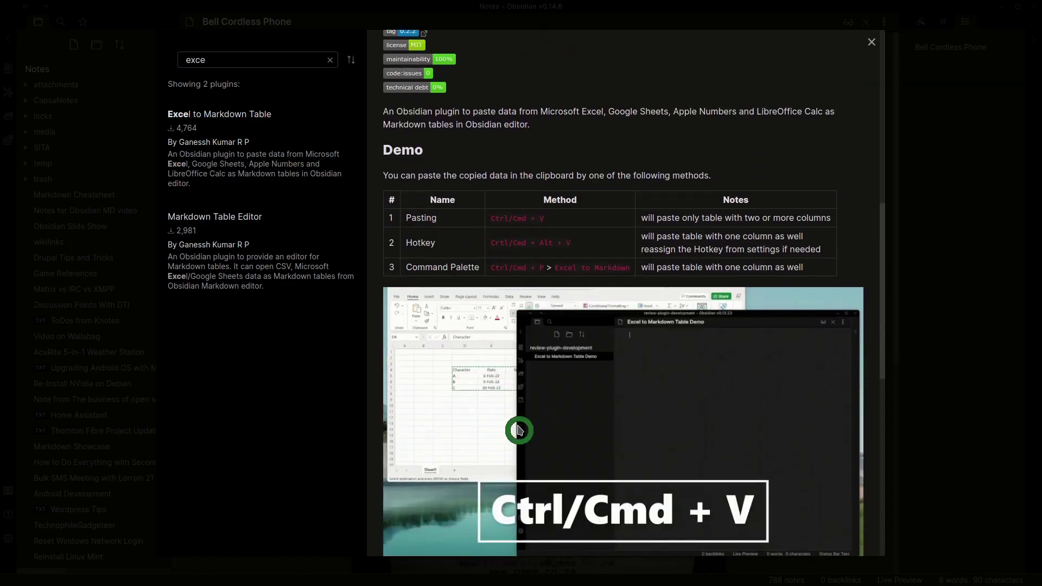
pyautogui.scroll(-1, 489, 403)
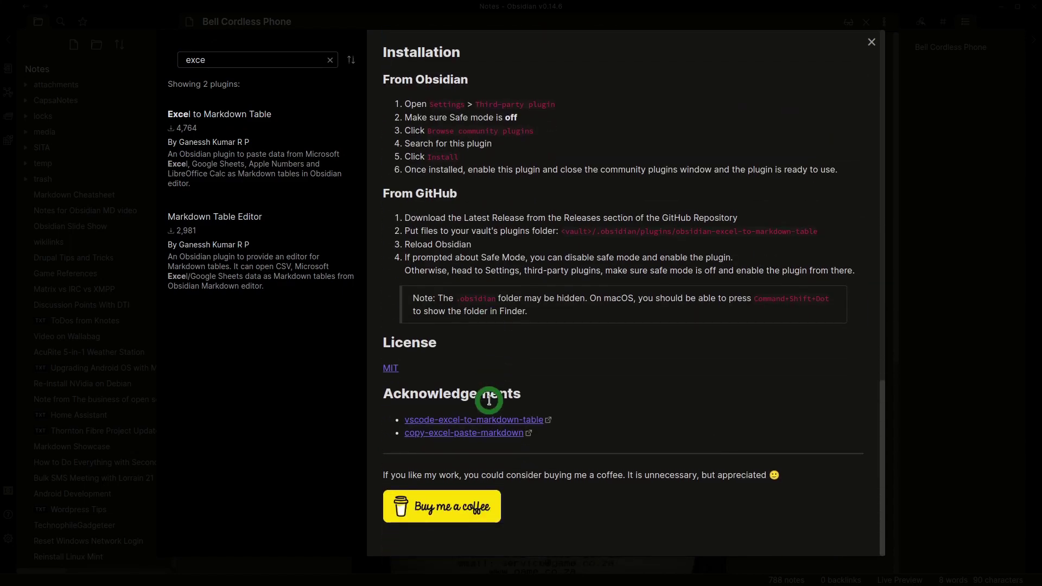
pyautogui.scroll(3, 457, 285)
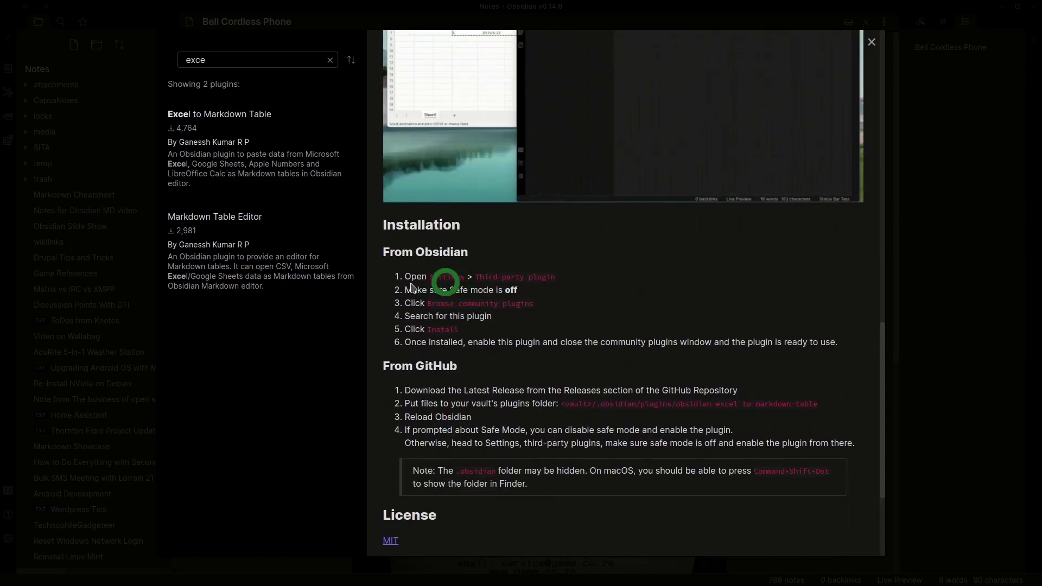
pyautogui.scroll(10, 401, 286)
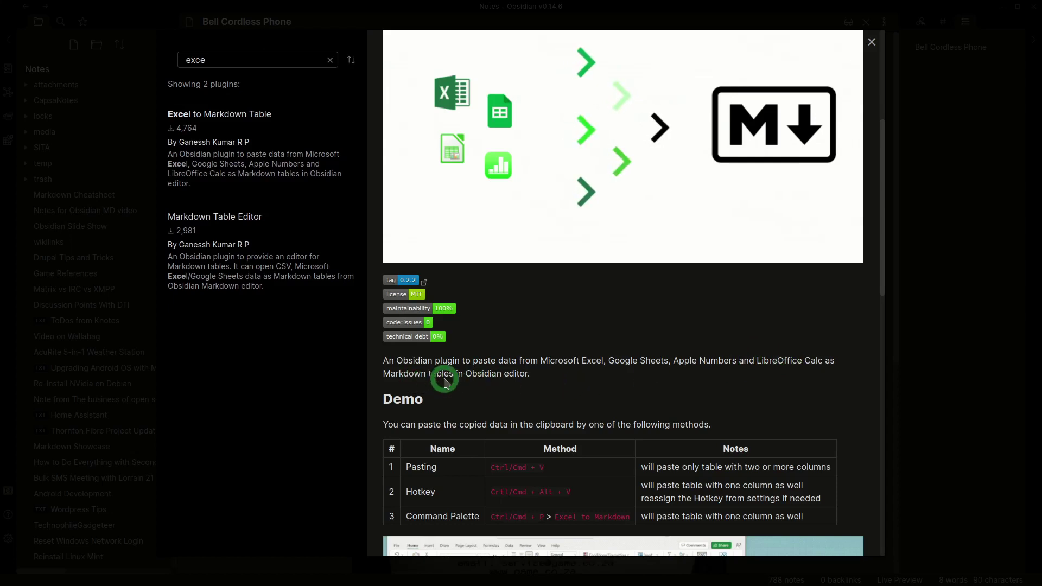
# - Clear the plugin search and open the Mind Map plugin from the full list to review its features and example map
pyautogui.click(330, 61)
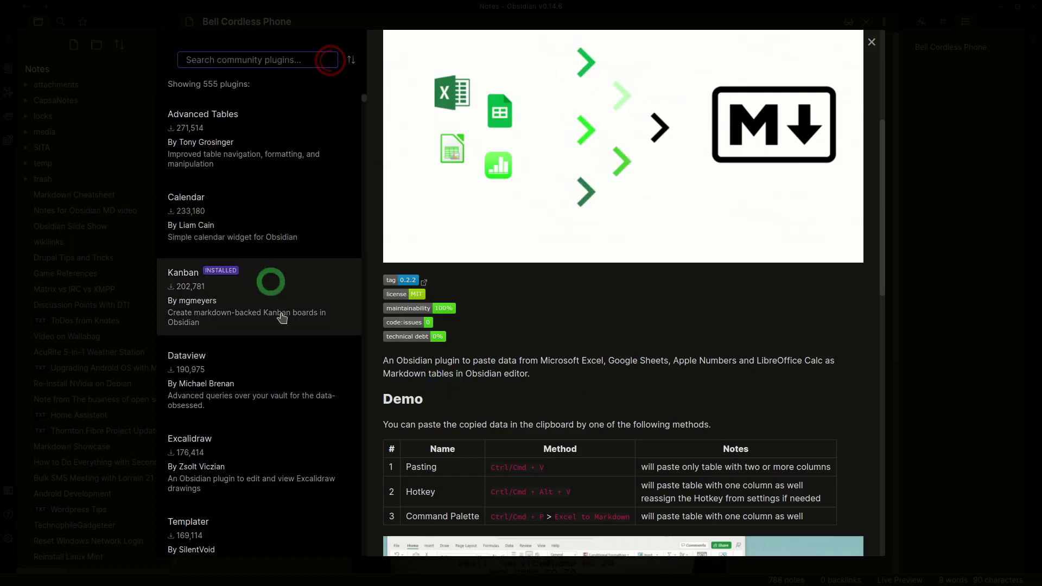
pyautogui.scroll(-3, 280, 314)
pyautogui.scroll(-5, 282, 319)
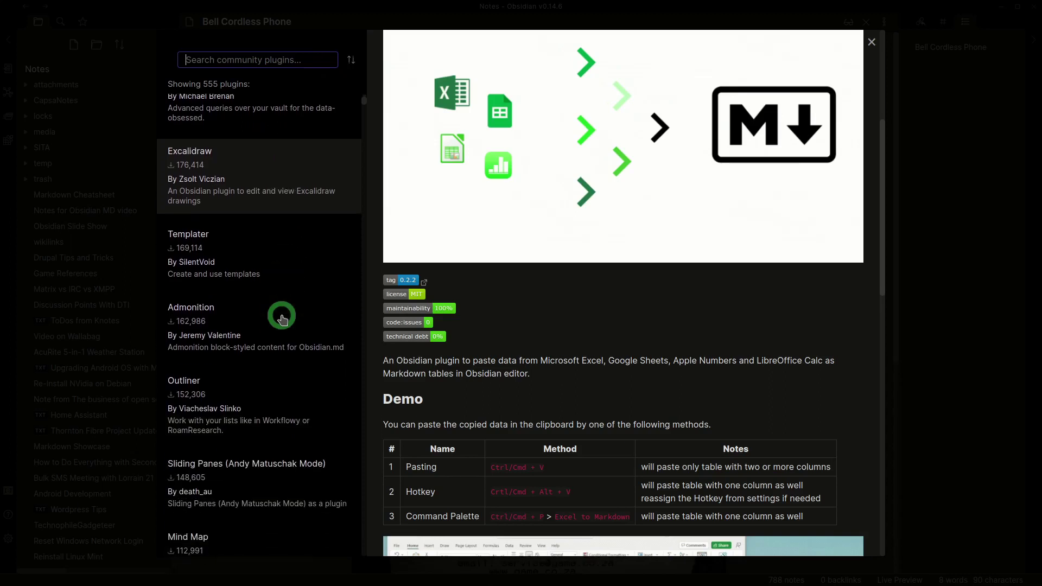
pyautogui.scroll(-3, 276, 351)
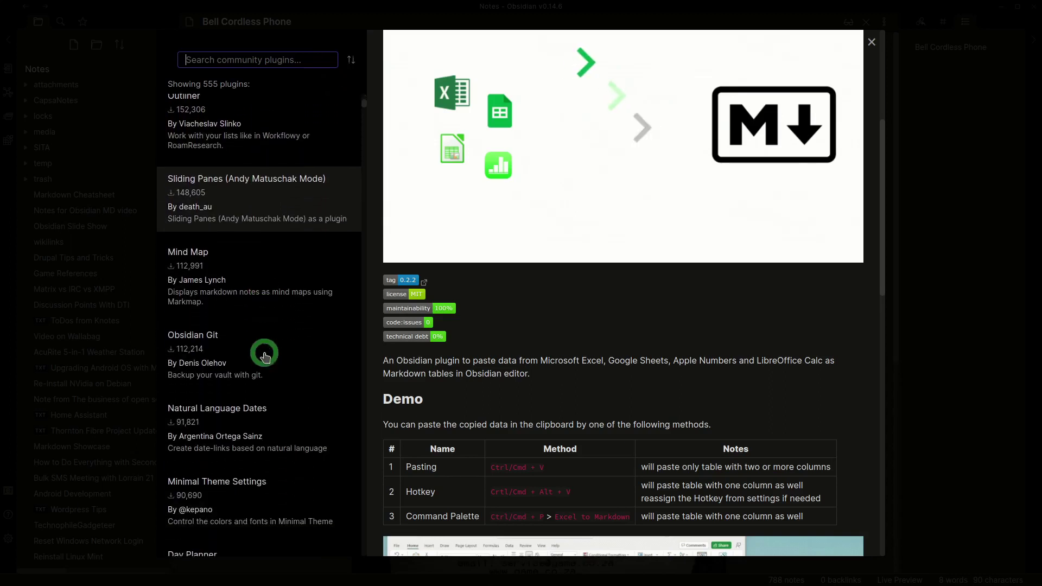
pyautogui.click(247, 264)
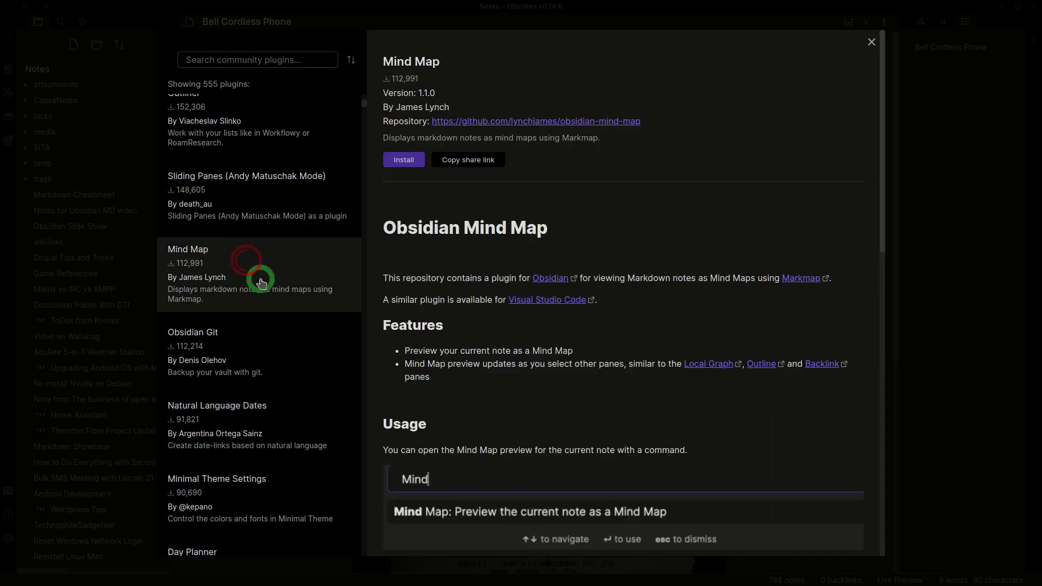
pyautogui.scroll(-2, 466, 363)
pyautogui.scroll(-6, 467, 364)
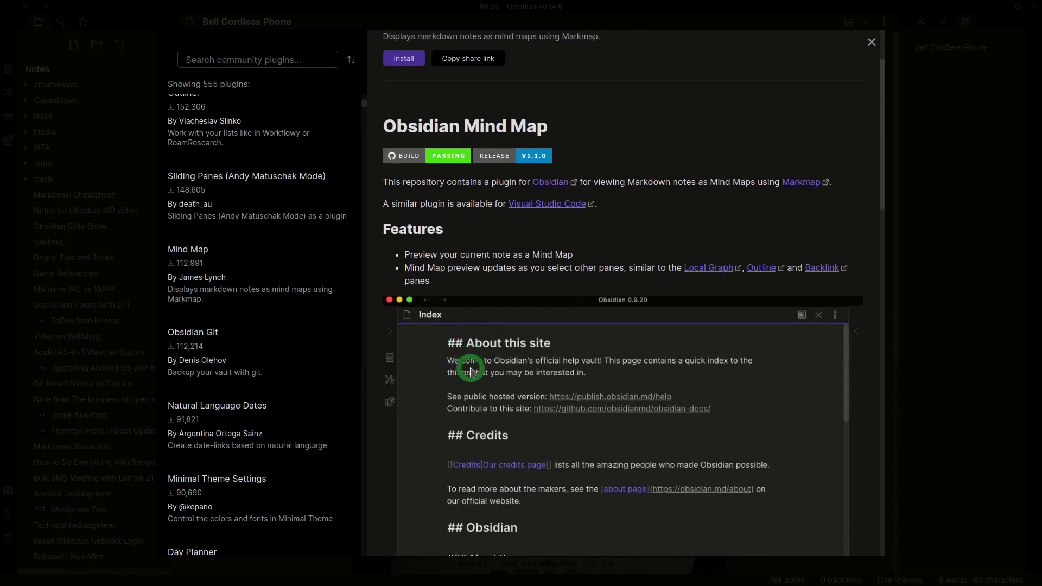
pyautogui.scroll(-4, 470, 372)
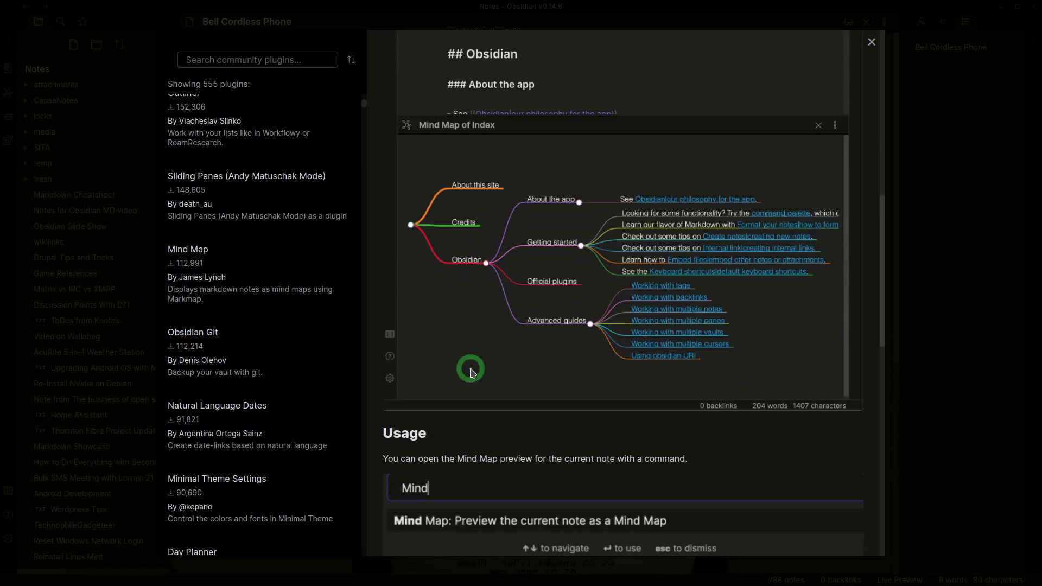
# - Browse further through the full plugin list and open the Tasks plugin to review its screenshots
pyautogui.scroll(-1, 299, 383)
pyautogui.scroll(-8, 298, 383)
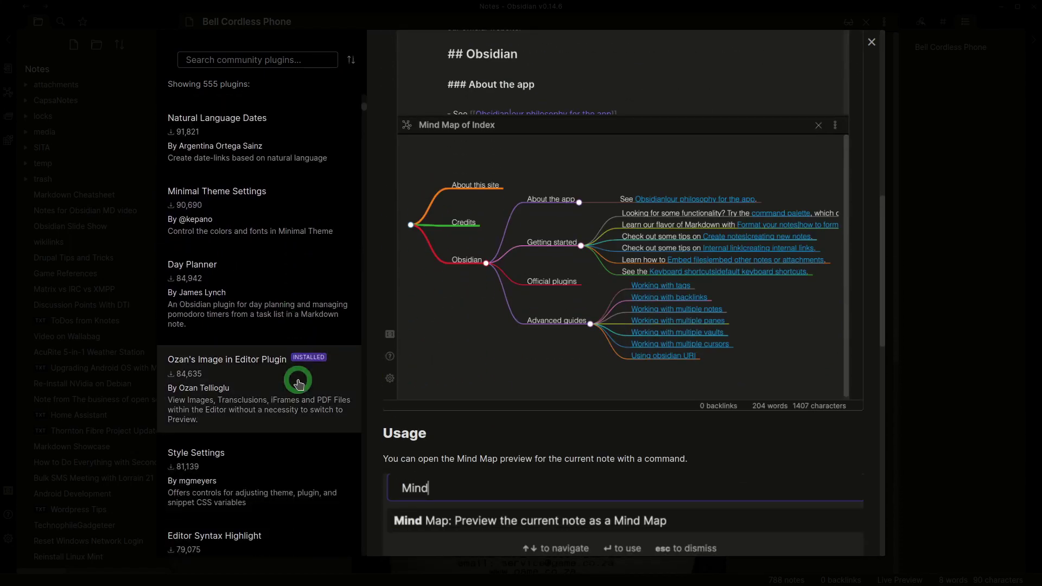
pyautogui.scroll(-5, 299, 384)
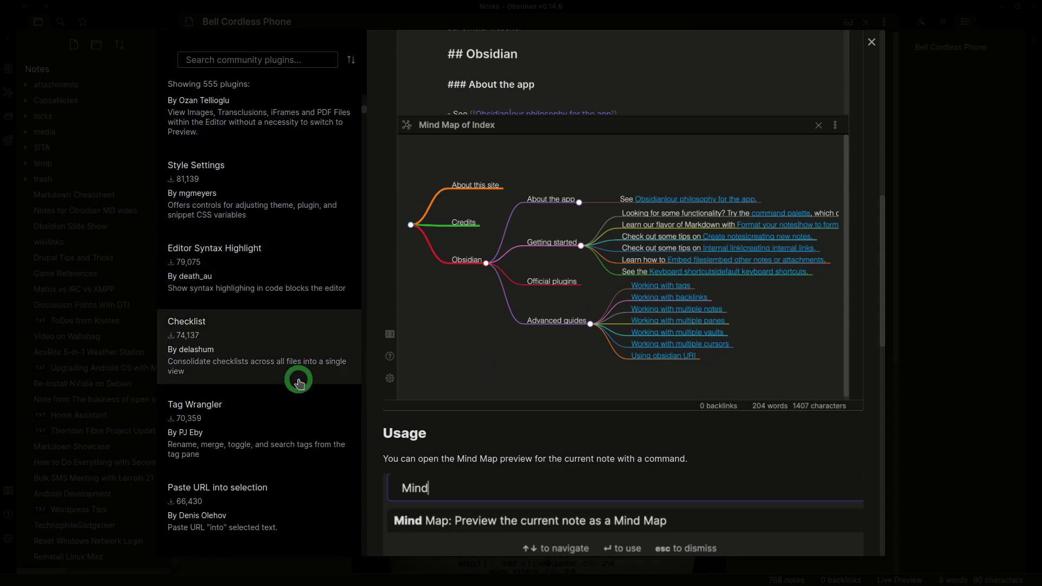
pyautogui.scroll(-8, 299, 383)
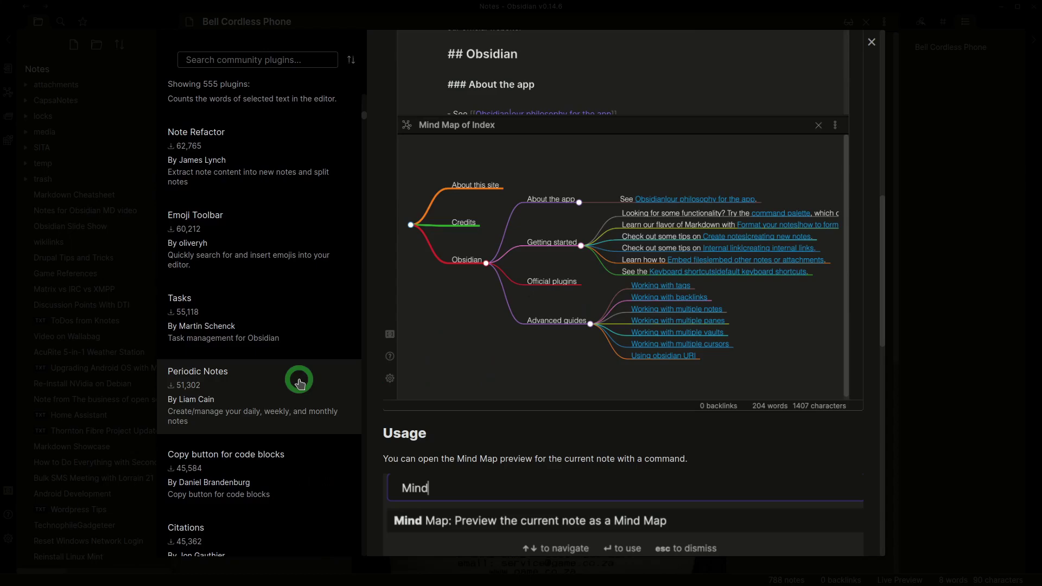
pyautogui.scroll(-3, 299, 383)
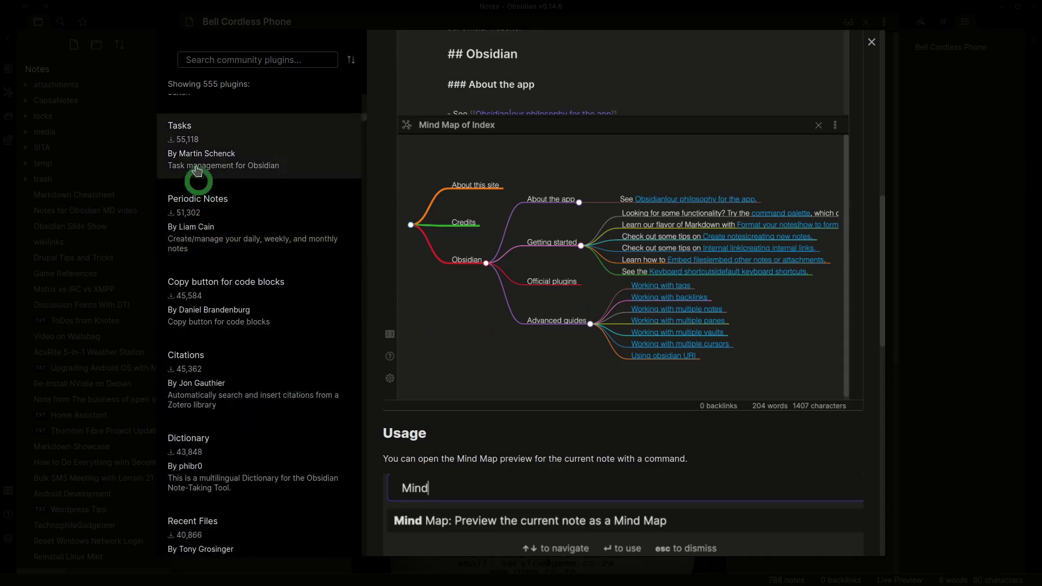
pyautogui.click(180, 157)
pyautogui.scroll(-7, 580, 348)
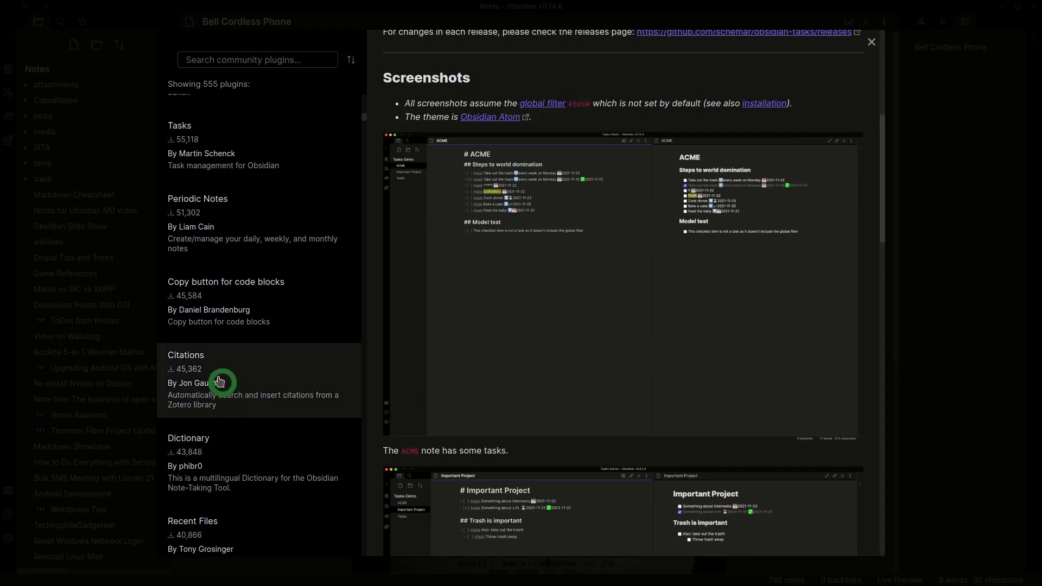
# - Open the Citations plugin from the community list and review its setup, usage and templates sections
pyautogui.scroll(-2, 269, 384)
pyautogui.click(241, 256)
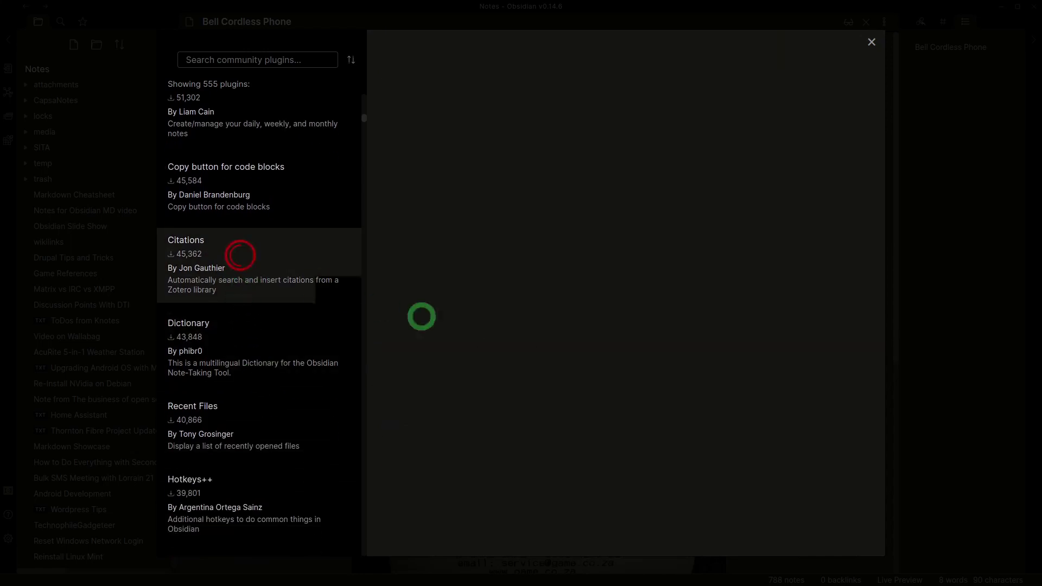
pyautogui.scroll(-6, 546, 348)
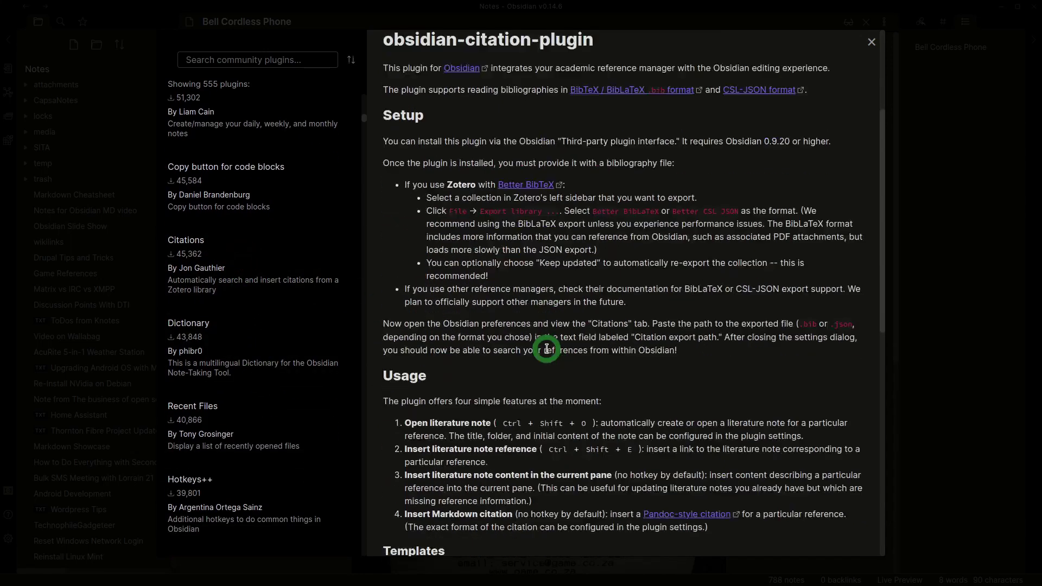
pyautogui.scroll(-8, 547, 350)
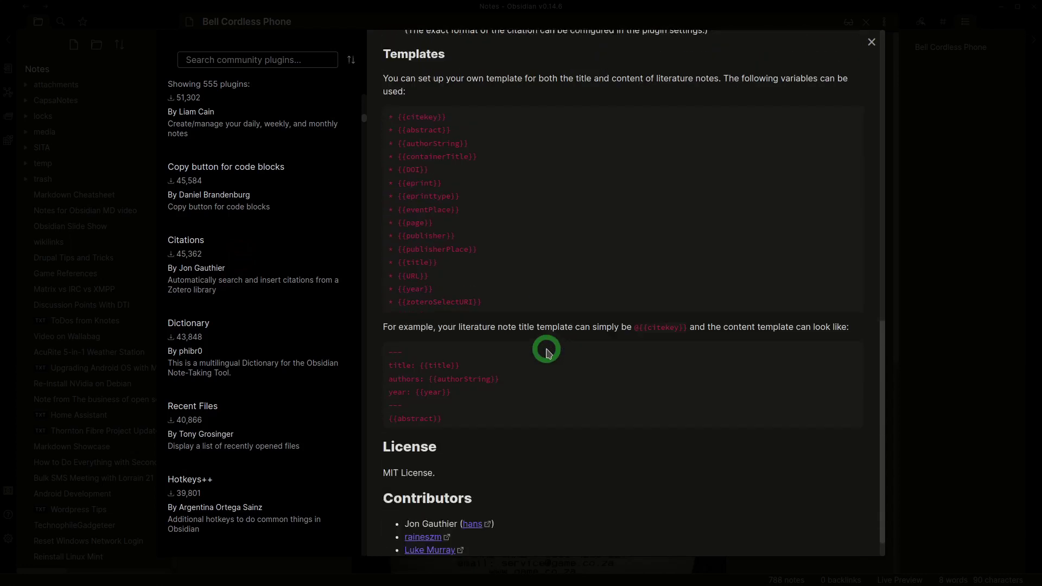
# - View the Dictionary plugin's description and open the Markdown prettifier plugin to review its before-and-after formatting examples
pyautogui.click(221, 368)
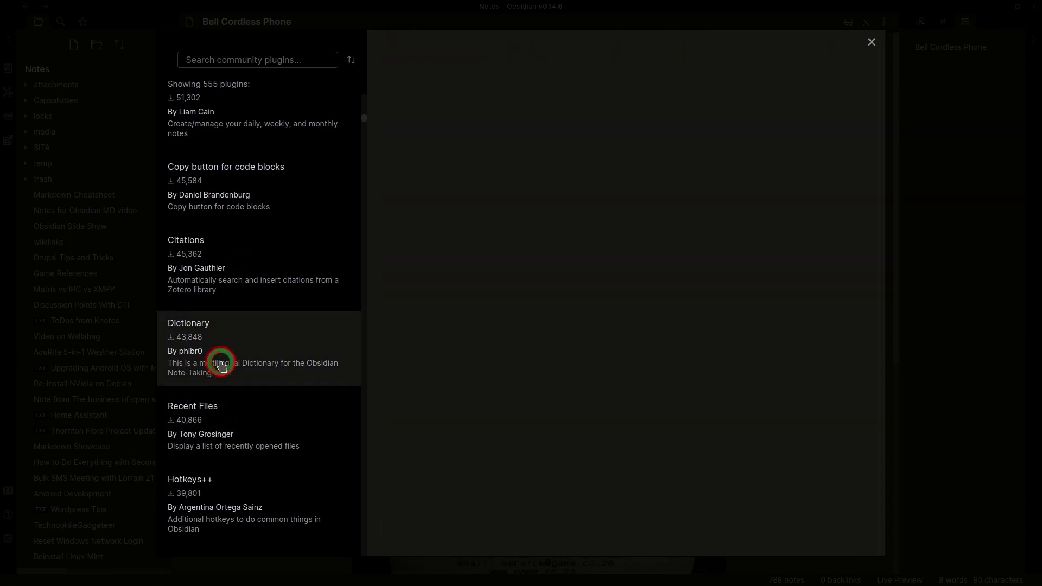
pyautogui.scroll(-2, 232, 379)
pyautogui.scroll(-5, 232, 380)
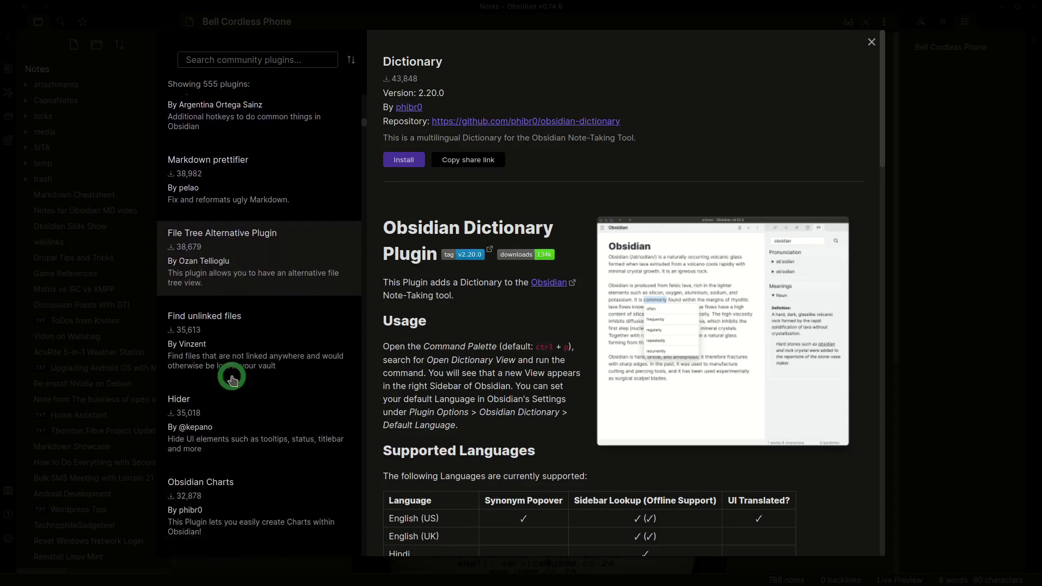
pyautogui.click(252, 180)
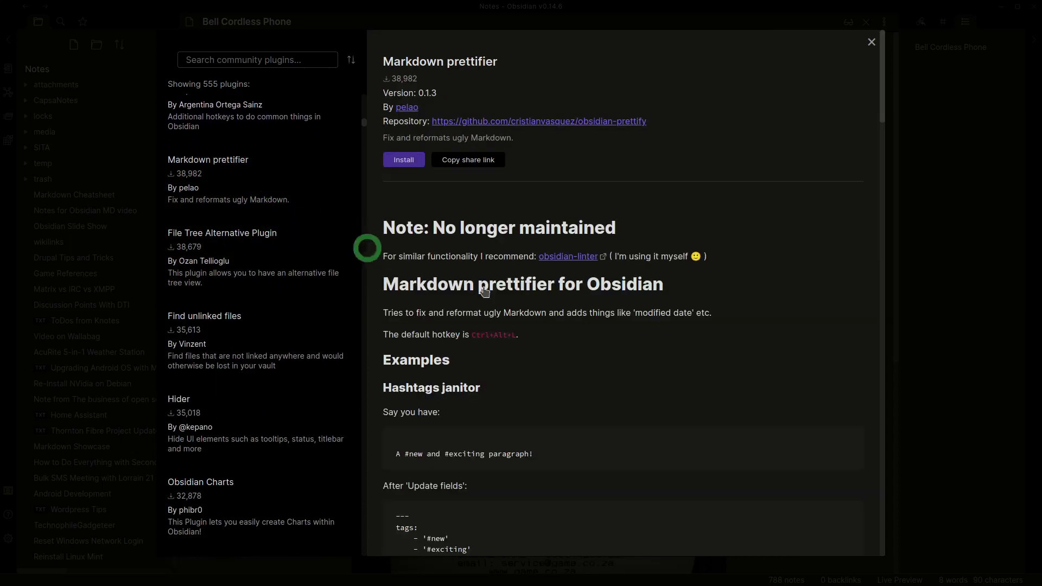
pyautogui.scroll(-3, 516, 375)
pyautogui.scroll(-12, 523, 387)
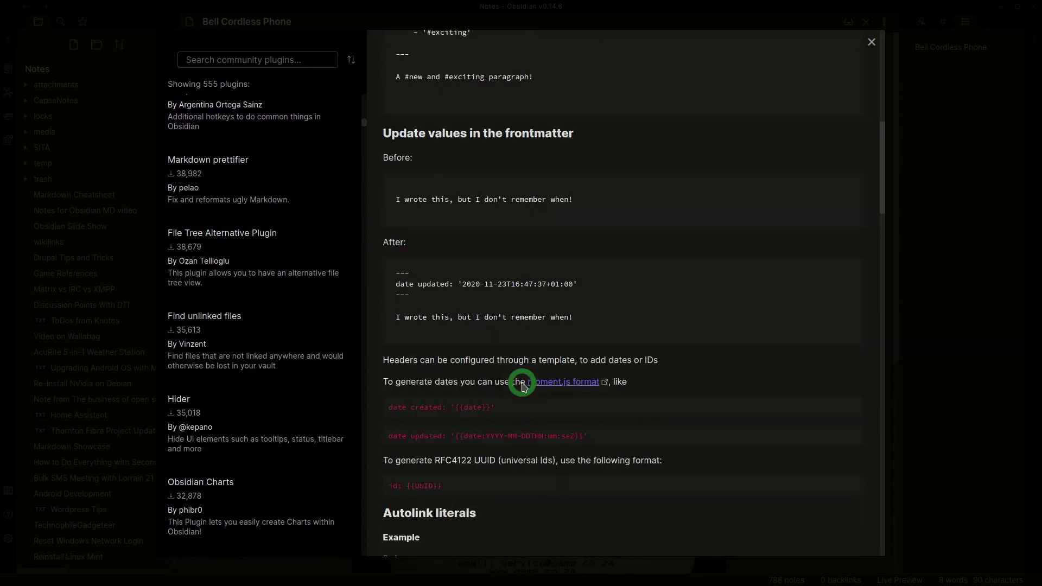
pyautogui.scroll(-3, 522, 386)
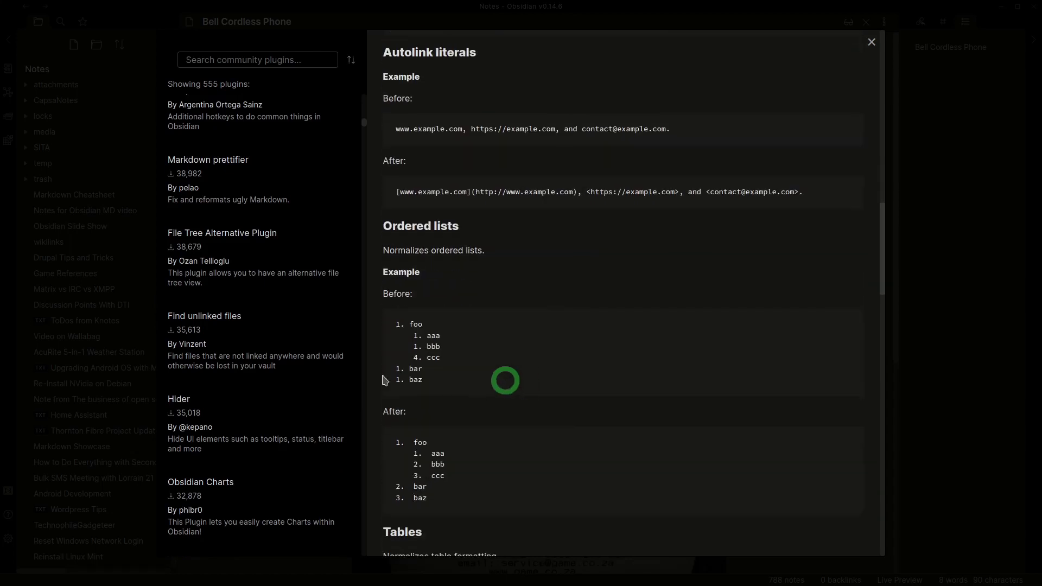
# - Browse further through the plugin list and open the Obsidian Charts plugin's description
pyautogui.scroll(-2, 234, 385)
pyautogui.scroll(-4, 234, 387)
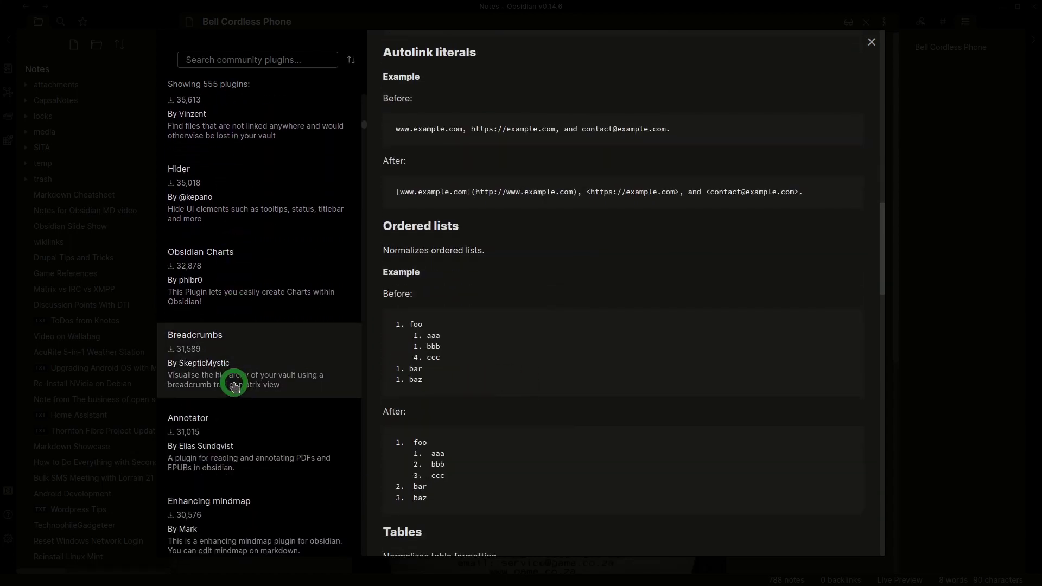
pyautogui.click(276, 209)
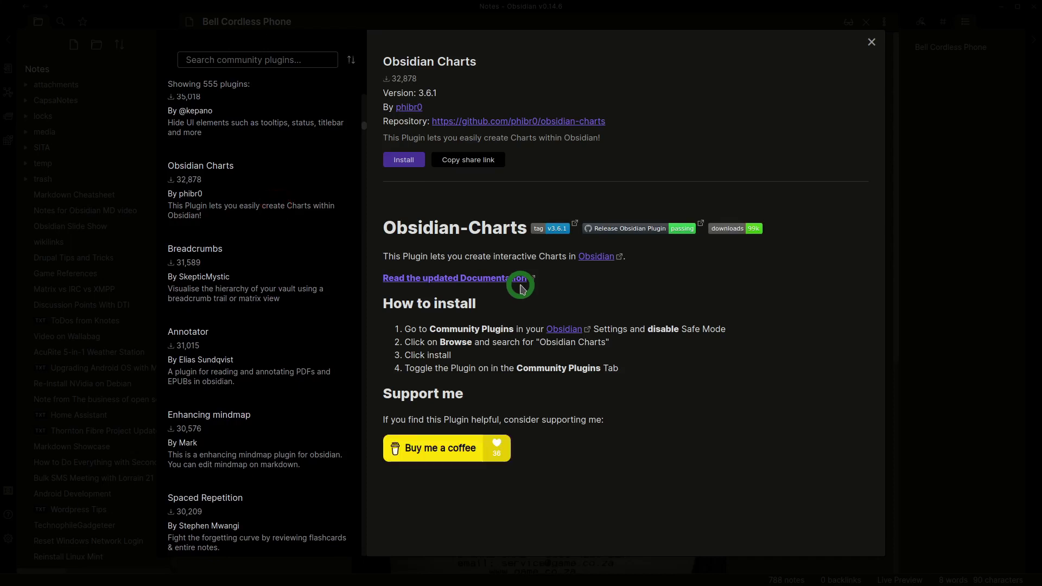
# - Open the Annotator plugin and review its introduction and demonstration of annotating PDF files
pyautogui.scroll(-1, 263, 388)
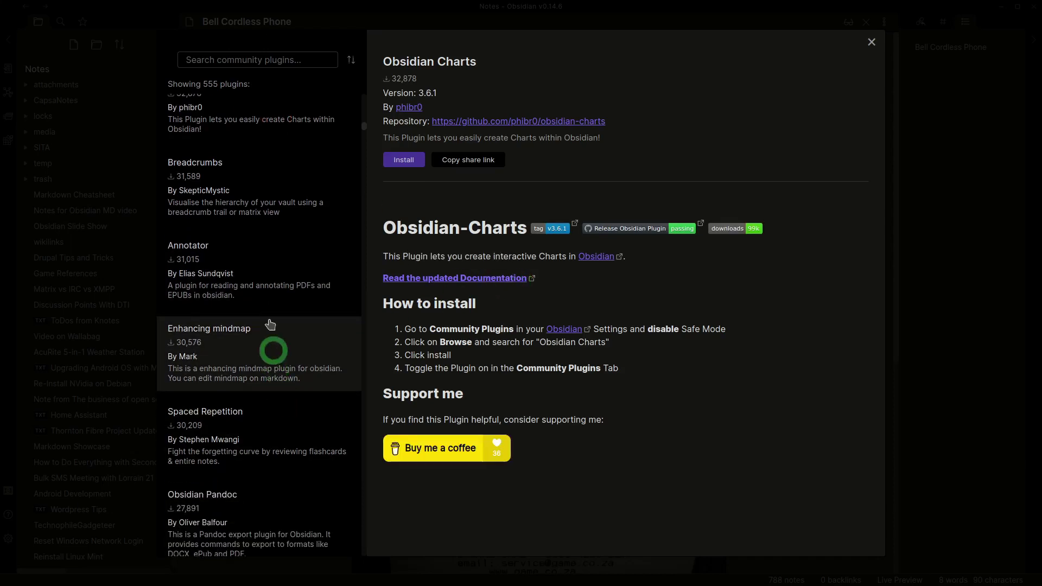
pyautogui.scroll(-1, 274, 349)
pyautogui.click(266, 286)
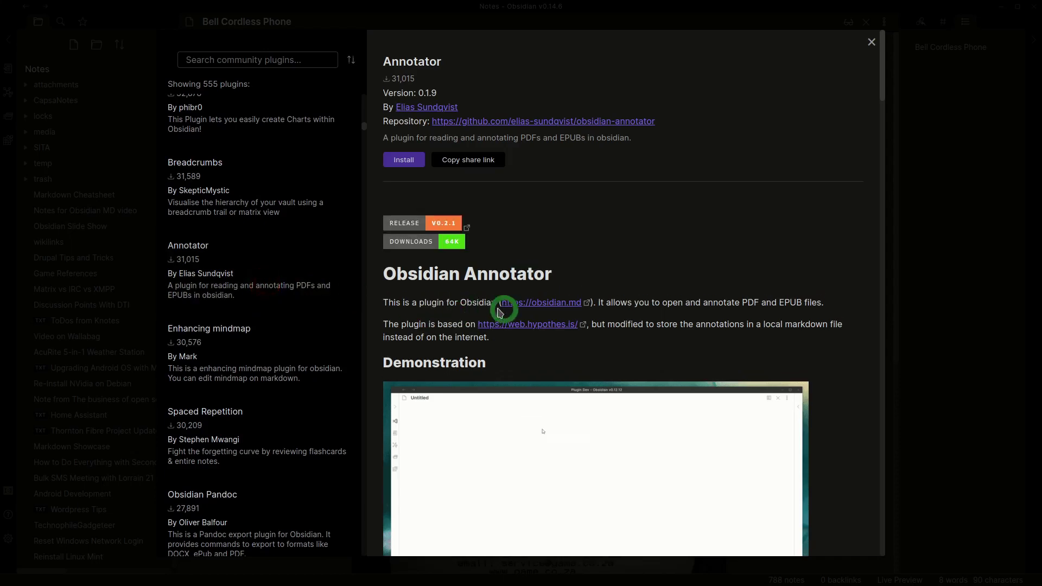
pyautogui.scroll(-3, 462, 303)
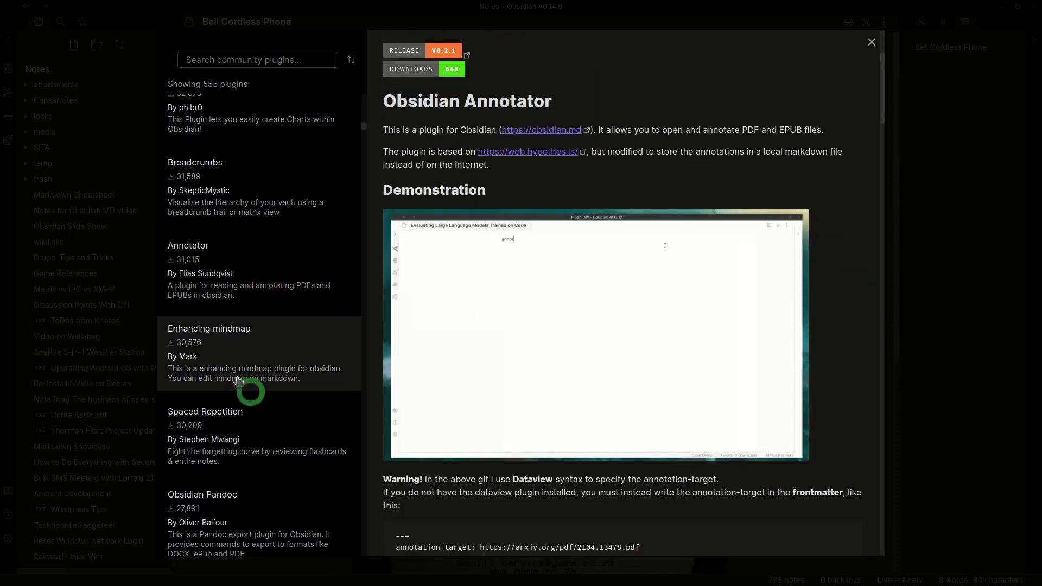
# - Find the PDF Highlights plugin in the list and review how it works and its demo with default settings
pyautogui.scroll(-3, 249, 395)
pyautogui.scroll(-9, 290, 509)
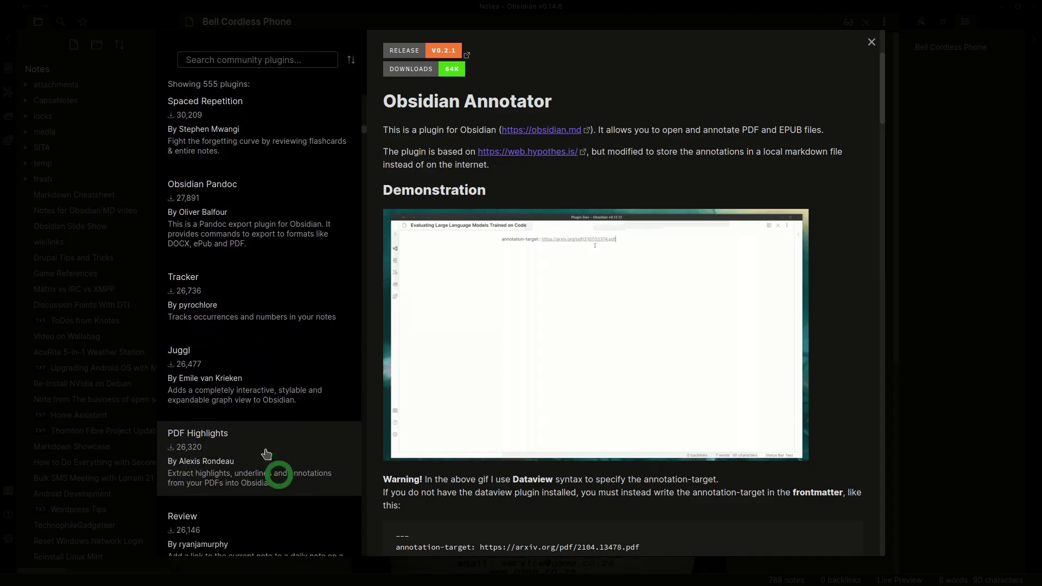
pyautogui.click(229, 193)
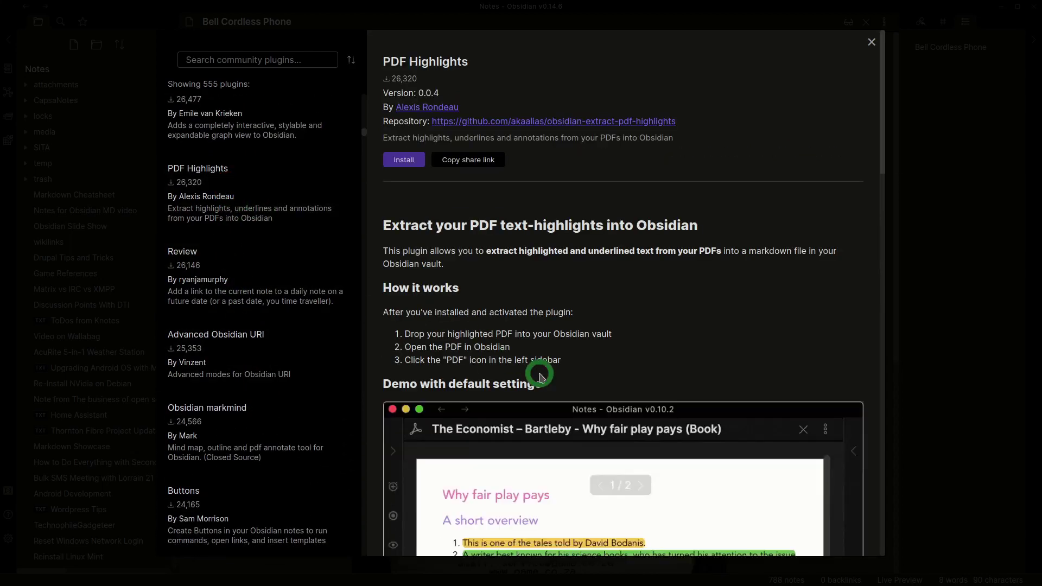
pyautogui.scroll(-4, 542, 376)
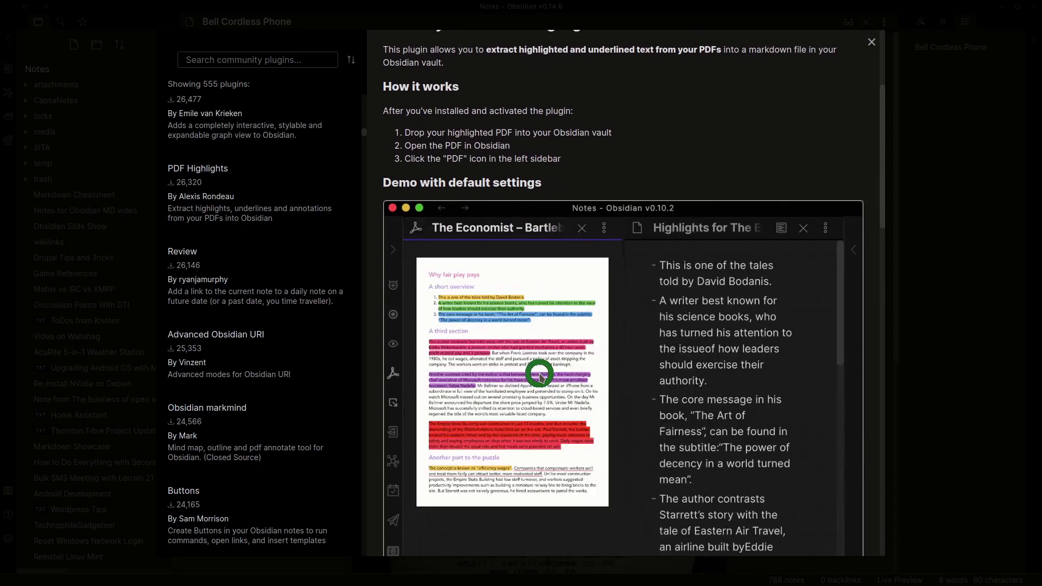
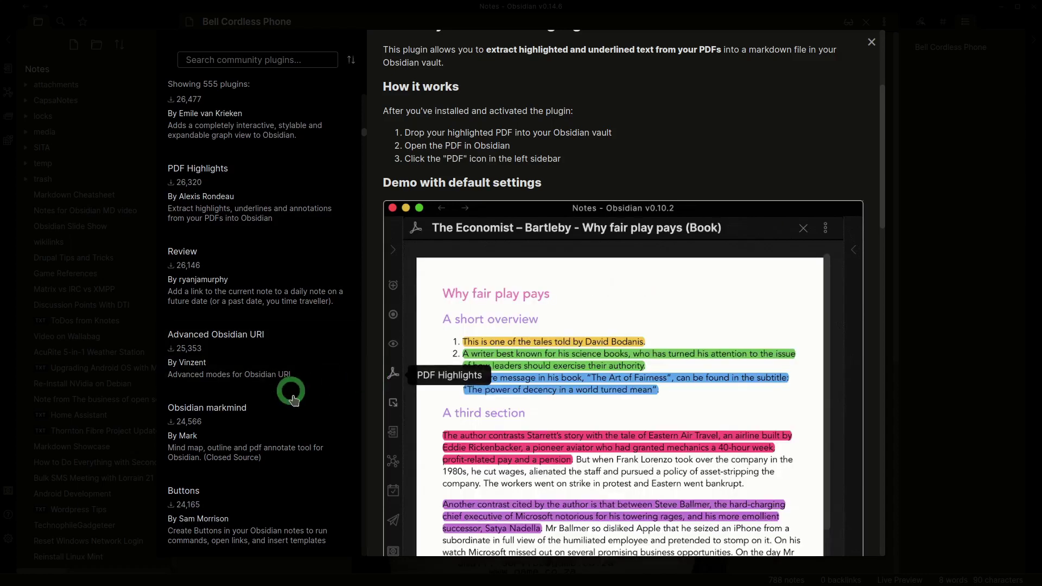
# - Open the Buttons plugin and read its description from the usage section through the examples to the version history
pyautogui.scroll(-3, 302, 402)
pyautogui.scroll(-3, 302, 429)
pyautogui.click(238, 272)
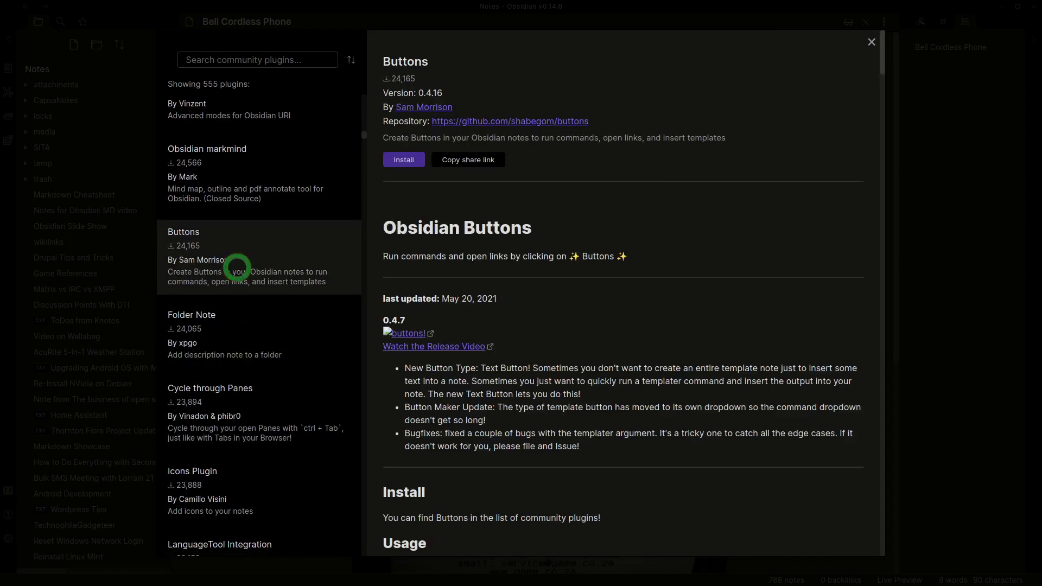
pyautogui.scroll(-5, 480, 420)
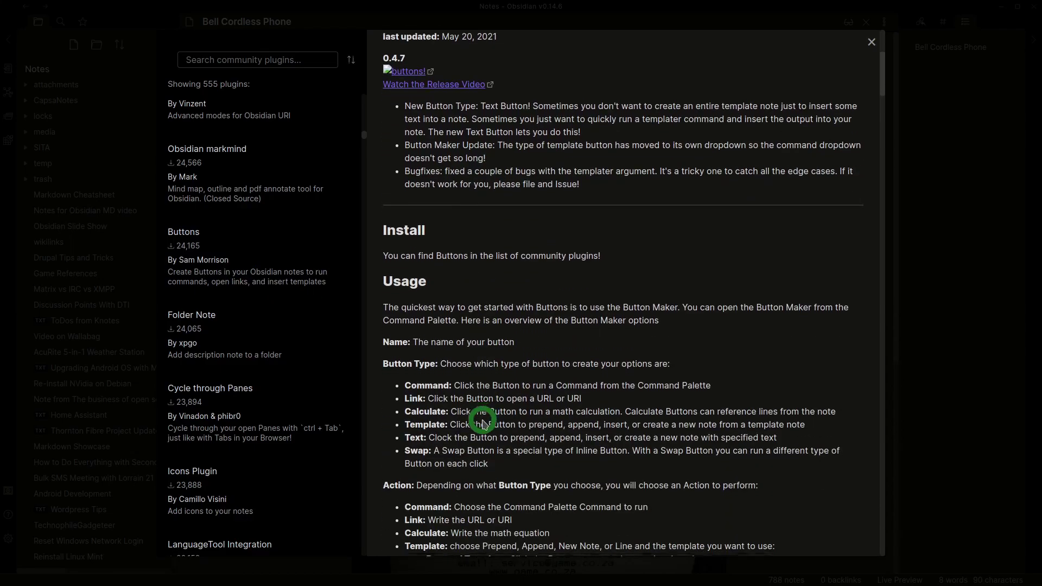
pyautogui.scroll(-20, 482, 420)
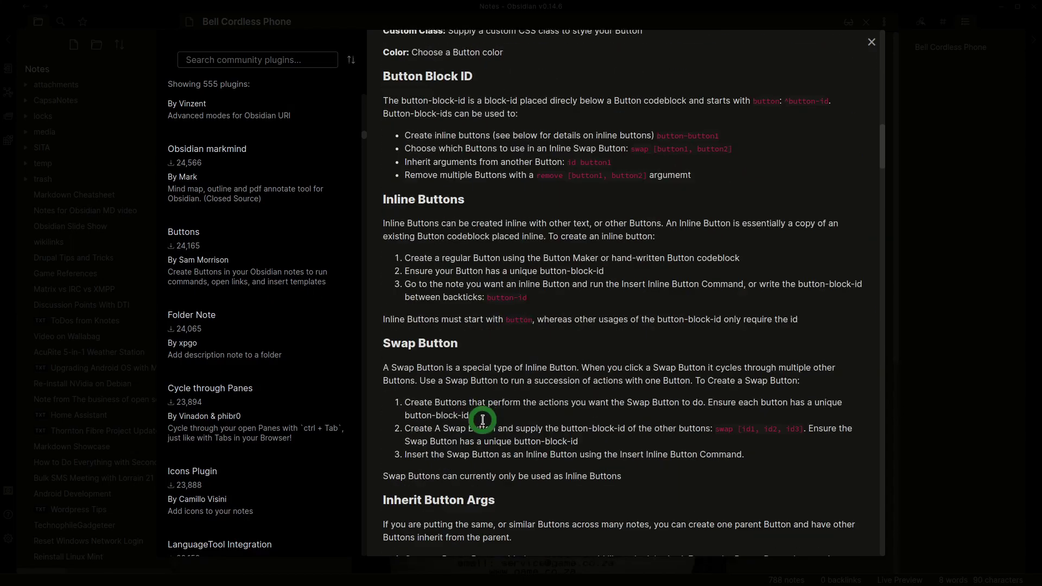
pyautogui.scroll(-20, 483, 421)
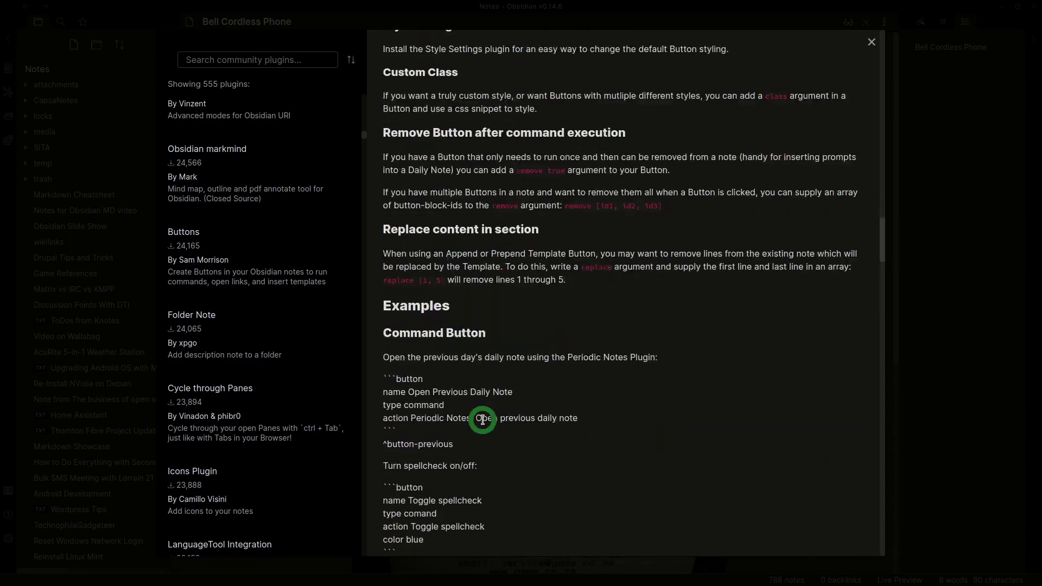
pyautogui.scroll(-20, 483, 420)
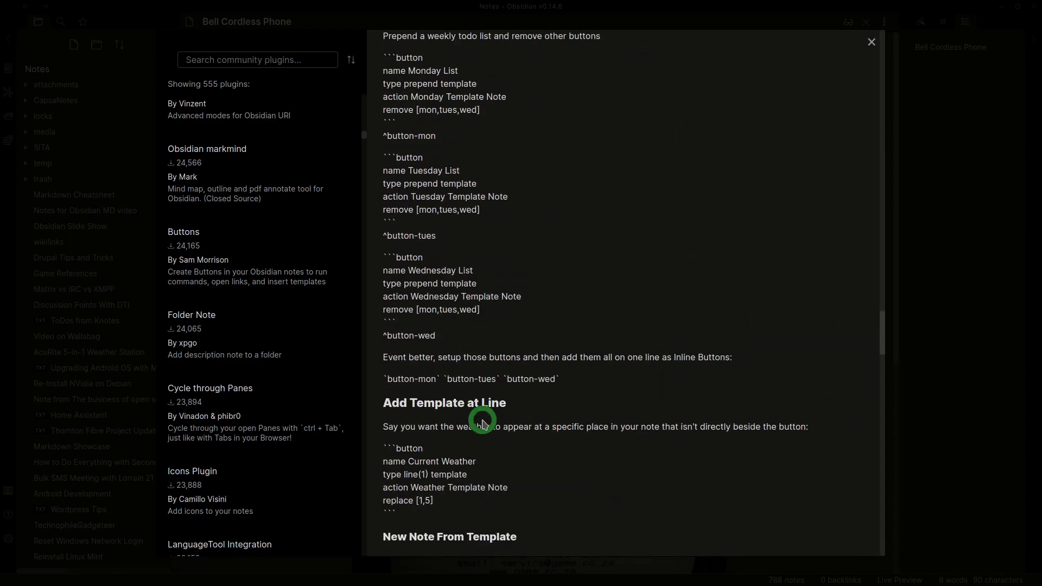
pyautogui.scroll(-20, 482, 421)
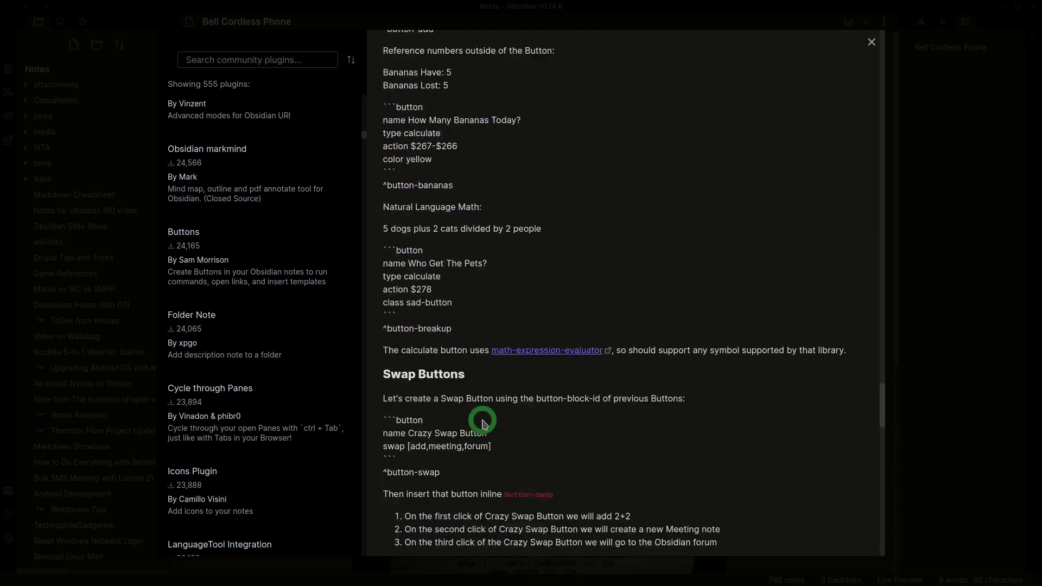
pyautogui.scroll(-20, 482, 421)
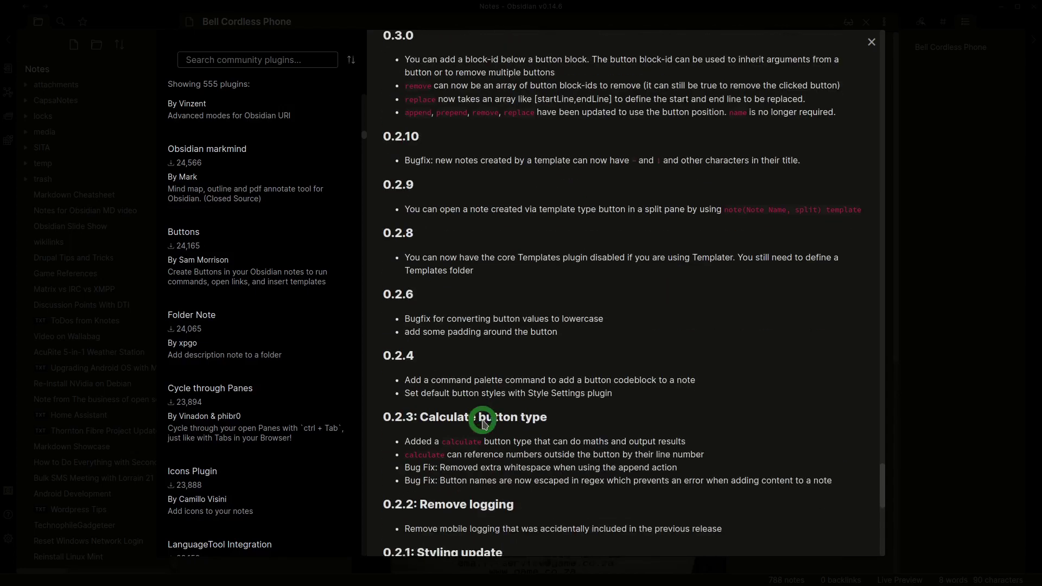
pyautogui.scroll(-12, 483, 420)
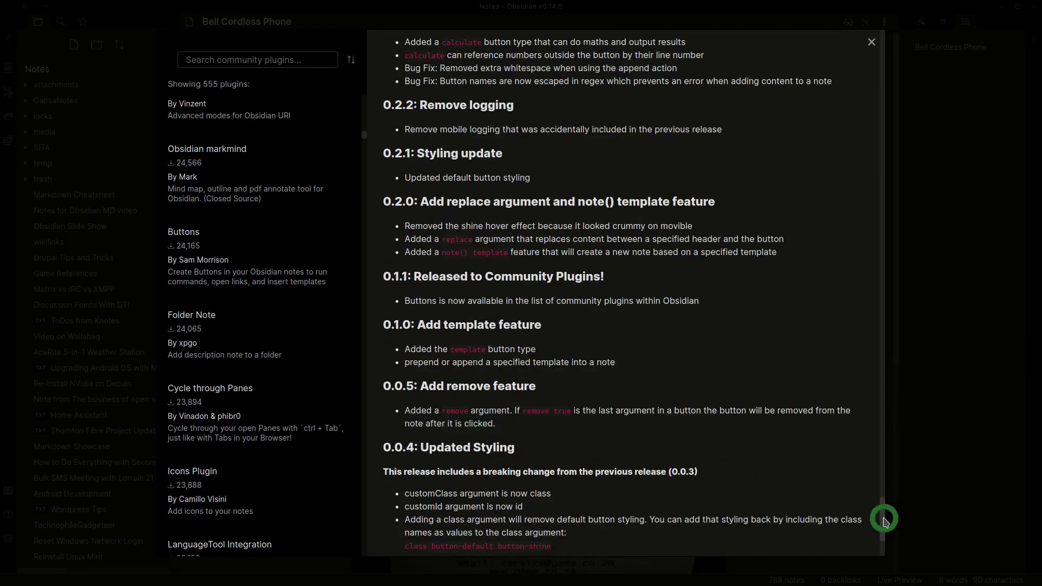
# - Return to the start of the Buttons description and review the Button Maker options in the usage section
pyautogui.moveTo(884, 520); pyautogui.dragTo(886, 49)
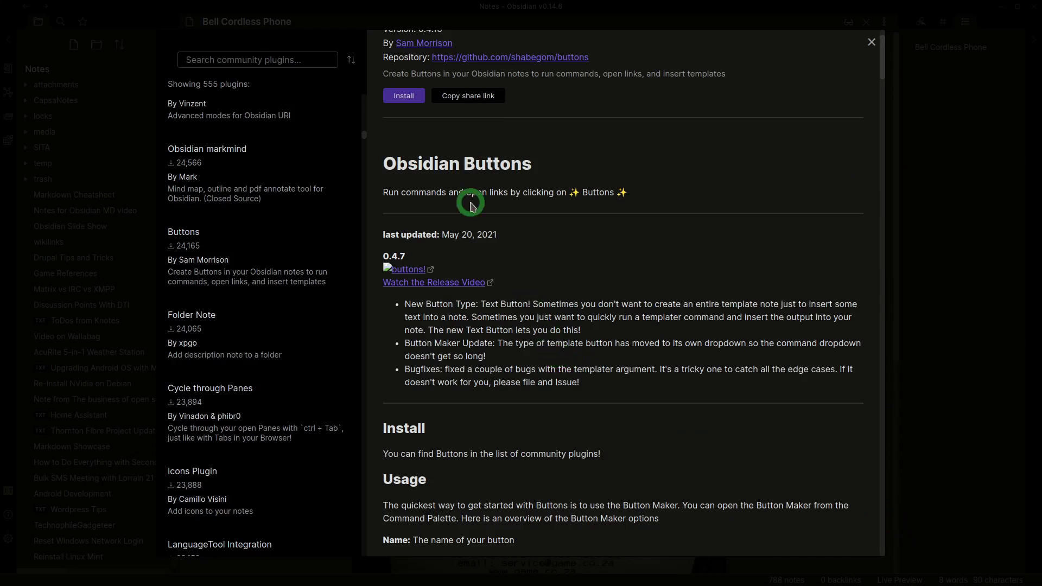
pyautogui.scroll(-1, 555, 341)
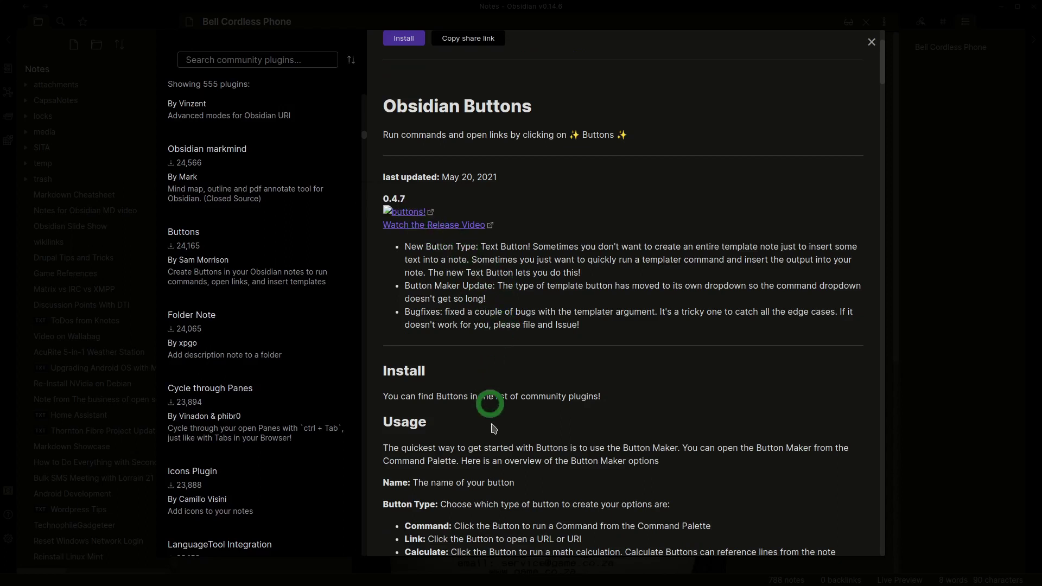
pyautogui.scroll(-4, 494, 429)
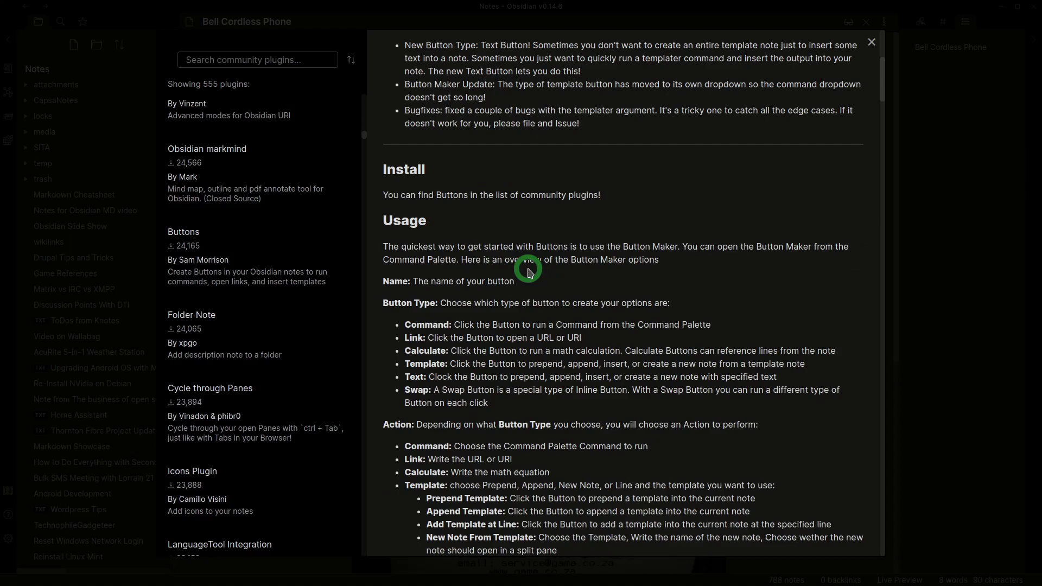
# - View the Folder Note plugin's description and browse further to open the Obsidian TODO | Text-based GTD plugin
pyautogui.click(245, 431)
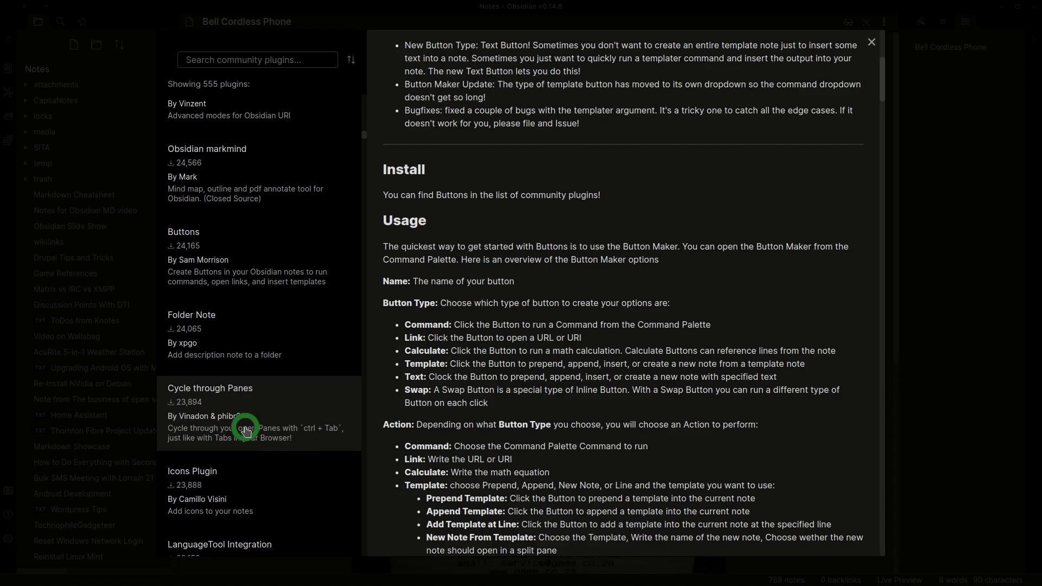
pyautogui.click(205, 342)
pyautogui.scroll(-4, 216, 377)
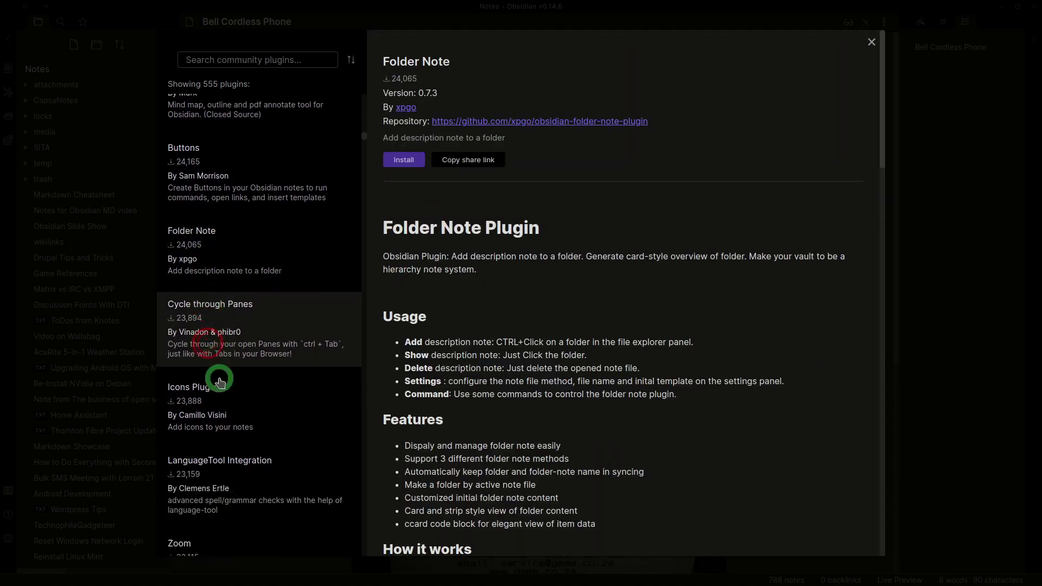
pyautogui.scroll(-5, 238, 359)
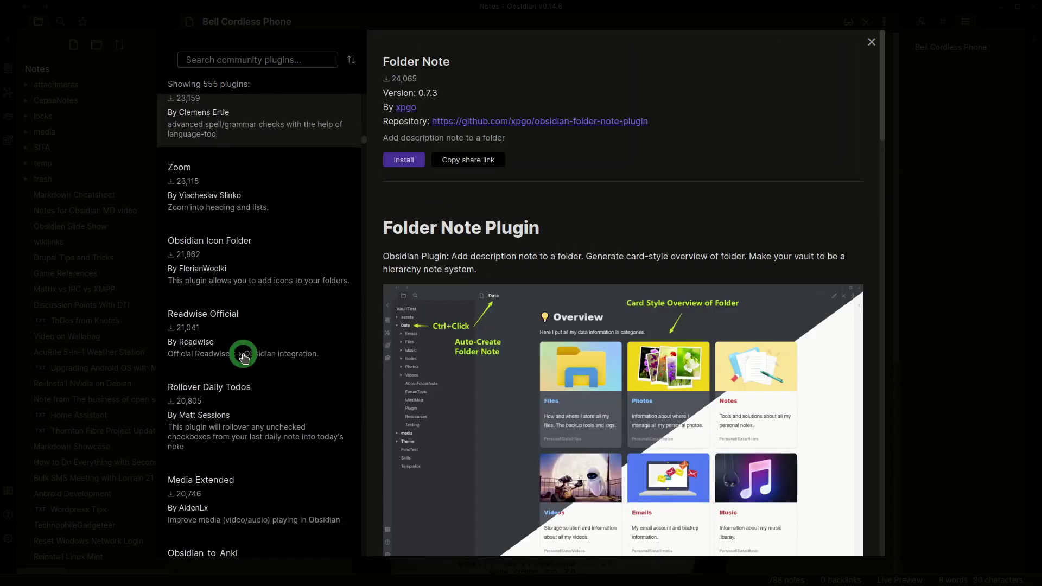
pyautogui.scroll(-4, 244, 358)
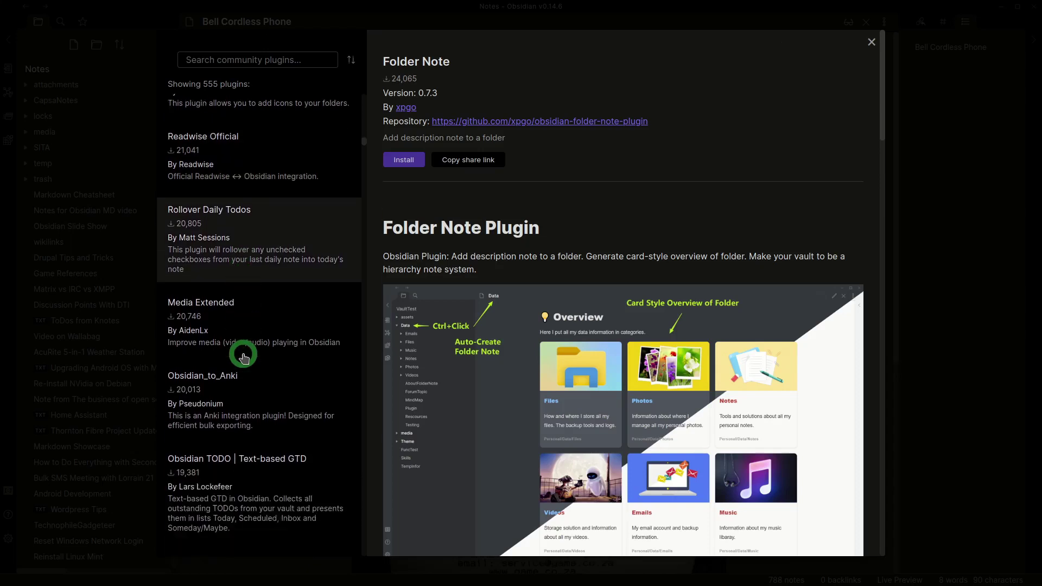
pyautogui.scroll(-5, 244, 357)
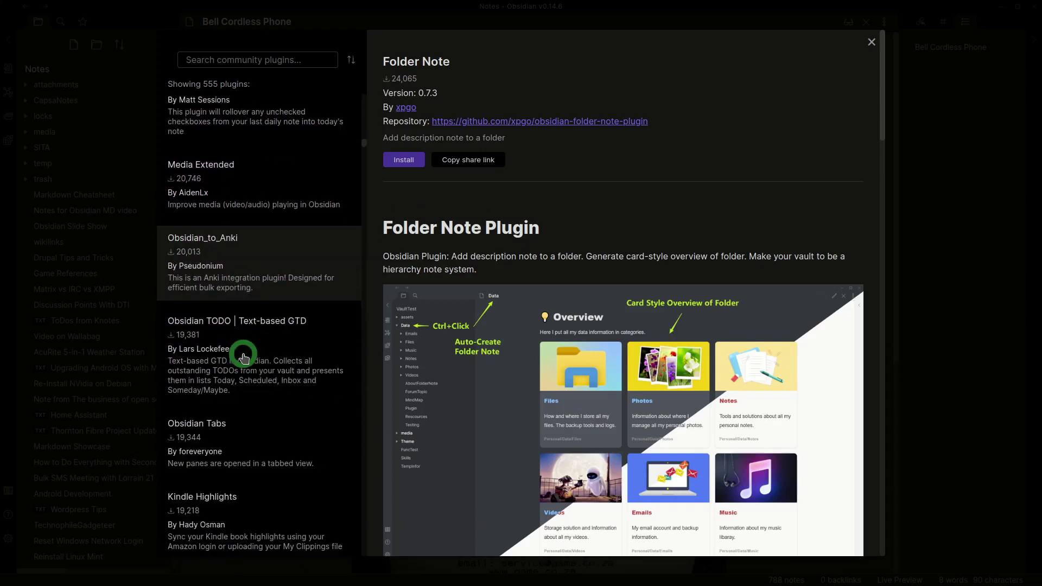
pyautogui.click(265, 178)
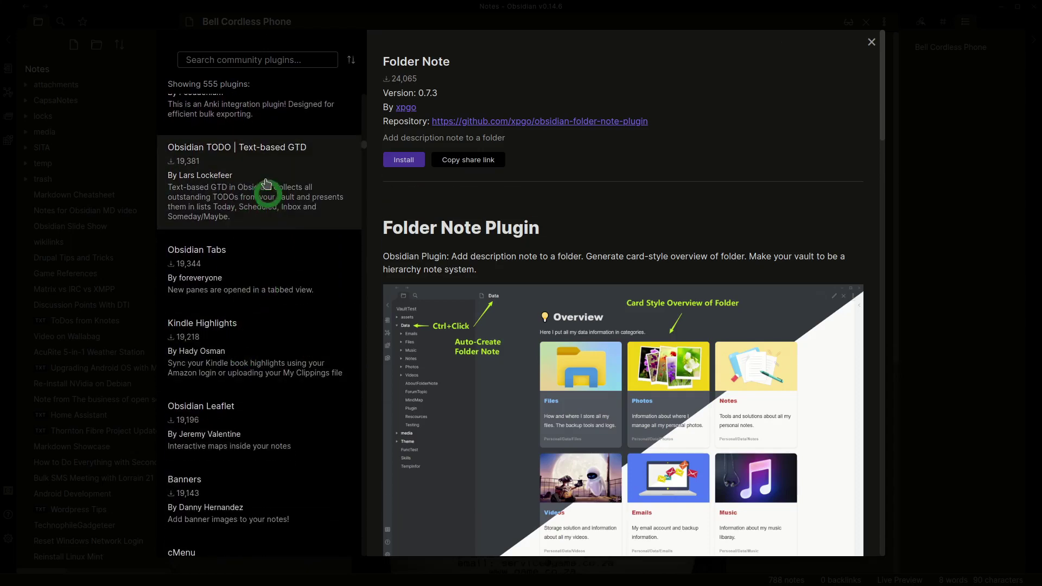
pyautogui.scroll(-5, 253, 369)
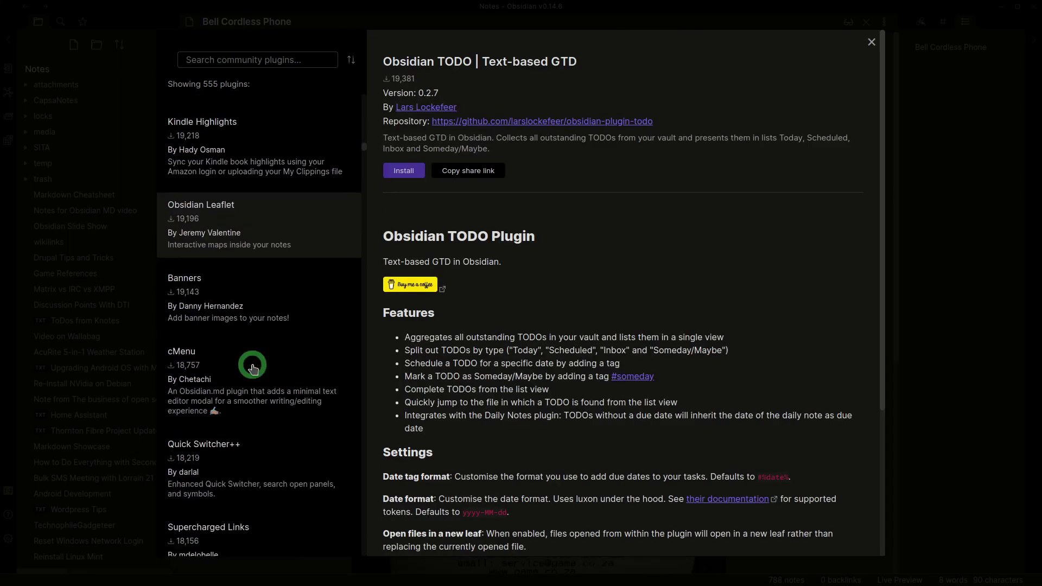
# - Open the Banners plugin's description and view its demo and the start of the usage section
pyautogui.click(272, 235)
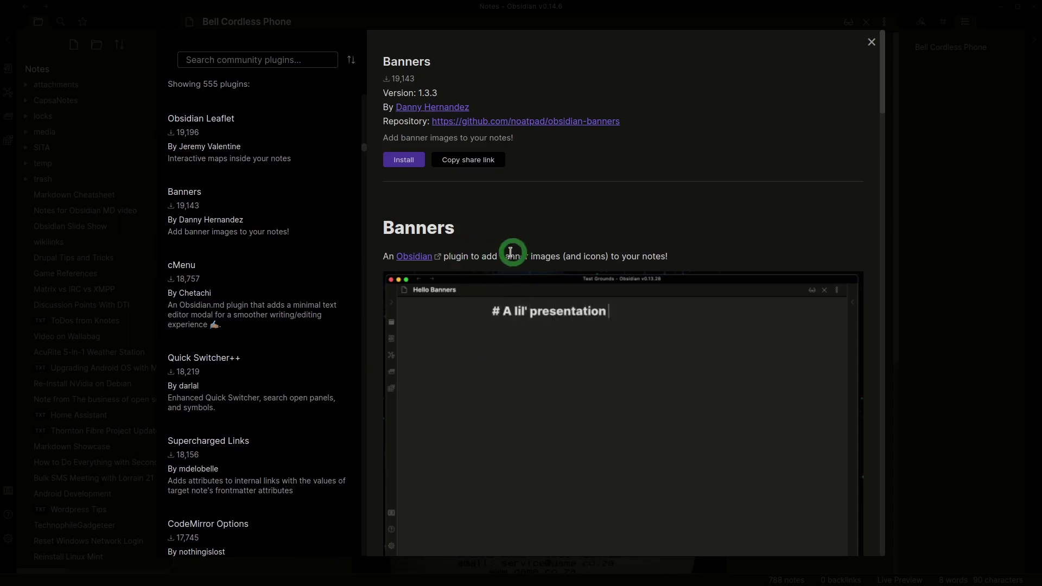
pyautogui.scroll(-2, 377, 320)
pyautogui.scroll(-1, 478, 367)
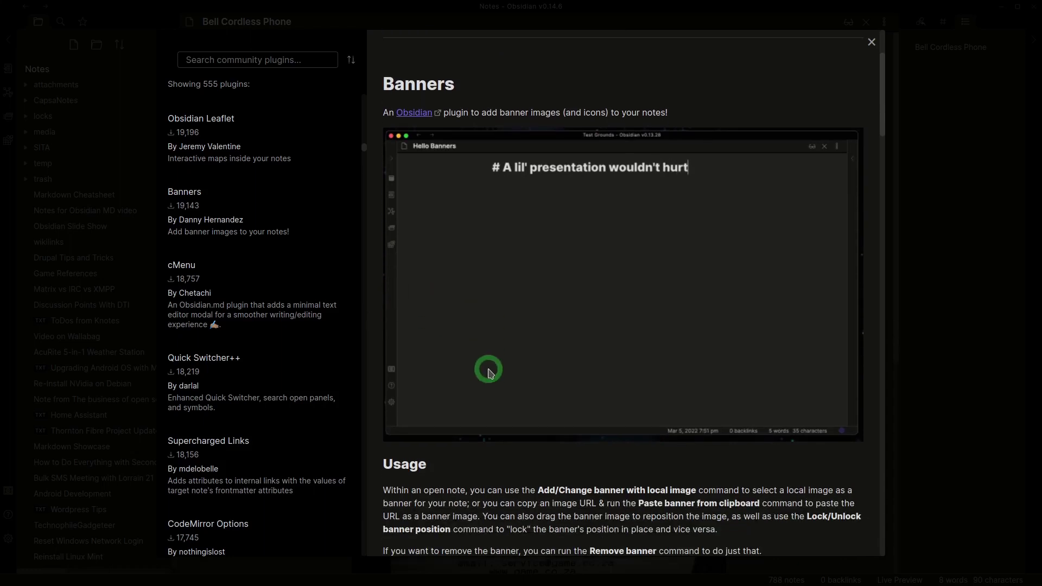
pyautogui.scroll(-1, 490, 373)
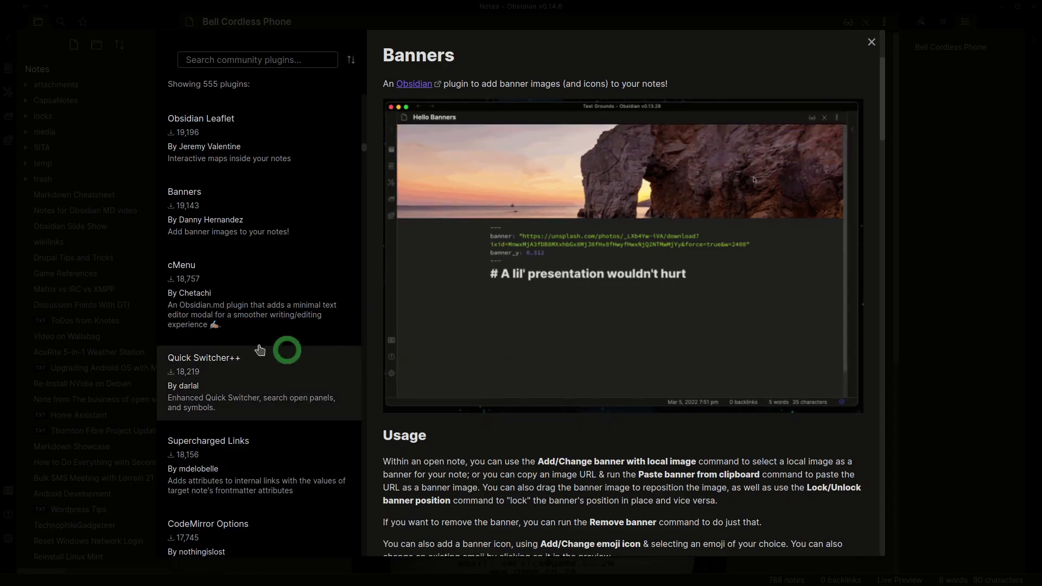
# - Find the Dynamic Table of Contents plugin in the list and read its description from the foreword to the code block usage
pyautogui.scroll(-2, 268, 386)
pyautogui.scroll(-6, 268, 386)
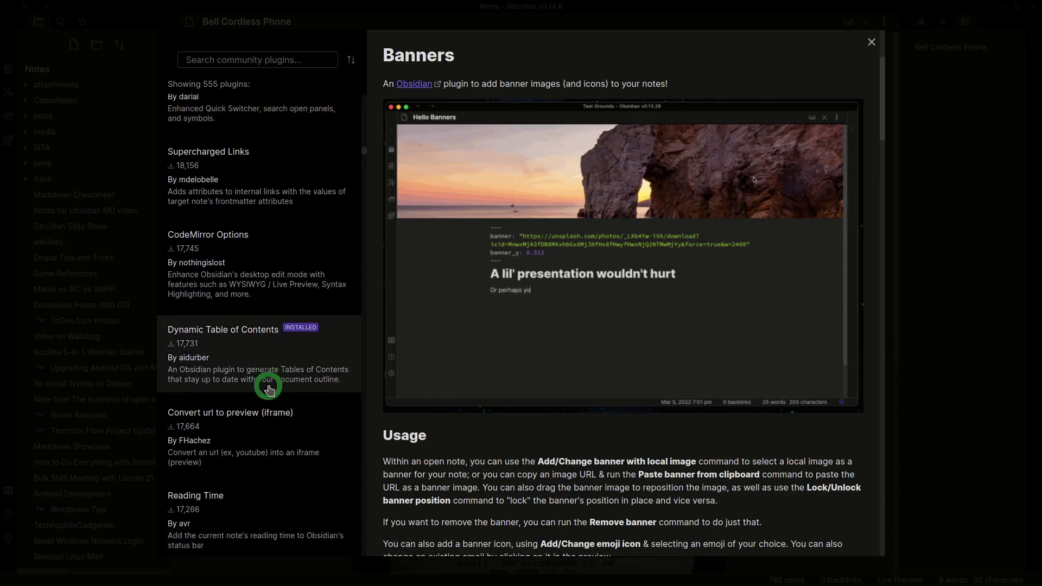
pyautogui.click(271, 205)
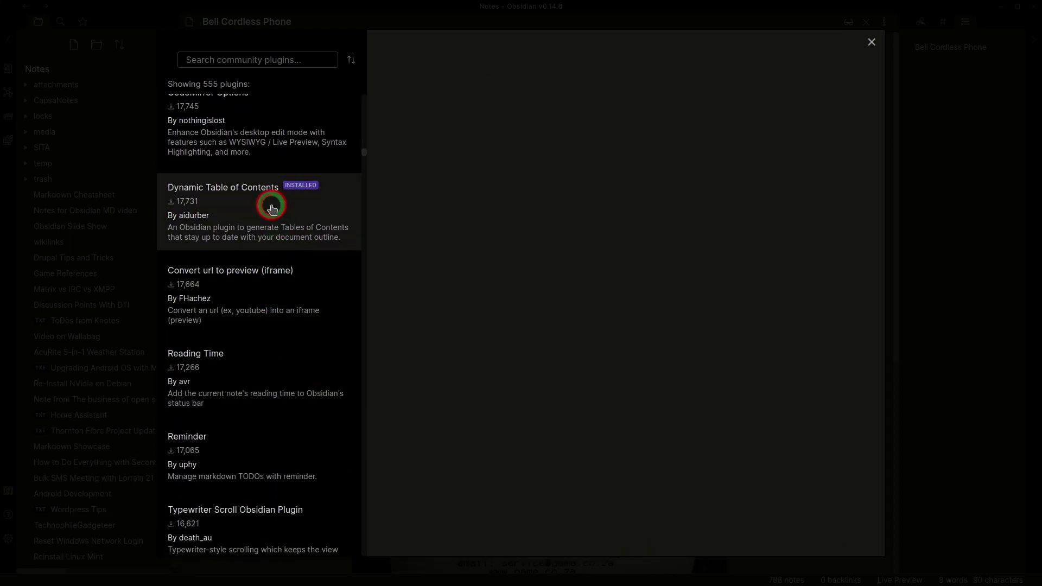
pyautogui.scroll(-7, 459, 291)
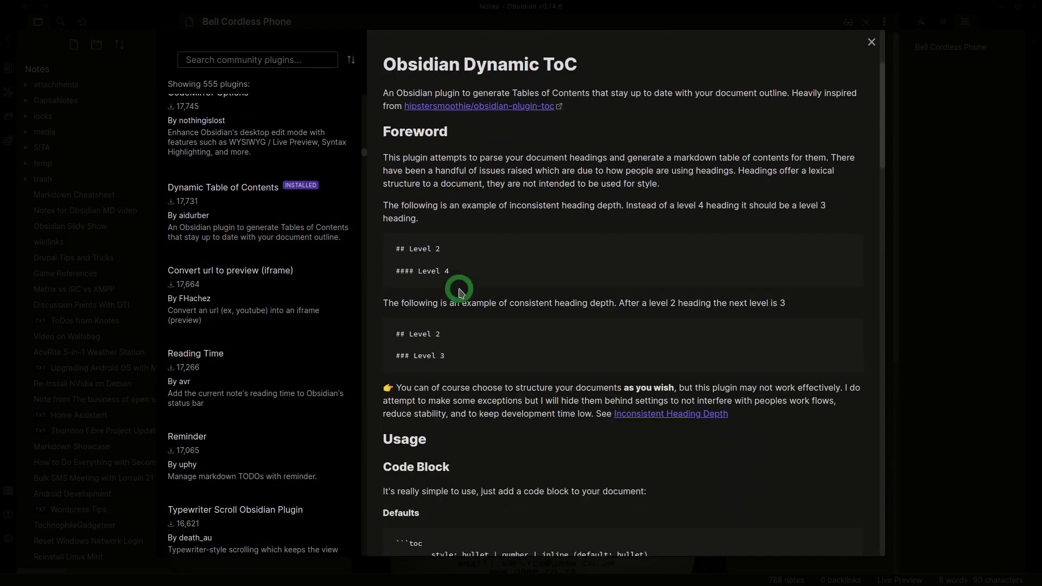
pyautogui.scroll(-3, 459, 292)
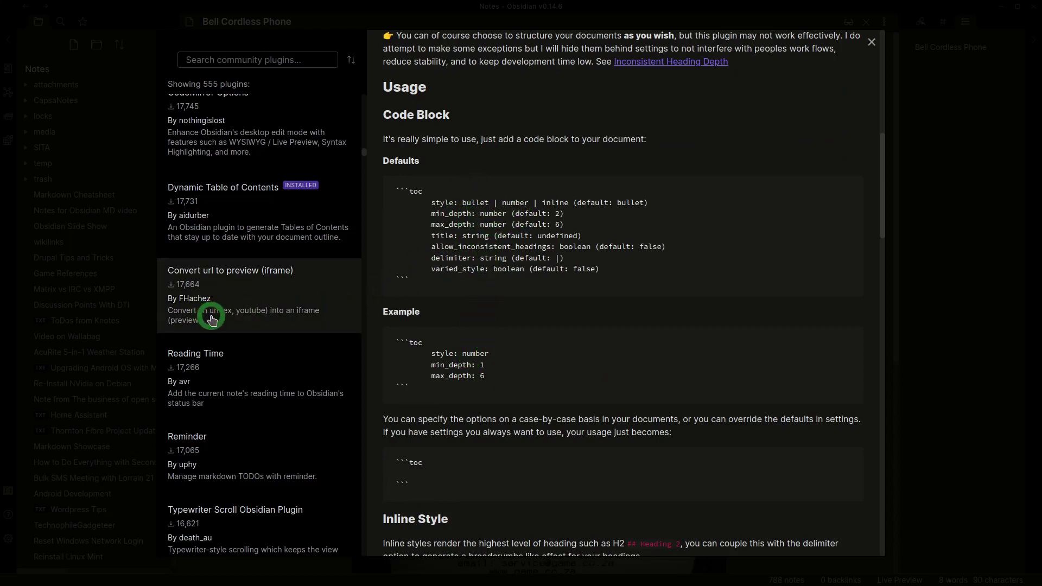
# - View the Reading Time plugin's description, followed by the Reminder plugin's sections on setting and listing reminders
pyautogui.scroll(-3, 228, 320)
pyautogui.click(241, 253)
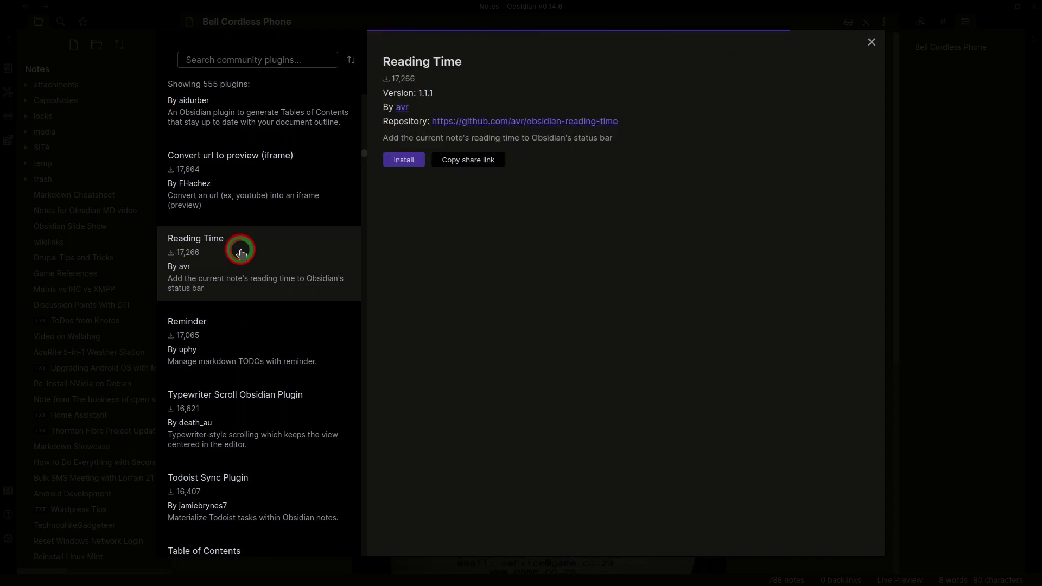
pyautogui.scroll(-2, 256, 265)
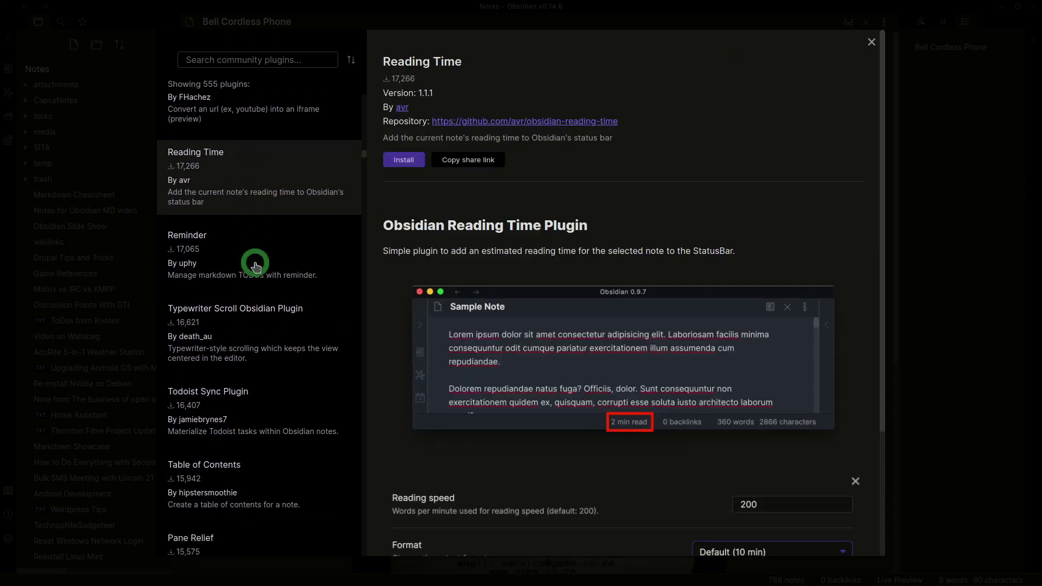
pyautogui.click(261, 223)
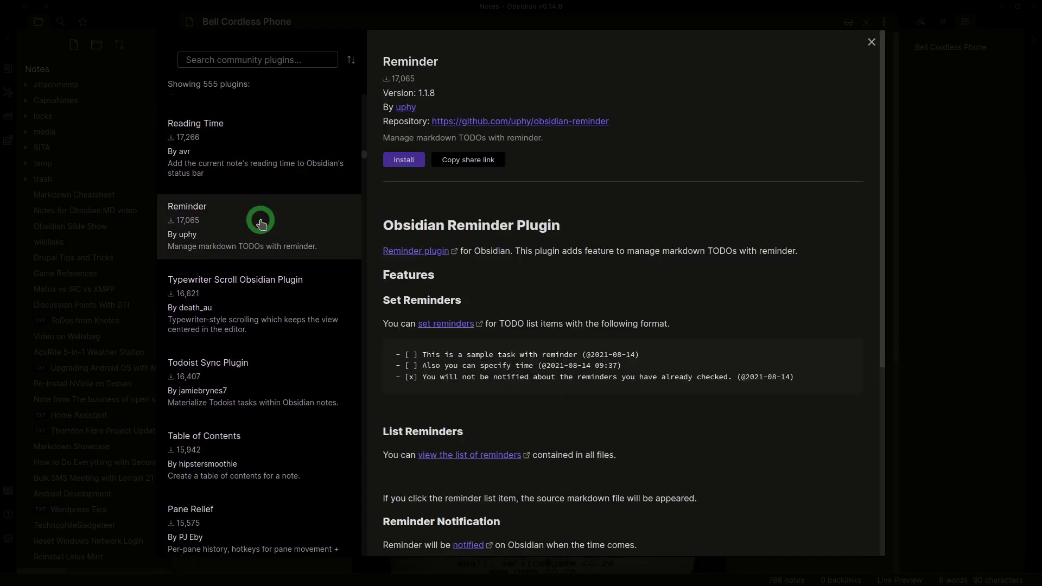
pyautogui.scroll(-5, 491, 302)
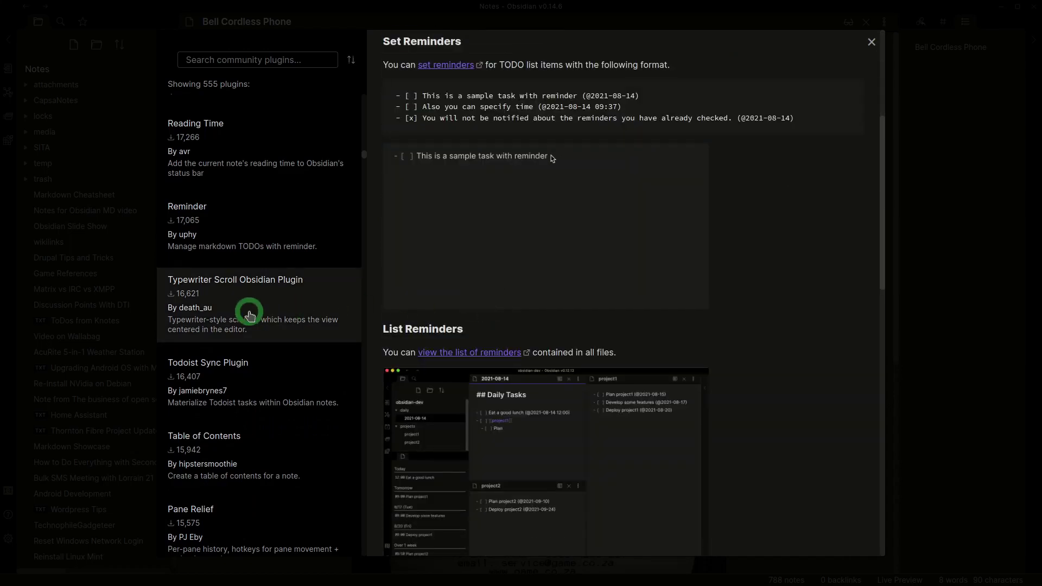
# - Open the Typewriter Scroll Obsidian Plugin's description and browse the plugin list onward to Markdown Formatting Assistant
pyautogui.scroll(-3, 250, 315)
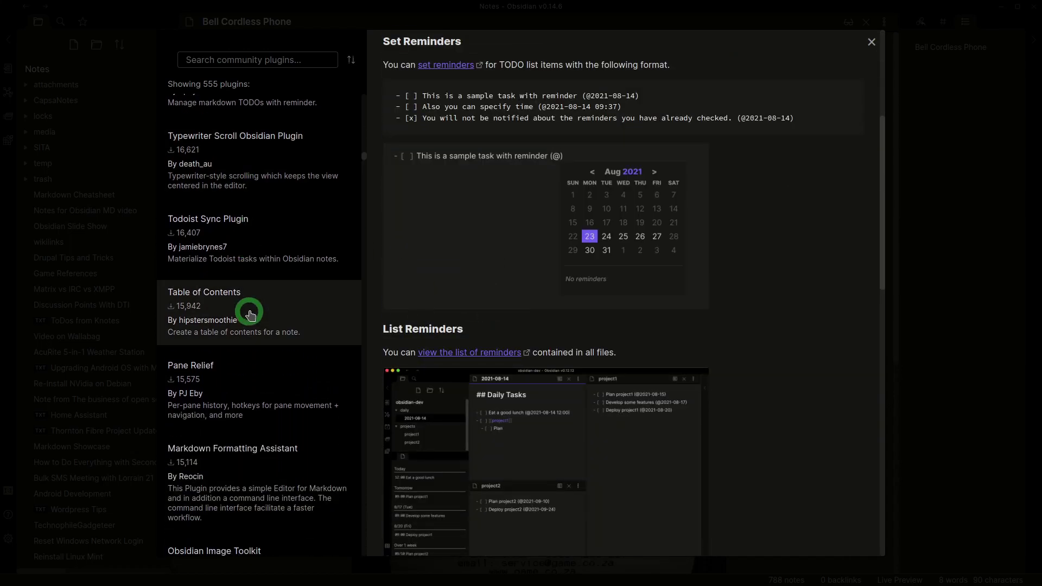
pyautogui.click(252, 177)
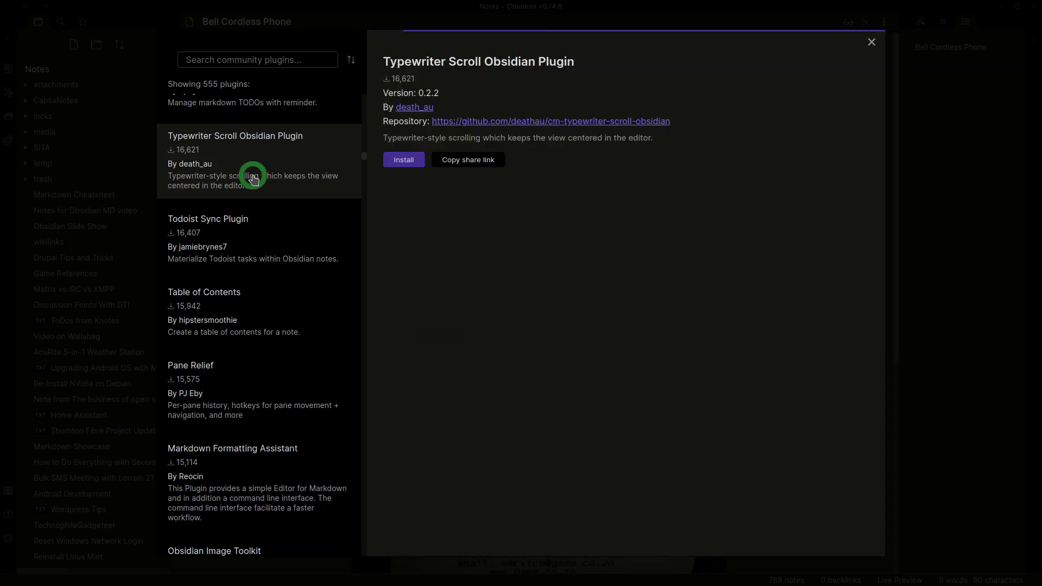
pyautogui.scroll(-2, 250, 266)
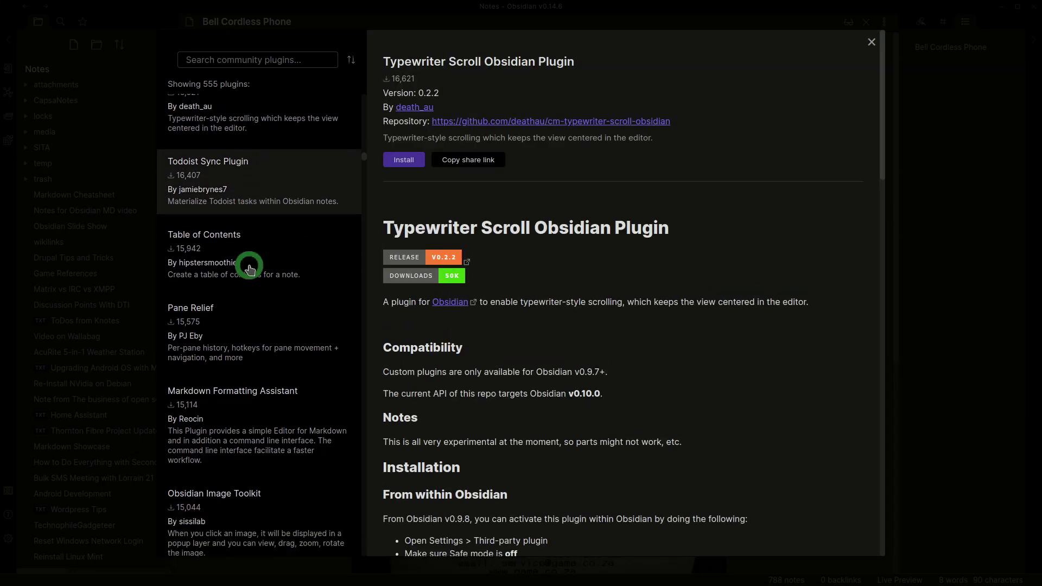
pyautogui.scroll(-4, 229, 303)
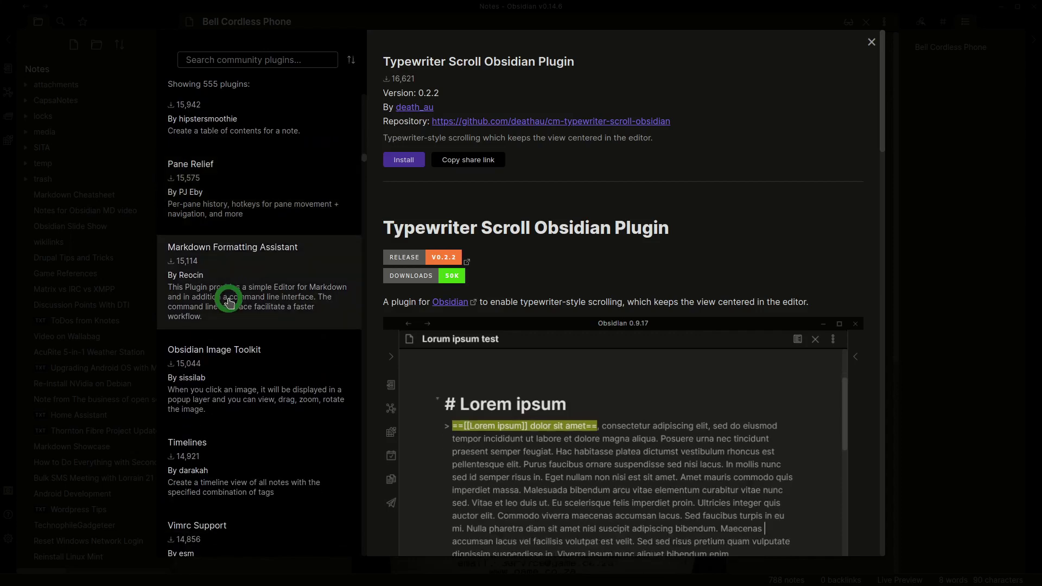
# - Open the Markdown Formatting Assistant plugin, read its description through to the changelog, and return to its start
pyautogui.click(267, 126)
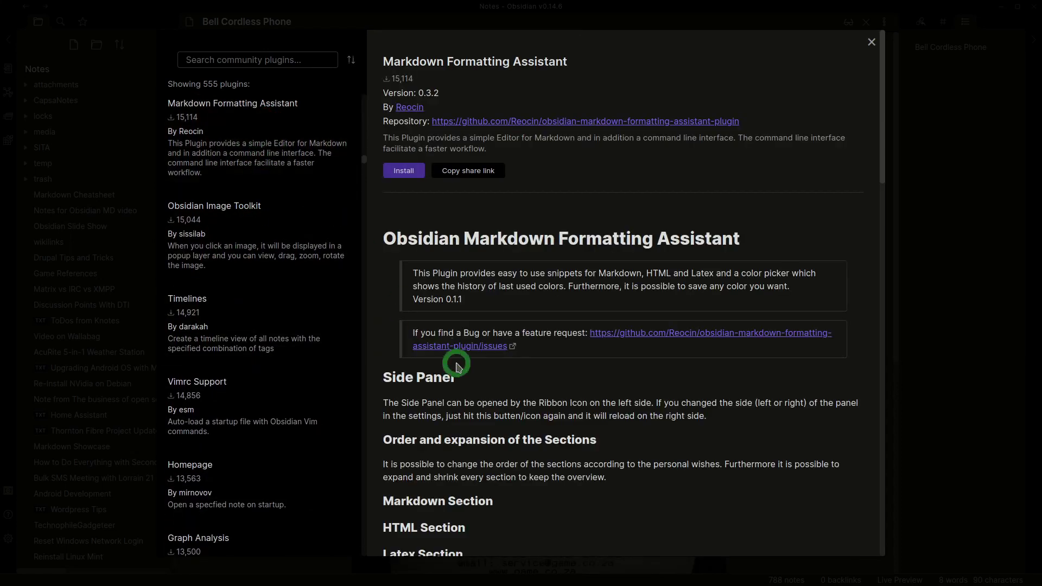
pyautogui.scroll(-5, 456, 367)
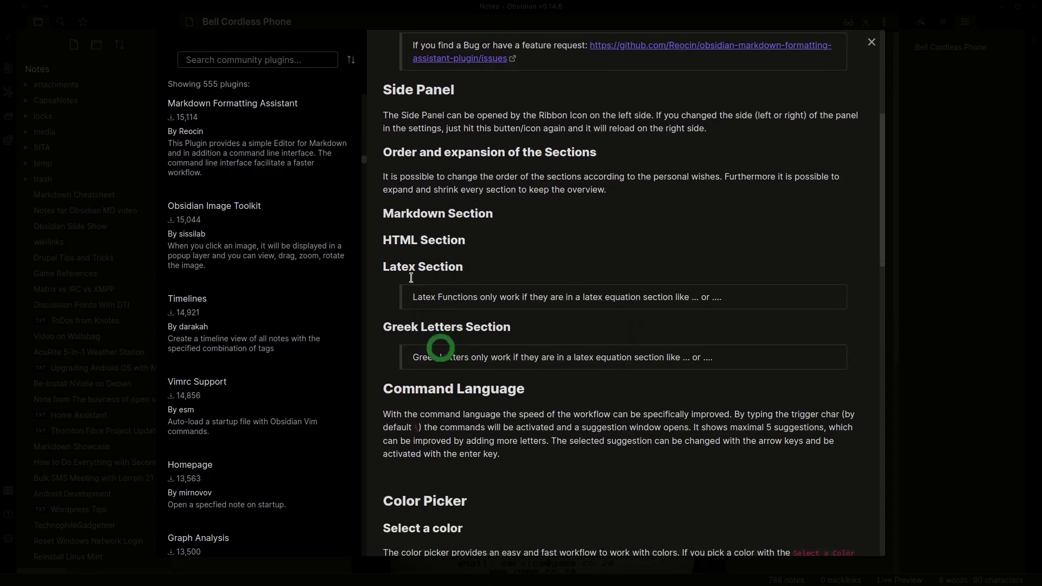
pyautogui.scroll(-6, 559, 218)
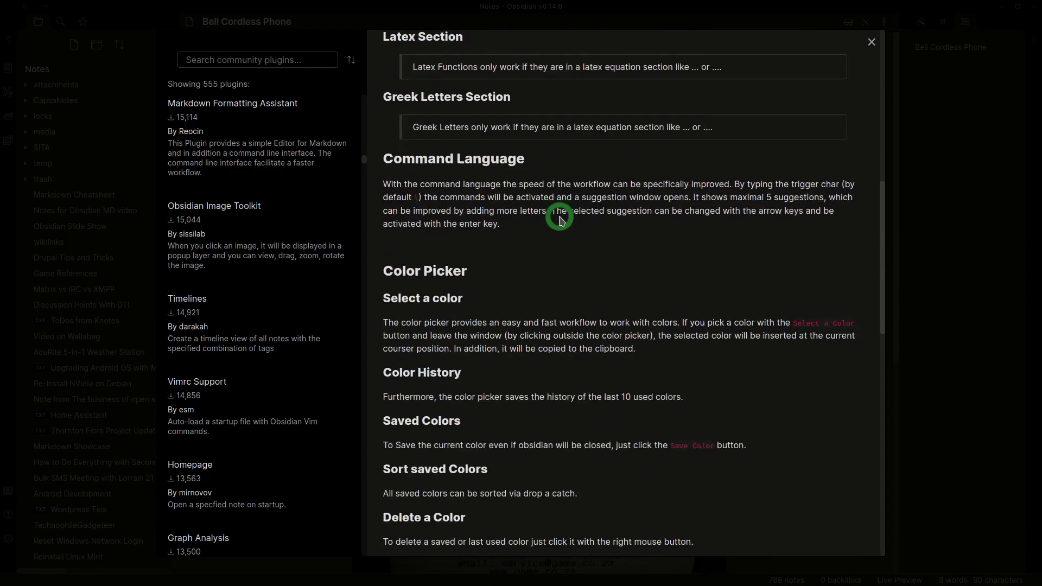
pyautogui.scroll(-10, 559, 217)
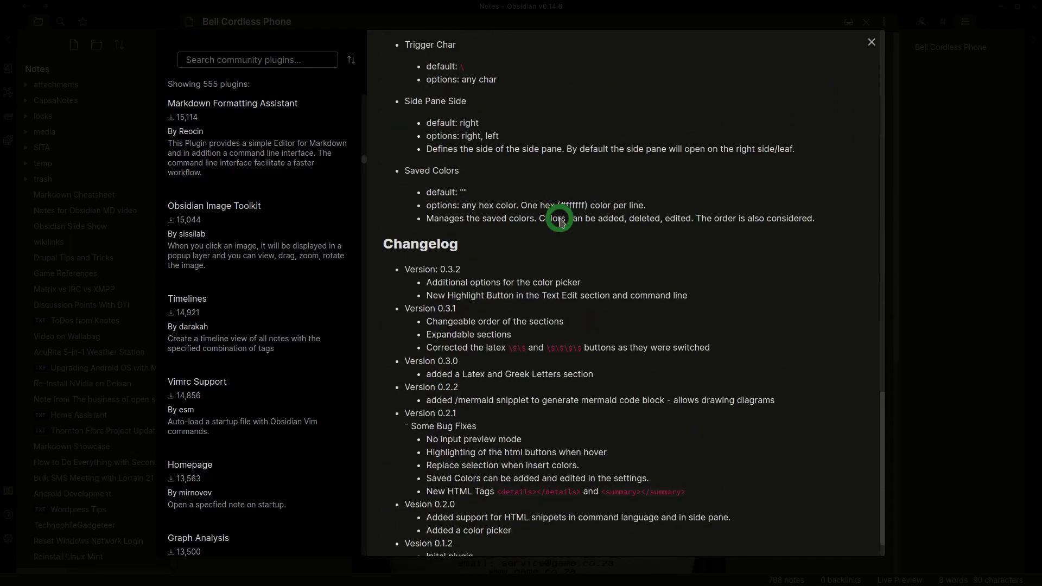
pyautogui.scroll(5, 543, 233)
pyautogui.scroll(16, 522, 252)
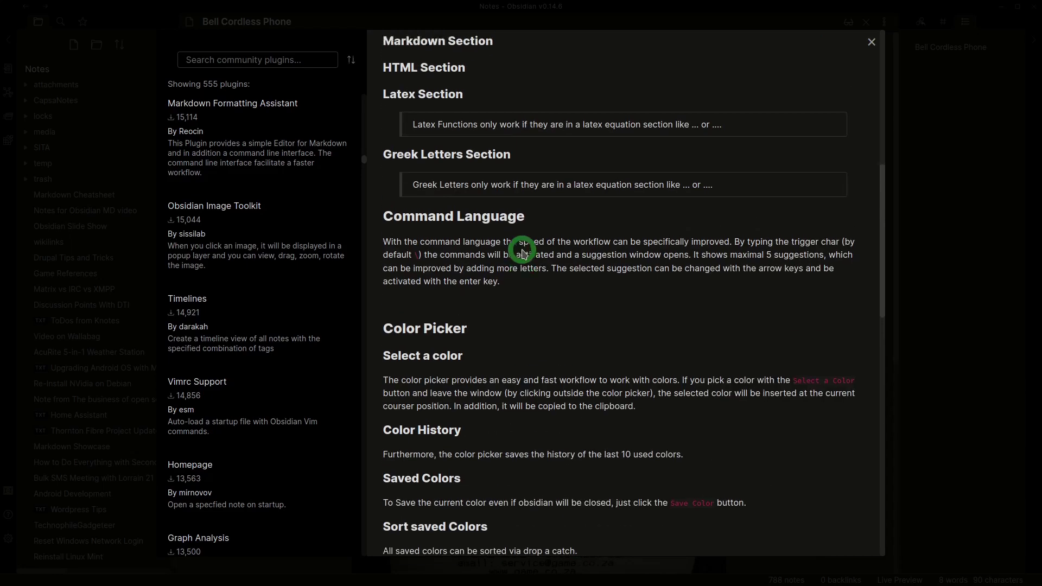
pyautogui.scroll(3, 523, 252)
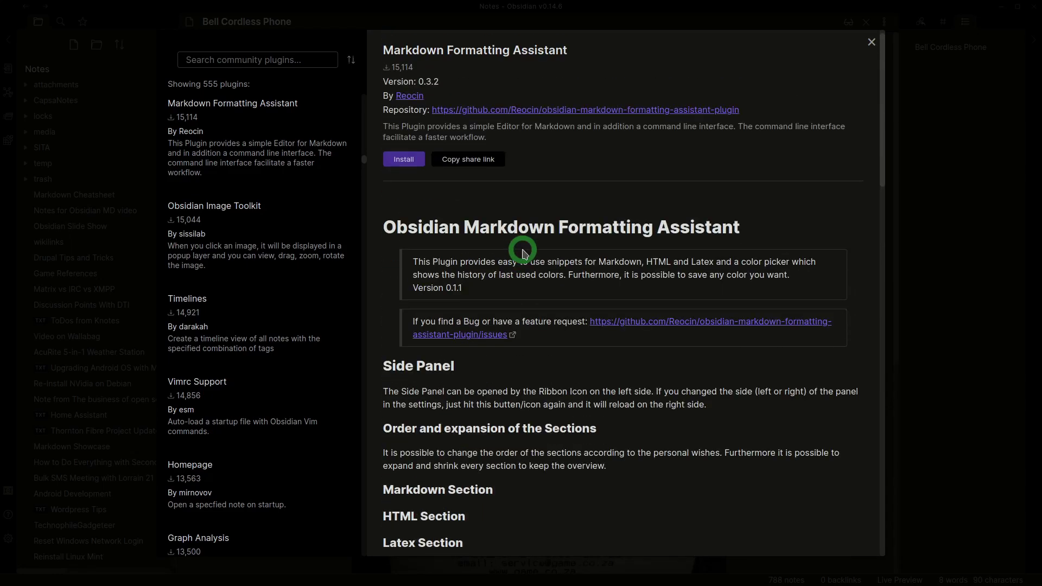
# - Open the Timelines plugin's description and examine its vertical timeline example
pyautogui.click(222, 321)
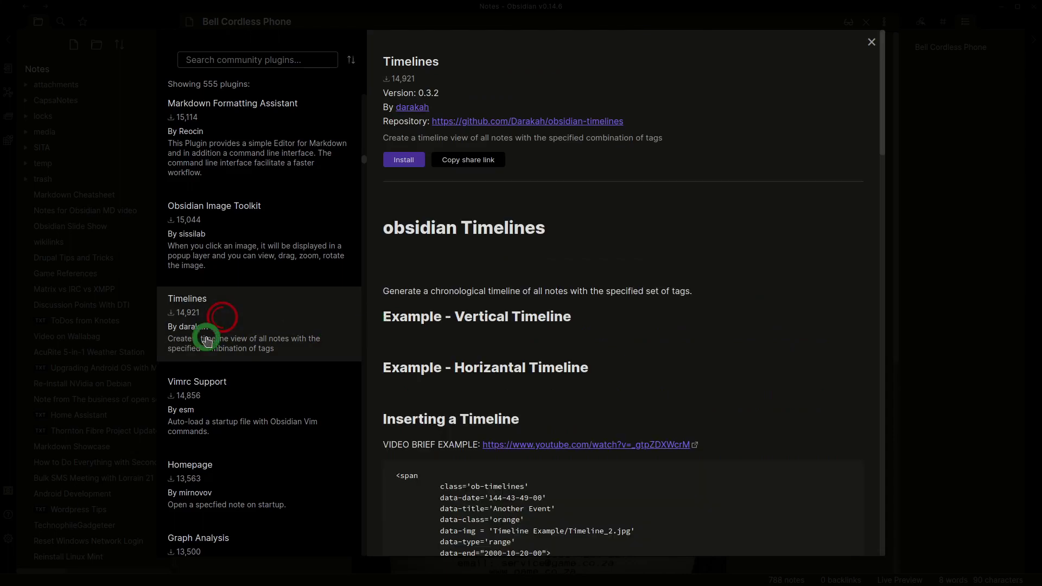
pyautogui.scroll(-3, 447, 354)
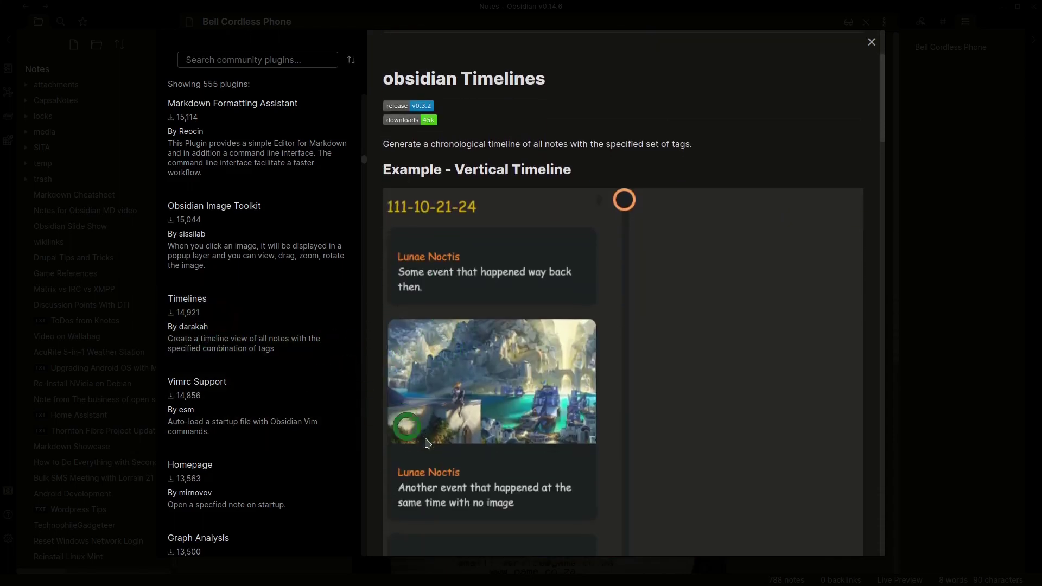
pyautogui.scroll(-2, 489, 326)
pyautogui.scroll(-1, 492, 444)
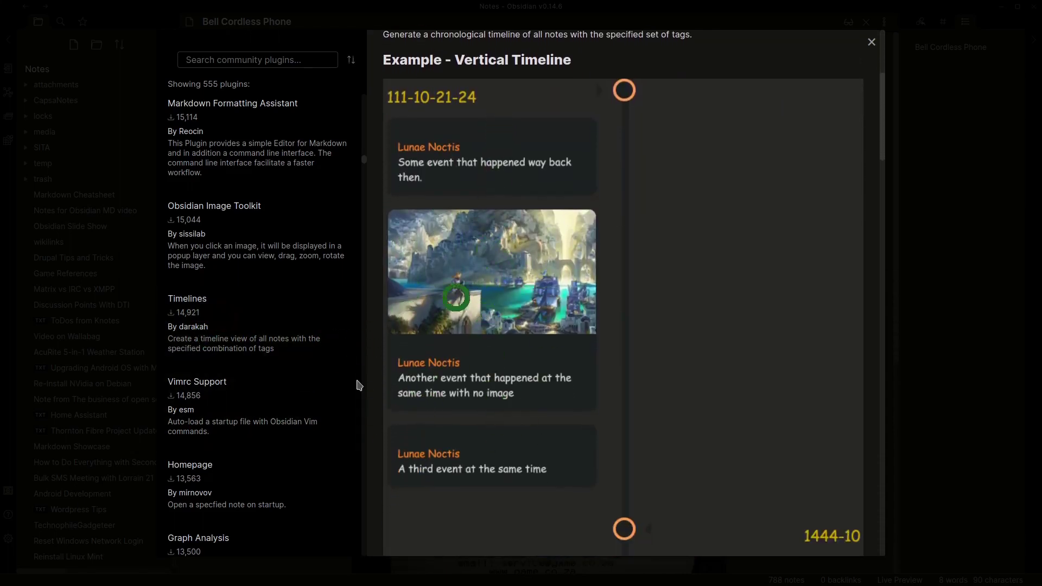
# - Find the Graph Analysis plugin in the list and read its introduction, analysis types and co-citations section
pyautogui.scroll(-1, 264, 424)
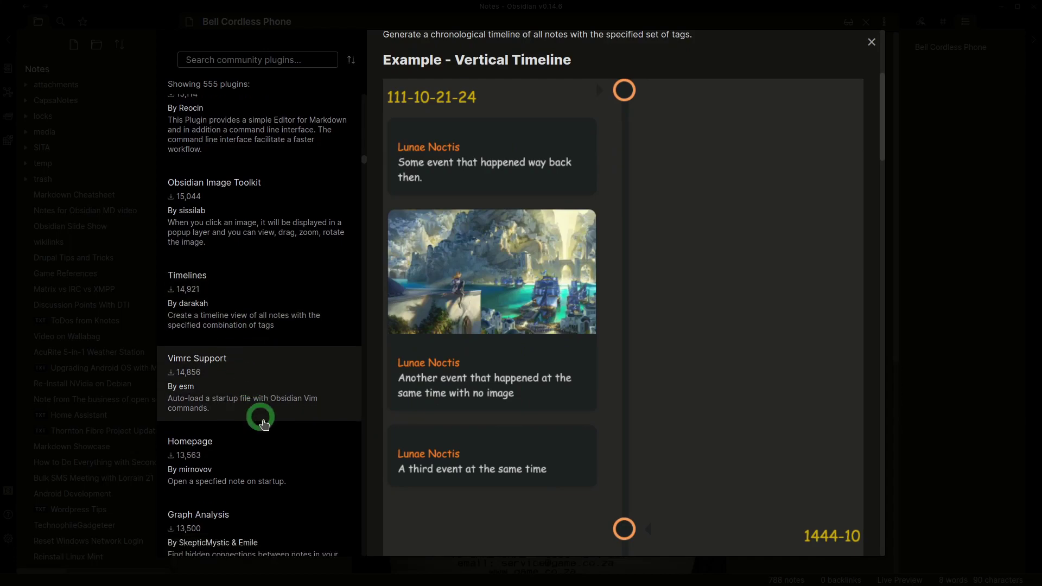
pyautogui.scroll(-5, 265, 425)
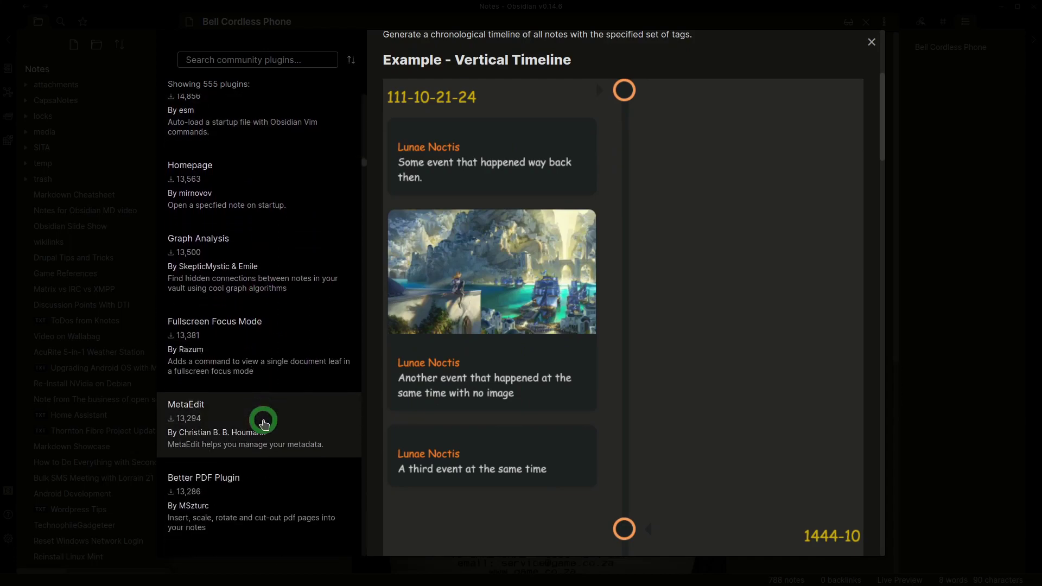
pyautogui.scroll(-1, 264, 425)
pyautogui.click(272, 194)
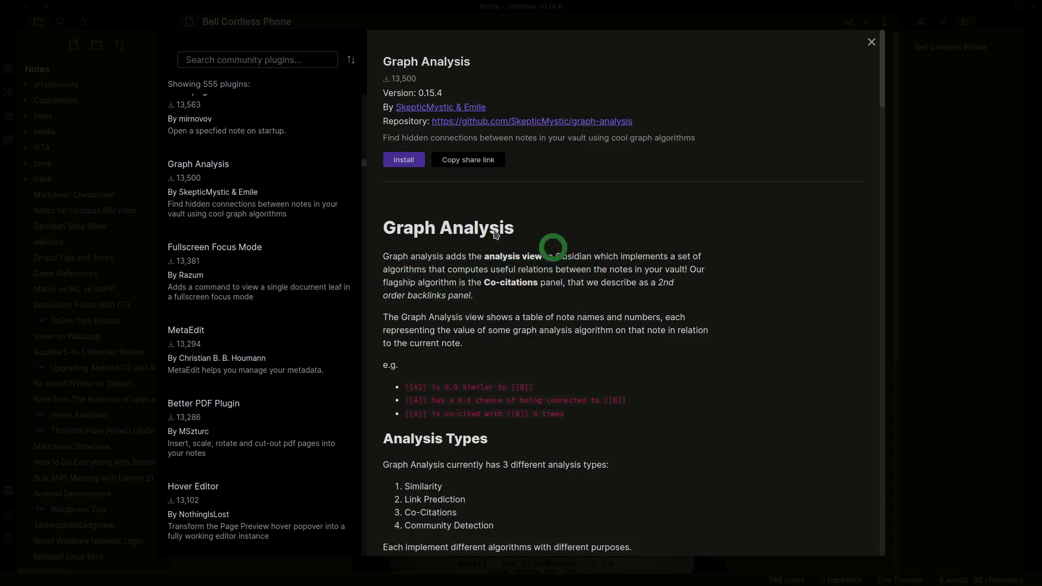
pyautogui.scroll(-4, 539, 308)
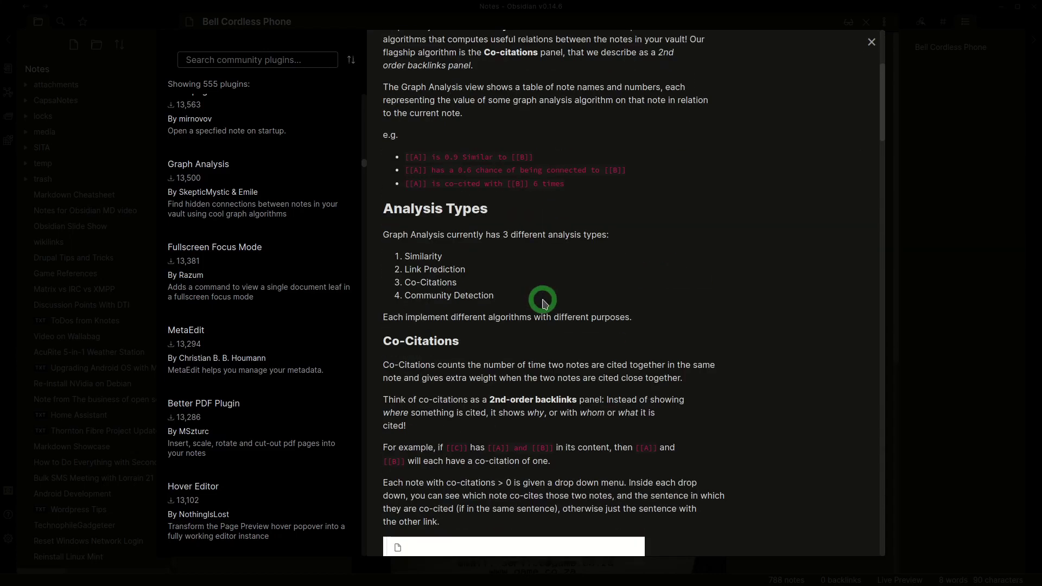
# - Browse further to the Fantasy Calendar plugin and review its calendar preview and usage introduction
pyautogui.scroll(-4, 259, 335)
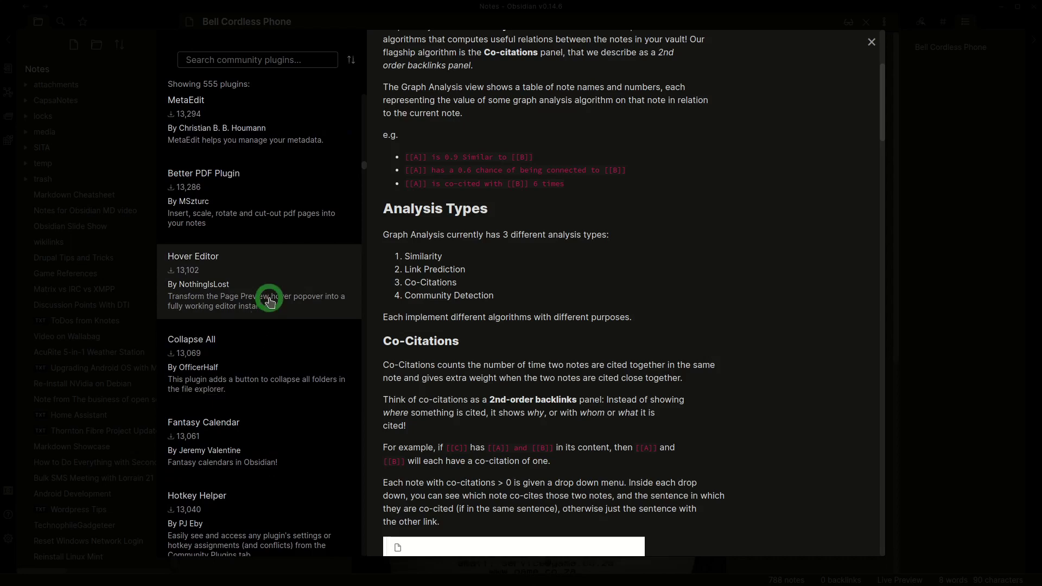
pyautogui.scroll(-4, 270, 302)
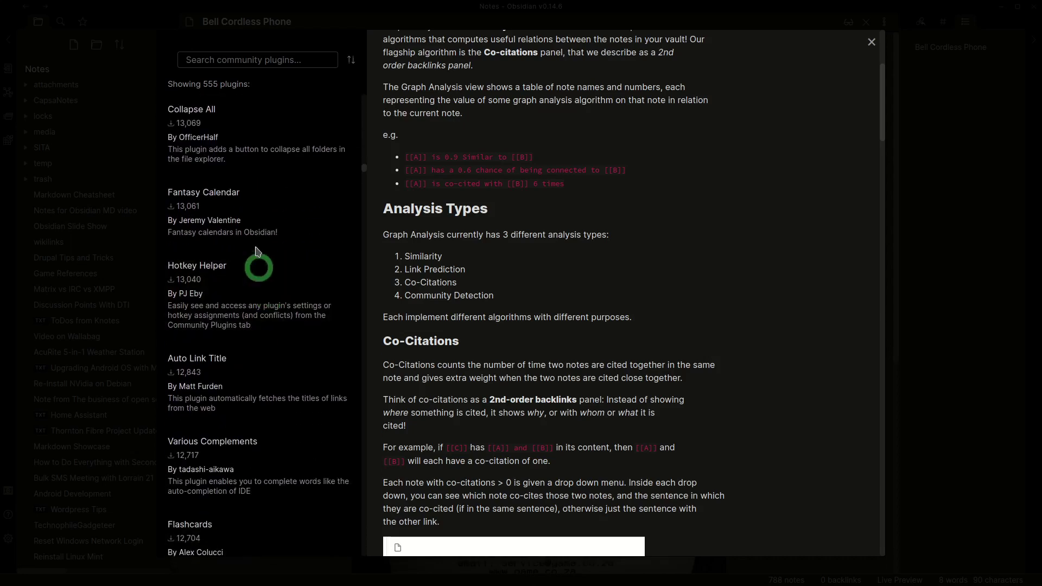
pyautogui.click(255, 231)
pyautogui.scroll(-5, 530, 304)
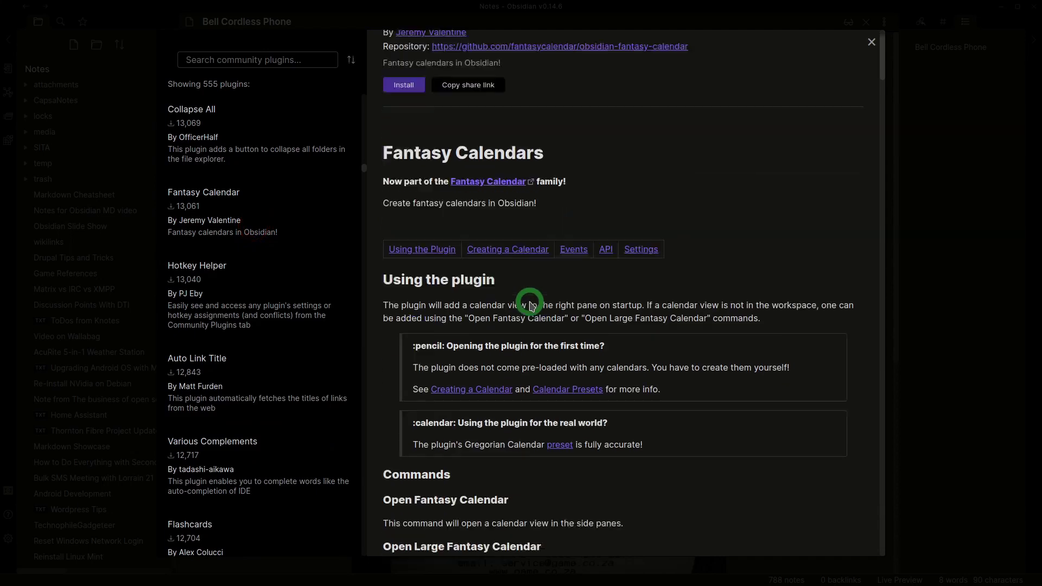
pyautogui.scroll(3, 530, 304)
# - Find the Flashcards plugin further down the list and read the features of its Anki integration
pyautogui.scroll(-3, 256, 423)
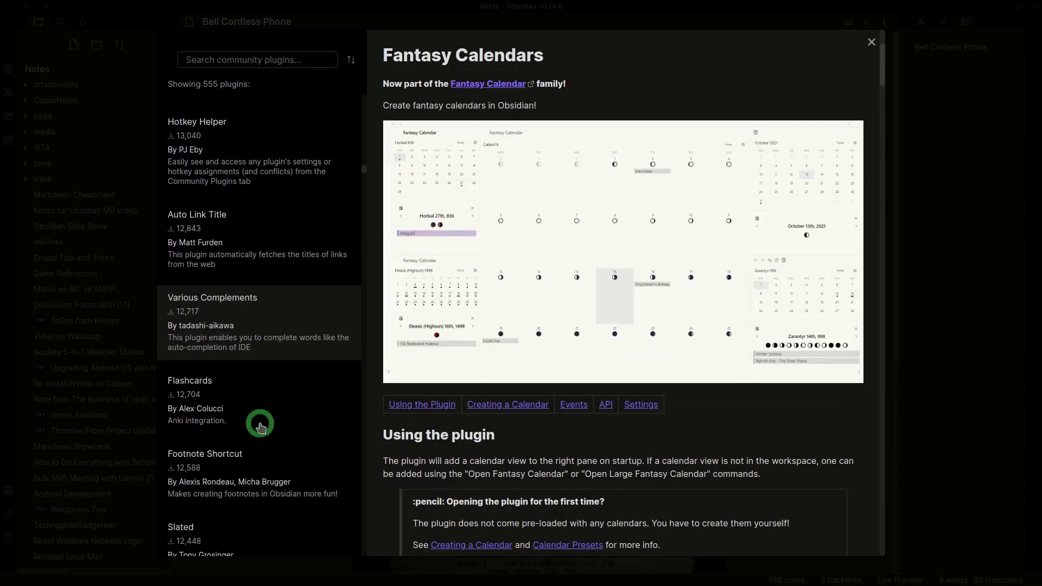
pyautogui.scroll(-4, 260, 428)
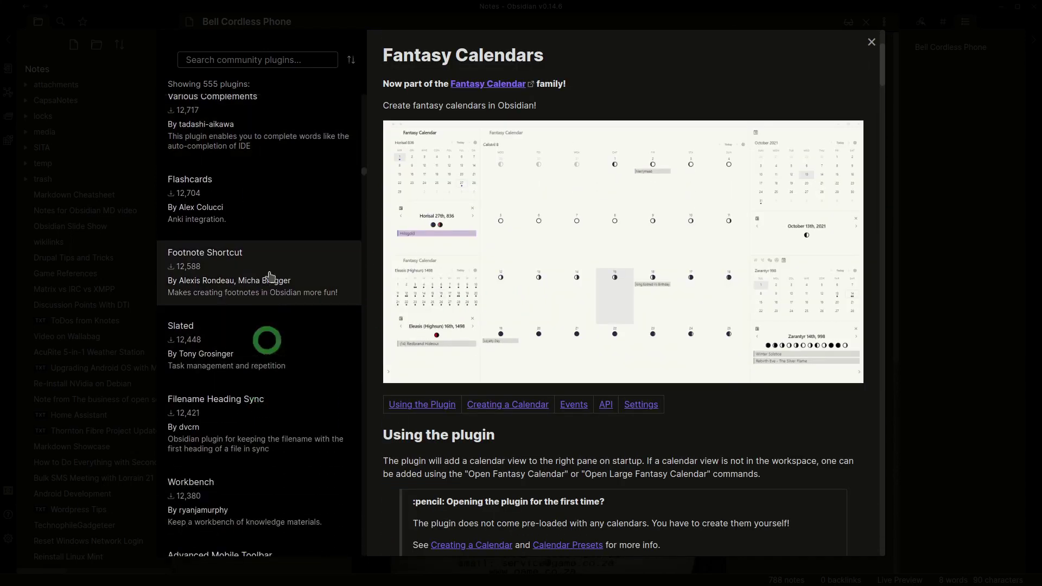
pyautogui.click(250, 220)
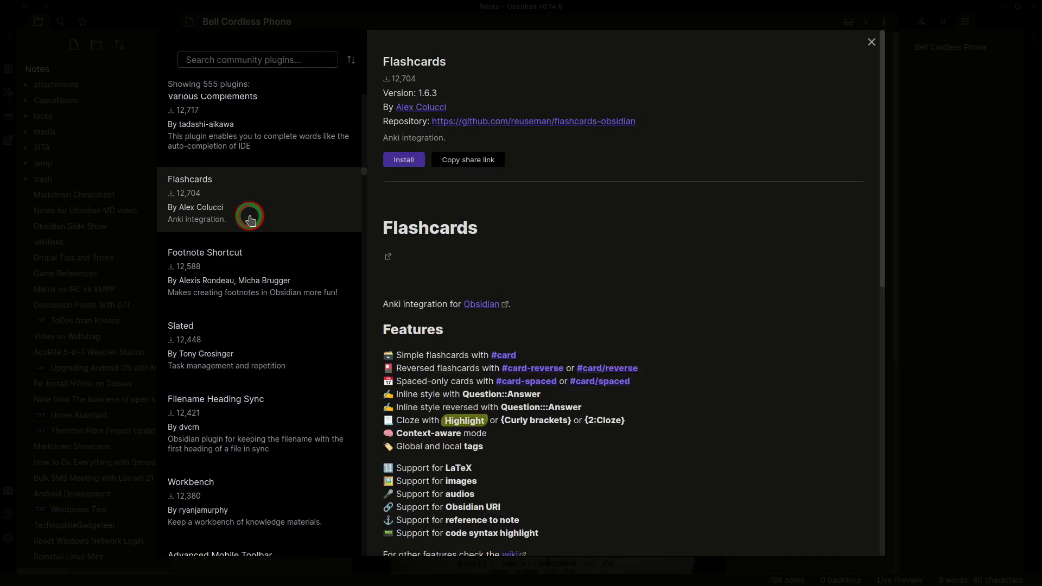
pyautogui.scroll(-4, 426, 365)
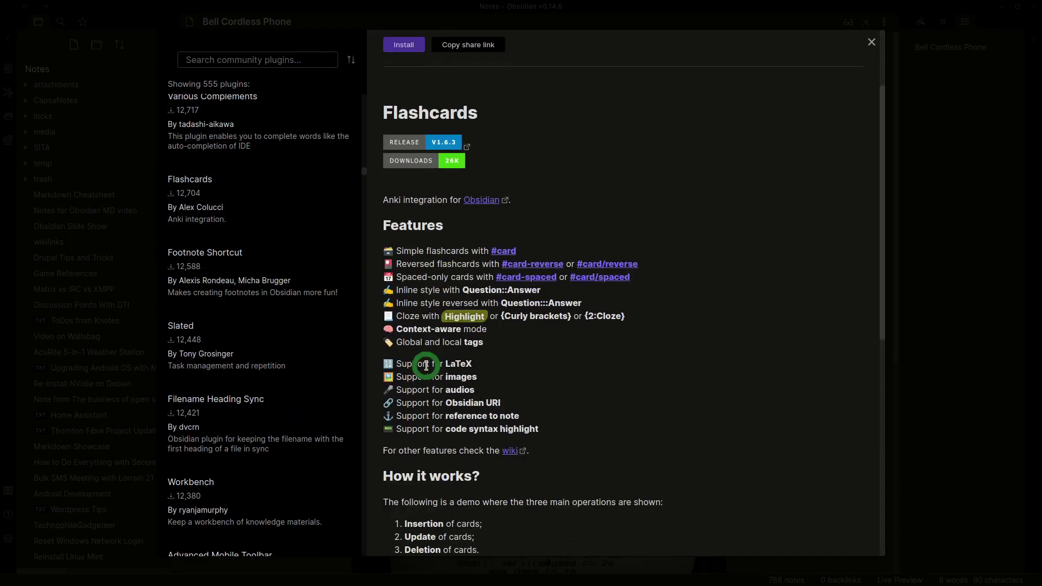
# - Read the Flashcards plugin's installation instructions and review the Dice Roller plugin's usage, formulas and dice roller examples
pyautogui.scroll(-6, 426, 365)
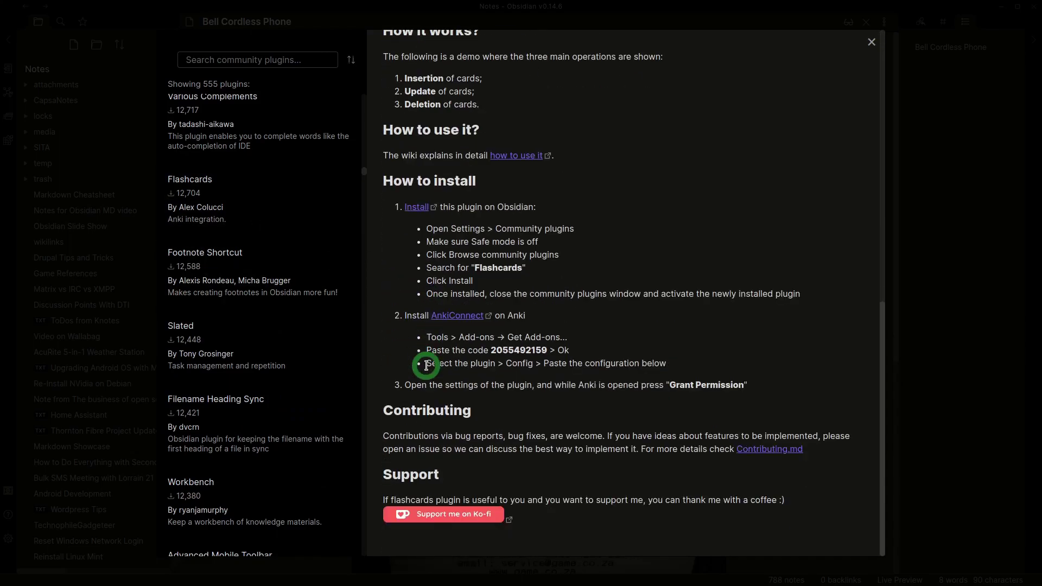
pyautogui.scroll(-7, 215, 369)
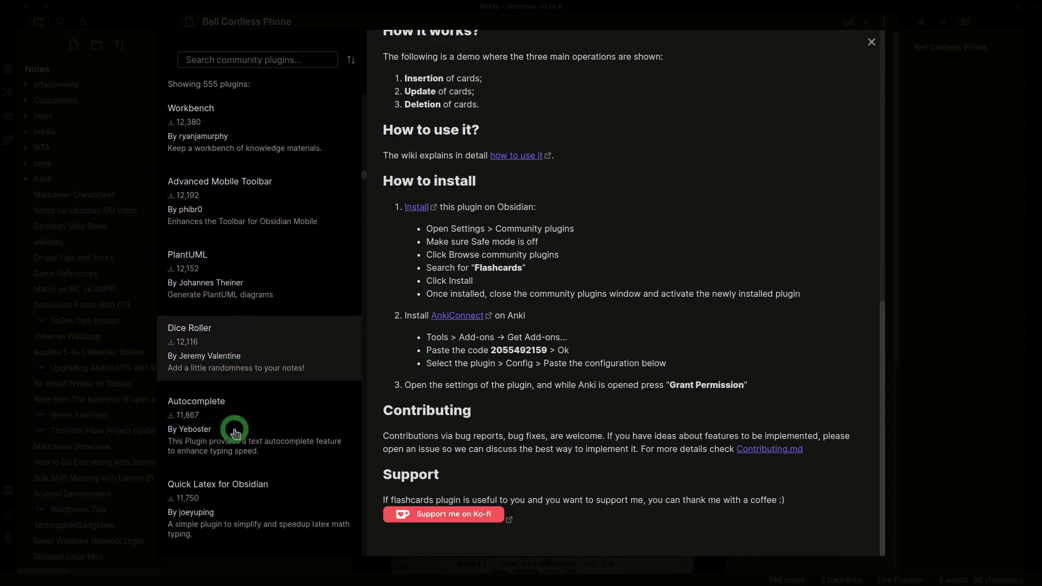
pyautogui.click(237, 348)
pyautogui.scroll(-2, 247, 429)
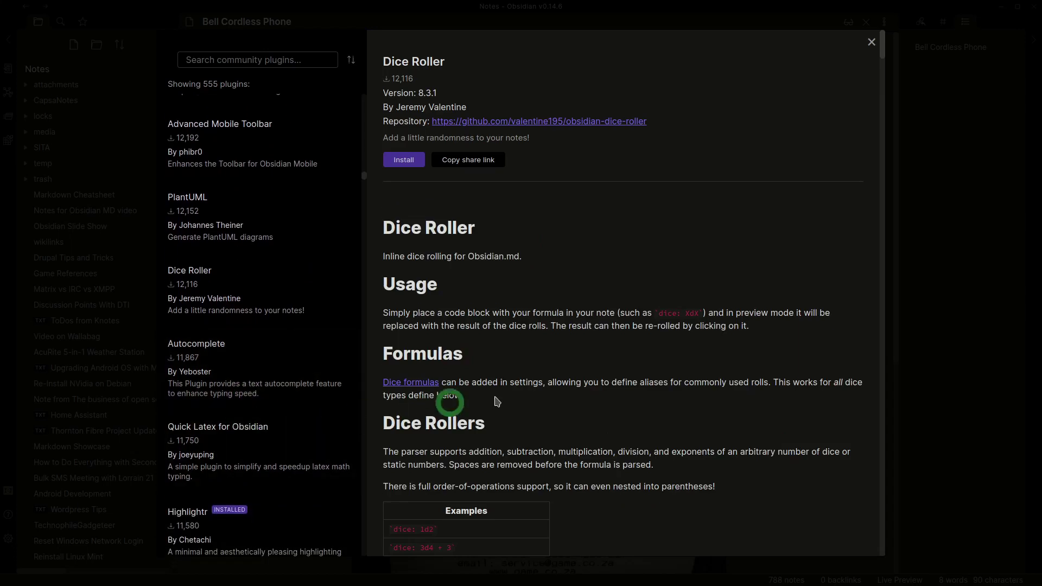
pyautogui.scroll(-2, 426, 396)
pyautogui.scroll(-1, 248, 368)
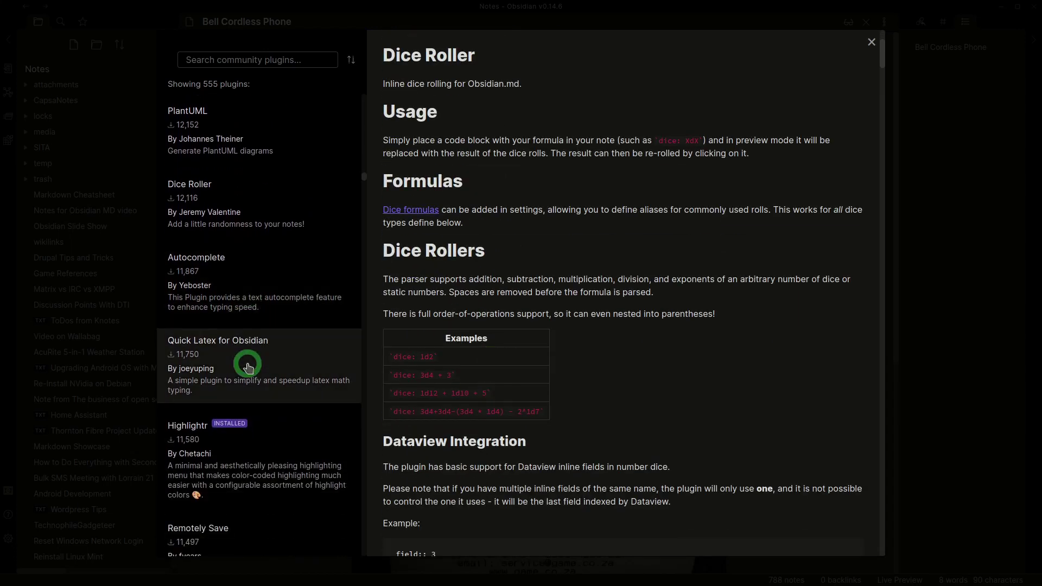
# - Open the Autocomplete plugin's description and watch its typing demo while browsing the plugin list down to Map of Content
pyautogui.click(249, 304)
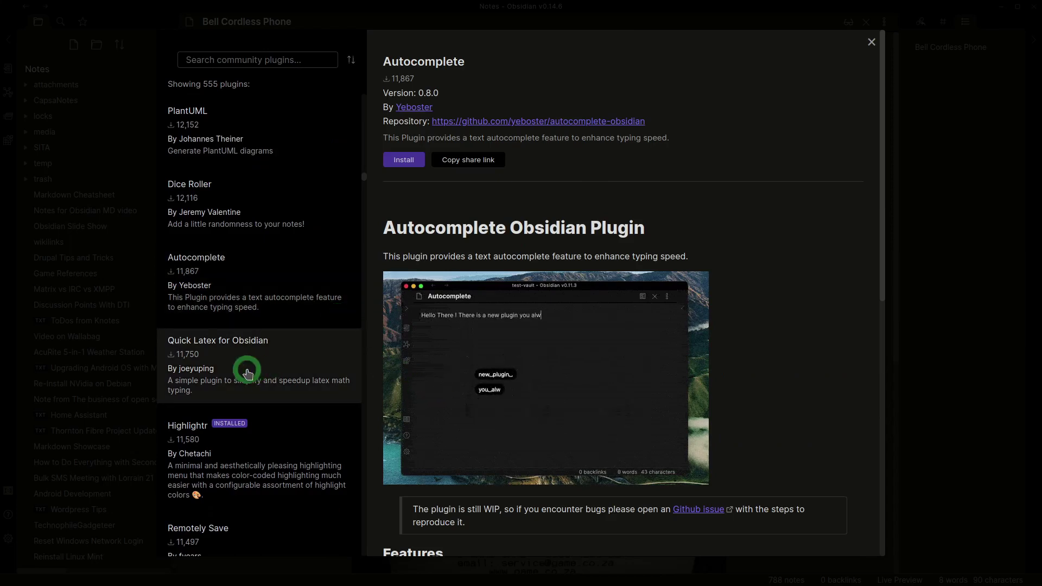
pyautogui.scroll(-8, 247, 371)
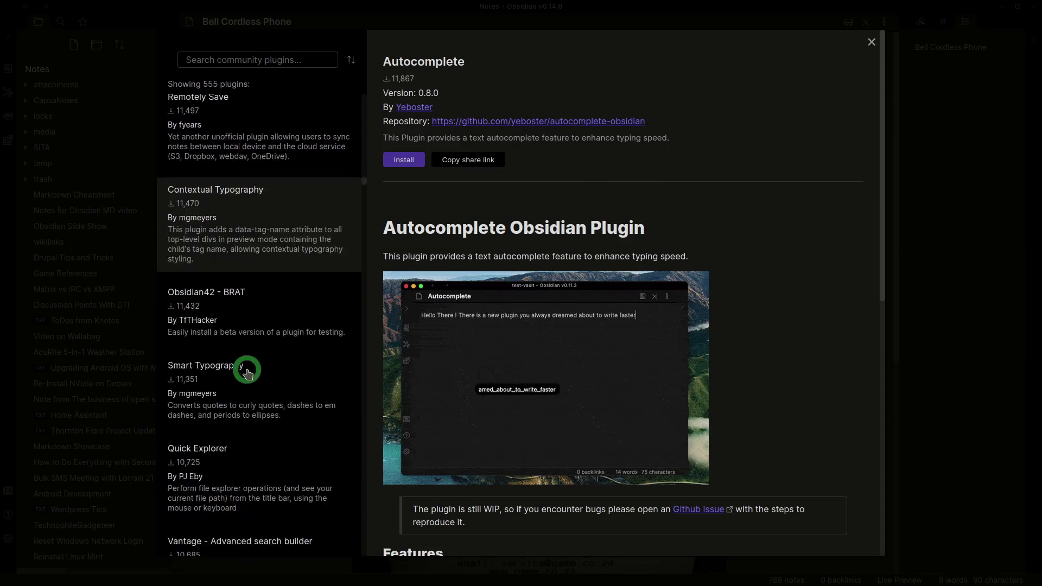
pyautogui.scroll(-6, 247, 372)
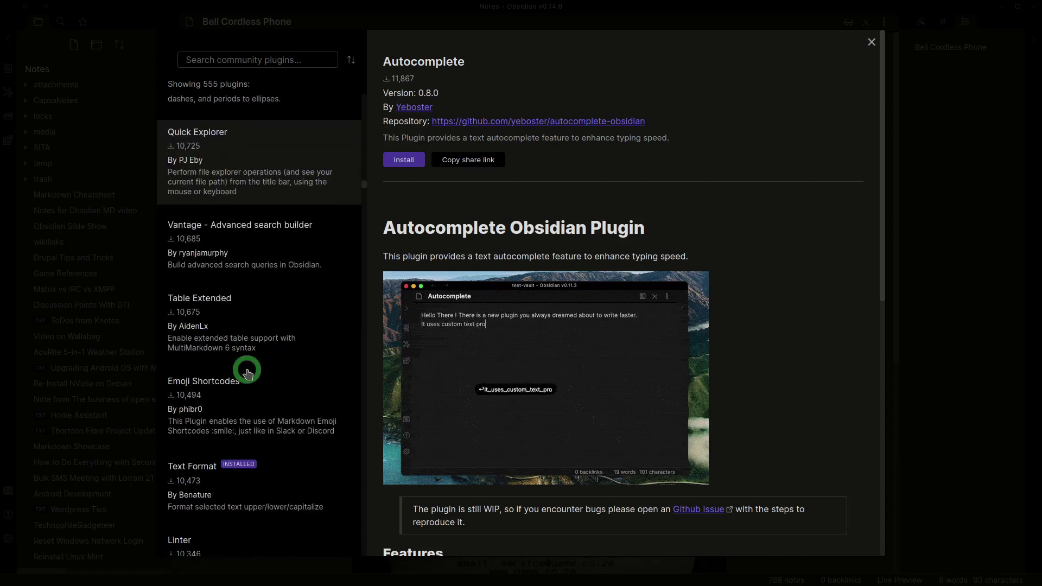
pyautogui.scroll(-6, 247, 372)
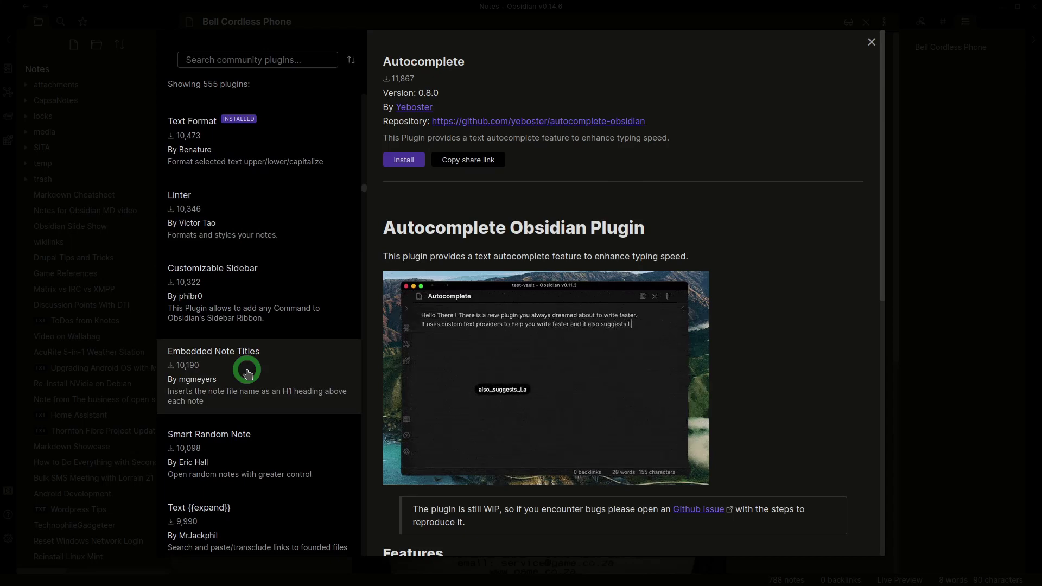
pyautogui.scroll(-3, 247, 372)
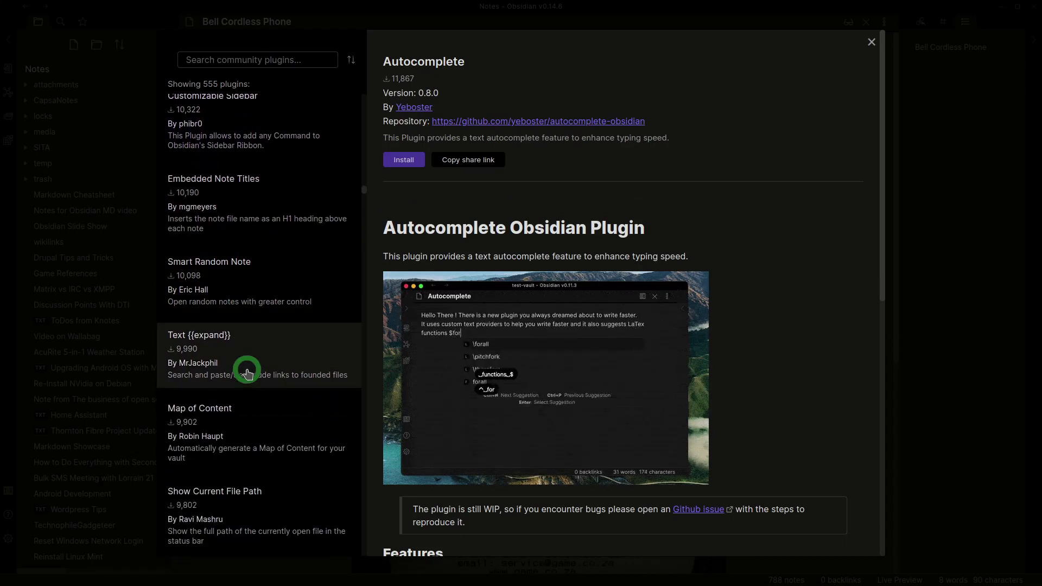
pyautogui.scroll(-1, 247, 372)
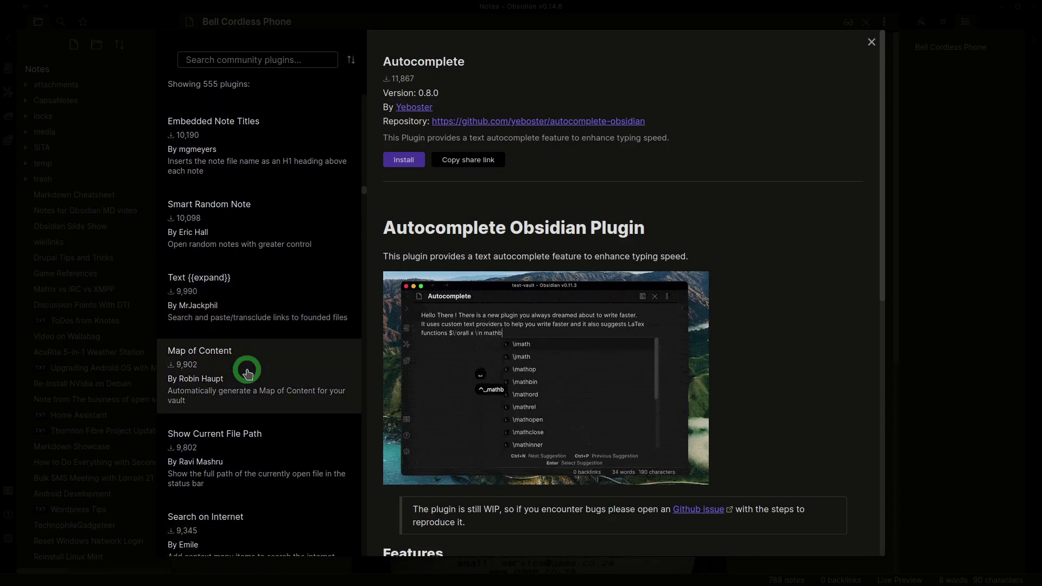
# - Open the Map of Content plugin's description and examine its example note hierarchies
pyautogui.click(247, 373)
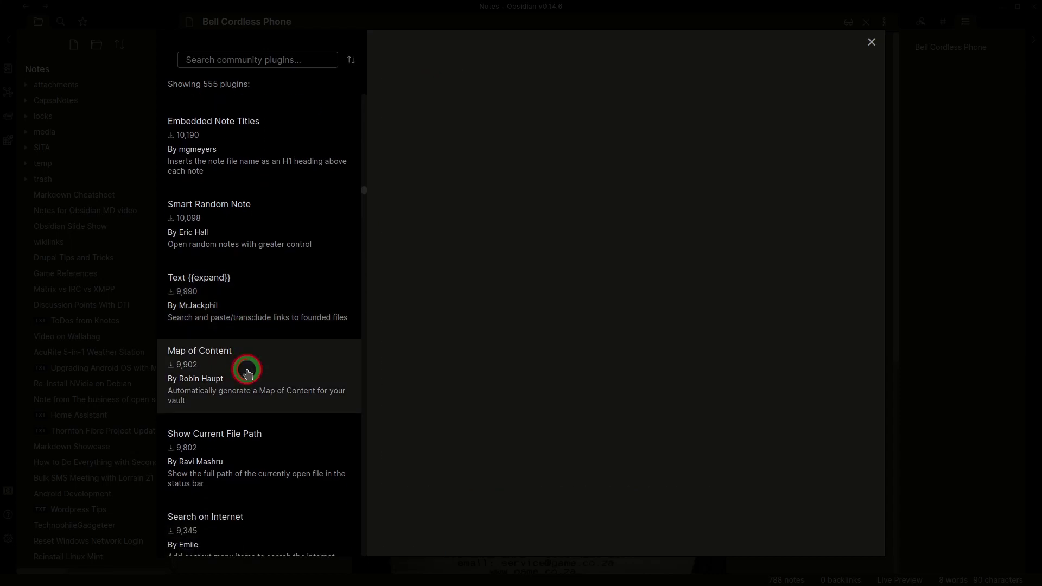
pyautogui.scroll(-9, 438, 331)
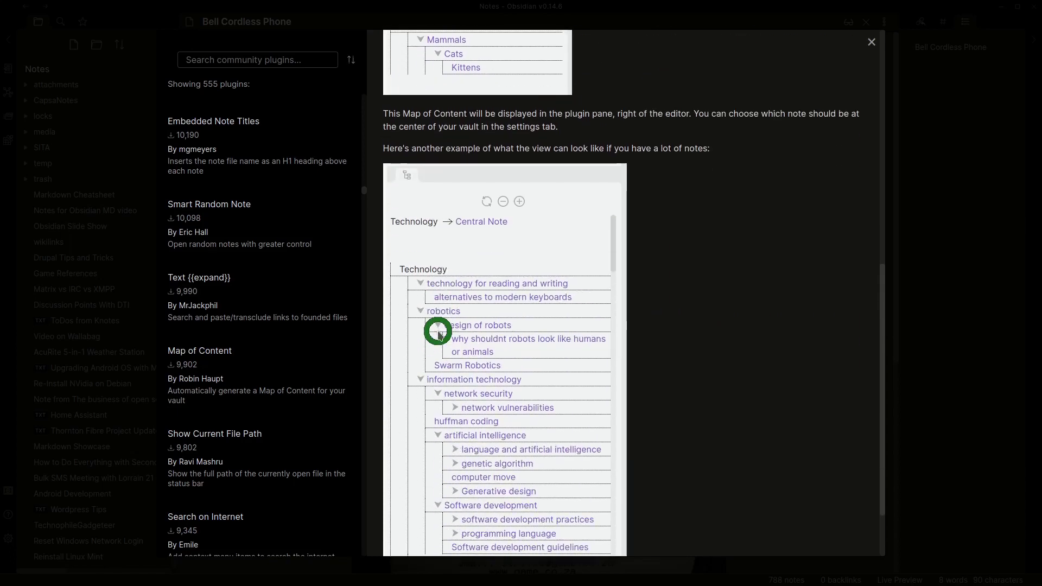
pyautogui.scroll(2, 438, 332)
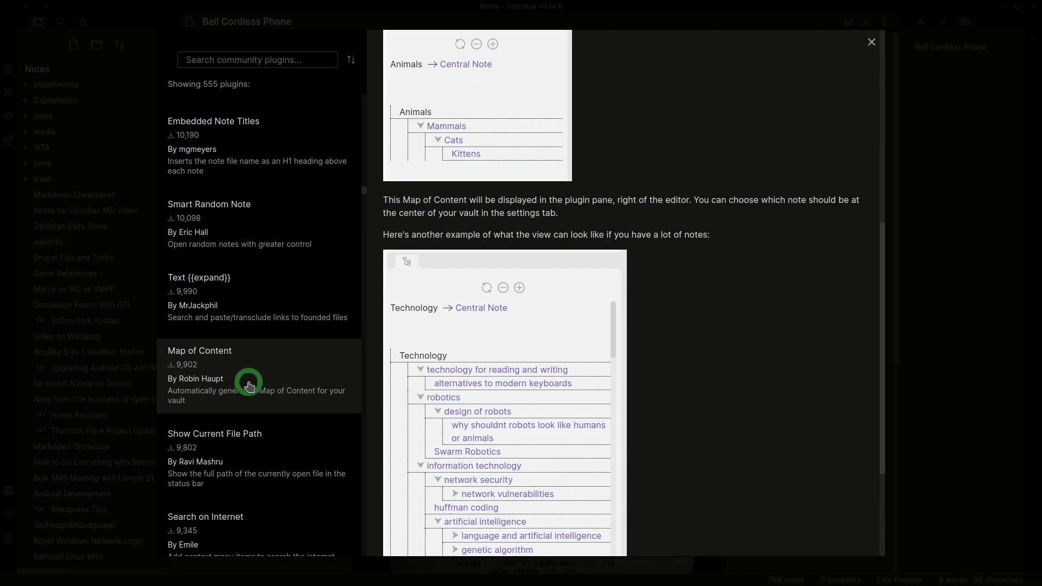
# - Find the Remember cursor position plugin further down the list and read its description
pyautogui.scroll(-7, 249, 385)
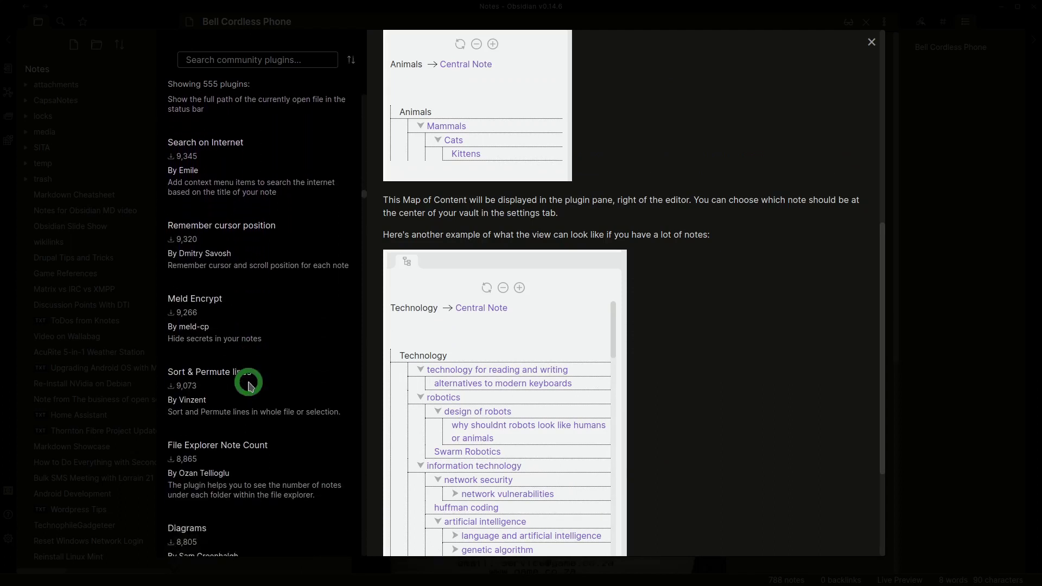
pyautogui.scroll(-2, 248, 380)
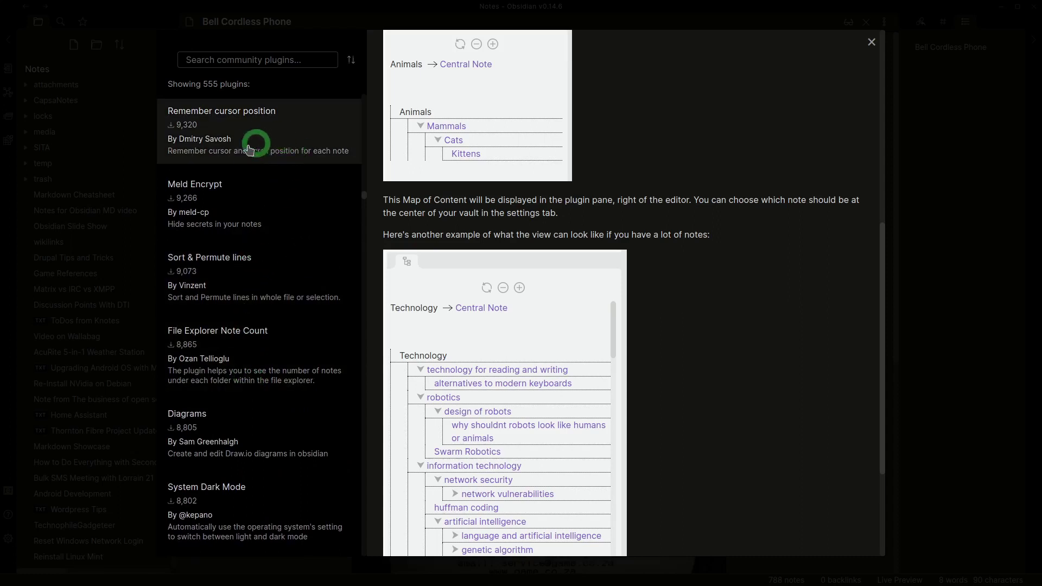
pyautogui.click(249, 149)
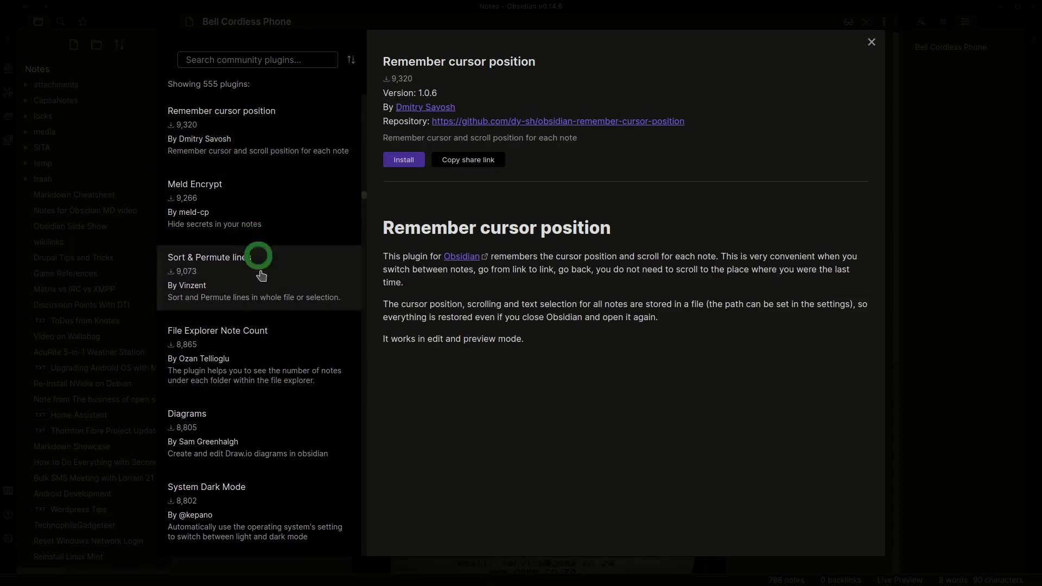
# - Find the Diagrams plugin and examine its Draw.io example note and diagram preview
pyautogui.scroll(-4, 259, 272)
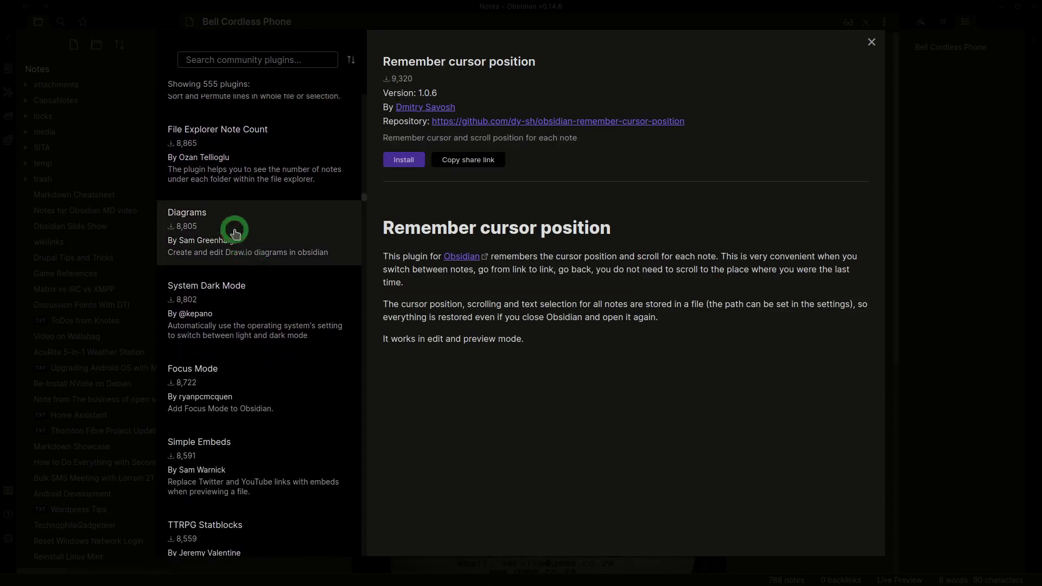
pyautogui.click(235, 233)
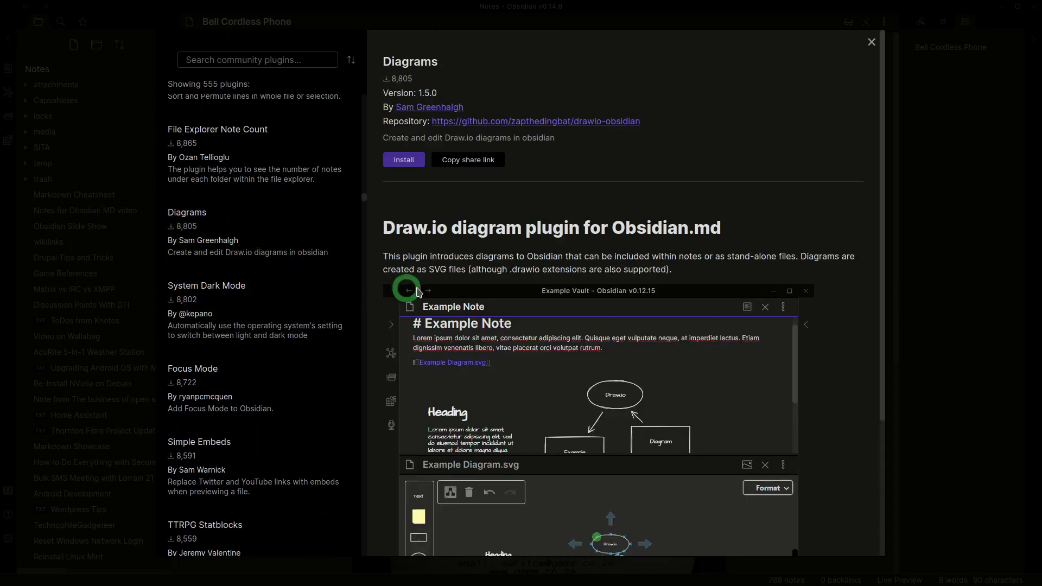
pyautogui.scroll(-2, 417, 291)
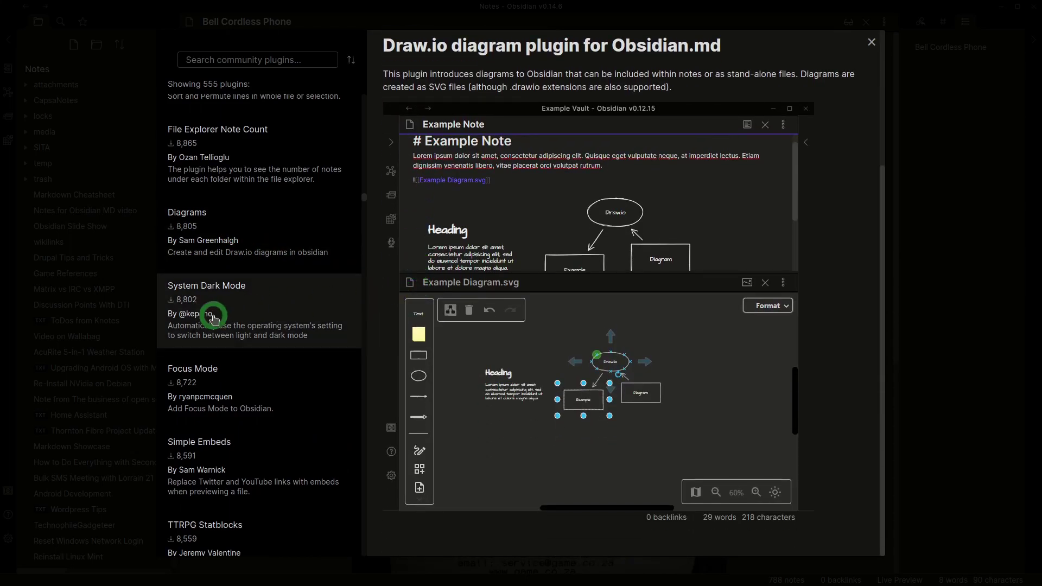
# - Read the System Dark Mode plugin's overview and the Simple Embeds plugin's link embedding instructions
pyautogui.click(213, 318)
pyautogui.scroll(-4, 213, 319)
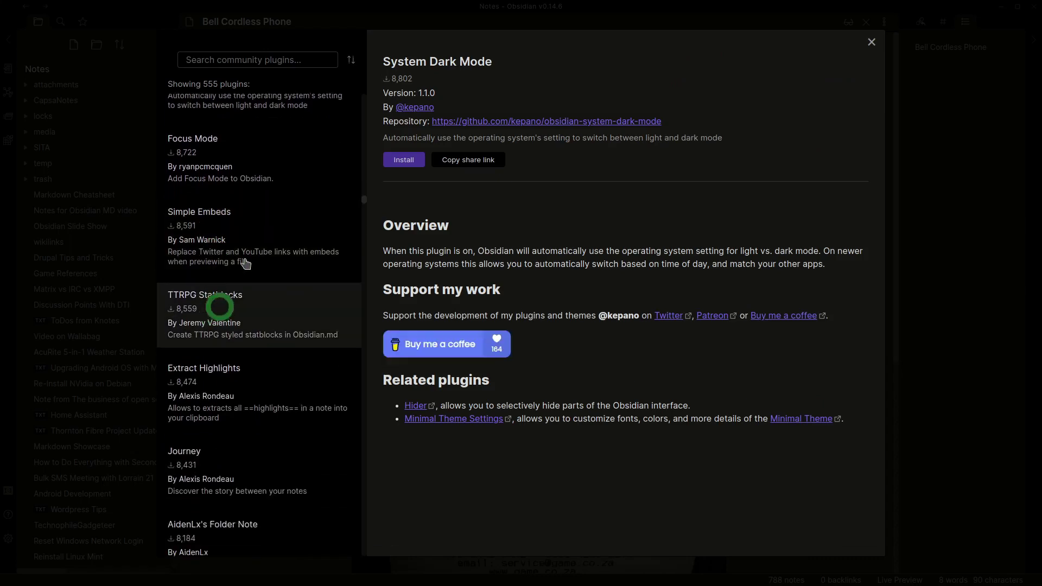
pyautogui.click(251, 222)
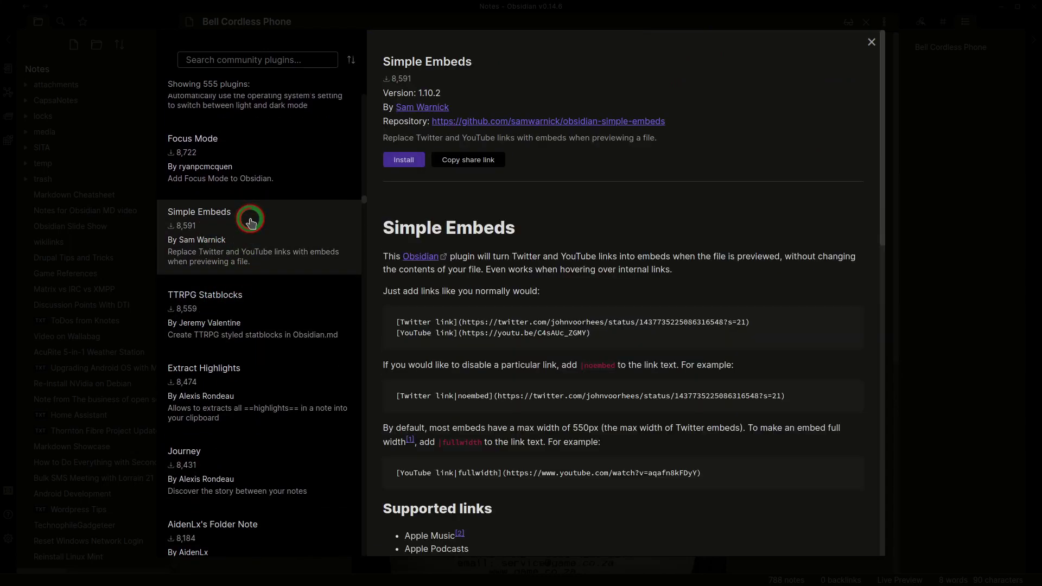
# - Find the Journey plugin in the list and view its demo of finding the story between two notes
pyautogui.scroll(-3, 251, 222)
pyautogui.scroll(-3, 251, 228)
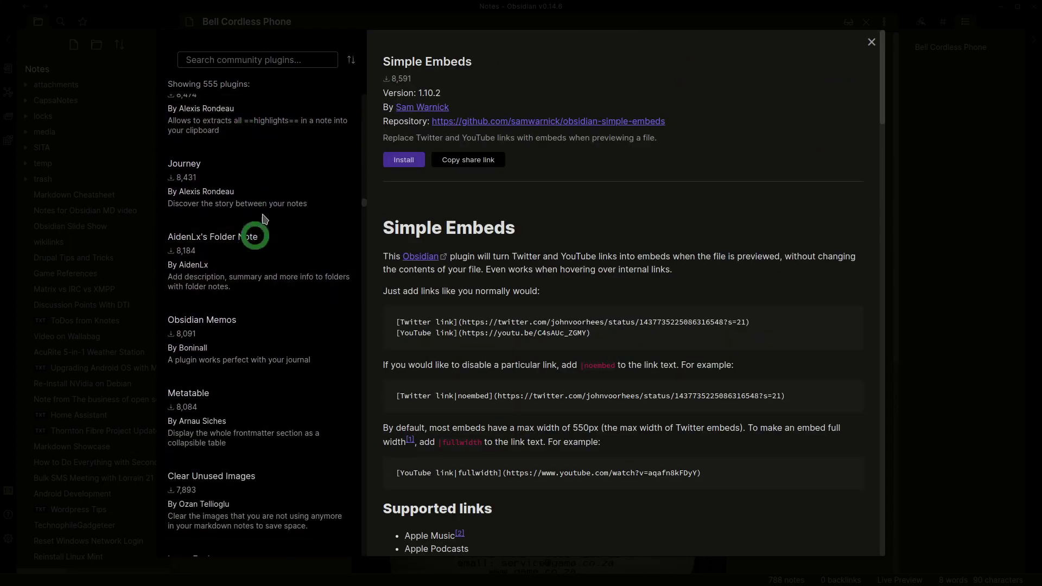
pyautogui.click(264, 195)
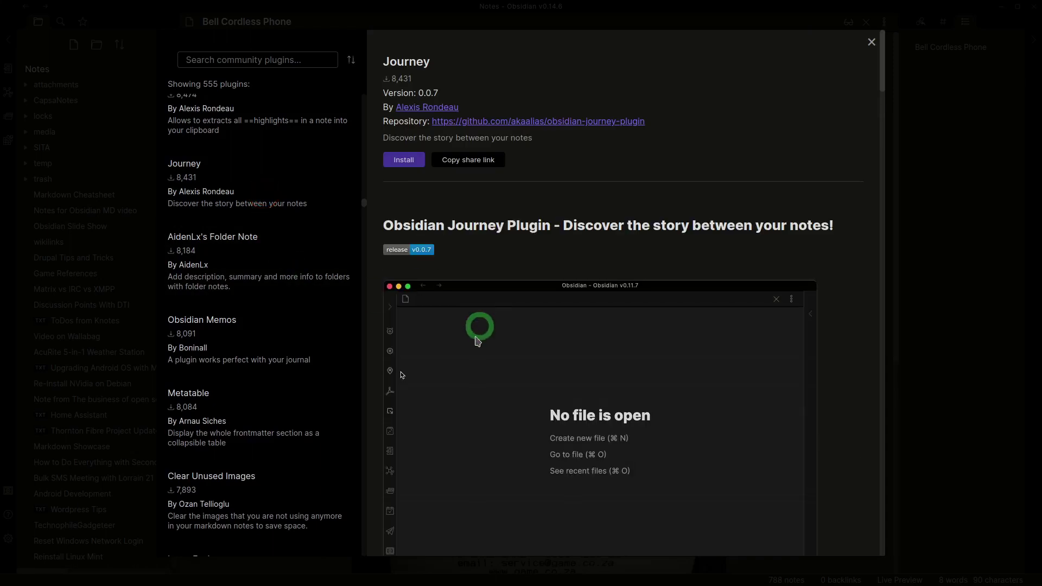
pyautogui.scroll(-2, 477, 331)
pyautogui.scroll(-2, 477, 347)
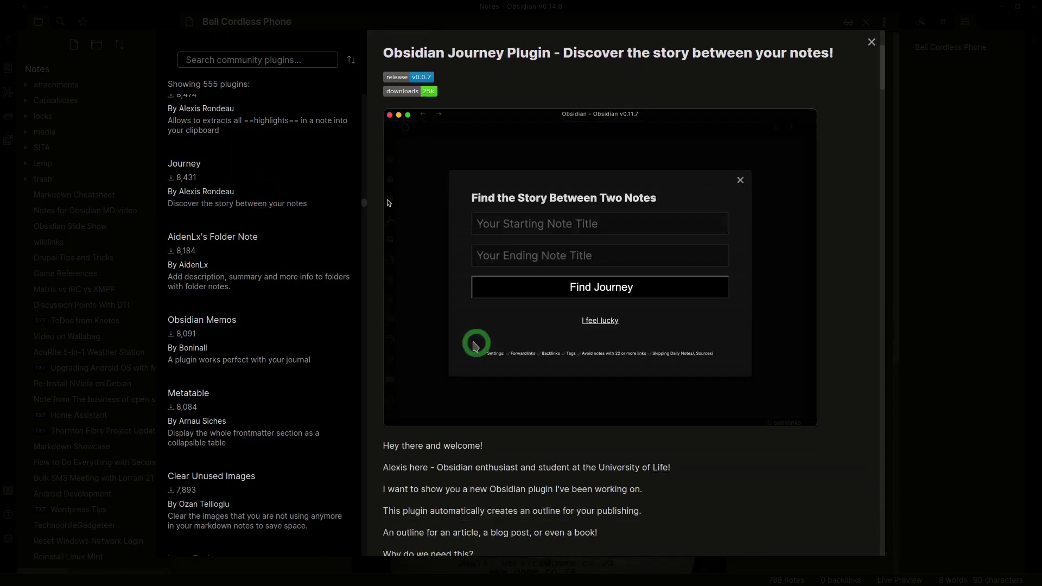
# - Open the Obsidian Memos plugin's description and review its previews, introduction and usage instructions
pyautogui.scroll(-3, 255, 346)
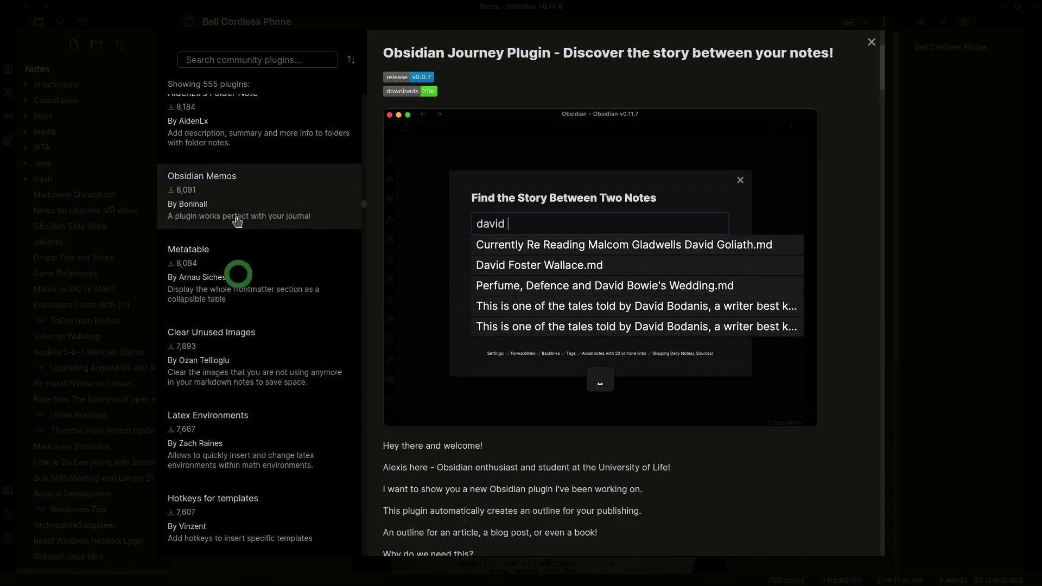
pyautogui.click(242, 186)
pyautogui.scroll(-4, 421, 307)
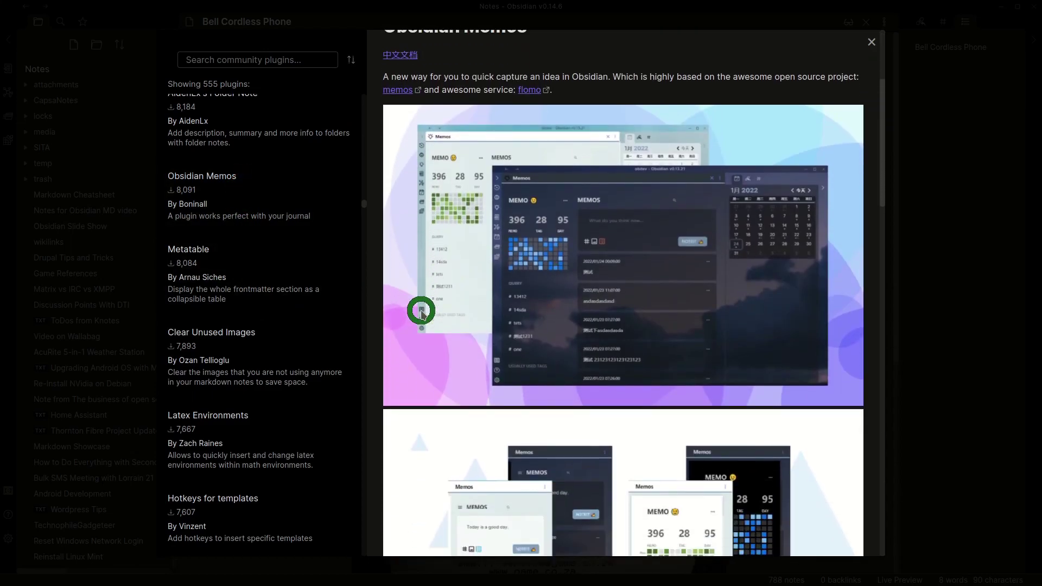
pyautogui.scroll(-8, 422, 312)
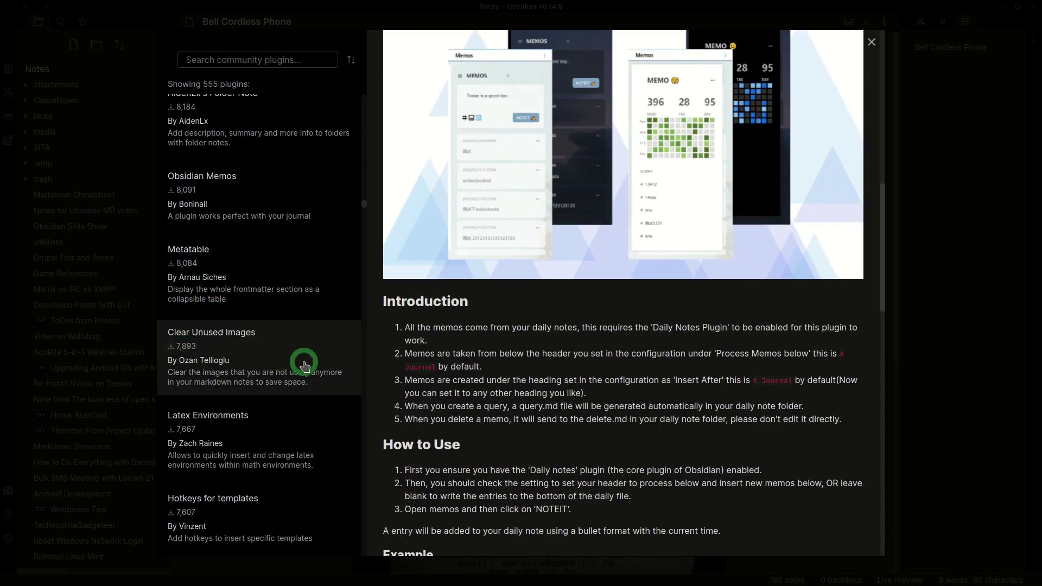
# - Find the Advanced Slides plugin and review its demo and features, and read the Status Bar Pomodoro Timer's use, settings and logging sections
pyautogui.scroll(-6, 304, 365)
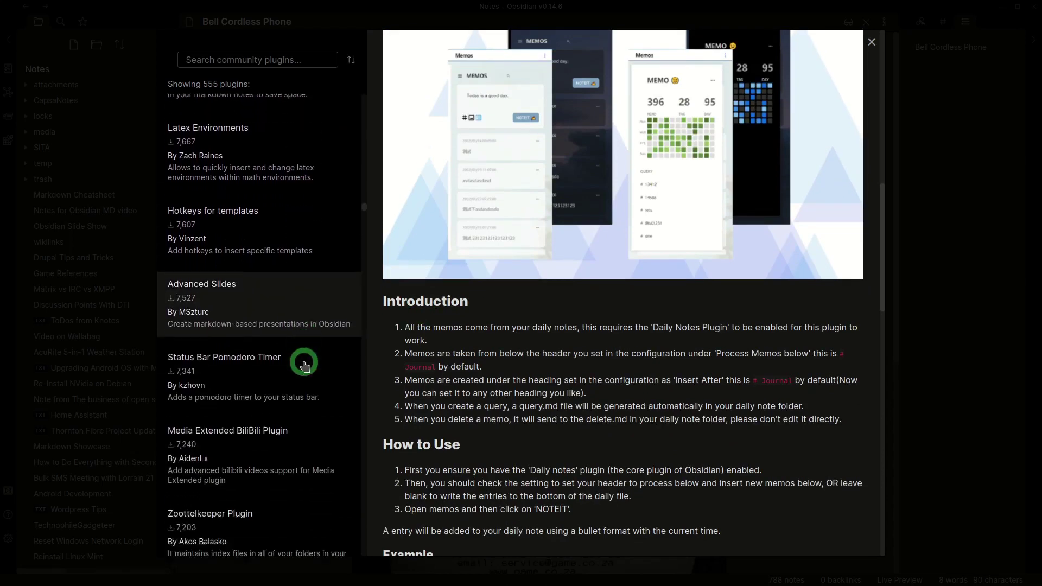
pyautogui.scroll(-1, 304, 365)
pyautogui.click(257, 235)
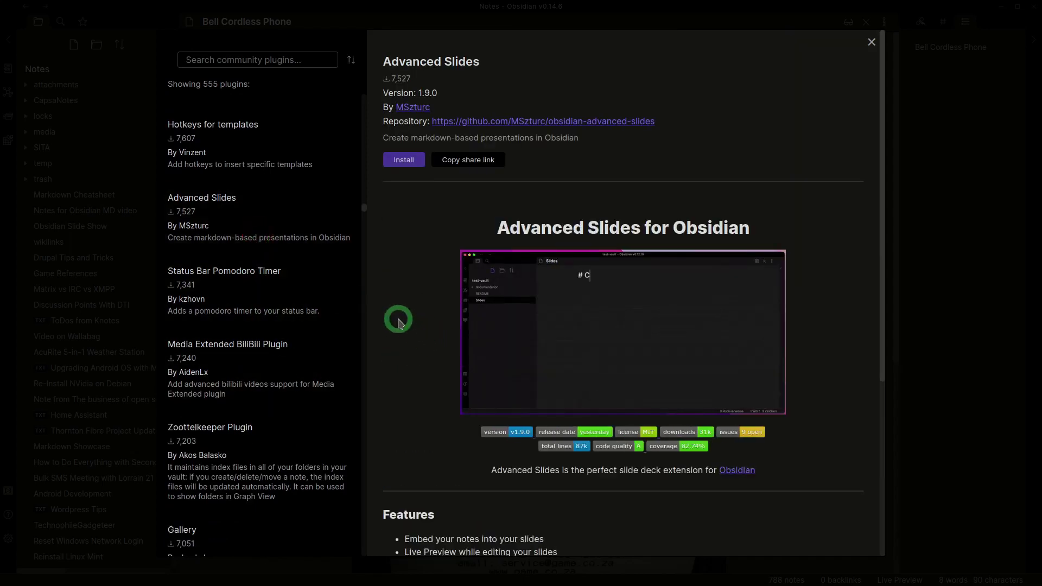
pyautogui.scroll(-4, 399, 324)
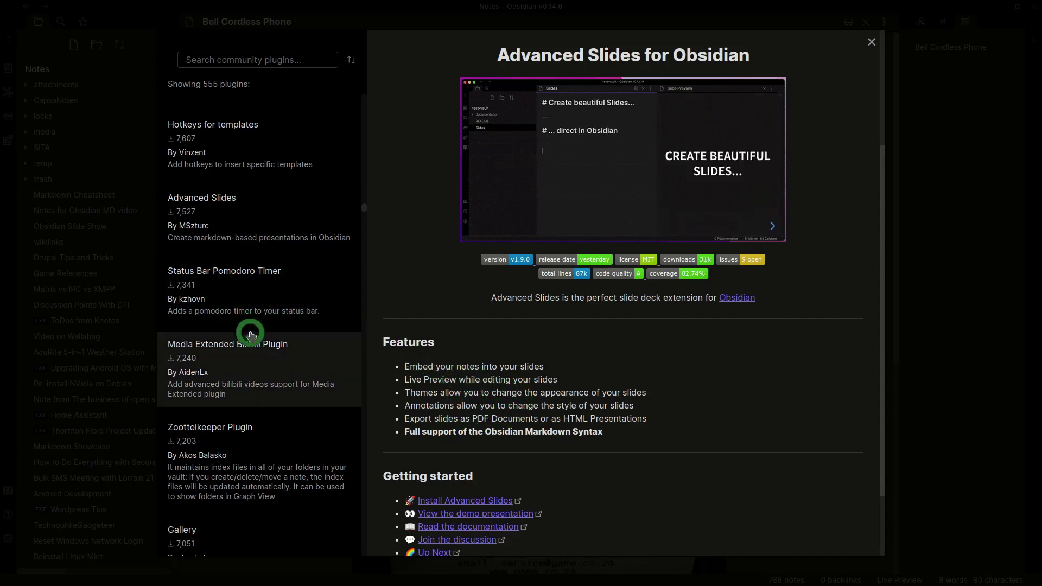
pyautogui.click(256, 296)
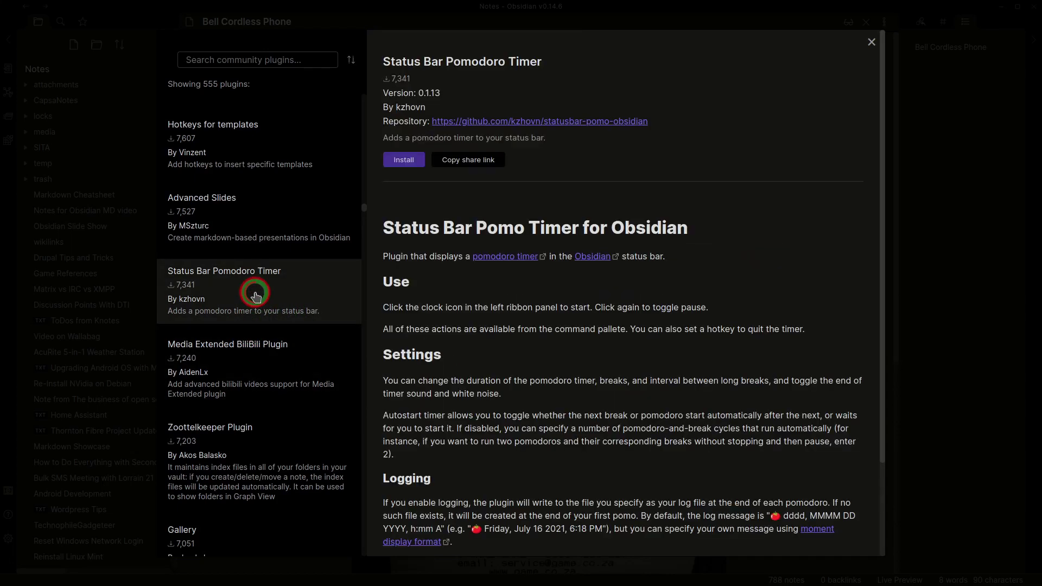
pyautogui.scroll(-2, 491, 328)
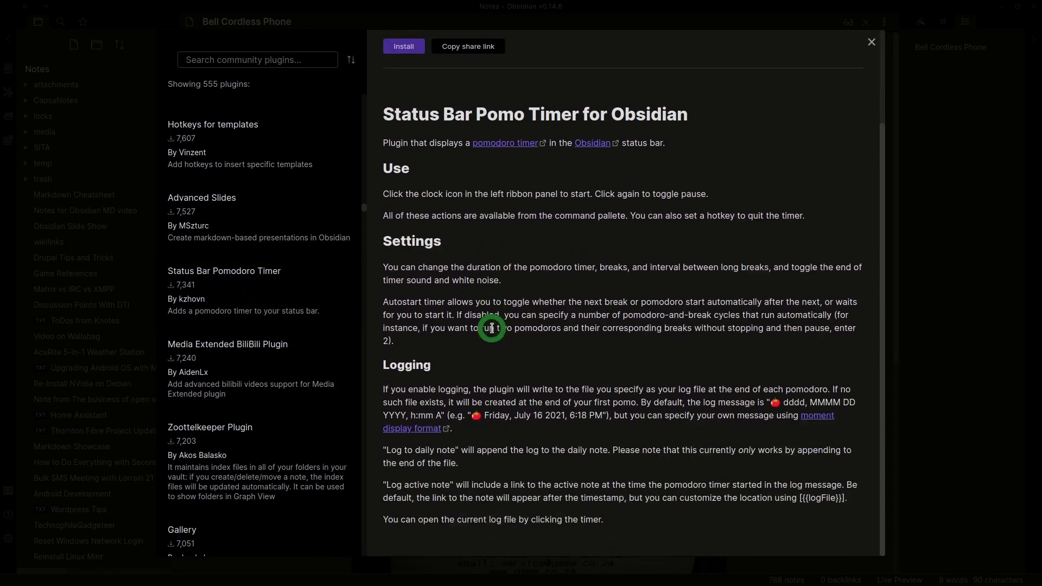
# - Browse further down the list and open the description of the Gallery plugin for displaying images
pyautogui.scroll(-2, 261, 402)
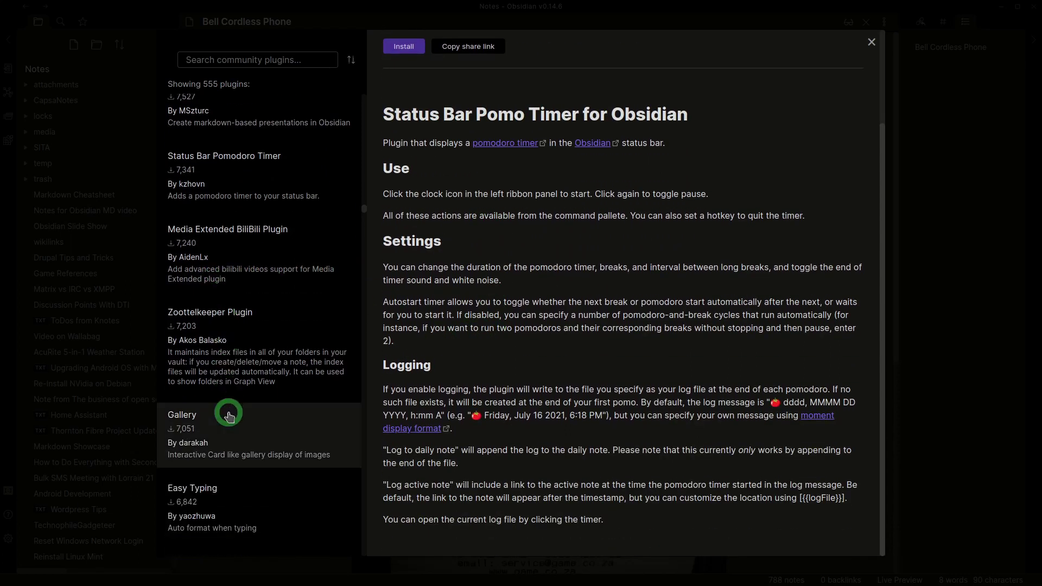
pyautogui.scroll(-5, 293, 412)
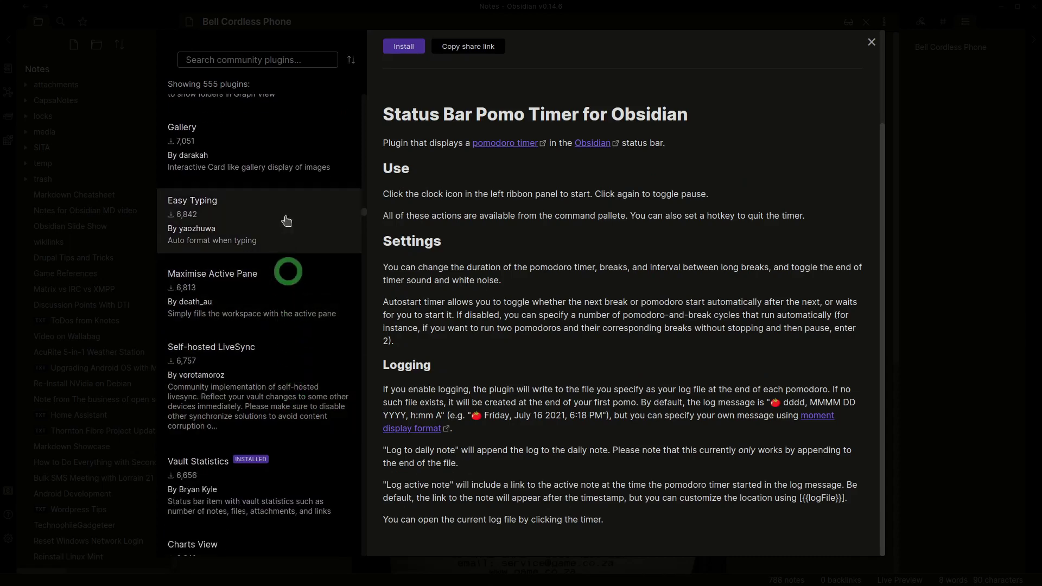
pyautogui.click(279, 174)
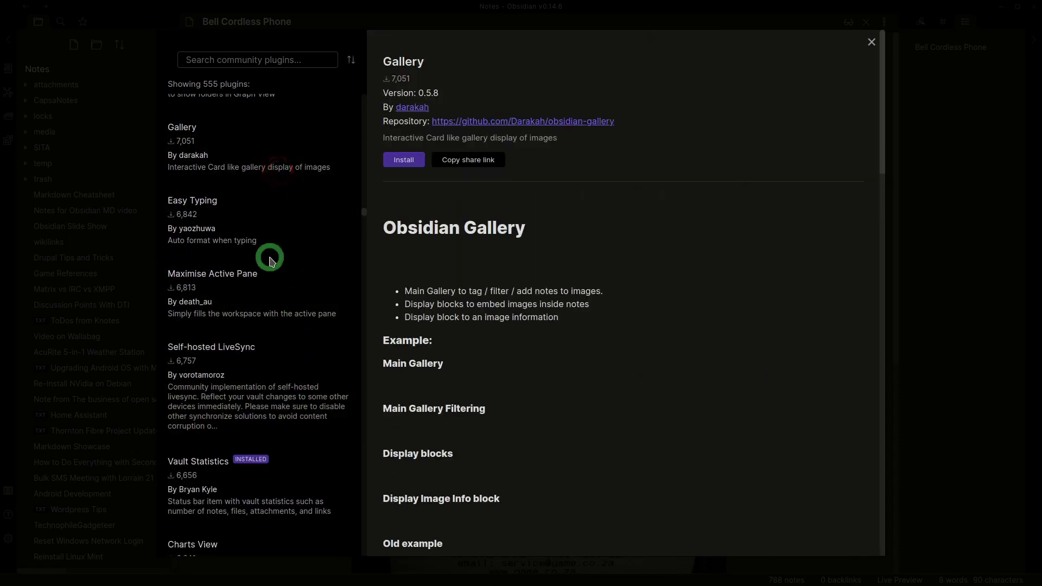
# - View the Gallery plugin's example images, and open the Vault Statistics plugin's description to read its usage sections
pyautogui.scroll(-4, 459, 311)
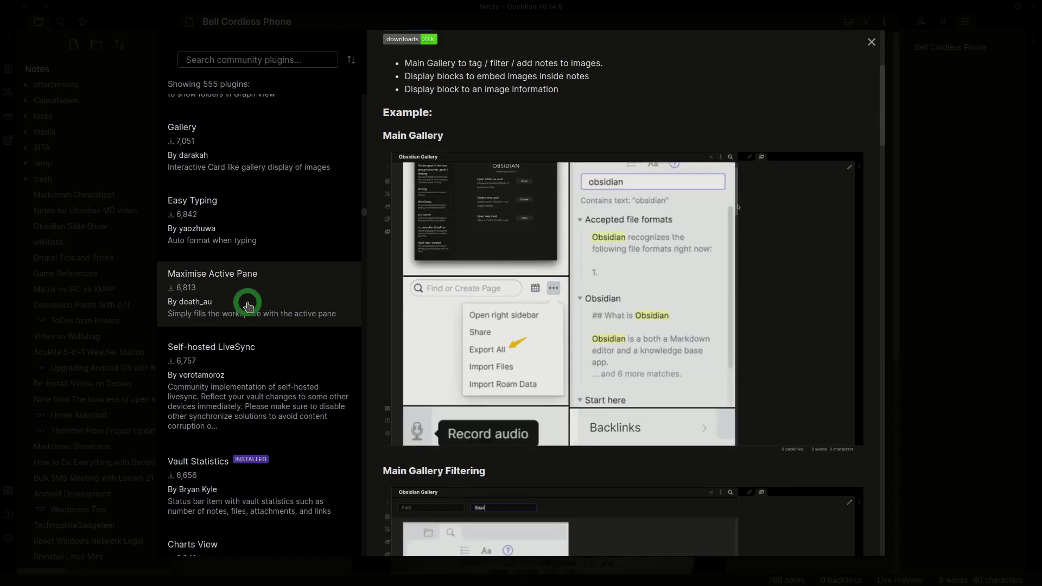
pyautogui.scroll(-2, 248, 307)
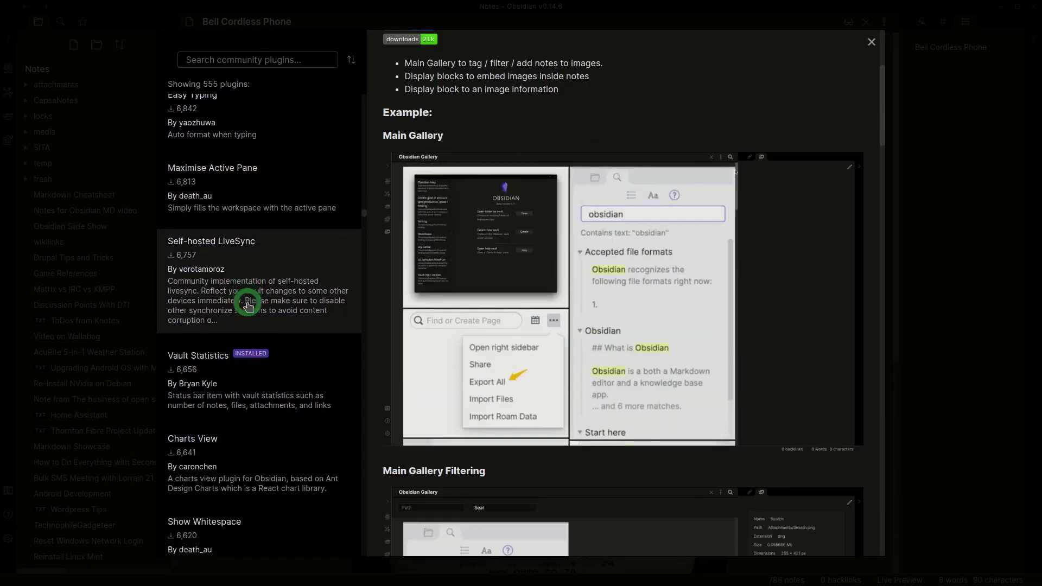
pyautogui.scroll(-4, 248, 307)
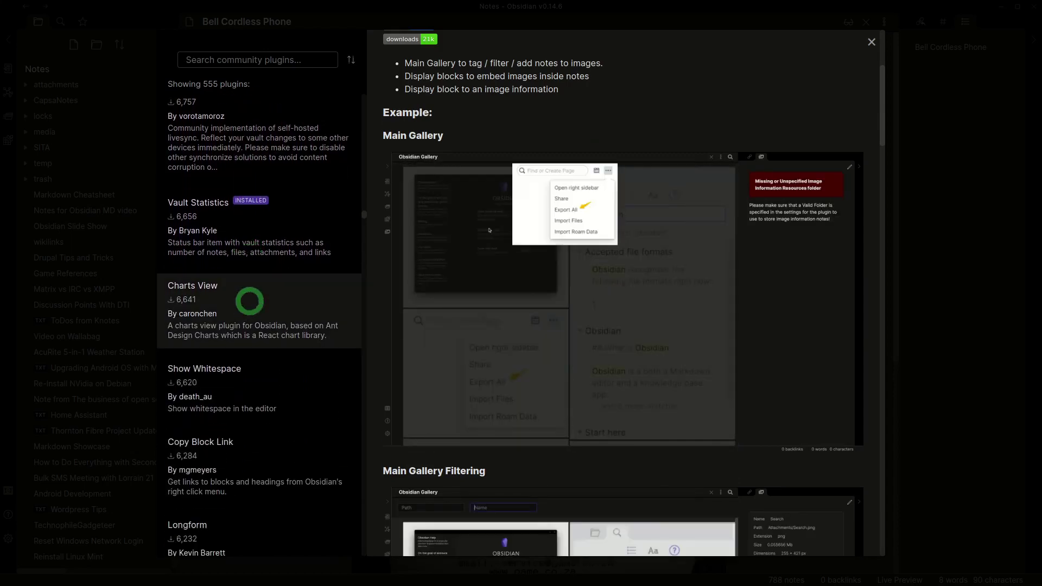
pyautogui.click(258, 243)
pyautogui.scroll(-3, 444, 325)
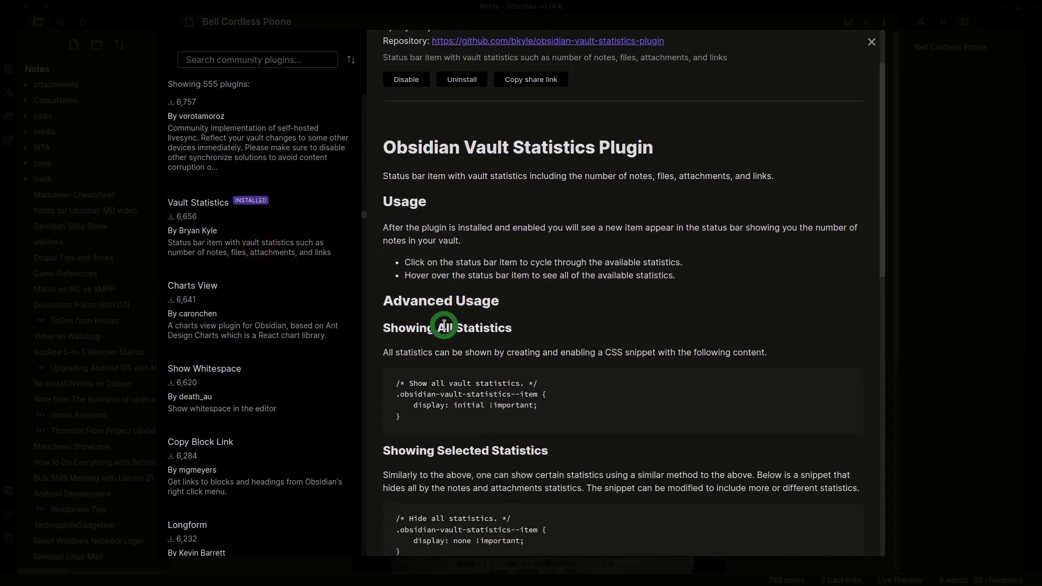
# - Open the Charts View plugin's description and review its contents list, Word Count template code and word cloud example
pyautogui.click(239, 317)
pyautogui.scroll(-6, 488, 334)
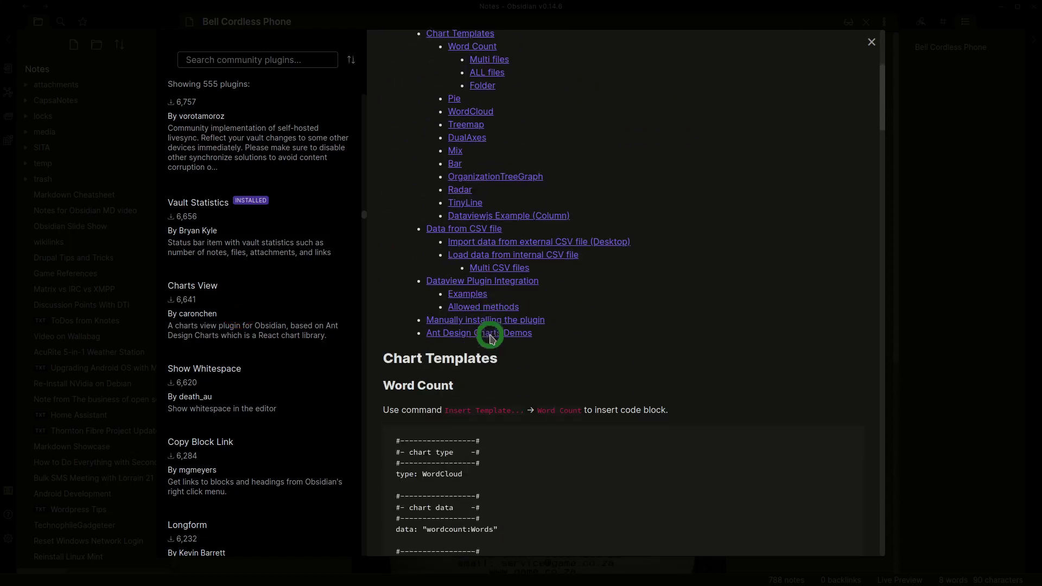
pyautogui.scroll(-7, 490, 336)
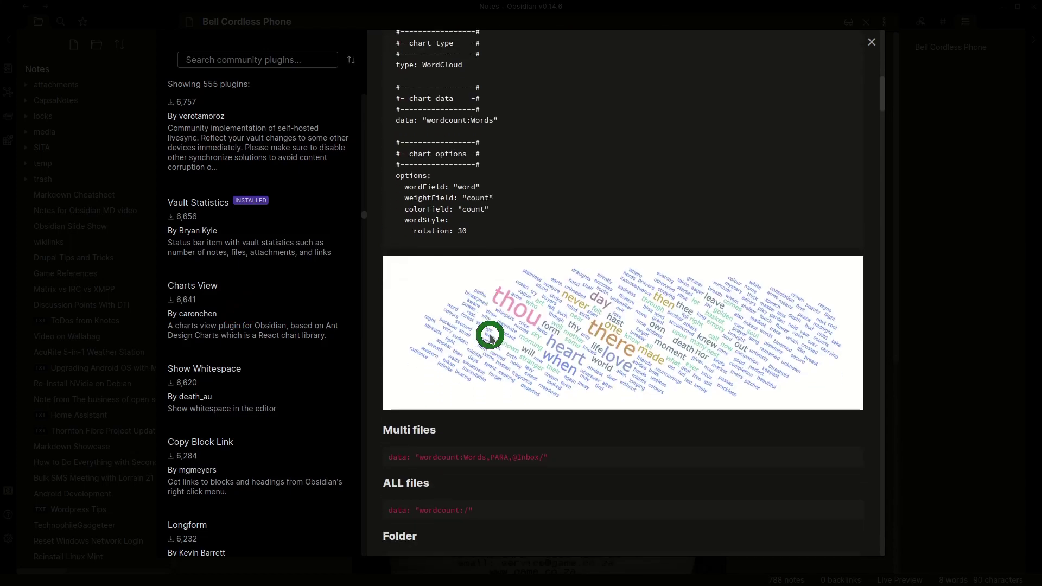
pyautogui.scroll(1, 491, 337)
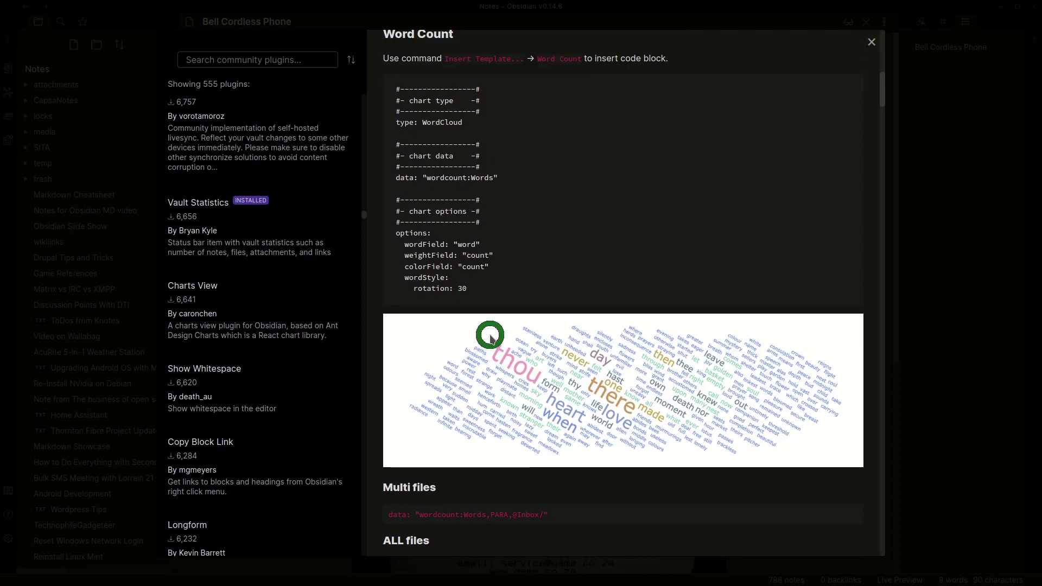
pyautogui.scroll(1, 490, 336)
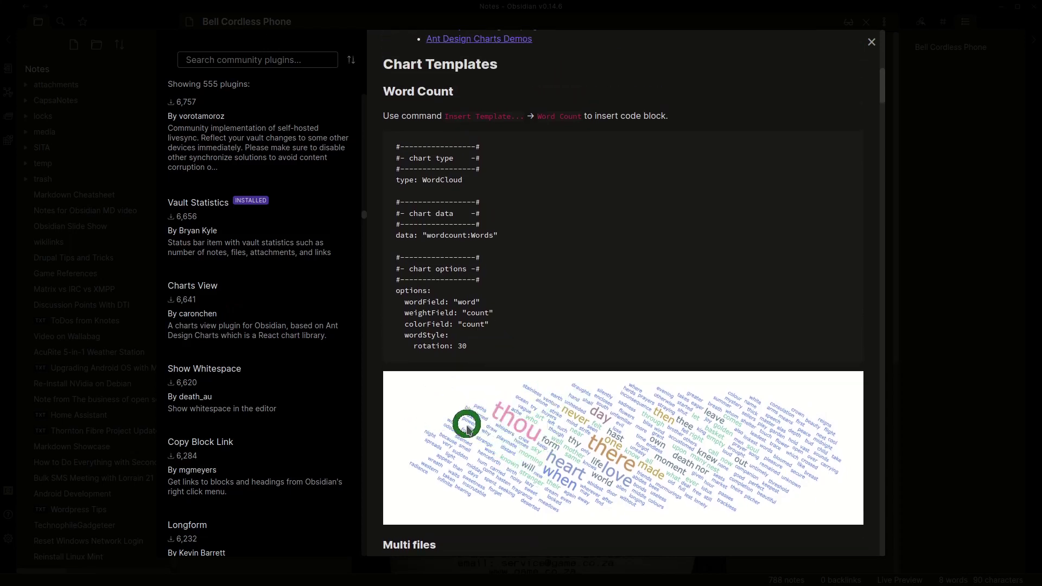
pyautogui.scroll(7, 478, 418)
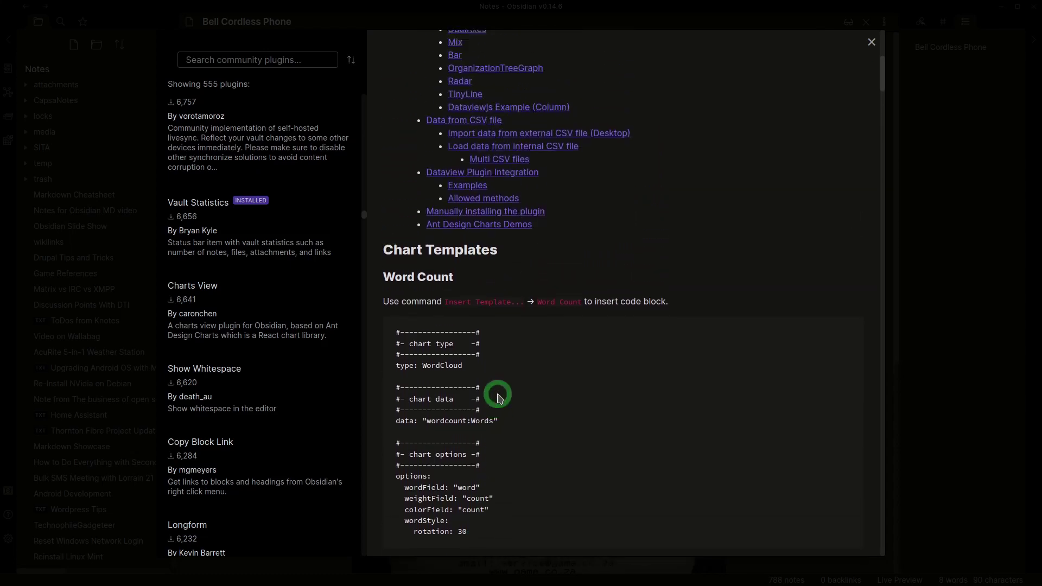
pyautogui.scroll(3, 499, 398)
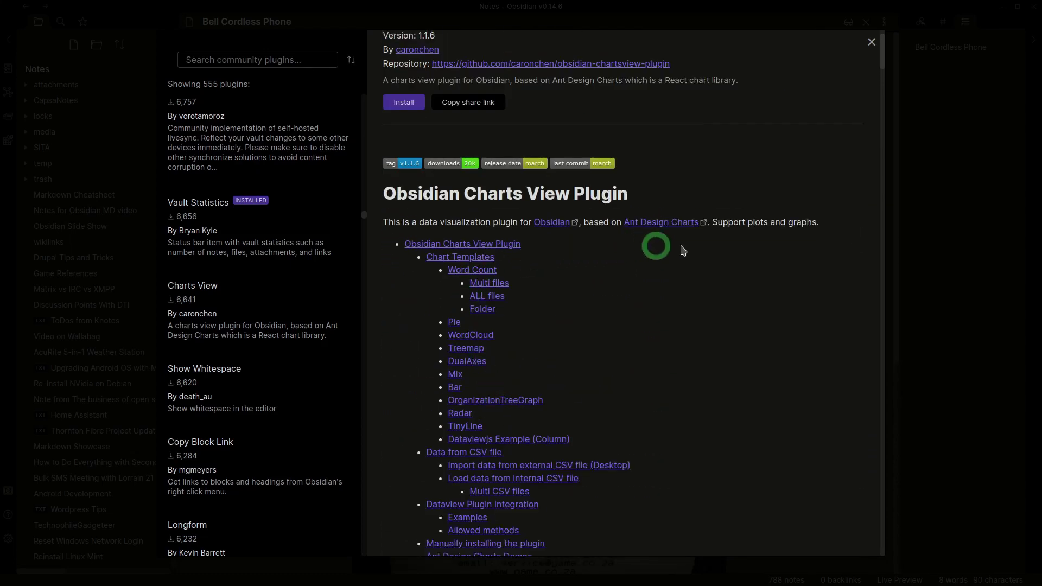
pyautogui.scroll(-10, 418, 305)
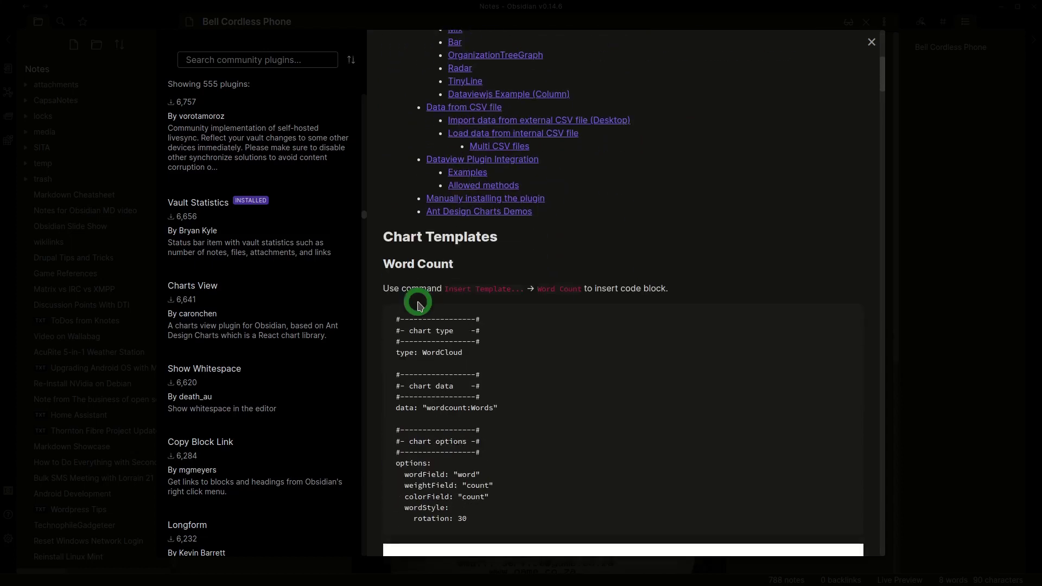
pyautogui.scroll(-2, 418, 302)
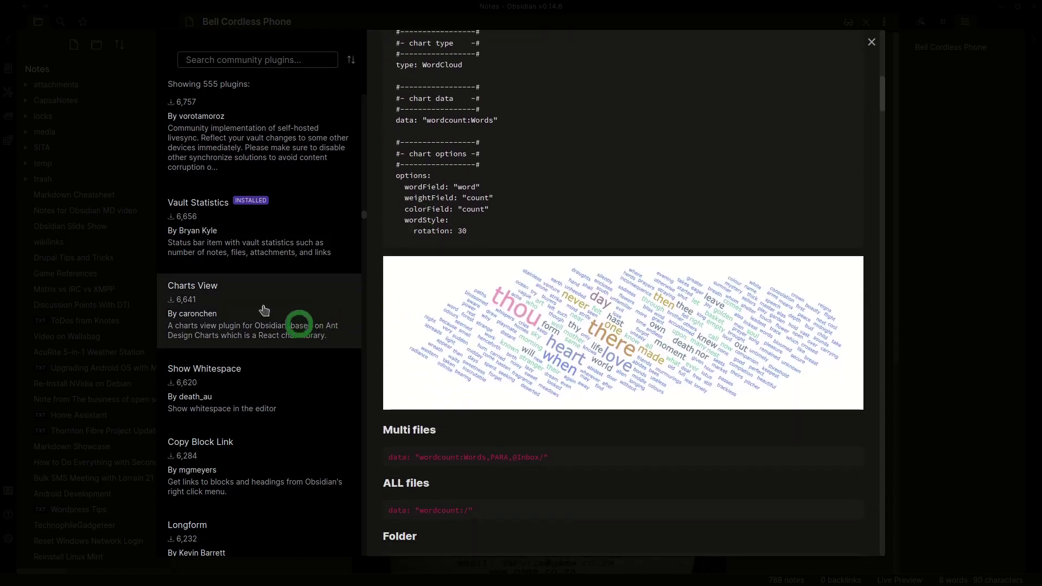
# - Install and enable the Charts View plugin
pyautogui.scroll(11, 441, 352)
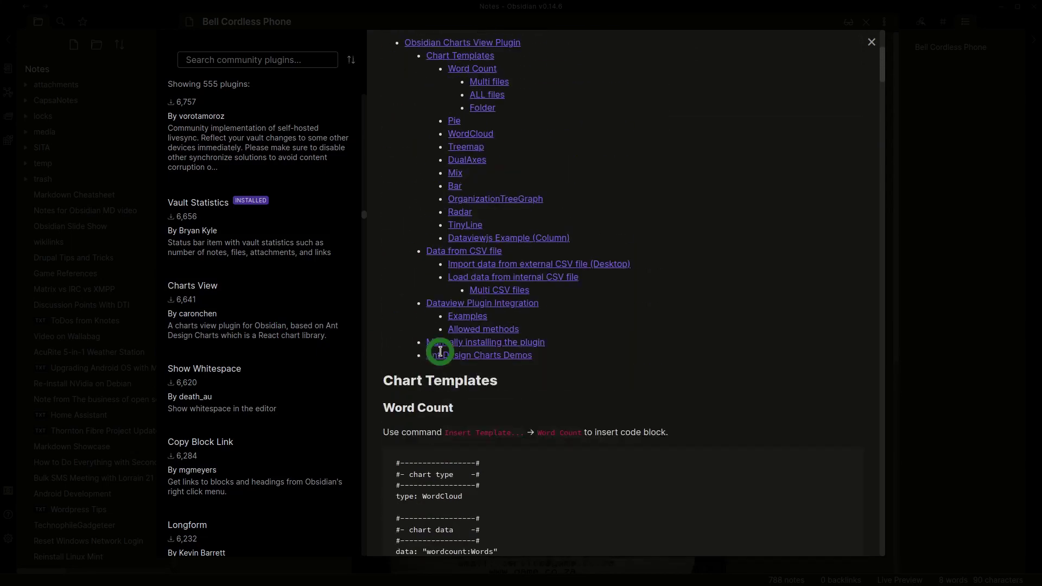
pyautogui.scroll(1, 440, 352)
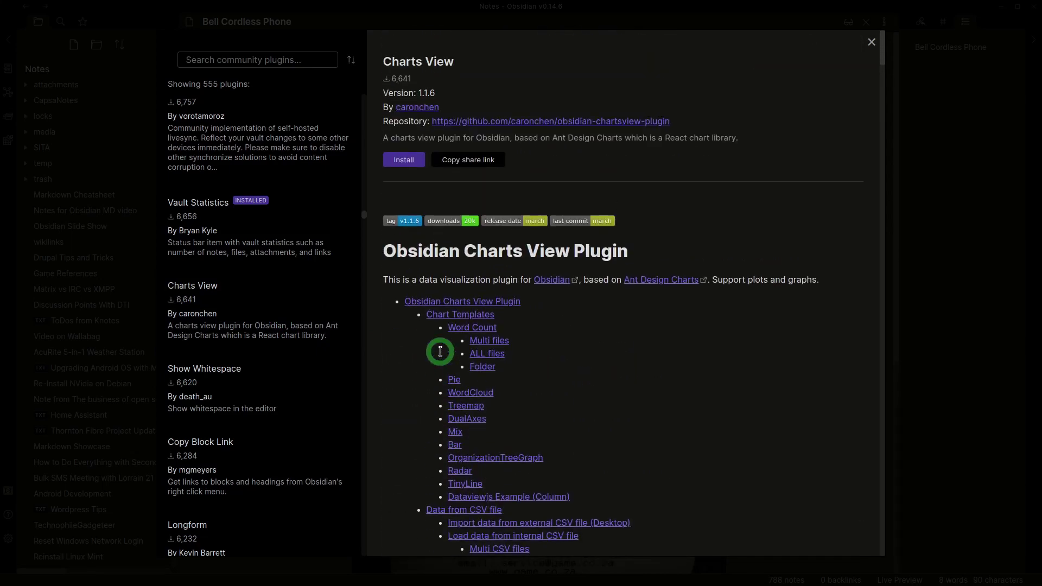
pyautogui.click(407, 162)
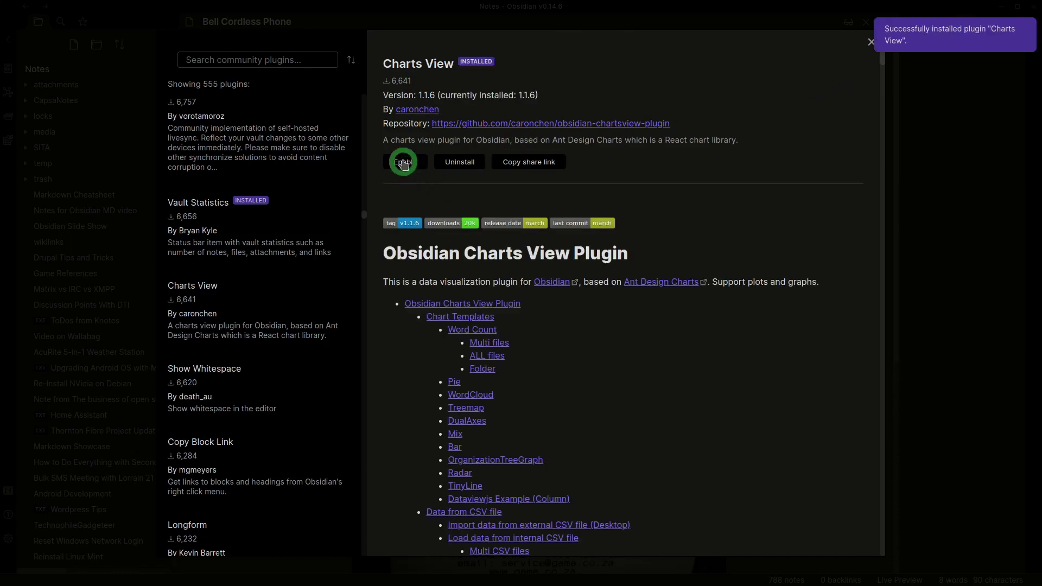
pyautogui.click(403, 163)
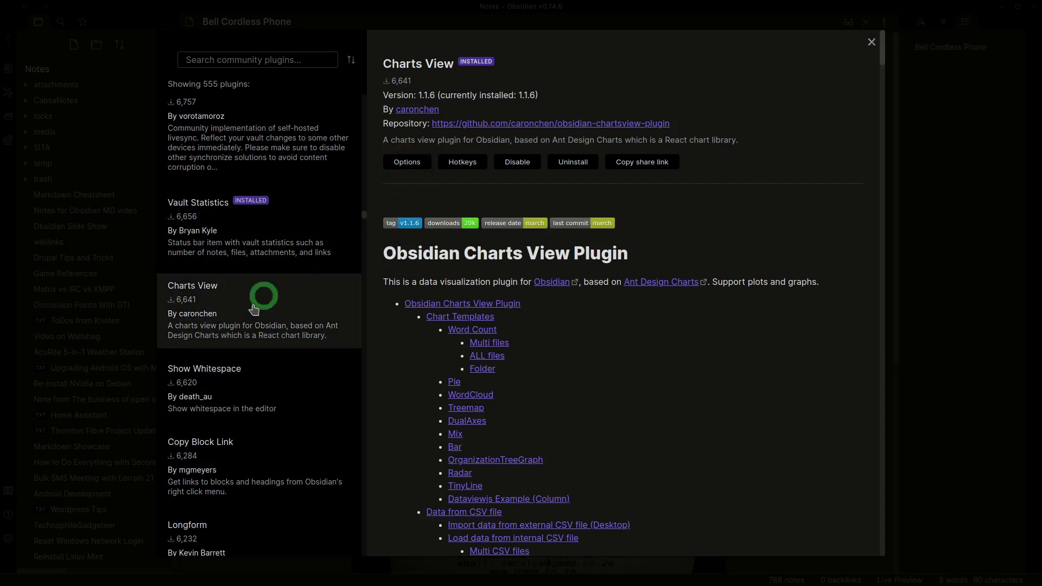
# - Browse the plugins listed after Charts View and open the description of Show Whitespace
pyautogui.scroll(-1, 253, 308)
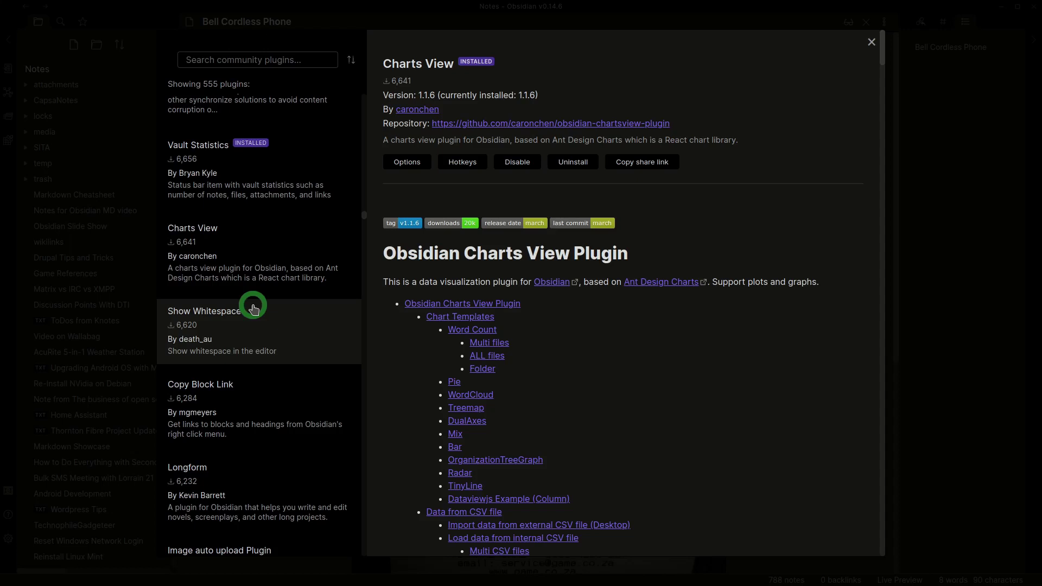
pyautogui.scroll(-2, 251, 304)
pyautogui.scroll(-2, 274, 325)
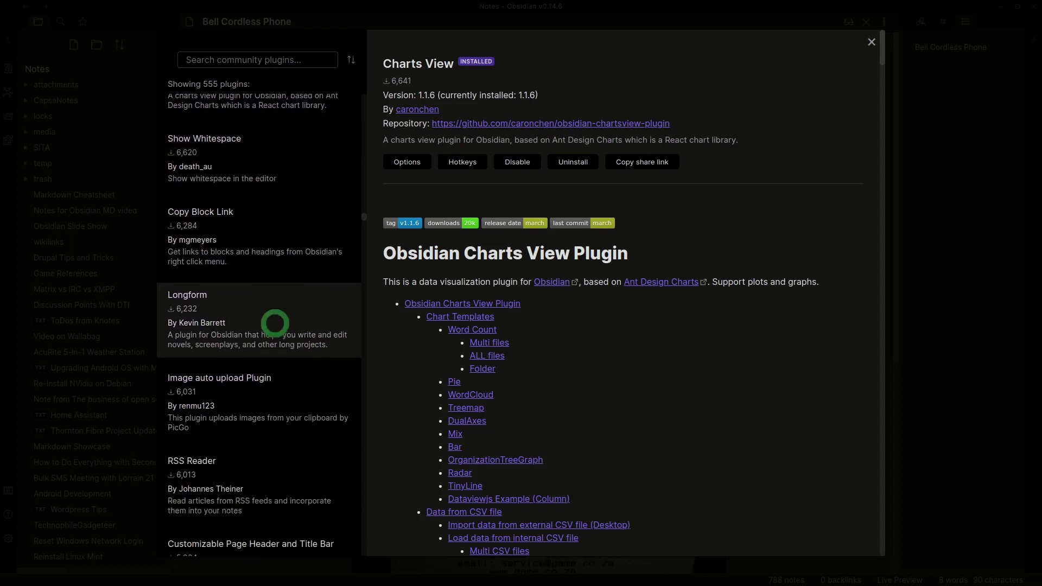
pyautogui.scroll(1, 273, 163)
pyautogui.click(257, 176)
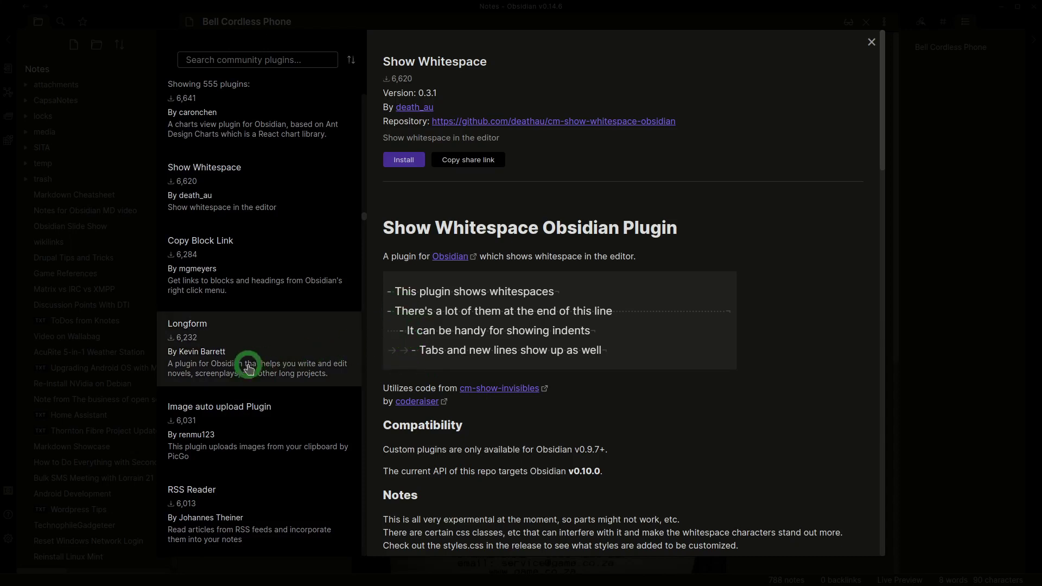
# - Open the RSS Reader plugin's description, followed by that of Customizable Page Header and Title Bar
pyautogui.scroll(-4, 234, 359)
pyautogui.click(222, 328)
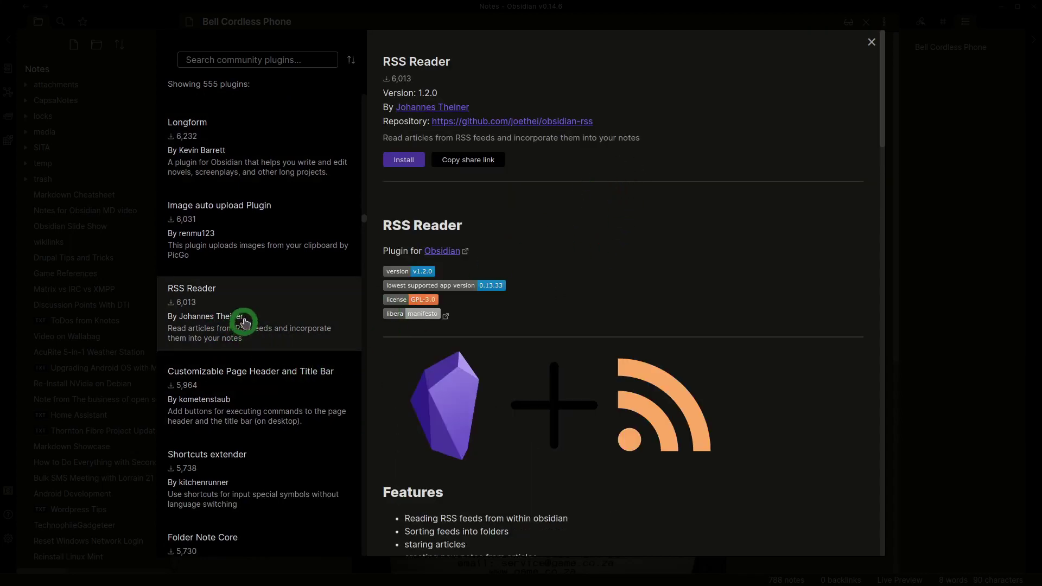
pyautogui.scroll(-2, 234, 299)
pyautogui.scroll(-2, 279, 328)
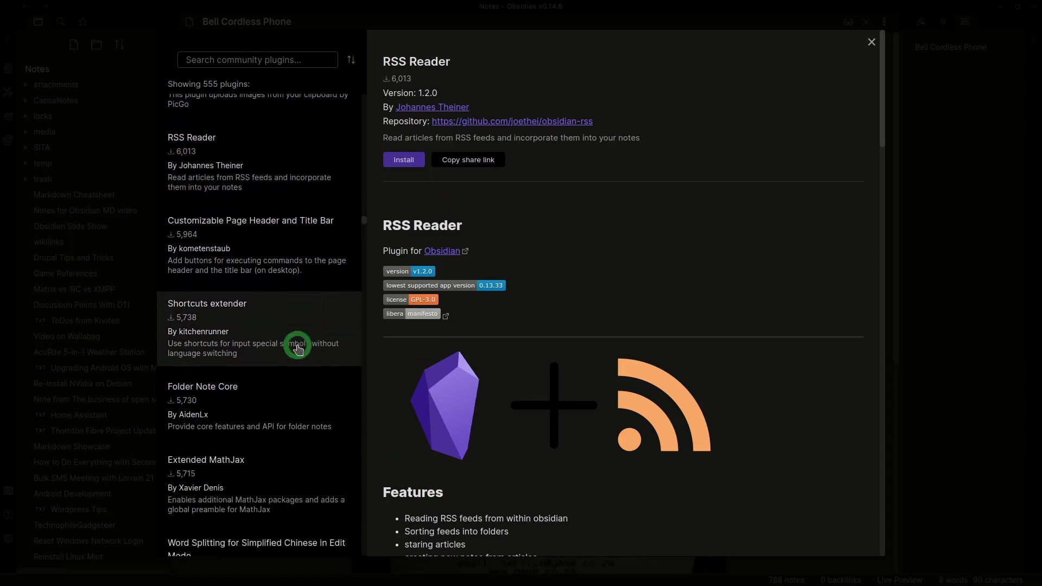
pyautogui.scroll(-1, 245, 318)
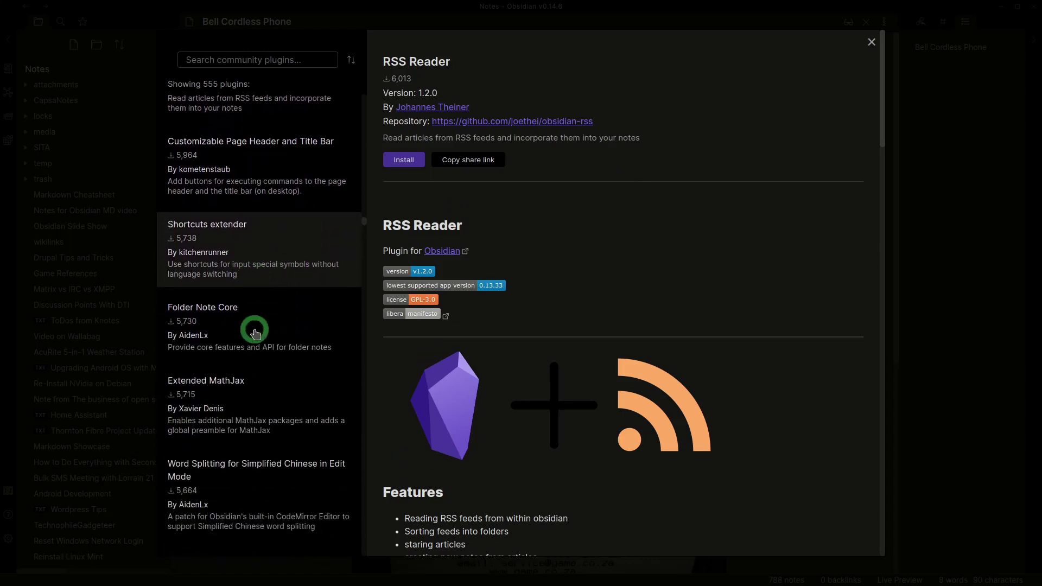
pyautogui.click(257, 179)
# - Find the Imgur Plugin in the list and review its image upload demo and the reasons for using it
pyautogui.scroll(-3, 256, 251)
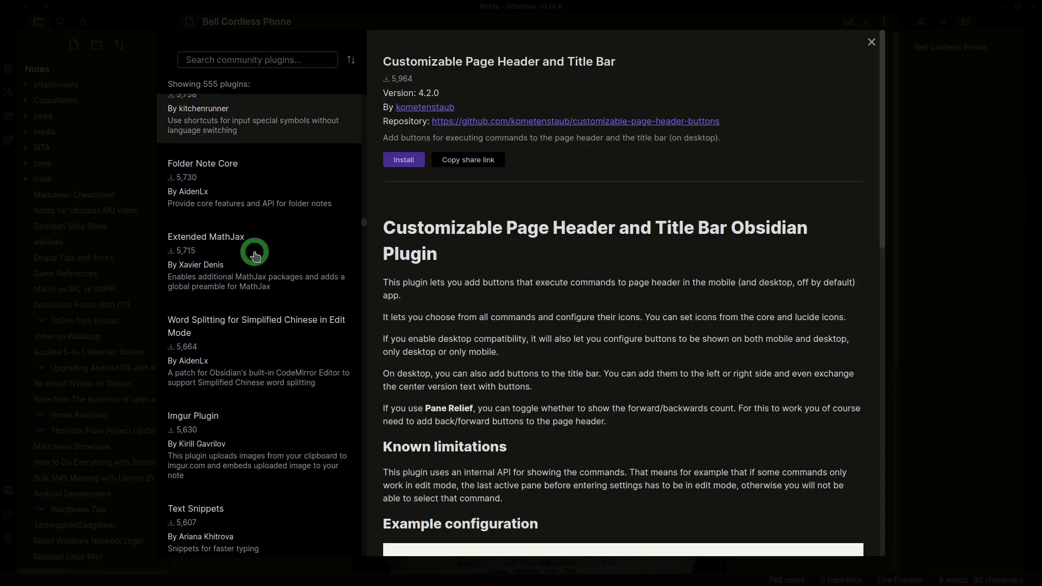
pyautogui.scroll(-1, 256, 255)
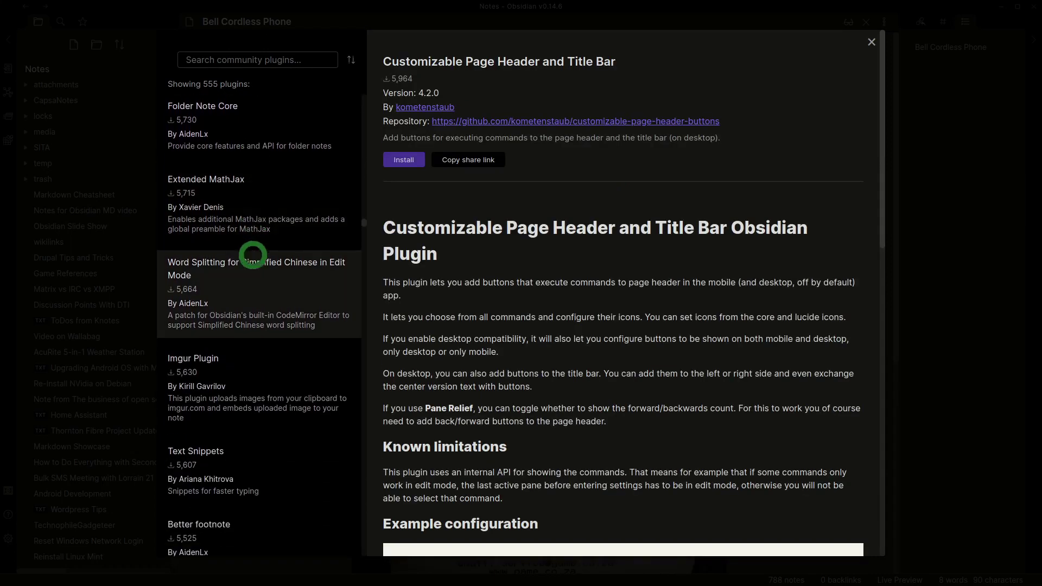
pyautogui.scroll(-3, 233, 354)
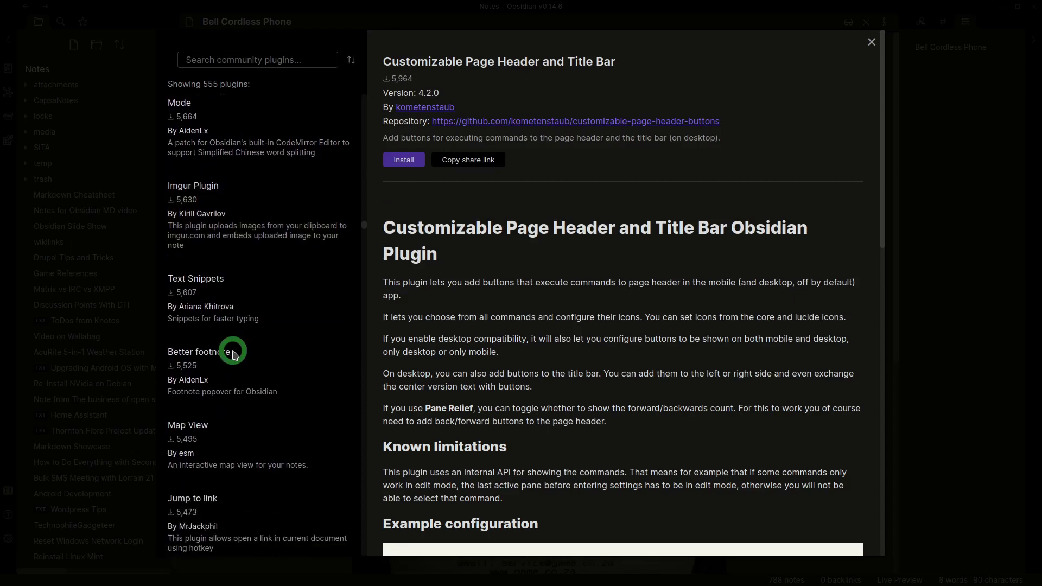
pyautogui.click(241, 221)
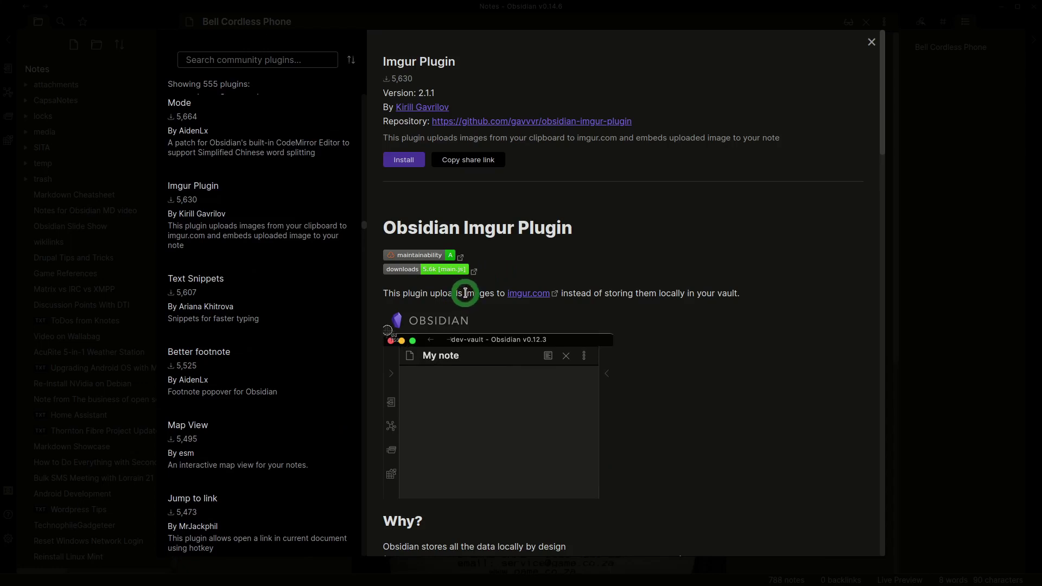
pyautogui.scroll(-1, 465, 293)
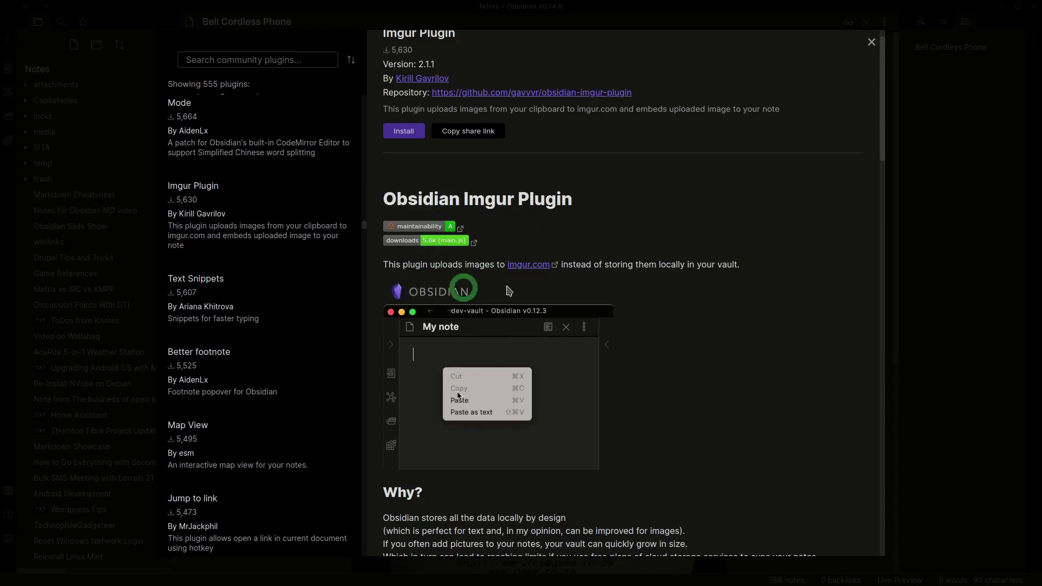
pyautogui.scroll(-1, 501, 298)
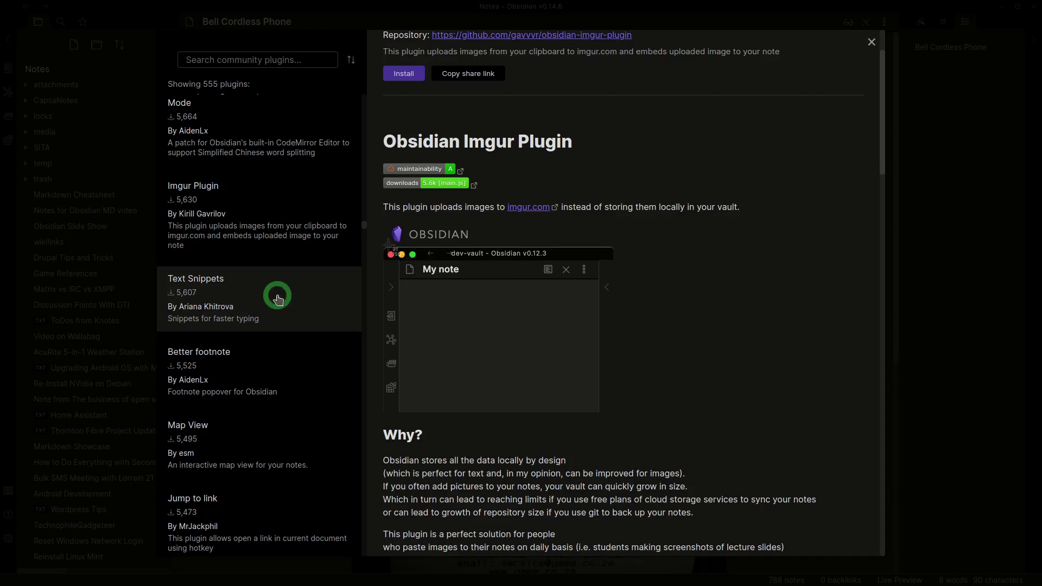
# - Review the Text Snippets plugin's introduction, demo and features, and open the description of Better footnote
pyautogui.scroll(-2, 269, 294)
pyautogui.click(254, 187)
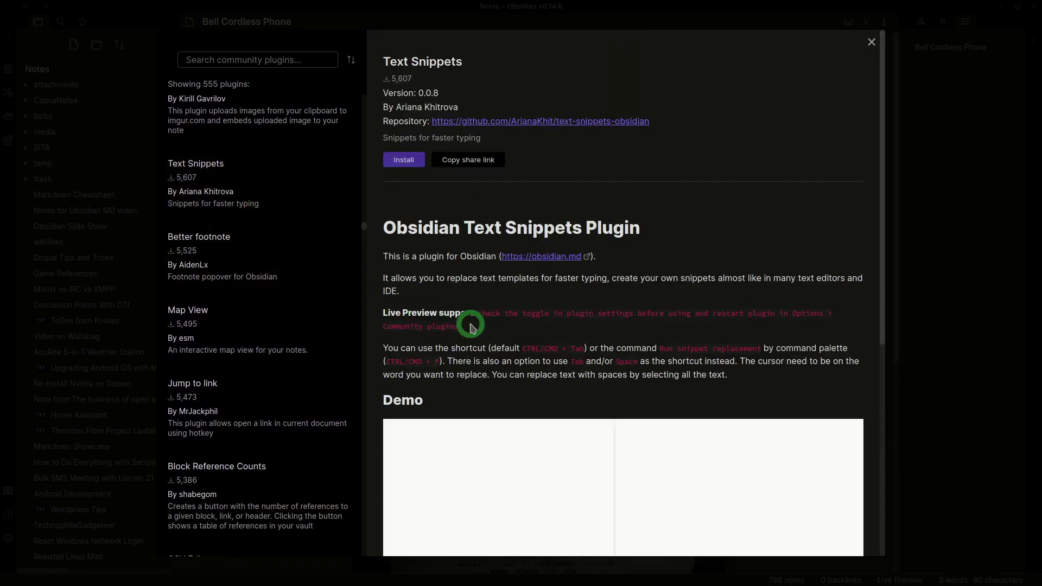
pyautogui.scroll(-1, 464, 308)
pyautogui.scroll(-2, 470, 301)
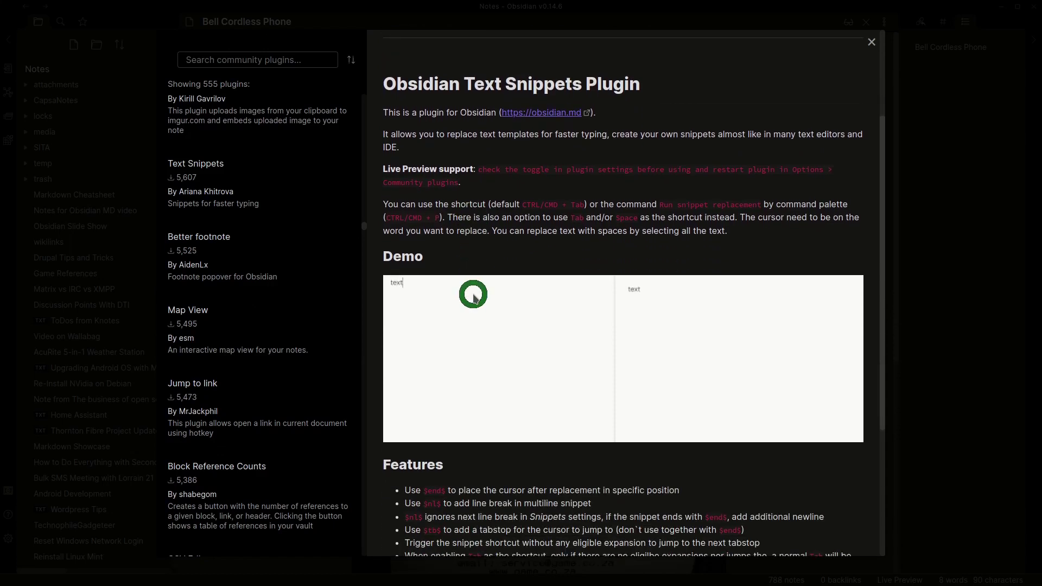
pyautogui.click(275, 258)
# - Open the Map View plugin's description and read its intro, limitations and location data parsing sections
pyautogui.scroll(-1, 272, 244)
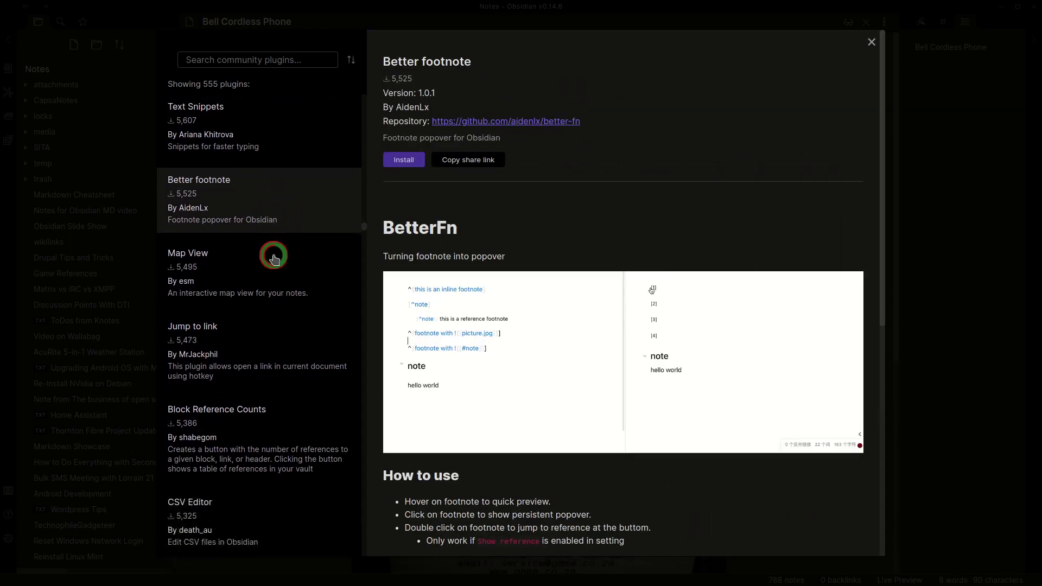
pyautogui.click(225, 277)
pyautogui.scroll(-3, 434, 293)
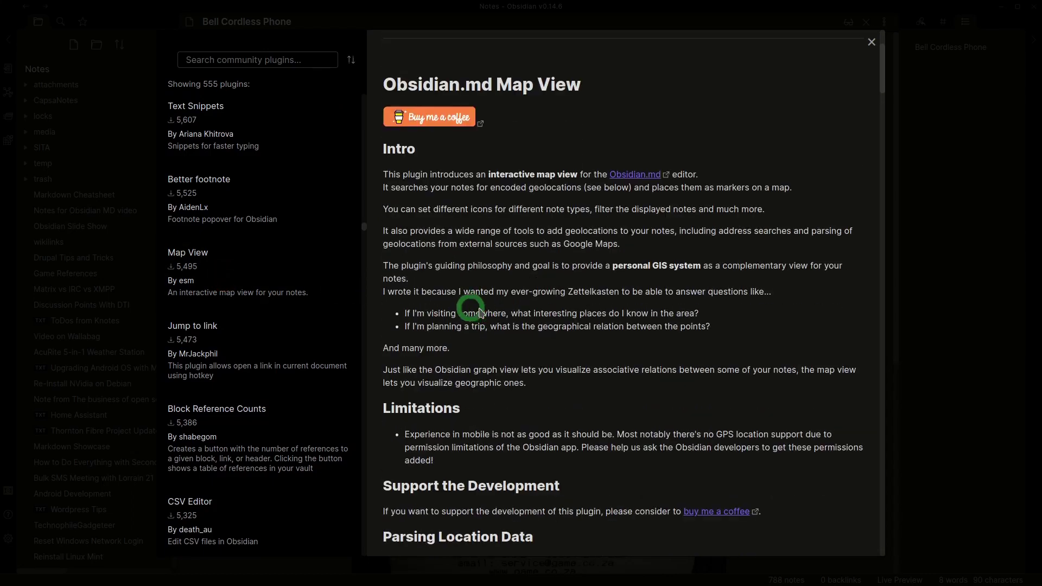
pyautogui.scroll(-3, 509, 300)
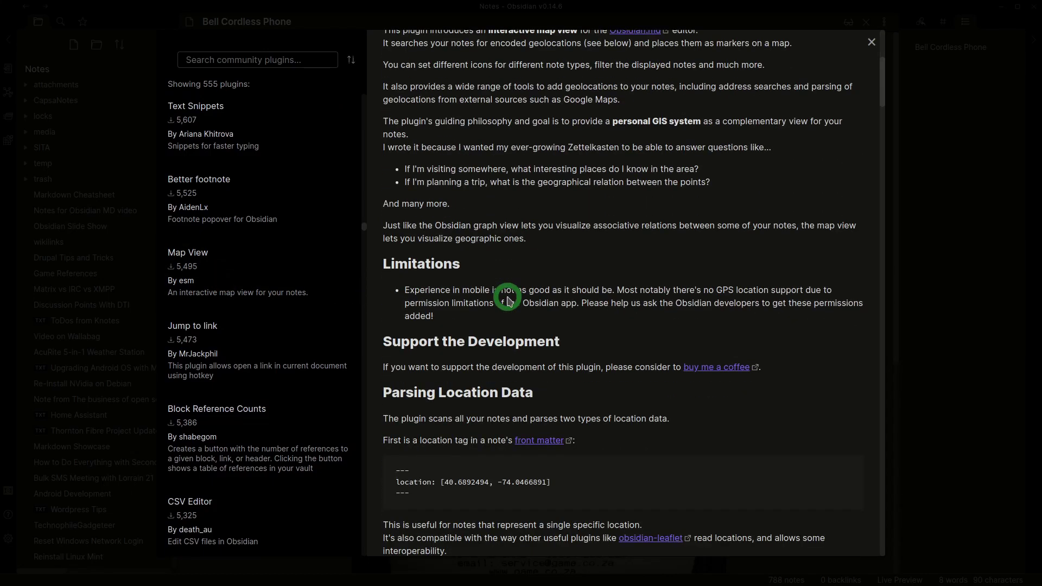
# - Find the CSV Editor plugin in the list and review its introduction, backup warning and spreadsheet screenshot
pyautogui.scroll(-4, 281, 277)
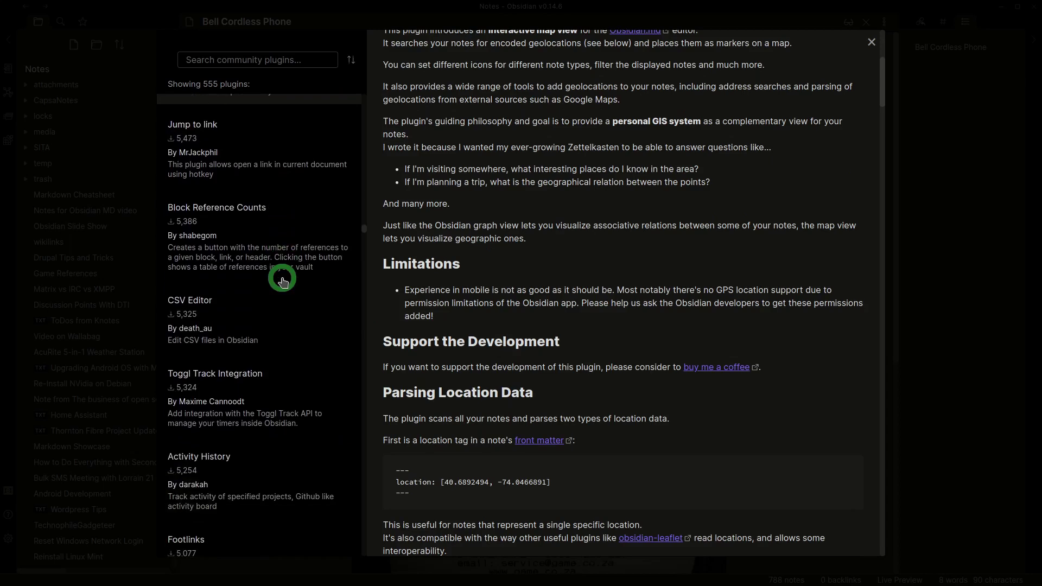
pyautogui.scroll(-3, 296, 252)
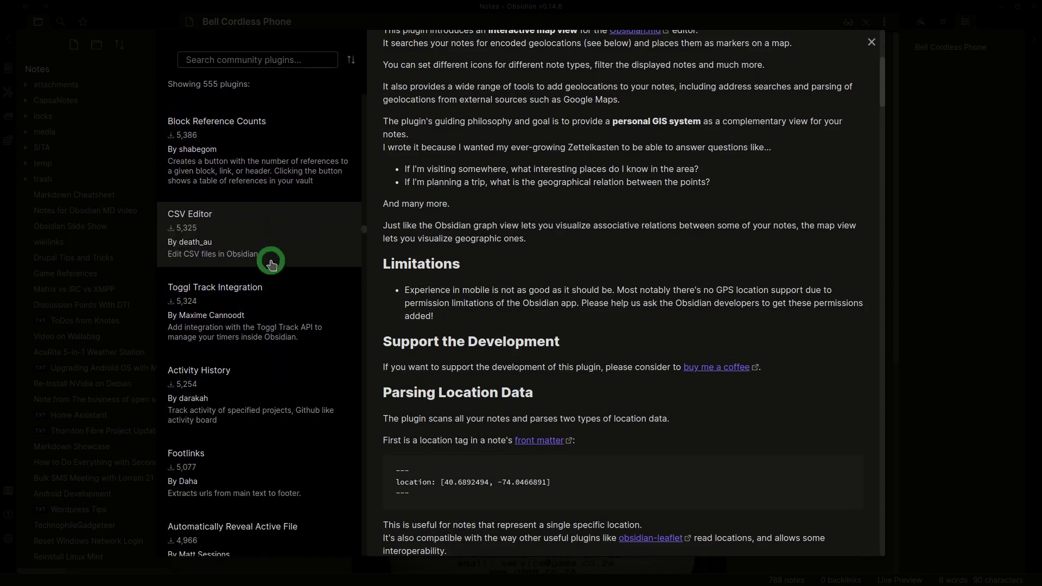
pyautogui.click(265, 196)
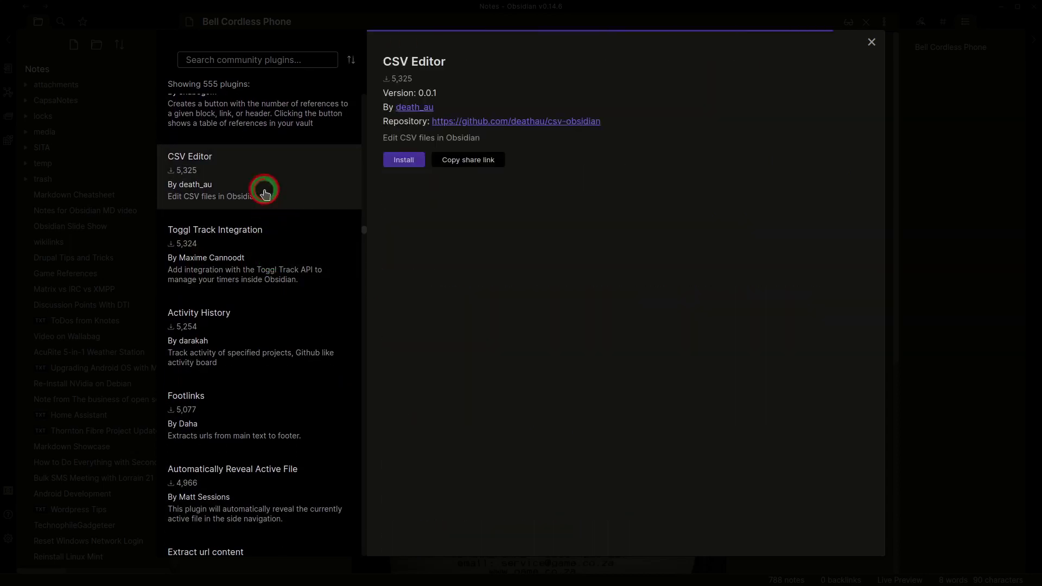
pyautogui.scroll(-2, 505, 304)
pyautogui.scroll(-1, 509, 309)
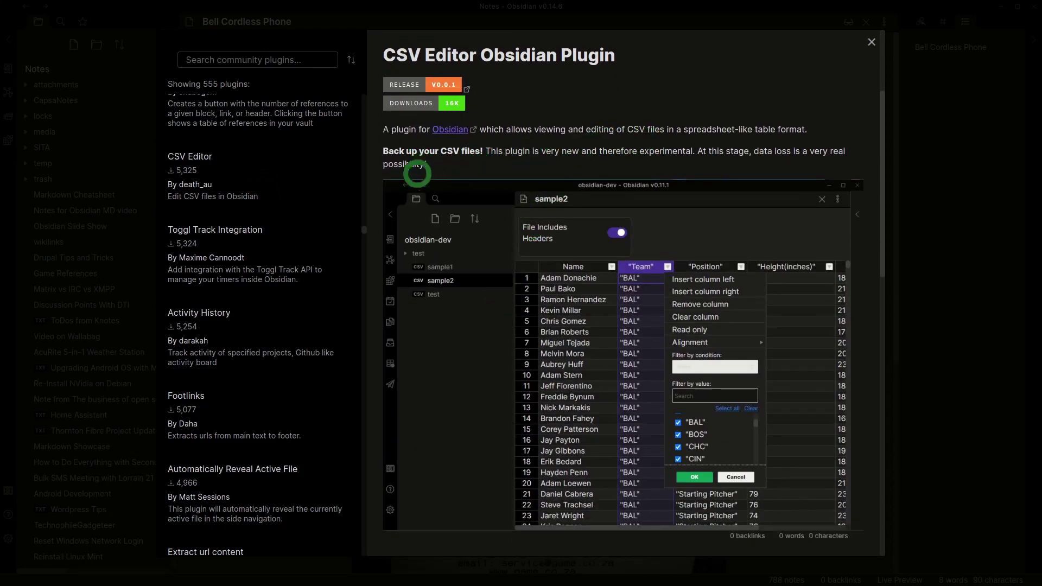
# - Open the Toggl Track Integration plugin's description, followed by that of Activity History
pyautogui.click(269, 270)
pyautogui.scroll(-2, 269, 255)
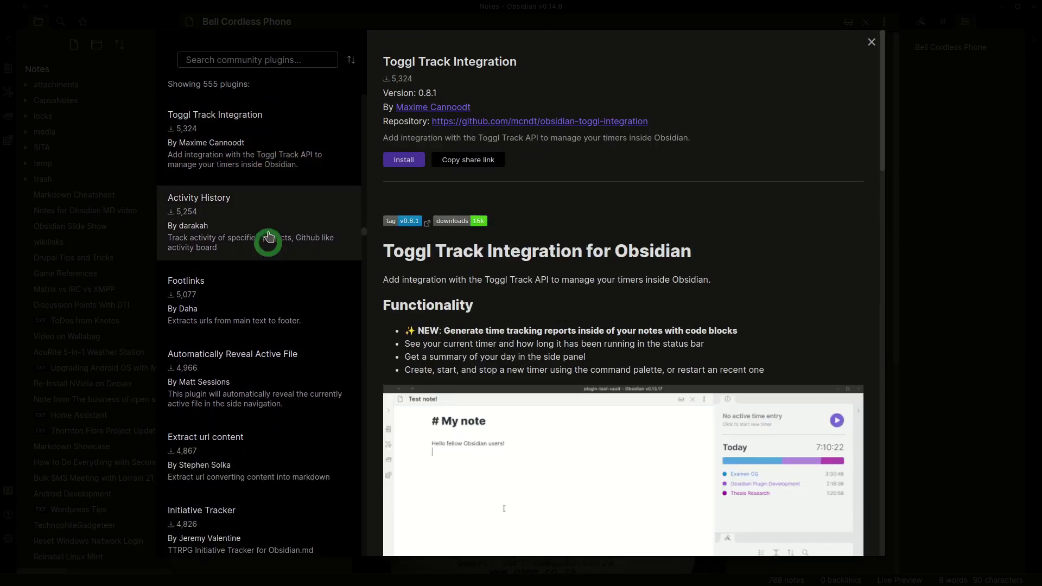
pyautogui.click(269, 235)
# - Look further down the plugin list and open the description of Dangling links panel
pyautogui.scroll(-2, 272, 244)
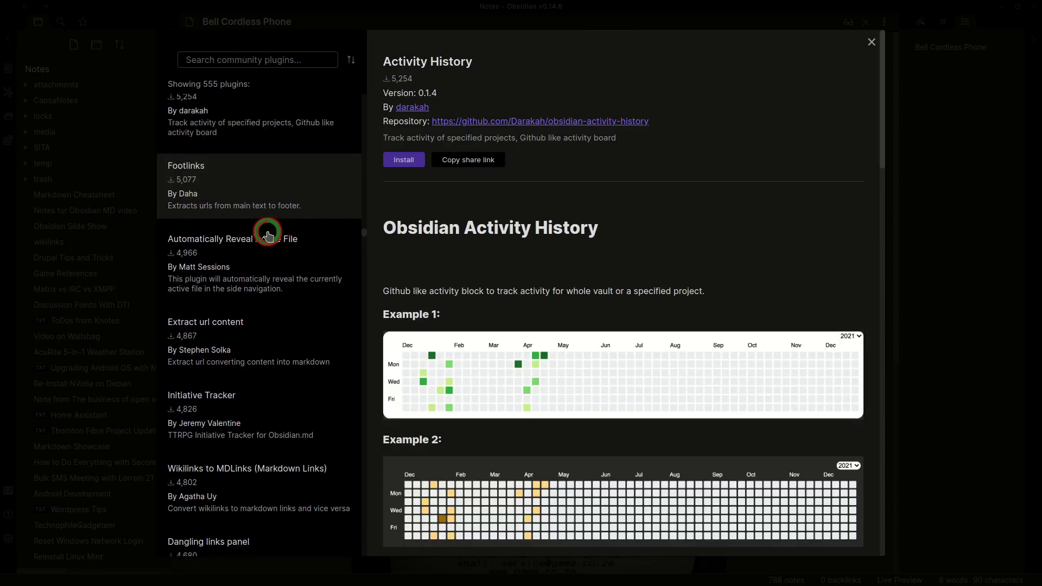
pyautogui.scroll(-3, 287, 296)
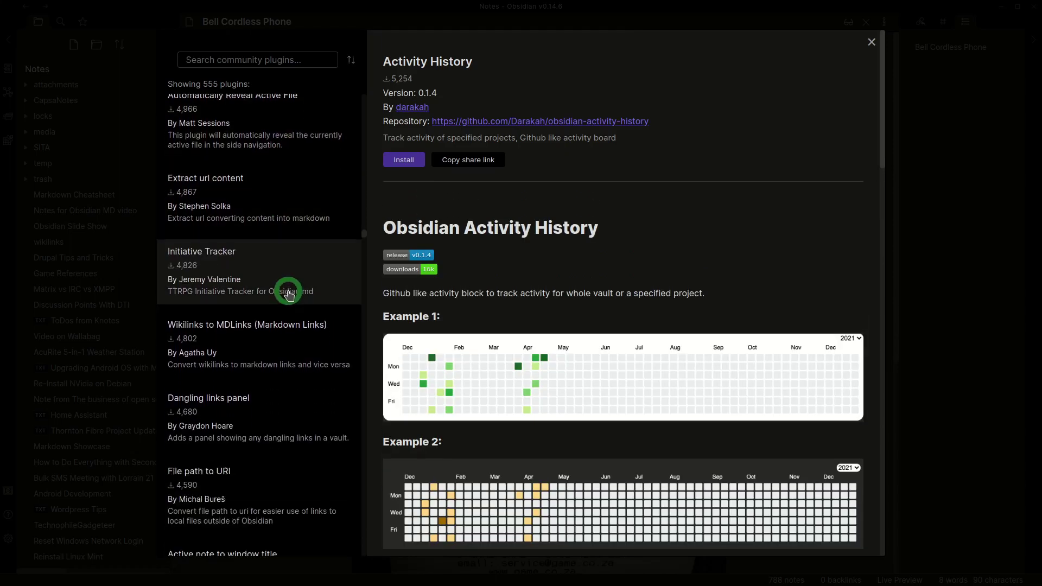
pyautogui.scroll(-2, 288, 295)
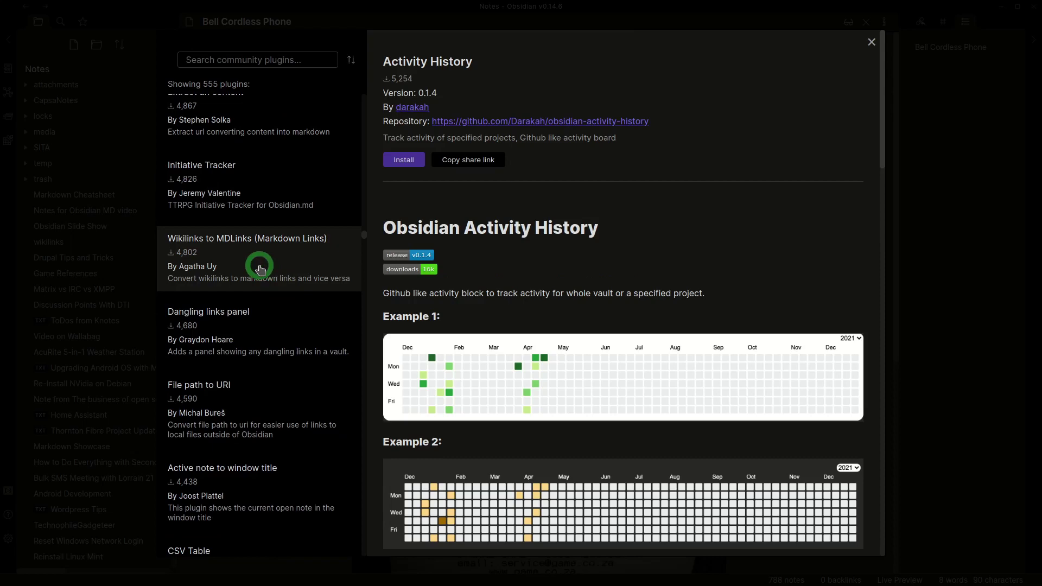
pyautogui.click(274, 327)
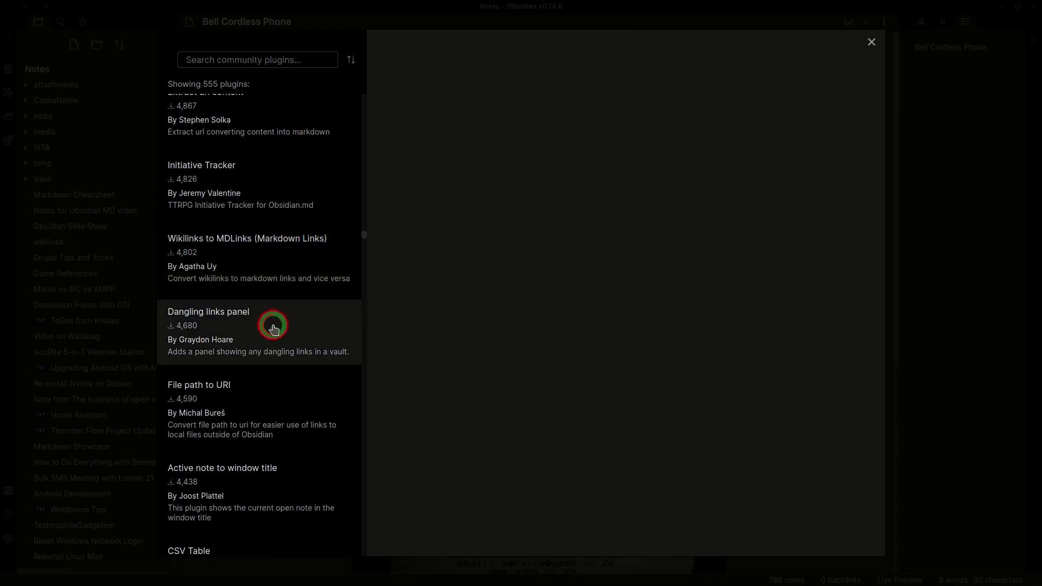
# - Open the CSV Table plugin's description, followed by that of Comments, and review the latter's usage instructions and example
pyautogui.scroll(-5, 274, 327)
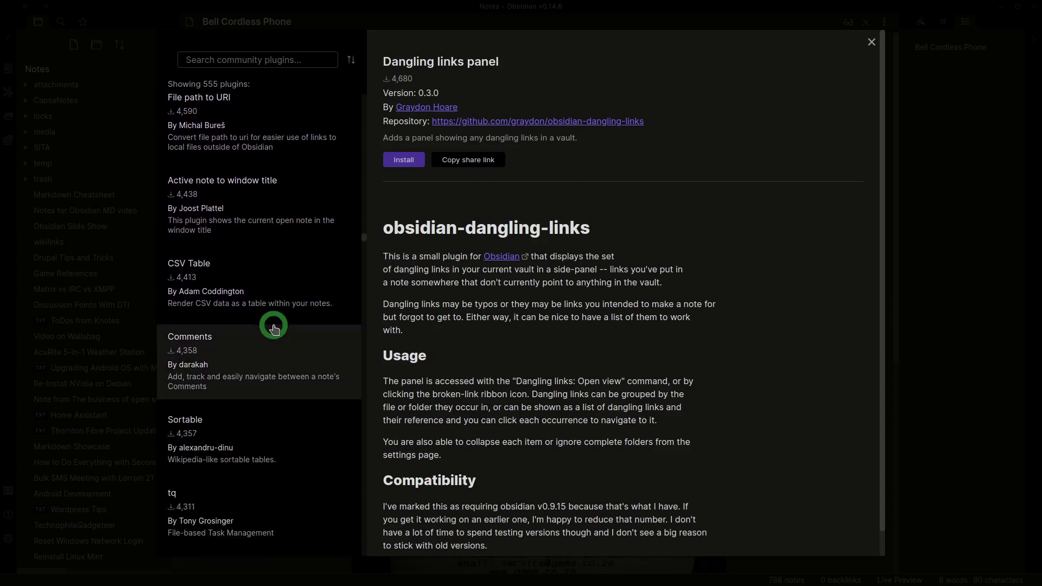
pyautogui.scroll(-1, 273, 328)
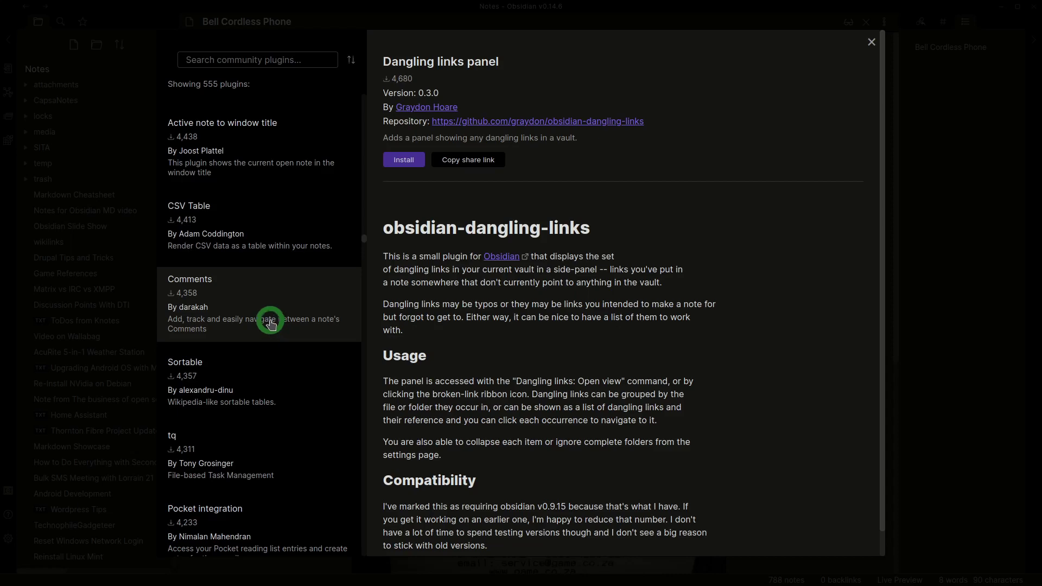
pyautogui.click(289, 227)
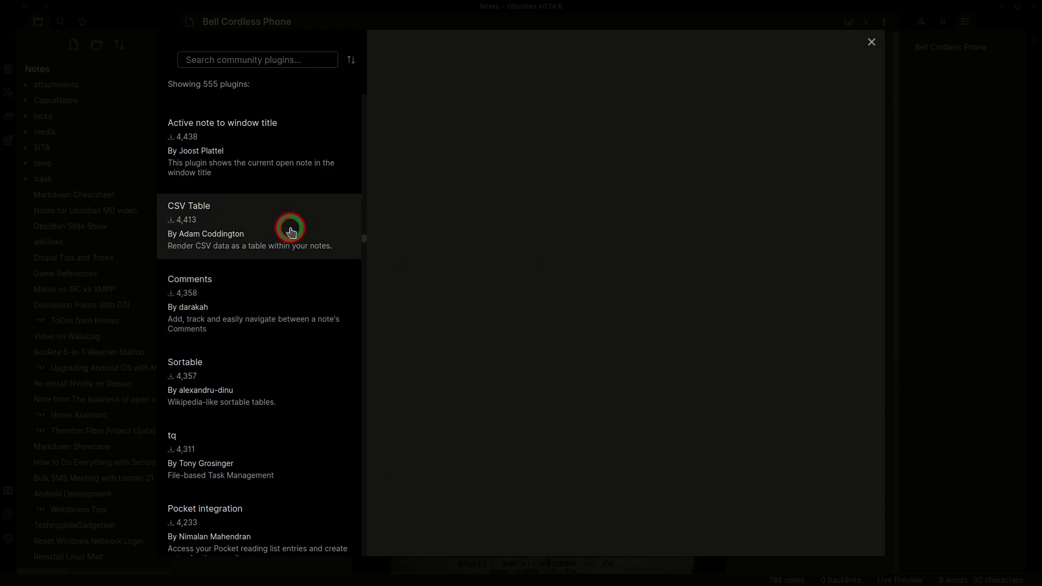
pyautogui.click(298, 326)
pyautogui.scroll(-1, 443, 345)
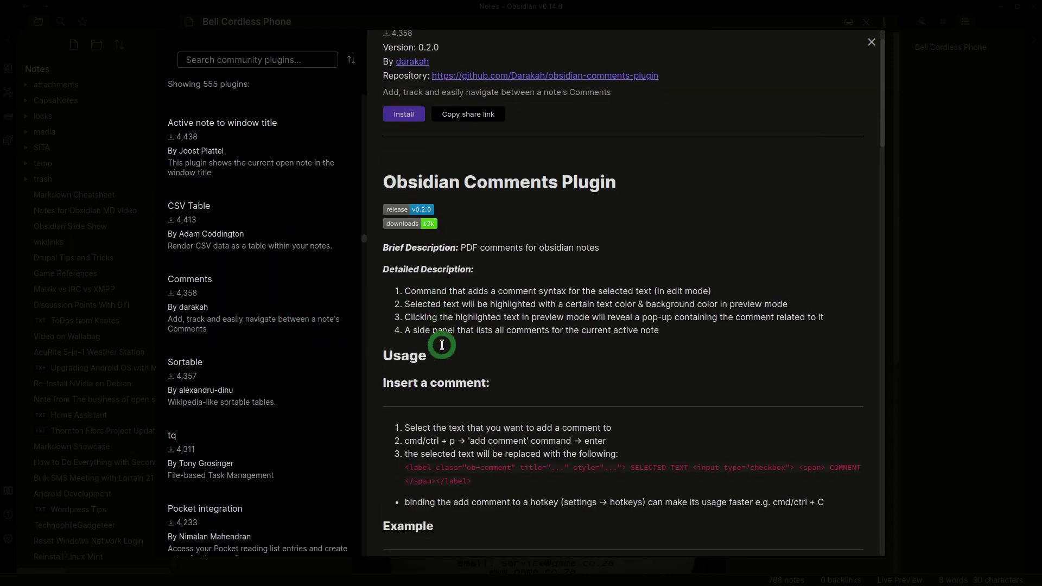
pyautogui.scroll(-3, 442, 345)
pyautogui.scroll(-2, 442, 348)
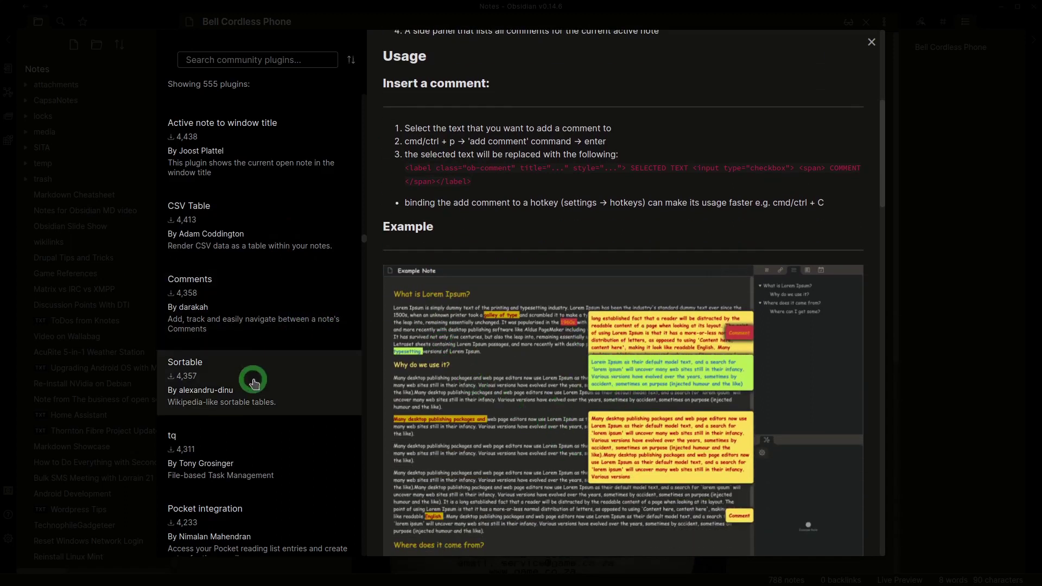
# - Open the description of the tq plugin, followed by that of Pocket integration, and view the latter's reading list screenshot
pyautogui.scroll(-2, 268, 413)
pyautogui.scroll(-1, 277, 379)
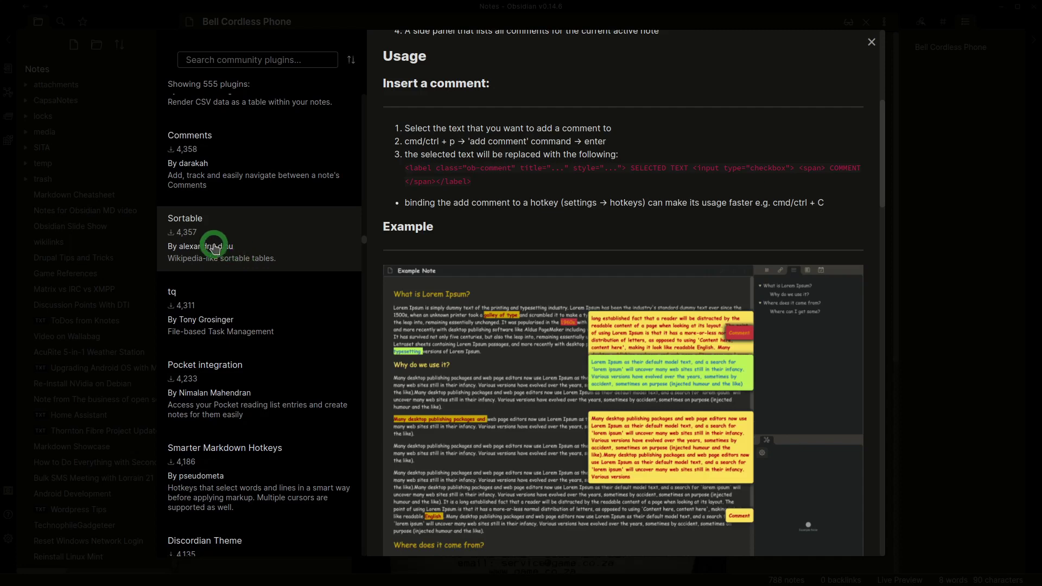
pyautogui.scroll(-3, 232, 254)
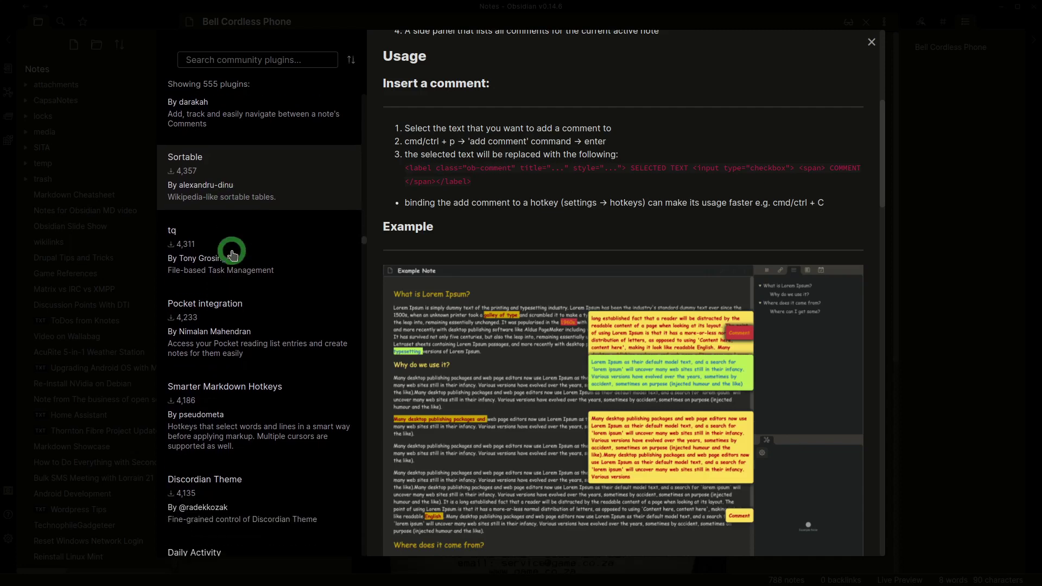
pyautogui.click(225, 211)
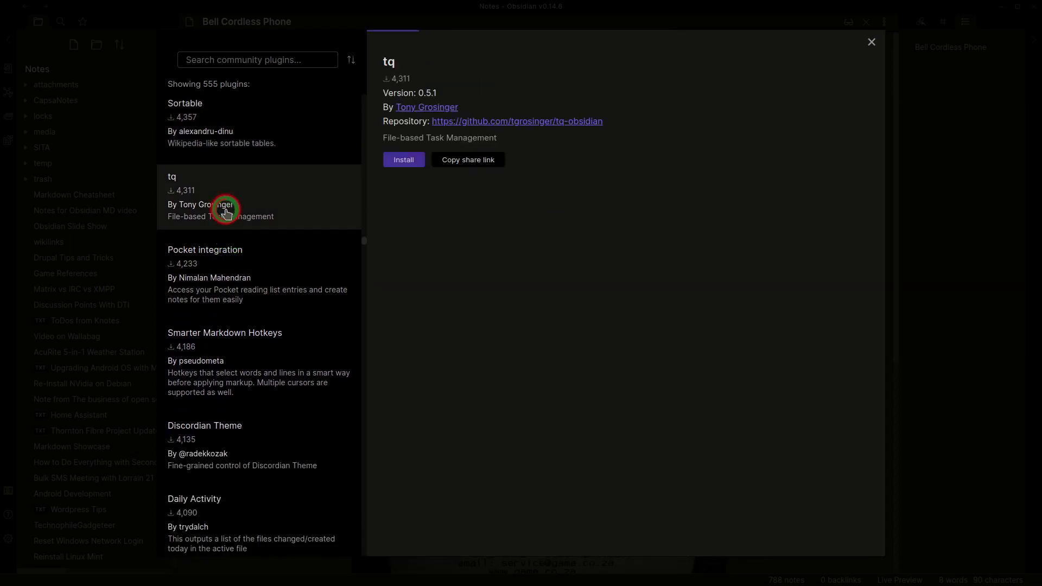
pyautogui.scroll(-2, 282, 255)
pyautogui.click(261, 227)
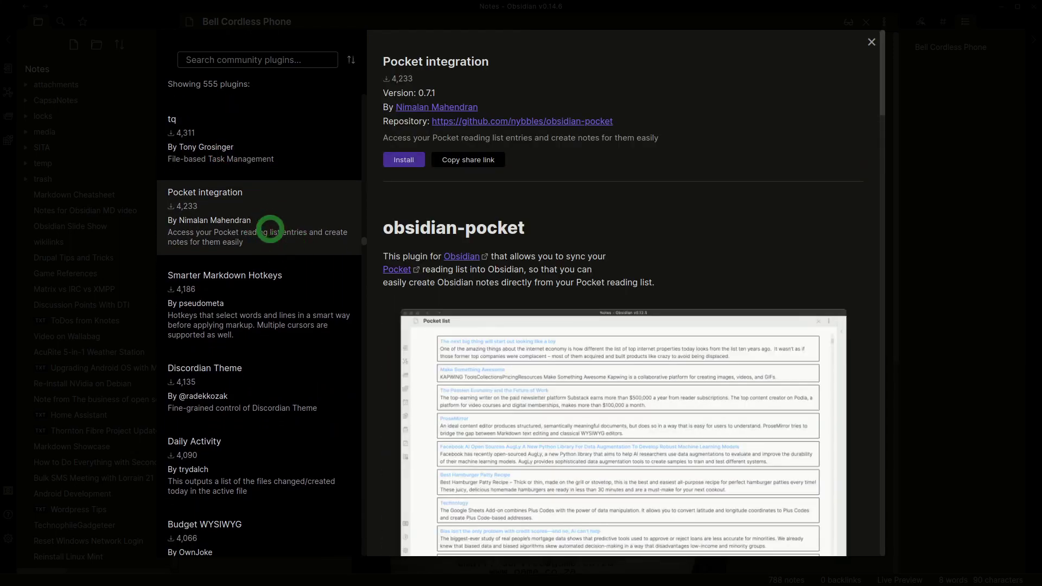
pyautogui.scroll(-1, 477, 280)
pyautogui.scroll(-1, 471, 255)
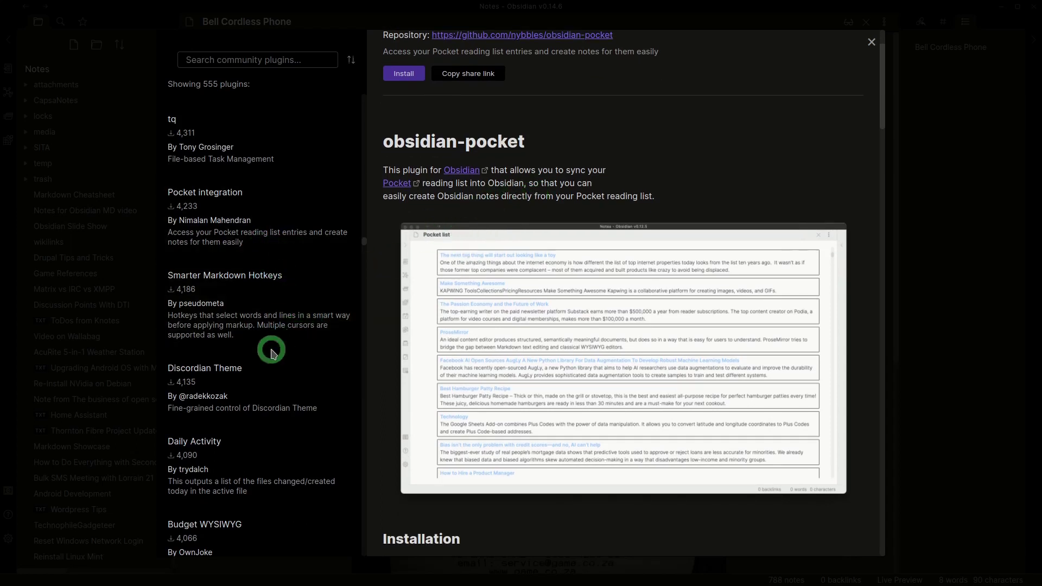
# - Review the Daily Activity plugin's commands, examples and roadmap, and open the description of Budget WYSIWYG
pyautogui.scroll(-2, 273, 350)
pyautogui.scroll(-3, 272, 353)
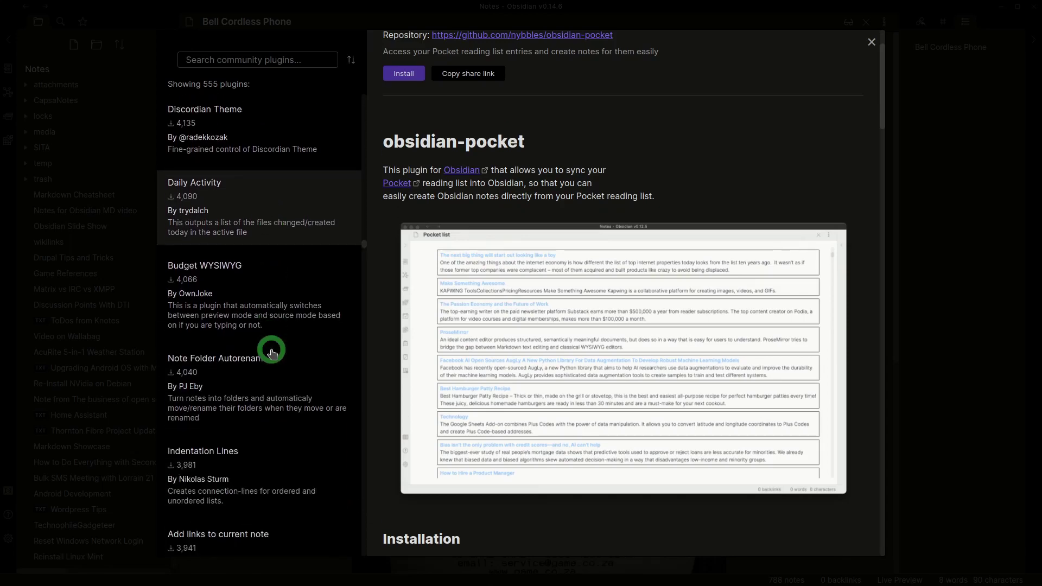
pyautogui.click(261, 217)
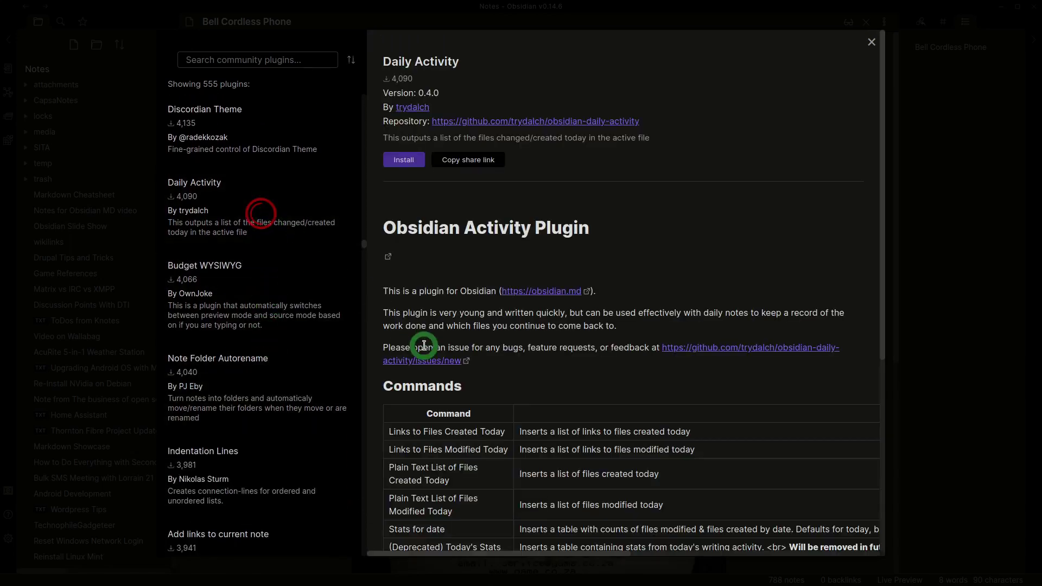
pyautogui.scroll(-5, 424, 346)
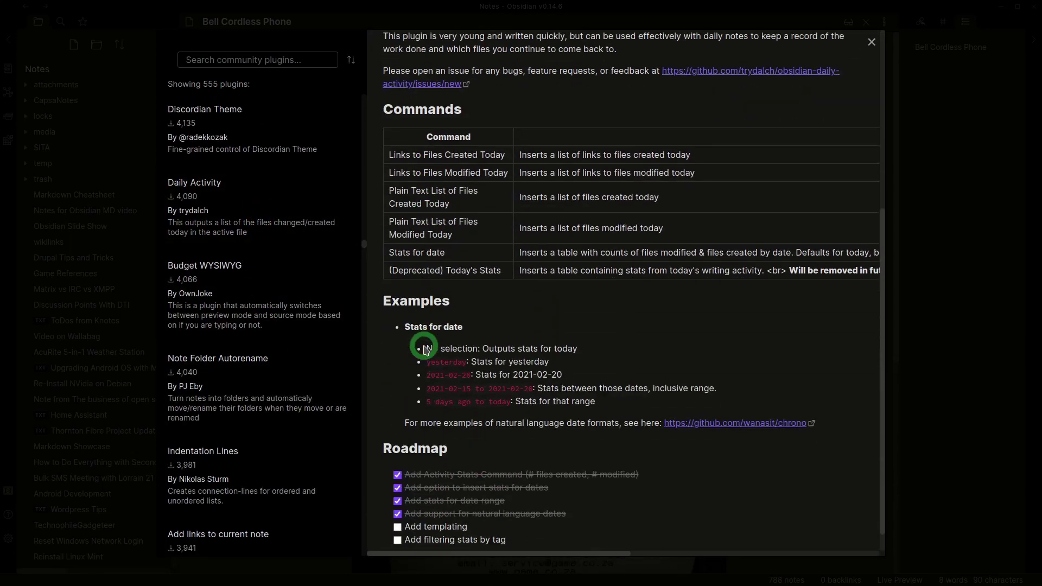
pyautogui.scroll(-1, 426, 350)
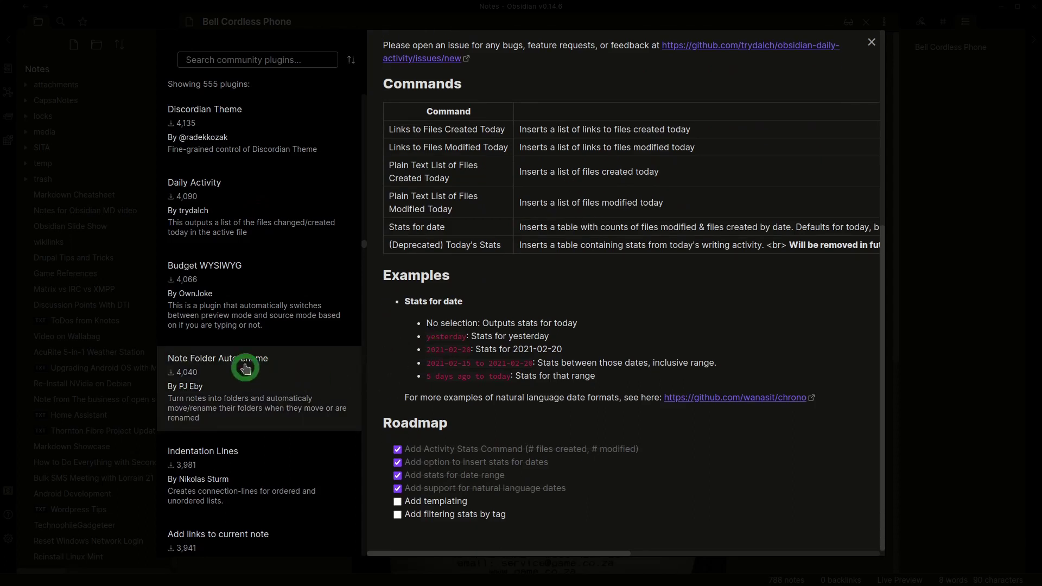
pyautogui.click(257, 311)
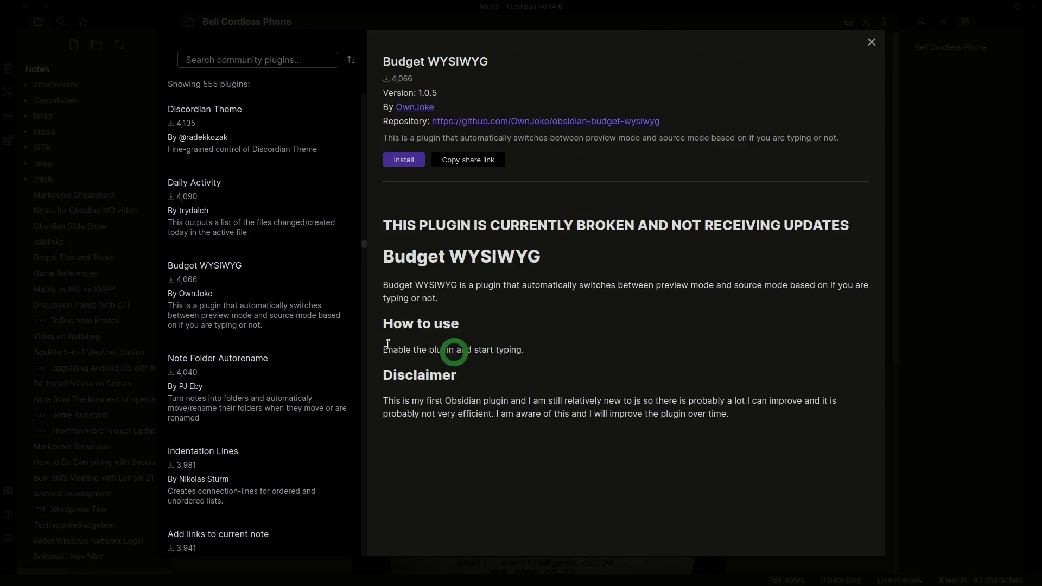
# - Find the Text Expander plugin further down the list and review its description and demo
pyautogui.scroll(-4, 272, 364)
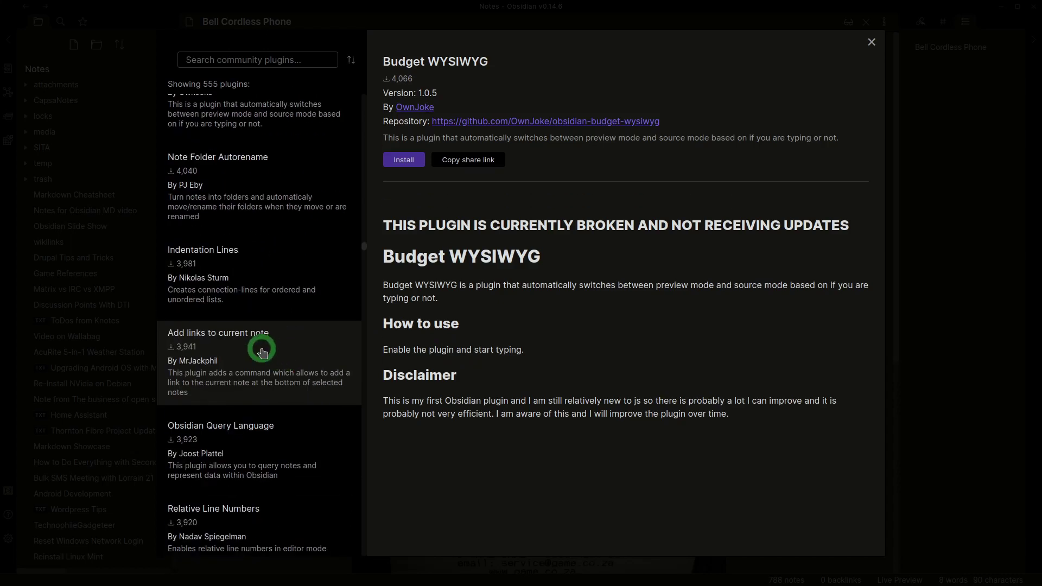
pyautogui.scroll(-2, 262, 351)
pyautogui.scroll(-2, 262, 352)
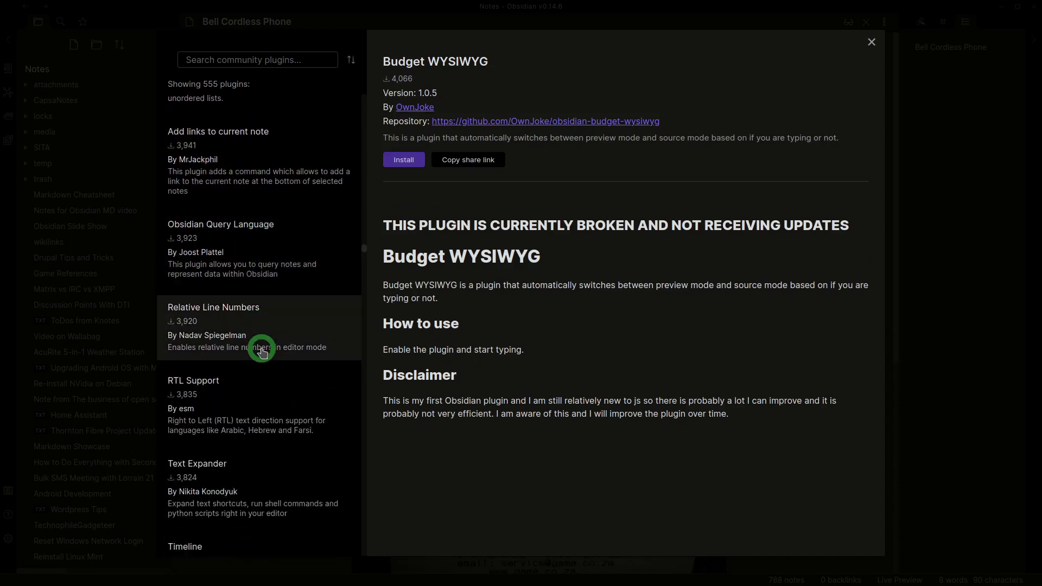
pyautogui.scroll(-2, 262, 351)
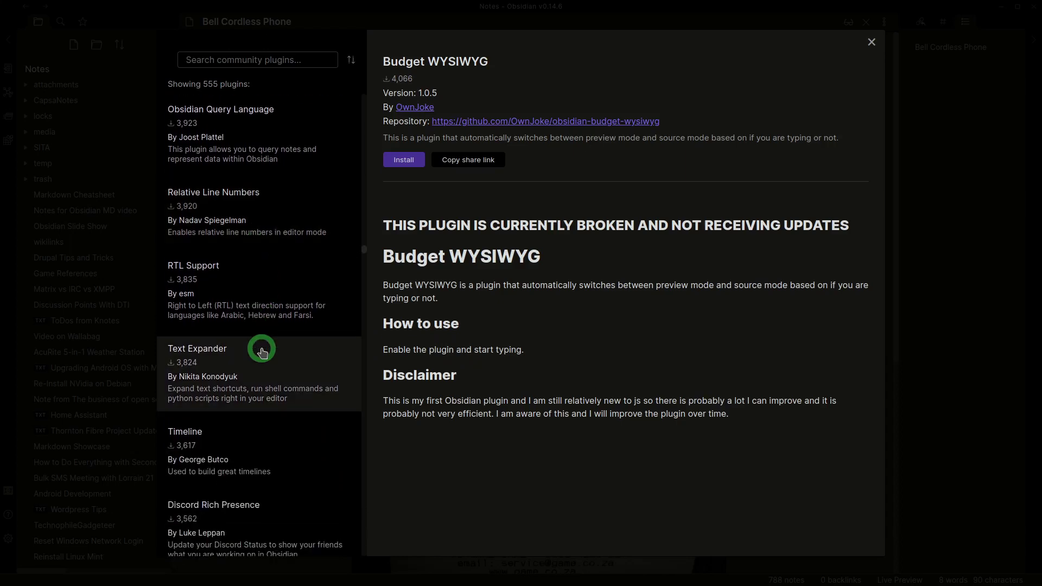
pyautogui.scroll(-4, 262, 351)
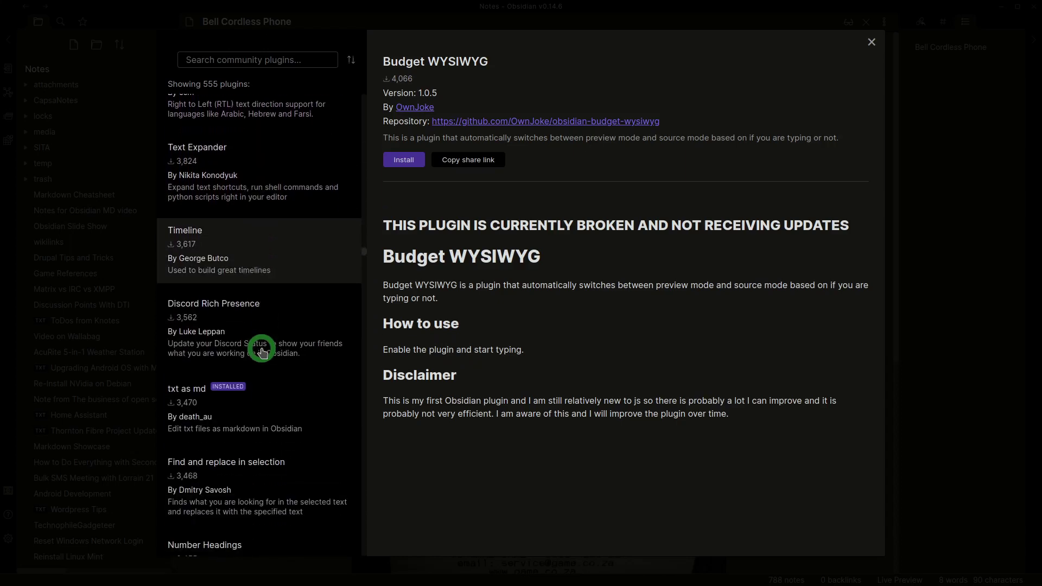
pyautogui.click(271, 185)
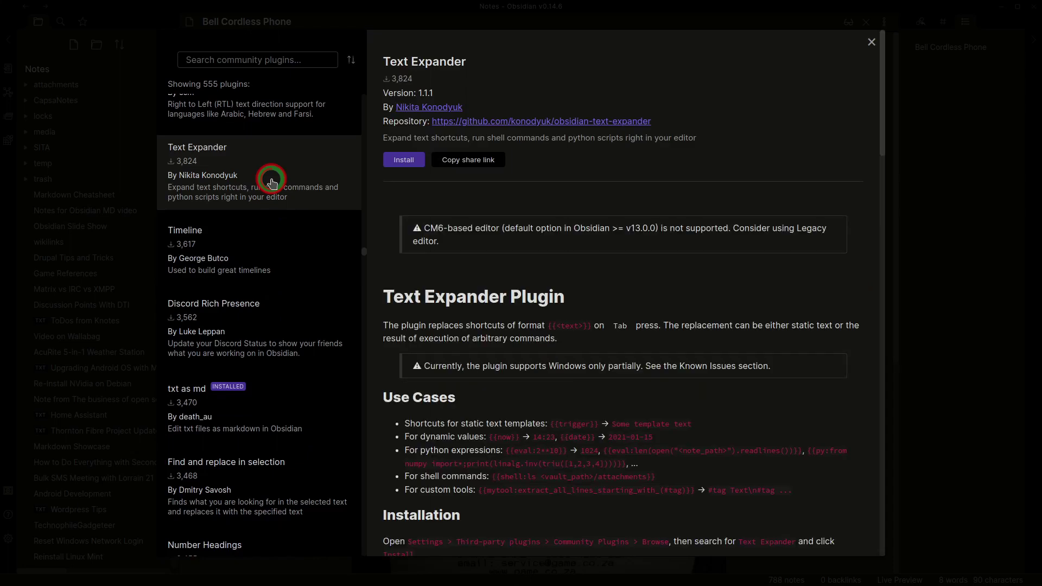
pyautogui.scroll(-1, 377, 294)
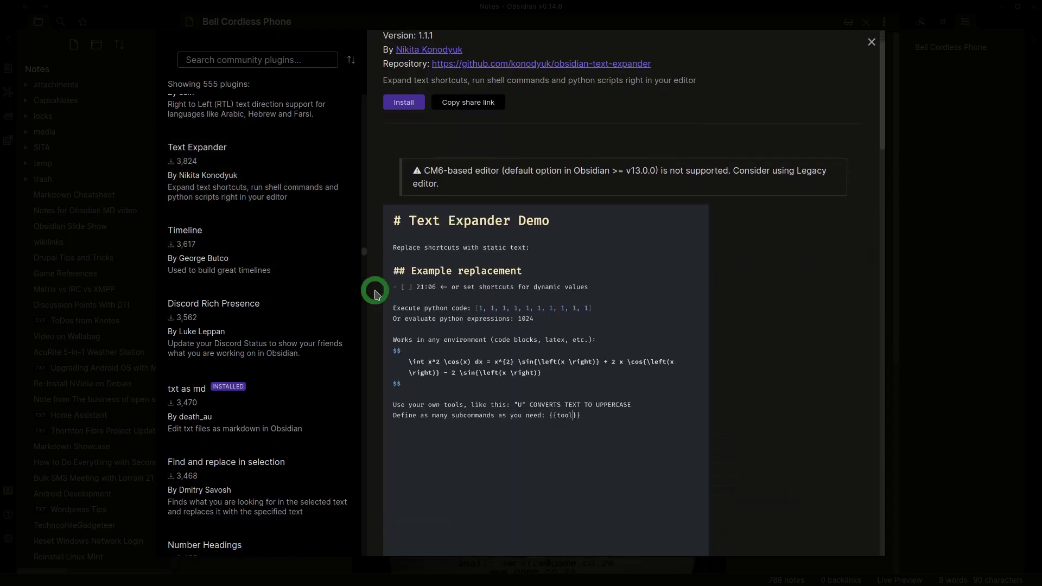
# - Review the Timeline plugin's instructions for its timeline tags, and open the description of Discord Rich Presence
pyautogui.click(229, 275)
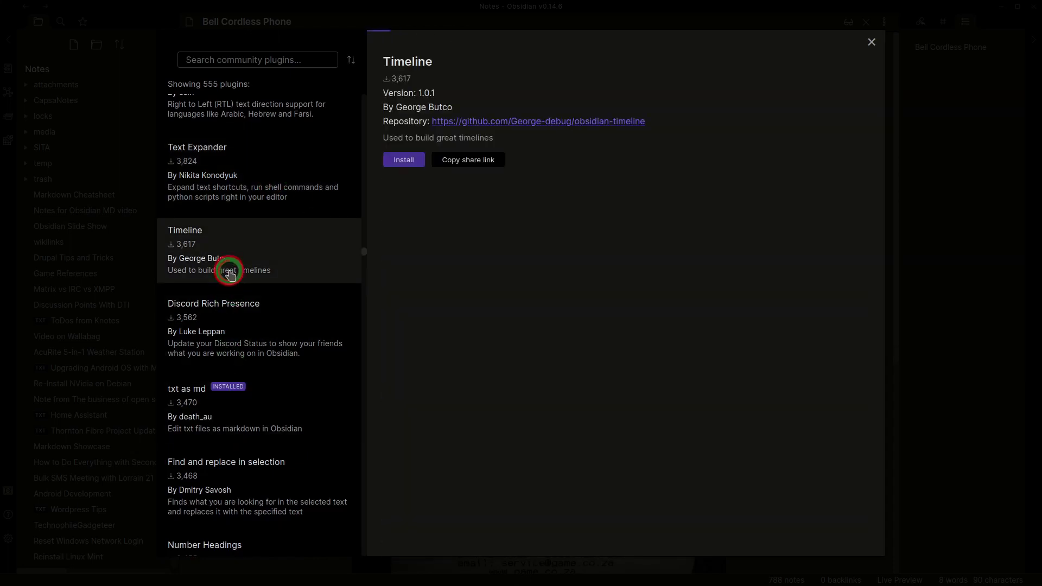
pyautogui.scroll(-5, 423, 370)
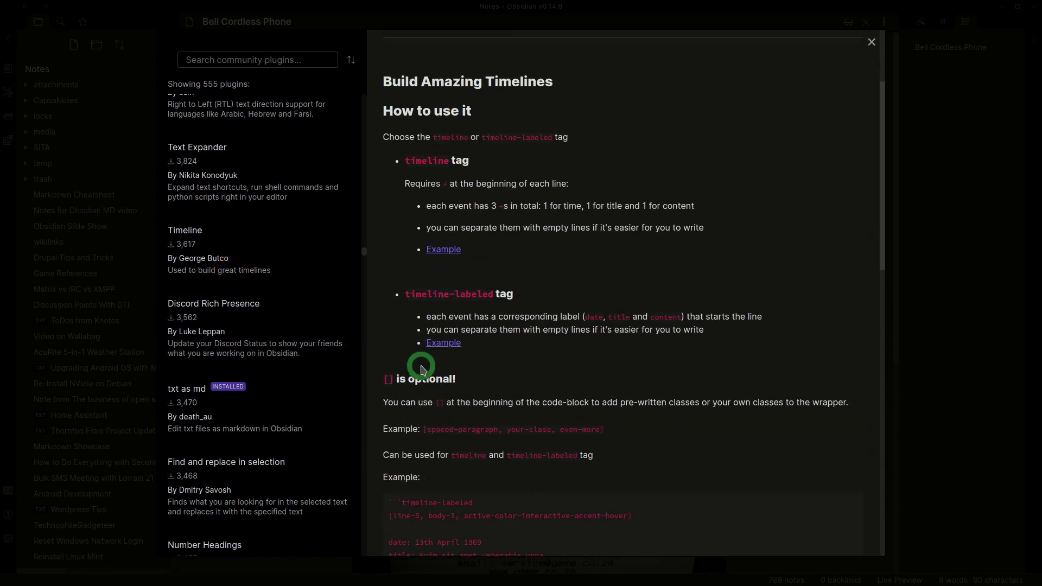
pyautogui.scroll(-2, 272, 353)
pyautogui.scroll(-2, 245, 362)
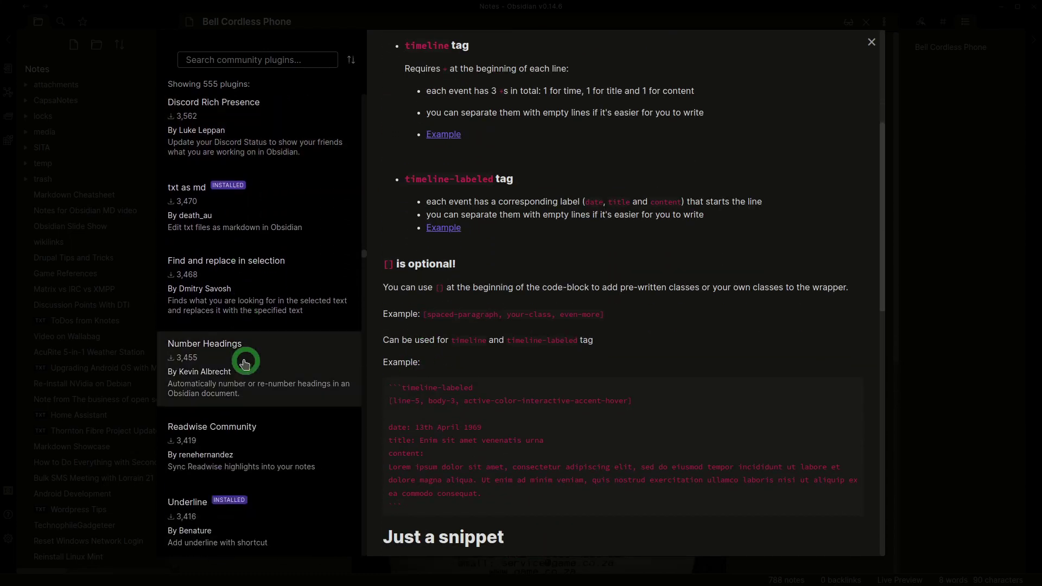
pyautogui.click(247, 140)
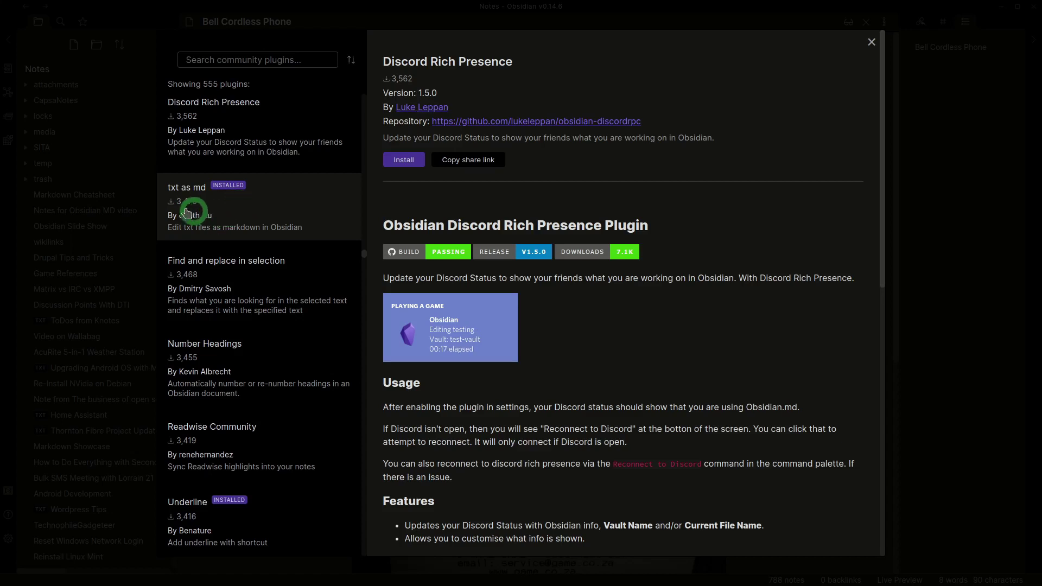
# - Open the txt as md plugin's details and read through its installation, security and development notes
pyautogui.click(241, 224)
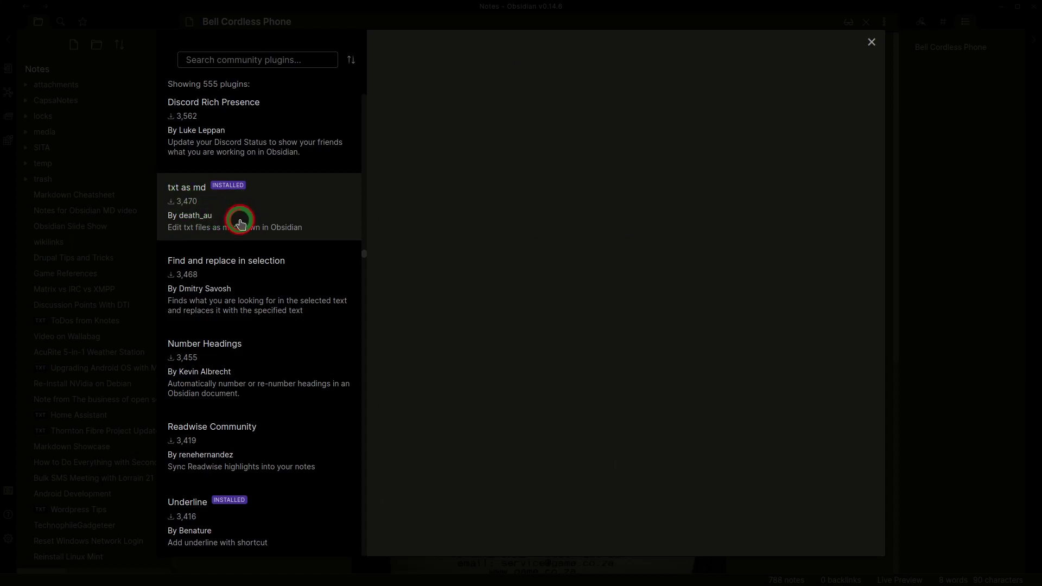
pyautogui.scroll(-3, 455, 337)
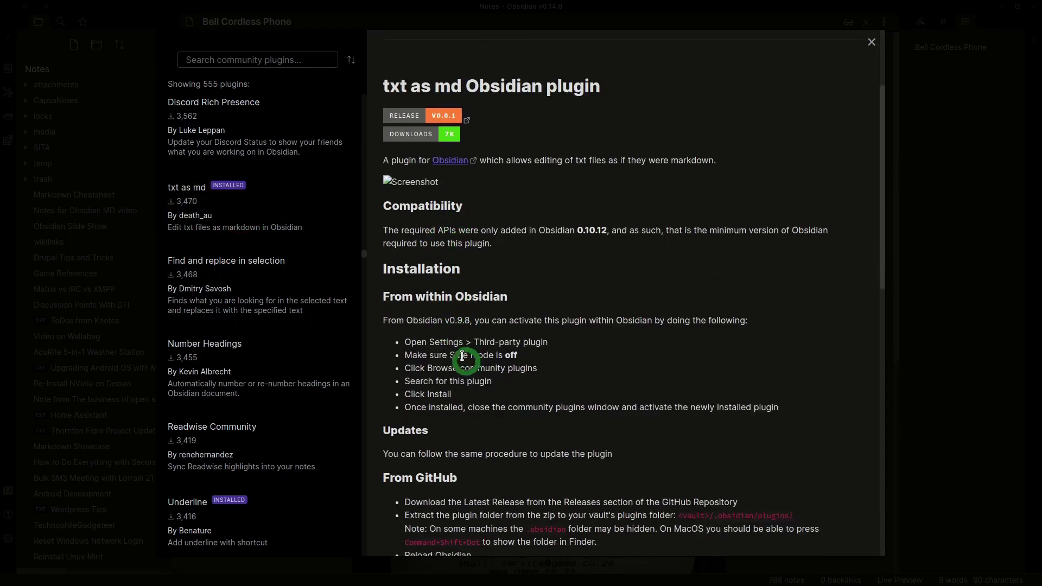
pyautogui.scroll(-5, 466, 374)
pyautogui.scroll(-8, 467, 379)
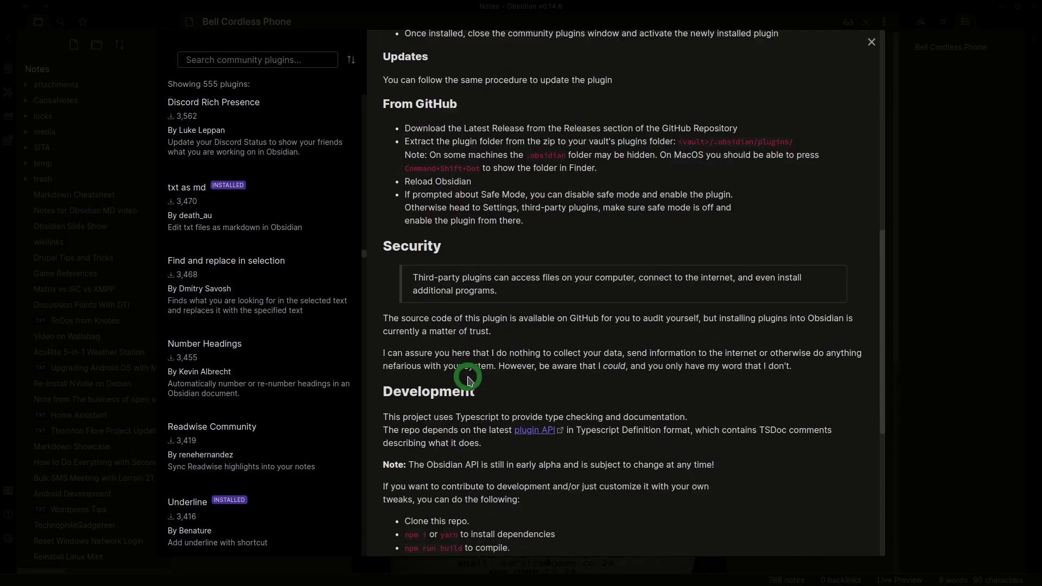
pyautogui.scroll(8, 468, 376)
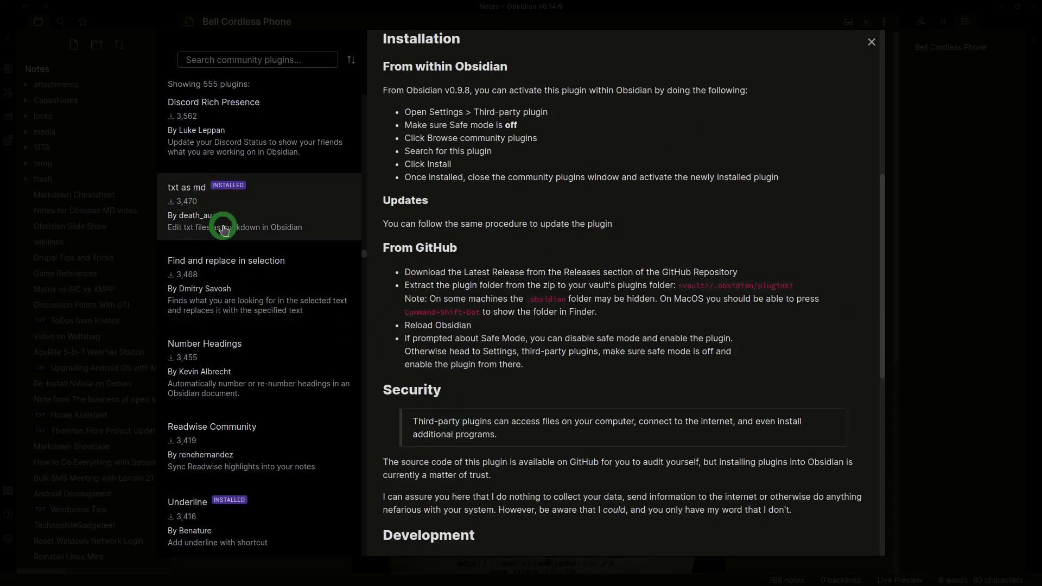
# - View the details of the Find and replace in selection plugin and read the Readwise Community plugin's description
pyautogui.click(282, 300)
pyautogui.scroll(-5, 286, 326)
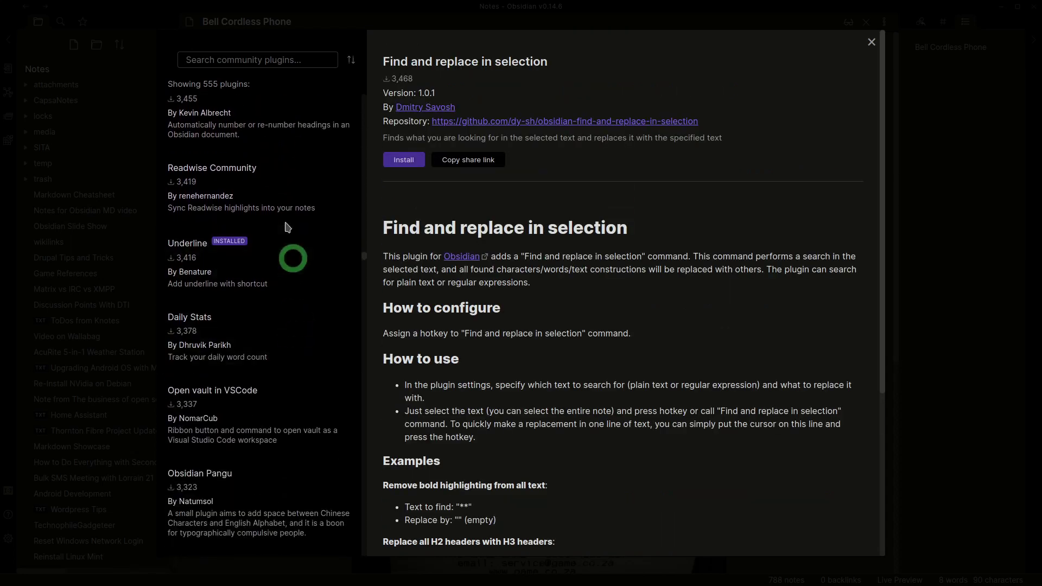
pyautogui.click(278, 195)
pyautogui.scroll(-4, 442, 358)
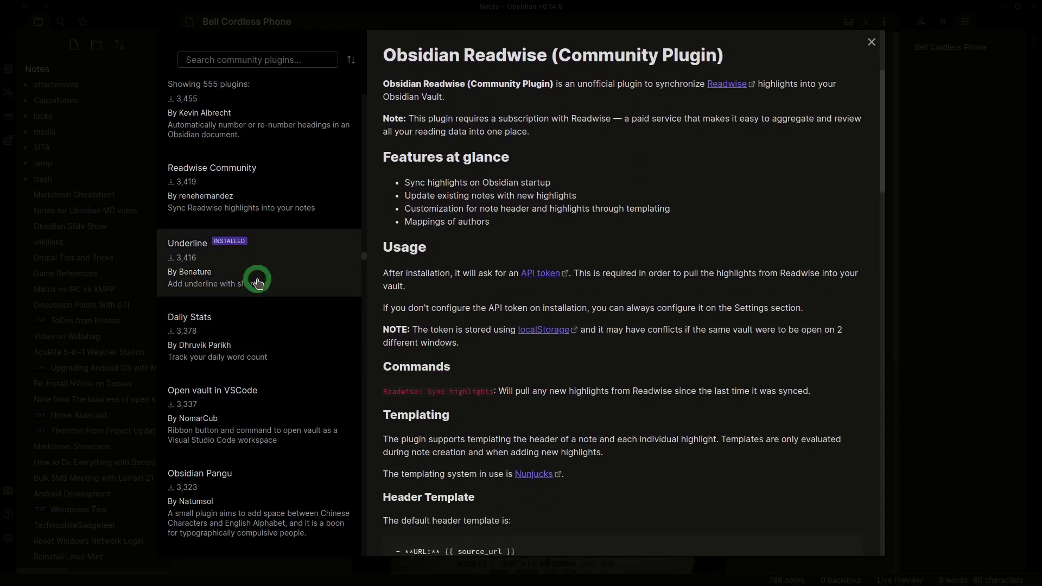
# - Review the Underline plugin's shortcuts and demo, and view the details of the Daily Stats plugin
pyautogui.click(234, 283)
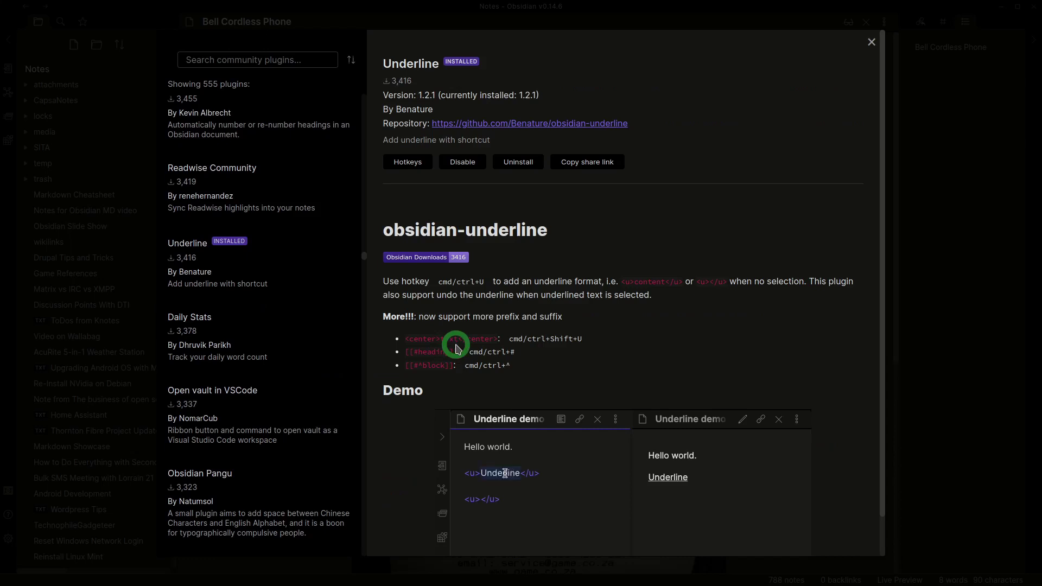
pyautogui.scroll(-1, 459, 347)
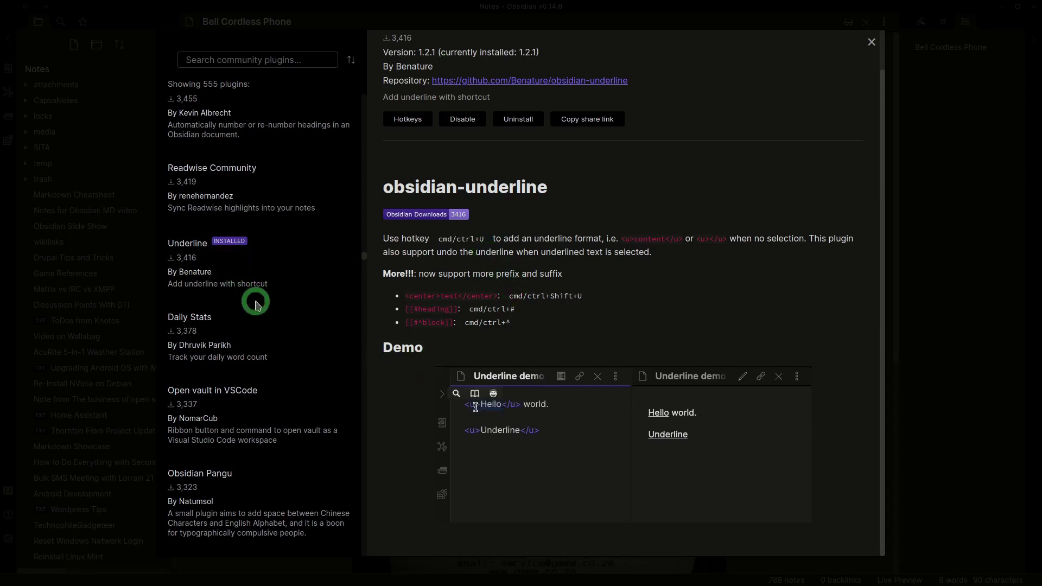
pyautogui.scroll(-1, 255, 302)
pyautogui.scroll(-2, 255, 302)
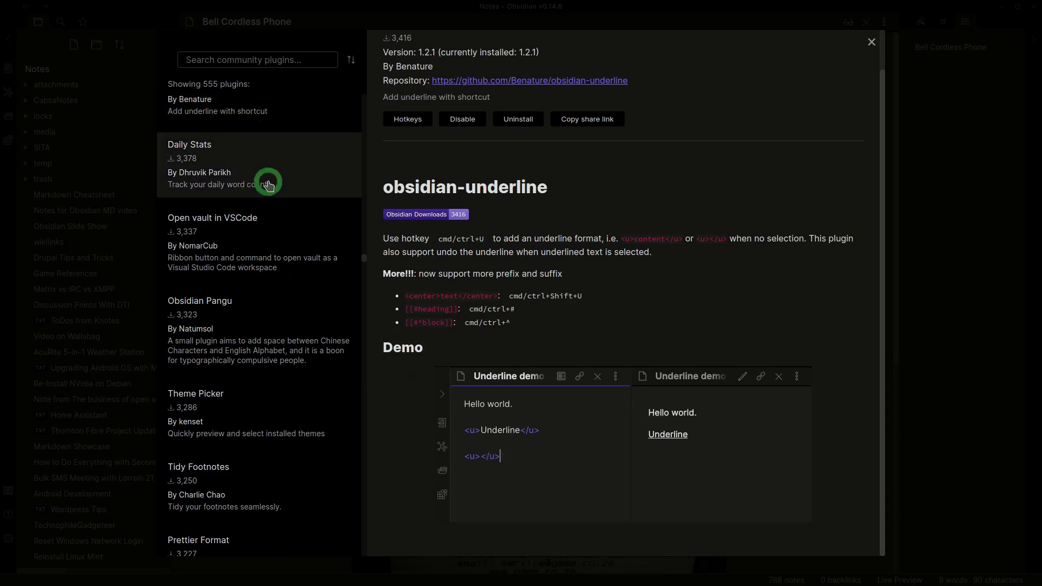
pyautogui.click(268, 184)
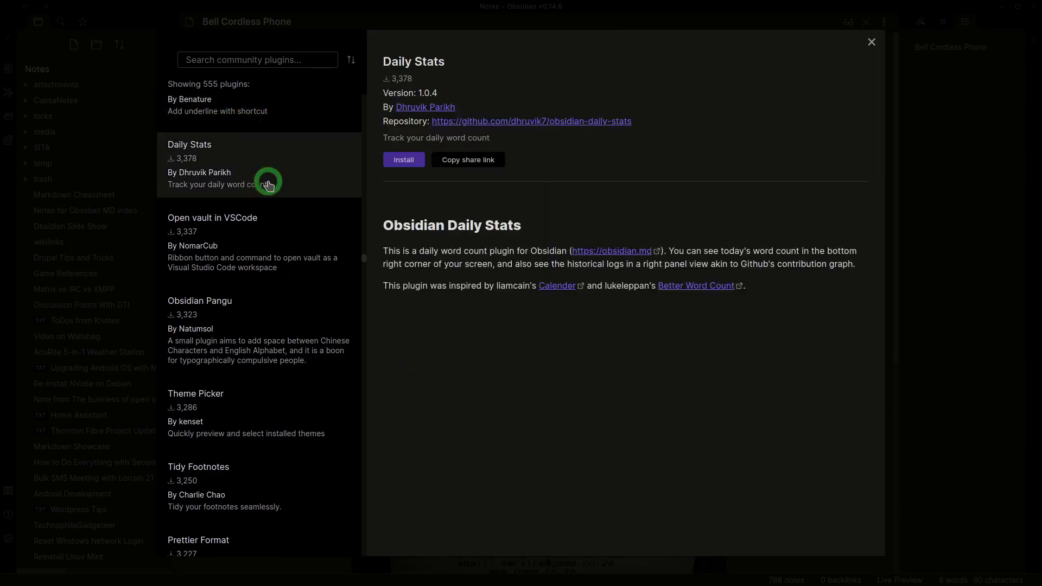
# - View the details of the Open vault in VSCode and Obsidian Pangu plugins
pyautogui.scroll(-2, 268, 184)
pyautogui.click(239, 175)
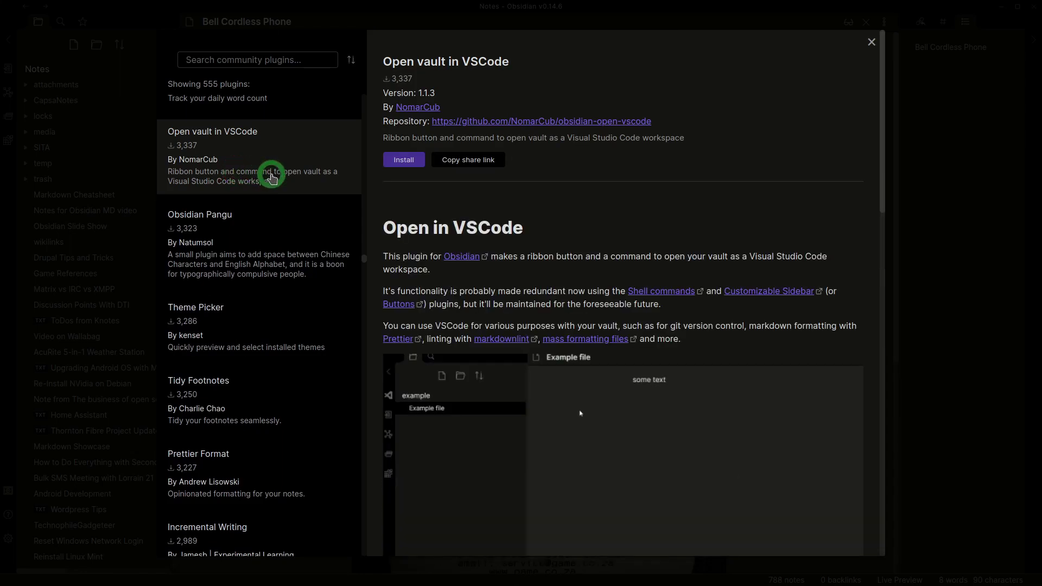
pyautogui.scroll(-1, 272, 176)
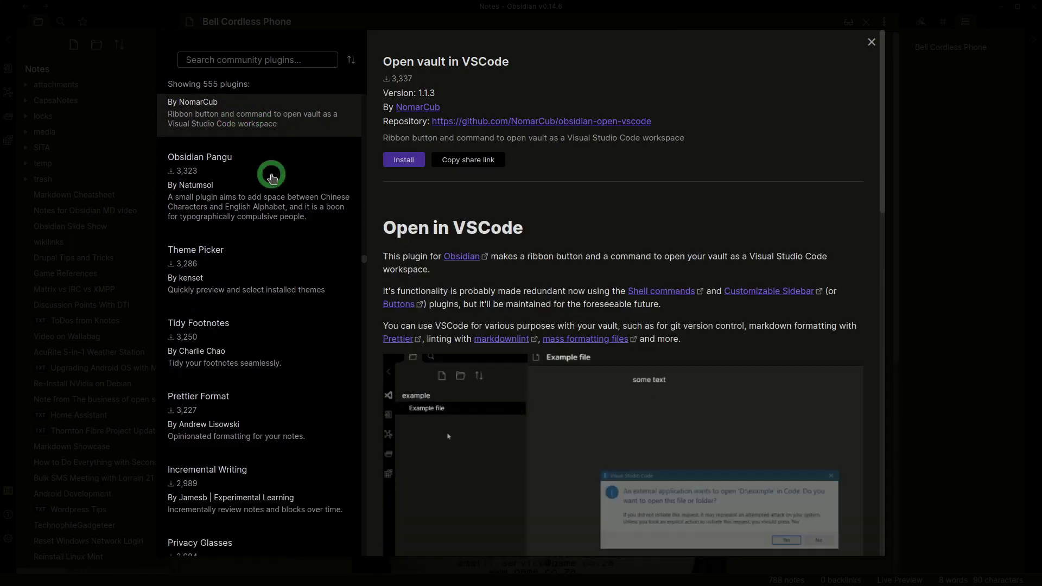
pyautogui.scroll(-1, 272, 177)
pyautogui.click(268, 142)
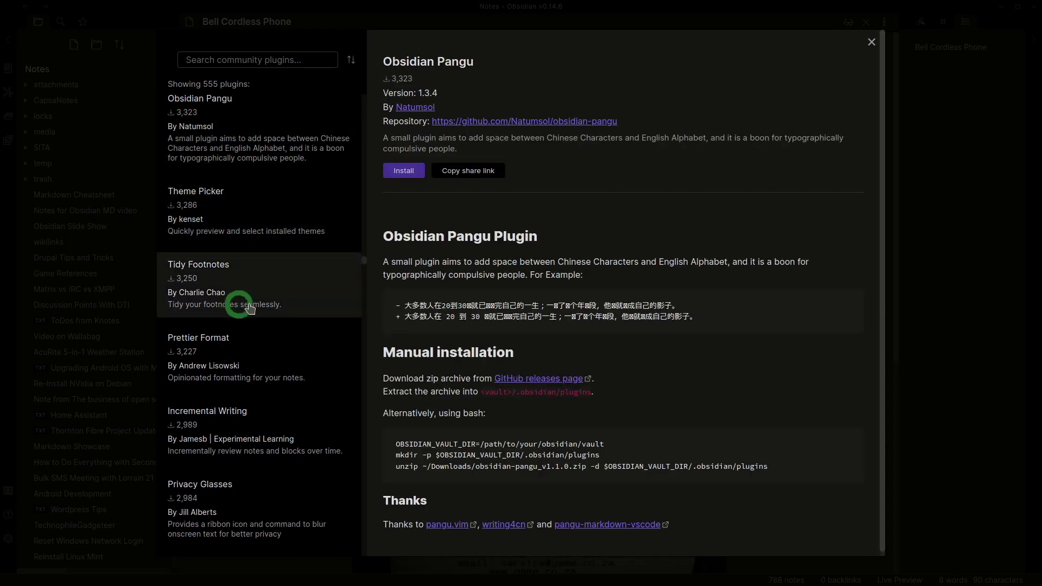
# - View the details of the Theme Picker and Prettier Format plugins
pyautogui.scroll(-3, 242, 301)
pyautogui.scroll(1, 261, 171)
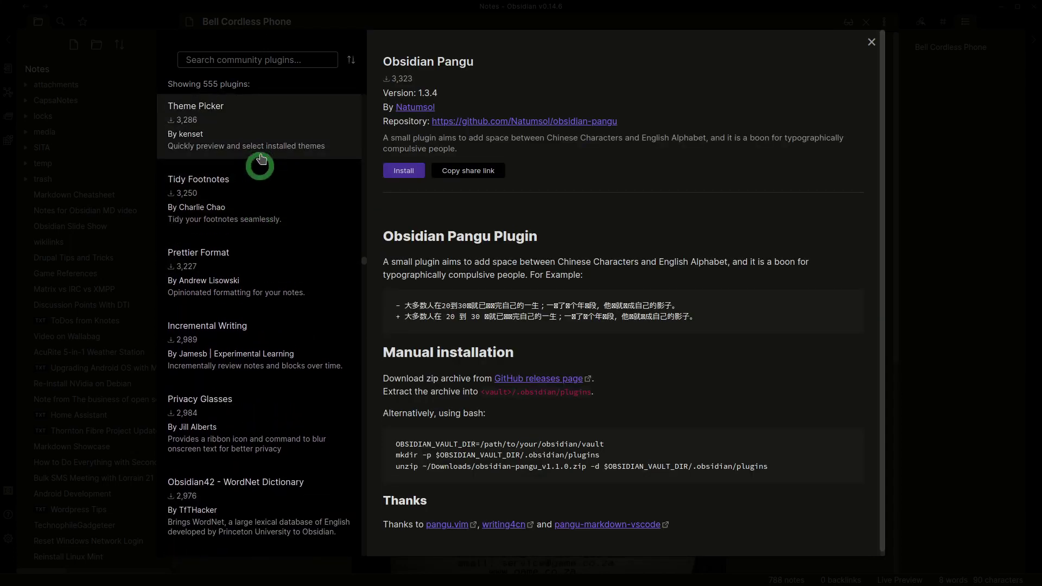
pyautogui.click(262, 139)
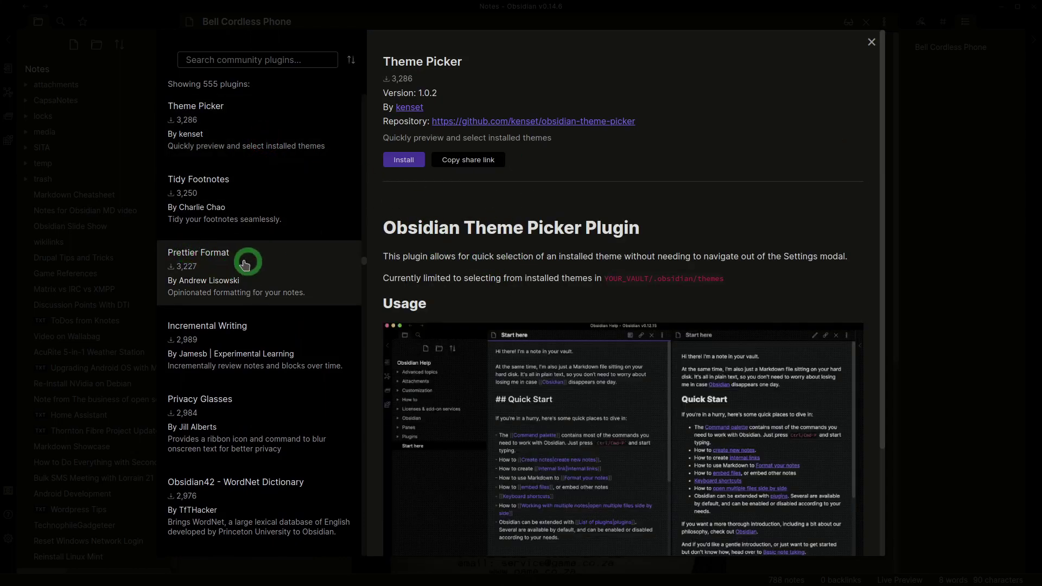
pyautogui.scroll(1, 266, 261)
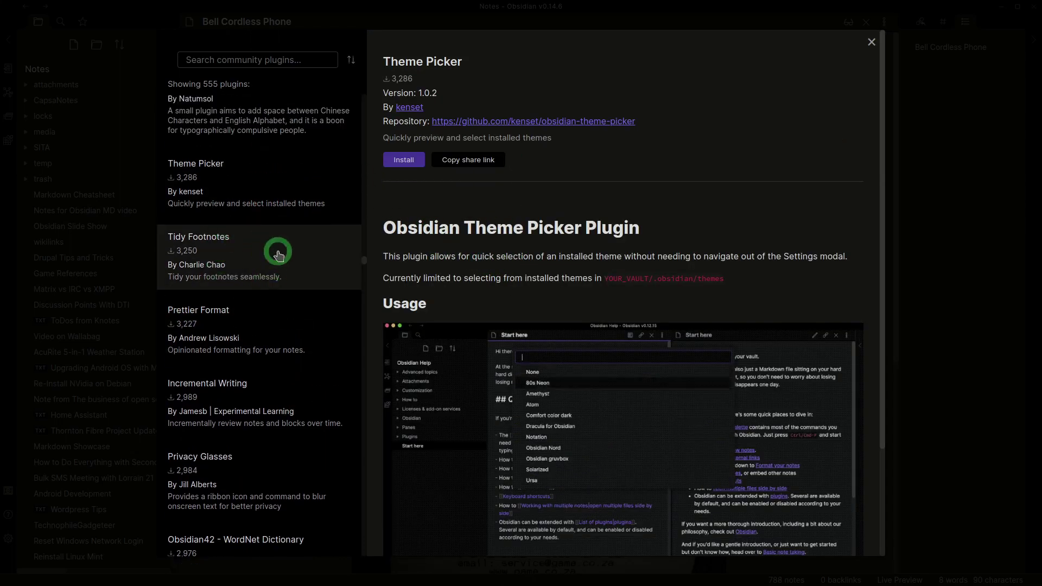
pyautogui.click(282, 335)
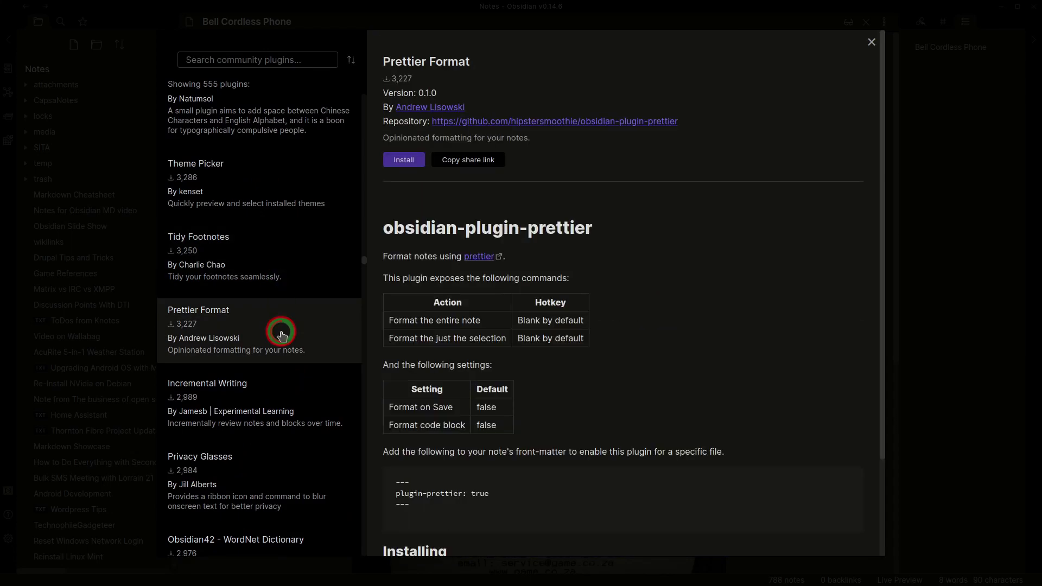
# - View the Incremental Writing plugin's details and read the Privacy Glasses plugin's description and author's note
pyautogui.scroll(-4, 282, 335)
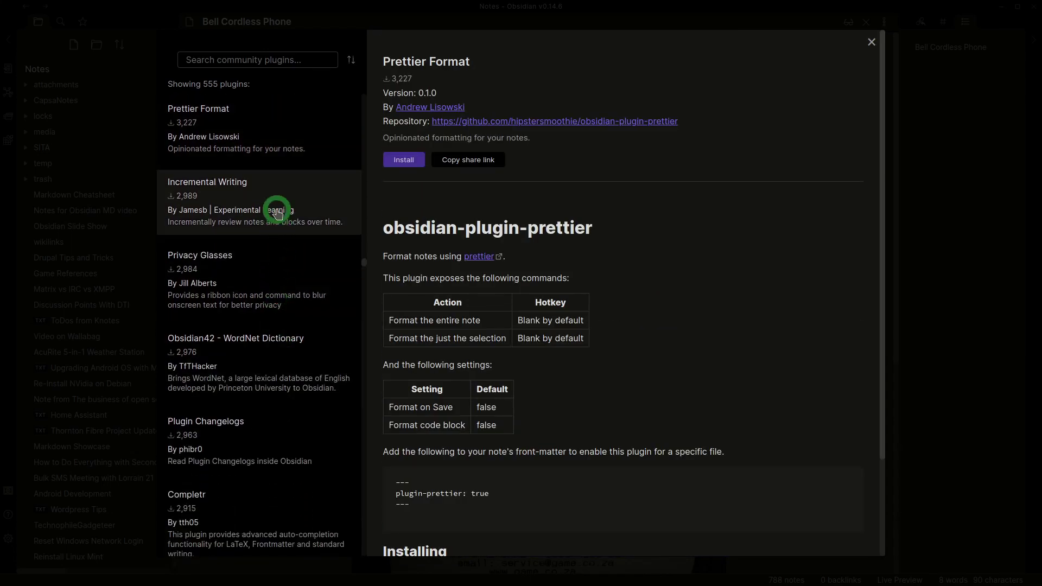
pyautogui.click(277, 212)
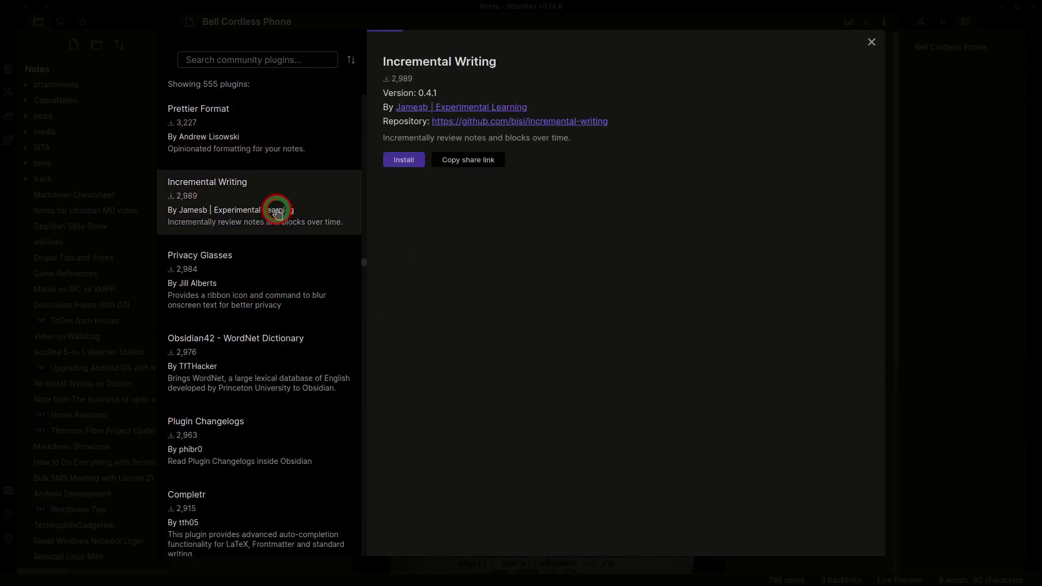
pyautogui.click(279, 273)
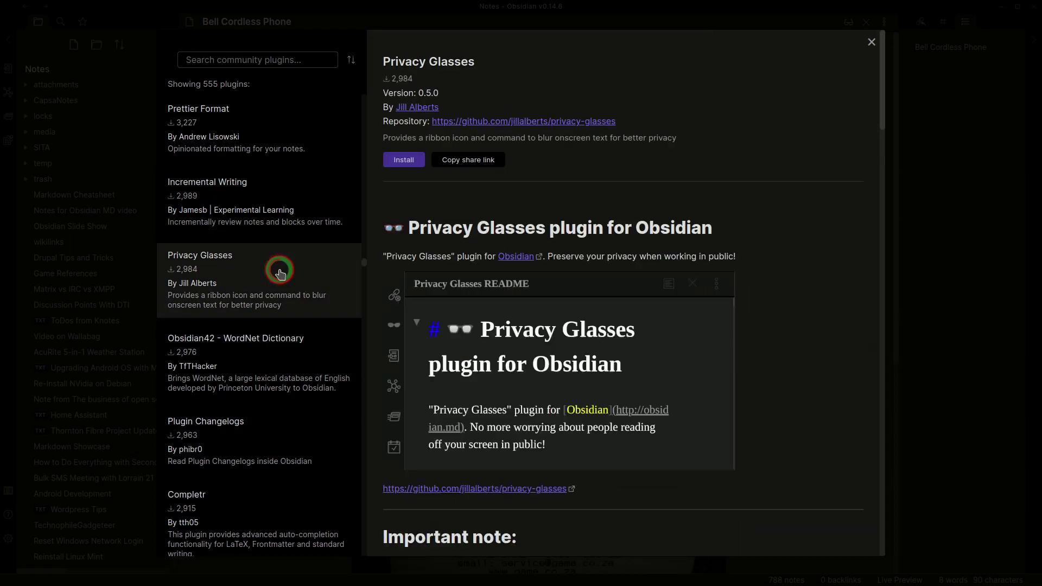
pyautogui.scroll(-5, 413, 315)
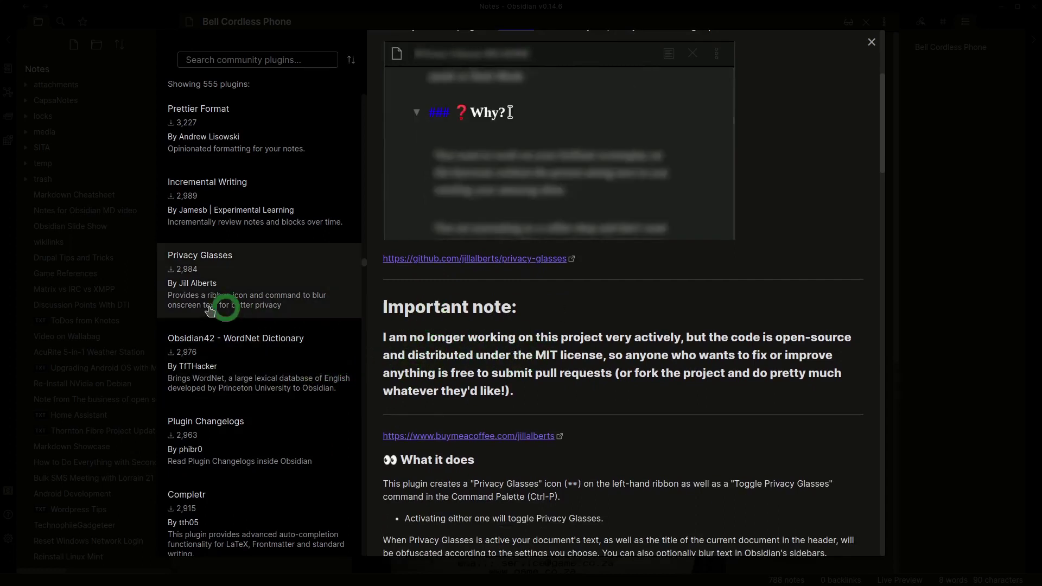
# - Open the Plugin Changelogs plugin's details and read its requirements and installation instructions
pyautogui.scroll(-3, 263, 361)
pyautogui.scroll(-4, 261, 363)
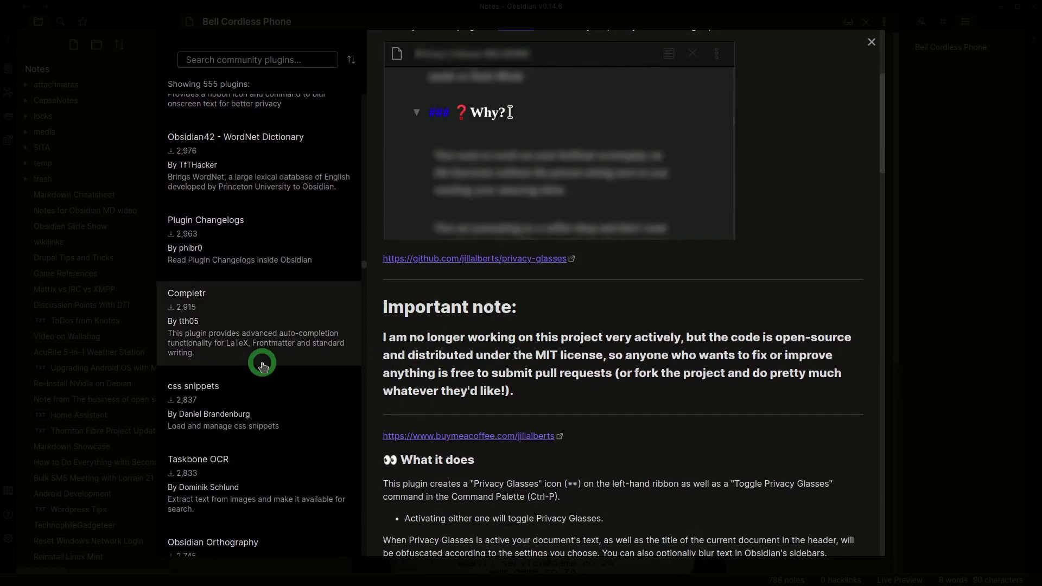
pyautogui.click(244, 163)
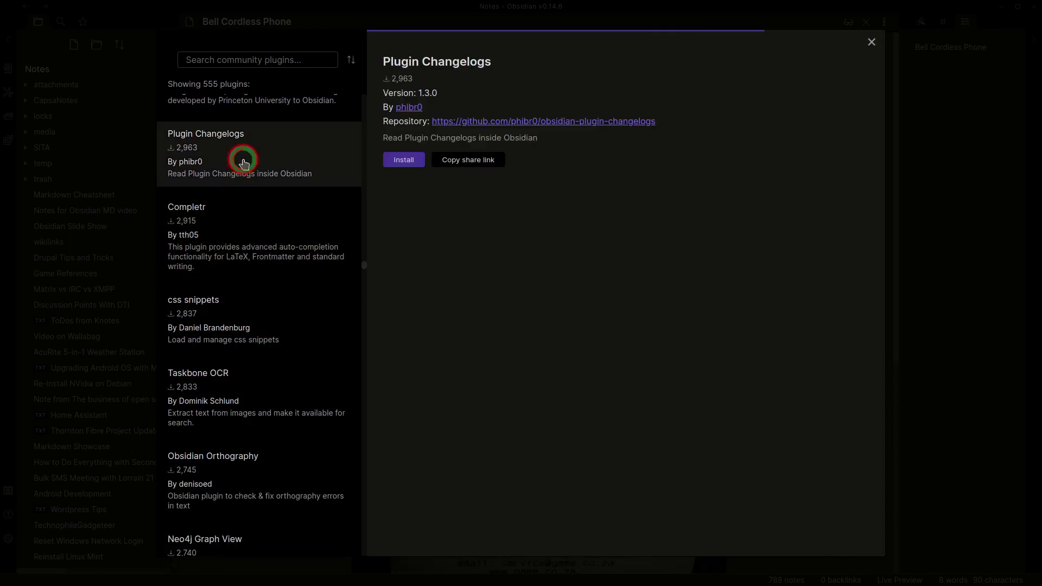
pyautogui.scroll(-2, 423, 319)
pyautogui.click(279, 275)
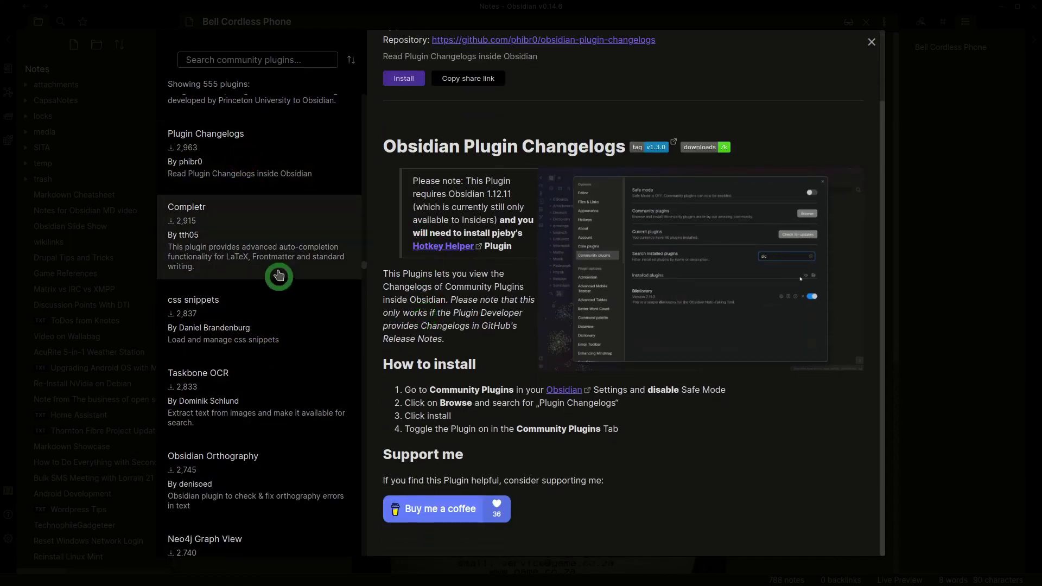
# - View the details of the css snippets plugin
pyautogui.scroll(-1, 279, 275)
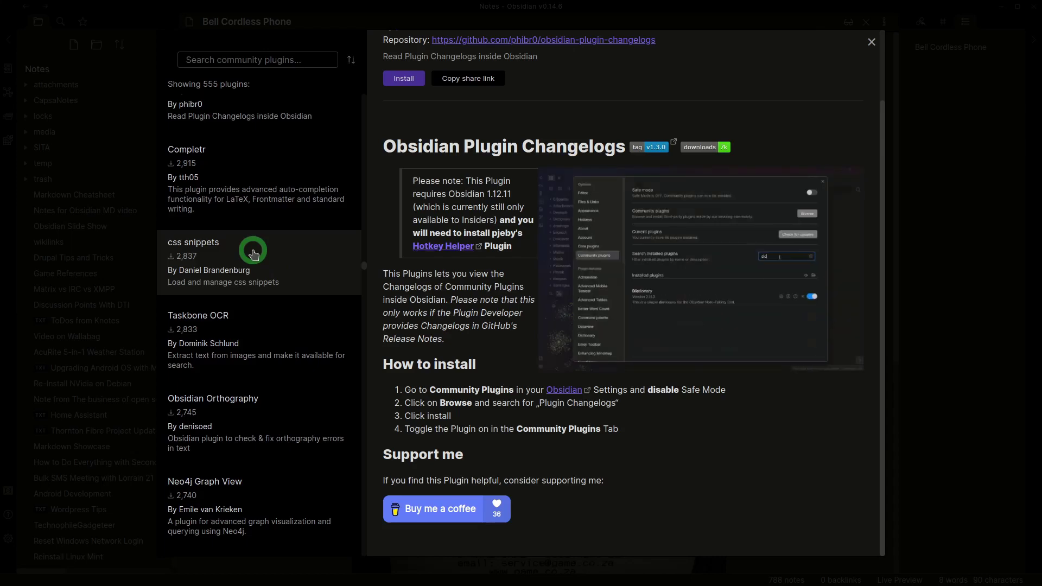
pyautogui.scroll(-1, 252, 247)
pyautogui.click(243, 215)
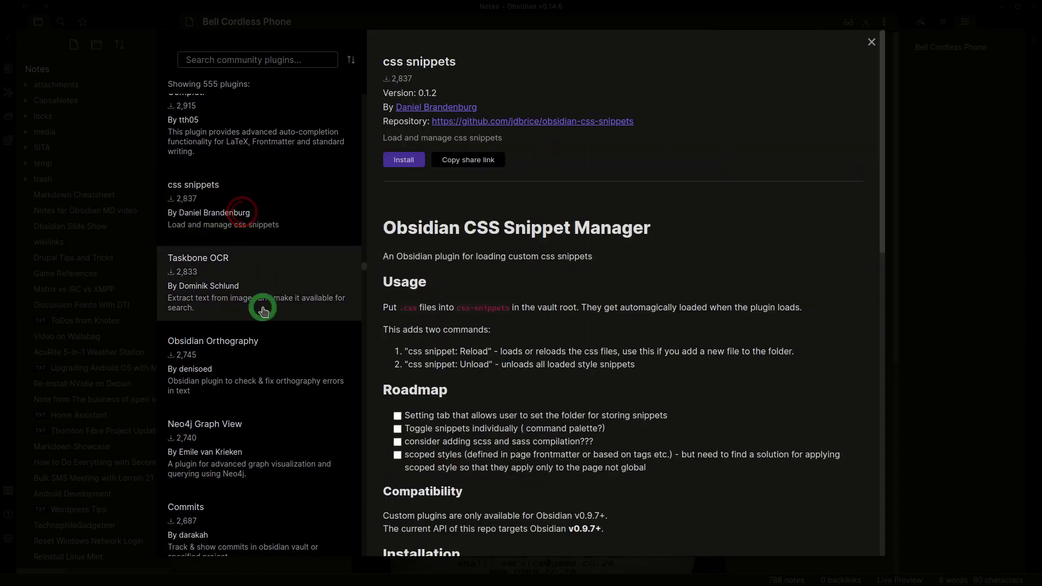
# - Open the Commits plugin's details and examine its example charts of vault changes
pyautogui.scroll(-2, 264, 310)
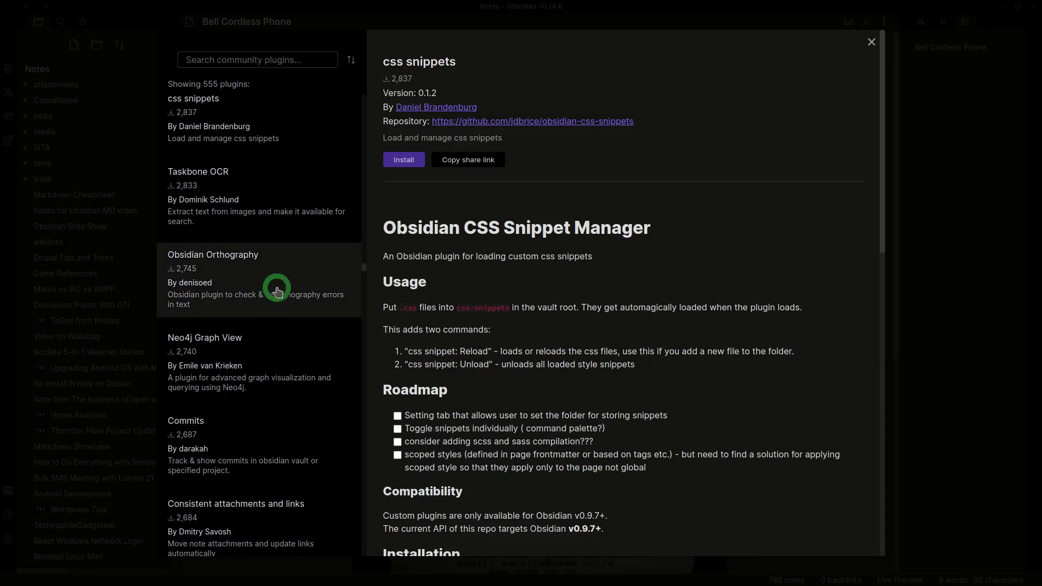
pyautogui.scroll(-4, 277, 290)
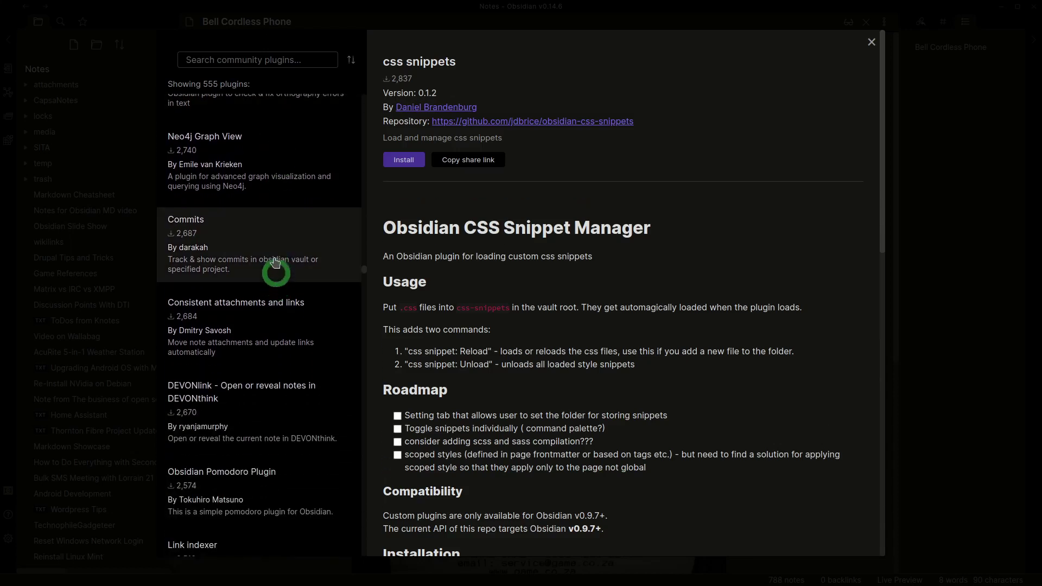
pyautogui.click(275, 263)
pyautogui.scroll(-1, 274, 261)
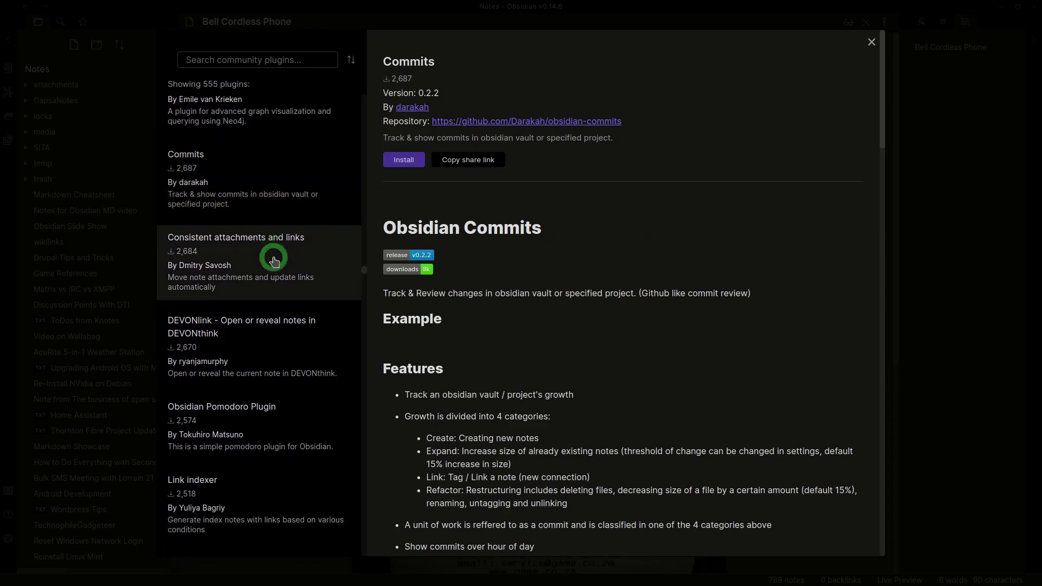
pyautogui.scroll(-1, 274, 261)
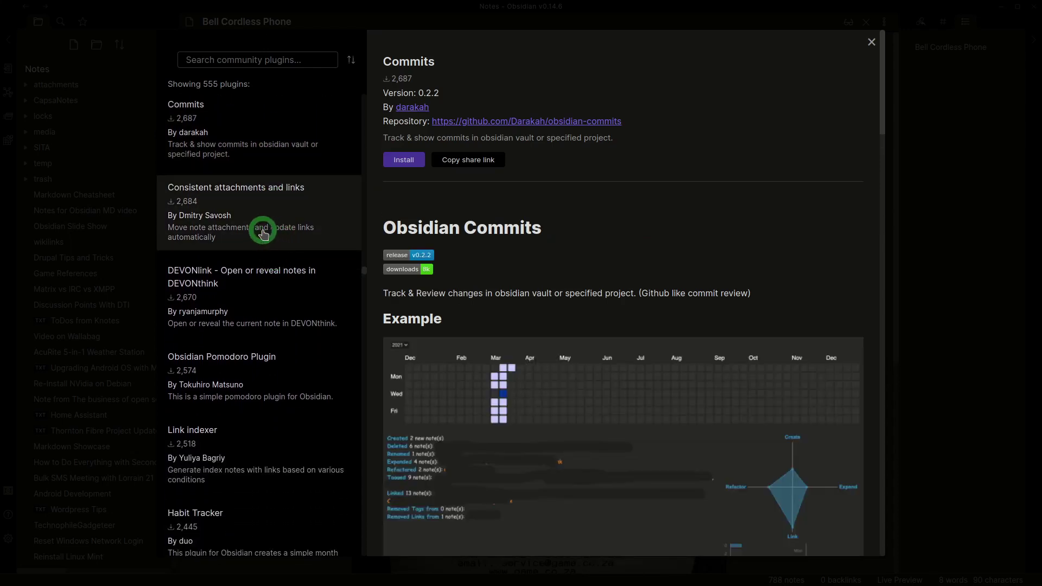
pyautogui.scroll(-3, 434, 296)
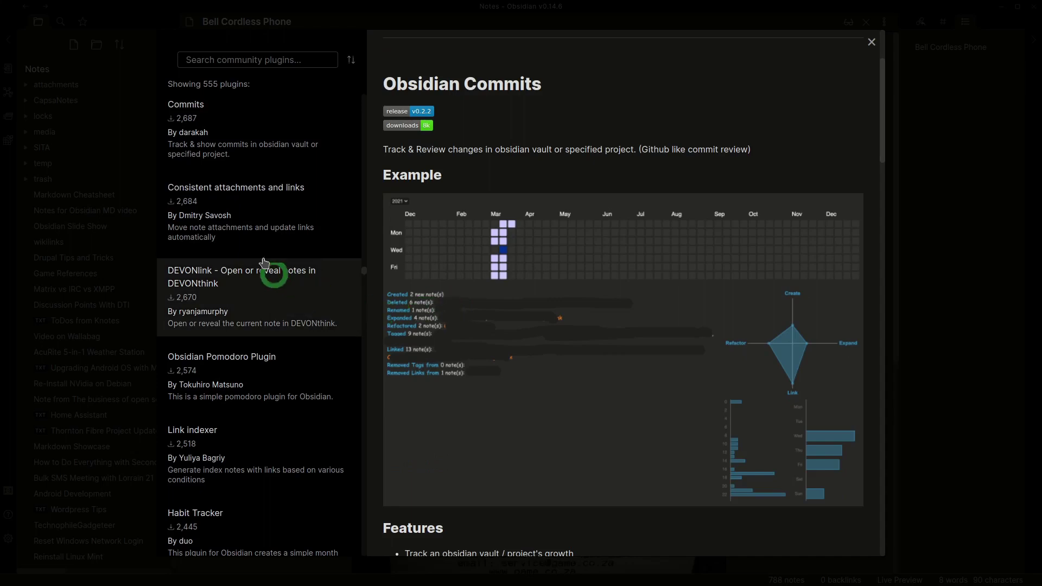
# - Find the Link indexer plugin further down the community list and open its details
pyautogui.scroll(-2, 261, 300)
pyautogui.scroll(-3, 260, 300)
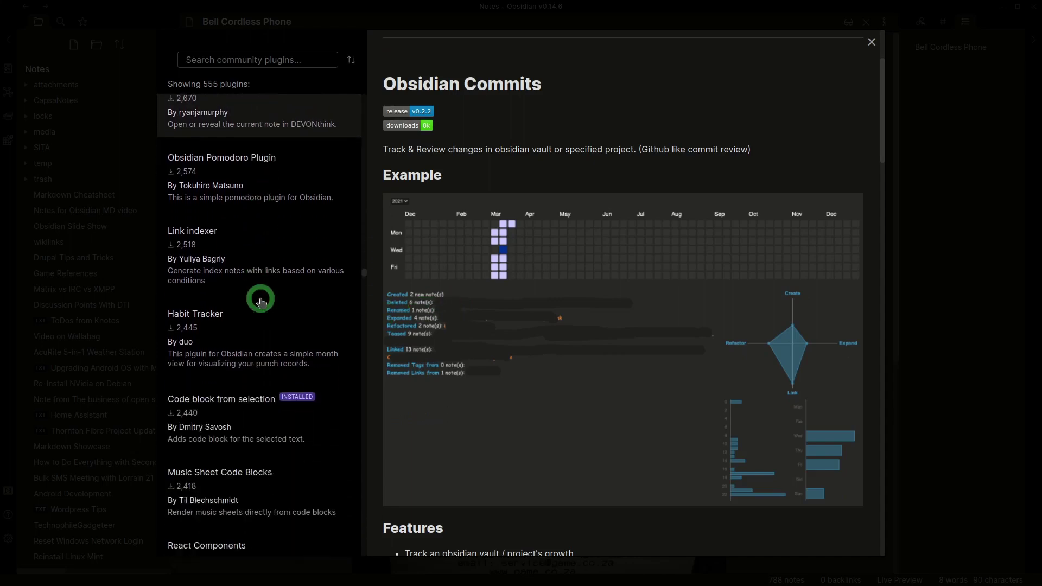
pyautogui.scroll(-2, 269, 295)
pyautogui.click(275, 168)
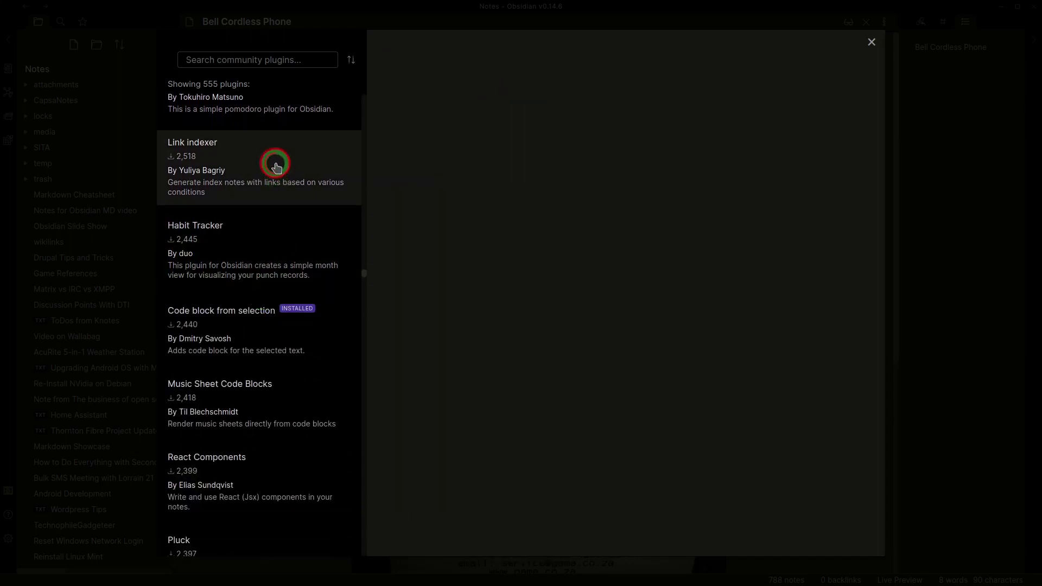
# - View the details of the Habit Tracker and Music Sheet Code Blocks plugins
pyautogui.click(270, 269)
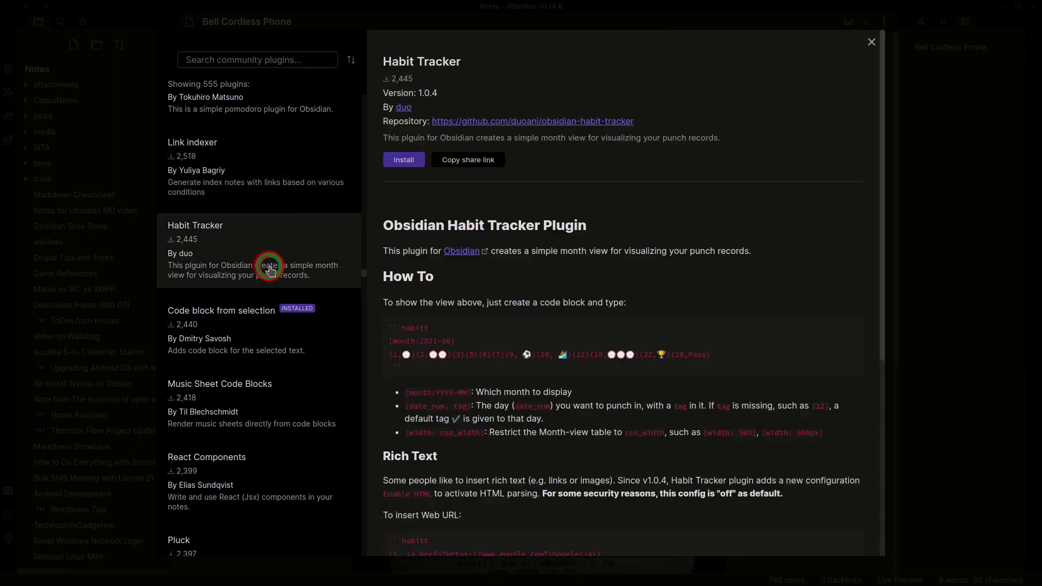
pyautogui.scroll(-5, 270, 261)
pyautogui.click(276, 205)
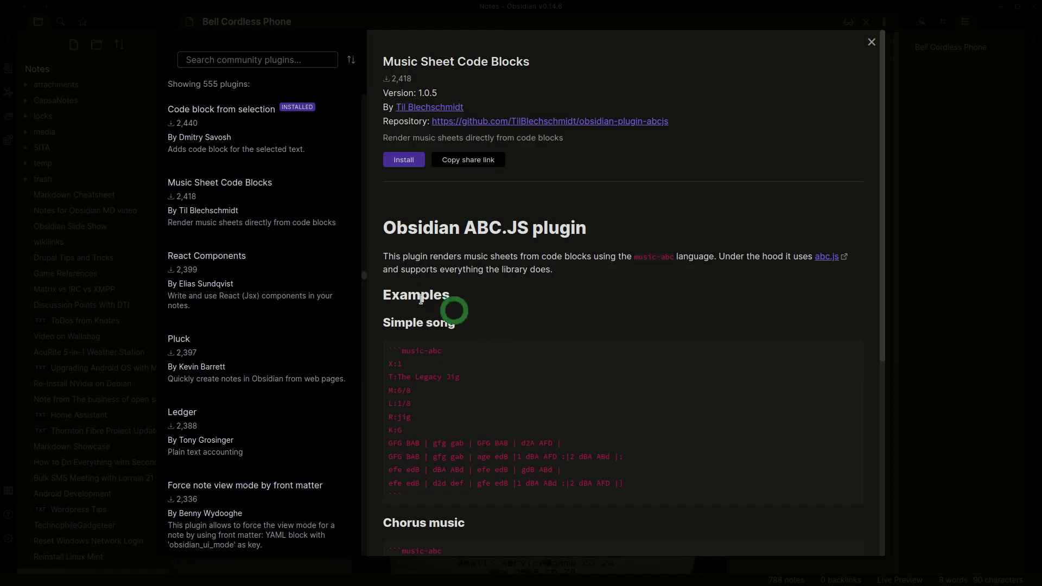
# - Look through the Music Sheet Code Blocks examples and open the Pluck plugin's details
pyautogui.scroll(-6, 402, 286)
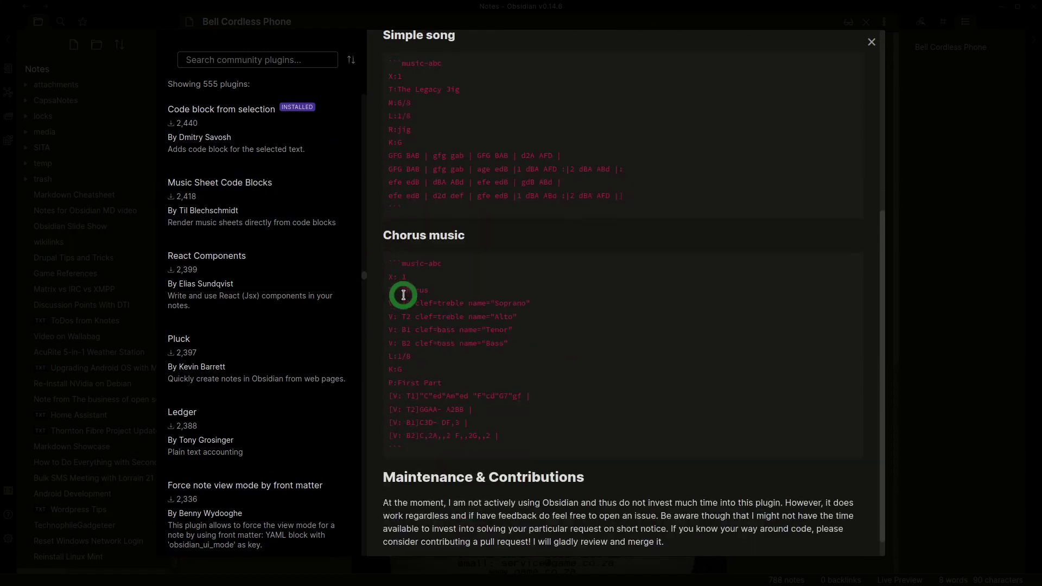
pyautogui.scroll(6, 404, 318)
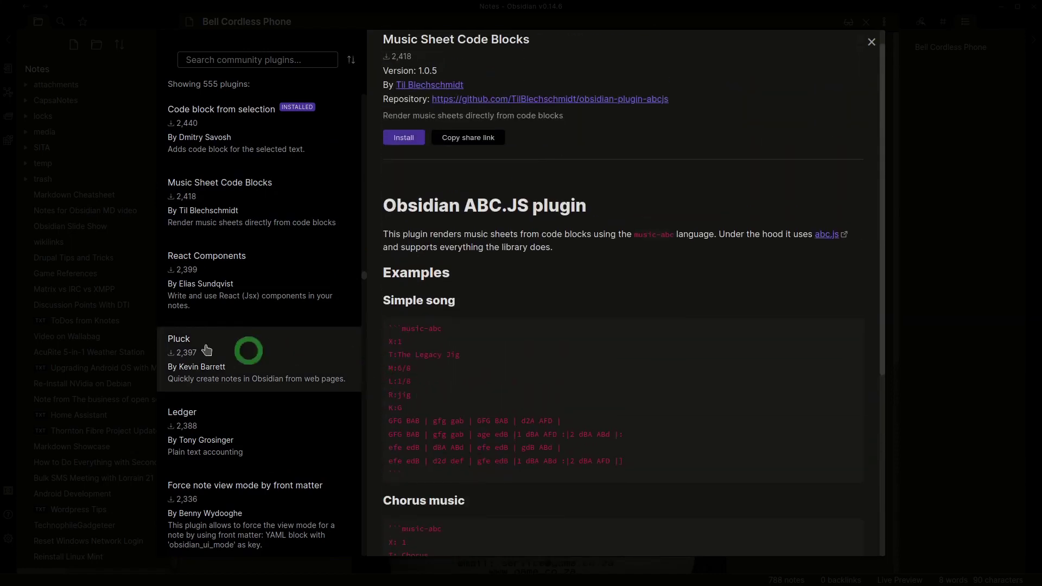
pyautogui.scroll(-2, 266, 298)
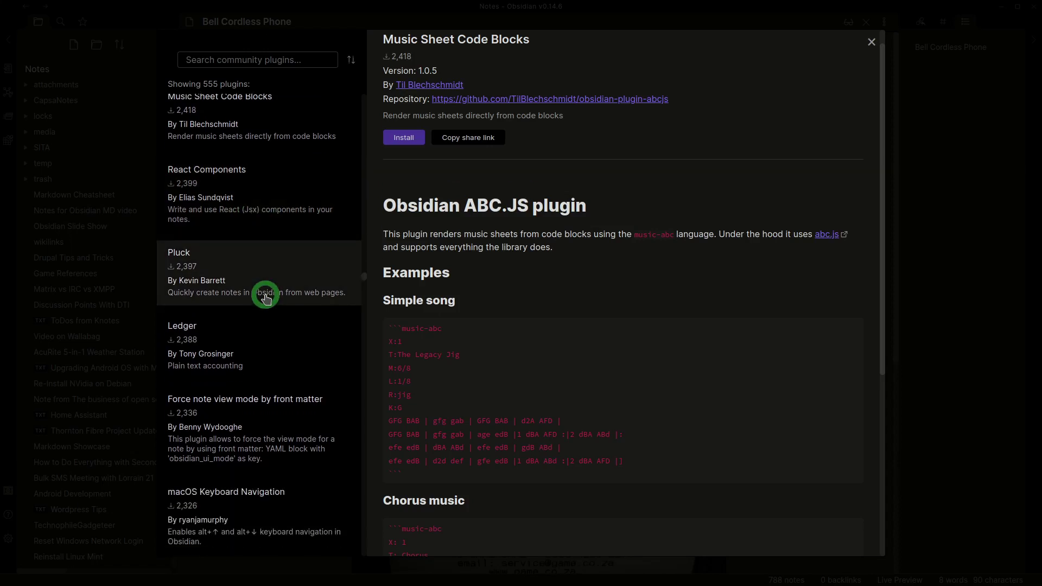
pyautogui.click(265, 297)
# - View the details of the Ledger and macOS Keyboard Navigation plugins, including the keyboard shortcuts demo
pyautogui.scroll(-3, 265, 293)
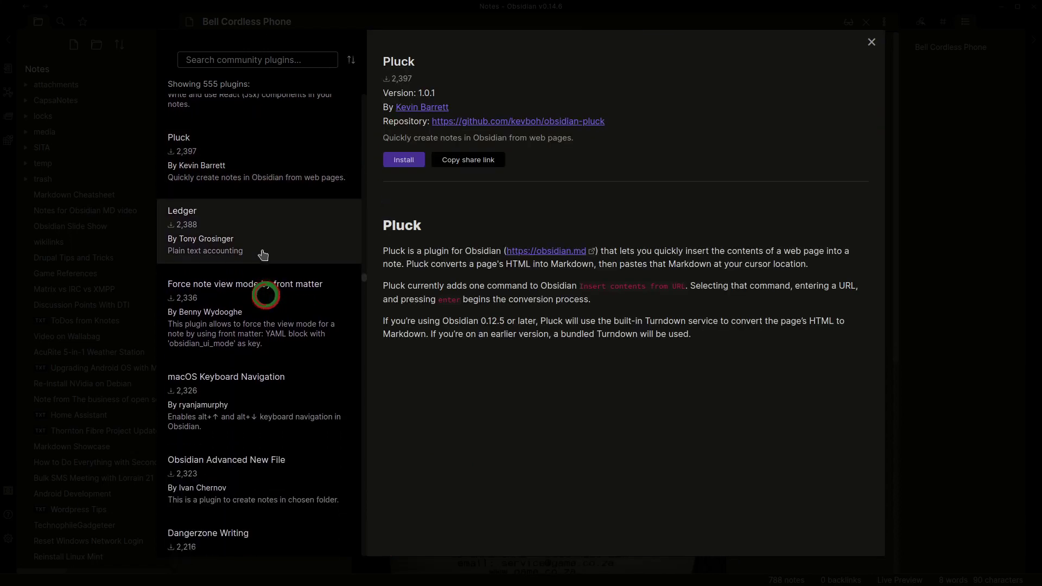
pyautogui.click(262, 241)
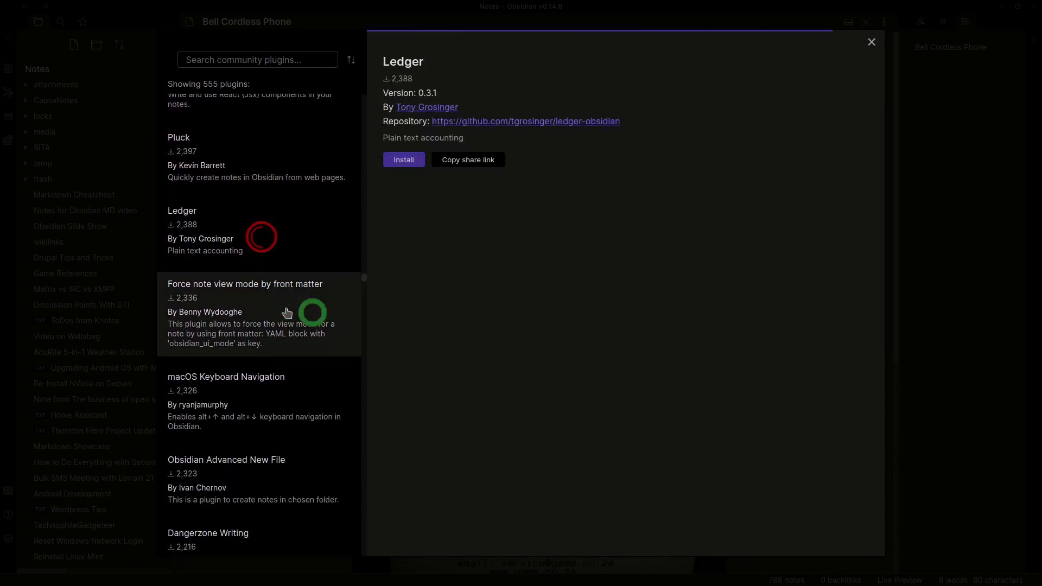
pyautogui.scroll(-2, 245, 363)
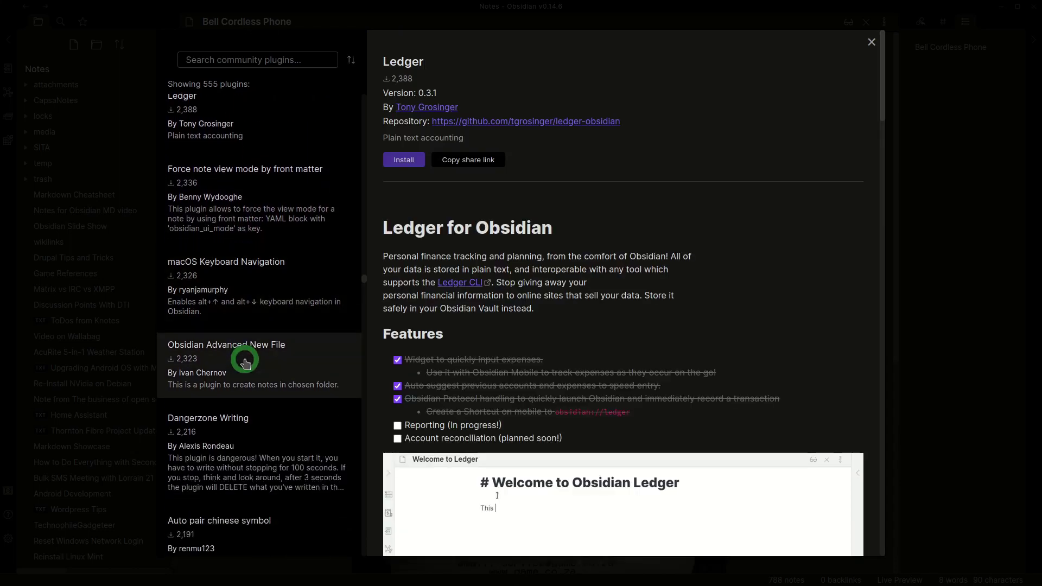
pyautogui.scroll(-3, 248, 361)
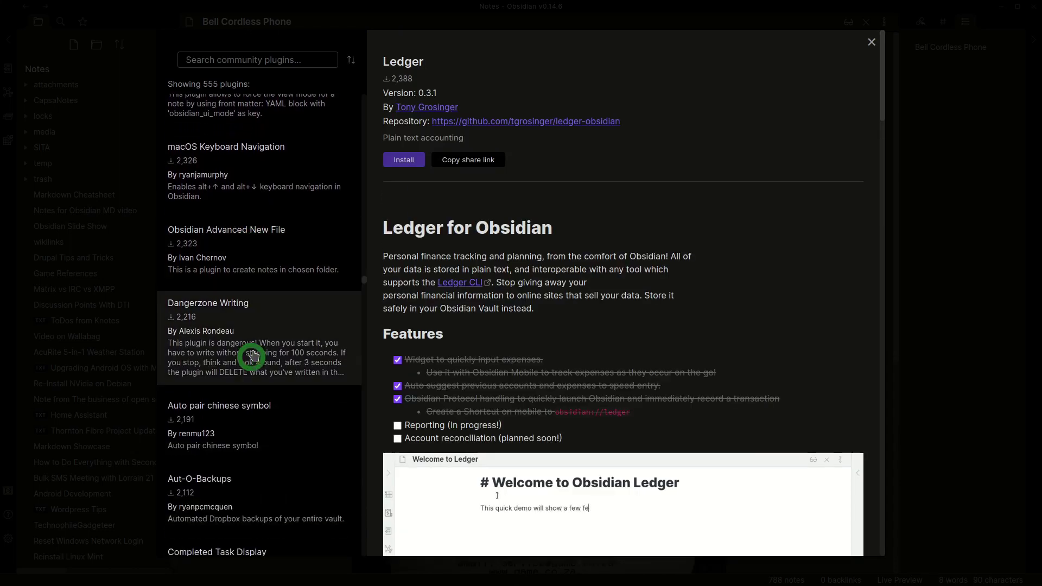
pyautogui.click(267, 181)
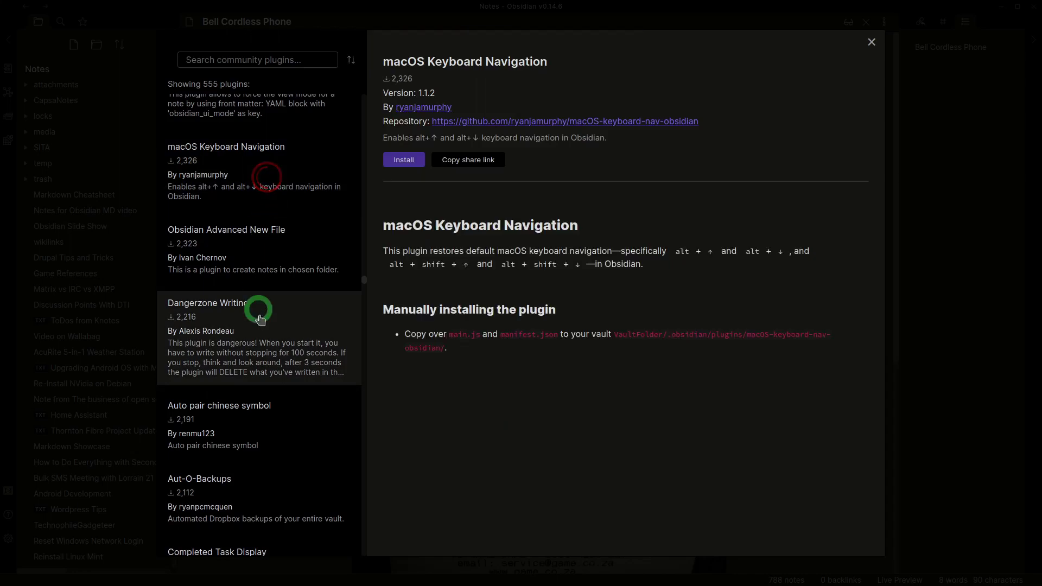
pyautogui.scroll(-3, 271, 369)
pyautogui.scroll(-2, 272, 373)
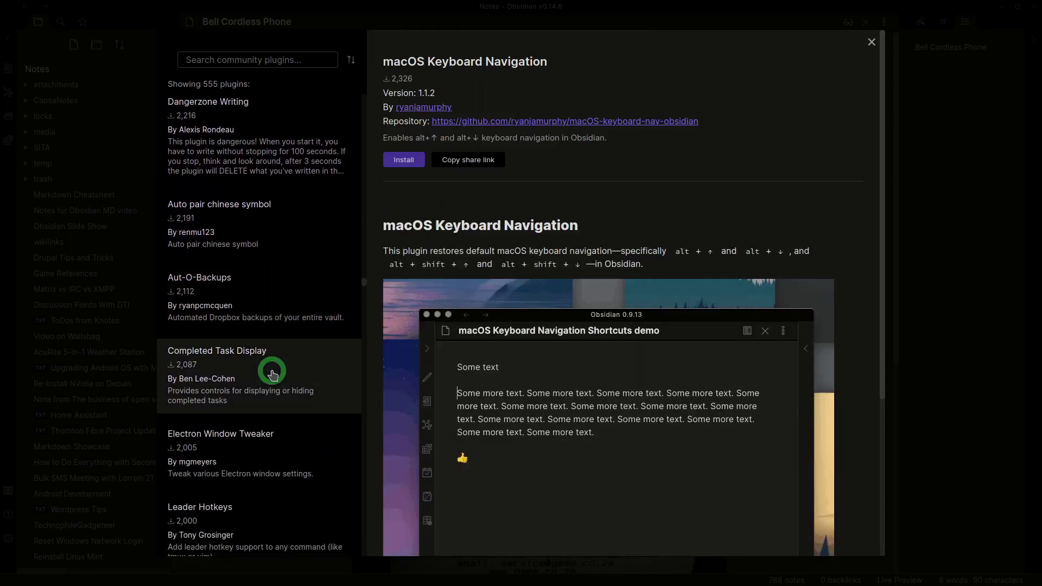
pyautogui.scroll(-4, 448, 379)
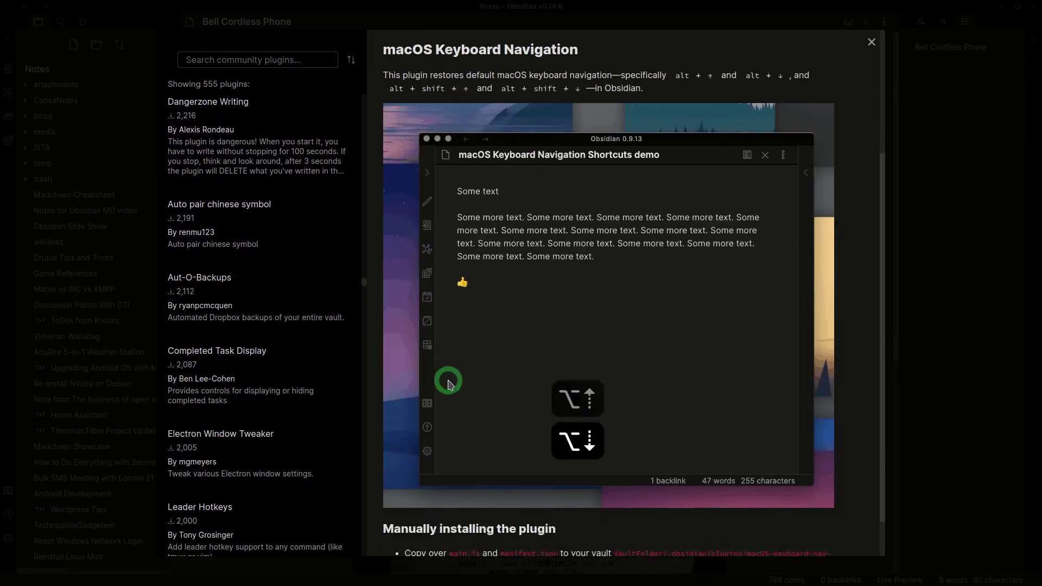
# - View the details of the Completed Task Display and Completed Area plugins, including Completed Area's before-and-after example
pyautogui.click(209, 382)
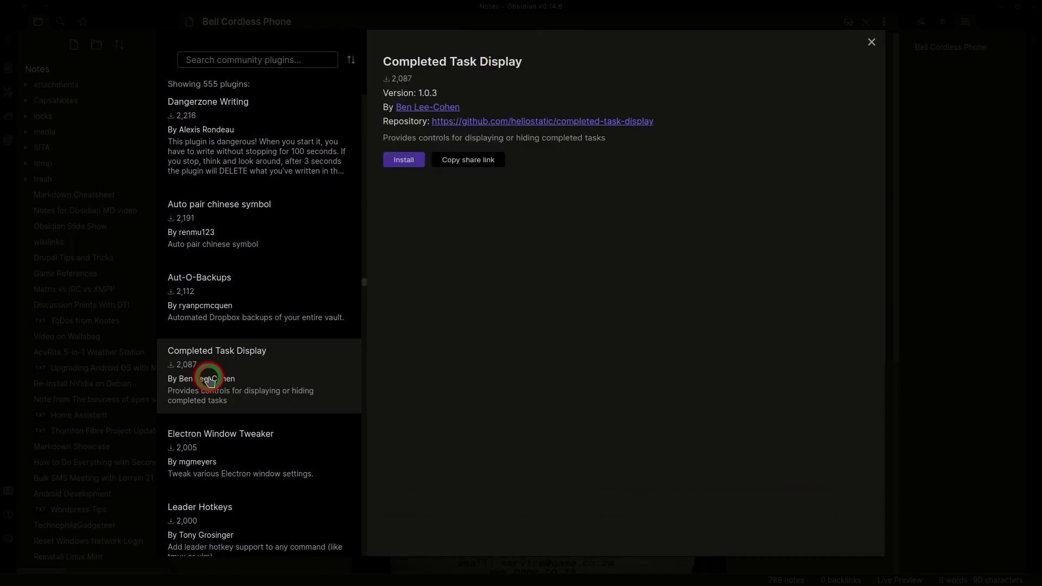
pyautogui.scroll(-5, 215, 374)
pyautogui.scroll(-3, 216, 371)
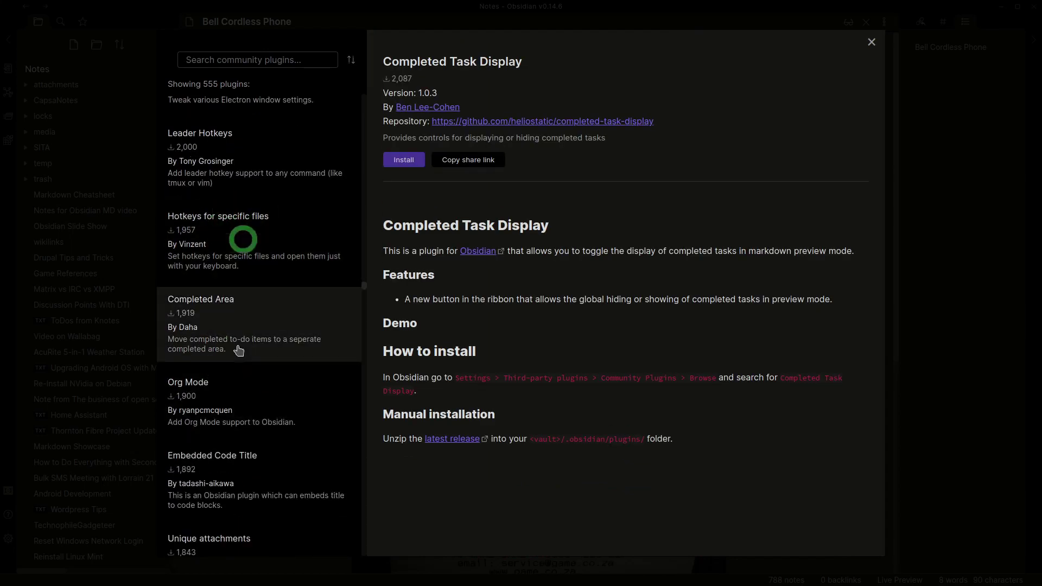
pyautogui.scroll(-2, 239, 344)
pyautogui.click(256, 213)
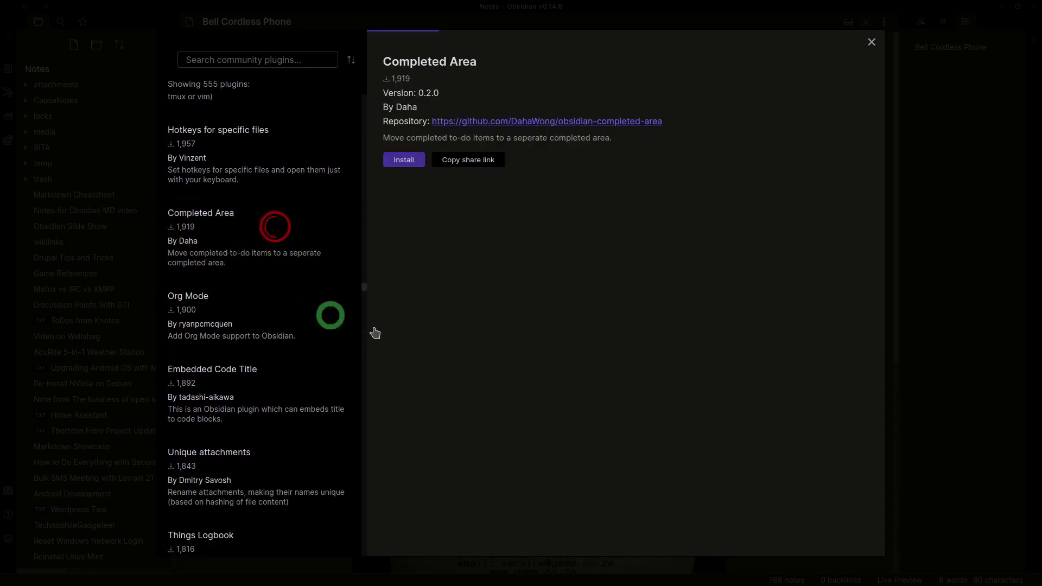
pyautogui.scroll(-4, 485, 379)
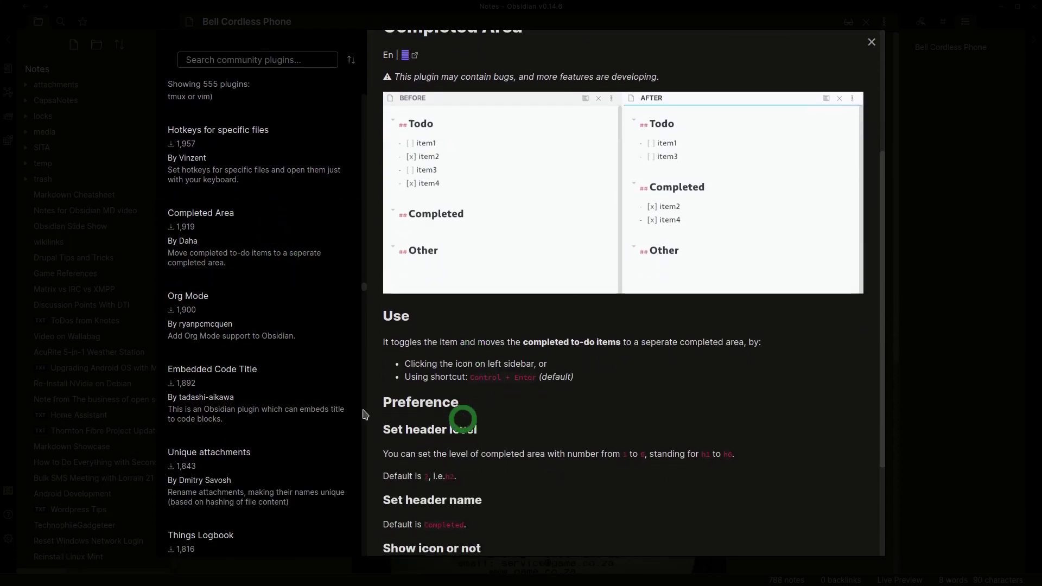
# - Open the Org Mode plugin's details and examine its example note
pyautogui.scroll(-2, 253, 407)
pyautogui.click(250, 228)
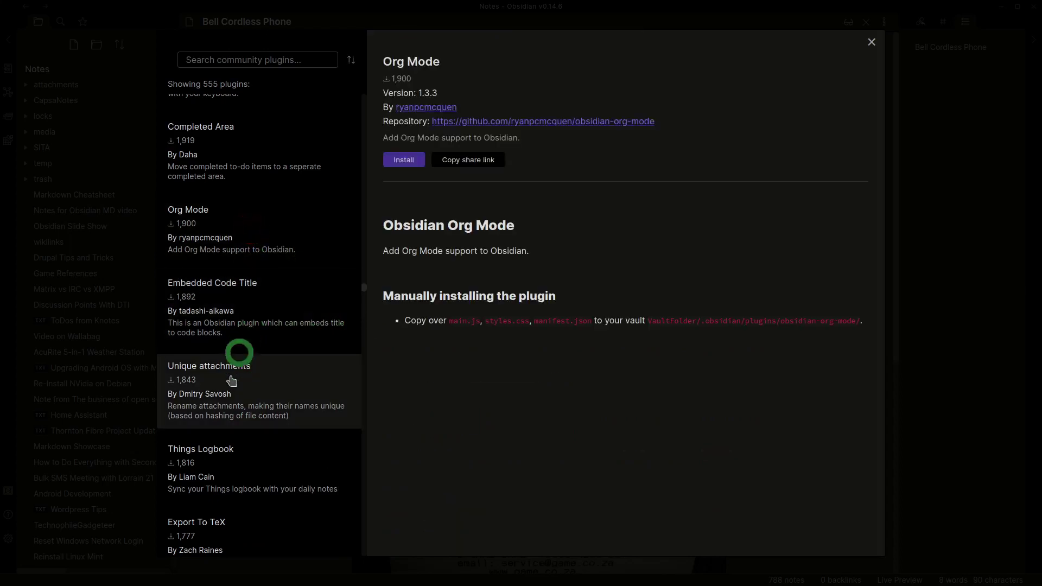
pyautogui.scroll(-2, 252, 380)
pyautogui.scroll(-2, 537, 376)
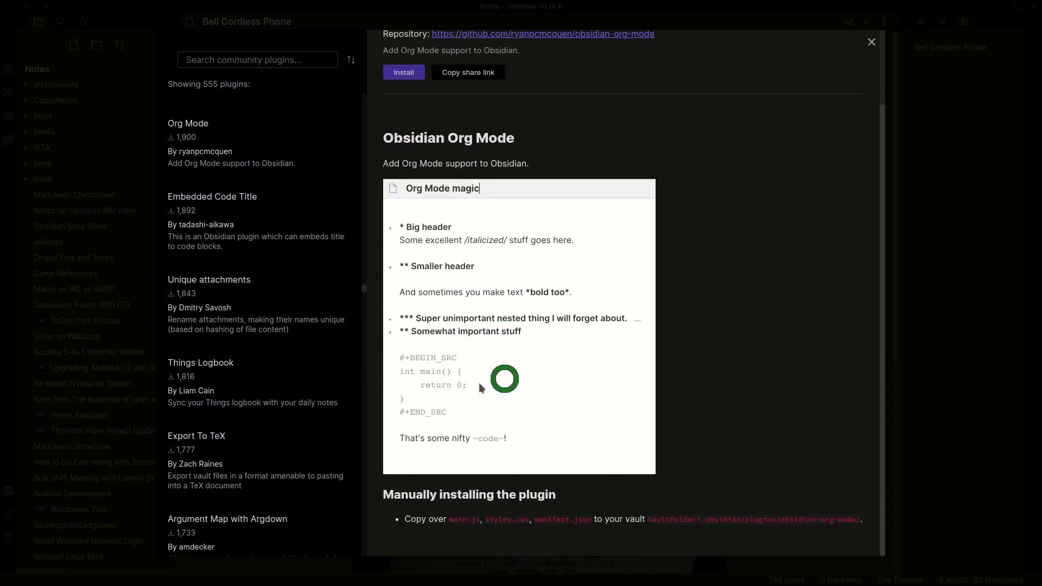
# - Open the Things Logbook plugin's details and read its disclaimer and usage sections
pyautogui.scroll(-2, 255, 391)
pyautogui.scroll(-2, 257, 380)
pyautogui.click(266, 173)
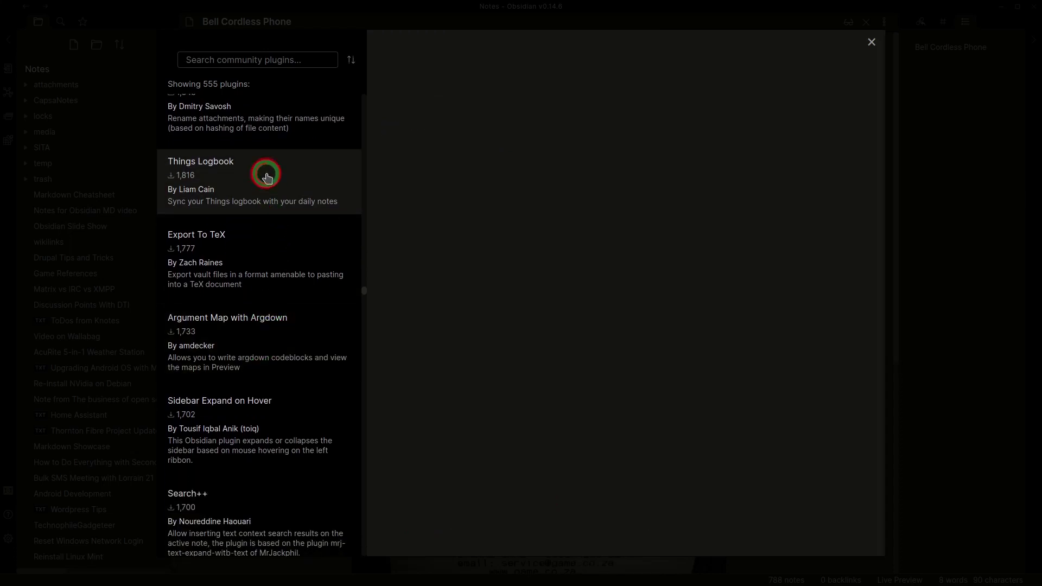
pyautogui.scroll(-6, 506, 378)
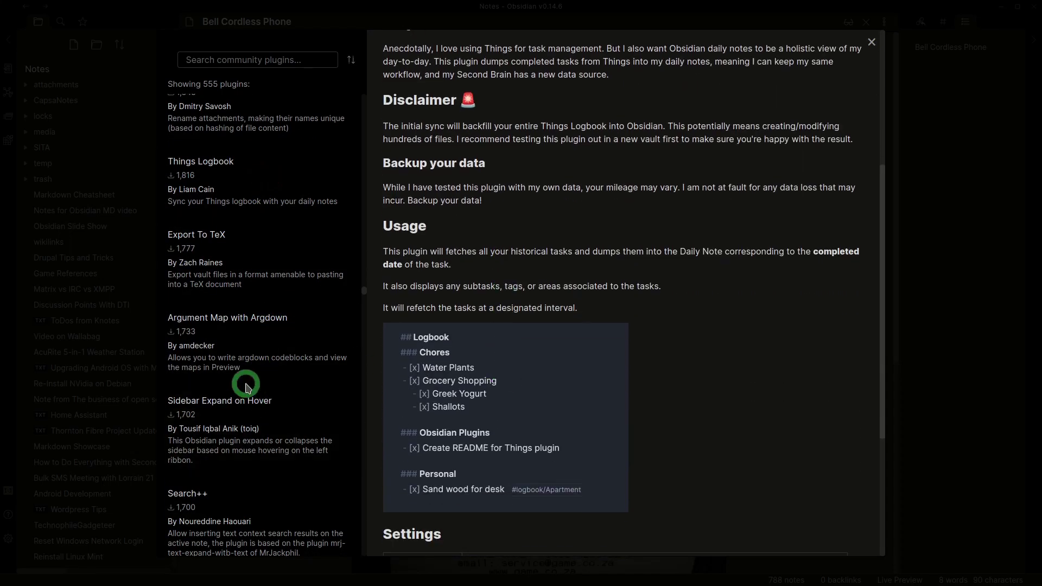
# - Open the Sidebar Expand on Hover plugin's details and read its features and installation notes
pyautogui.scroll(-5, 246, 387)
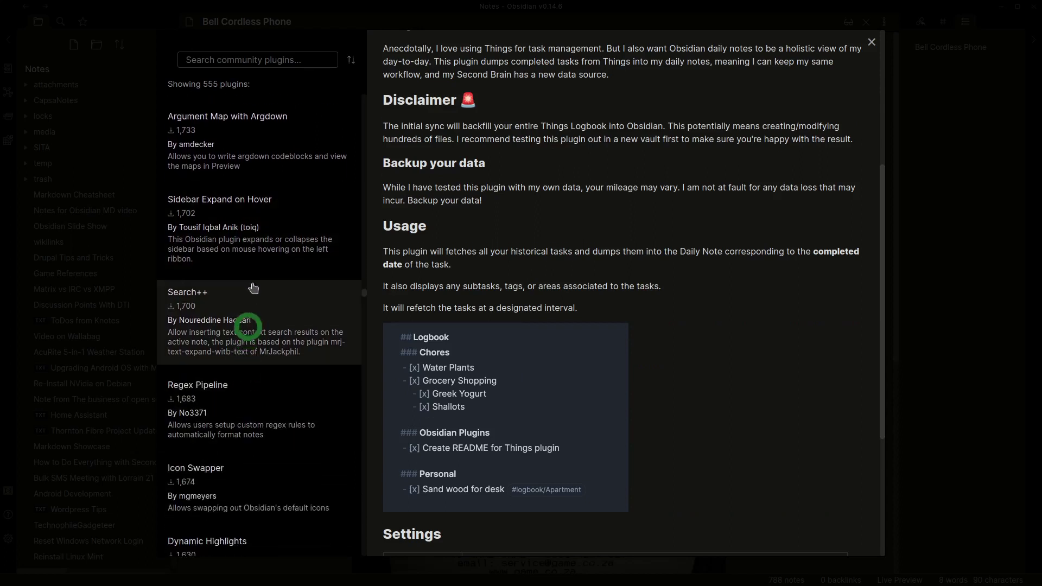
pyautogui.click(260, 238)
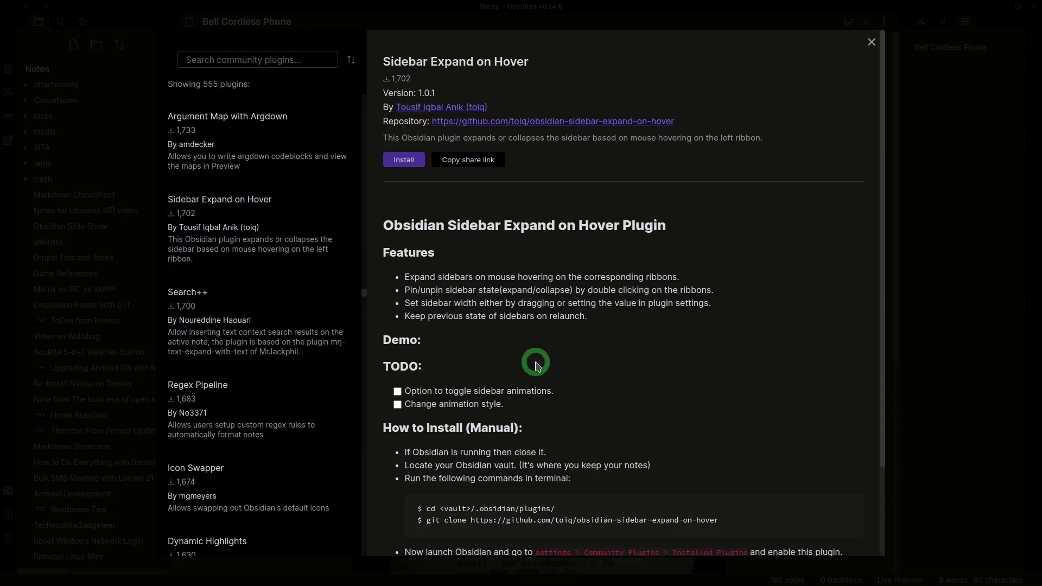
pyautogui.scroll(-2, 536, 365)
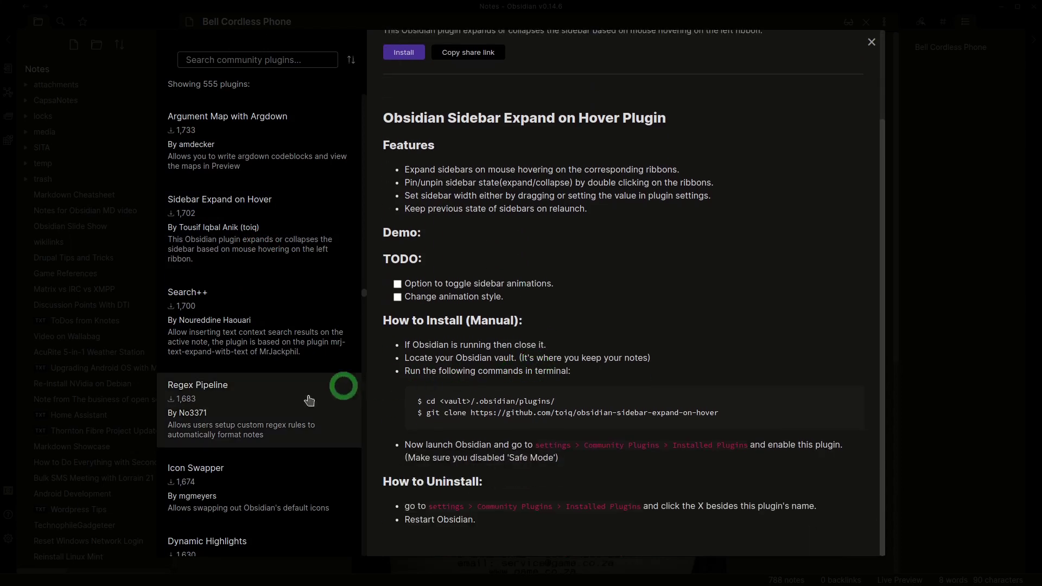
# - Find the Dynamic Highlights plugin further down the community list and open its details
pyautogui.scroll(-2, 295, 394)
pyautogui.scroll(-5, 296, 395)
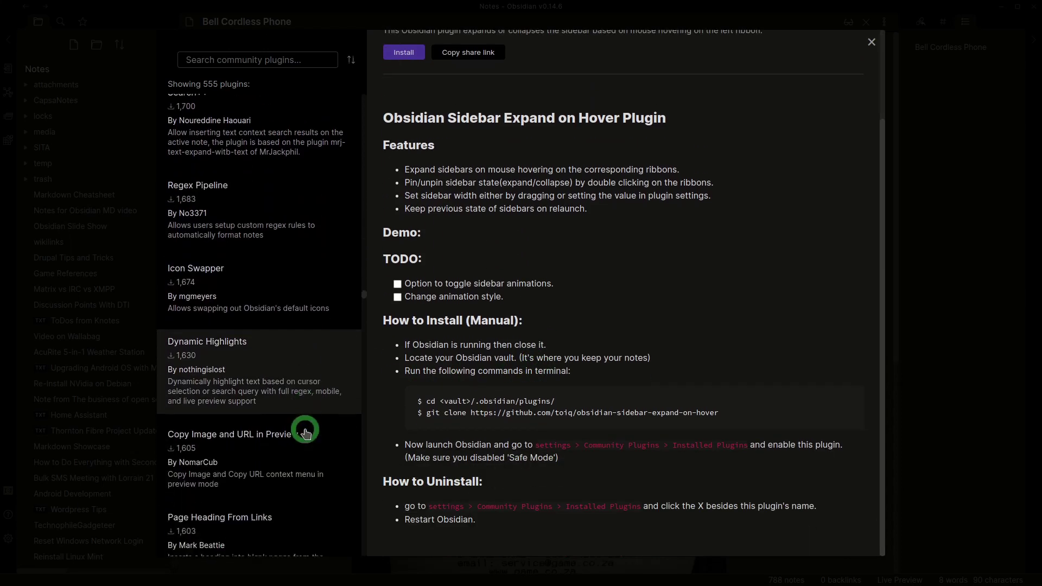
pyautogui.click(255, 298)
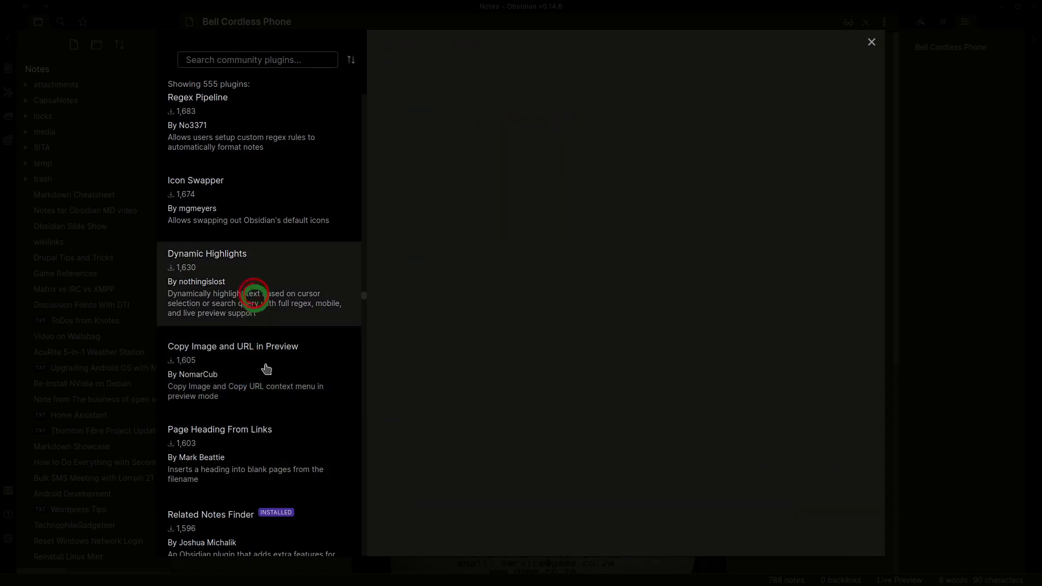
# - Browse the list past Dynamic Highlights and open the details of the installed Related Notes Finder plugin
pyautogui.scroll(-4, 266, 374)
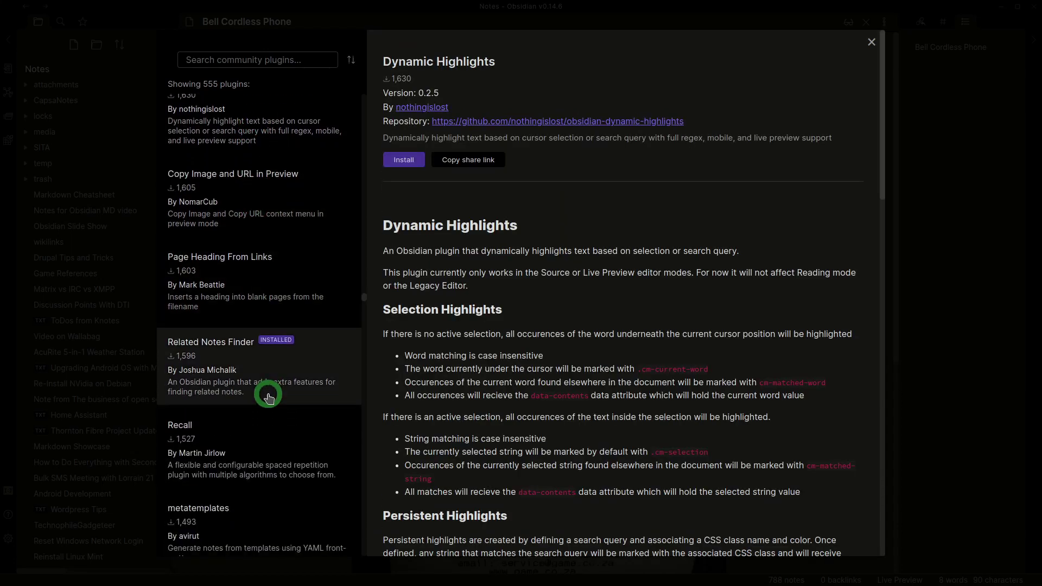
pyautogui.scroll(-3, 268, 398)
pyautogui.scroll(-1, 268, 398)
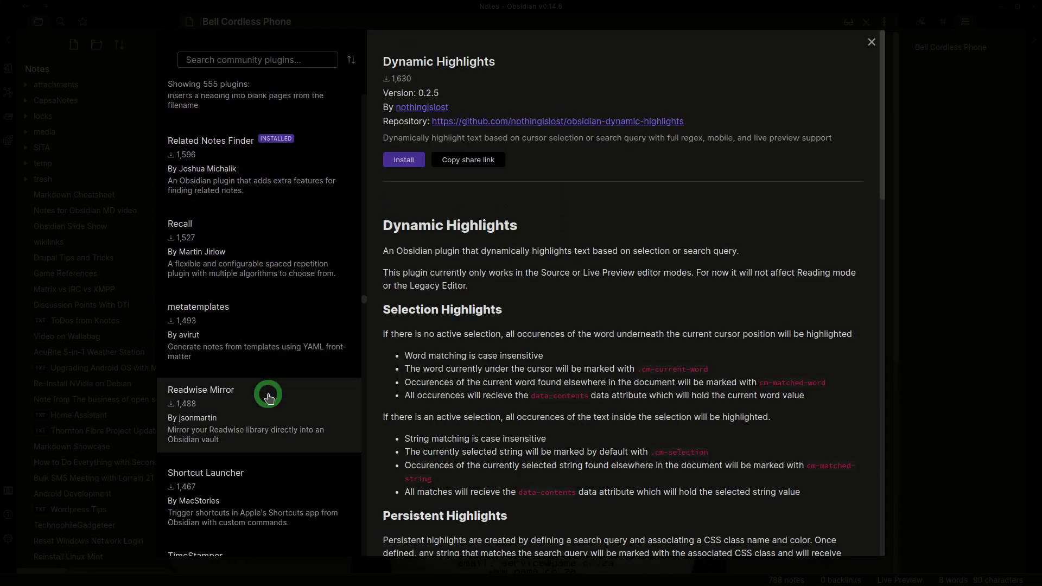
pyautogui.scroll(-2, 268, 398)
pyautogui.scroll(3, 267, 396)
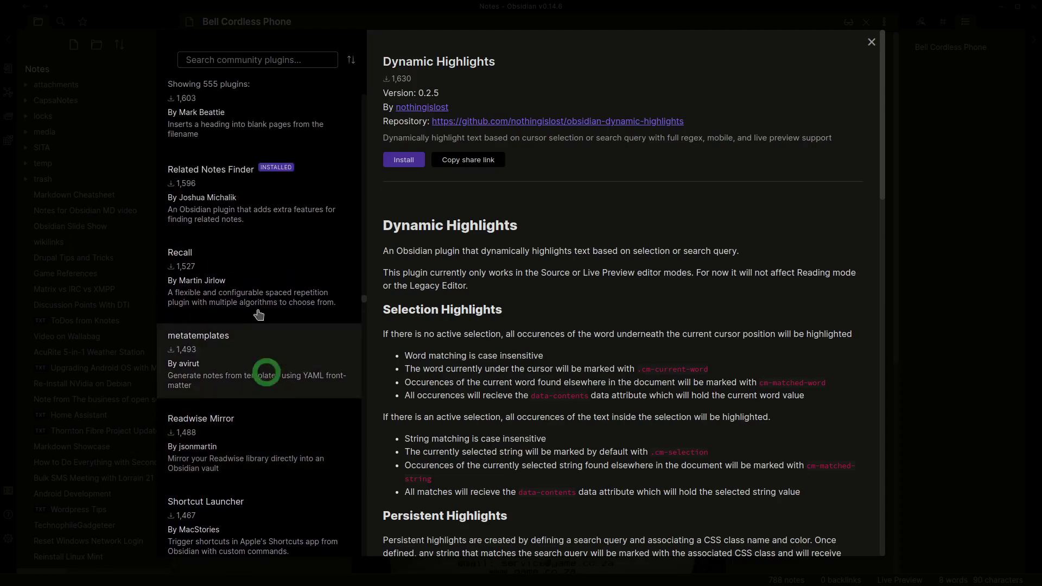
pyautogui.click(247, 209)
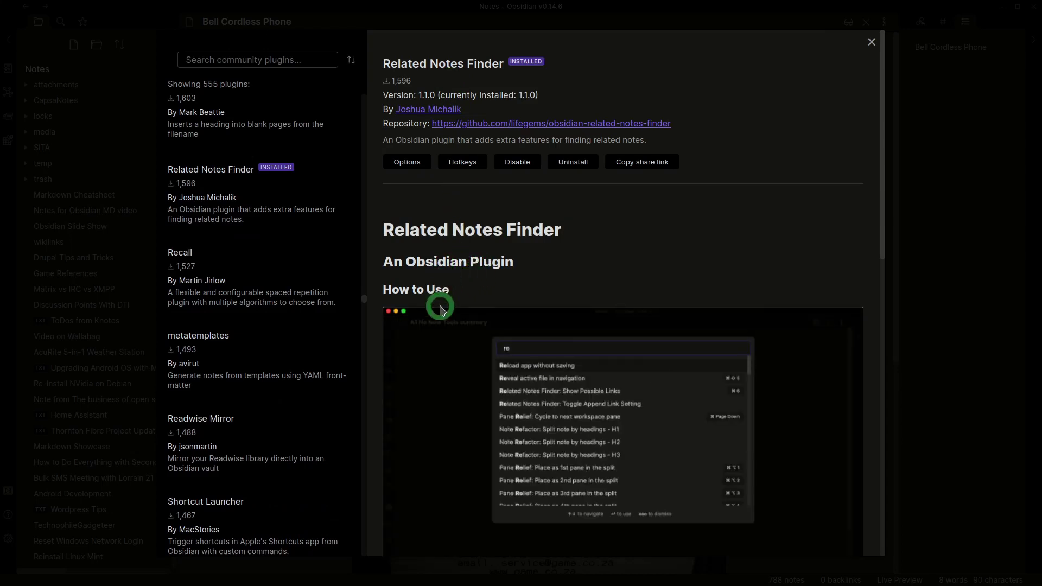
# - Read the demo, features and settings sections of the Related Notes Finder description
pyautogui.scroll(-5, 440, 325)
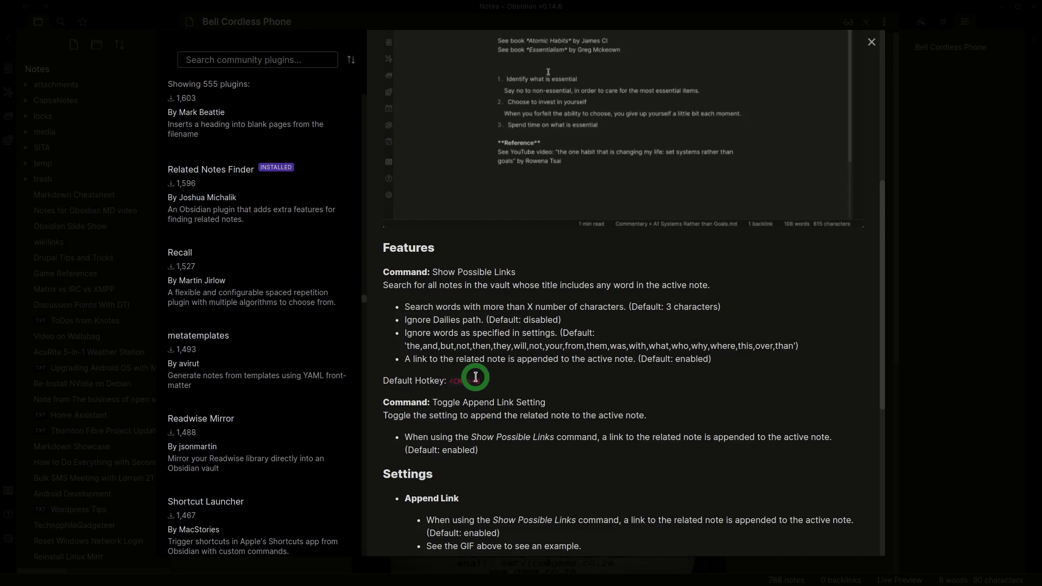
pyautogui.scroll(-1, 476, 377)
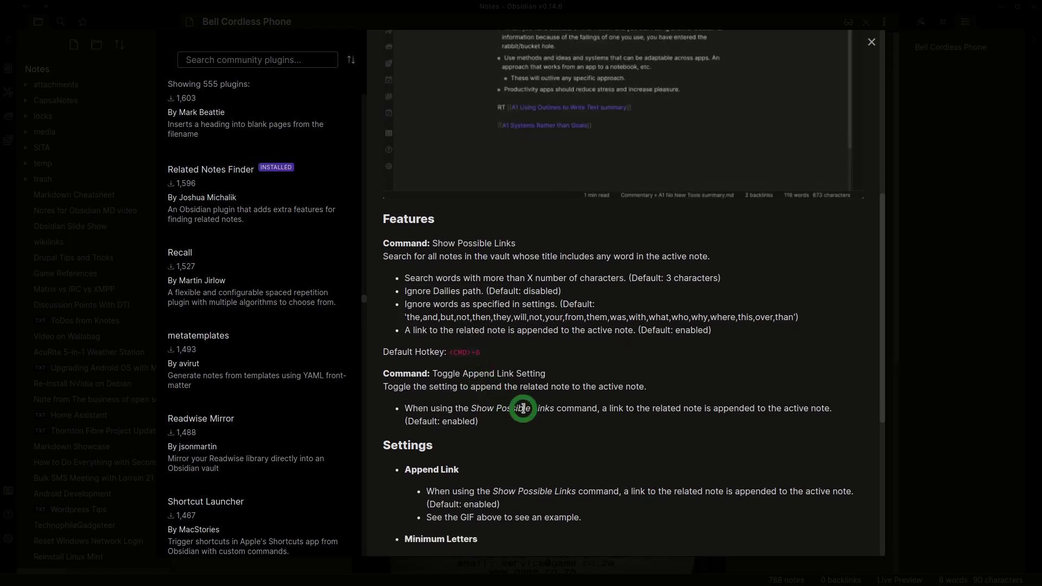
pyautogui.scroll(-5, 523, 409)
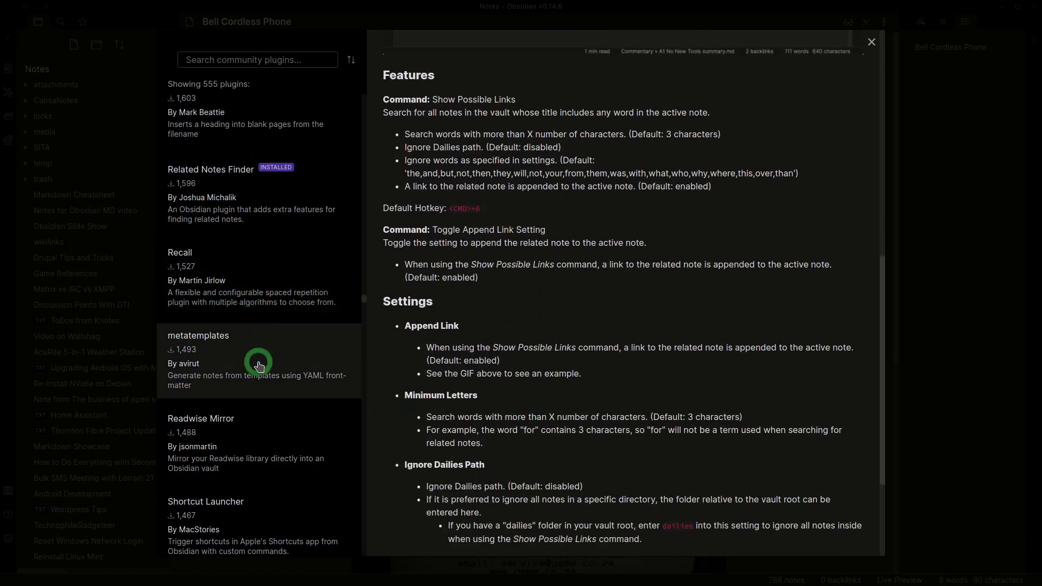
# - View the details of the Readwise Mirror and TimeStamper plugins
pyautogui.scroll(-3, 259, 365)
pyautogui.click(279, 305)
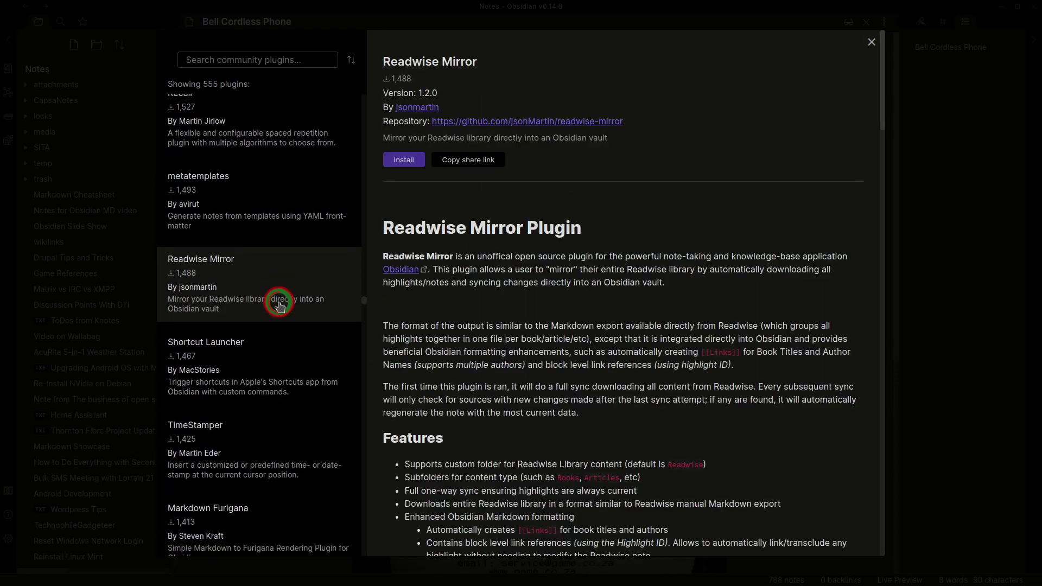
pyautogui.scroll(-3, 279, 305)
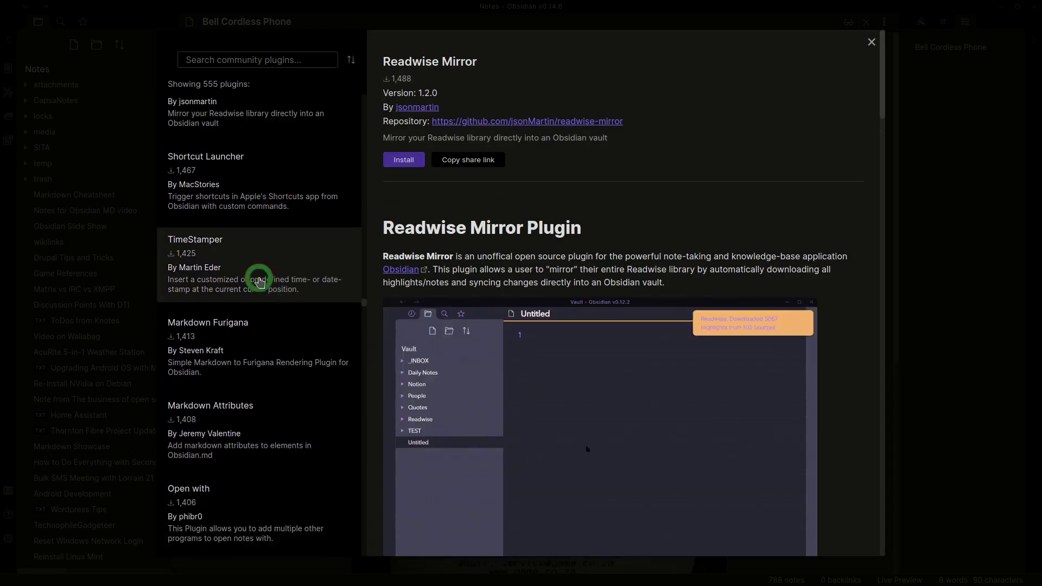
pyautogui.click(259, 280)
# - Open the Markdown Attributes plugin's details and browse the community list down to the Gist and Youglish plugins
pyautogui.scroll(-2, 262, 293)
pyautogui.scroll(-3, 264, 320)
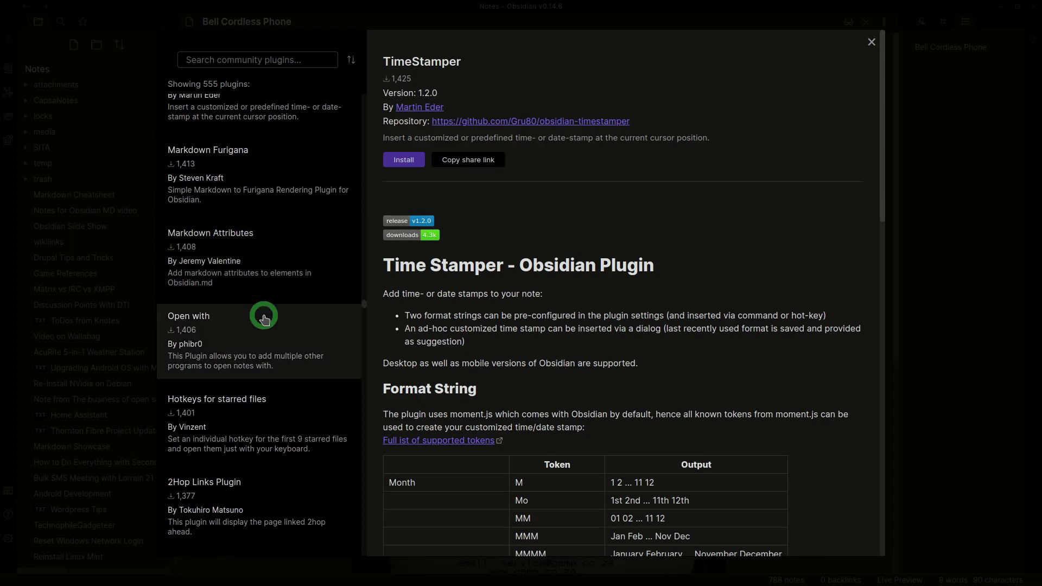
pyautogui.click(277, 165)
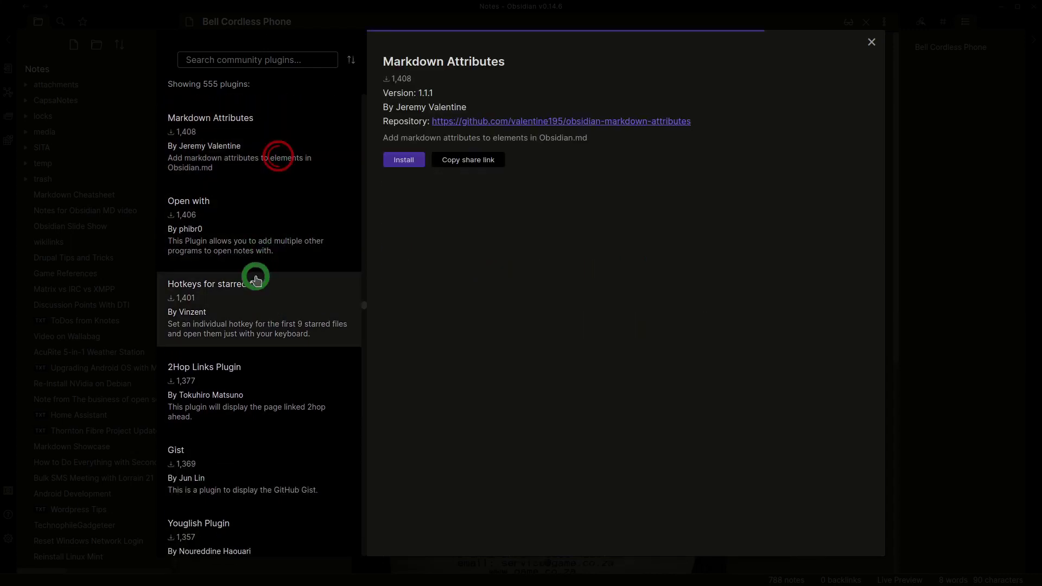
pyautogui.scroll(-1, 255, 373)
pyautogui.scroll(-5, 255, 373)
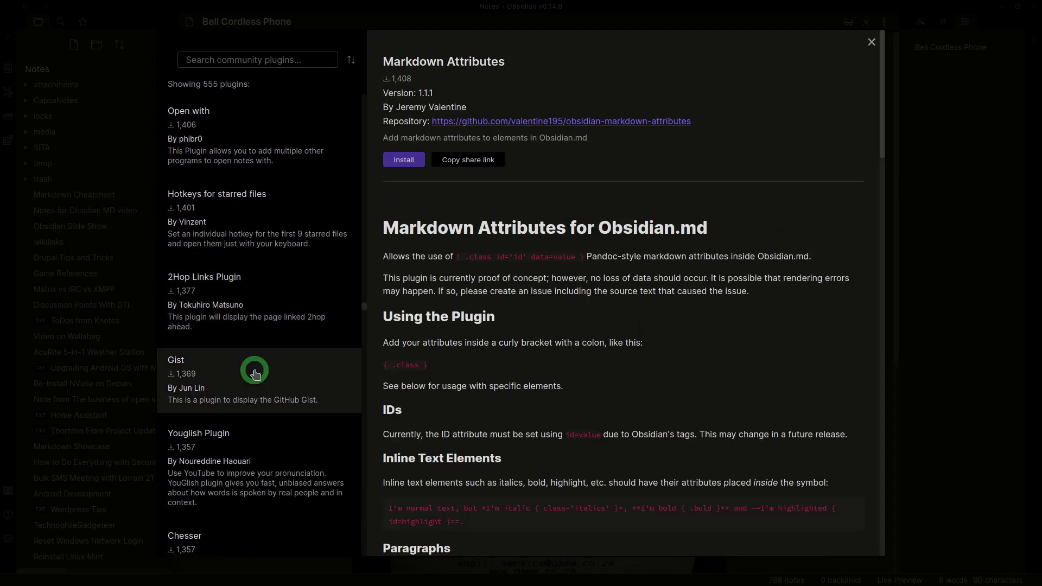
# - Open the Chesser plugin's details from the community list and view its demonstration section
pyautogui.scroll(-4, 255, 372)
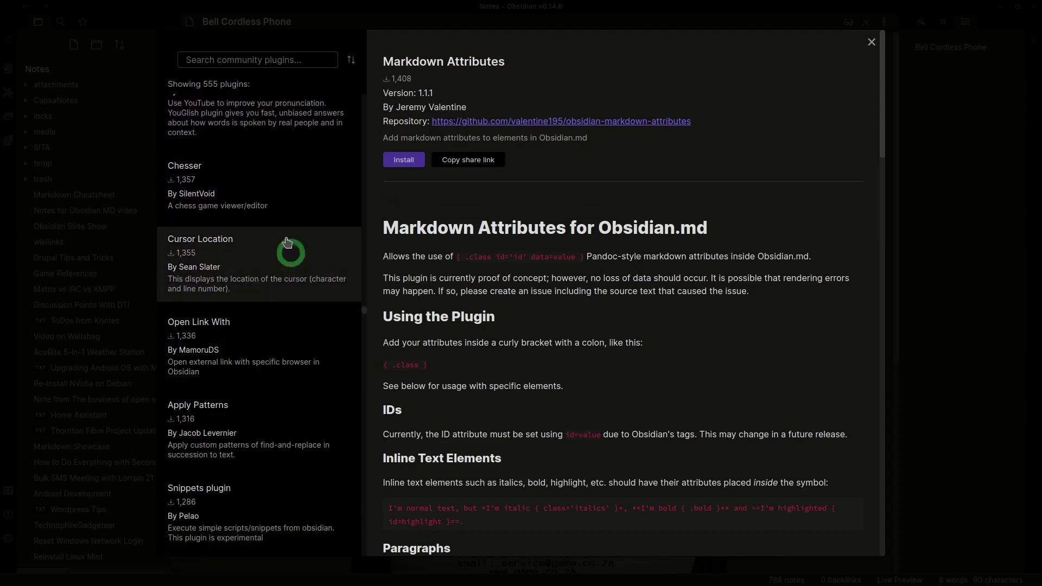
pyautogui.click(263, 198)
pyautogui.scroll(-2, 483, 363)
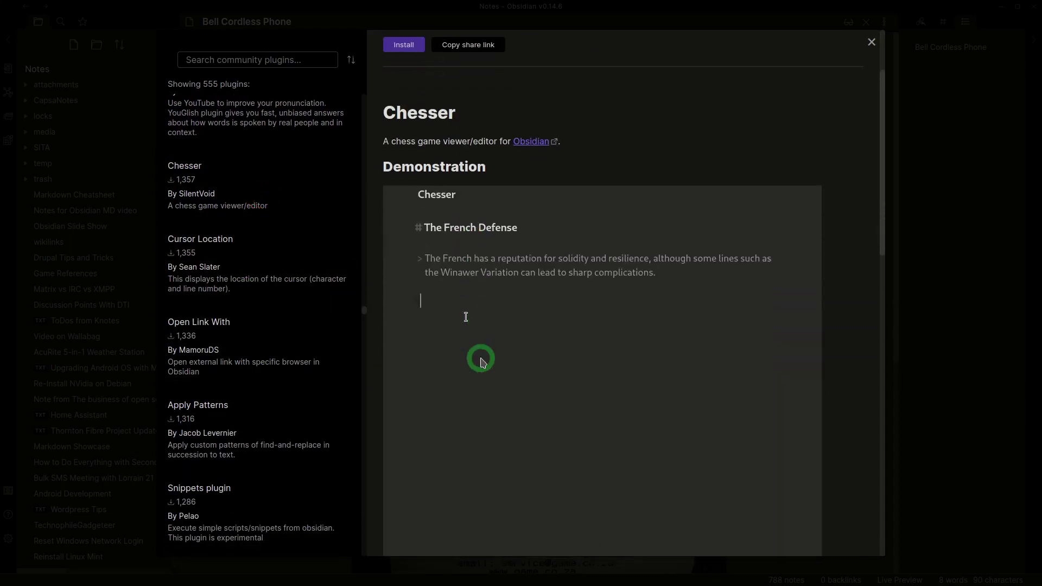
pyautogui.scroll(-2, 483, 362)
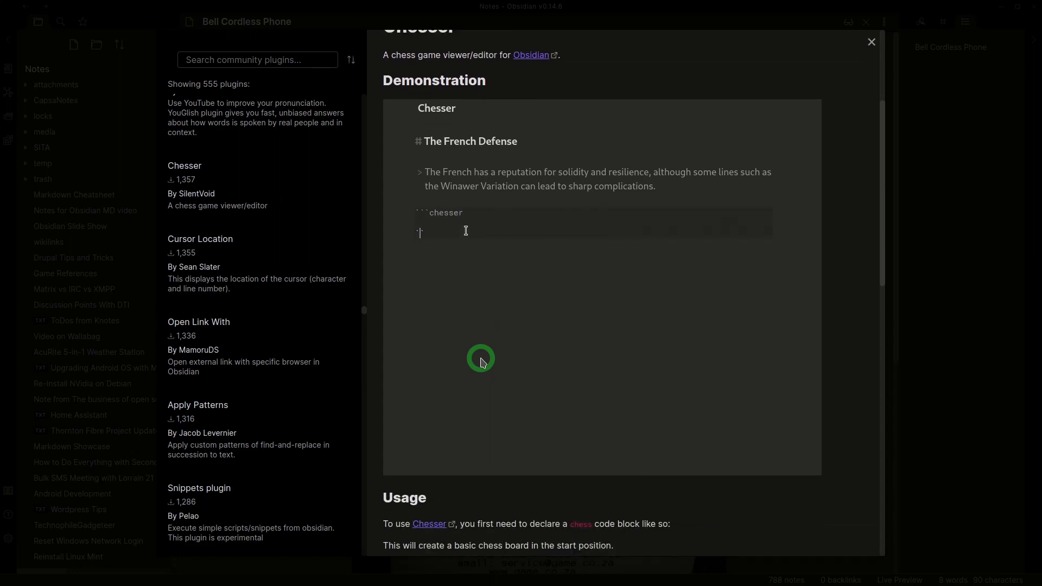
pyautogui.scroll(2, 483, 363)
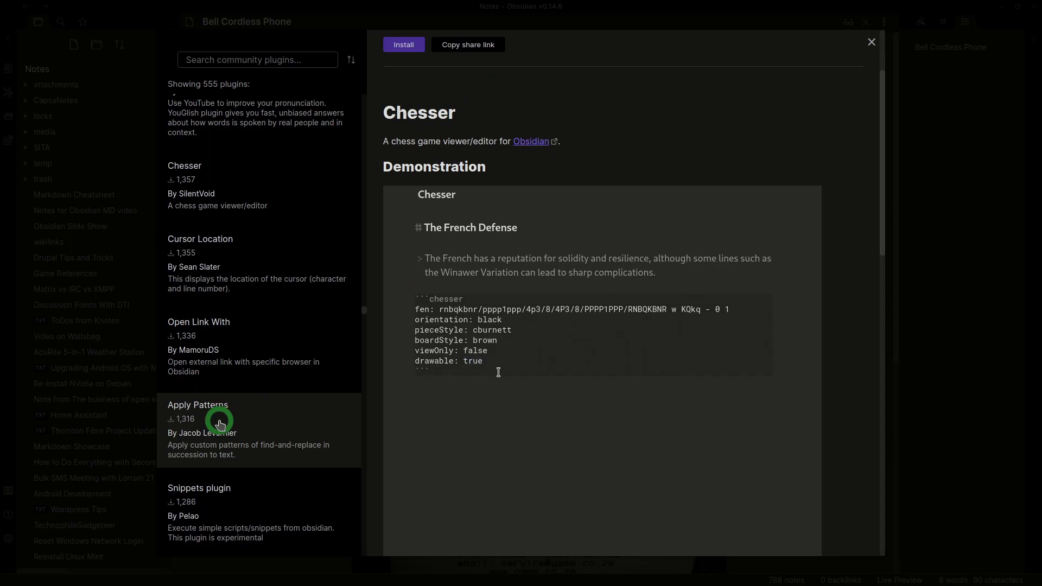
# - Browse the community list past Format Hotkeys and Snippetor and open the Grandfather plugin's details
pyautogui.scroll(-2, 219, 424)
pyautogui.scroll(-2, 220, 424)
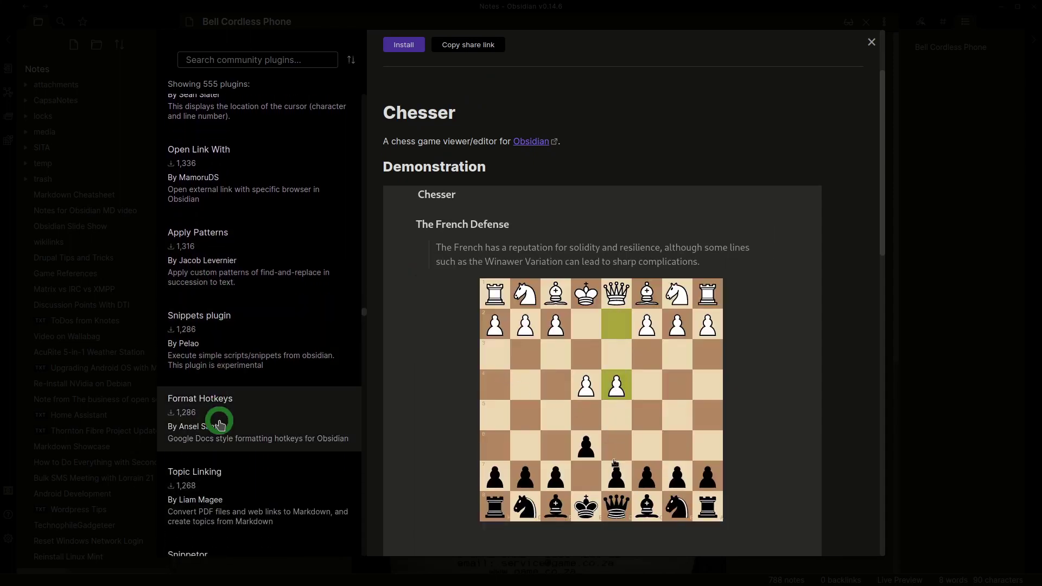
pyautogui.scroll(-3, 220, 424)
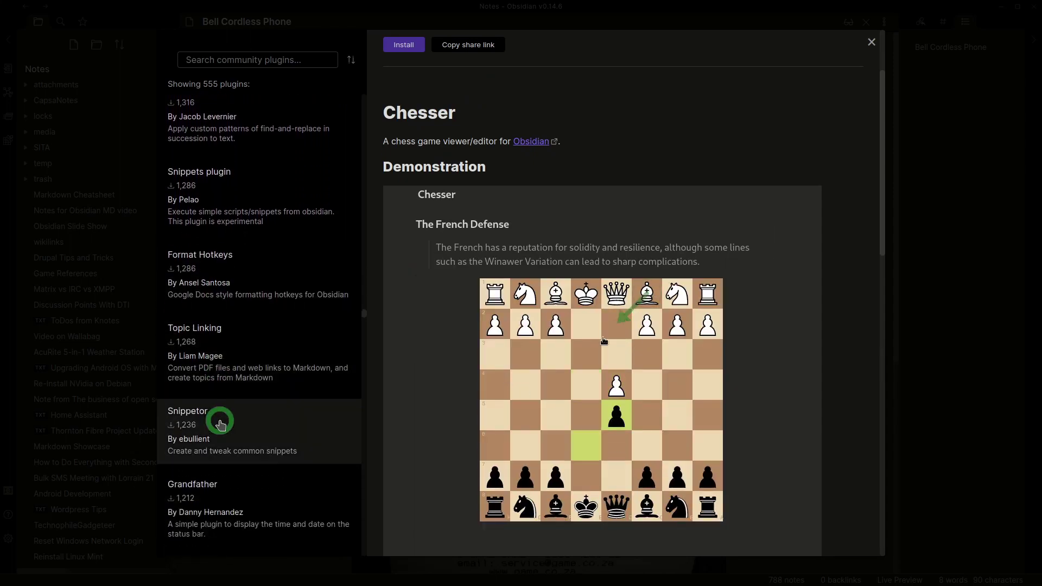
pyautogui.scroll(-4, 220, 424)
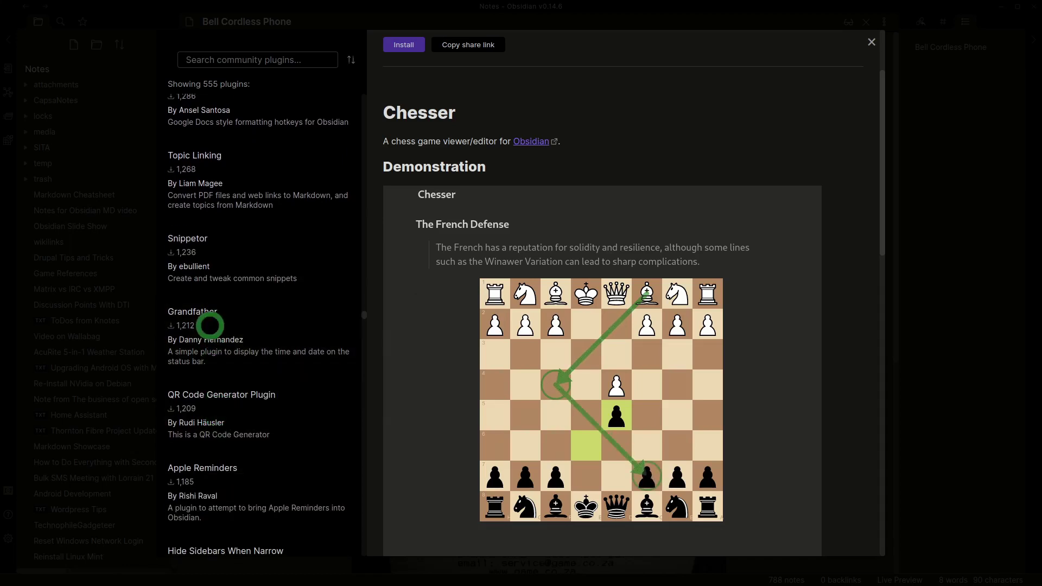
pyautogui.scroll(-1, 243, 317)
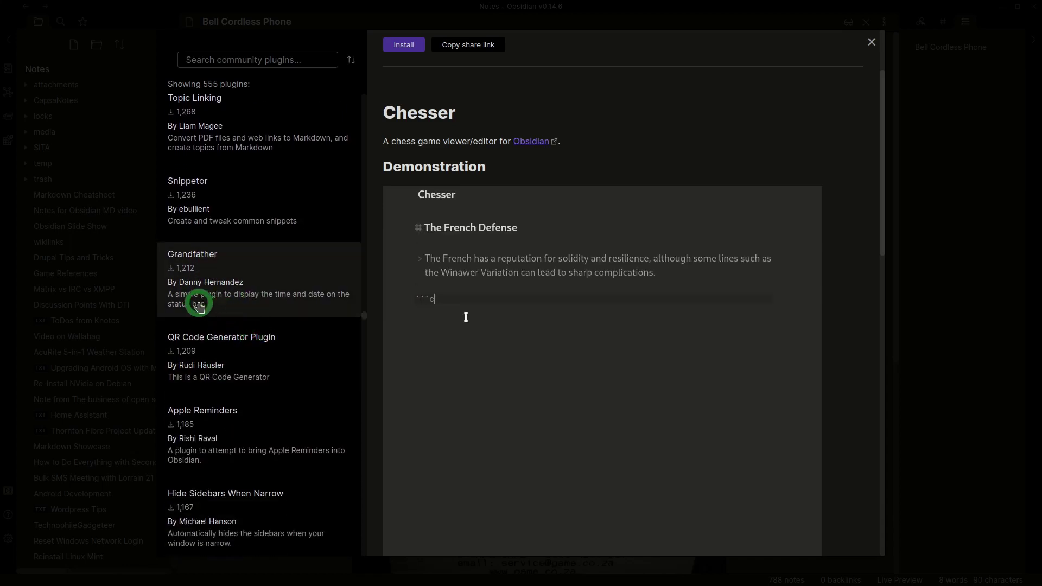
pyautogui.scroll(-3, 274, 297)
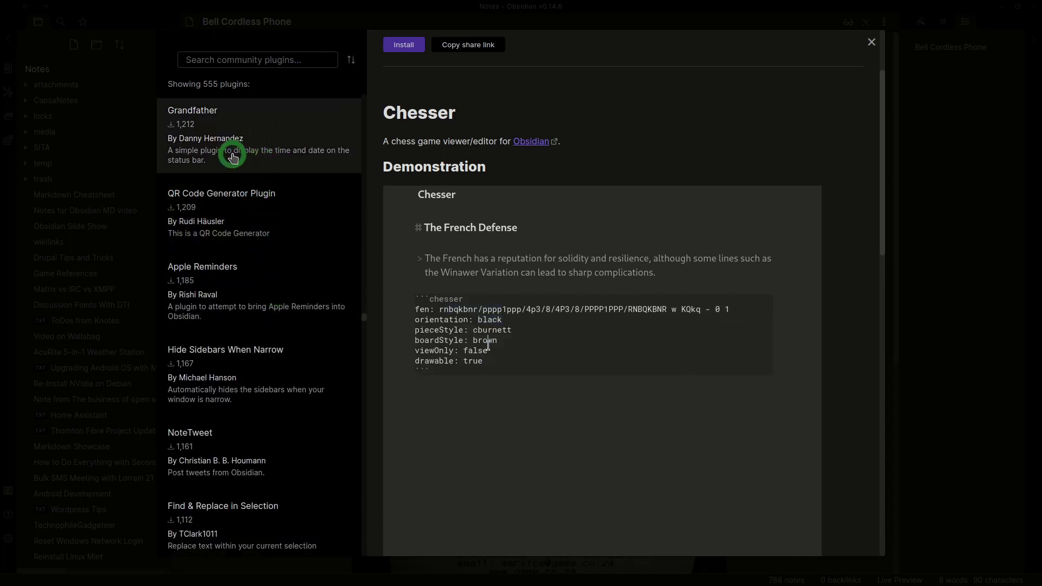
pyautogui.click(233, 157)
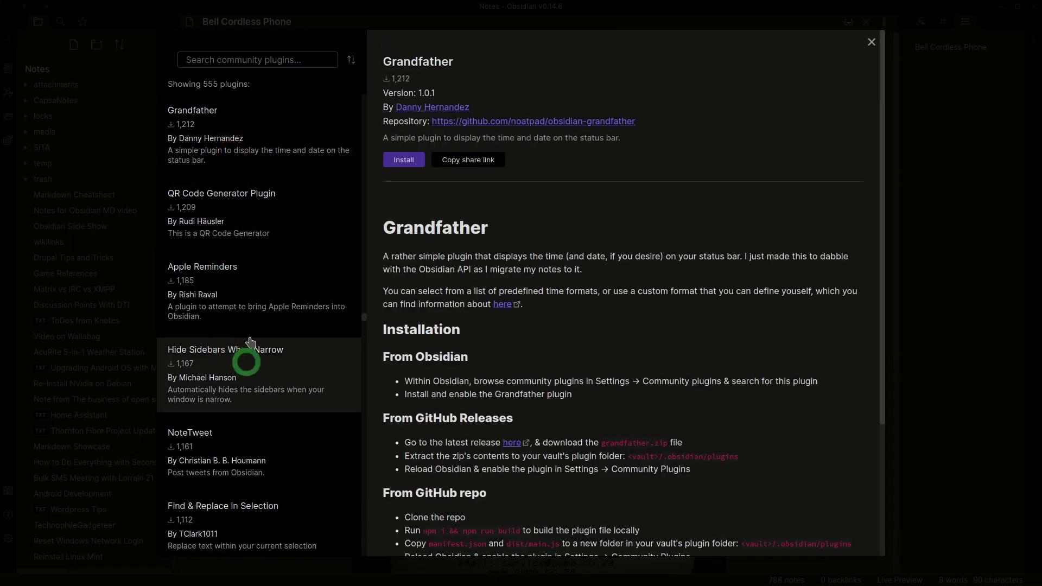
# - View the details of the QR Code Generator, Apple Reminders and Hide Sidebars When Narrow plugins
pyautogui.click(246, 219)
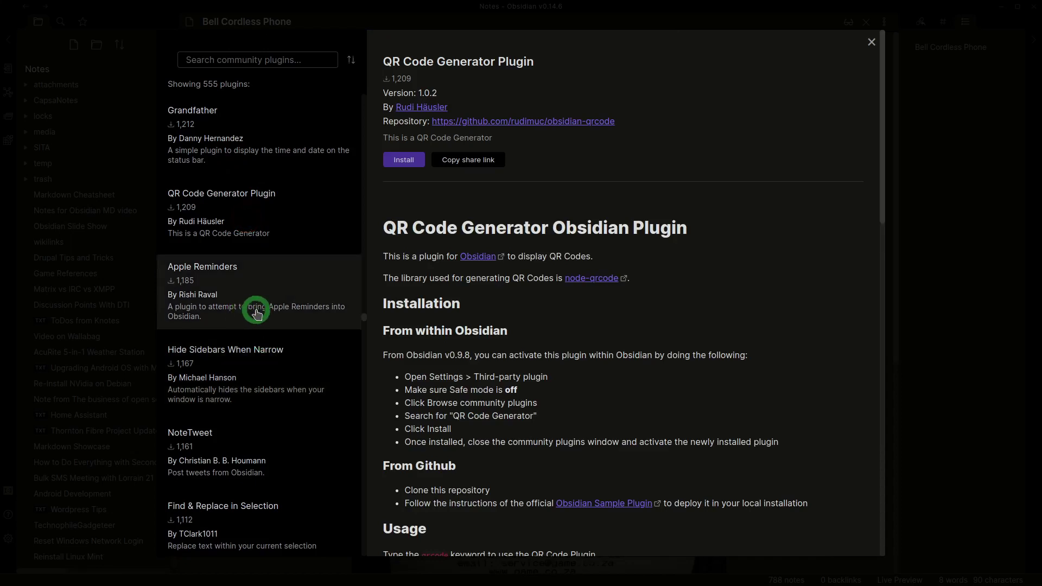
pyautogui.click(256, 314)
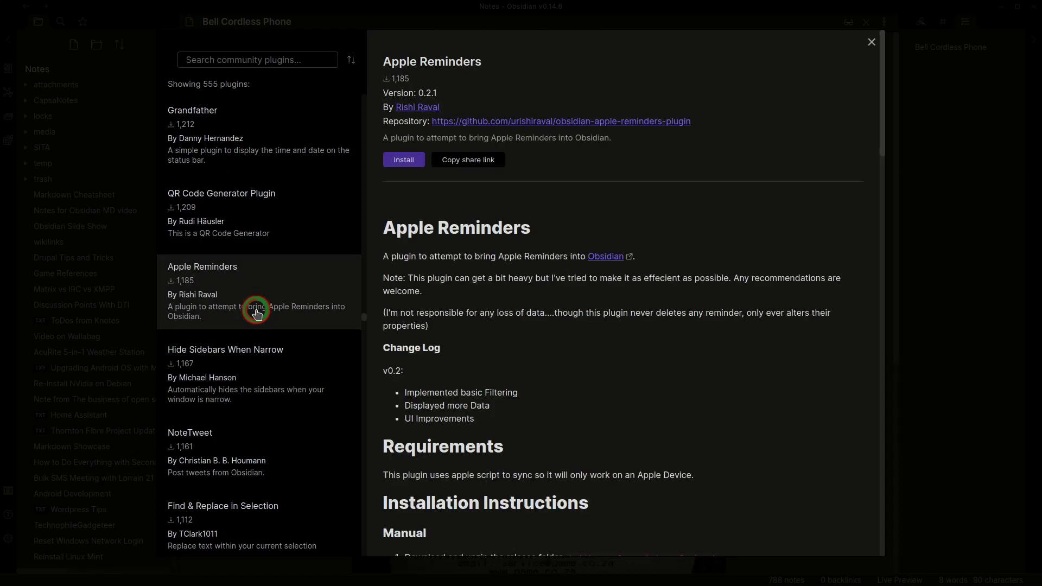
pyautogui.scroll(-1, 273, 368)
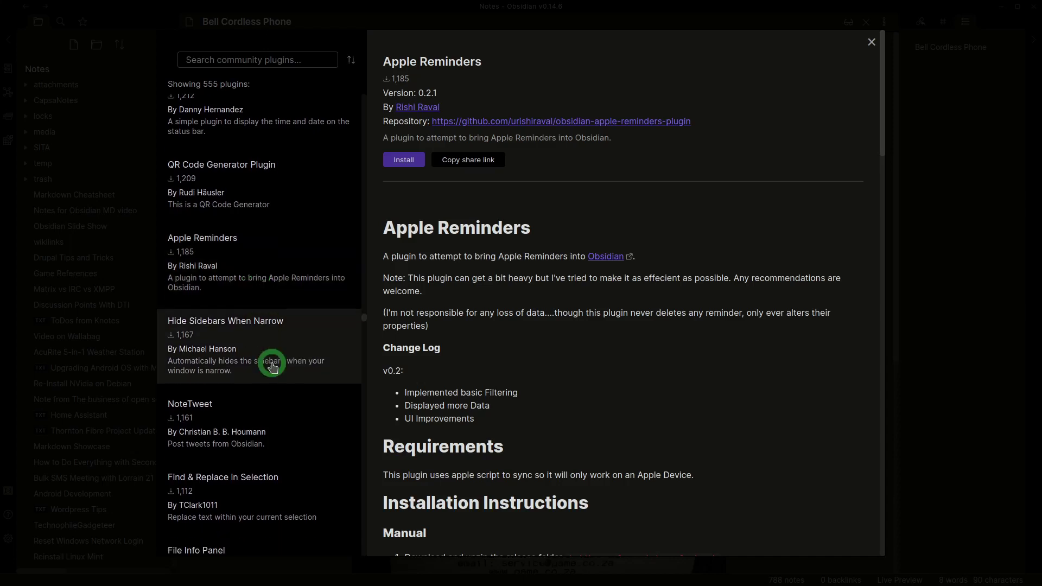
pyautogui.click(272, 367)
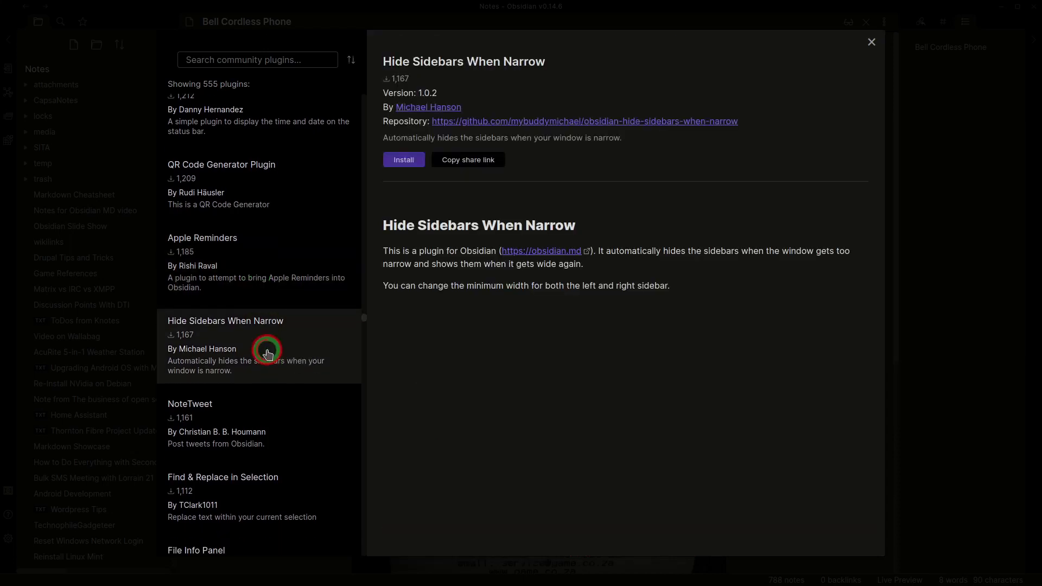
# - Continue down the community list and open the NoteTweet plugin's details
pyautogui.scroll(-2, 268, 354)
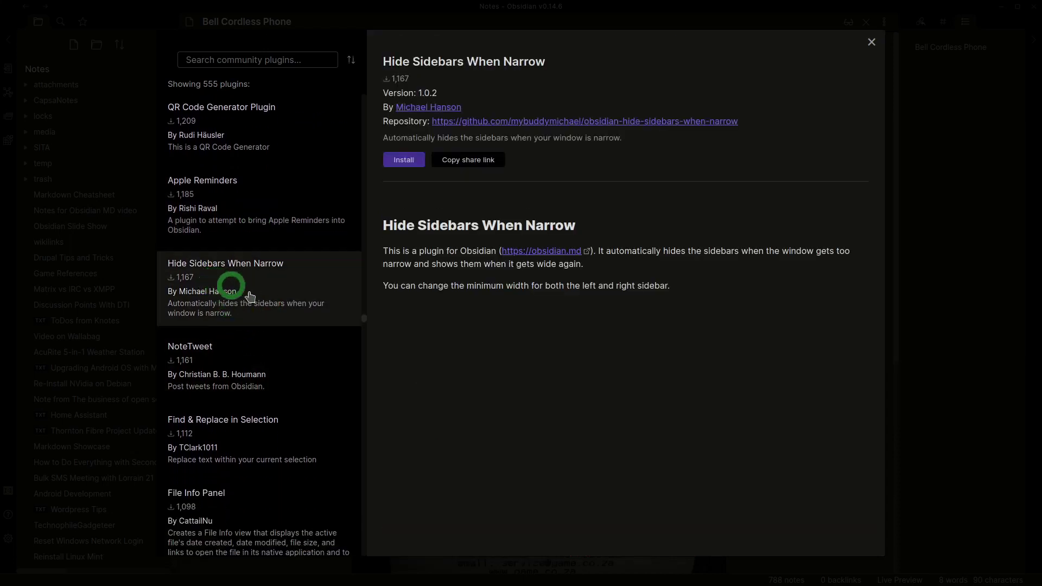
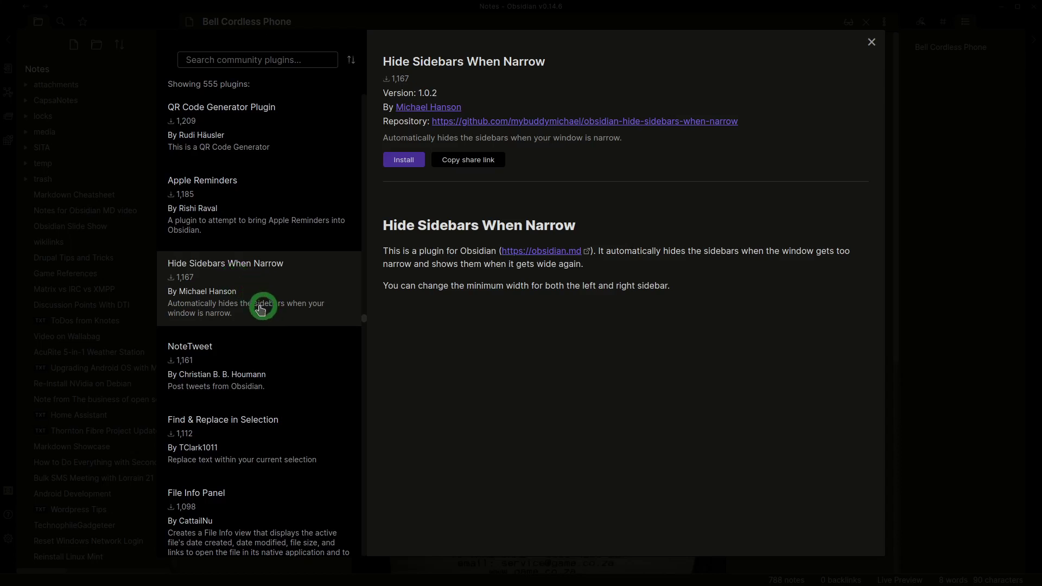
pyautogui.scroll(-3, 262, 326)
pyautogui.click(231, 205)
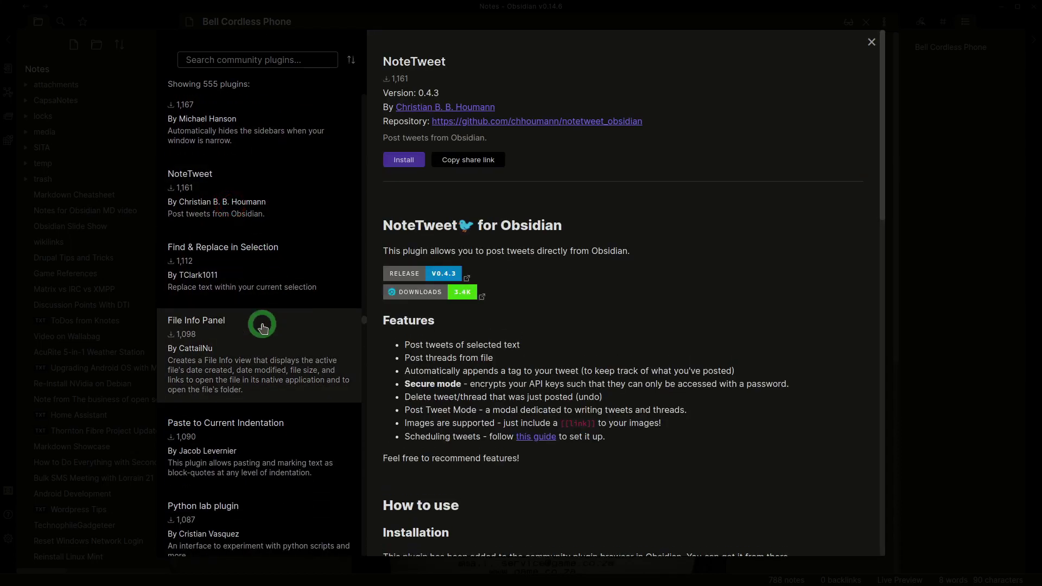
# - Browse the list past File Info Panel and open the Python lab plugin's details
pyautogui.scroll(-2, 262, 326)
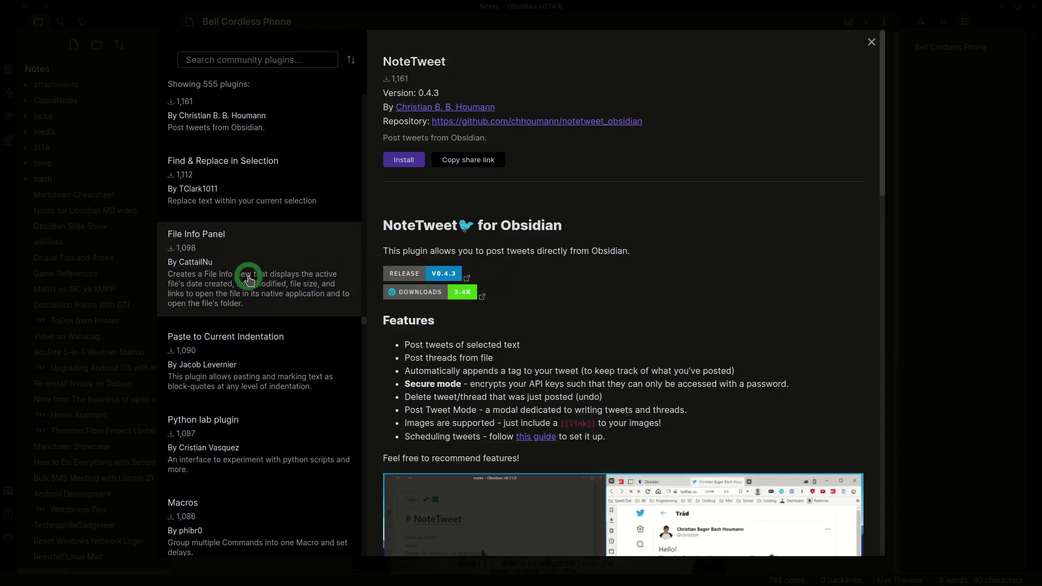
pyautogui.scroll(-1, 249, 280)
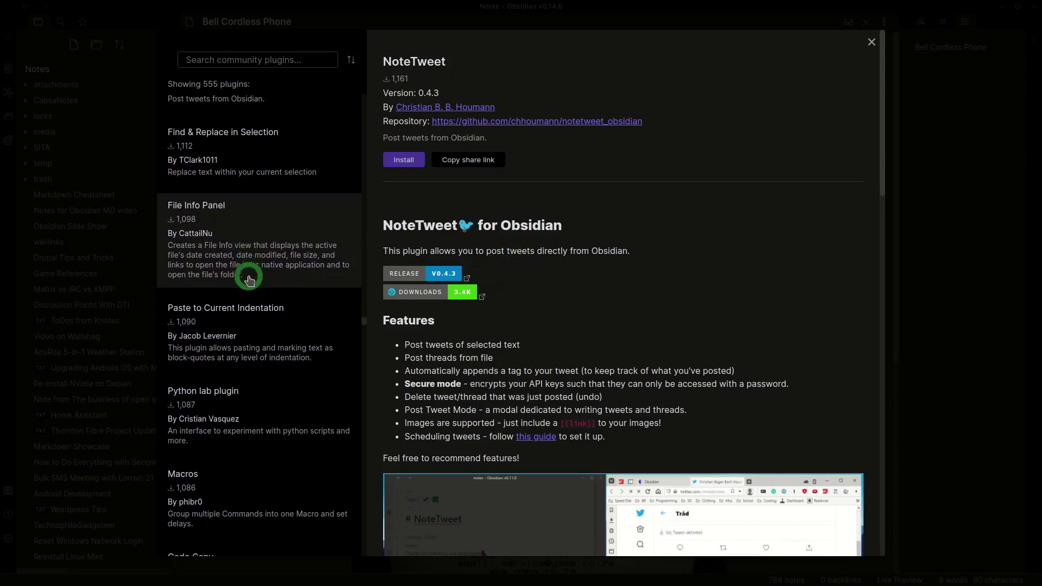
pyautogui.scroll(-3, 248, 280)
pyautogui.scroll(-3, 249, 280)
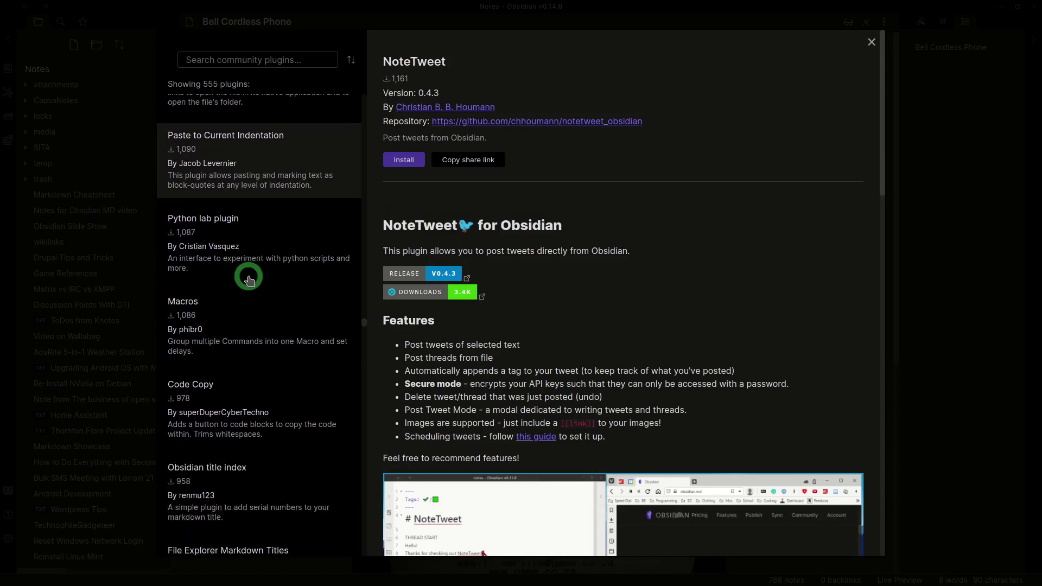
pyautogui.click(248, 280)
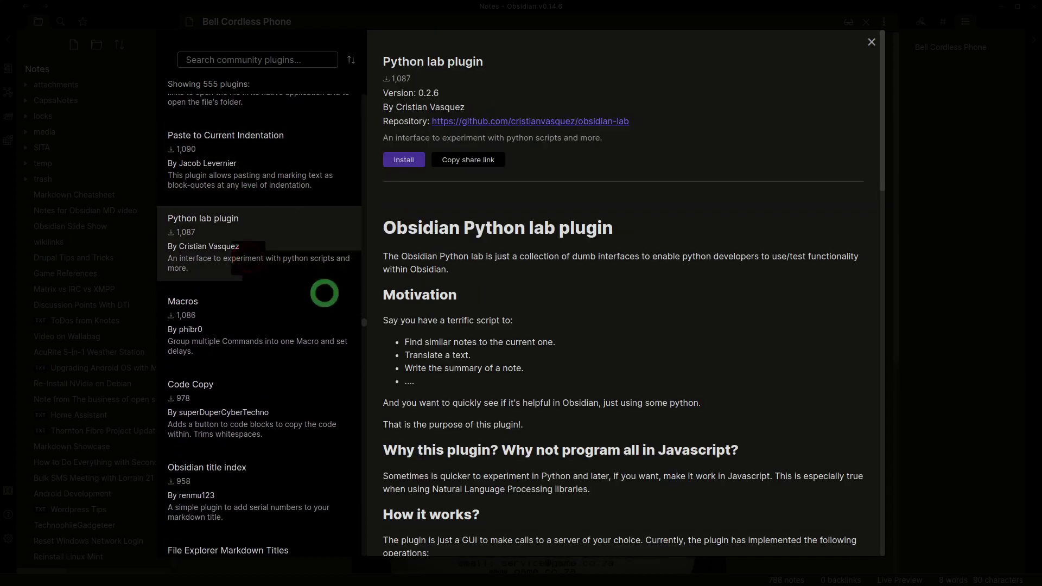
# - Skim the Python lab description, browse past Code Copy and open the Temple plugin's details
pyautogui.scroll(-4, 463, 342)
pyautogui.scroll(-12, 235, 374)
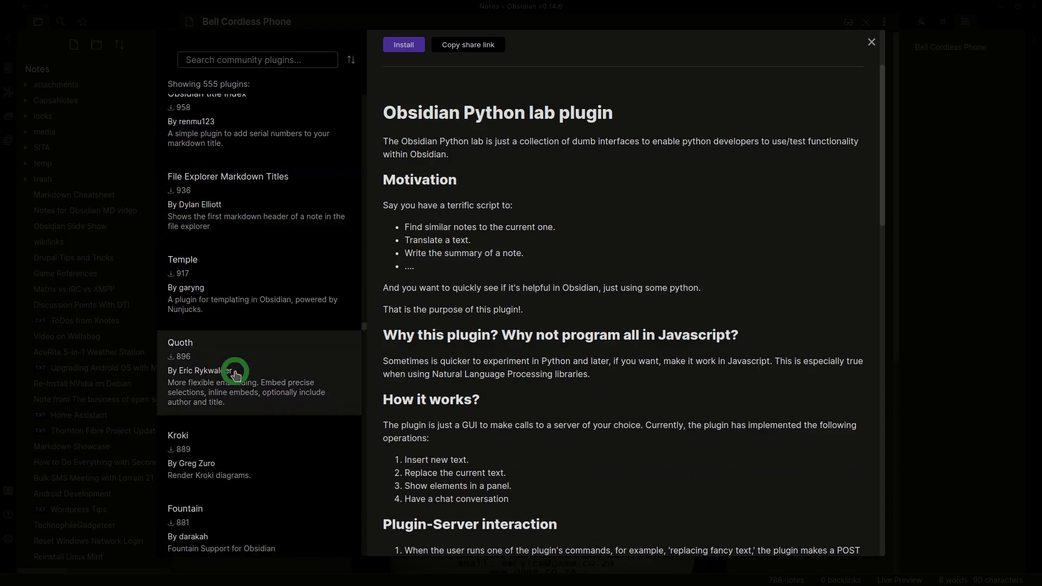
pyautogui.scroll(-3, 235, 375)
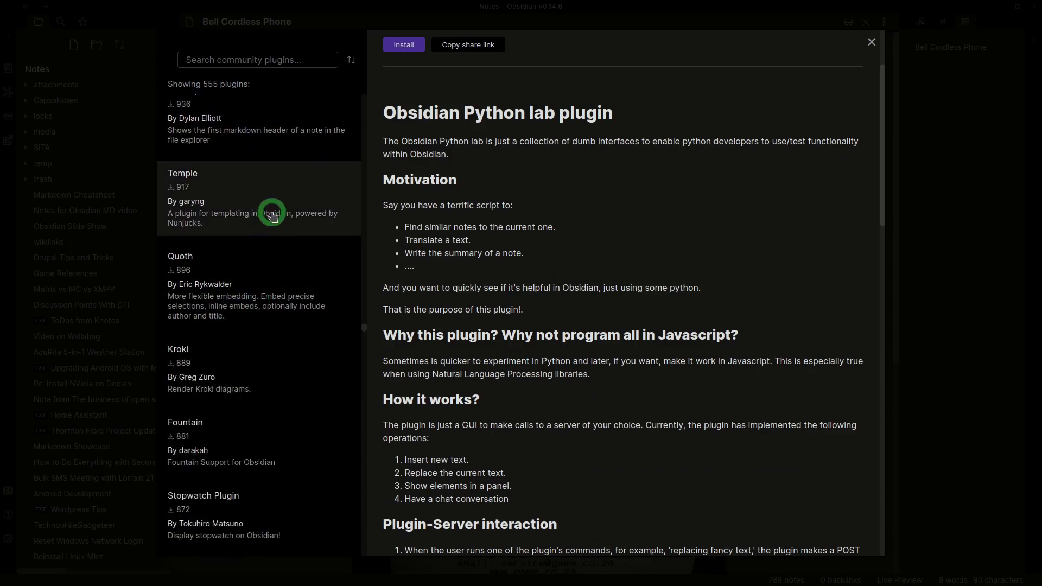
pyautogui.click(272, 216)
# - Browse the list past Kroki and Stopwatch Plugin and open the YouHaveBeenStaring plugin's details
pyautogui.scroll(-4, 272, 345)
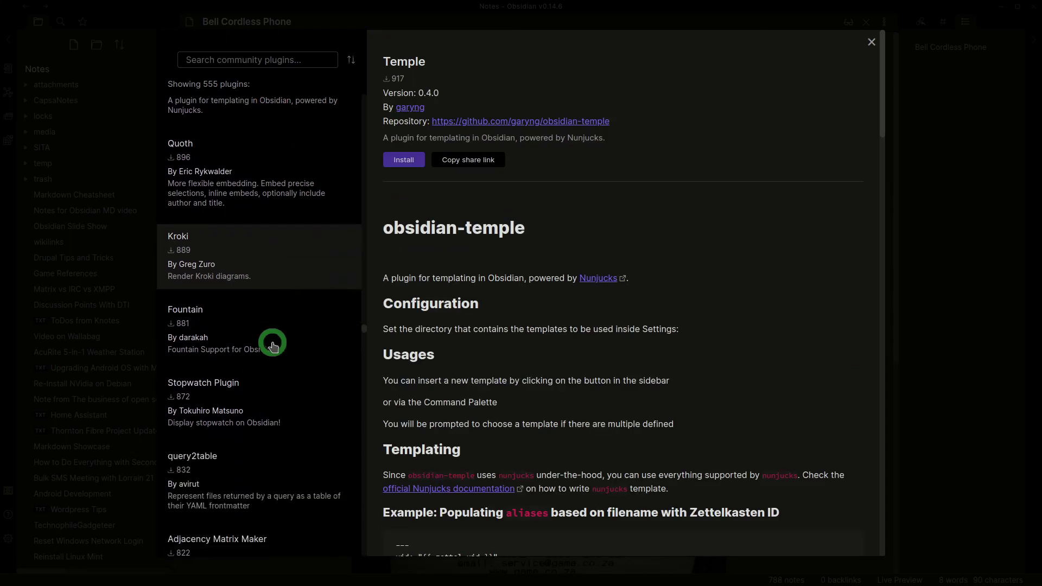
pyautogui.scroll(-6, 273, 345)
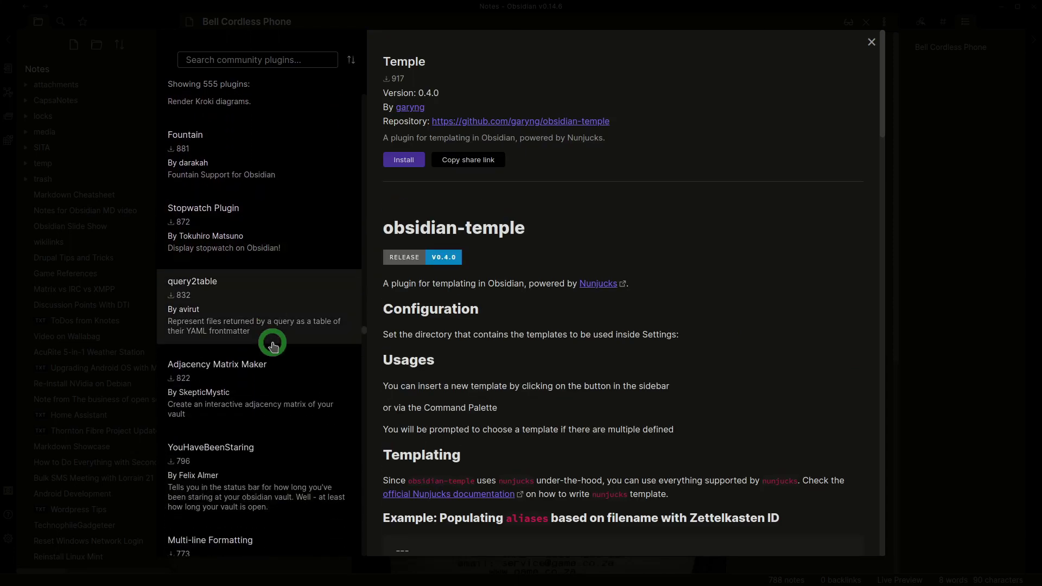
pyautogui.scroll(-7, 273, 345)
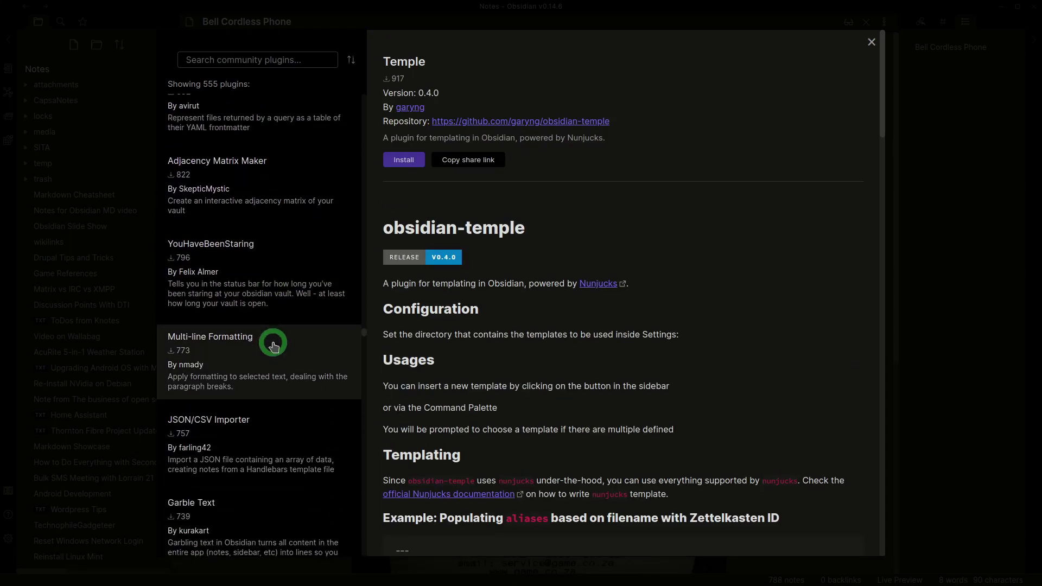
pyautogui.scroll(-3, 272, 345)
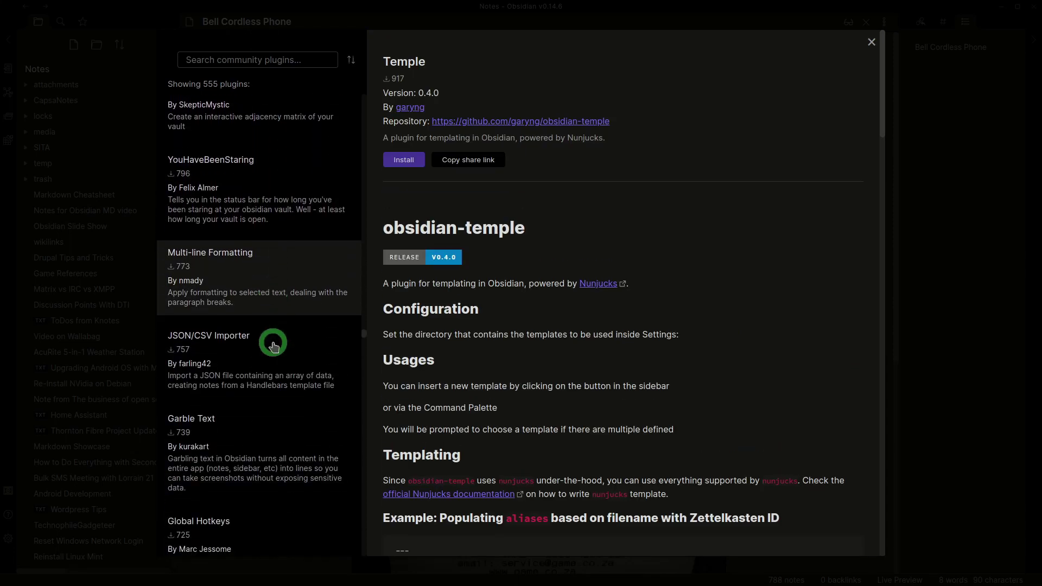
pyautogui.click(250, 213)
# - Browse past JSON/CSV Importer and open the Garble Text plugin's details
pyautogui.scroll(-1, 268, 363)
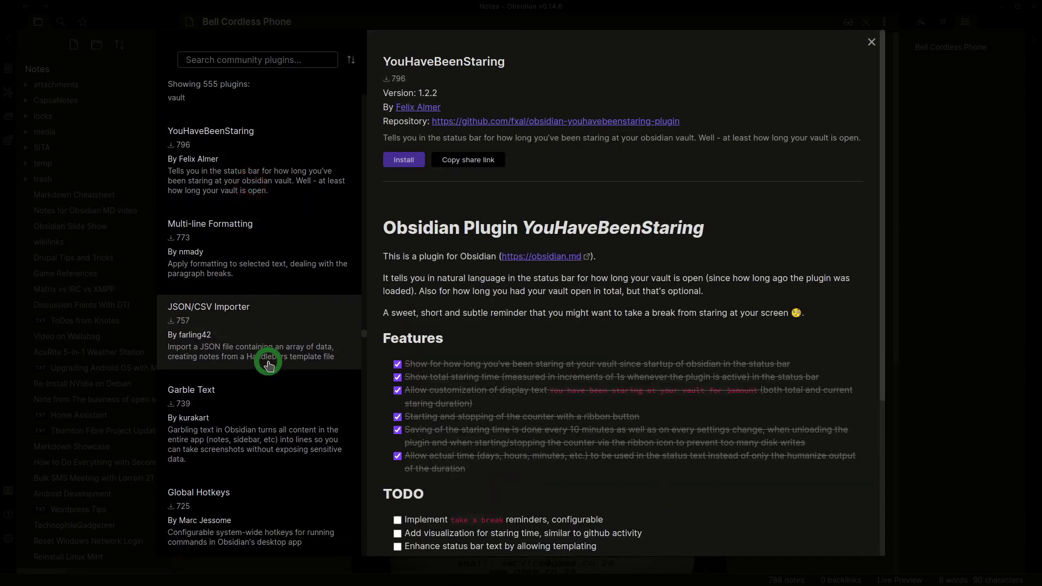
pyautogui.scroll(-5, 269, 362)
pyautogui.click(263, 301)
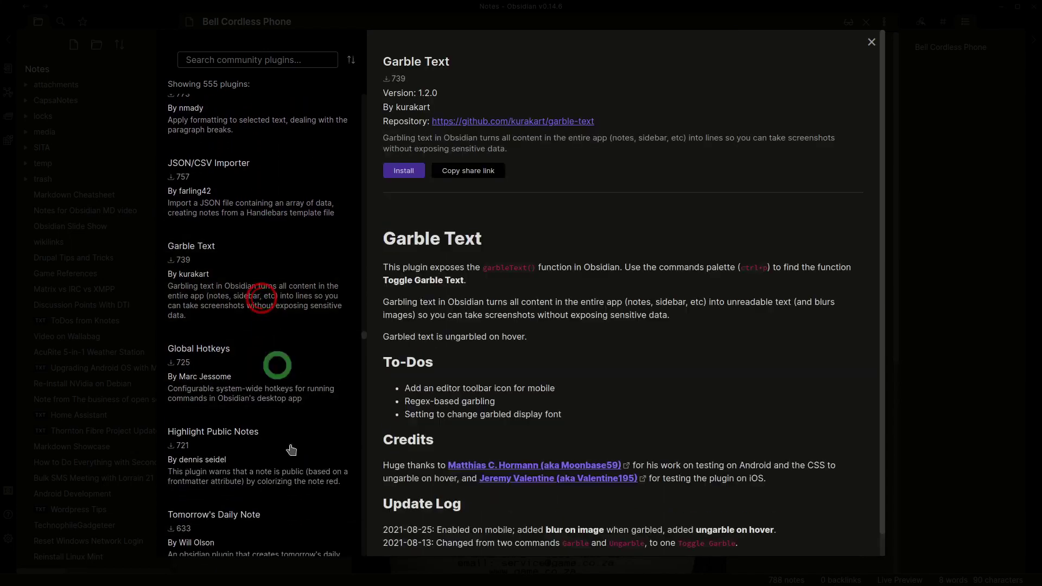
# - Browse the list down to ObsidianTweaks, open its details and read the features and commands table
pyautogui.scroll(-2, 264, 438)
pyautogui.scroll(-10, 266, 444)
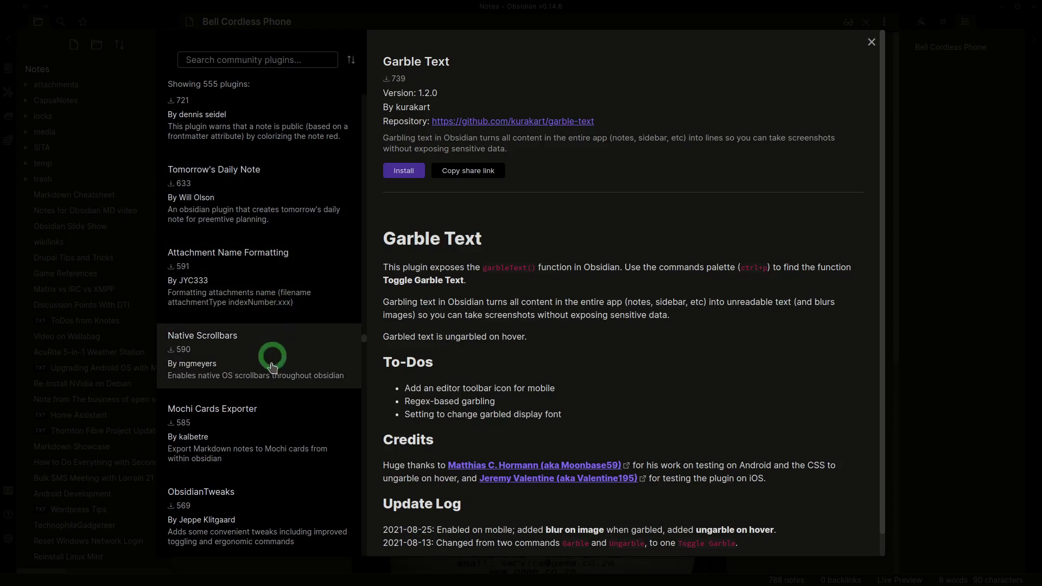
pyautogui.scroll(-10, 277, 365)
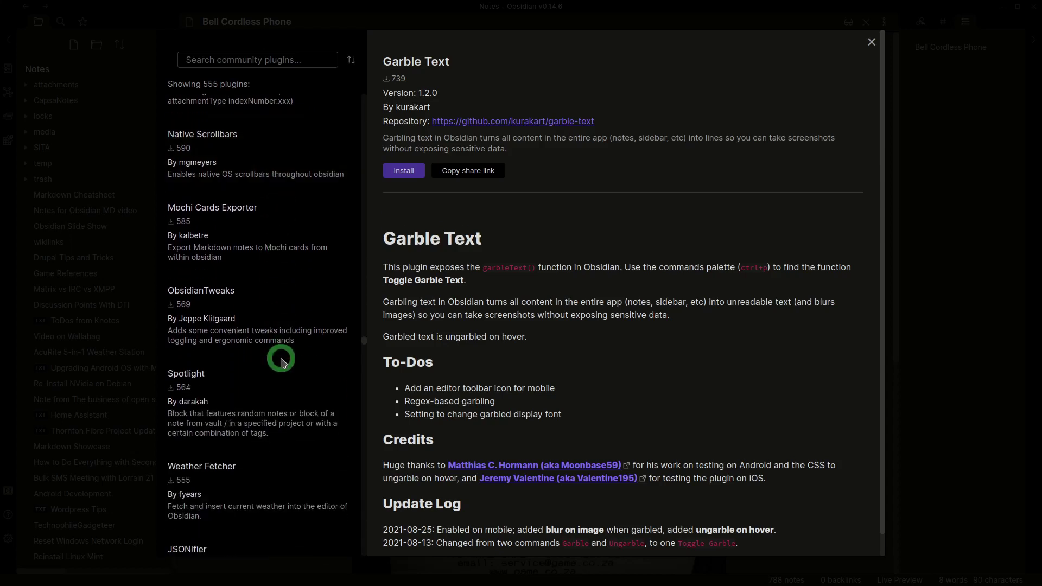
pyautogui.click(254, 216)
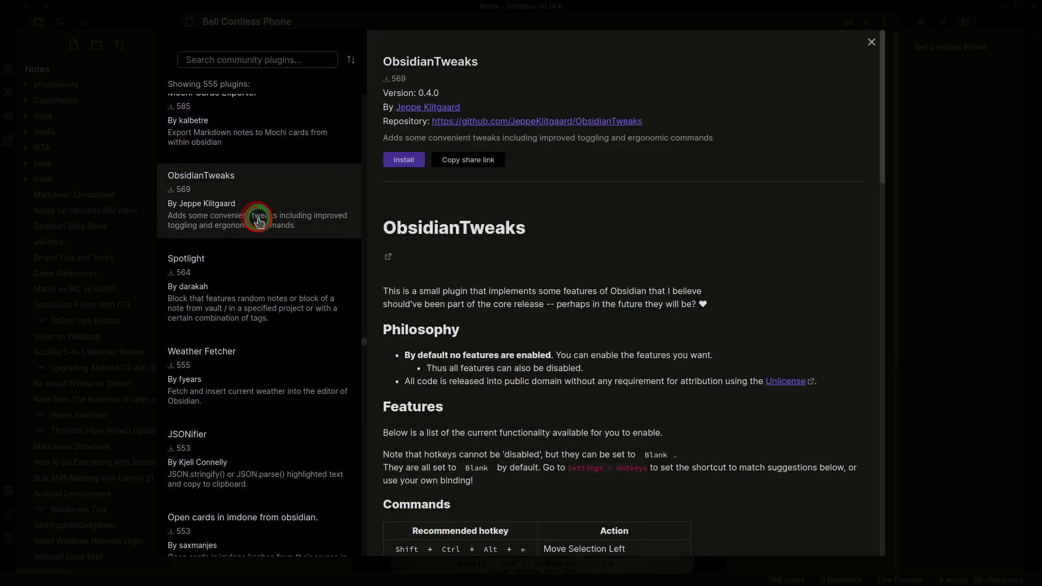
pyautogui.scroll(-5, 471, 353)
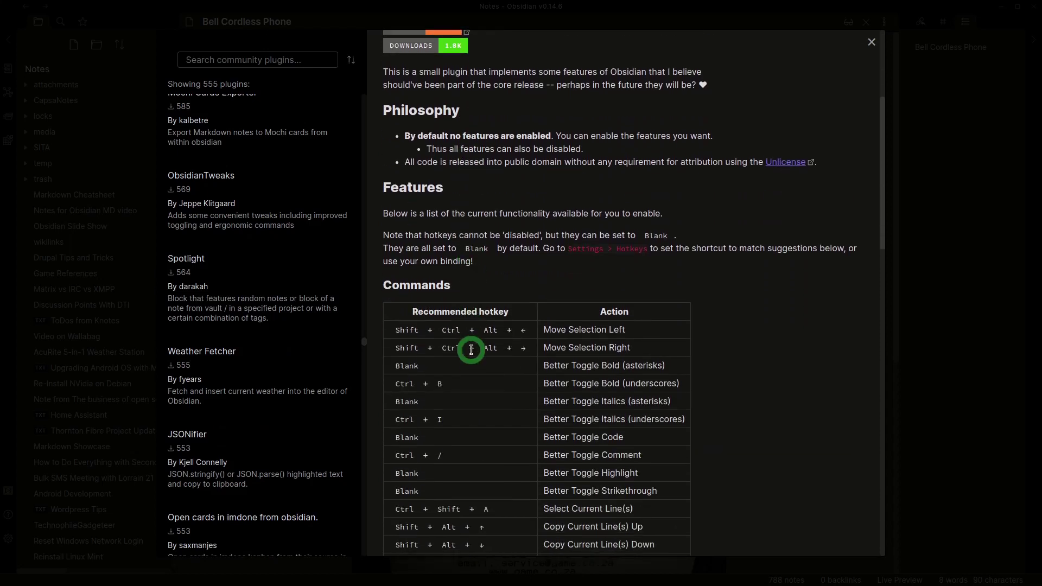
pyautogui.scroll(-1, 471, 351)
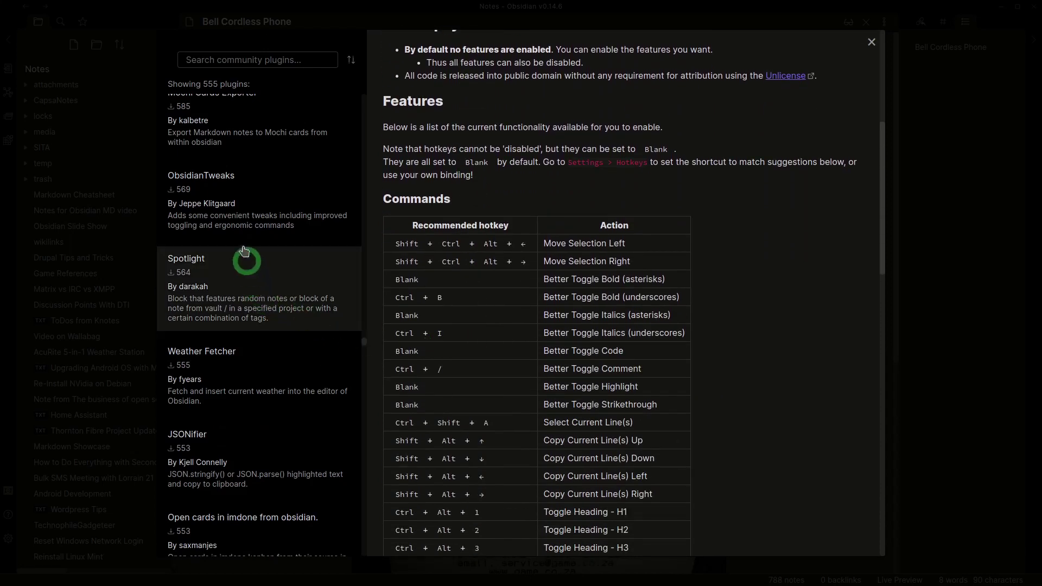
# - Open the Weather Fetcher plugin's details and browse the community list down to Chessboard Viewer
pyautogui.click(246, 362)
pyautogui.scroll(-4, 244, 366)
pyautogui.scroll(-2, 245, 366)
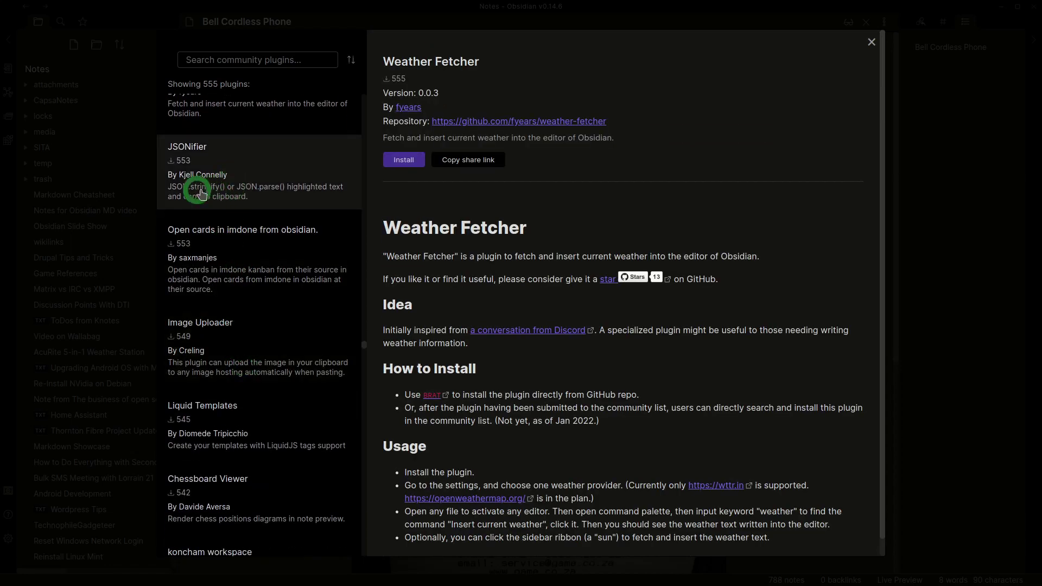
# - Open the JSONifier plugin's details, read its usage instructions and example, and open the Image Uploader plugin's details
pyautogui.click(266, 194)
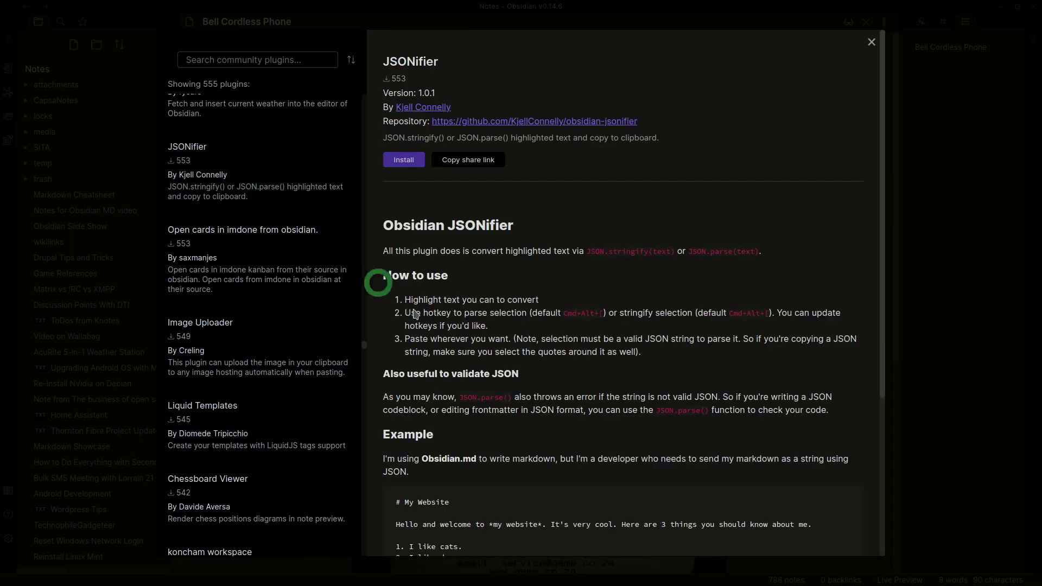
pyautogui.scroll(-3, 478, 266)
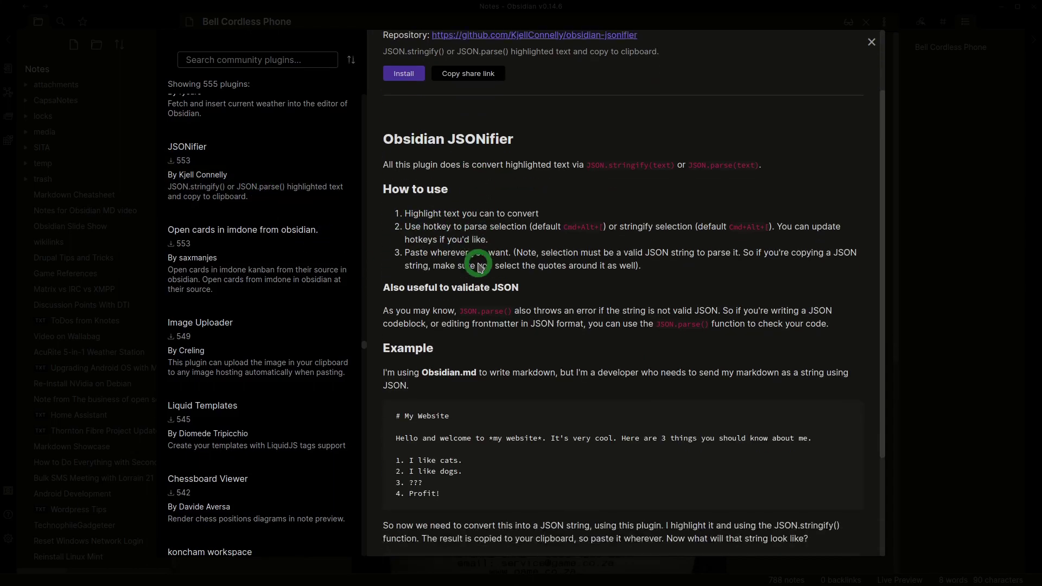
pyautogui.click(251, 355)
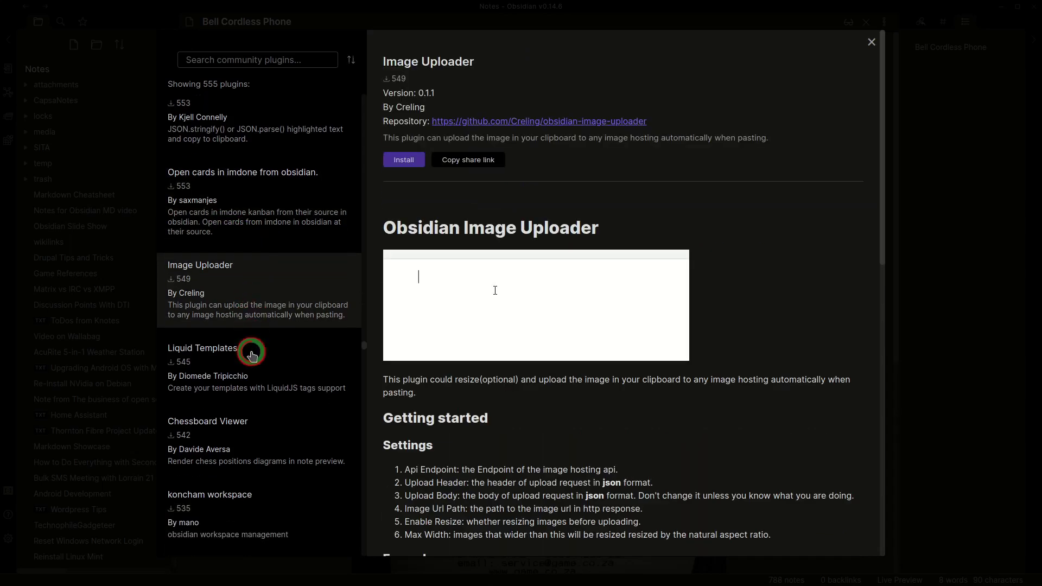
# - Open the Chessboard Viewer plugin's details and read its usage, annotations and syntax sections
pyautogui.scroll(-2, 252, 355)
pyautogui.scroll(-2, 251, 356)
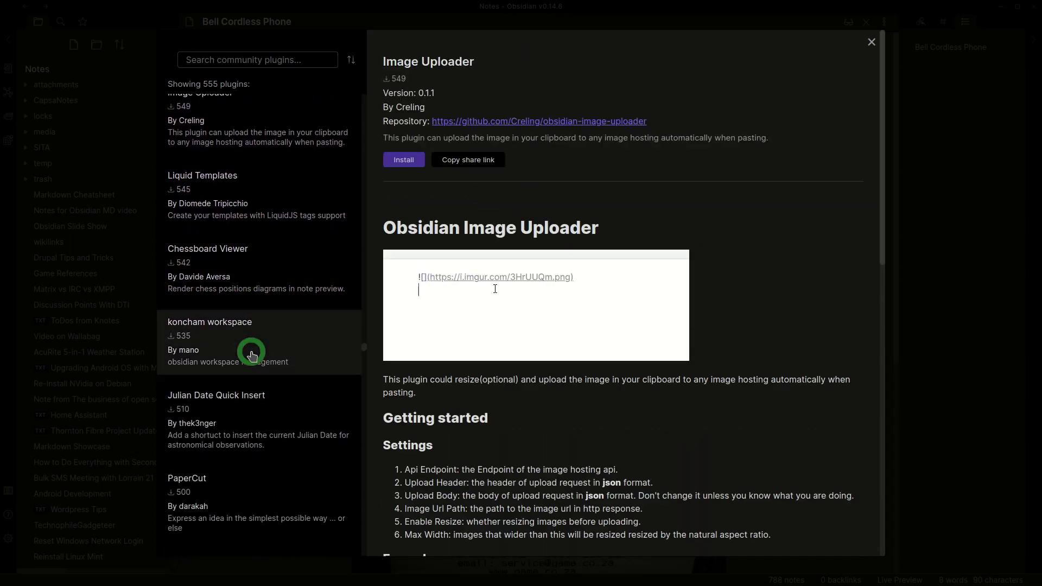
pyautogui.click(252, 277)
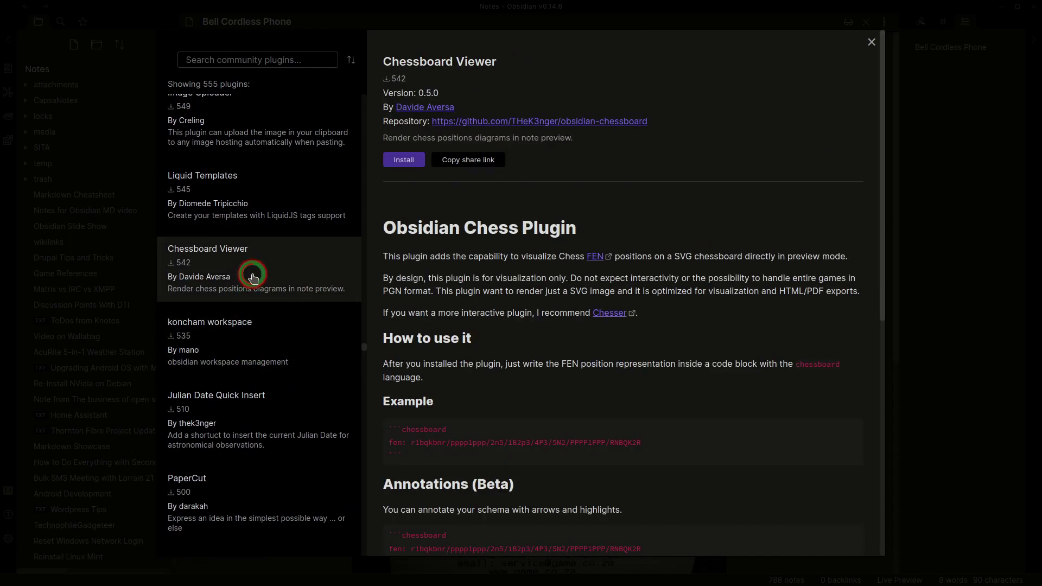
pyautogui.scroll(-3, 489, 297)
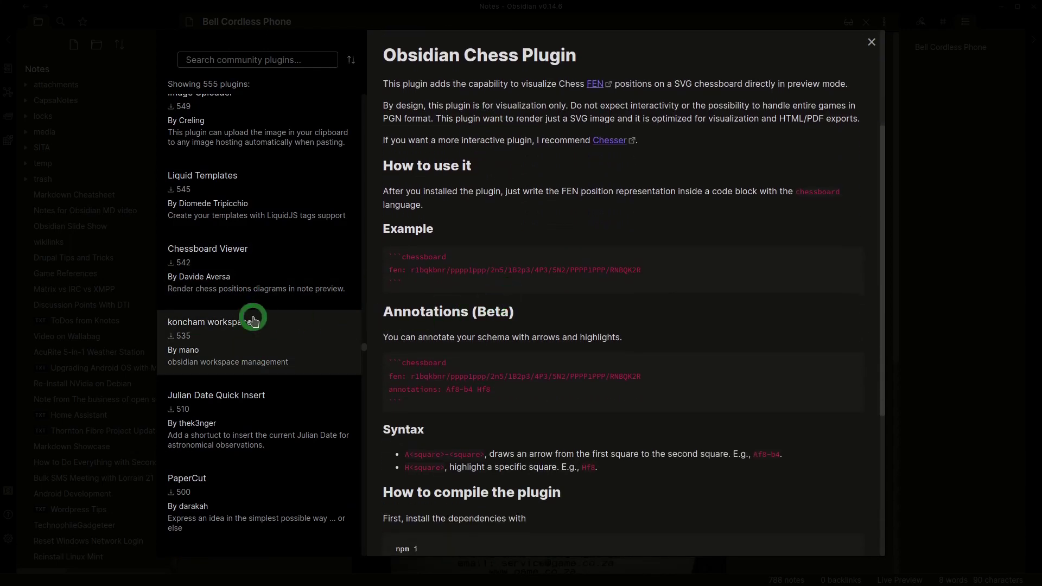
# - Browse the list past PaperCut, Activity Logger and Local File Interface and open the mdx as md plugin's details
pyautogui.scroll(-4, 253, 321)
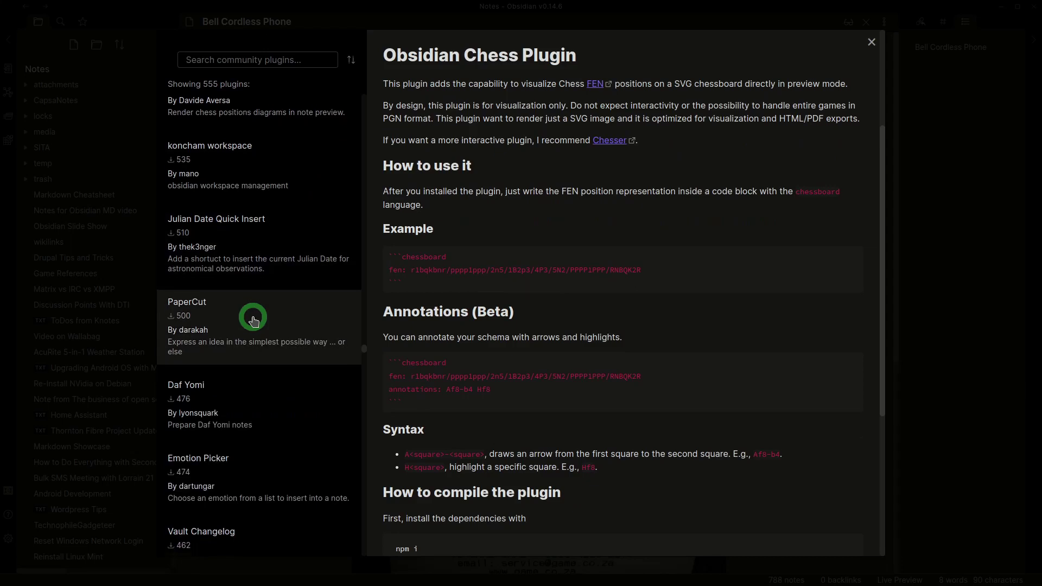
pyautogui.scroll(-2, 253, 321)
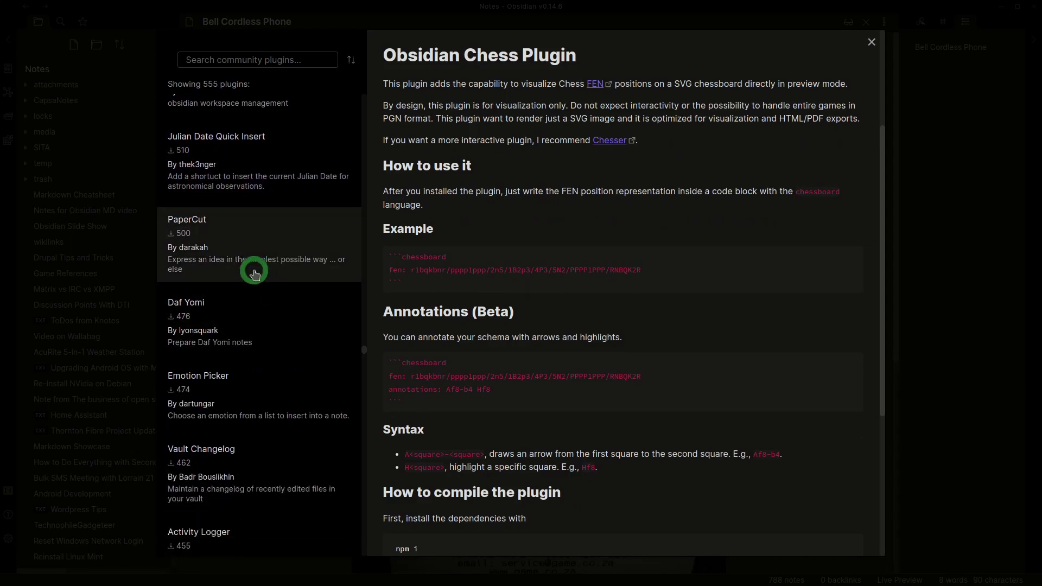
pyautogui.scroll(-3, 257, 280)
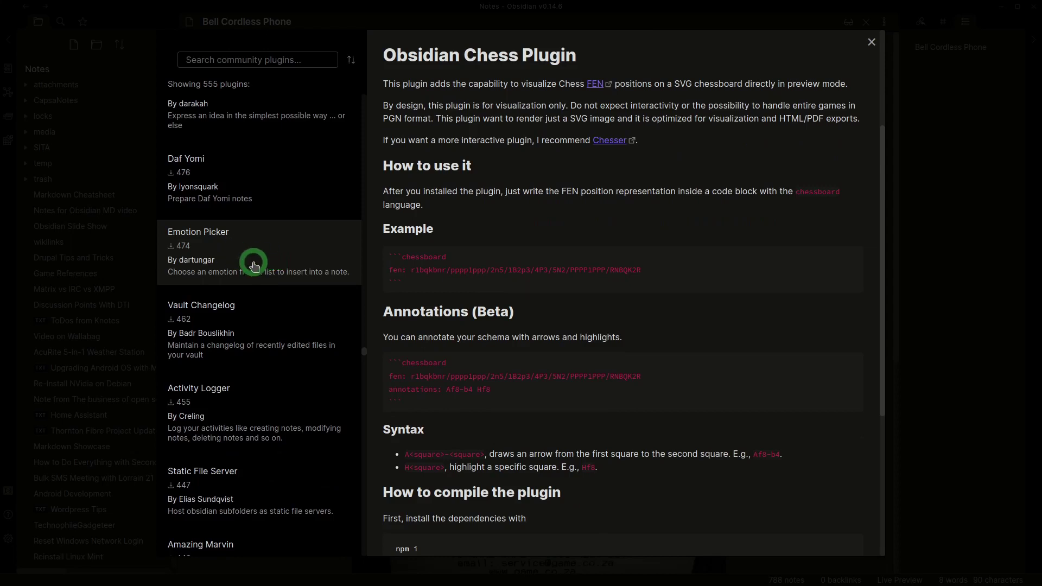
pyautogui.scroll(-2, 255, 264)
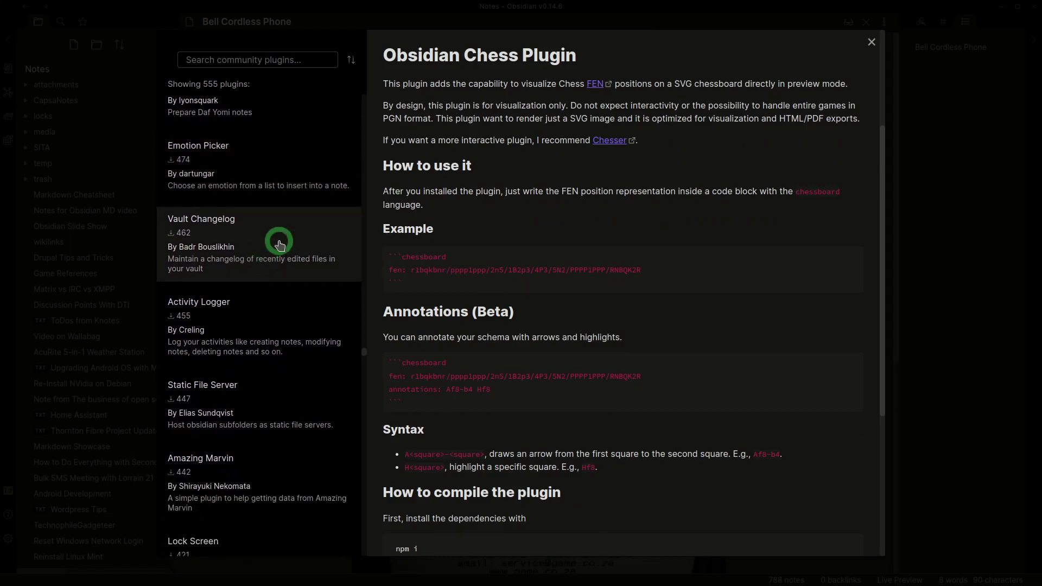
pyautogui.scroll(-4, 273, 263)
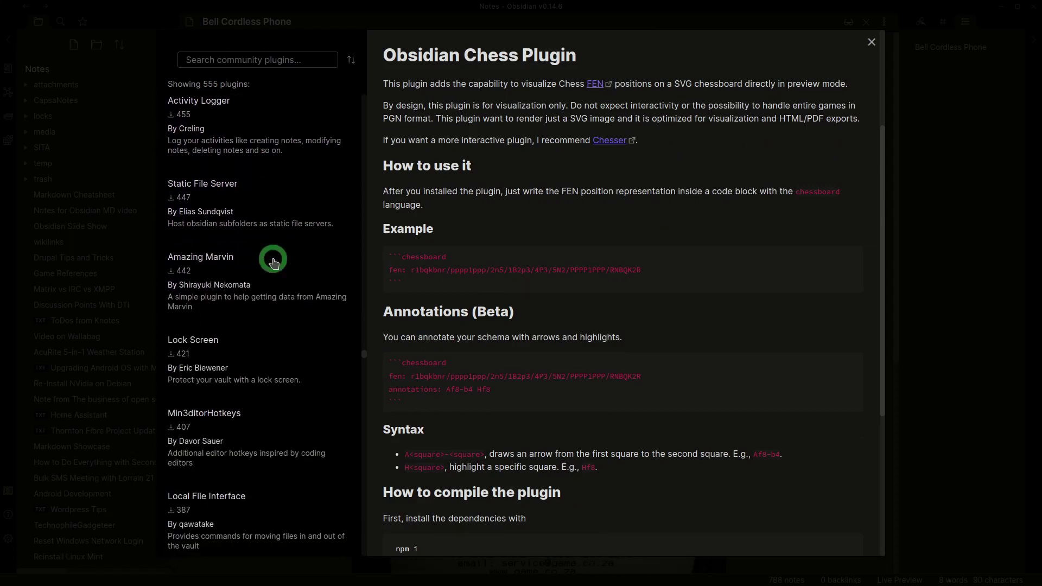
pyautogui.scroll(-3, 286, 291)
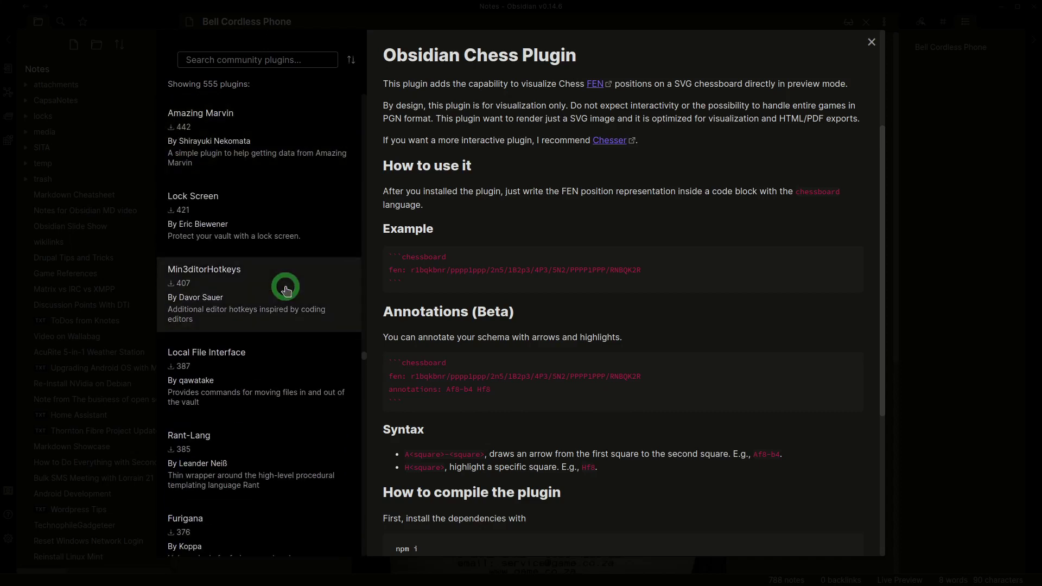
pyautogui.scroll(-1, 286, 291)
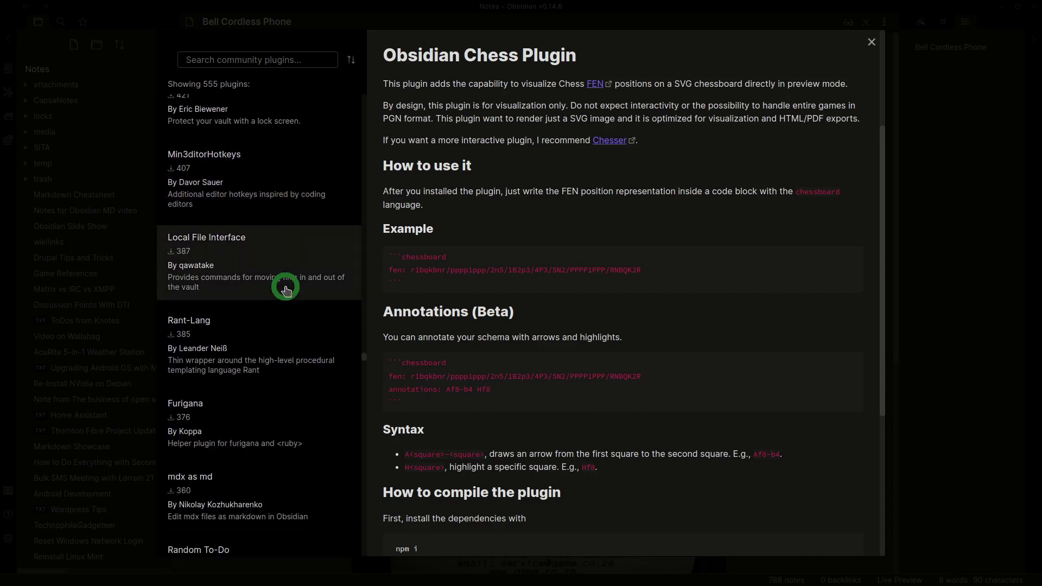
pyautogui.scroll(-4, 286, 292)
pyautogui.scroll(-2, 286, 291)
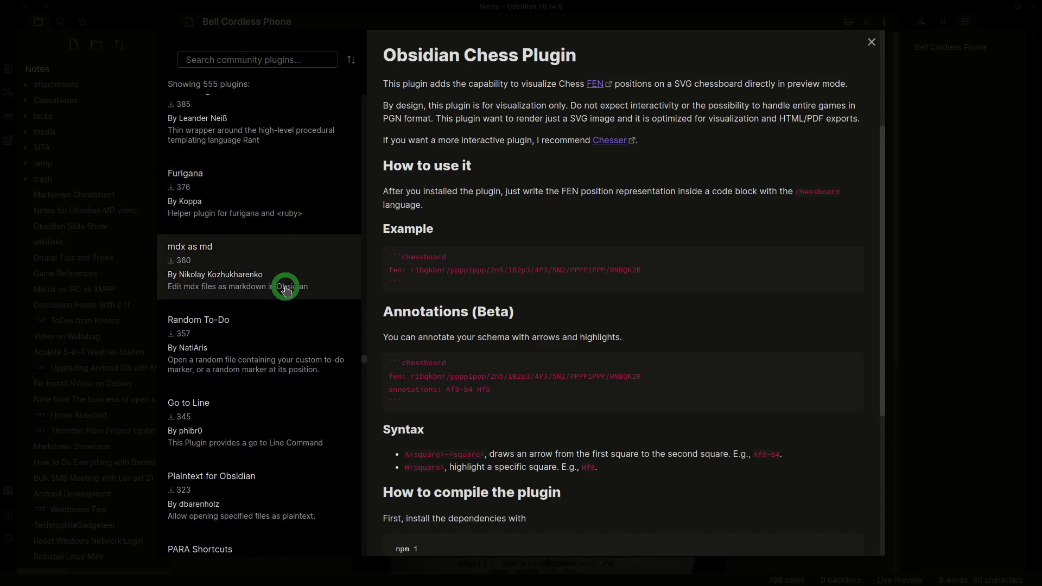
pyautogui.click(197, 251)
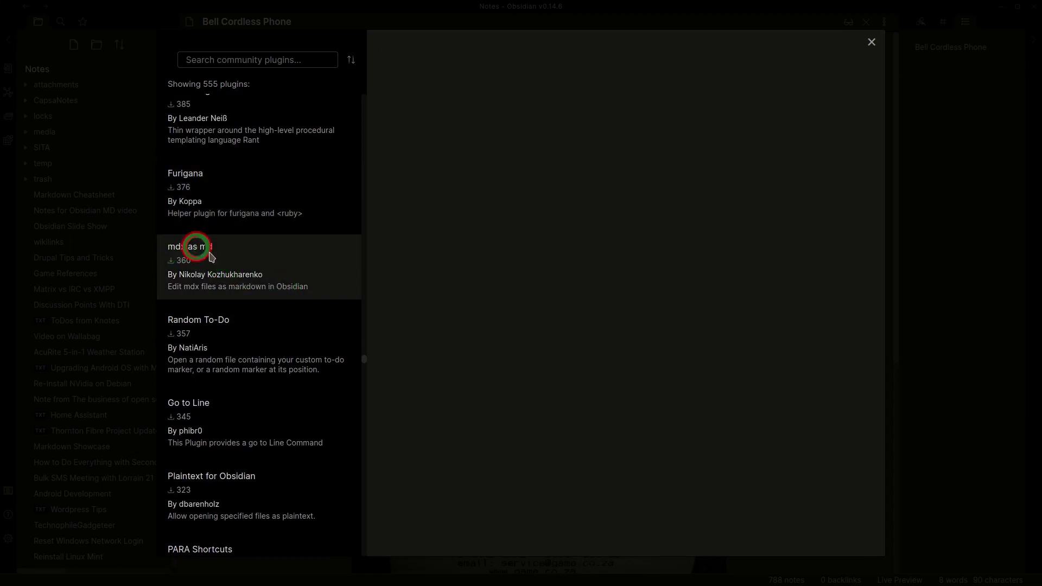
# - Browse the list past Go to Line and PARA Shortcuts and open the Vim IM Select plugin's details
pyautogui.scroll(-2, 266, 342)
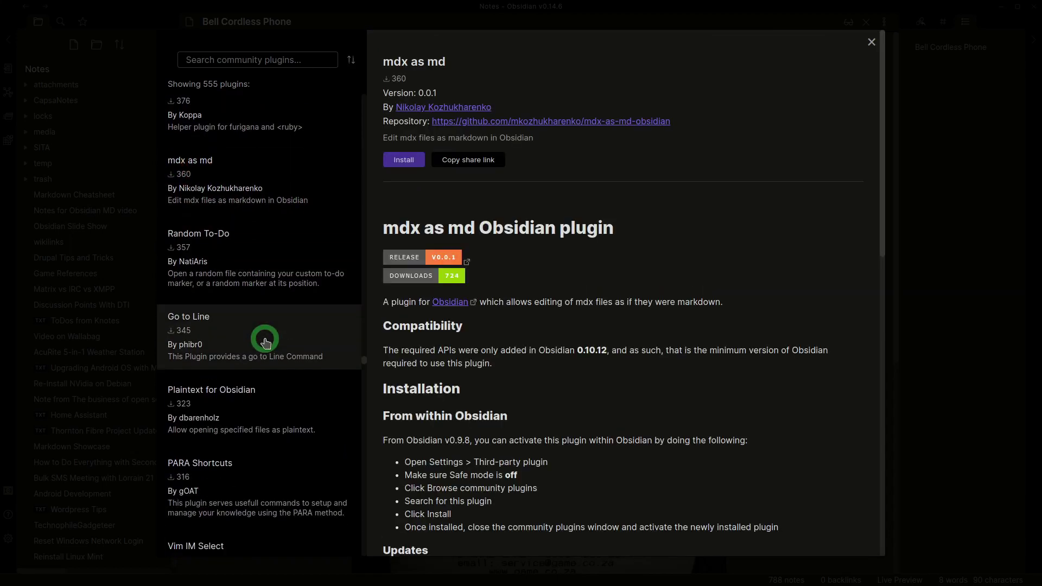
pyautogui.scroll(-5, 266, 342)
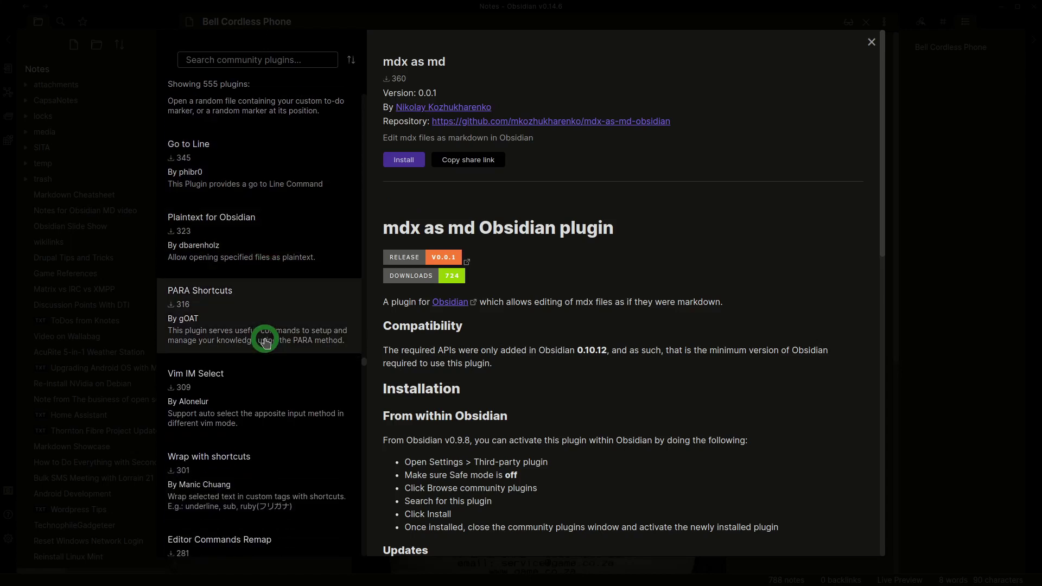
pyautogui.scroll(-2, 264, 341)
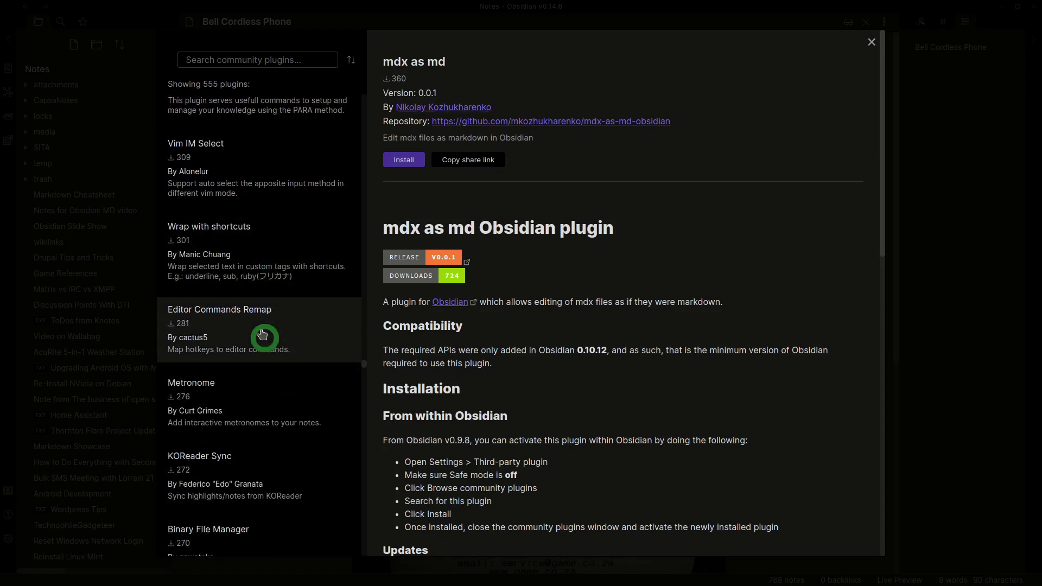
pyautogui.click(235, 178)
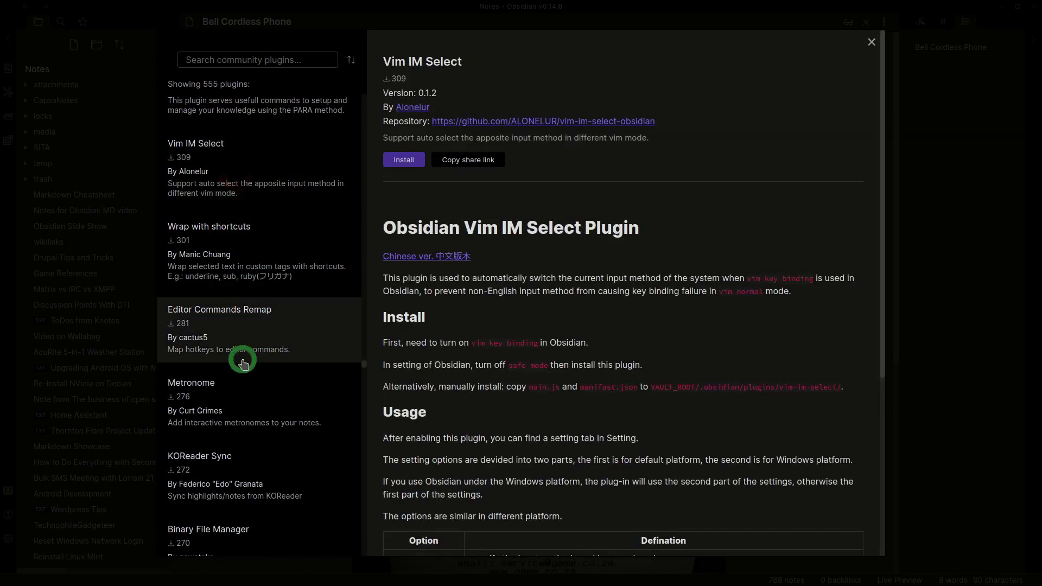
# - Browse past Editor Commands Remap and open the Metronome plugin's details
pyautogui.scroll(-4, 254, 390)
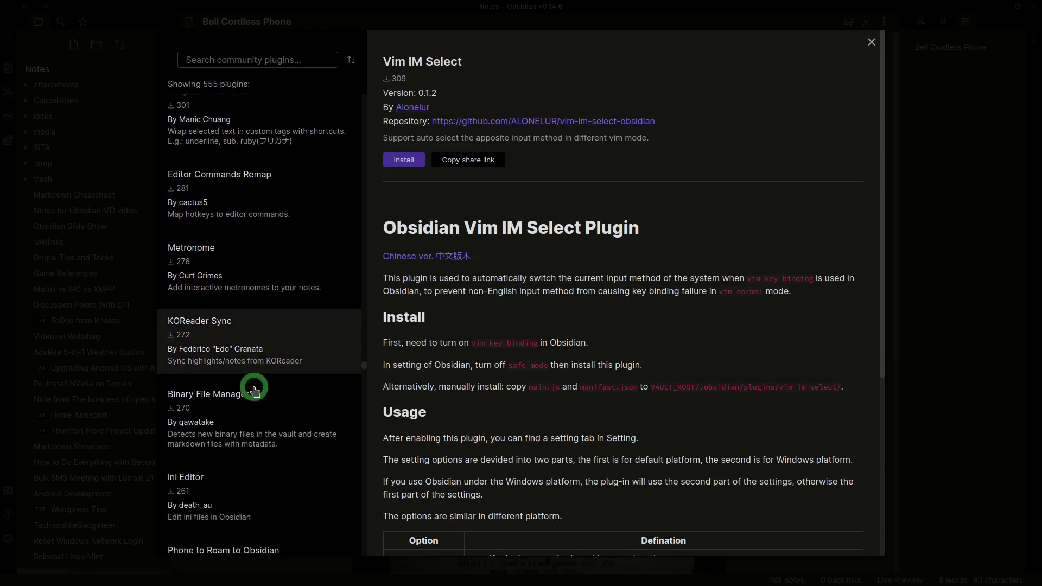
pyautogui.click(278, 215)
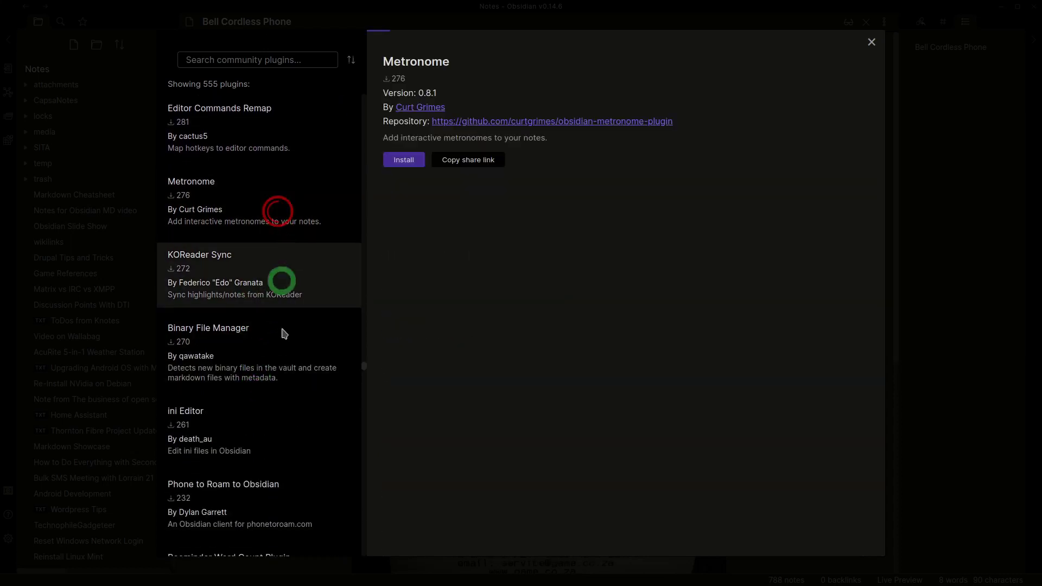
pyautogui.scroll(-2, 282, 332)
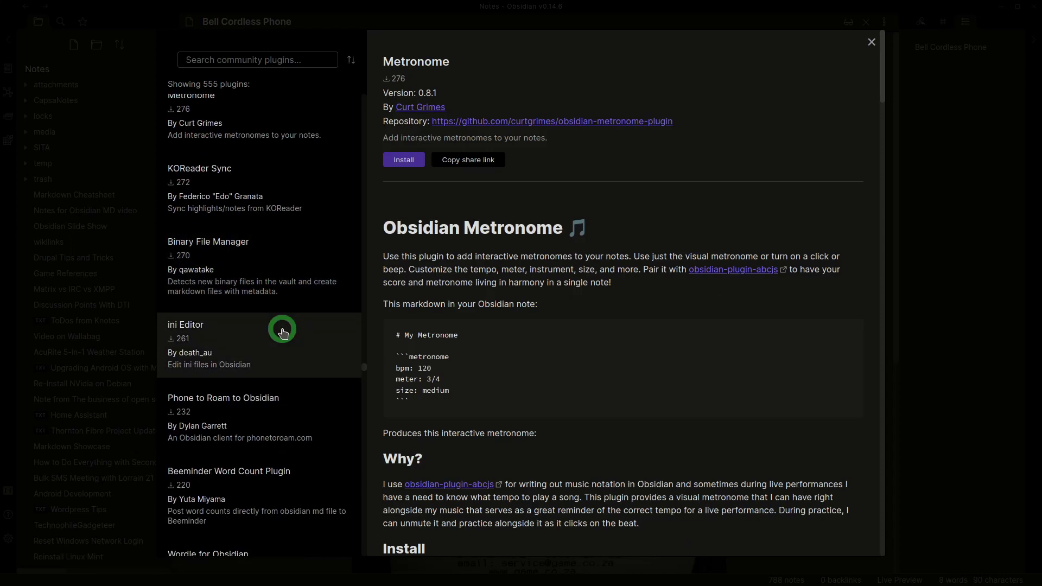
# - Review the Binary File Manager plugin's details and open those of KOReader Sync
pyautogui.click(277, 271)
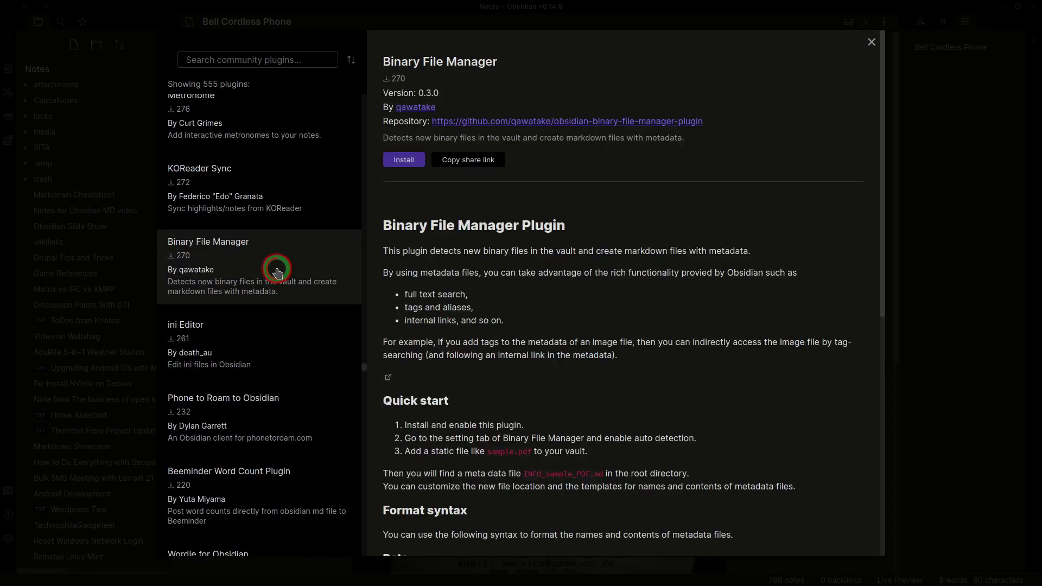
pyautogui.scroll(-2, 276, 270)
pyautogui.scroll(3, 273, 245)
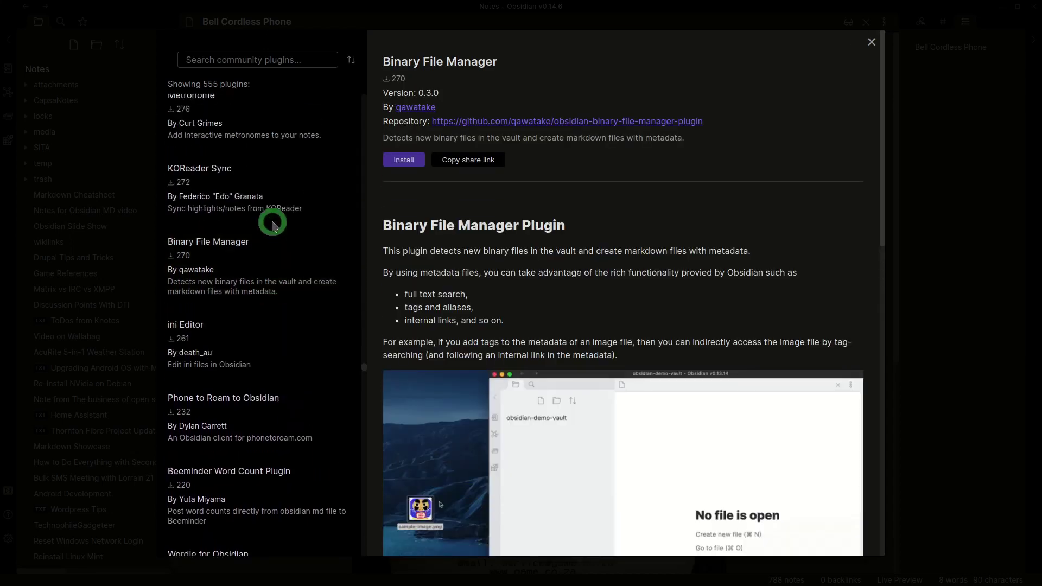
pyautogui.click(238, 245)
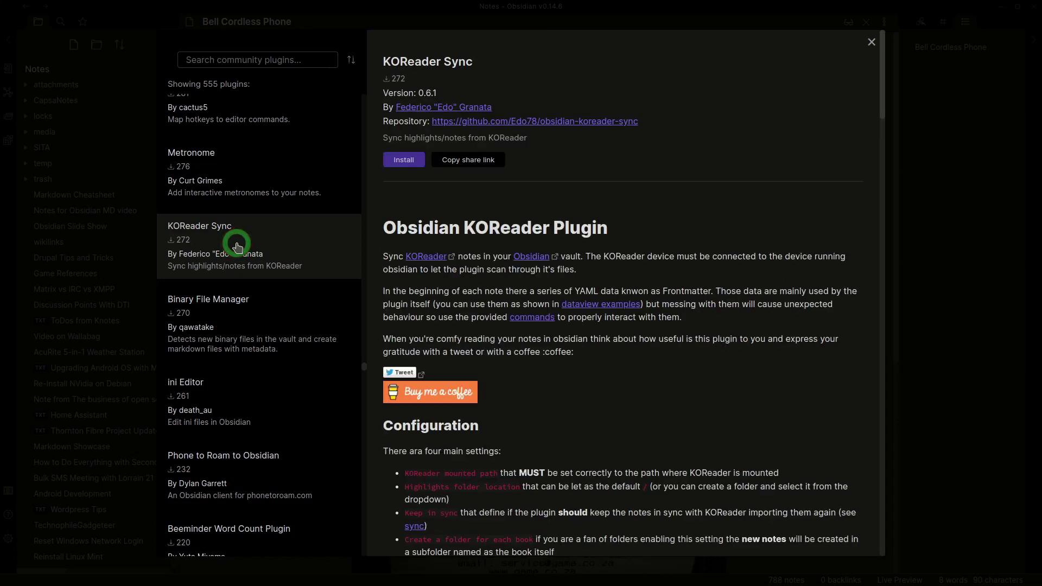
# - Browse the list past ini Editor and open the Phone to Roam to Obsidian plugin's details
pyautogui.scroll(-5, 237, 247)
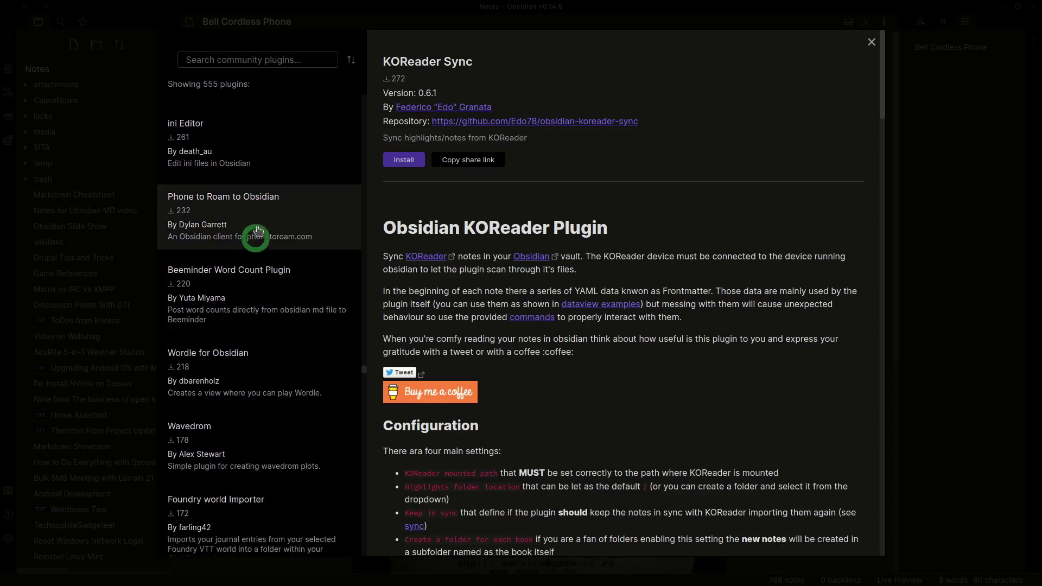
pyautogui.click(258, 228)
pyautogui.scroll(-3, 281, 325)
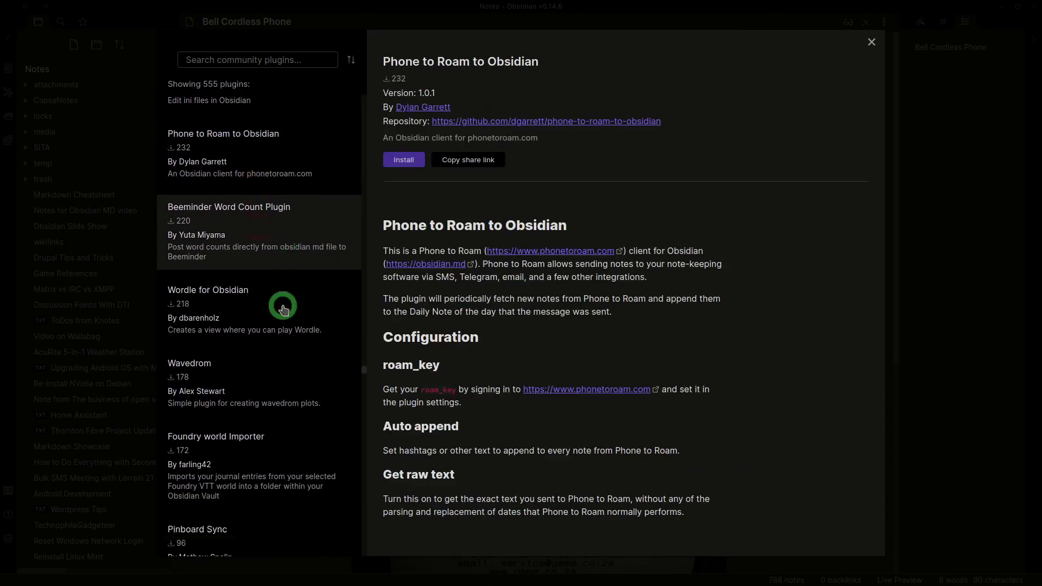
# - Read the Wordle for Obsidian plugin's details down to its changelog and open the Wavedrom plugin's details
pyautogui.scroll(-2, 283, 310)
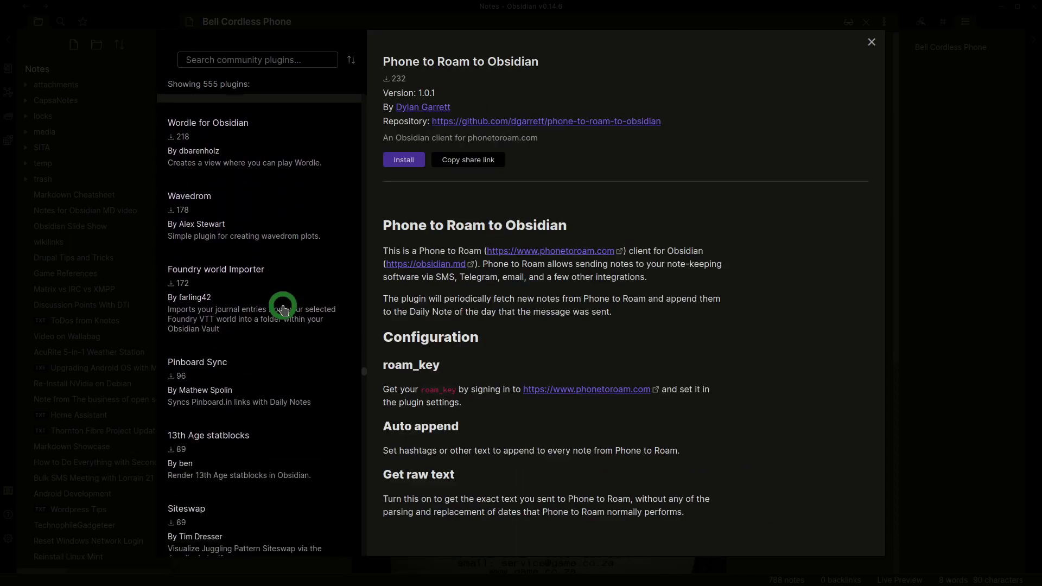
pyautogui.click(240, 159)
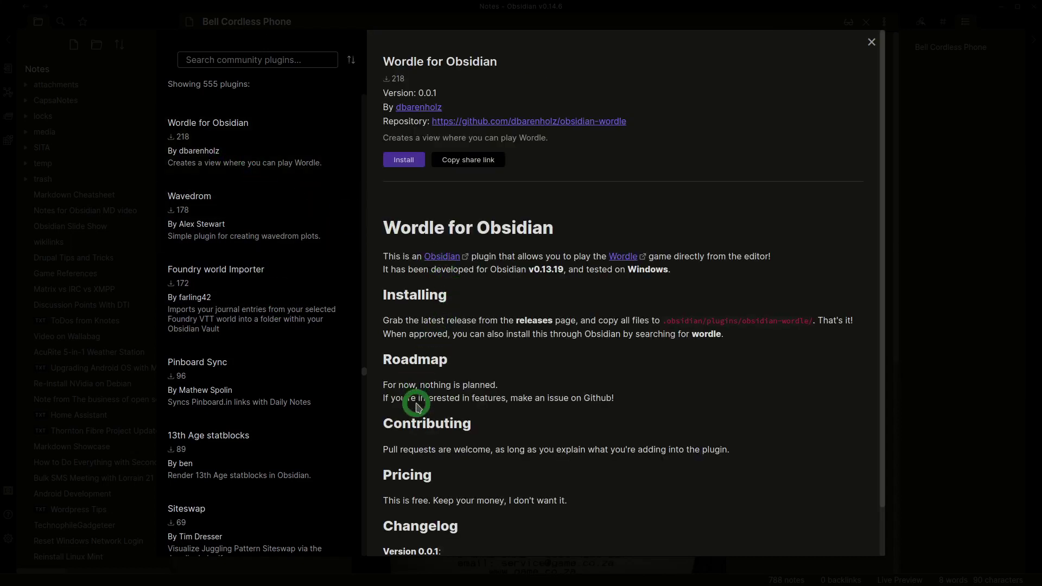
pyautogui.scroll(-1, 418, 406)
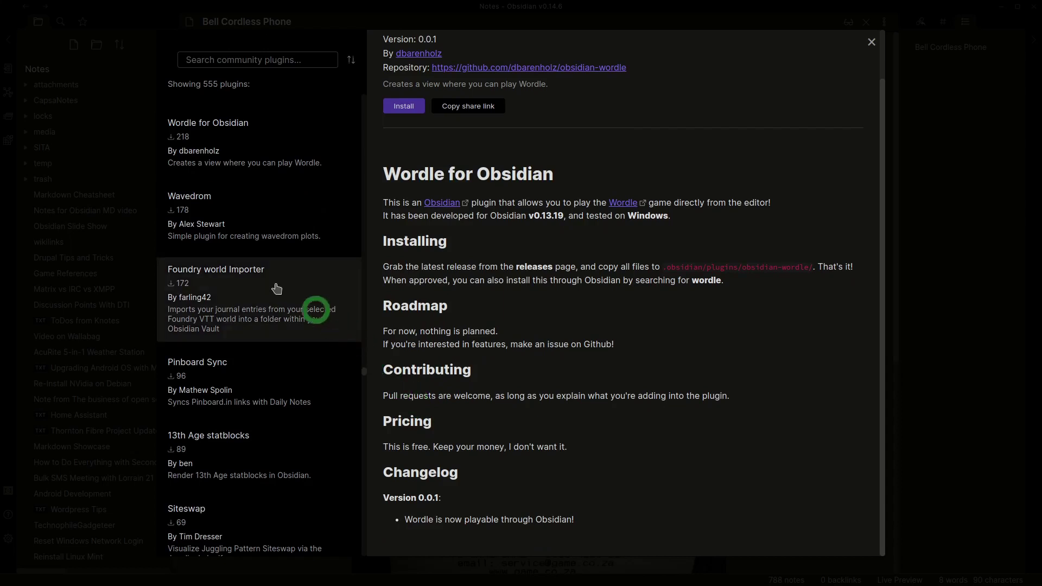
pyautogui.click(259, 231)
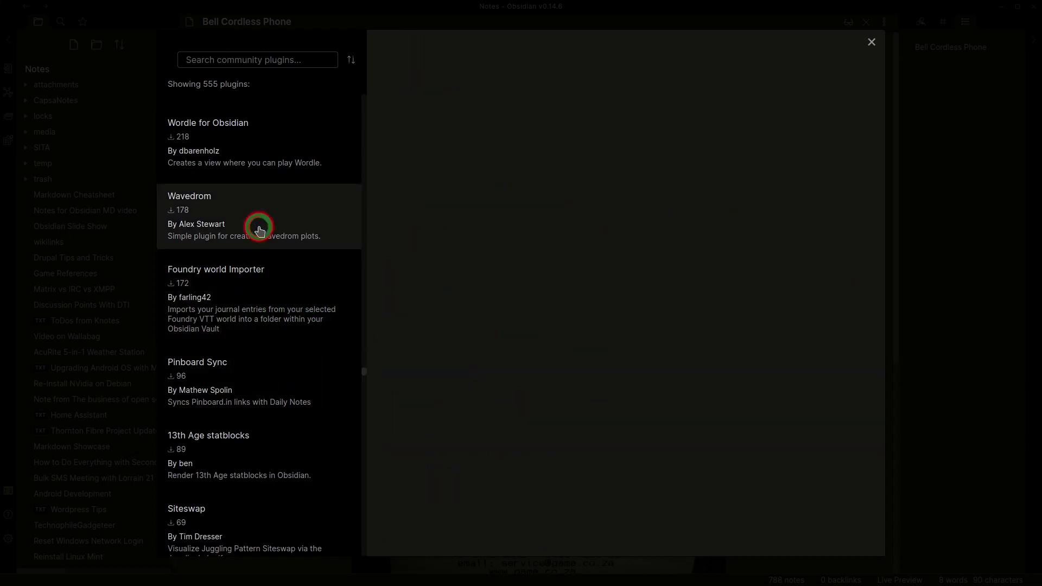
# - Open the Pinboard Sync plugin's details and browse the list past Link Server and Workspaces Plus down to Code Block Enhancer
pyautogui.scroll(-2, 260, 346)
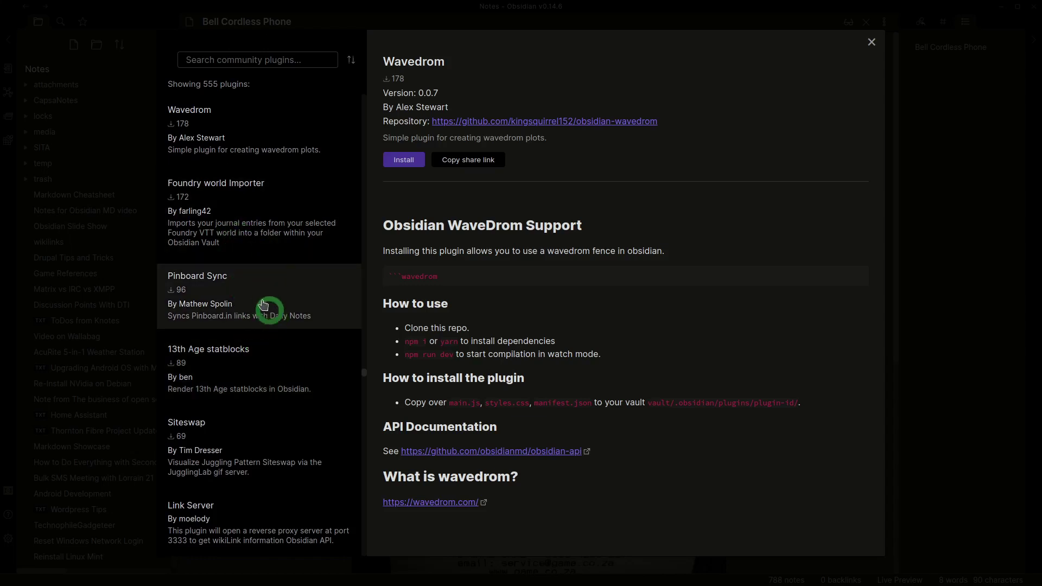
pyautogui.click(263, 304)
pyautogui.scroll(-5, 261, 301)
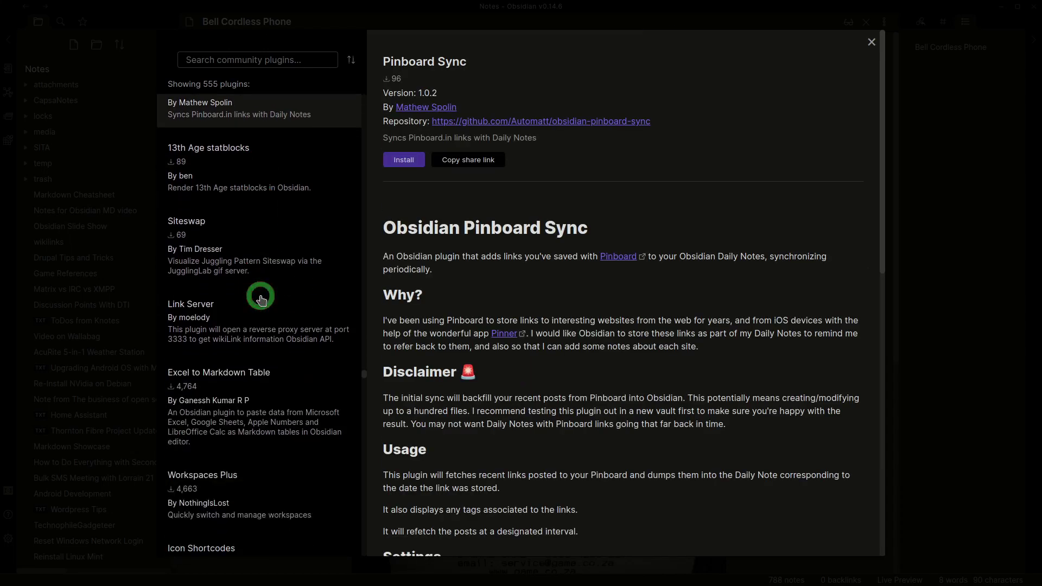
pyautogui.scroll(-5, 260, 299)
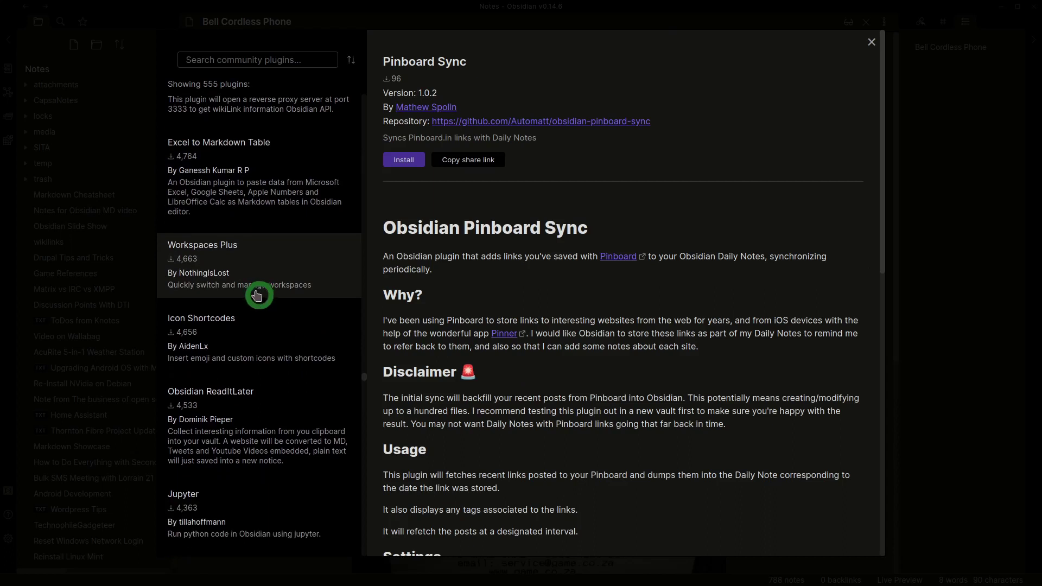
pyautogui.scroll(-2, 258, 295)
pyautogui.scroll(-5, 299, 288)
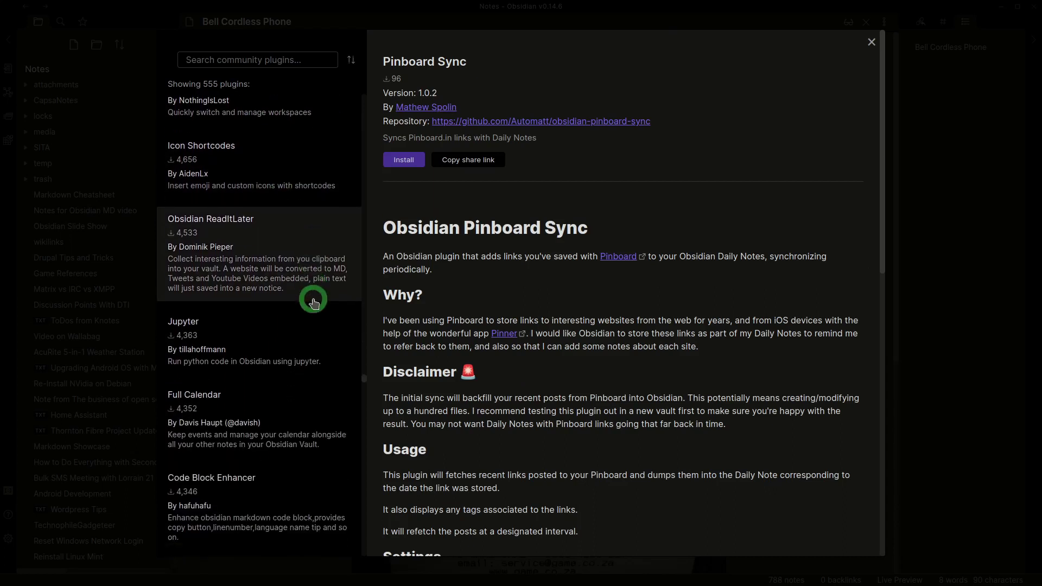
# - Open the Full Calendar plugin's details, followed by those of Zotero Desktop Connector further down the list
pyautogui.scroll(-3, 313, 301)
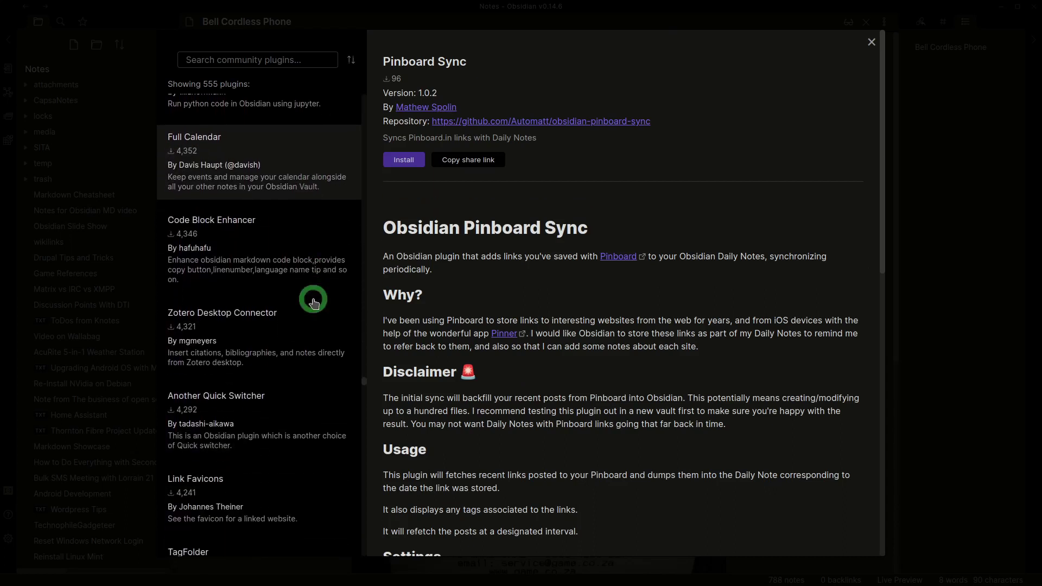
pyautogui.click(234, 167)
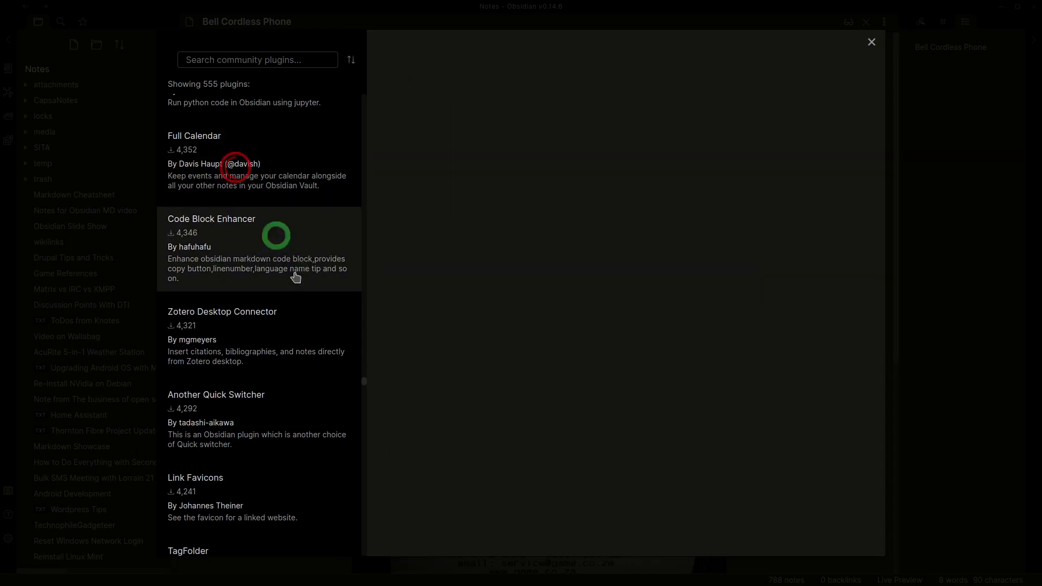
pyautogui.scroll(-3, 260, 342)
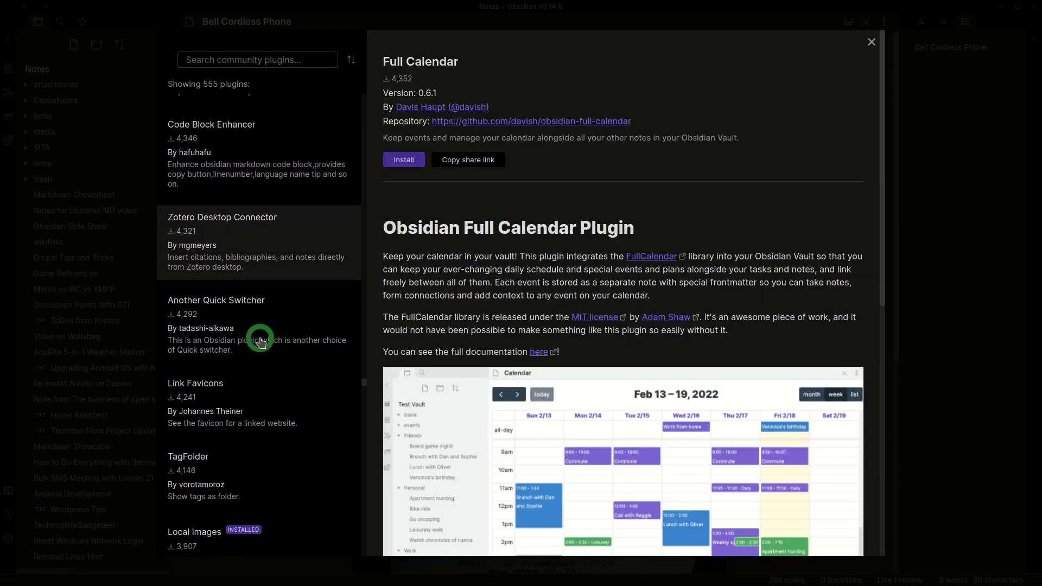
pyautogui.click(227, 238)
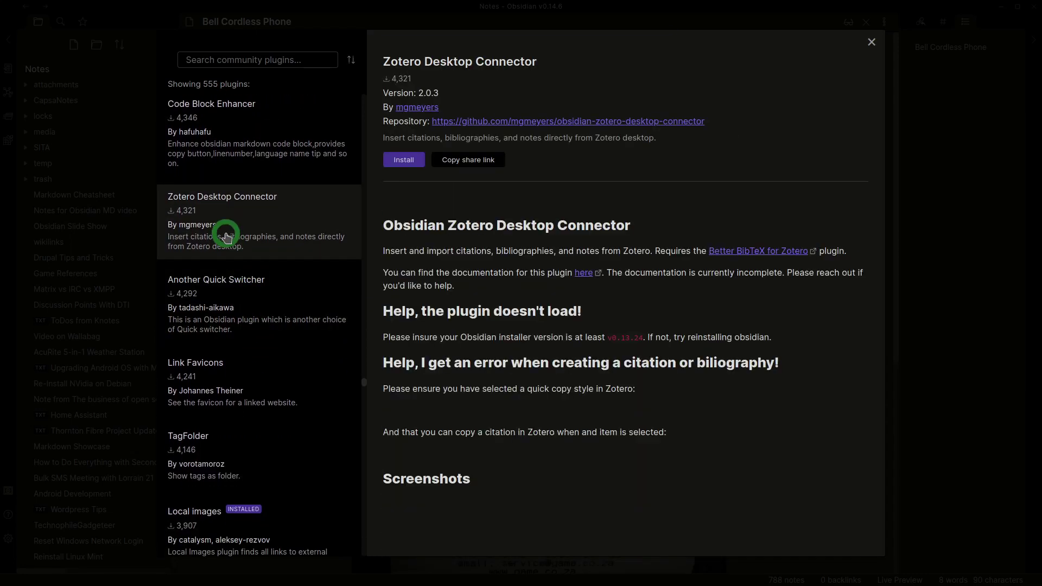
# - Browse the list past TagFolder and Local images and open the CardBoard plugin's details
pyautogui.scroll(-3, 257, 298)
pyautogui.scroll(-6, 260, 307)
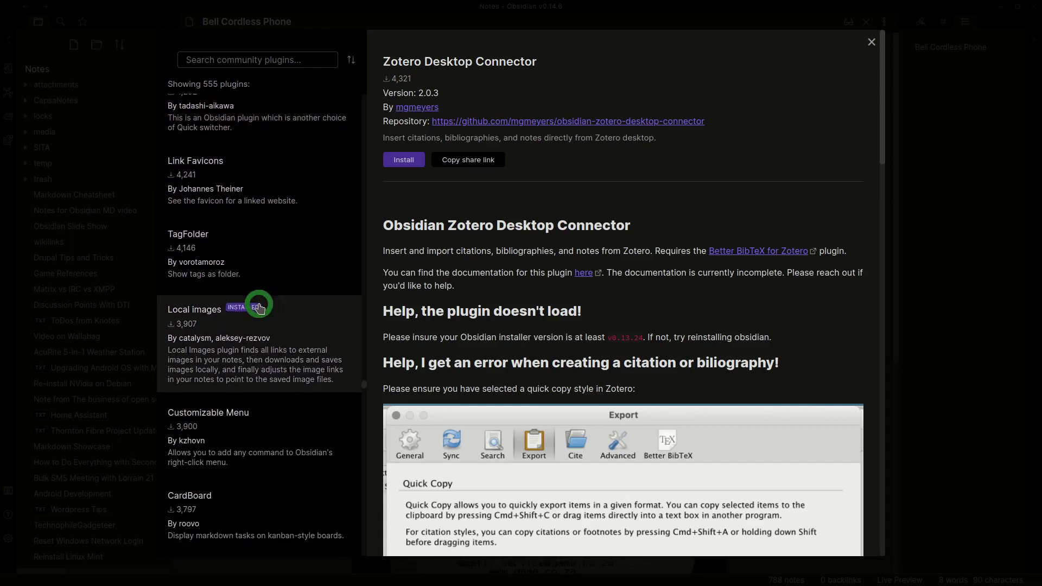
pyautogui.scroll(-2, 259, 306)
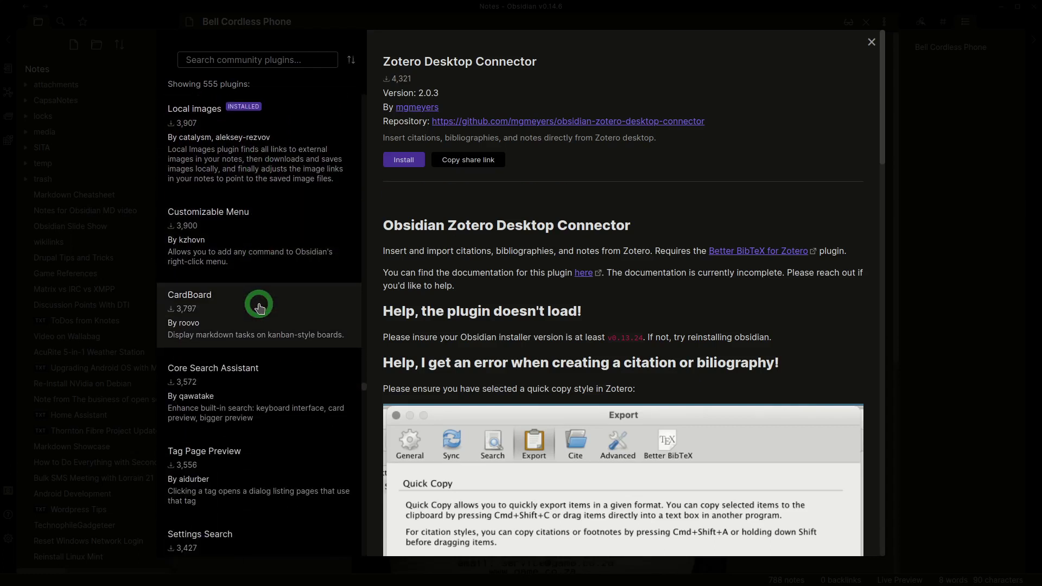
pyautogui.click(277, 313)
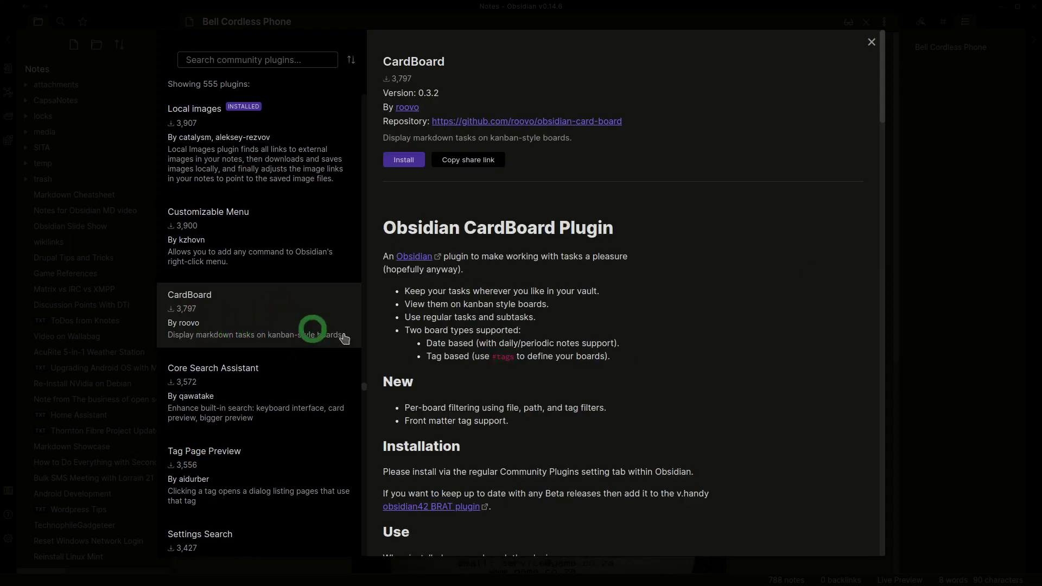
# - Read the CardBoard plugin's details down to the Contributing section and open the Customizable Menu plugin's details
pyautogui.scroll(-10, 456, 358)
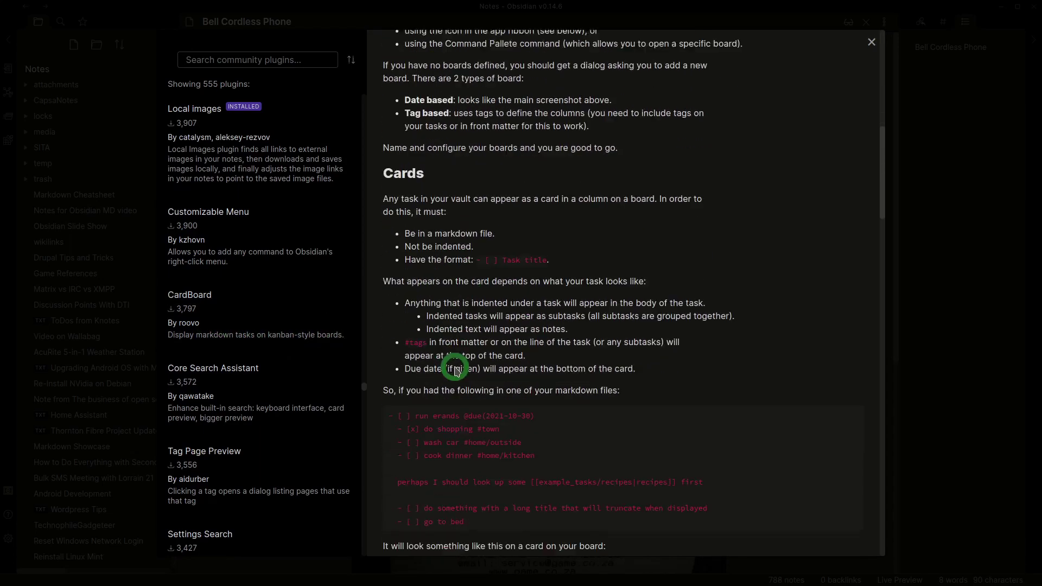
pyautogui.scroll(-14, 456, 370)
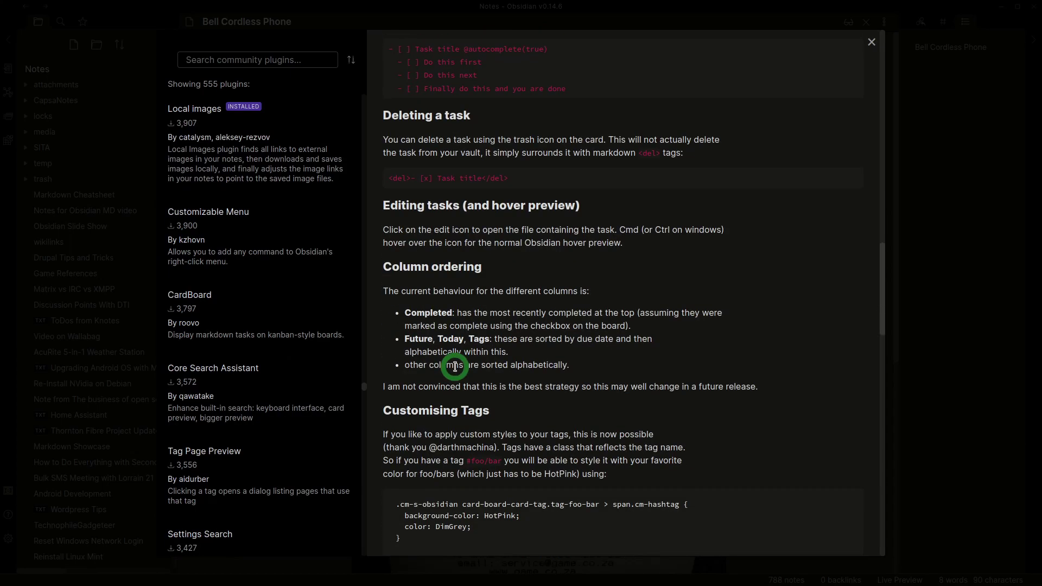
pyautogui.scroll(-12, 455, 367)
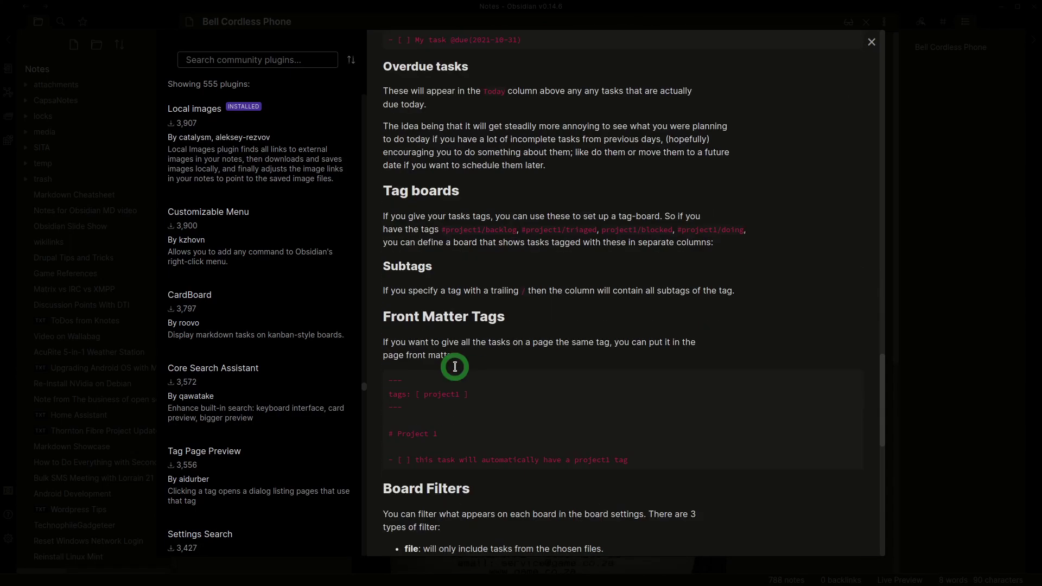
pyautogui.scroll(-11, 455, 366)
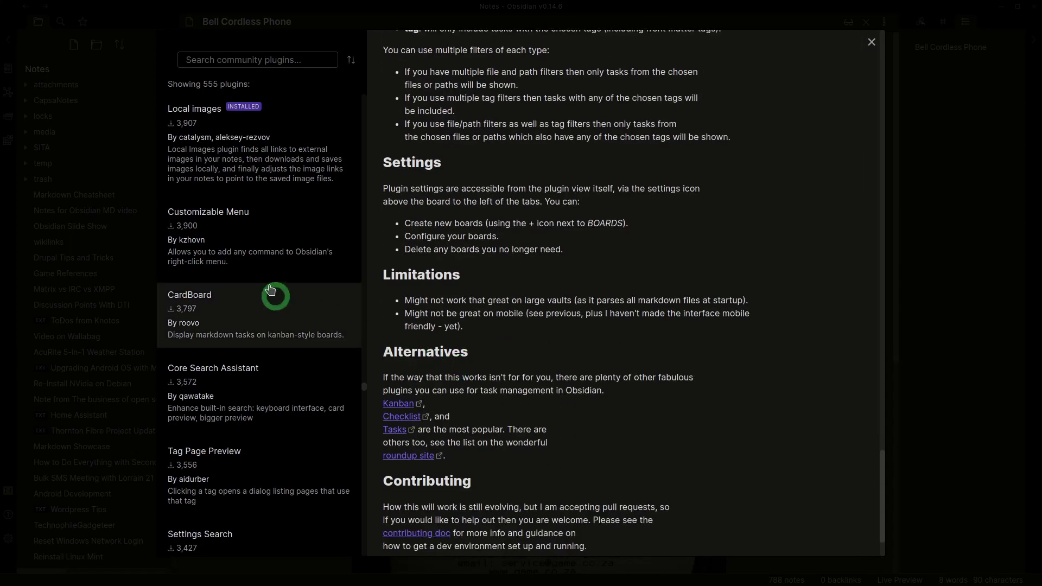
pyautogui.scroll(-1, 287, 358)
pyautogui.click(235, 220)
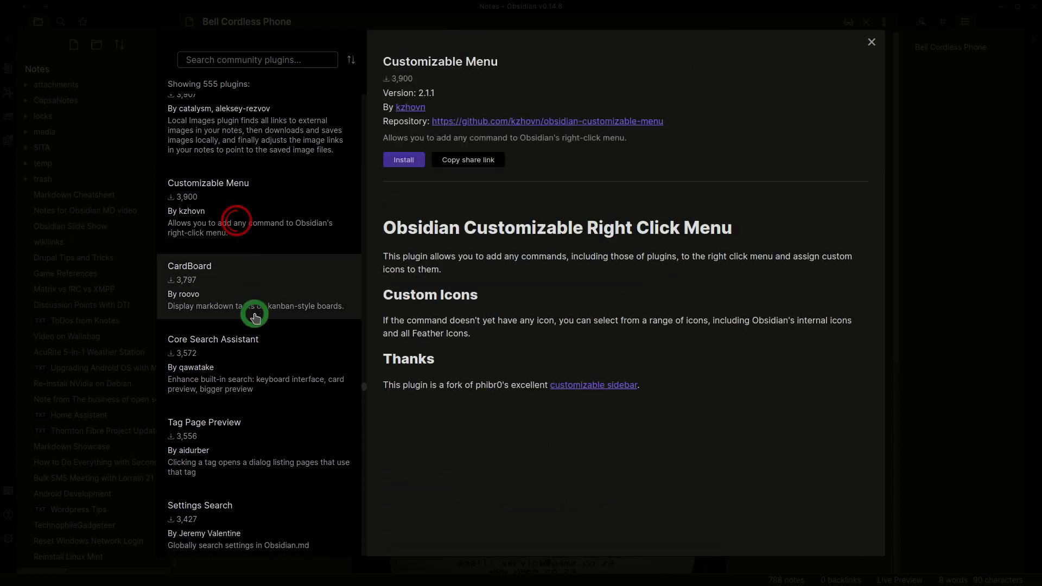
# - Browse the list past Core Search Assistant and review the Tag Page Preview plugin's details
pyautogui.scroll(-3, 255, 318)
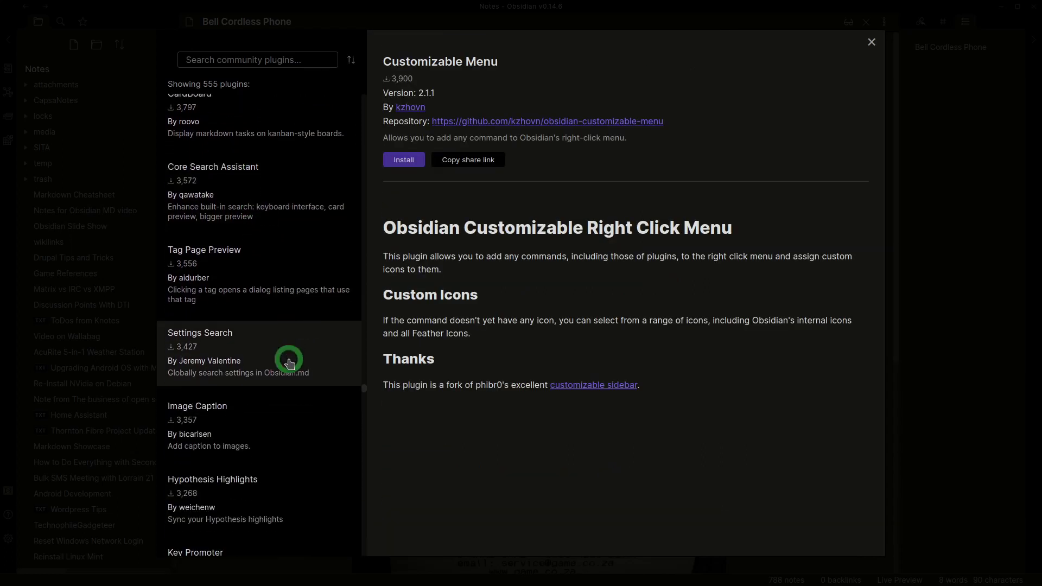
pyautogui.scroll(-2, 288, 361)
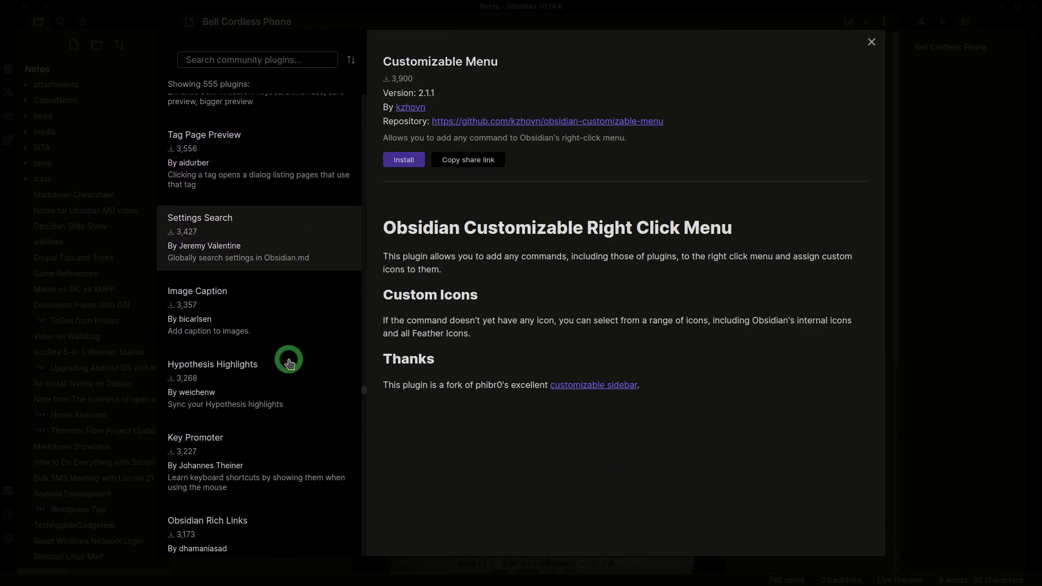
pyautogui.click(253, 156)
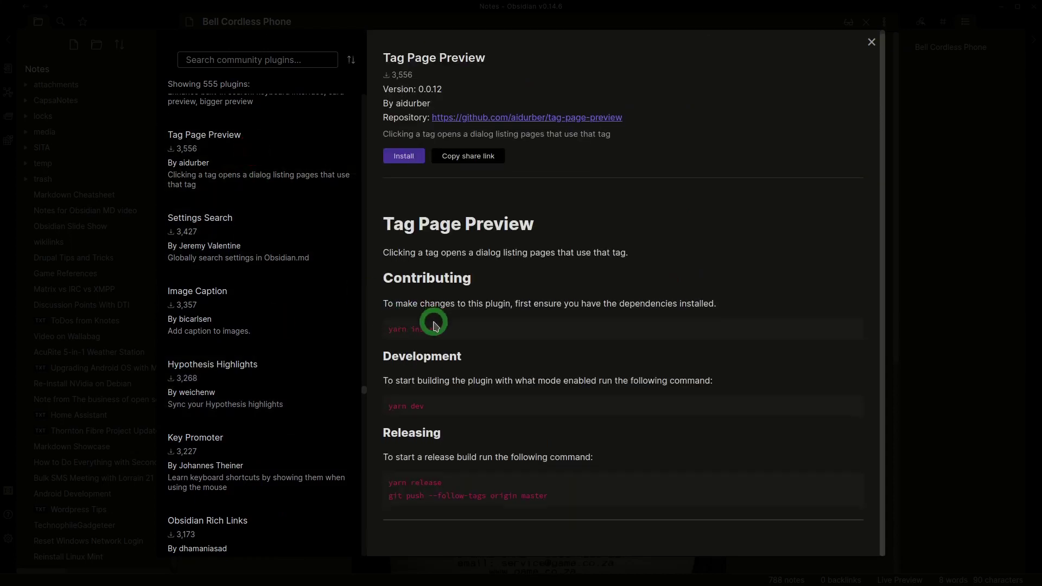
pyautogui.scroll(3, 223, 300)
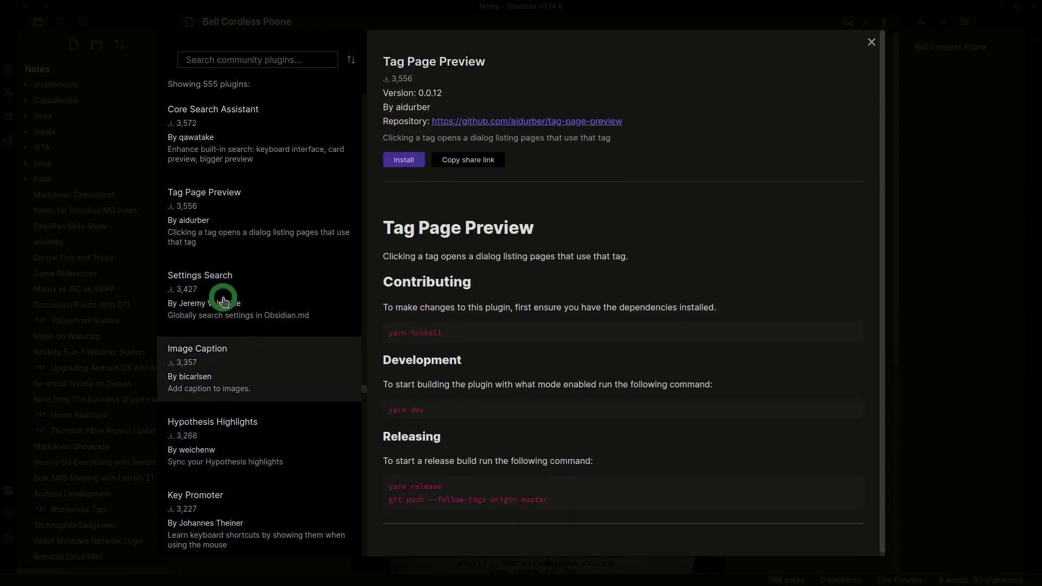
# - Open the Obsidian Rich Links plugin's details, followed by those of Markdown Table Editor further down the list
pyautogui.scroll(-6, 231, 356)
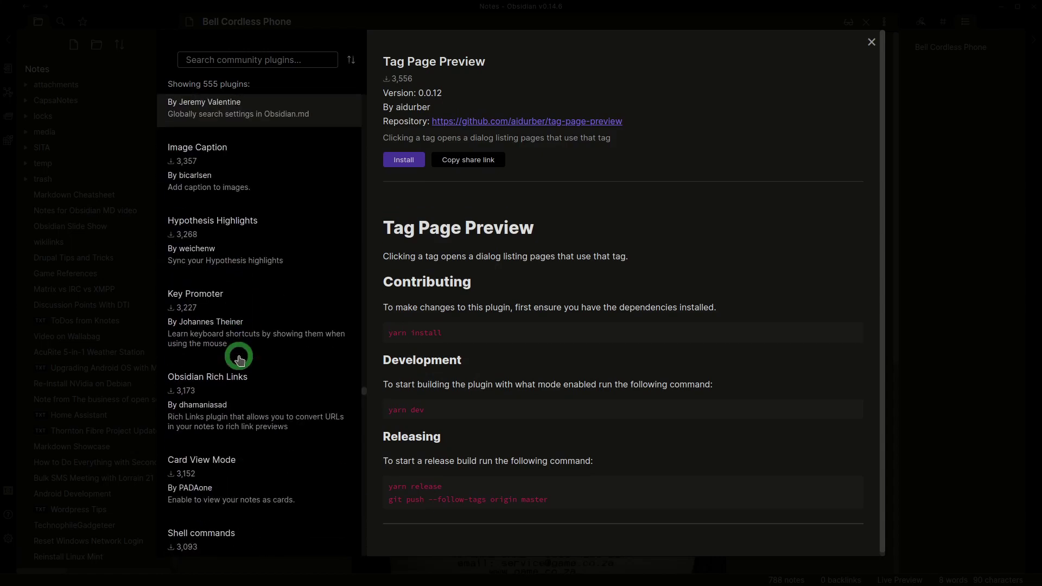
pyautogui.scroll(-2, 239, 360)
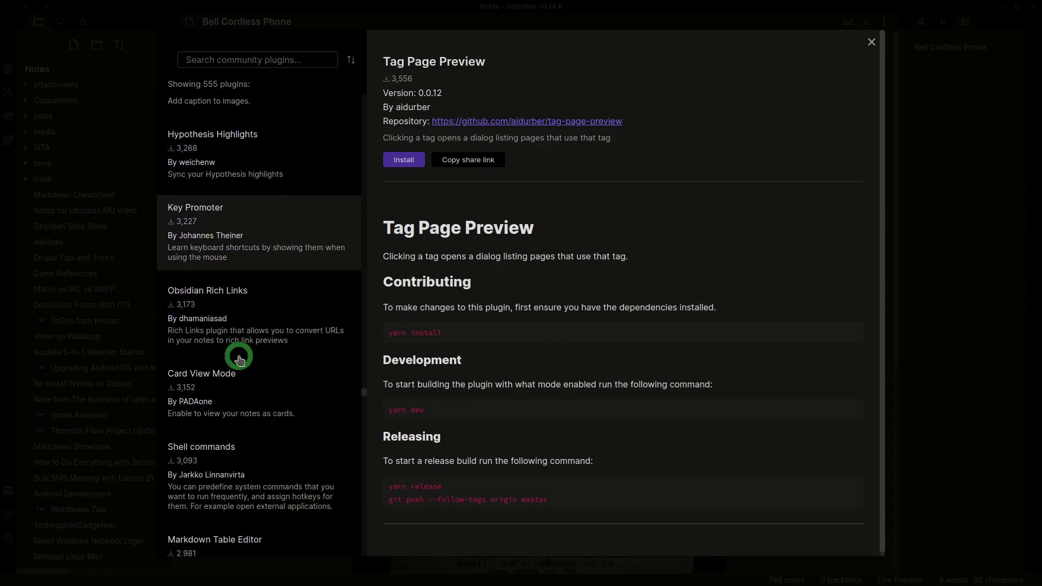
pyautogui.click(282, 326)
pyautogui.scroll(-4, 283, 329)
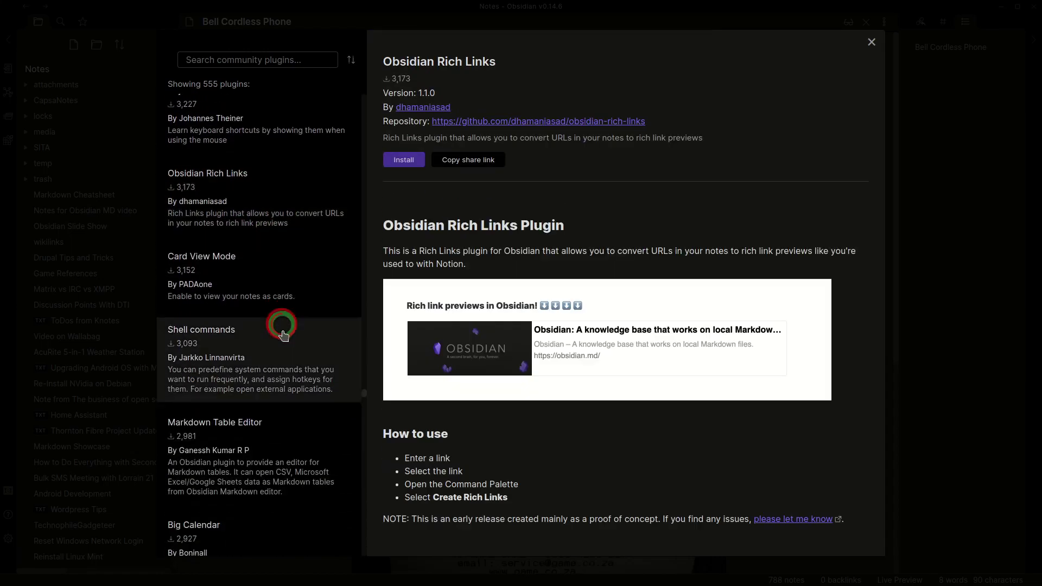
pyautogui.scroll(-3, 283, 335)
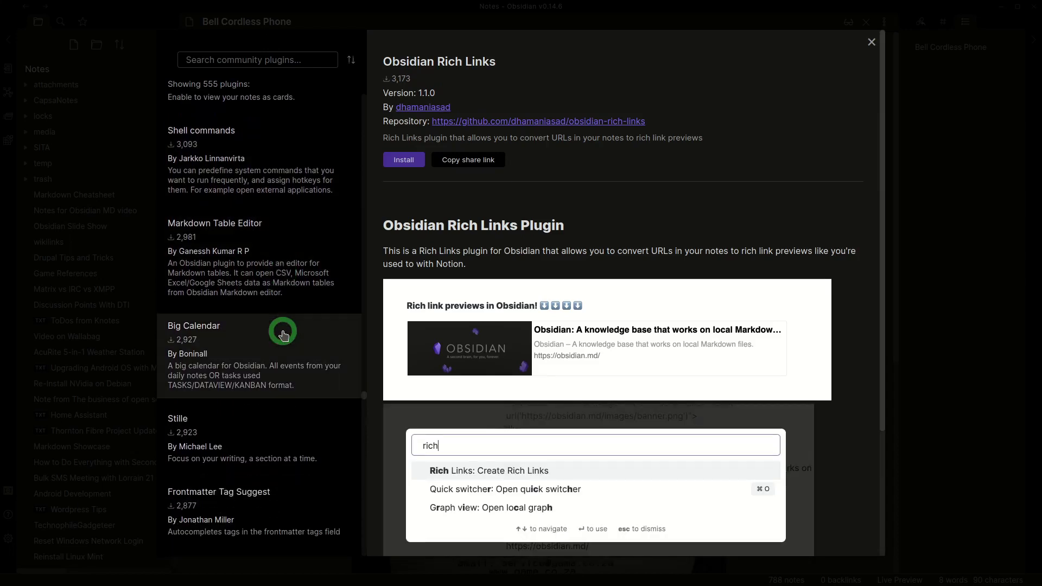
pyautogui.click(272, 179)
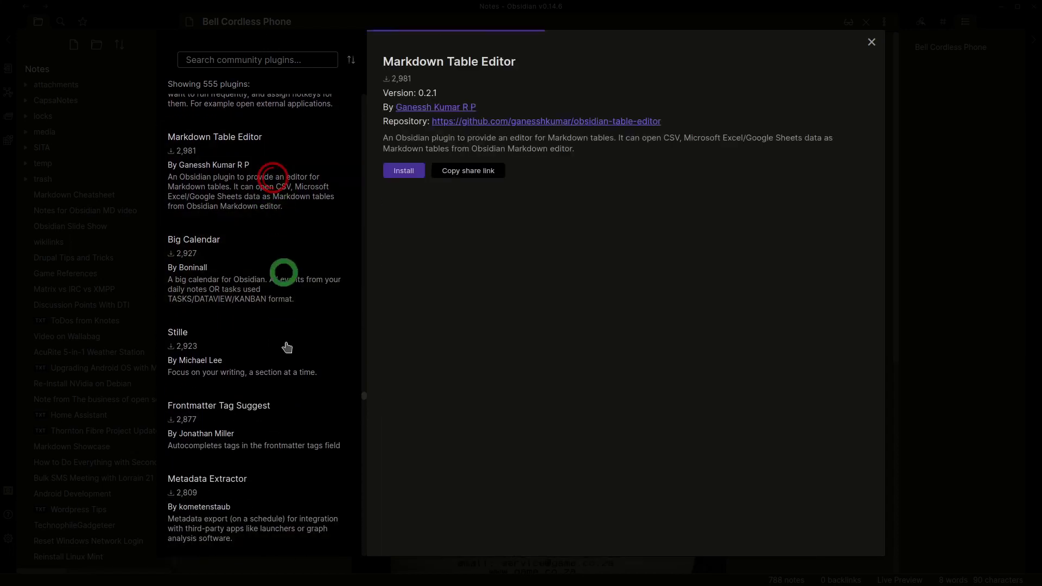
# - Browse the list past Metadata Extractor, Mousewheel Image zoom and Custom Frames and open the Tweet to Markdown plugin's details
pyautogui.scroll(-2, 275, 395)
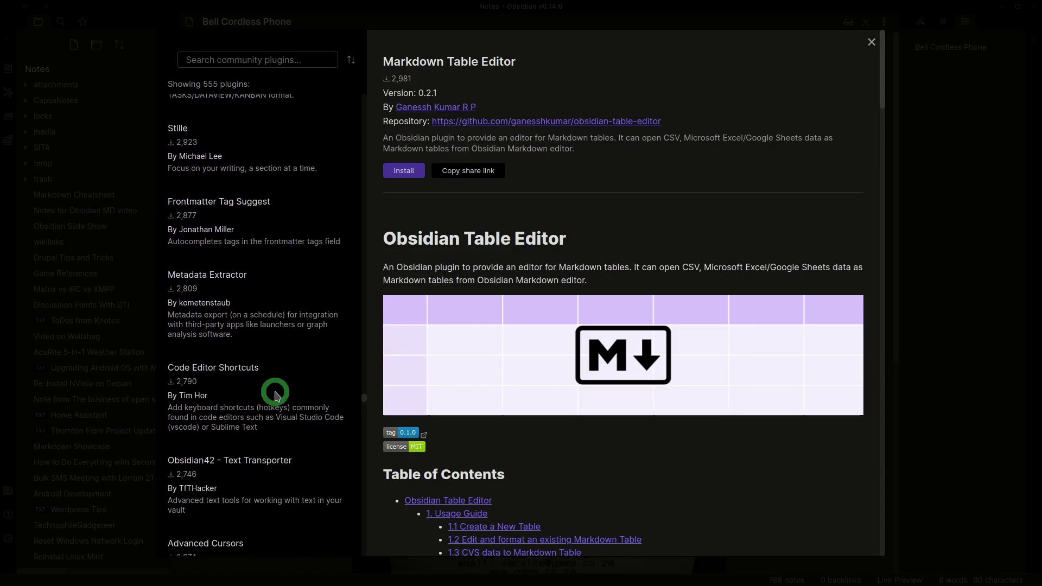
pyautogui.scroll(-3, 276, 395)
pyautogui.scroll(-2, 275, 395)
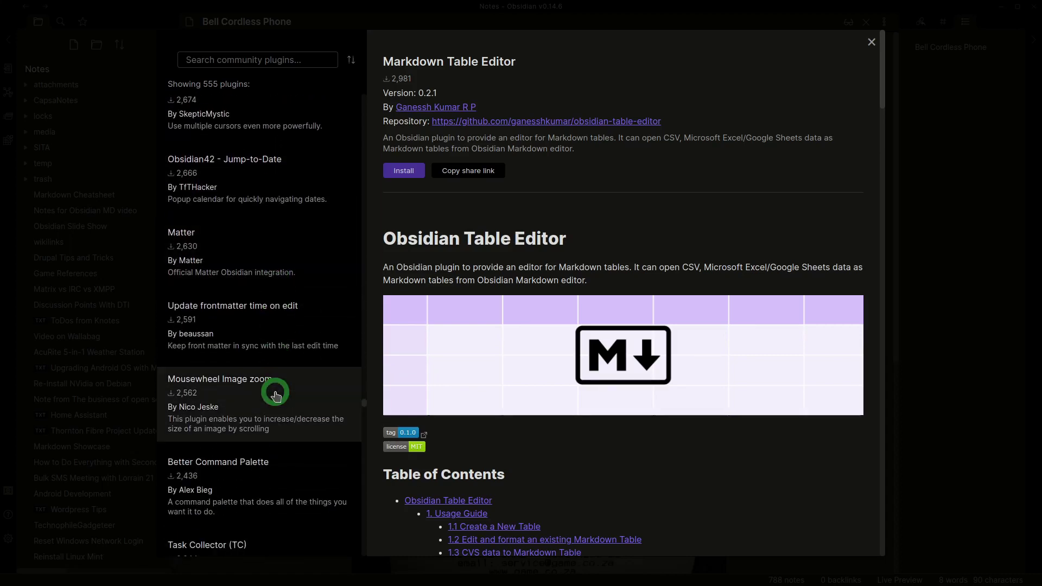
pyautogui.scroll(-2, 275, 394)
pyautogui.scroll(-3, 275, 395)
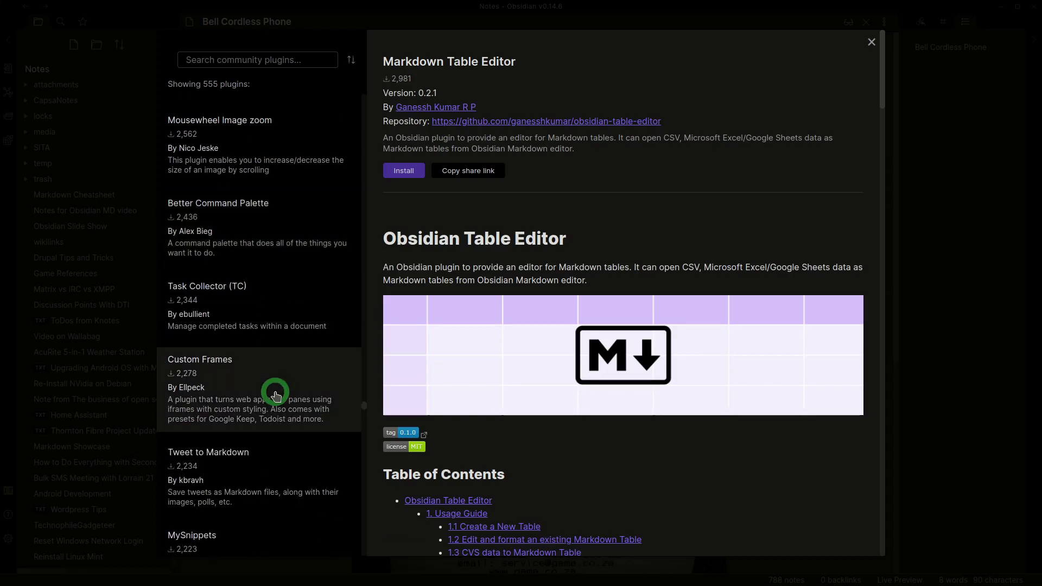
pyautogui.scroll(-2, 276, 395)
pyautogui.scroll(-2, 275, 394)
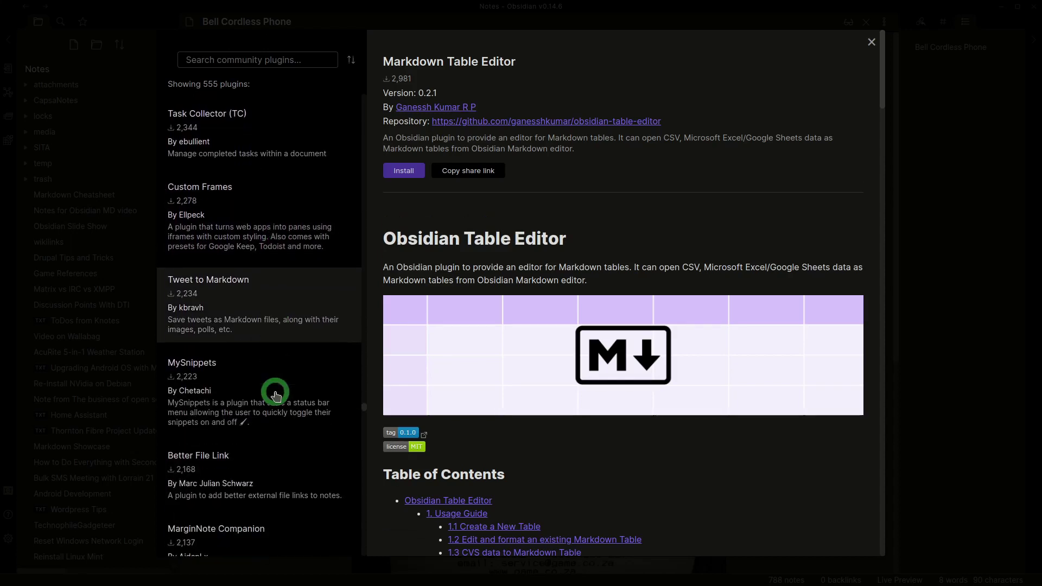
pyautogui.scroll(-2, 275, 395)
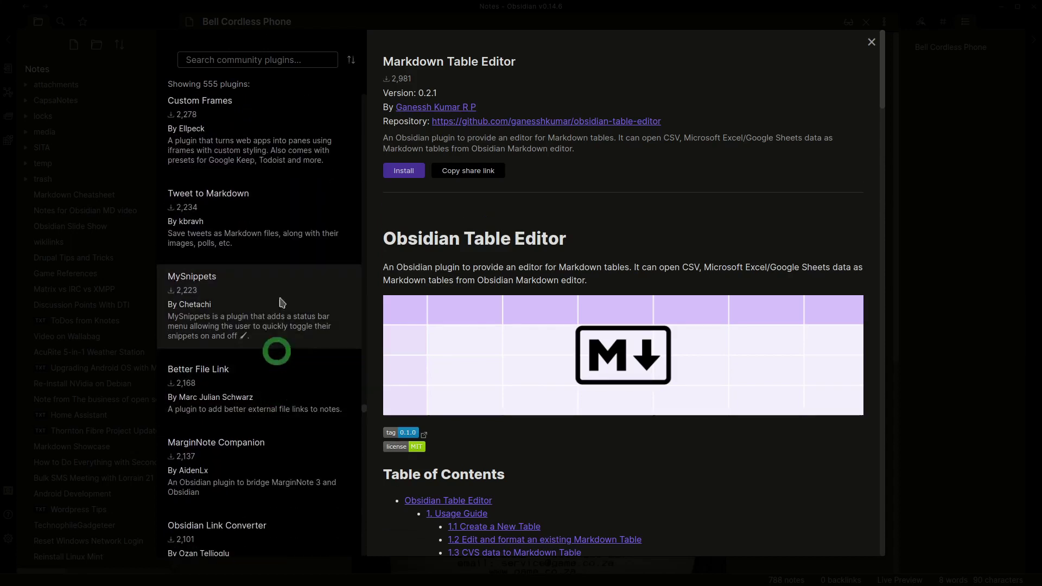
pyautogui.click(269, 232)
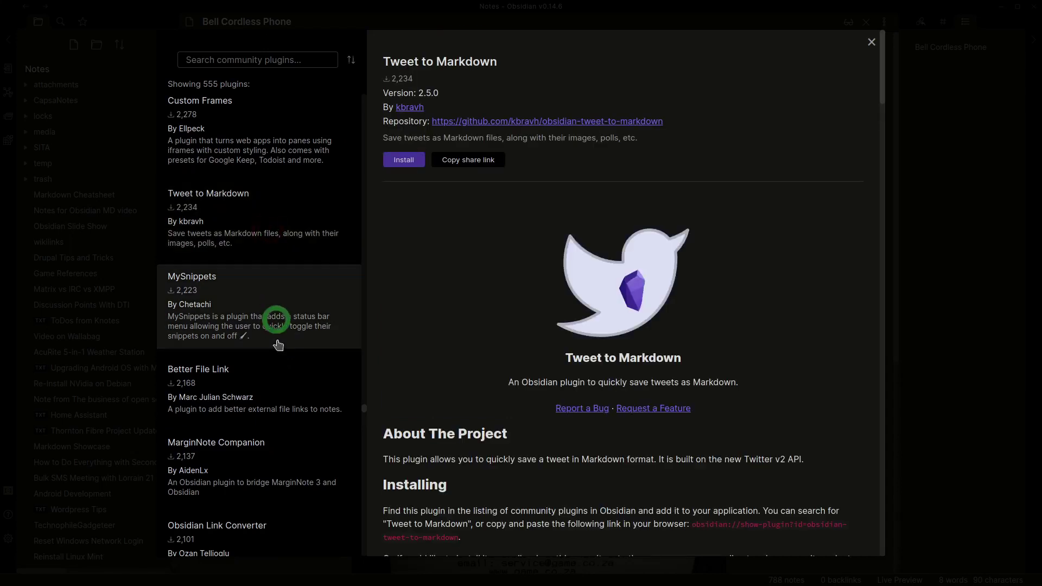
# - Browse the list past Auto Note Mover, Regex Find and Replace and Meld Calc and open the Wikipedia plugin's details
pyautogui.scroll(-3, 269, 379)
pyautogui.scroll(-5, 270, 379)
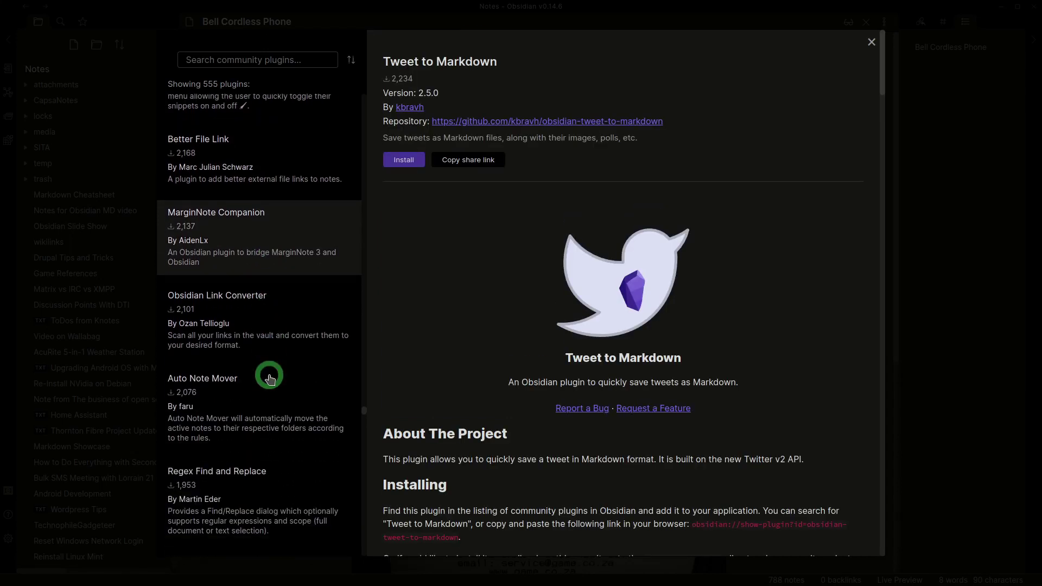
pyautogui.scroll(-3, 270, 379)
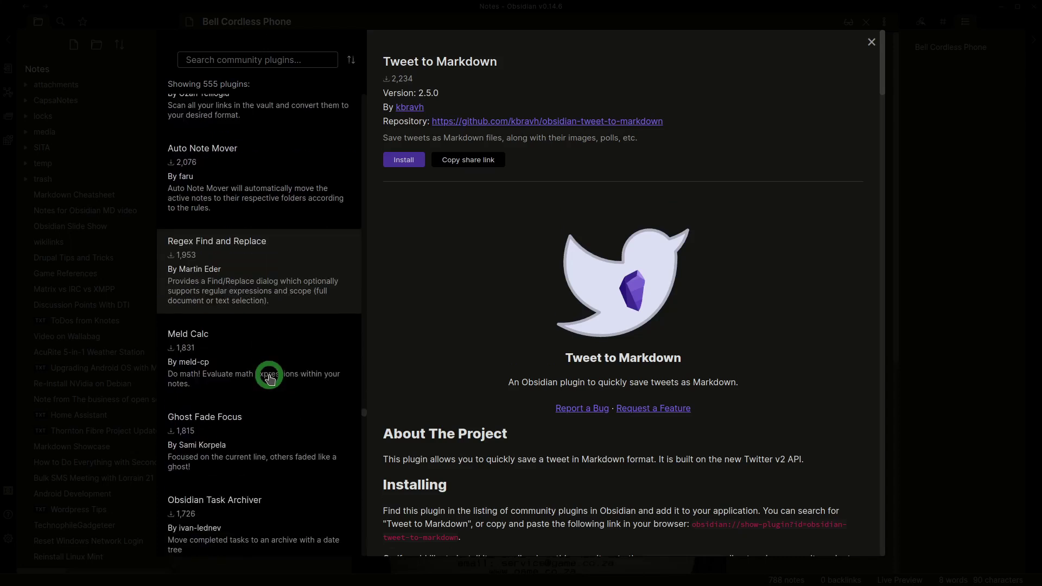
pyautogui.scroll(-5, 269, 378)
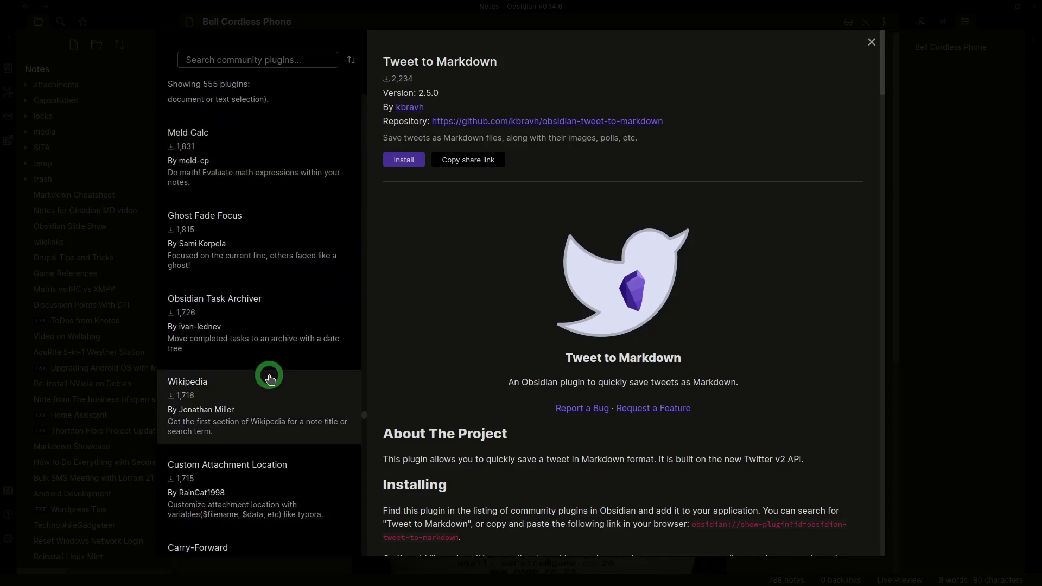
pyautogui.scroll(-6, 270, 378)
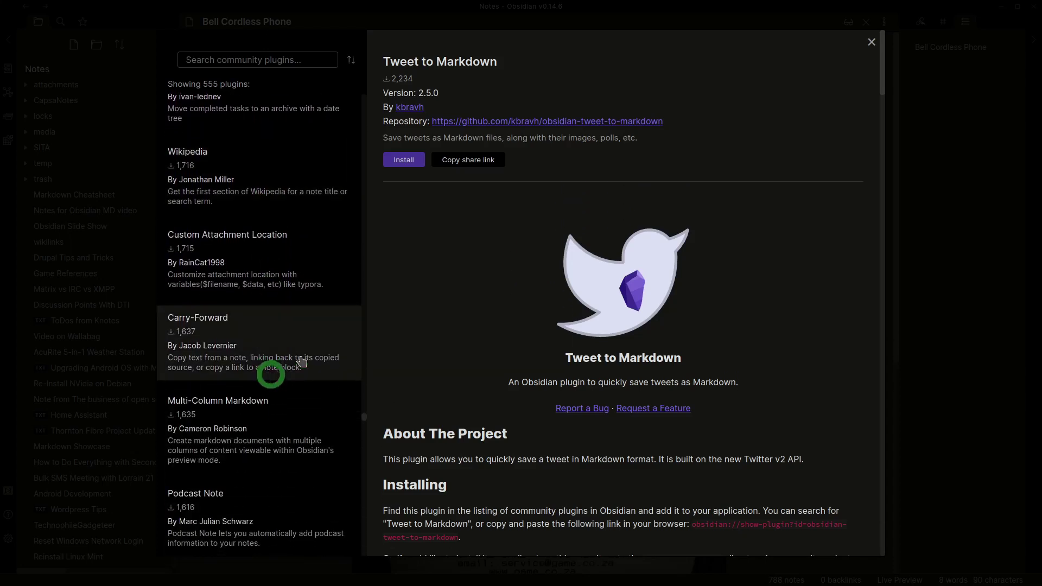
pyautogui.click(276, 202)
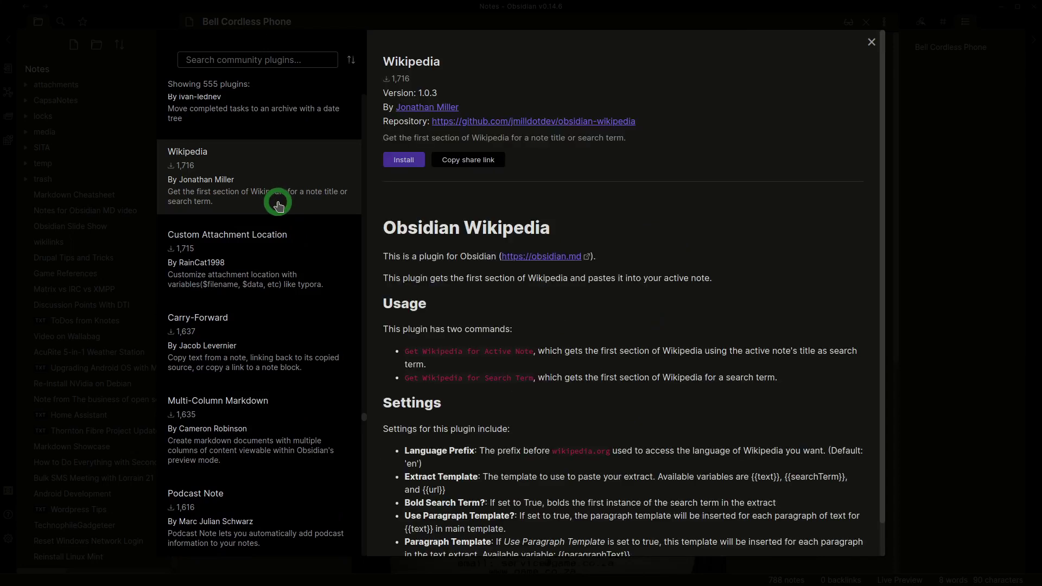
# - Read the Wikipedia plugin's usage and settings and browse the list past Multi-Column Markdown down to Creases
pyautogui.click(445, 203)
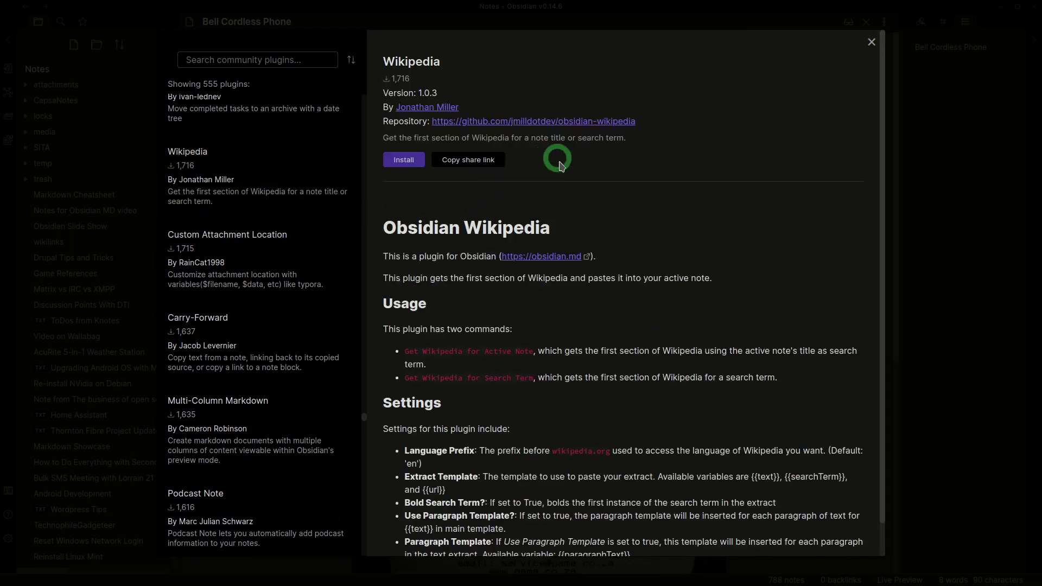
pyautogui.scroll(-2, 426, 271)
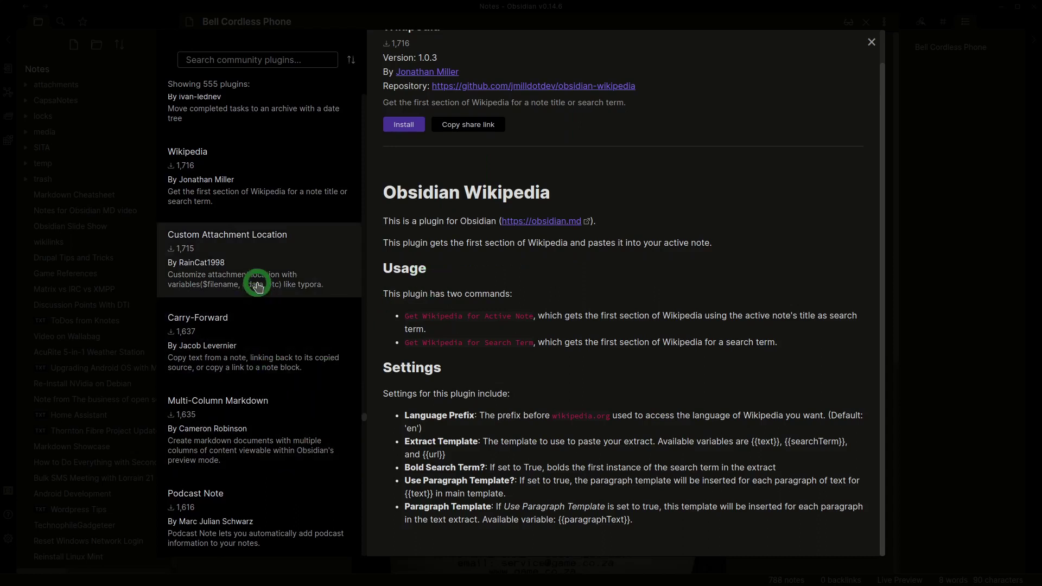
pyautogui.scroll(-1, 256, 282)
pyautogui.scroll(-2, 257, 286)
pyautogui.scroll(-5, 257, 286)
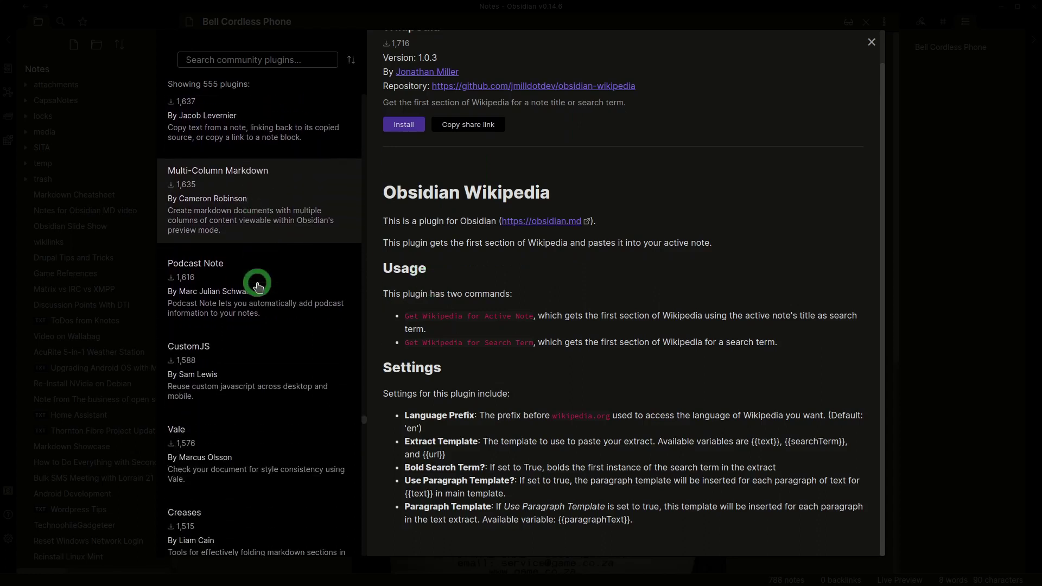
# - Read the Podcast Note plugin's details, followed by those of Obsidian Trello further down the list
pyautogui.click(270, 217)
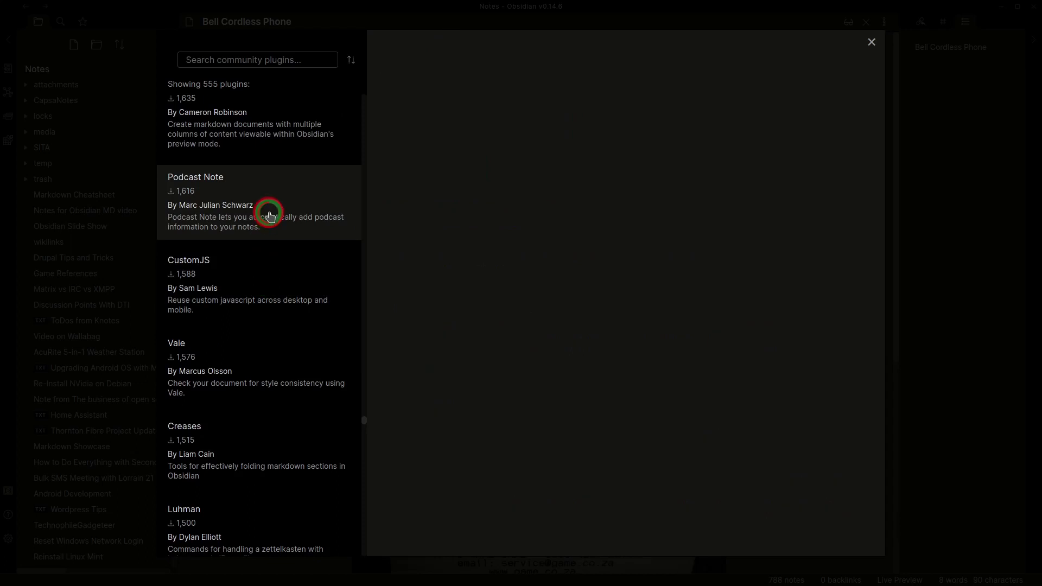
pyautogui.scroll(-6, 488, 340)
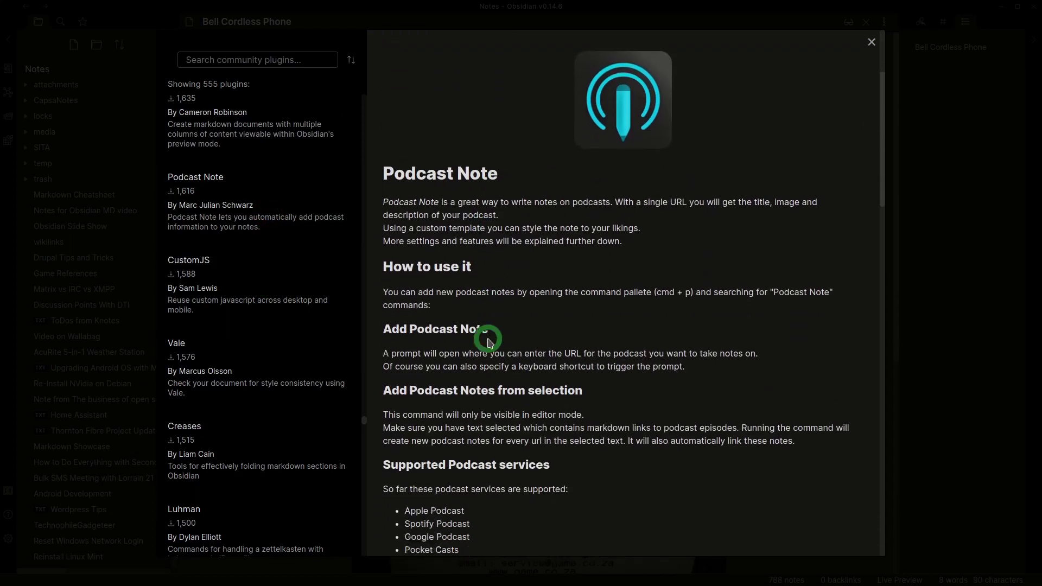
pyautogui.scroll(-7, 250, 423)
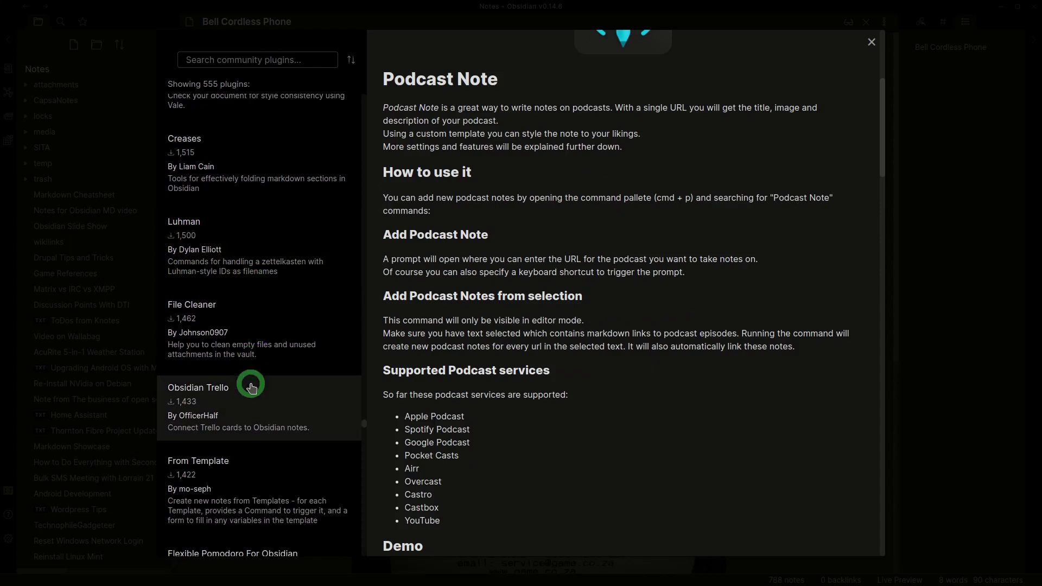
pyautogui.scroll(-6, 253, 435)
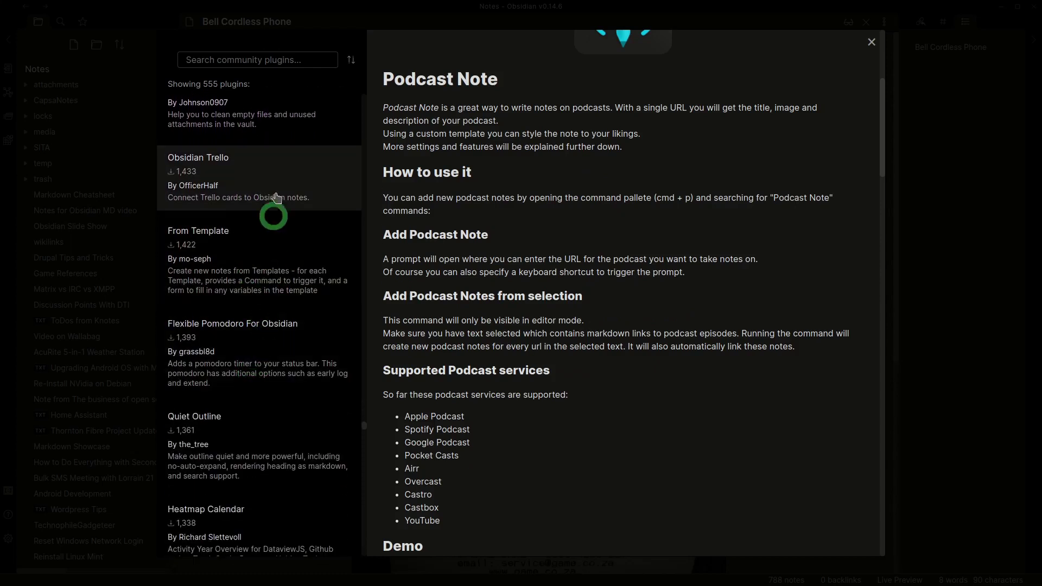
pyautogui.click(276, 198)
pyautogui.scroll(-3, 475, 365)
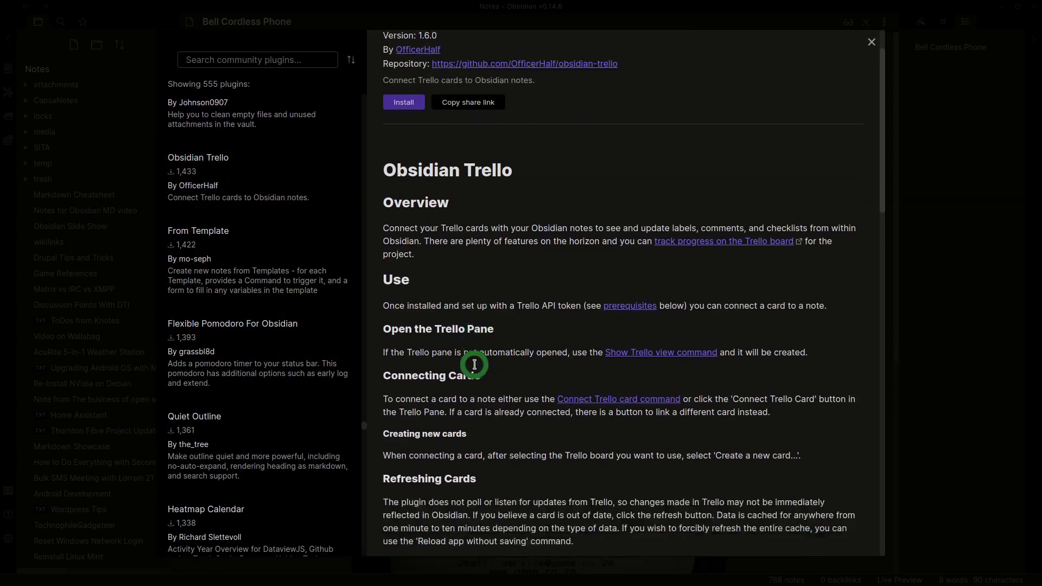
pyautogui.scroll(-3, 474, 364)
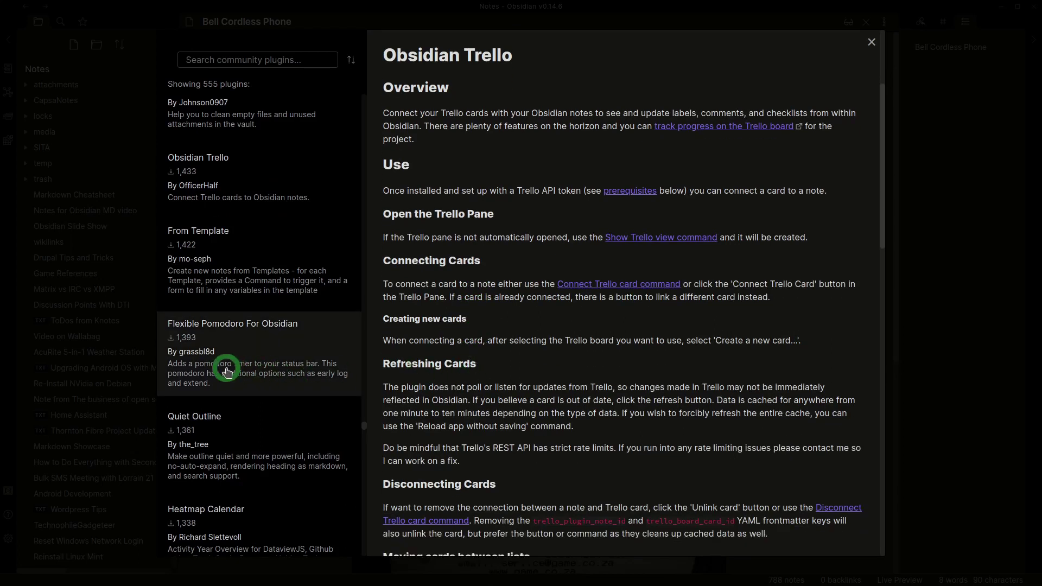
# - Open the Heatmap Calendar plugin's details and view its sample calendars, followed by the Bible Reference plugin's details
pyautogui.scroll(-7, 226, 369)
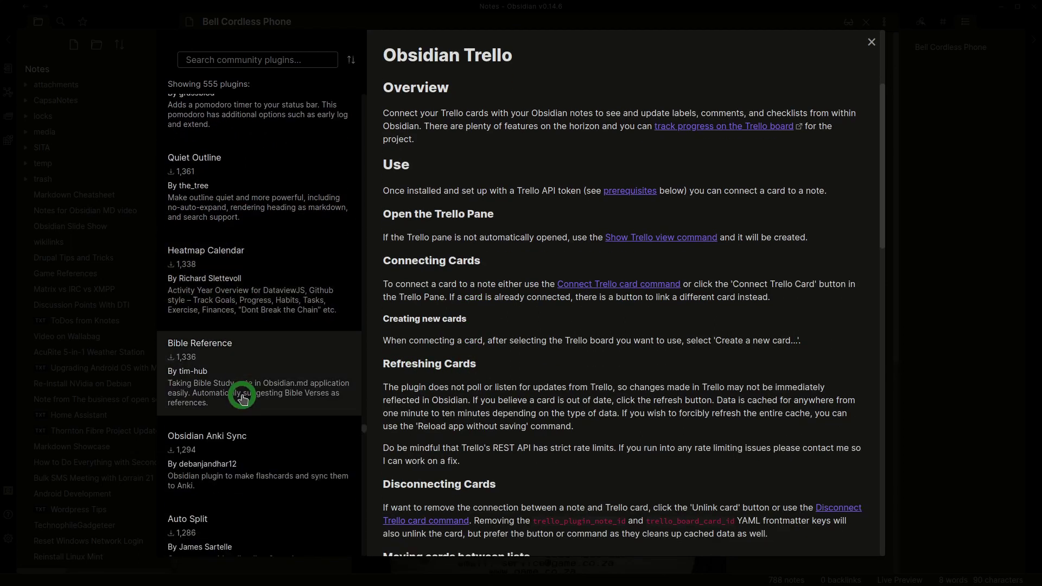
pyautogui.click(275, 298)
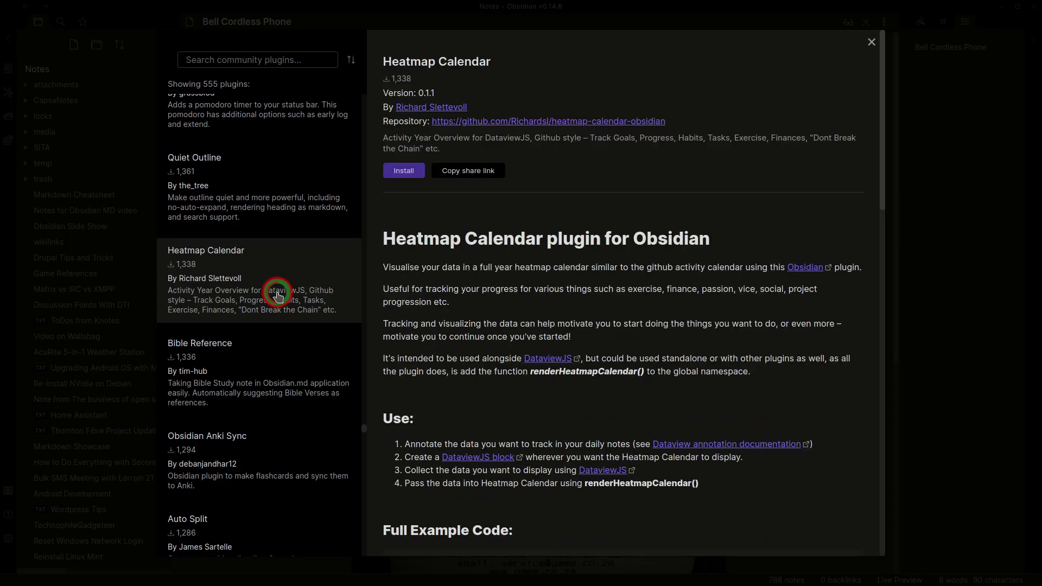
pyautogui.scroll(-7, 542, 368)
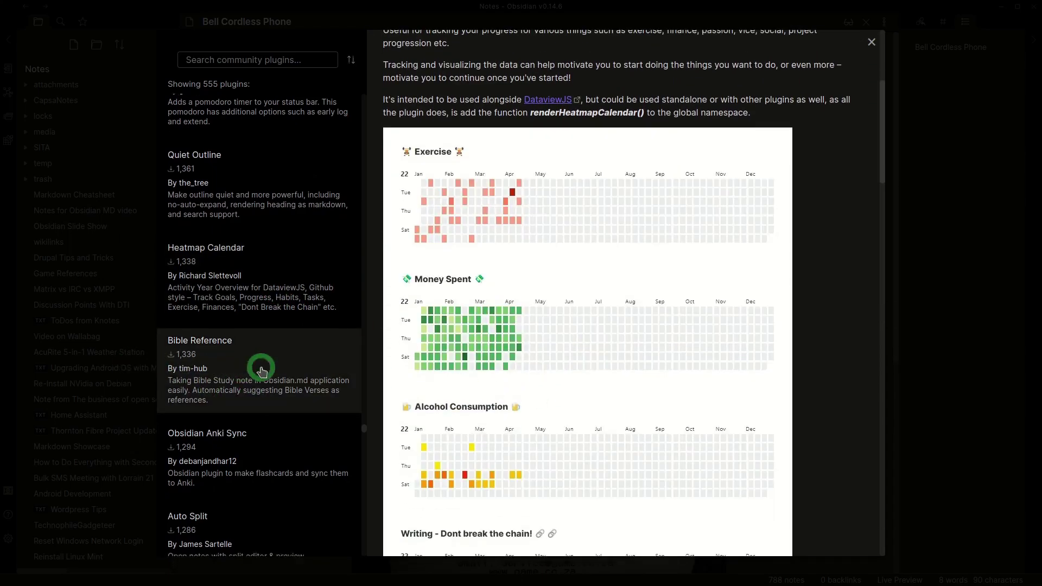
pyautogui.scroll(-2, 247, 326)
pyautogui.click(242, 302)
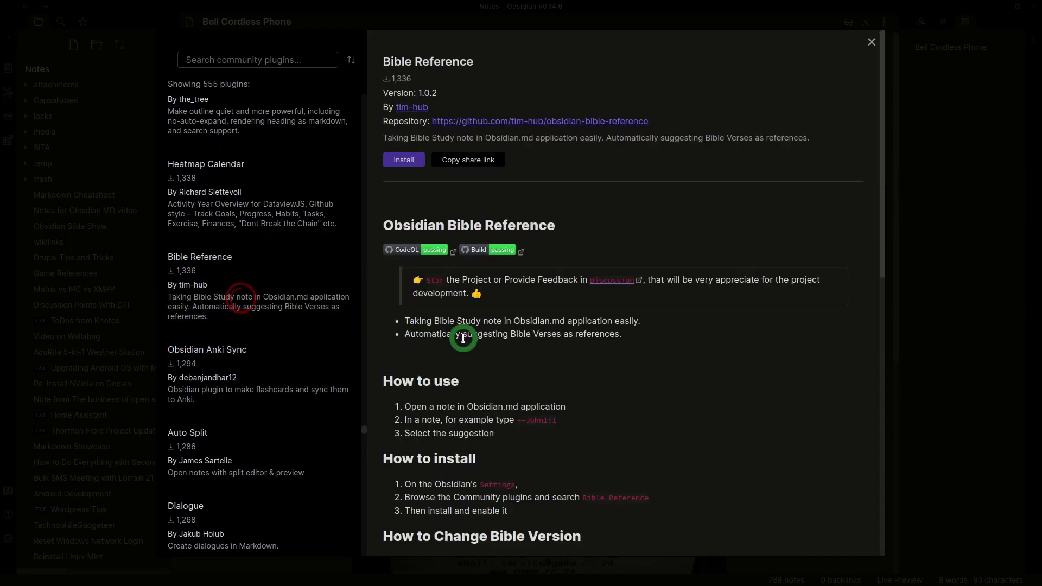
pyautogui.scroll(-4, 466, 338)
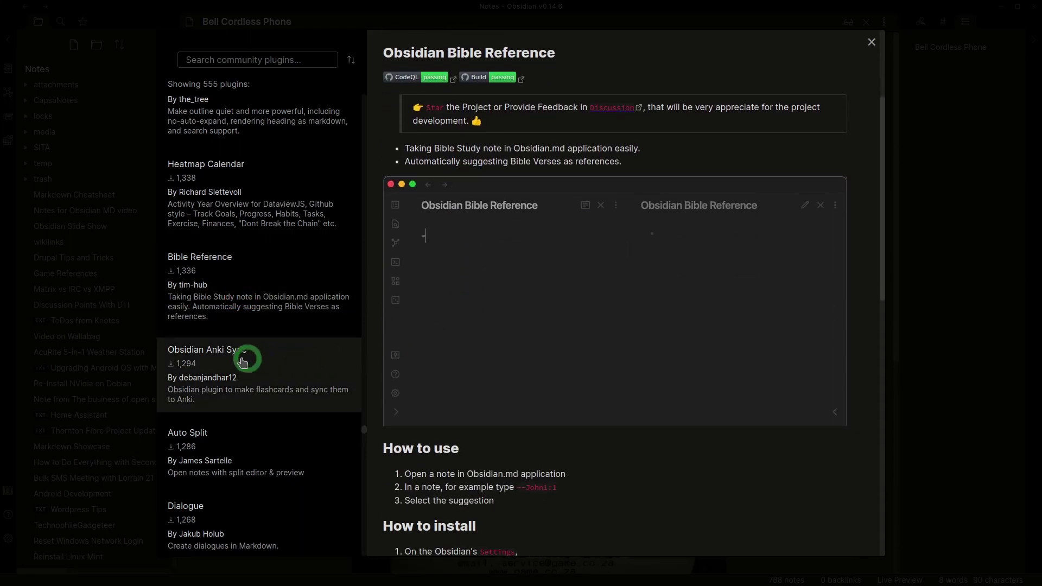
# - Browse the list past Dialogue and Language Translator and open the details of Text to Speech and Itinerary in turn
pyautogui.scroll(-5, 265, 385)
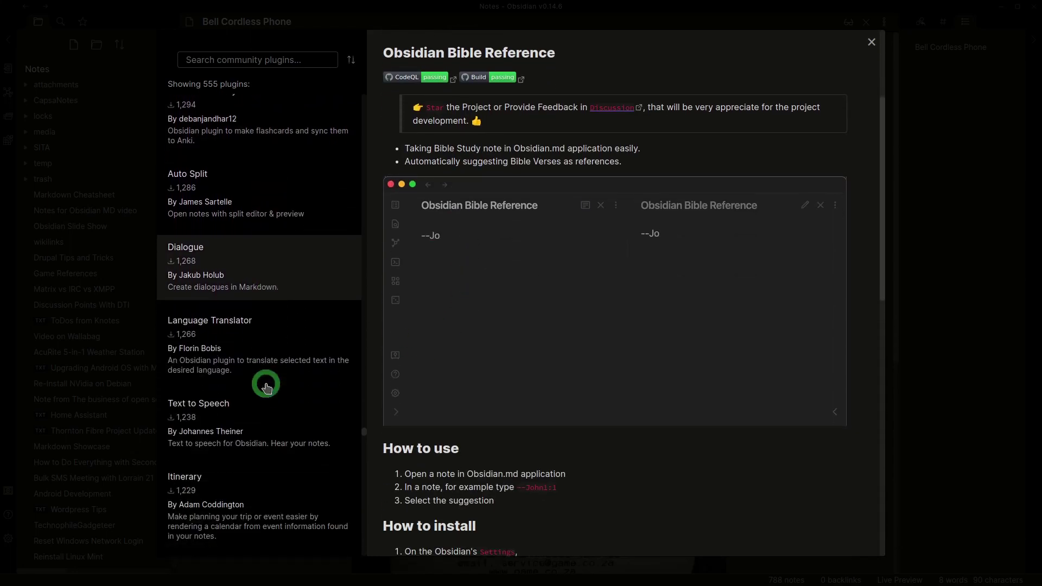
pyautogui.scroll(-4, 265, 385)
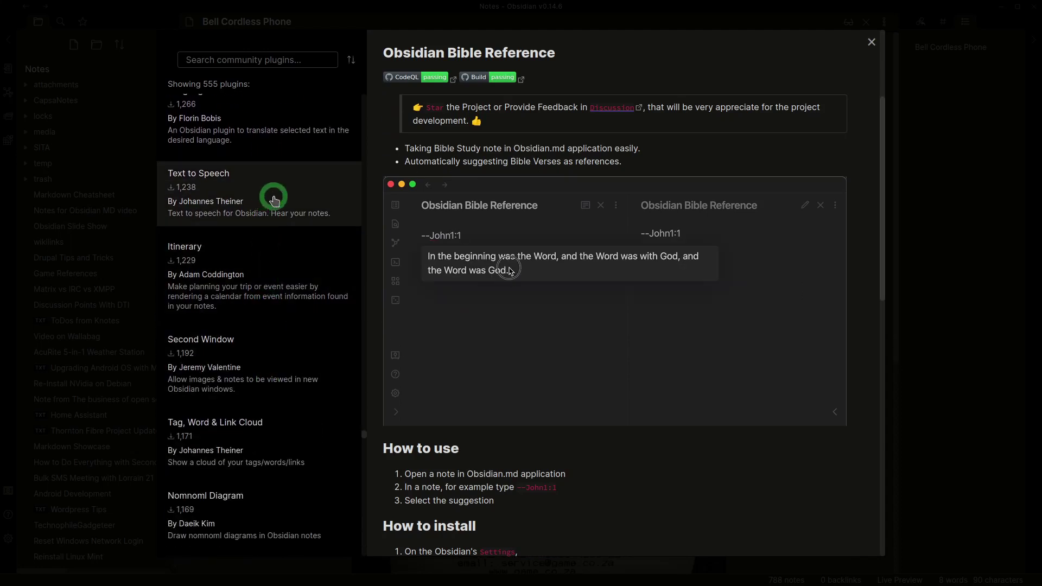
pyautogui.click(273, 201)
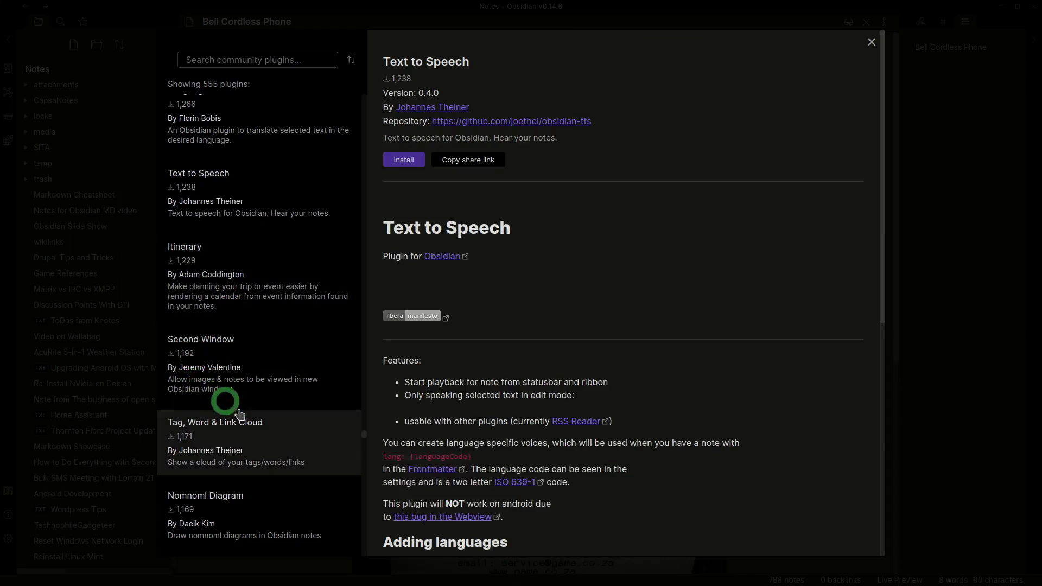
pyautogui.scroll(-2, 240, 414)
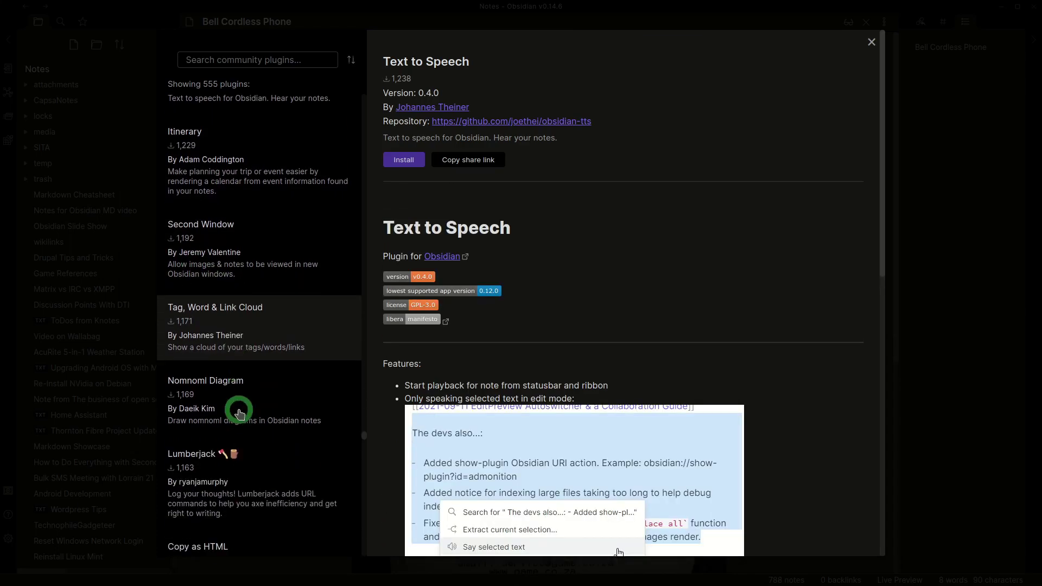
pyautogui.click(272, 189)
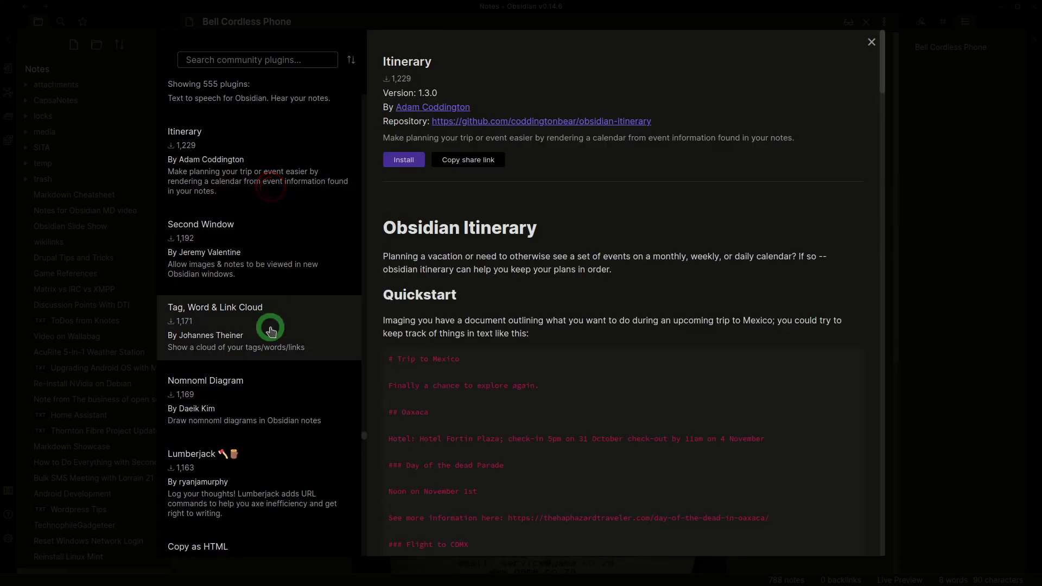
pyautogui.scroll(-1, 271, 330)
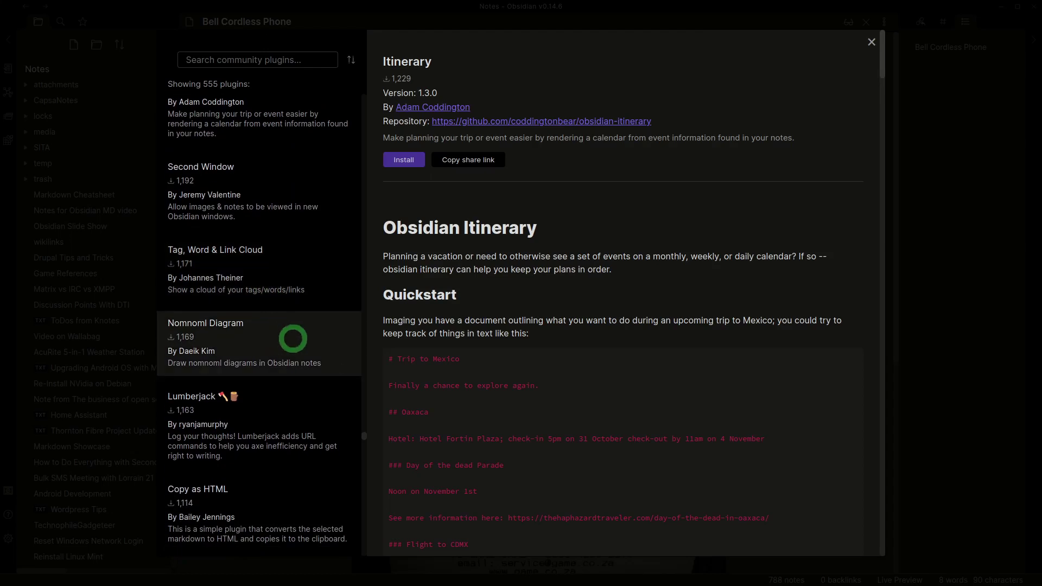
pyautogui.scroll(-3, 489, 382)
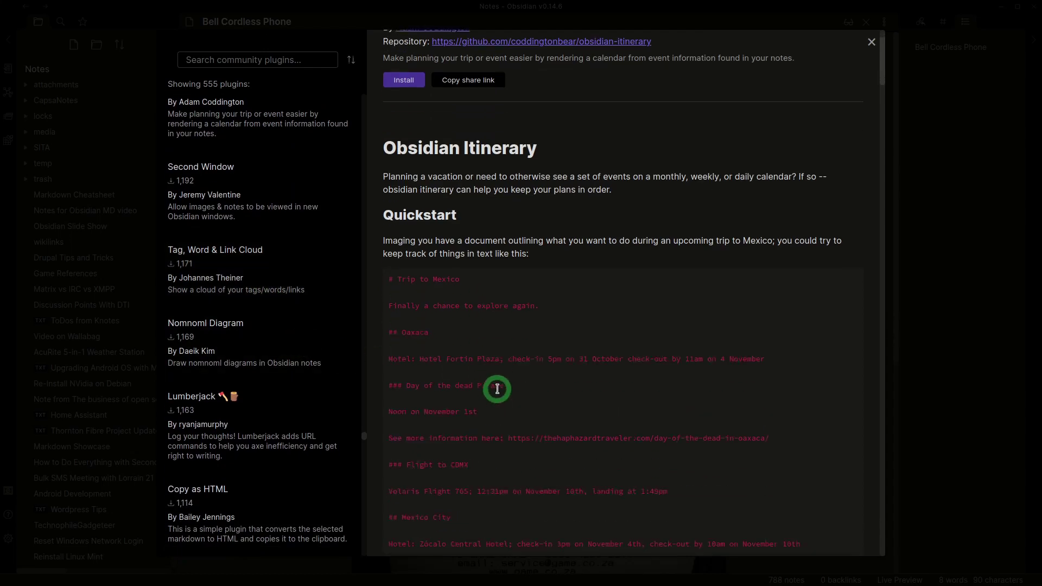
# - Open the Tag, Word & Link Cloud plugin's details, then install and enable the plugin
pyautogui.click(228, 274)
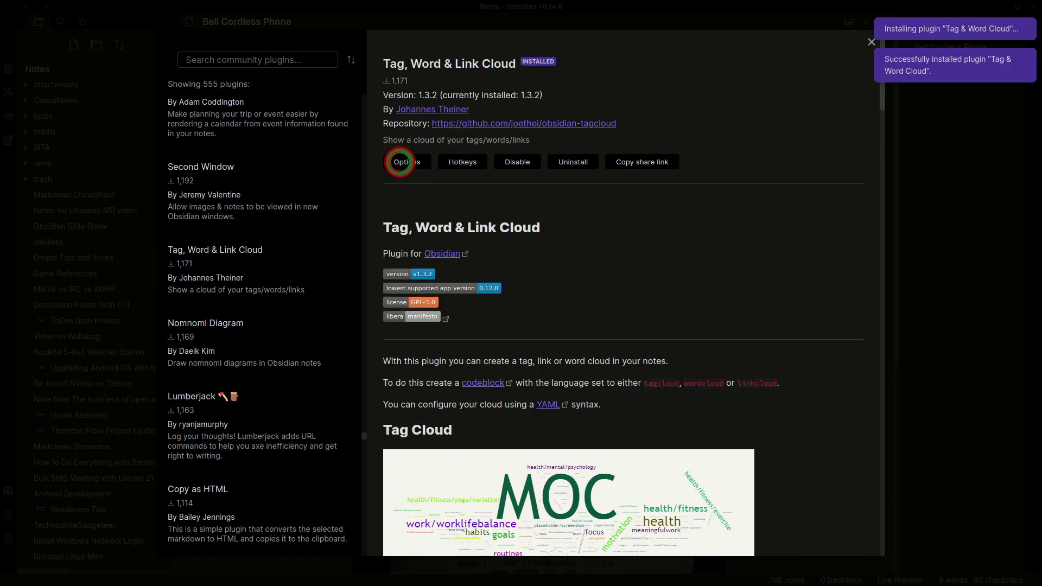
# - Open the Lumberjack plugin's details, found in the list below Nomnoml Diagram
pyautogui.scroll(-2, 251, 309)
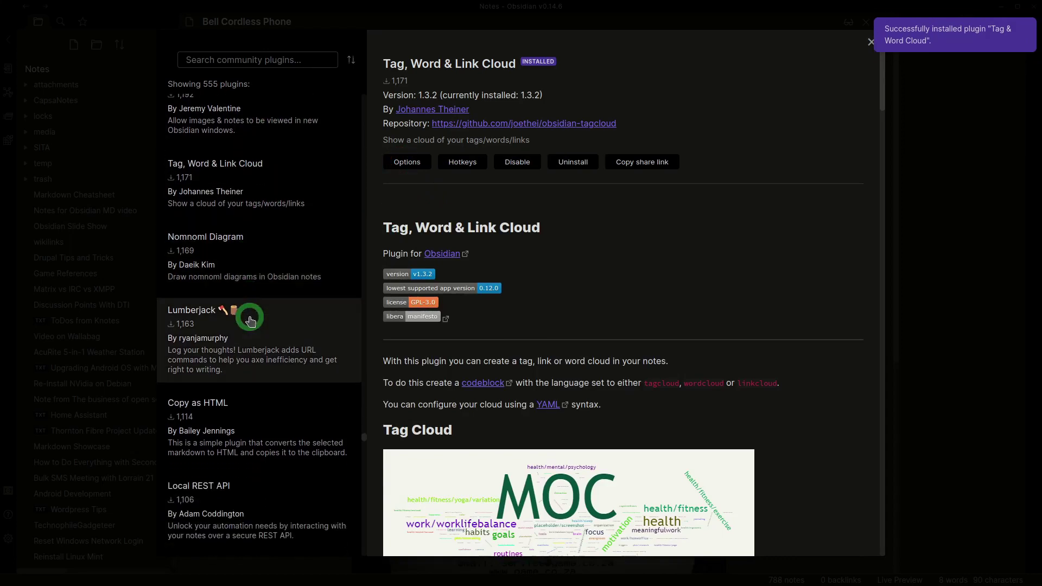
pyautogui.scroll(-2, 250, 318)
pyautogui.click(271, 258)
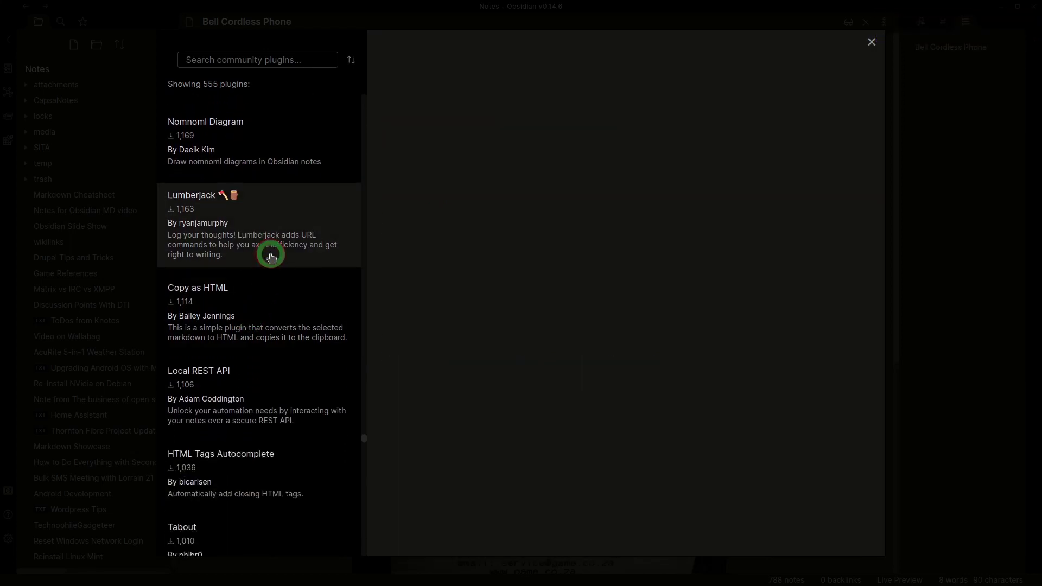
# - Browse the plugin list from Local REST API past CookLang Editor, Plotly and Link Archive down to Persistent Graph, reading the short descriptions
pyautogui.scroll(-4, 271, 258)
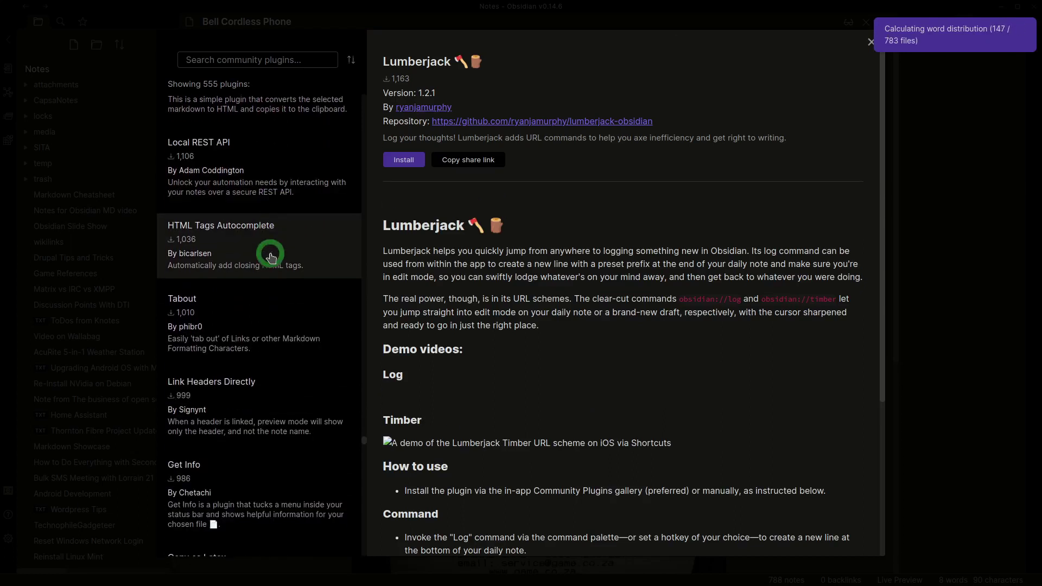
pyautogui.scroll(-2, 271, 257)
pyautogui.scroll(-3, 270, 257)
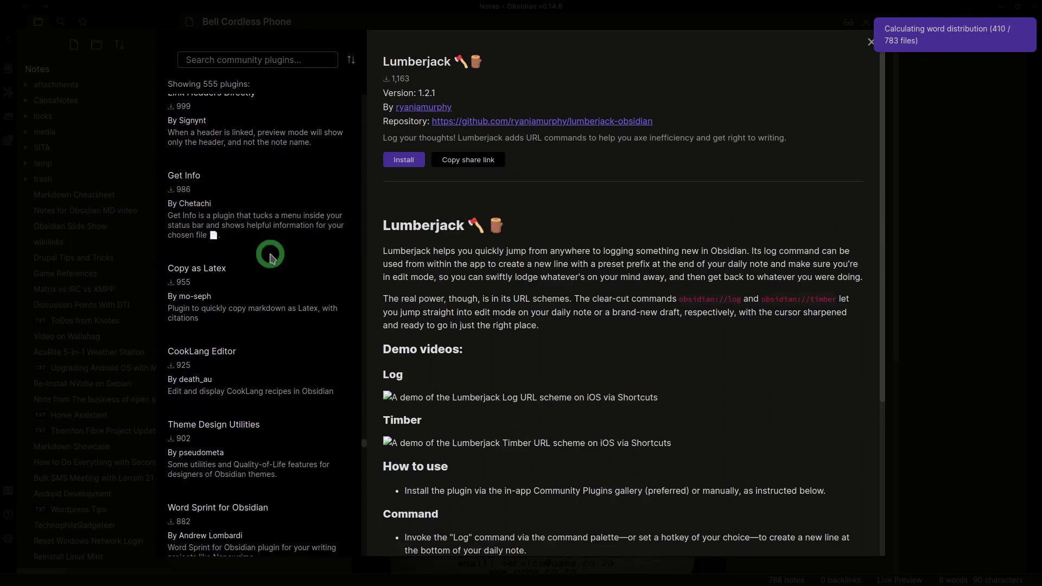
pyautogui.scroll(-2, 271, 256)
pyautogui.scroll(-2, 271, 256)
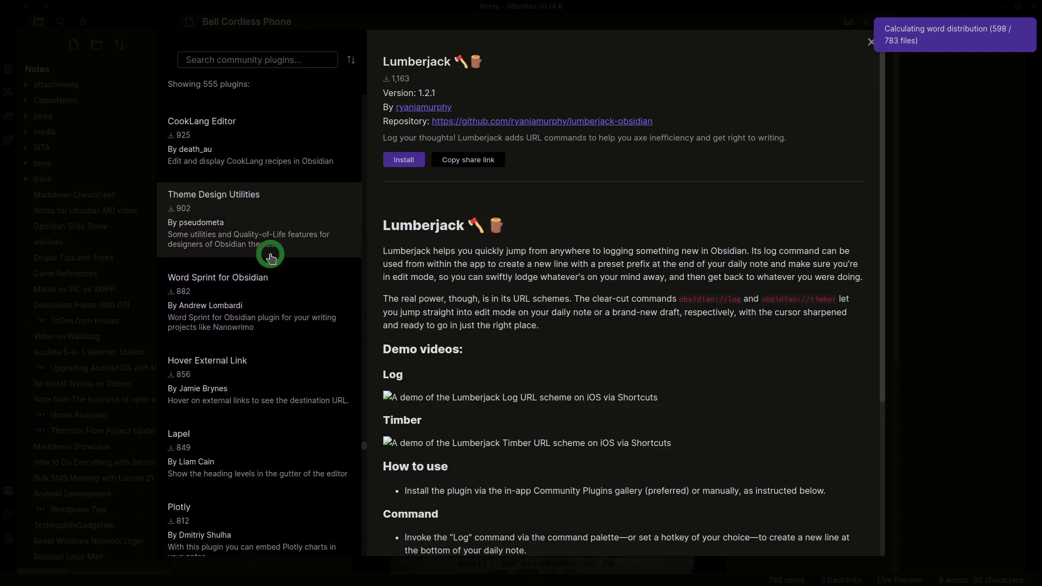
pyautogui.scroll(-1, 271, 256)
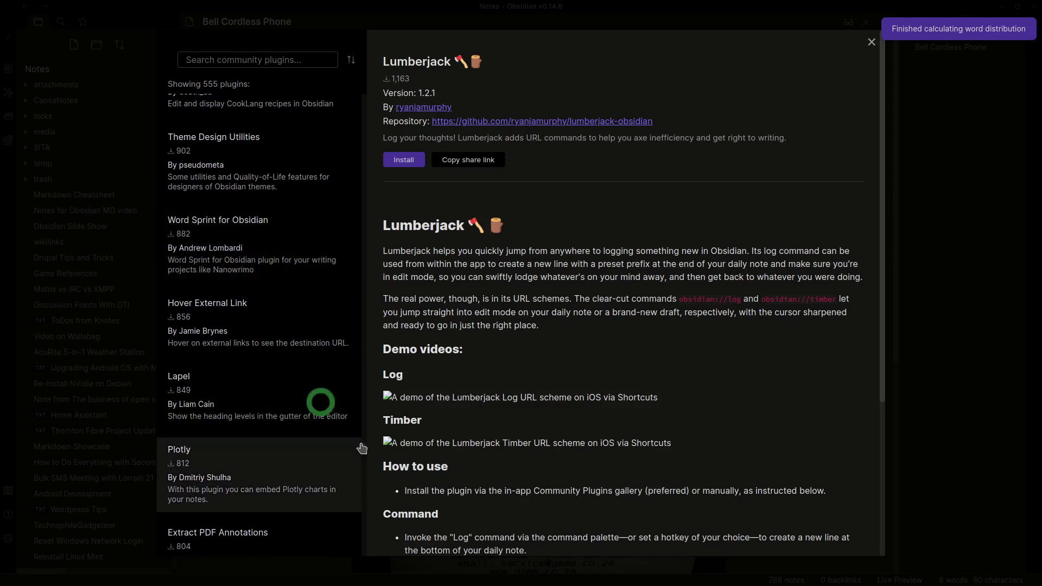
pyautogui.scroll(-4, 239, 335)
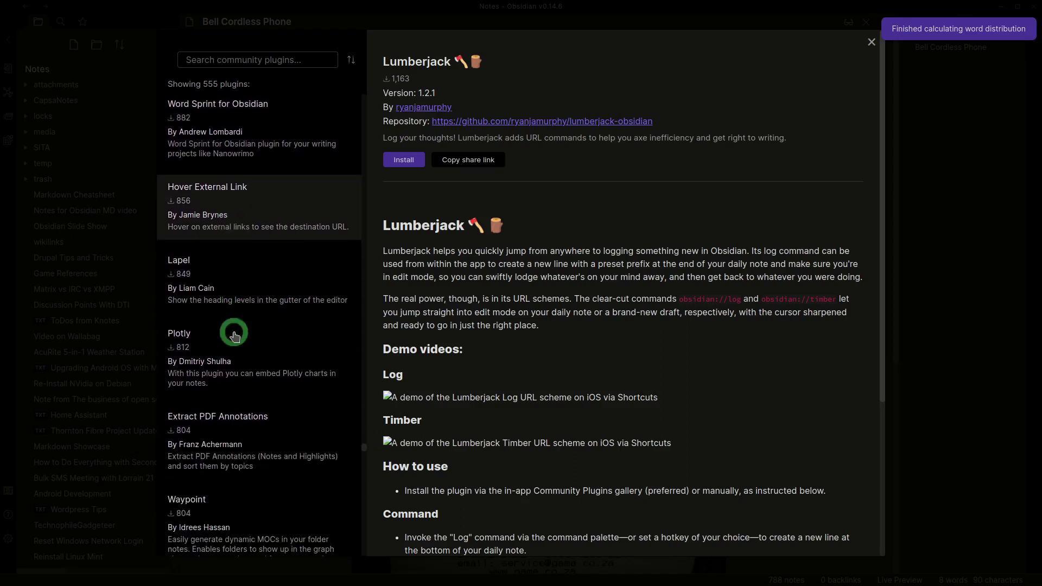
pyautogui.scroll(-5, 235, 336)
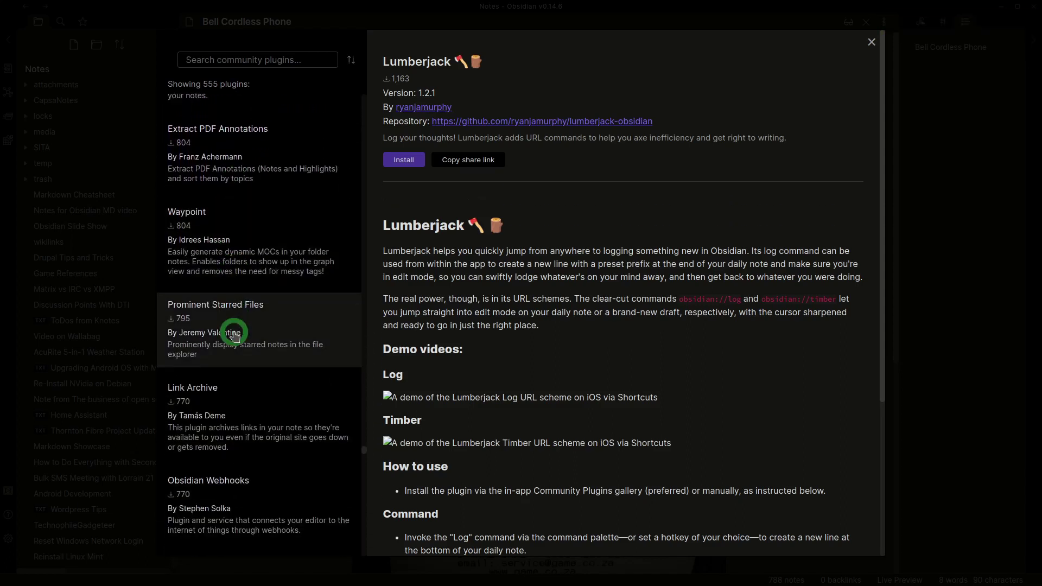
pyautogui.scroll(-3, 234, 335)
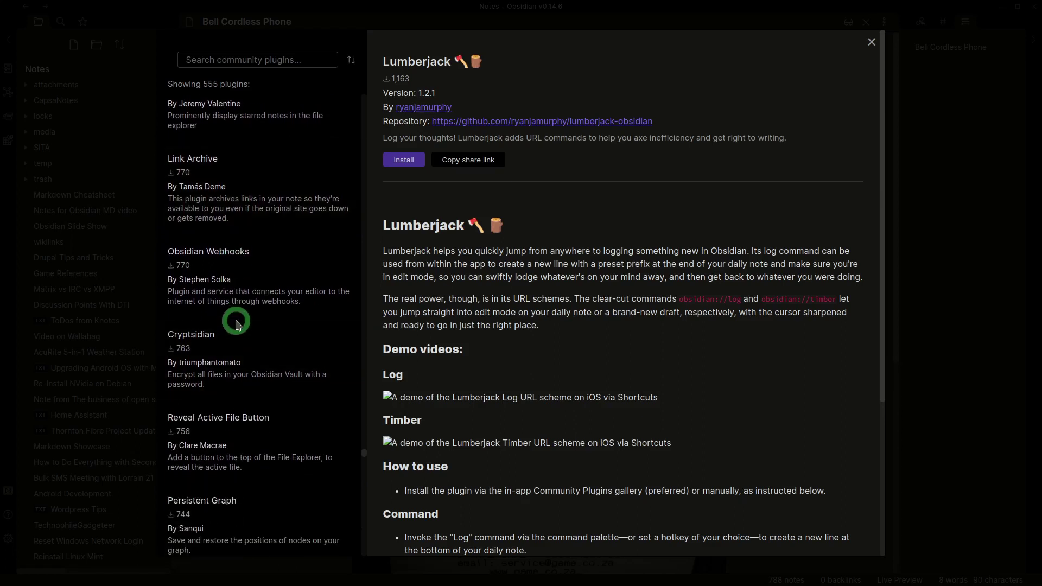
# - Open the Persistent Graph plugin's details, followed by those of Publish to WordPress for Obsidian
pyautogui.scroll(-3, 237, 324)
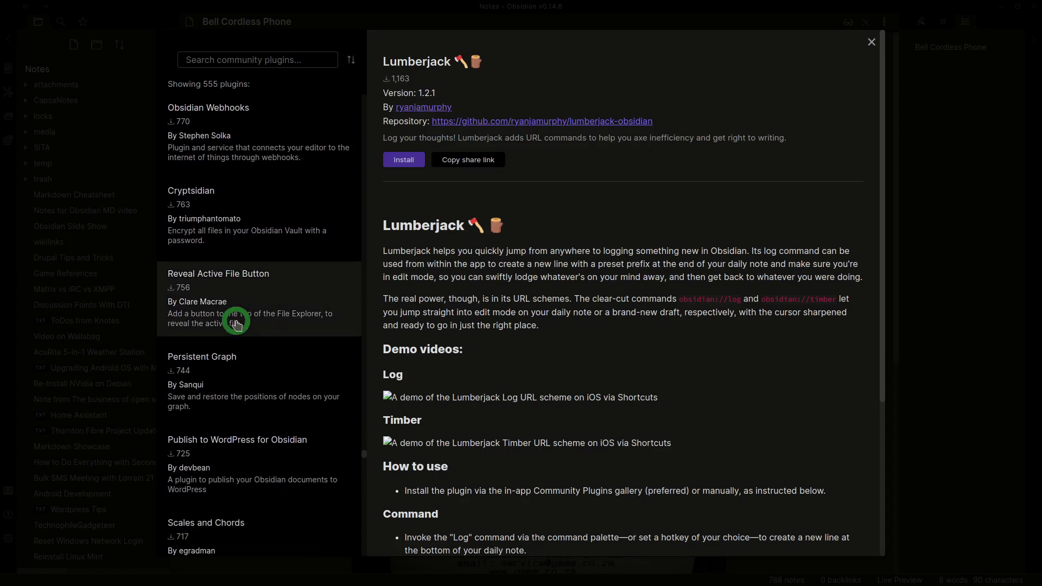
pyautogui.scroll(-2, 236, 324)
pyautogui.click(232, 283)
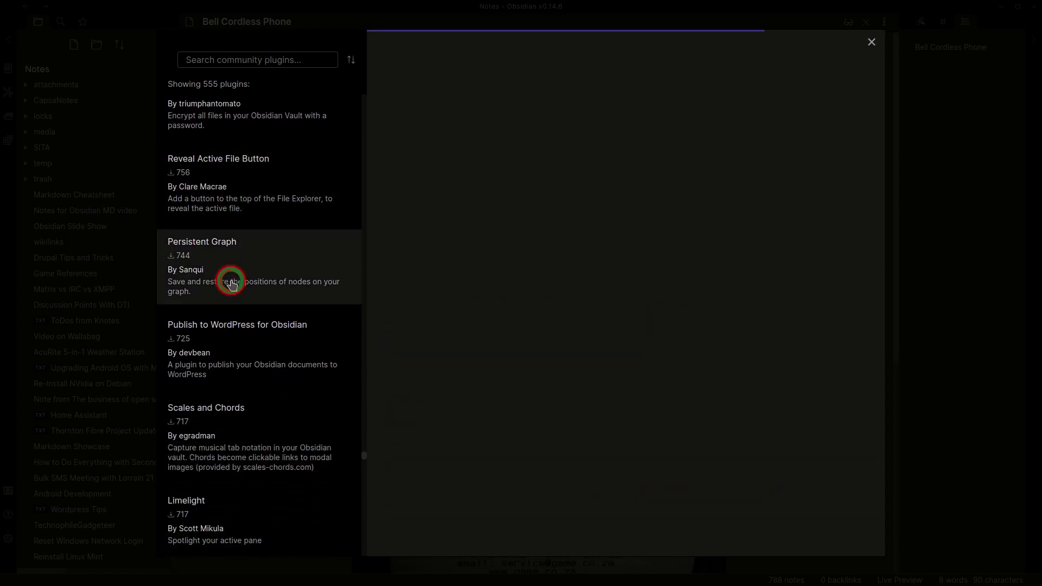
pyautogui.scroll(-2, 230, 282)
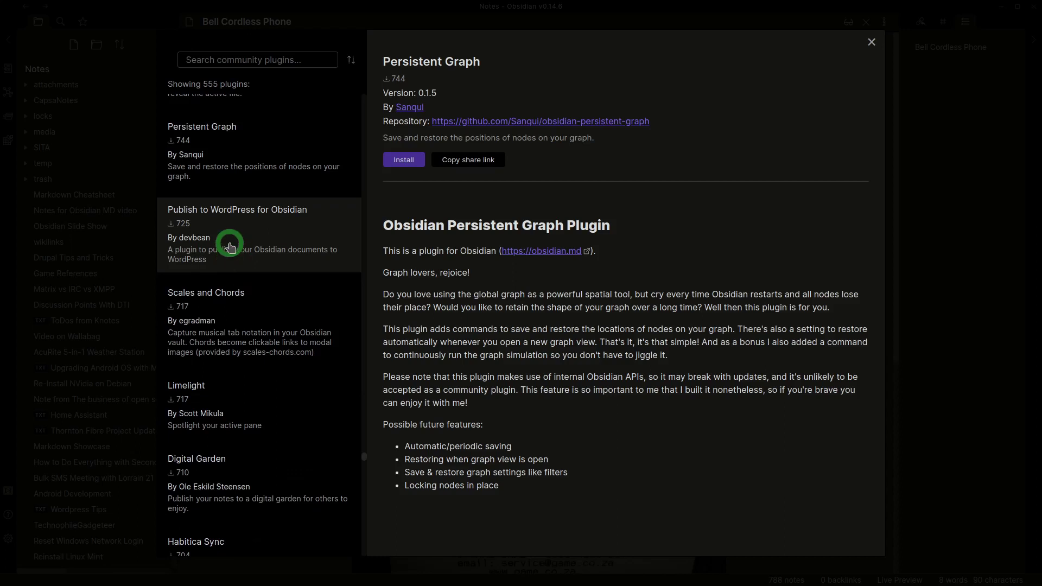
pyautogui.click(245, 244)
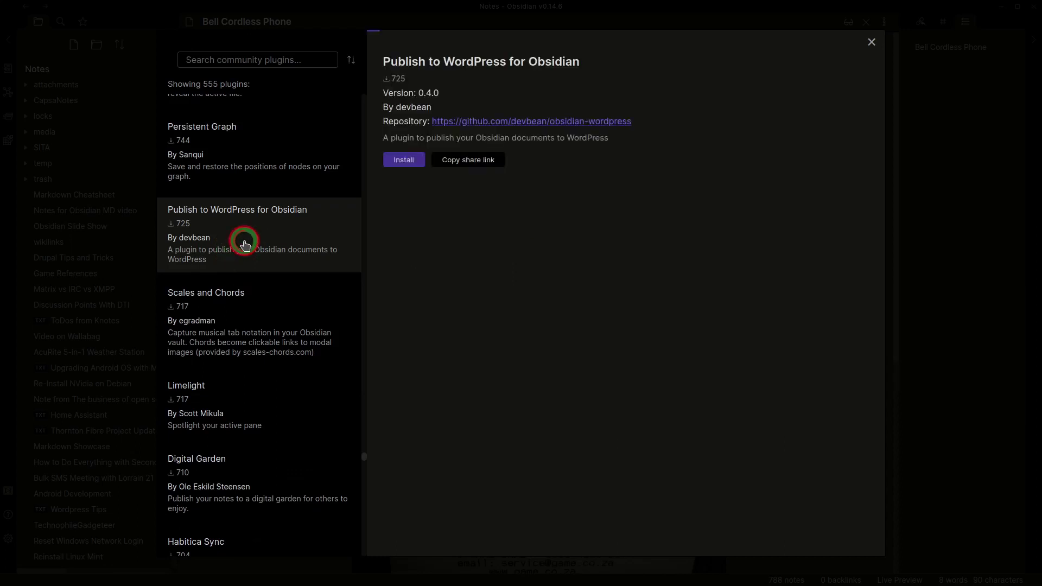
# - Look over the list entries down to Quote of the Day and open the Scales and Chords plugin's details
pyautogui.scroll(-2, 249, 257)
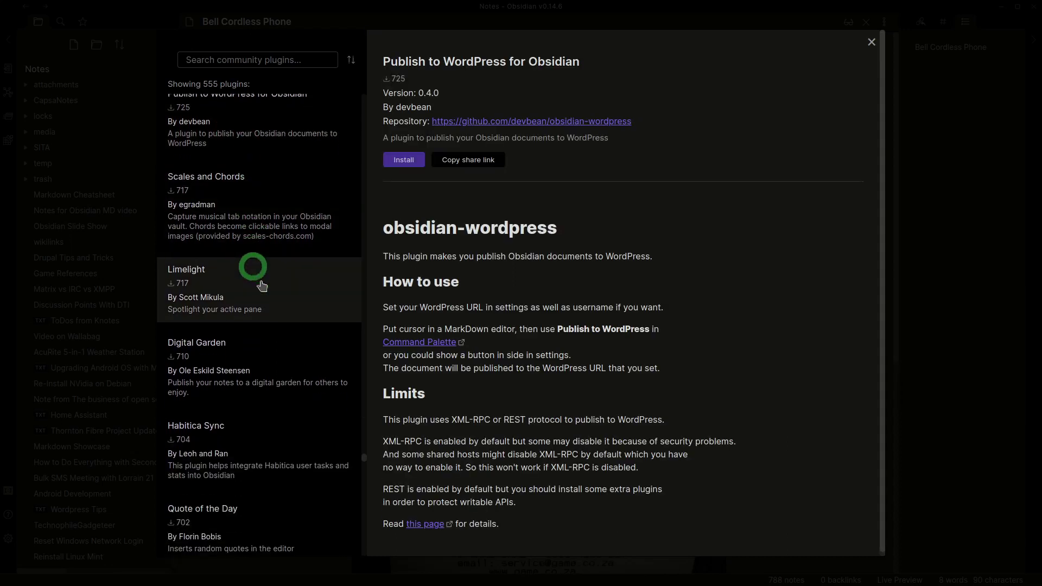
pyautogui.scroll(-2, 259, 274)
pyautogui.scroll(1, 261, 282)
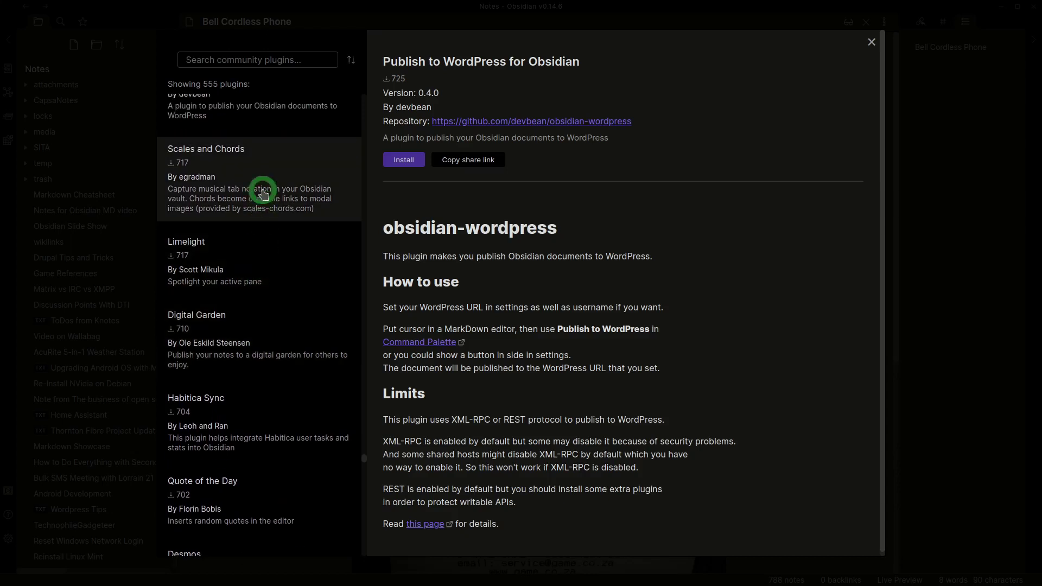
pyautogui.click(265, 205)
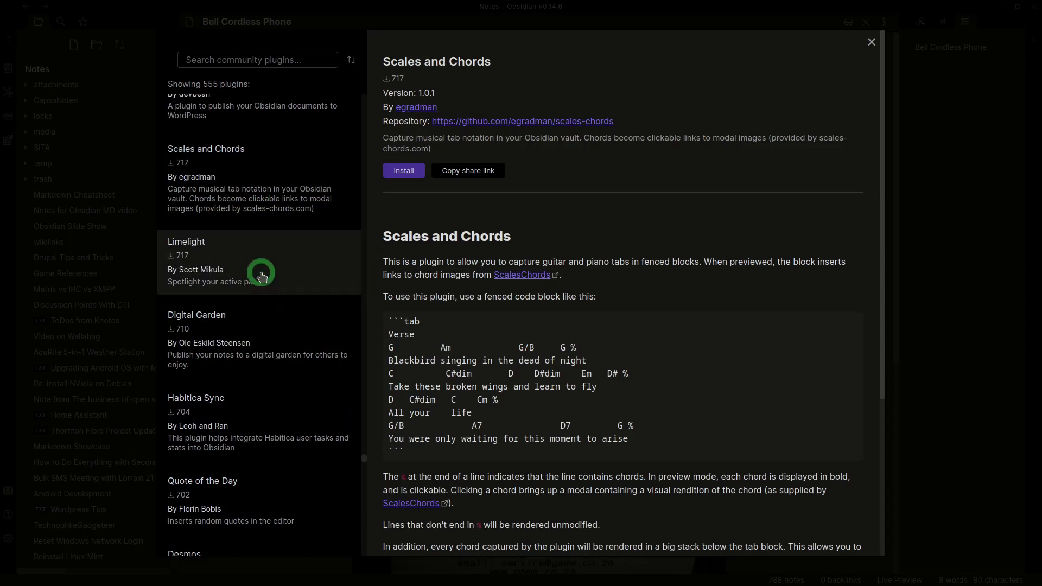
# - Open the Digital Garden plugin's details, followed by those of Quote of the Day
pyautogui.scroll(-2, 261, 304)
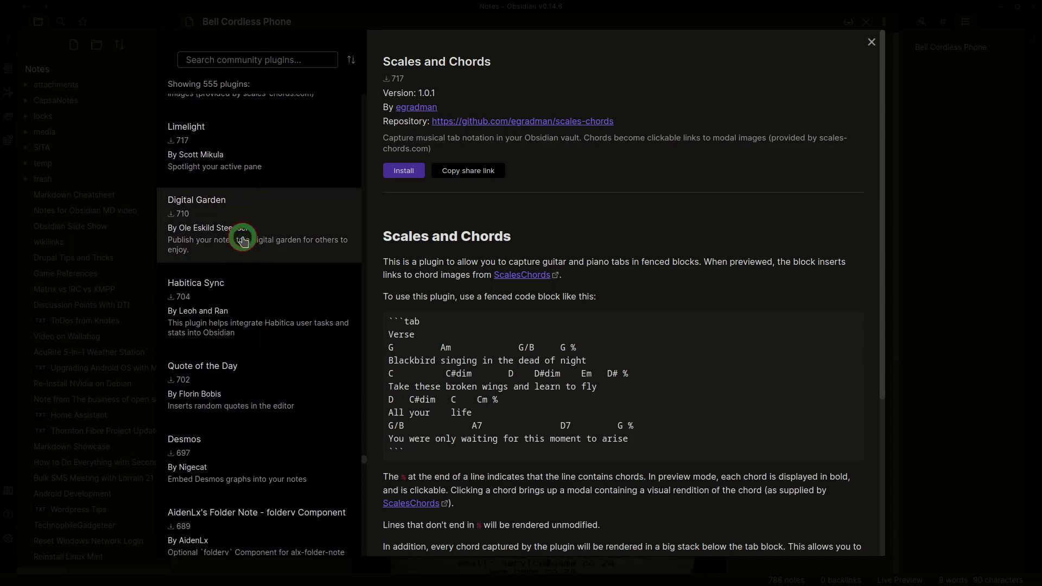
pyautogui.click(242, 241)
pyautogui.scroll(-3, 271, 326)
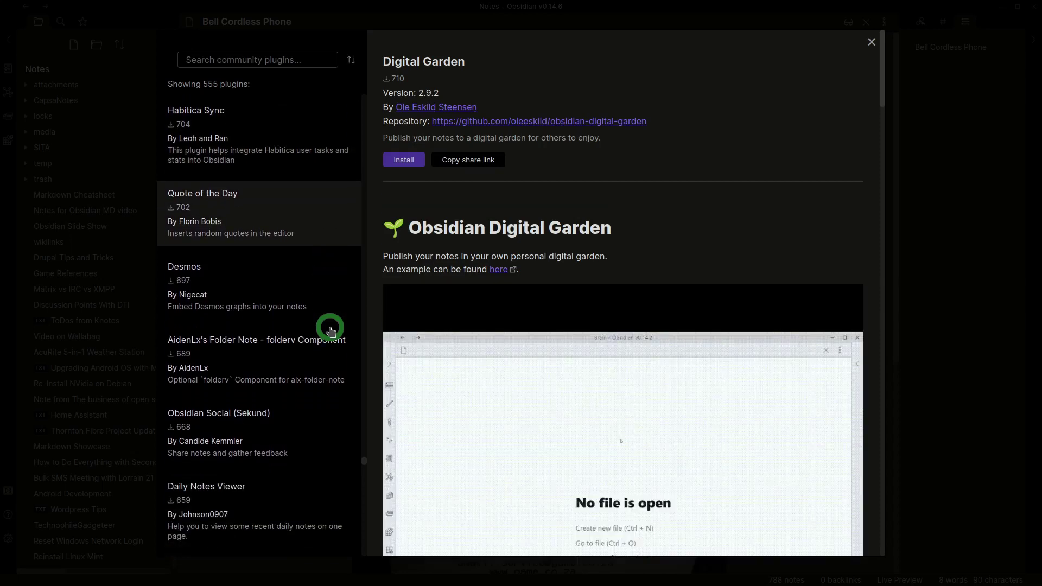
pyautogui.click(272, 225)
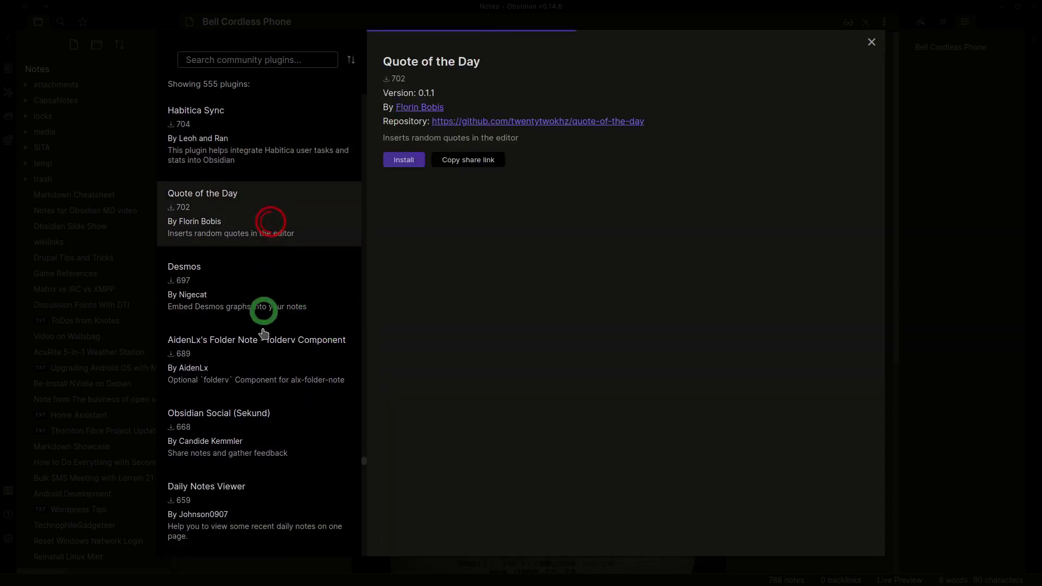
# - Read through the Obsidian Social (Sekund) plugin's details, and open those of Daily Notes Viewer
pyautogui.scroll(-3, 263, 333)
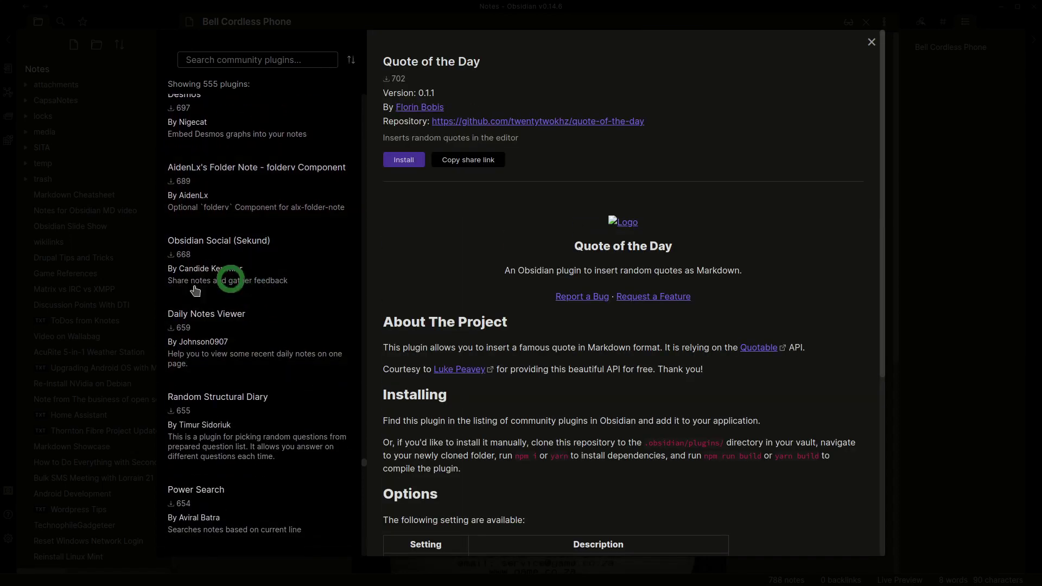
pyautogui.click(219, 282)
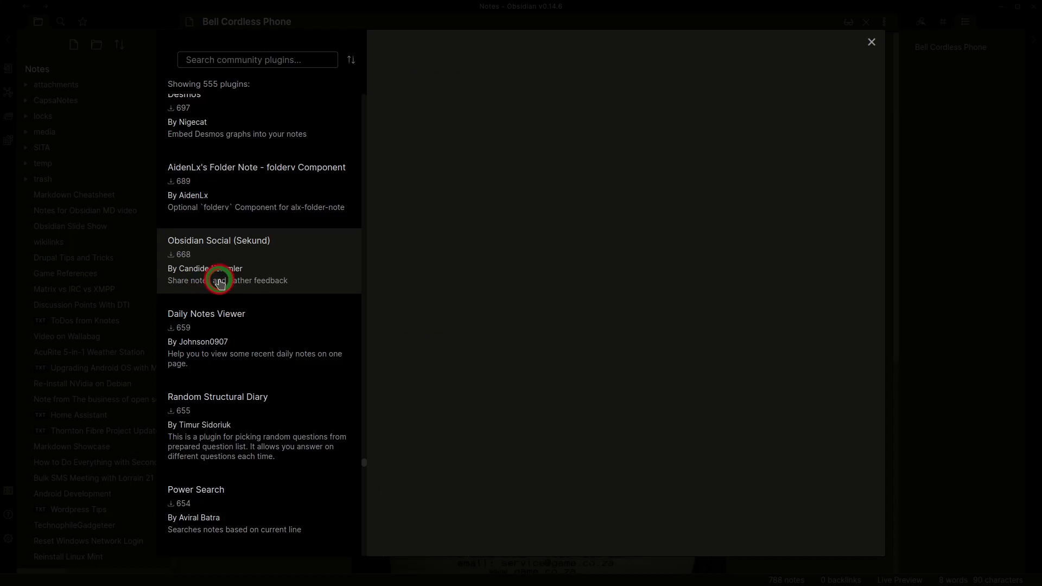
pyautogui.scroll(-3, 488, 350)
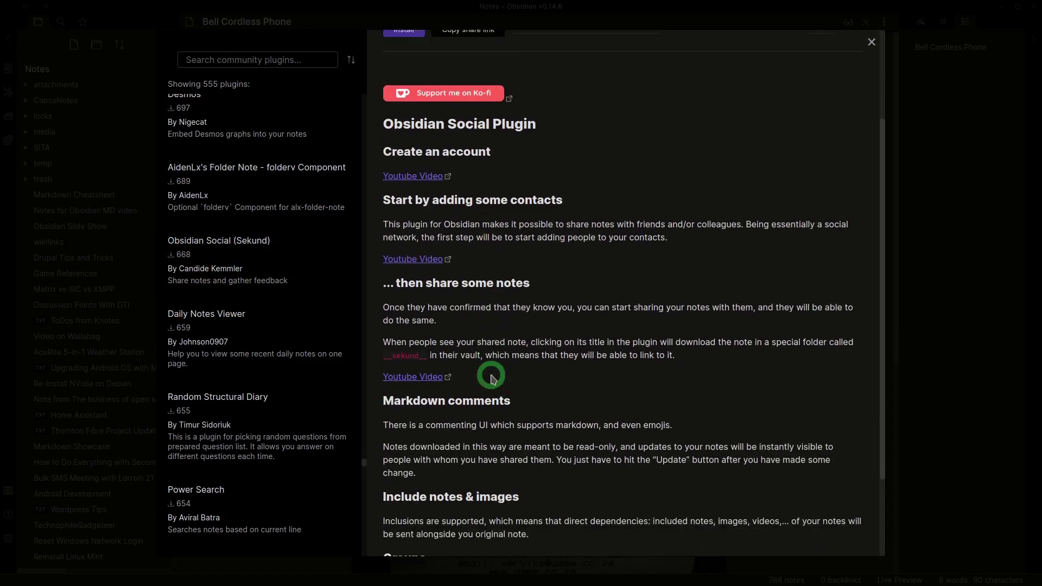
pyautogui.scroll(-2, 258, 308)
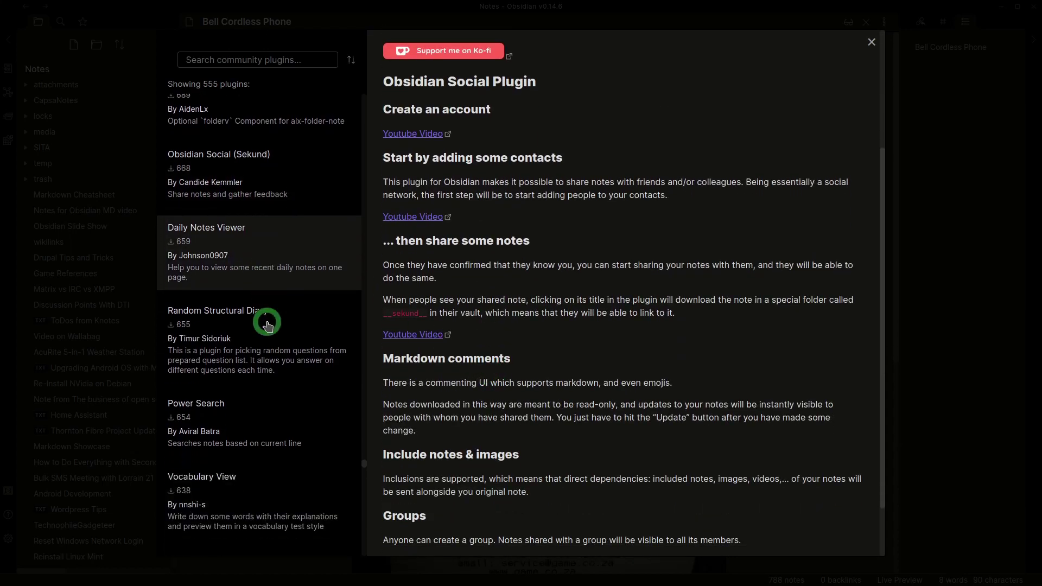
pyautogui.click(235, 264)
# - Find the HackerNews plugin below Command Alias and read the features and installation sections of its details
pyautogui.scroll(-5, 292, 348)
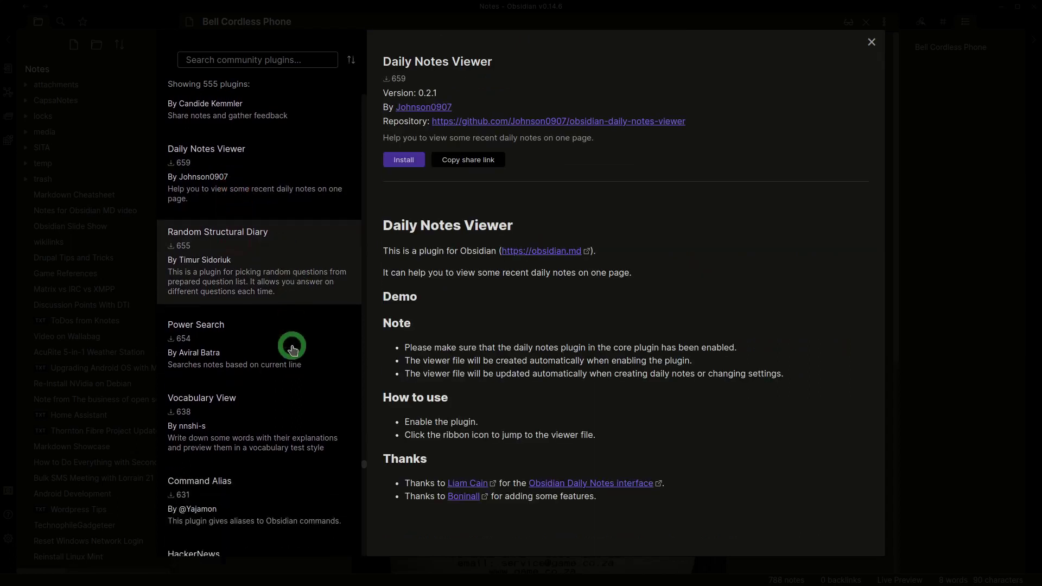
pyautogui.scroll(-5, 292, 350)
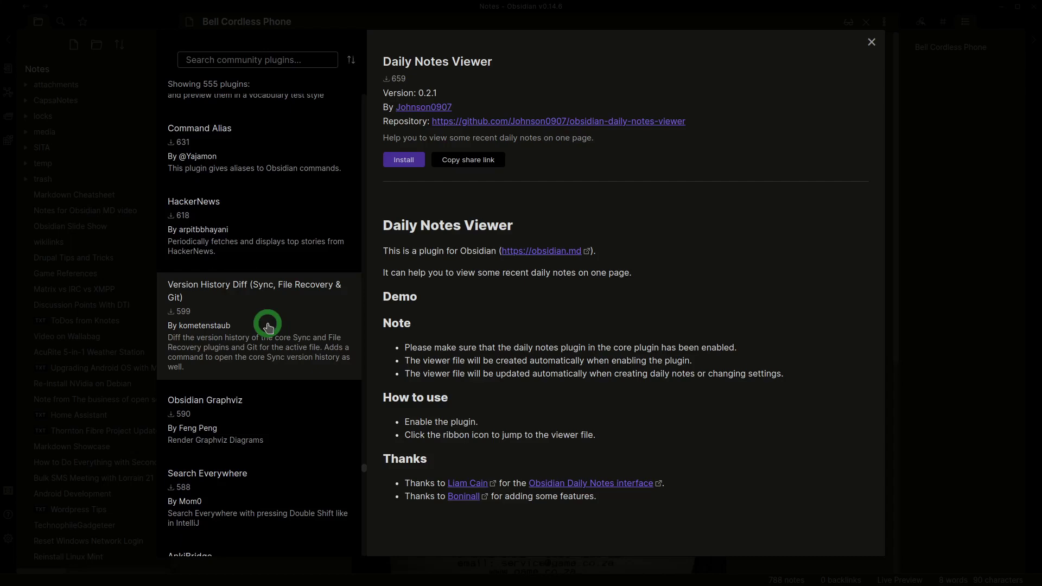
pyautogui.click(251, 235)
pyautogui.scroll(-2, 503, 346)
pyautogui.scroll(-3, 504, 346)
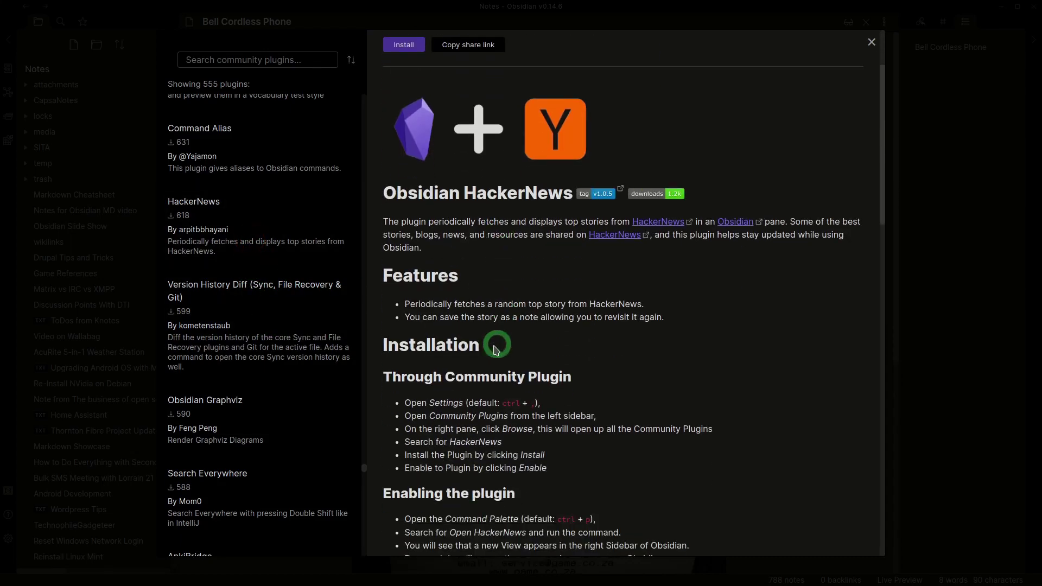
pyautogui.scroll(-3, 228, 365)
# - Browse the list past AnkiBridge, Todoist Text and URI Commands, and open the Vim Input Method Switch plugin's details
pyautogui.scroll(-4, 230, 369)
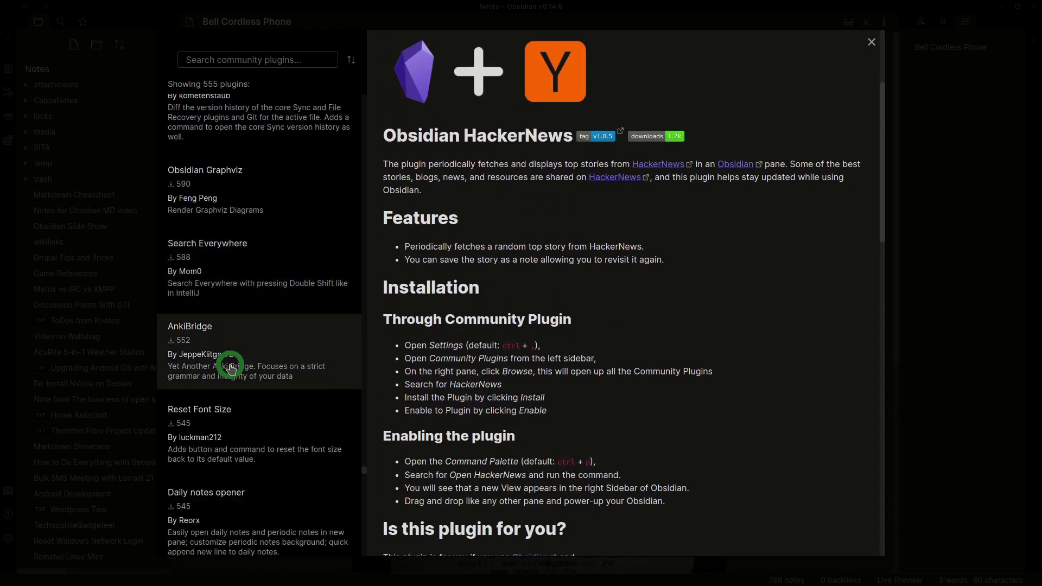
pyautogui.scroll(-5, 231, 368)
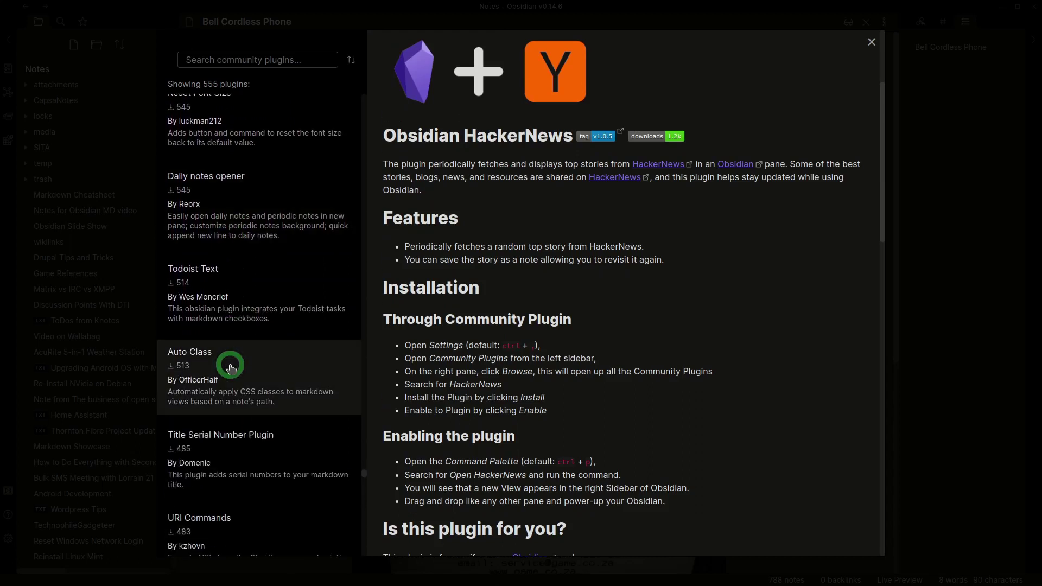
pyautogui.scroll(-4, 230, 369)
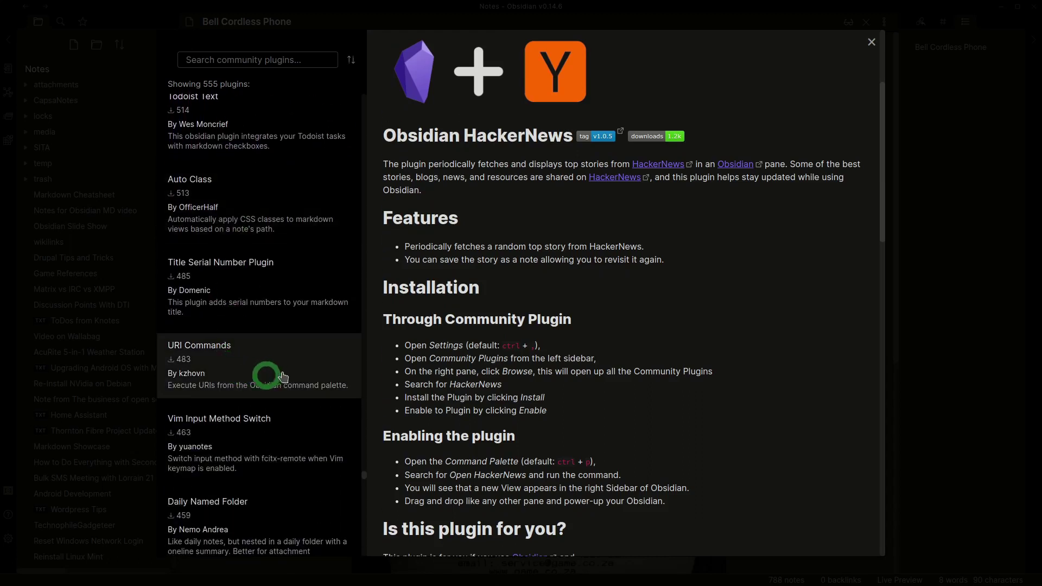
pyautogui.scroll(-7, 284, 374)
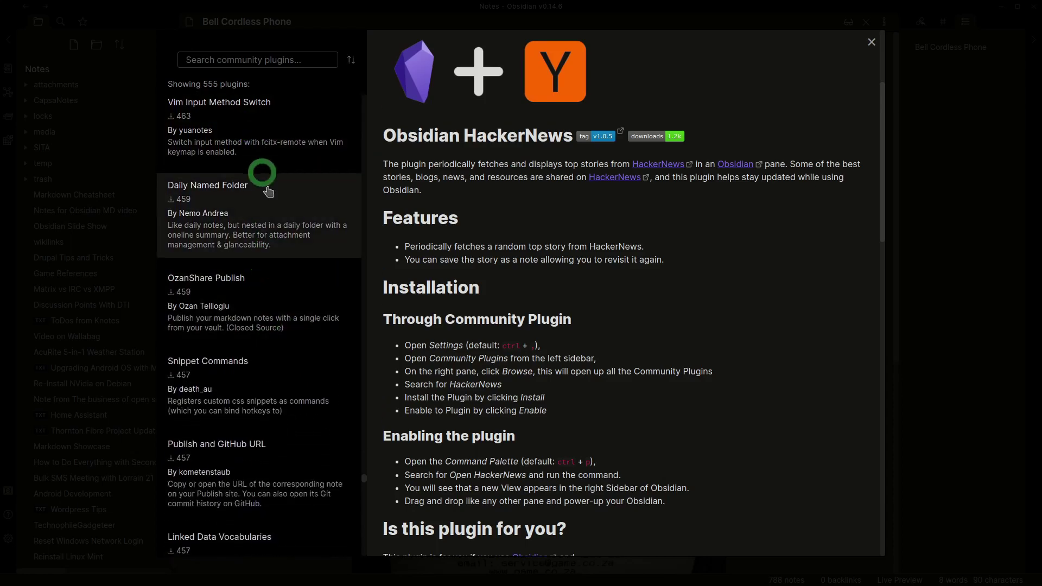
pyautogui.click(266, 185)
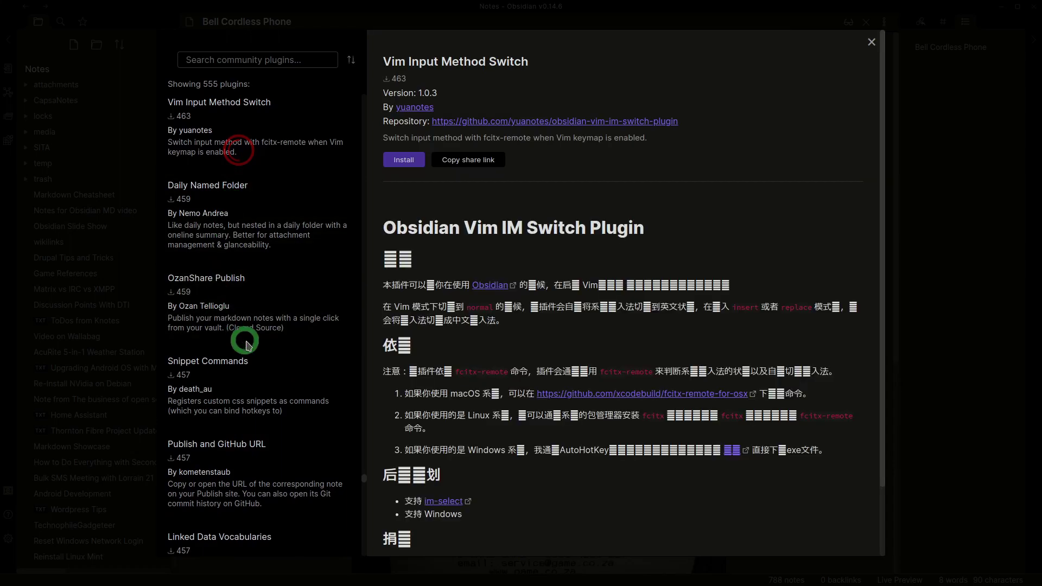
# - Look over the entries from OzanShare Publish to Linked Data Vocabularies and open the Divide & Conquer plugin's details
pyautogui.scroll(-3, 244, 428)
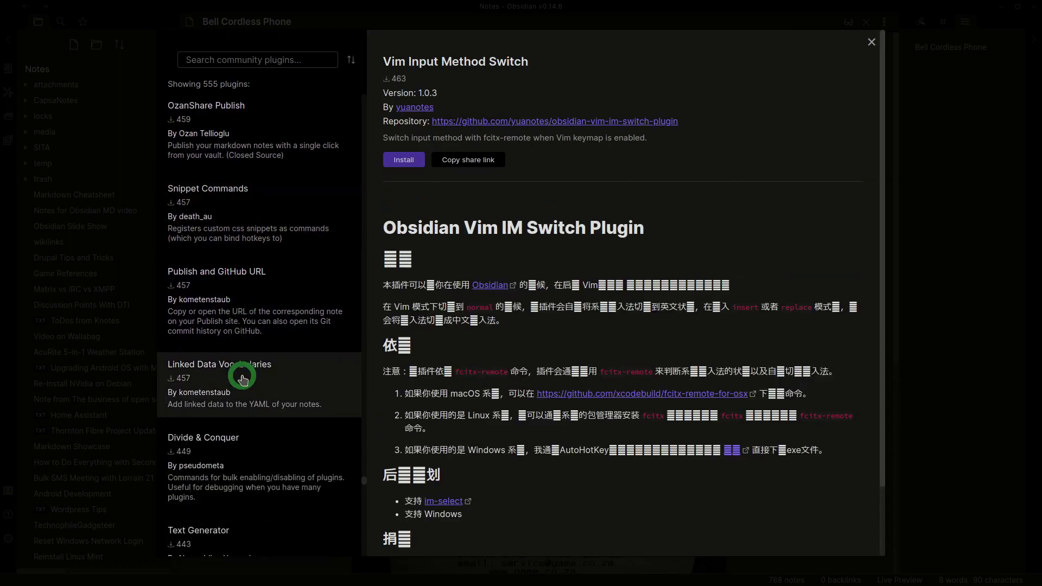
pyautogui.scroll(-3, 242, 379)
pyautogui.scroll(-3, 242, 379)
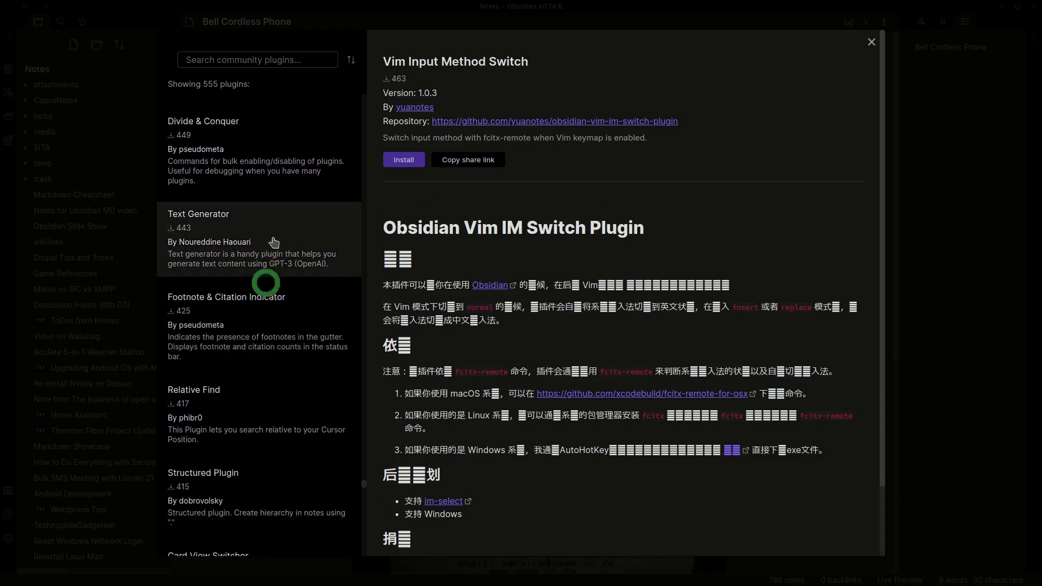
pyautogui.click(255, 175)
# - Open the Text Generator plugin's details and read how it uses GPT-3 and an OpenAI API key
pyautogui.scroll(-1, 265, 374)
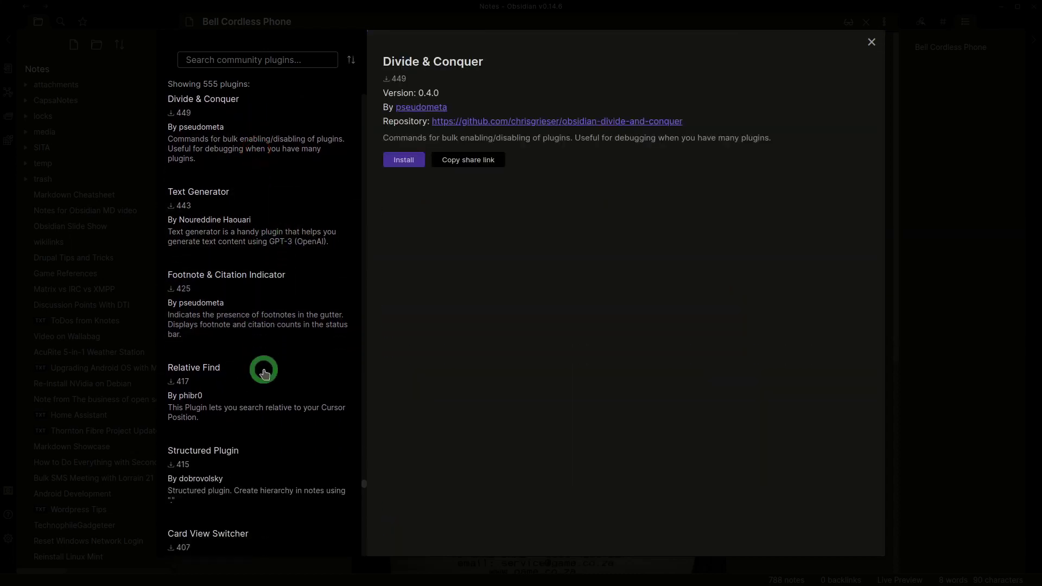
pyautogui.click(245, 209)
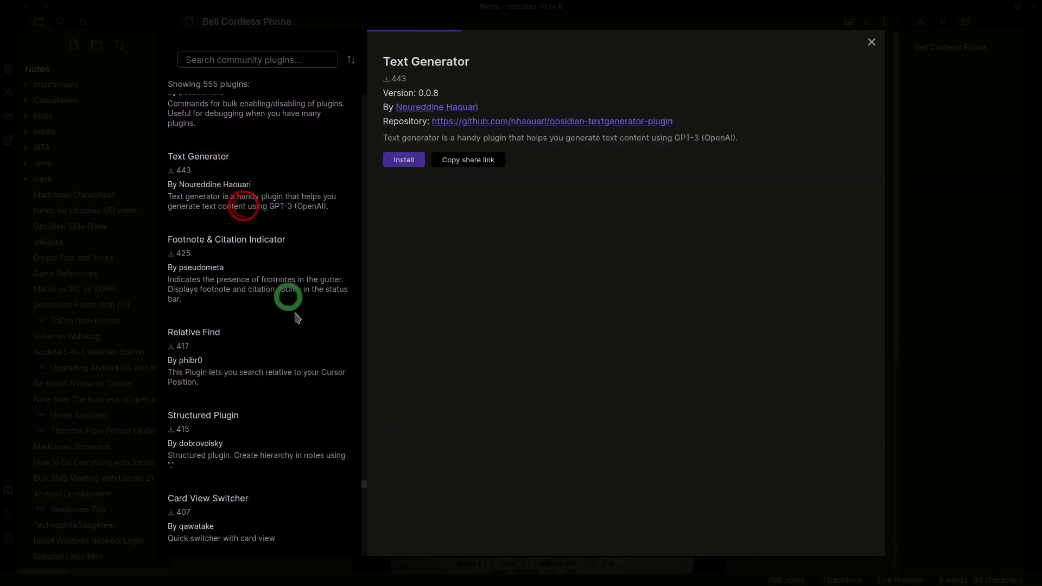
pyautogui.scroll(-3, 388, 392)
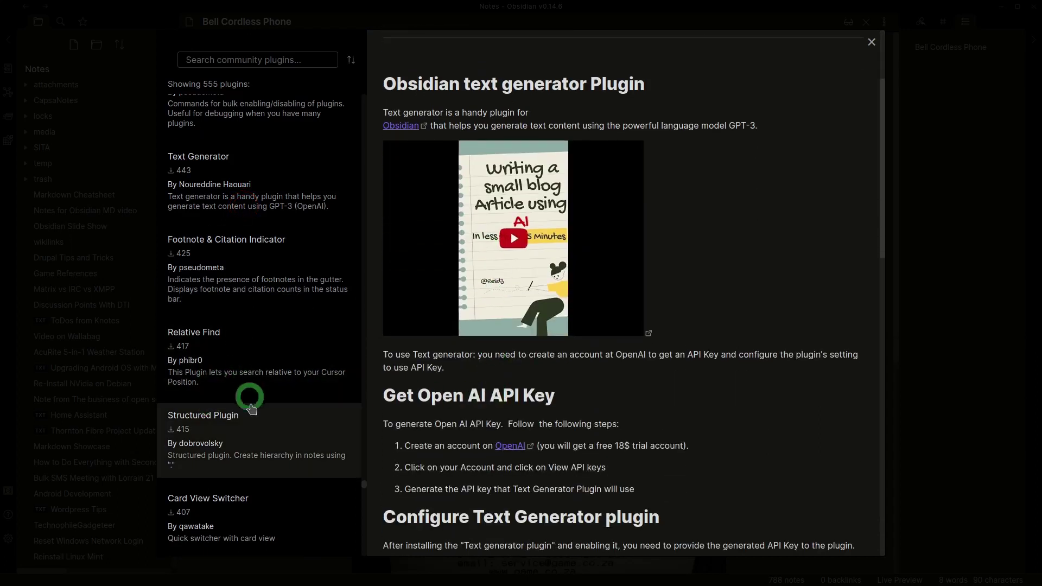
# - Open the Card View Switcher plugin's details and examine its demo and search modes
pyautogui.scroll(-5, 249, 405)
pyautogui.scroll(-1, 251, 407)
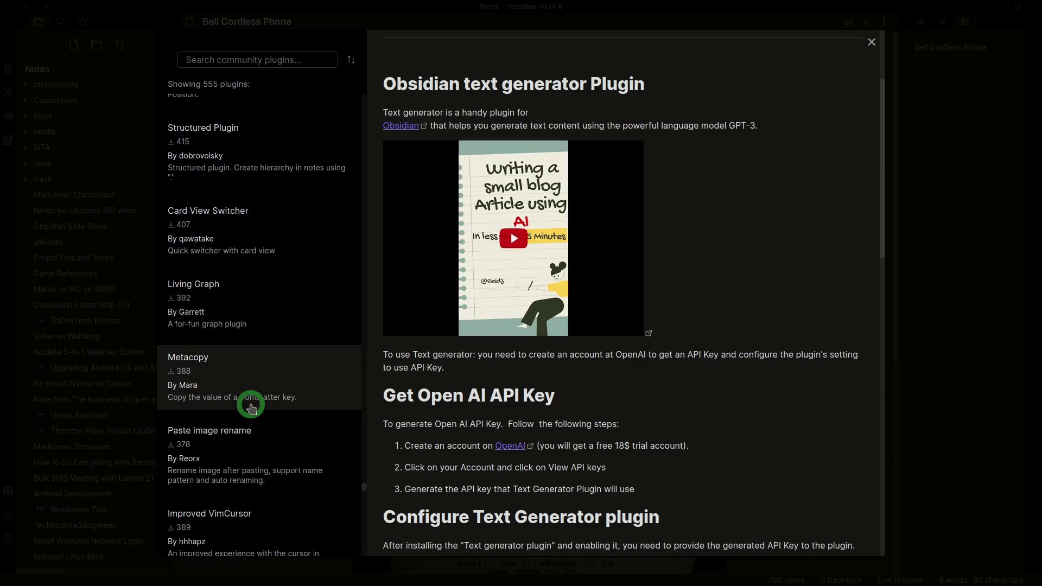
pyautogui.click(249, 239)
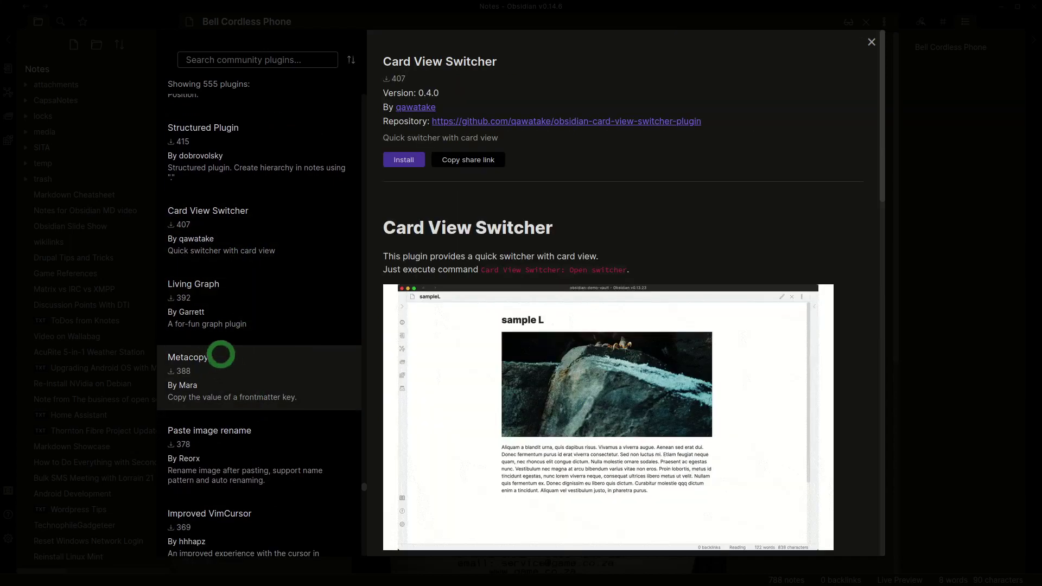
pyautogui.scroll(-3, 428, 377)
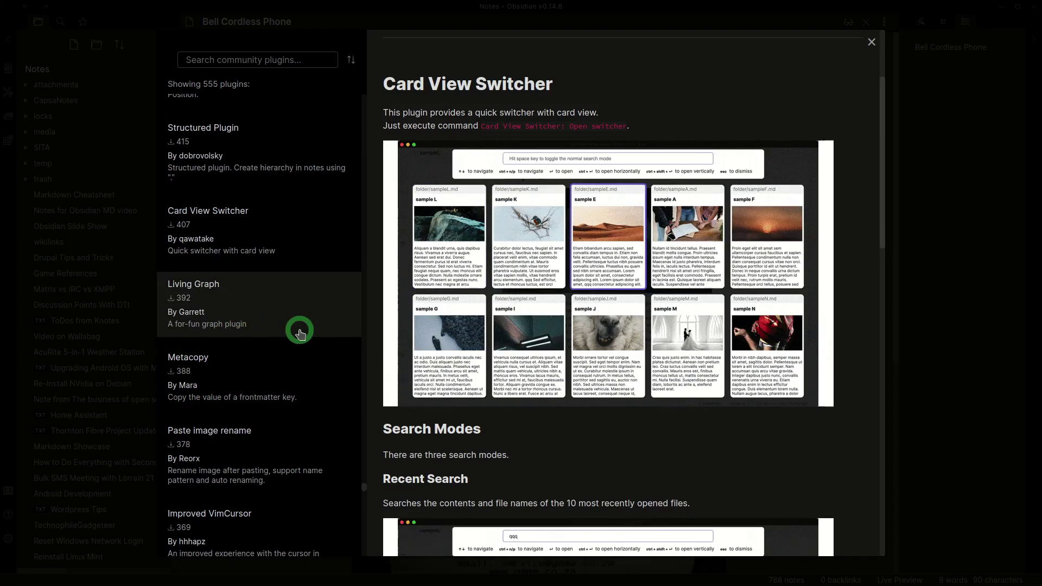
# - Browse the list past Bible Linker and Enhance Copy Note to Audio Speed Plugin, and read that plugin's details
pyautogui.scroll(-2, 299, 330)
pyautogui.scroll(-4, 300, 333)
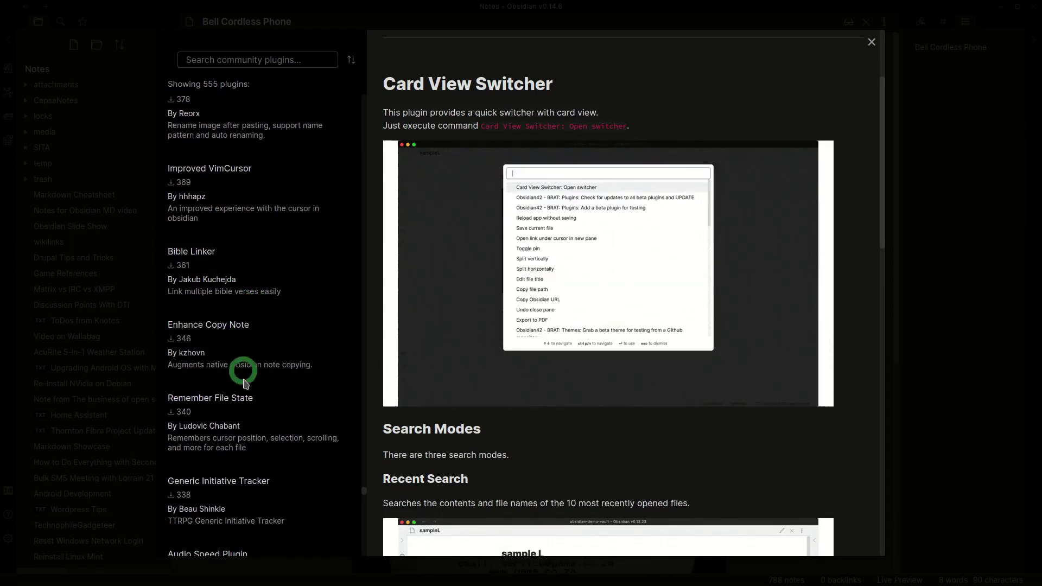
pyautogui.scroll(-2, 243, 383)
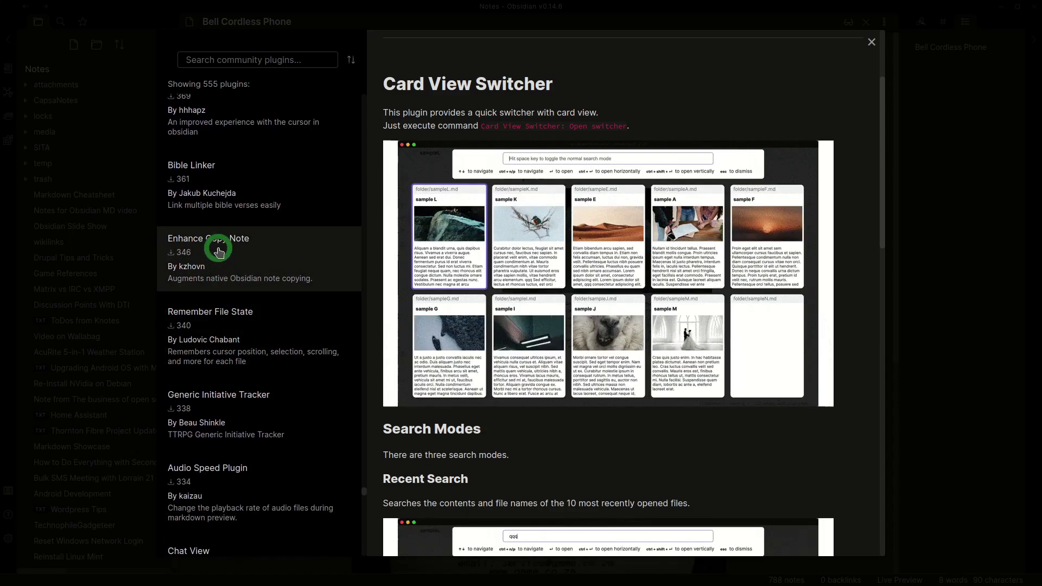
pyautogui.scroll(-2, 321, 253)
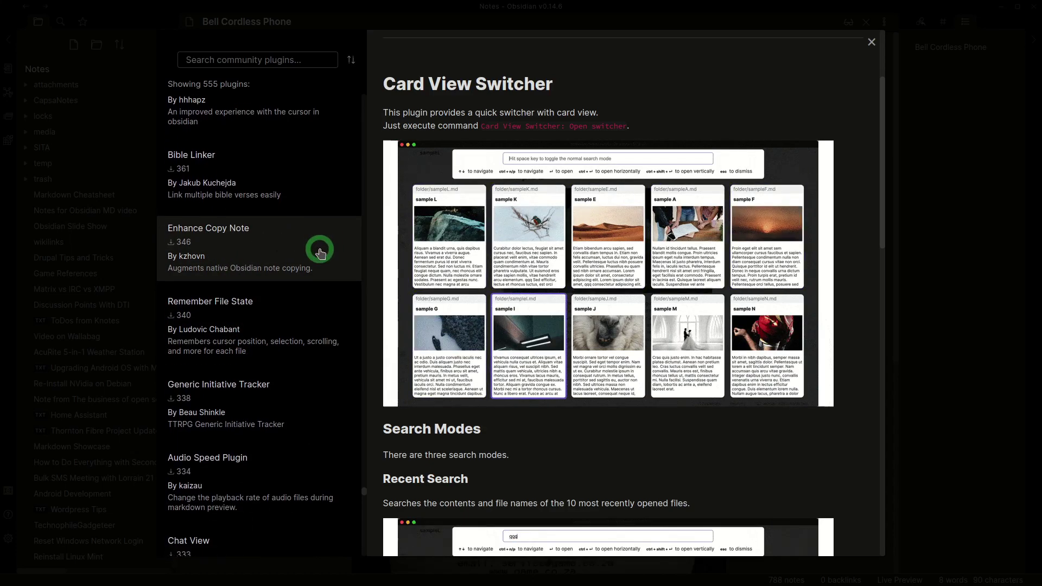
pyautogui.scroll(-2, 320, 252)
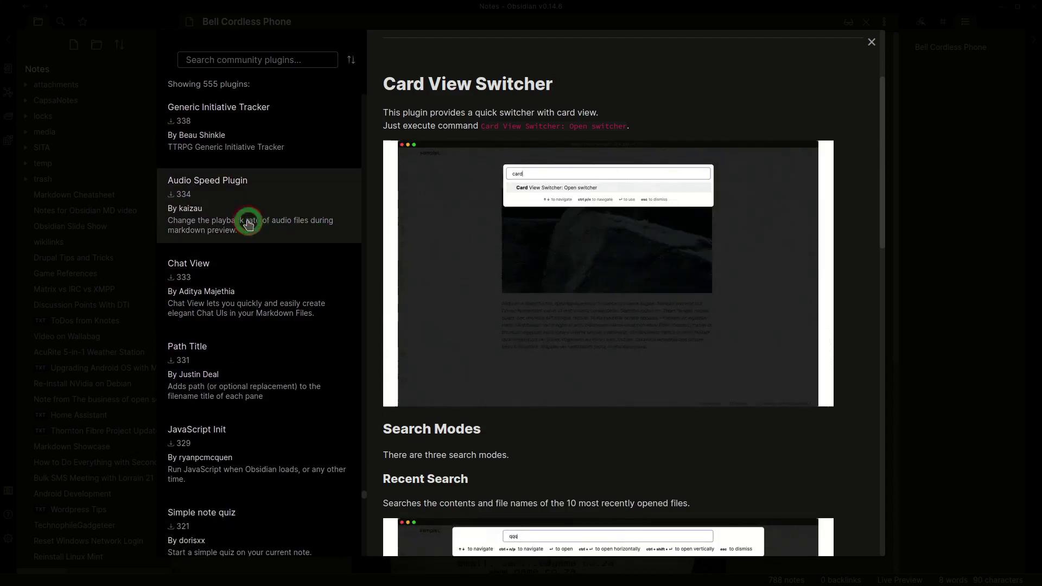
pyautogui.click(247, 220)
pyautogui.scroll(-3, 456, 361)
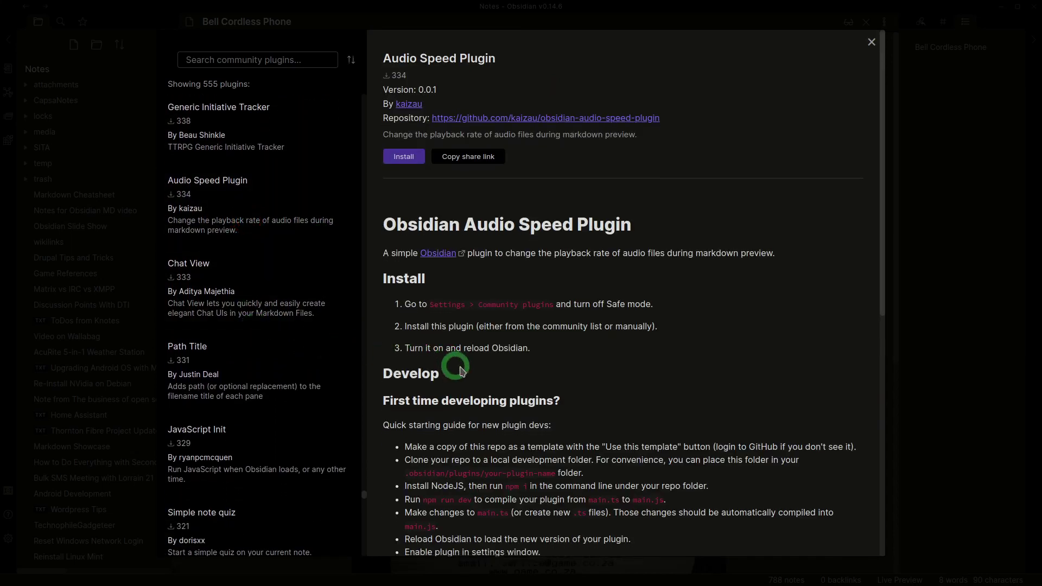
pyautogui.scroll(-1, 252, 343)
# - Browse the list past JavaScript Init, Overdue and Better CodeBlock, and open the Novel Word Count plugin's details
pyautogui.scroll(-1, 252, 343)
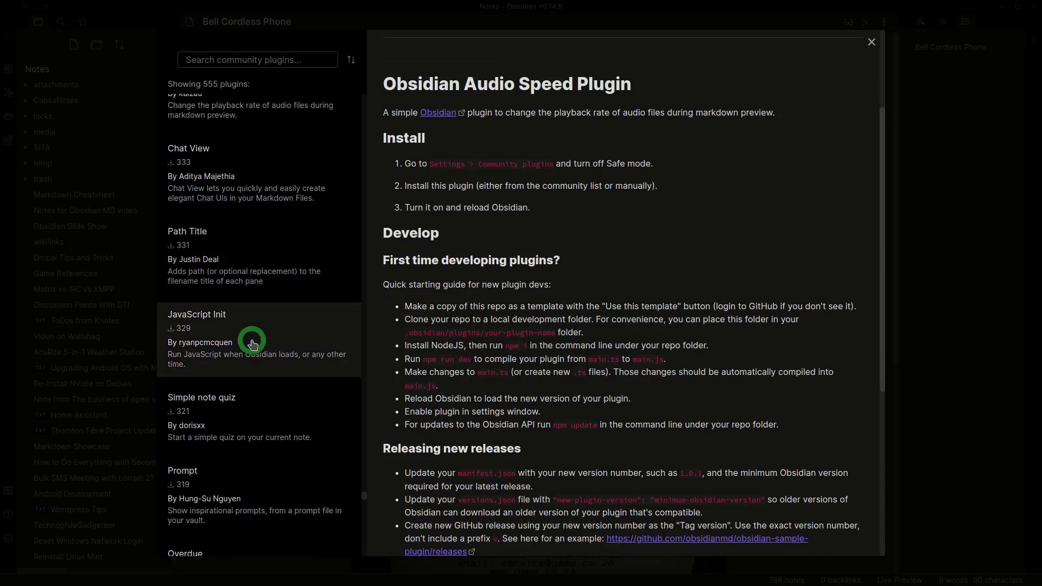
pyautogui.scroll(-2, 252, 343)
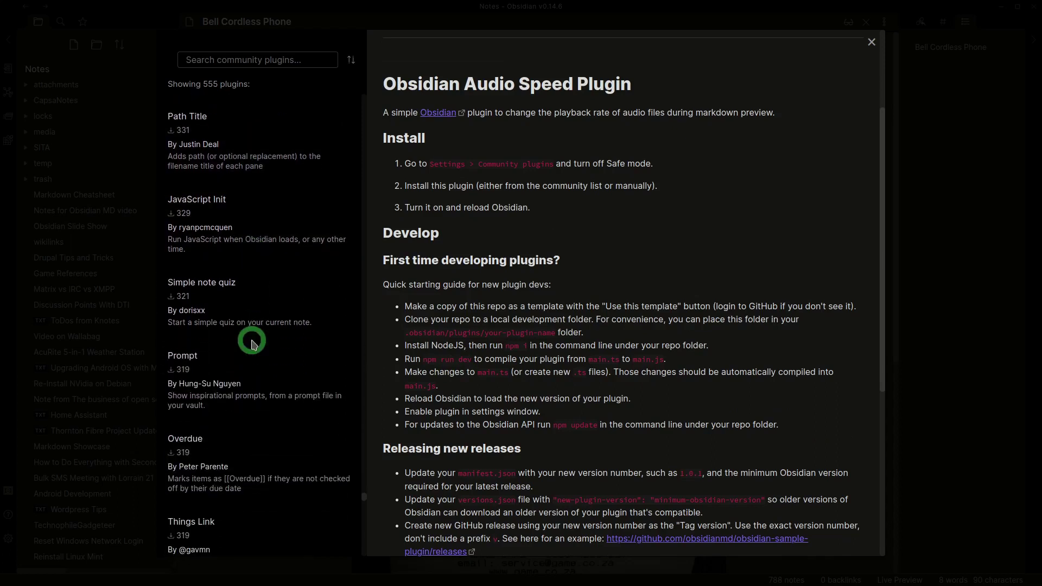
pyautogui.scroll(-2, 251, 343)
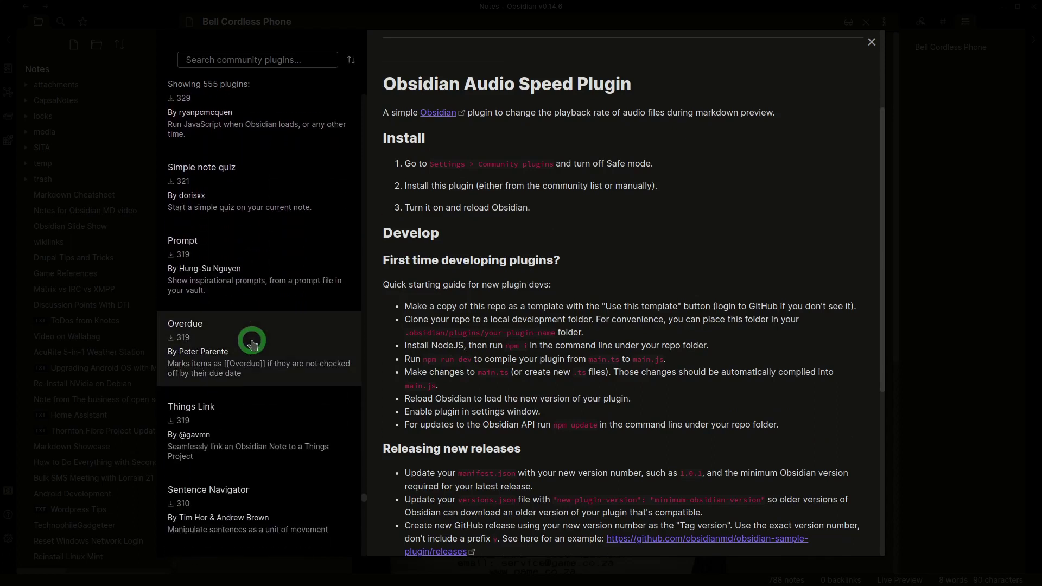
pyautogui.scroll(-2, 252, 343)
pyautogui.scroll(-3, 251, 343)
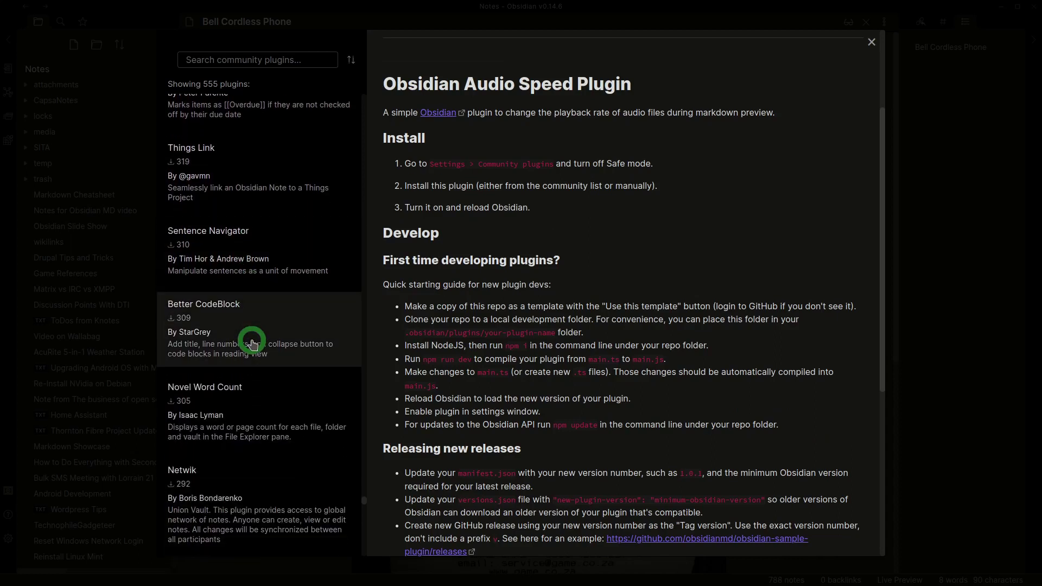
pyautogui.scroll(-3, 252, 343)
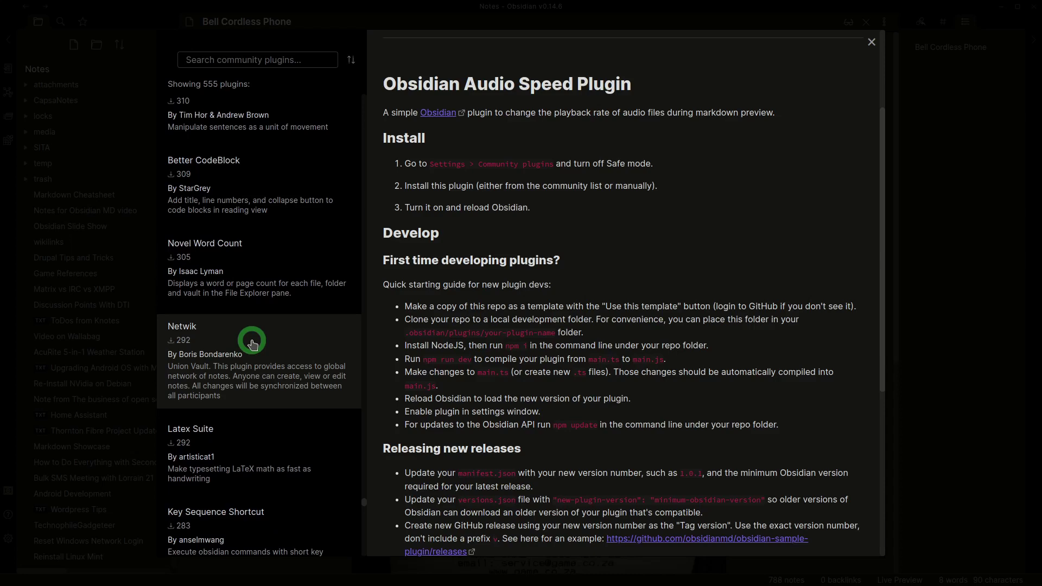
pyautogui.click(263, 278)
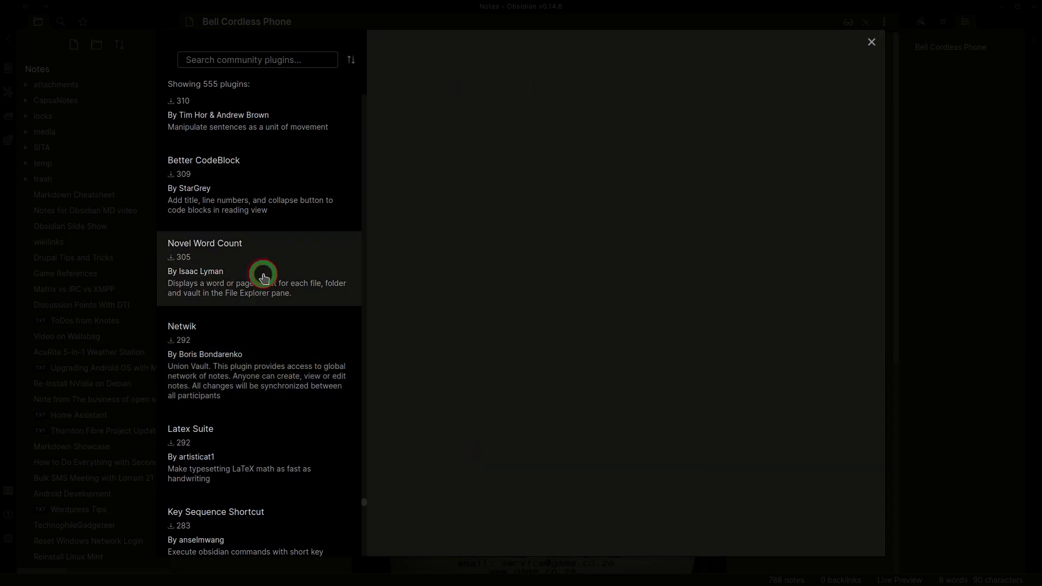
pyautogui.scroll(-6, 252, 350)
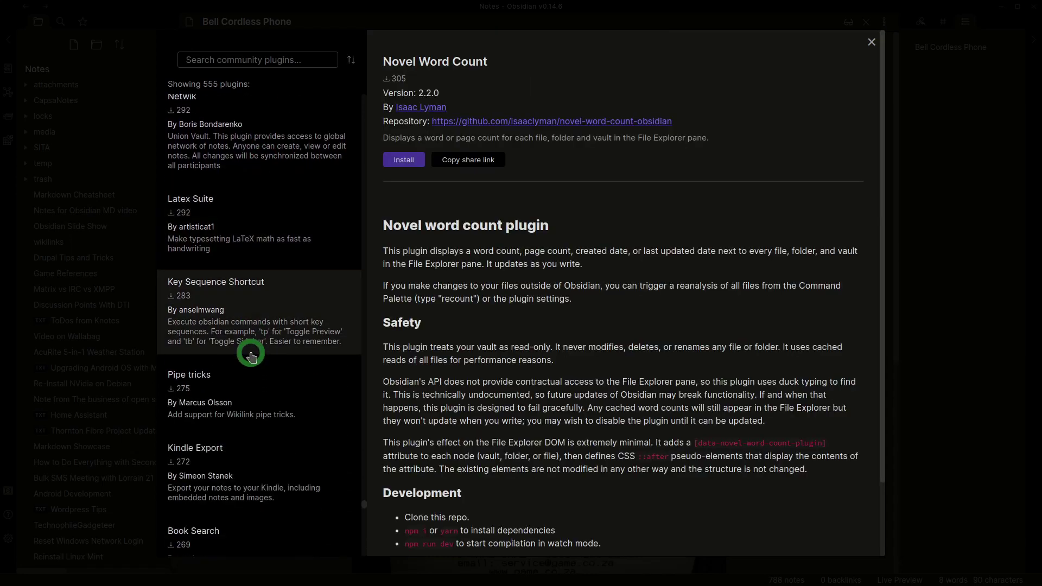
# - Browse the list past Key Sequence Shortcut and Kindle Export, opening the details of the Book Search and Stenography plugins
pyautogui.scroll(-2, 251, 350)
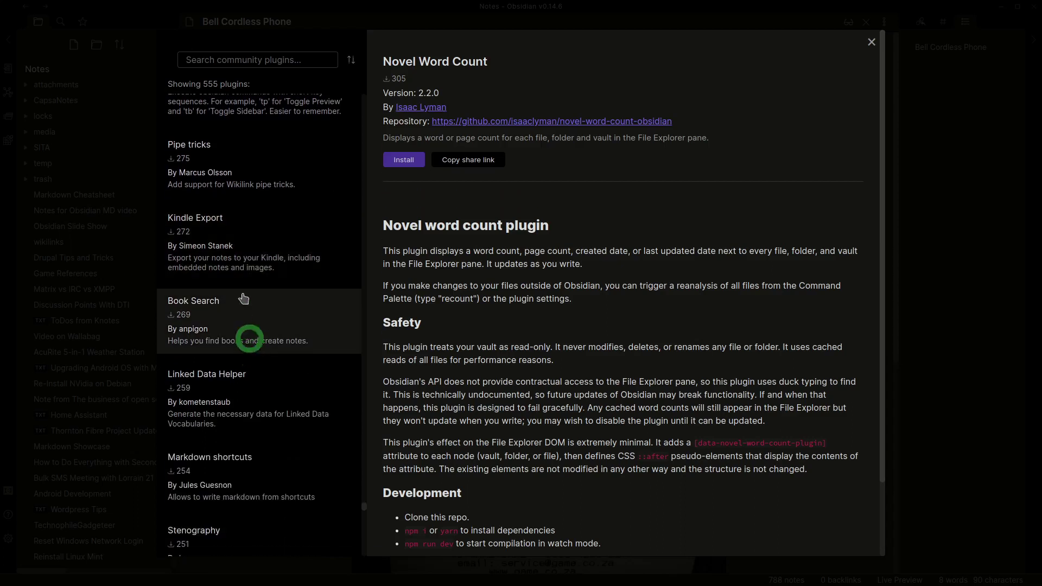
pyautogui.click(223, 347)
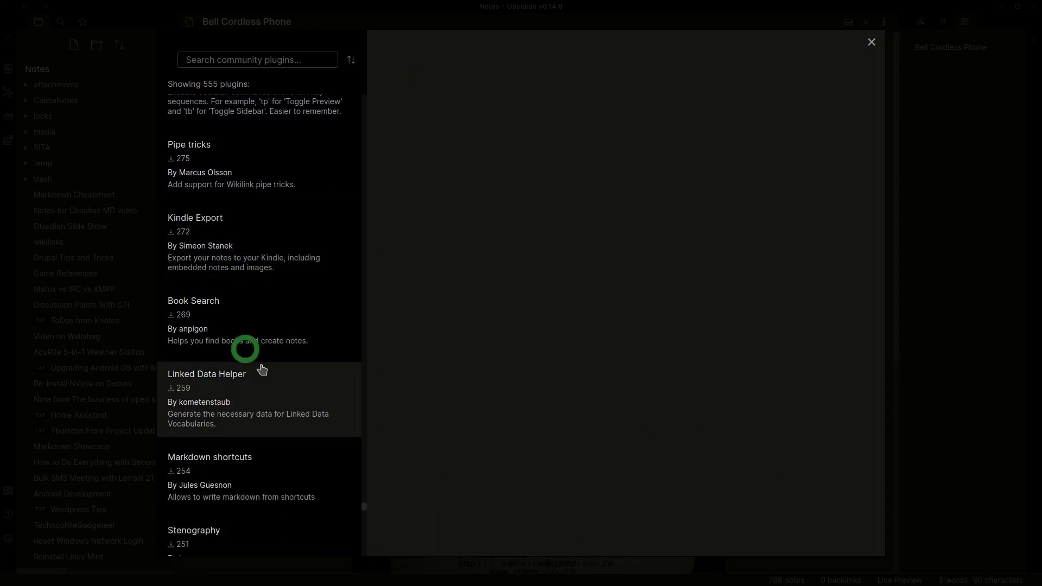
pyautogui.scroll(-2, 261, 367)
pyautogui.scroll(-5, 262, 369)
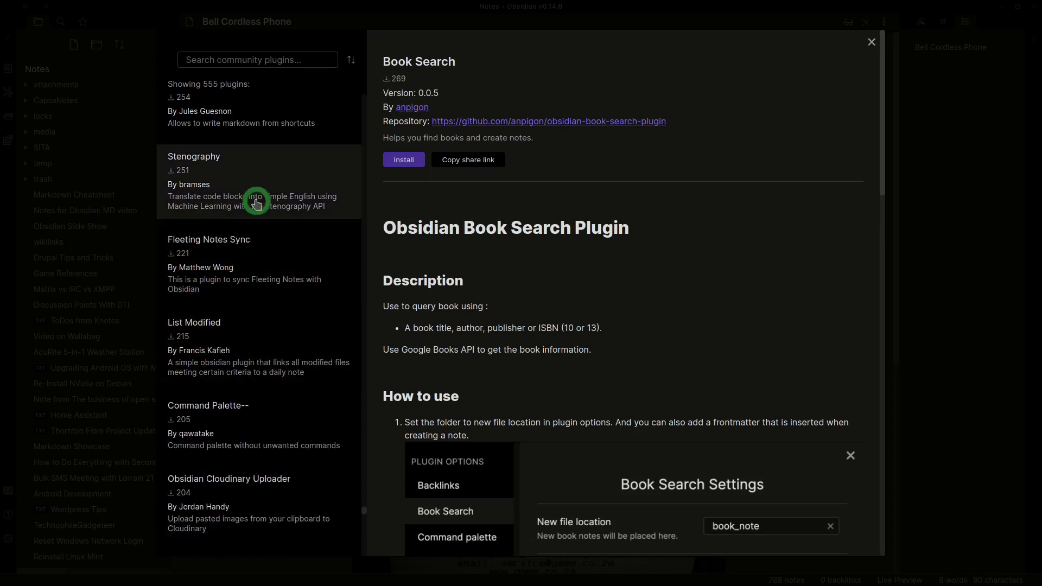
pyautogui.click(256, 201)
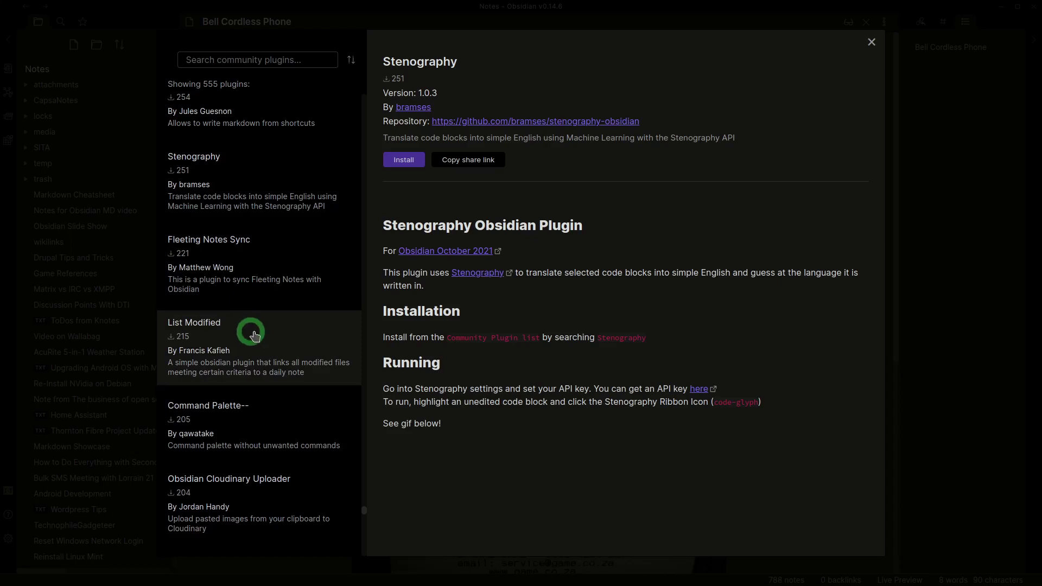
# - Browse the list past List Modified and Jira Issue, and read the Crypto Lookup for Obsidian plugin's features and installation notes
pyautogui.scroll(-5, 255, 336)
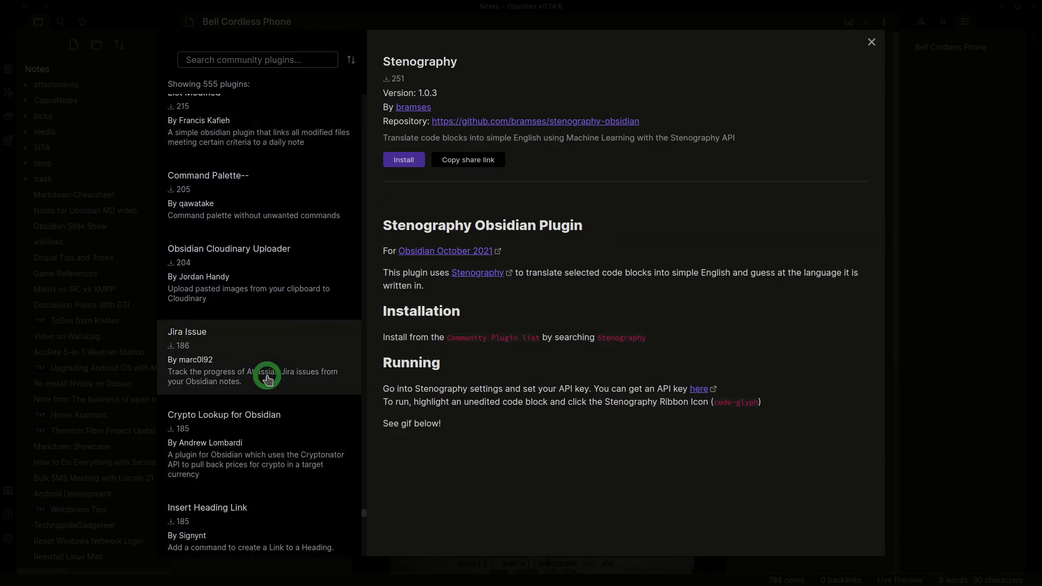
pyautogui.scroll(-3, 267, 378)
pyautogui.scroll(-2, 267, 379)
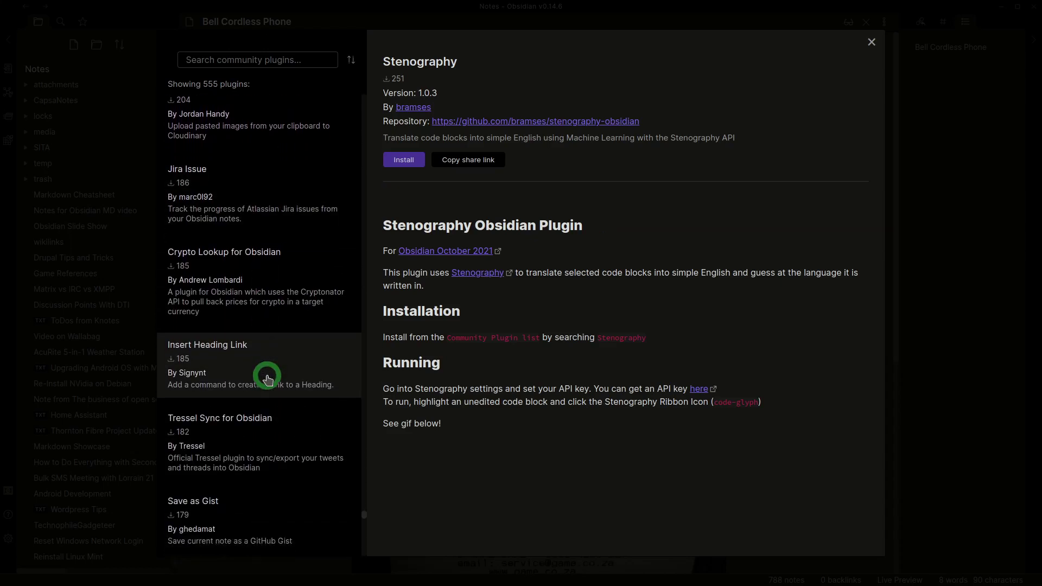
pyautogui.click(257, 232)
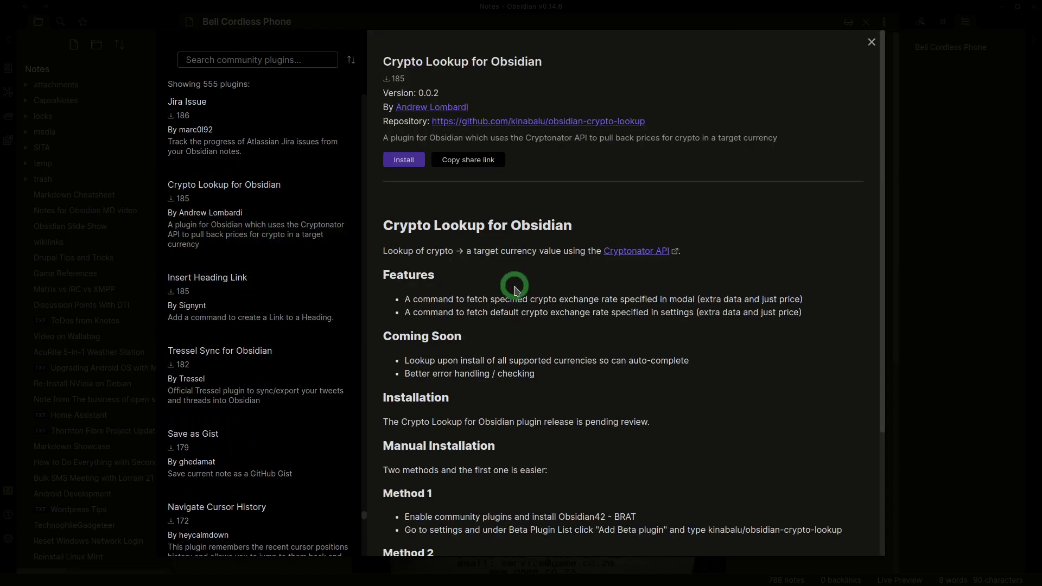
pyautogui.scroll(-1, 515, 290)
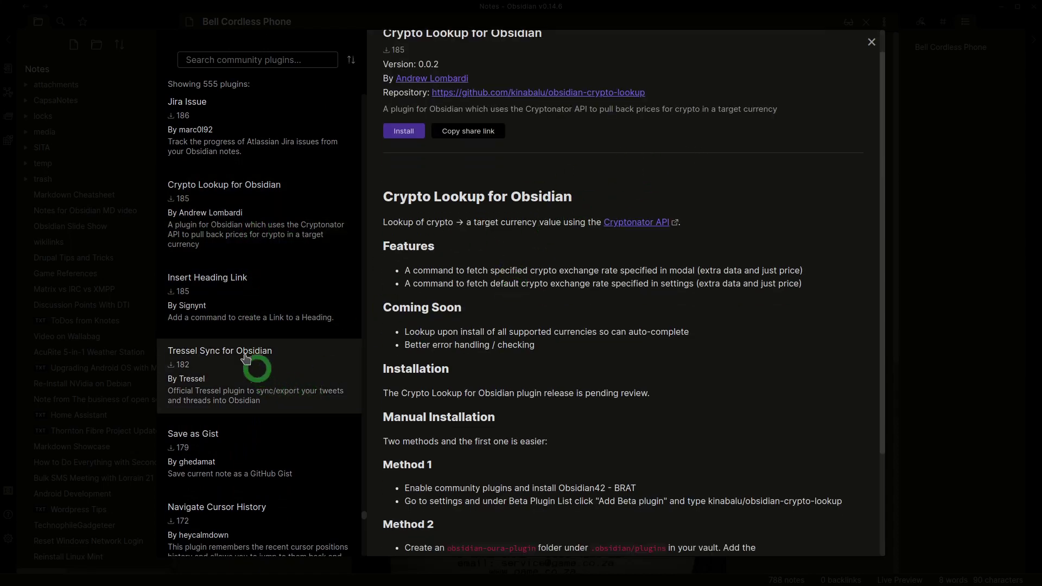
# - Read the Obsidian Chess plugin's workaround and usage sections, and open the Typing speed plugin's details
pyautogui.scroll(-3, 242, 311)
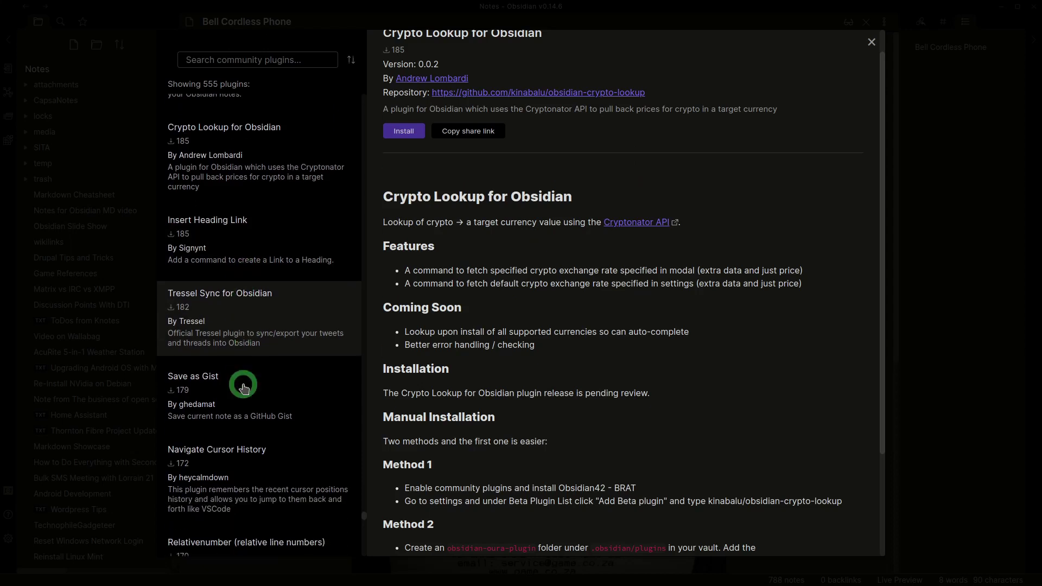
pyautogui.scroll(-3, 244, 387)
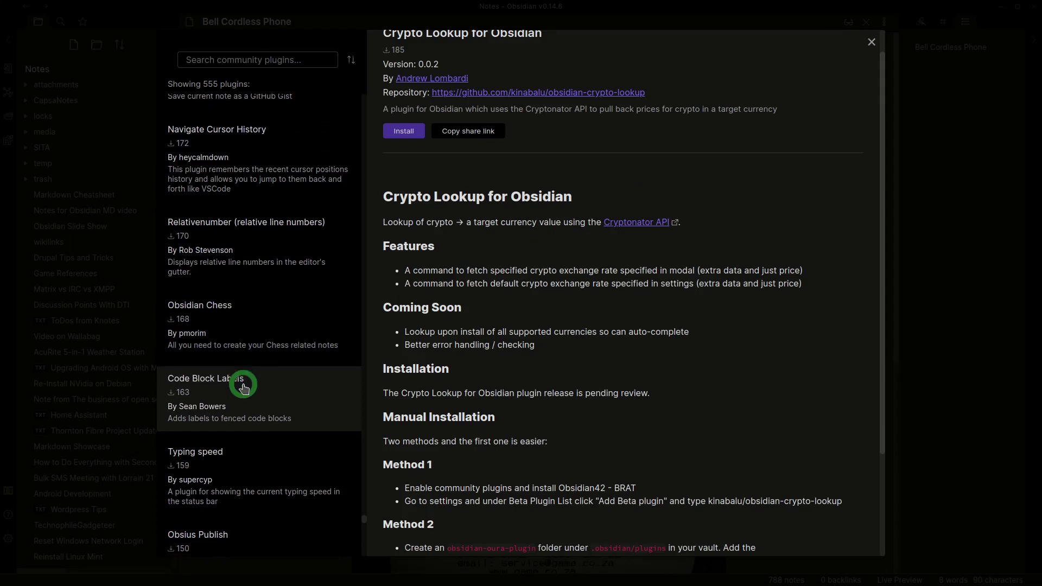
pyautogui.scroll(-2, 242, 382)
pyautogui.click(259, 263)
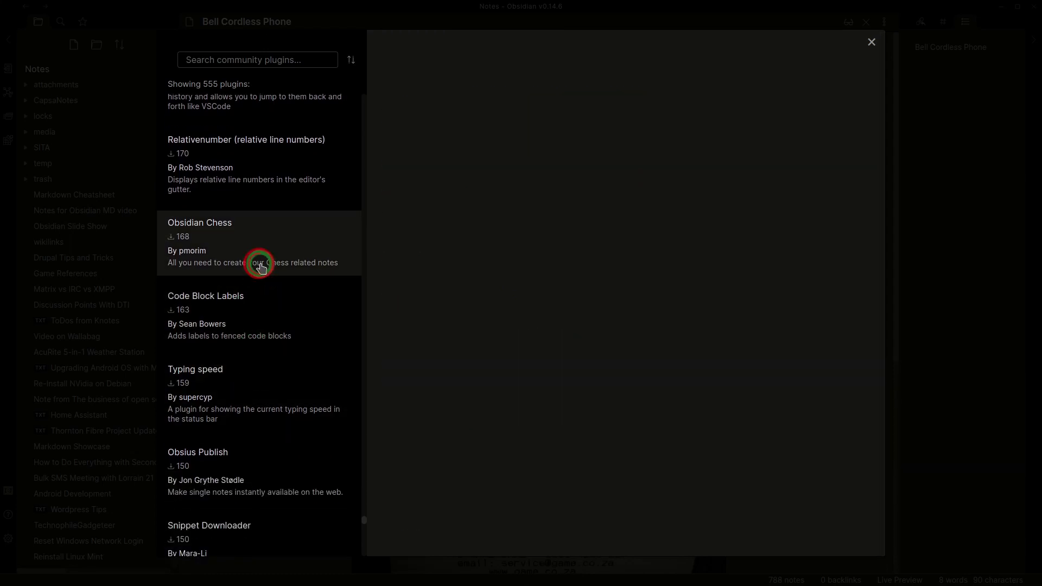
pyautogui.scroll(-3, 487, 463)
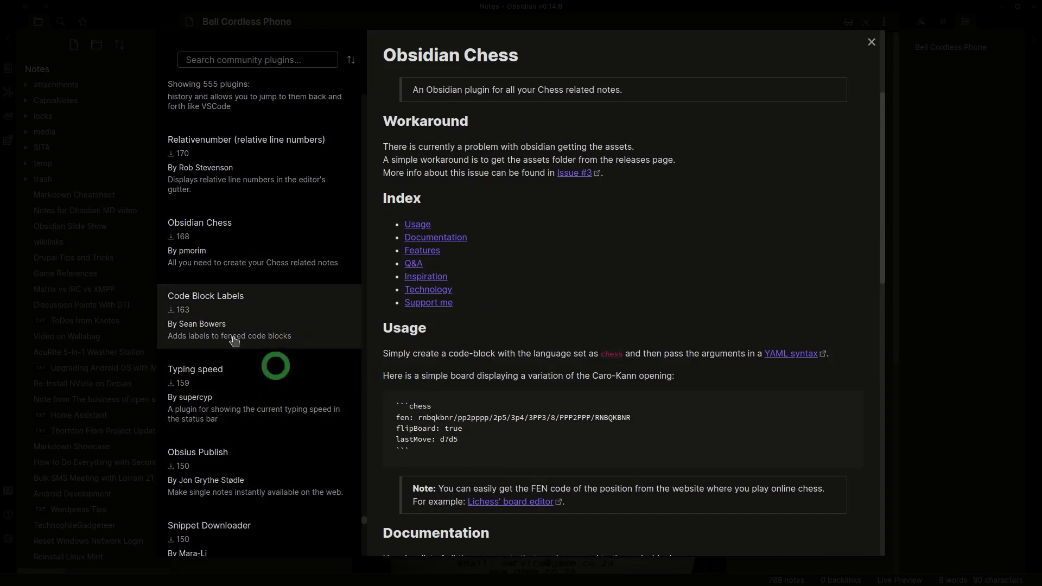
pyautogui.scroll(-2, 236, 399)
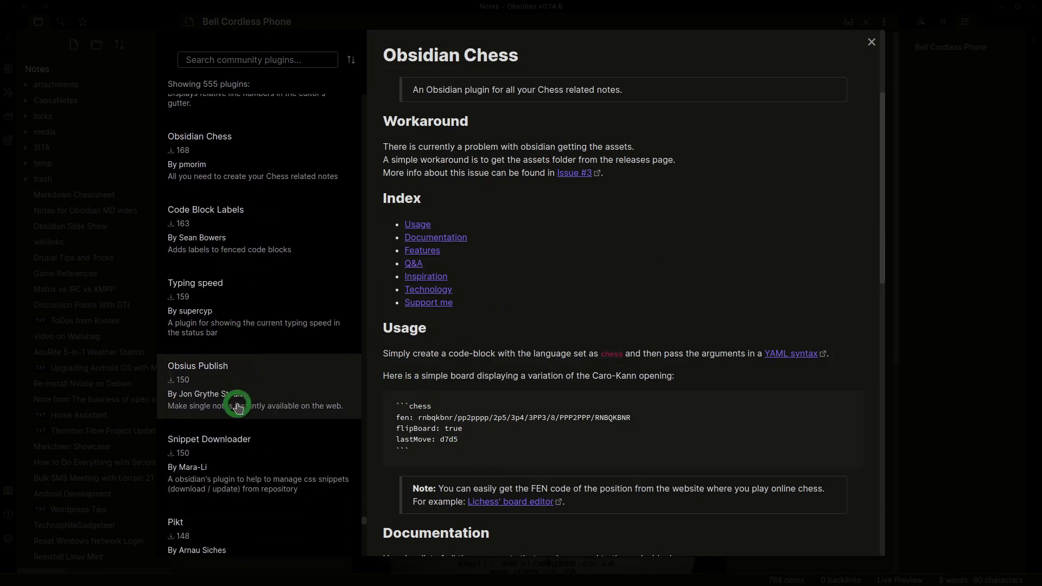
pyautogui.click(258, 326)
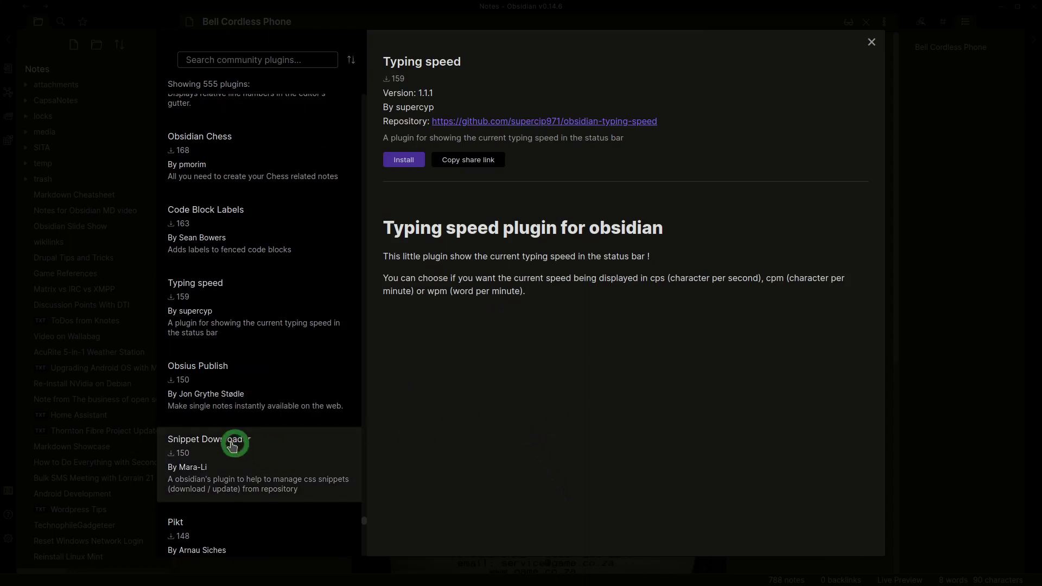
# - Browse the list to Oura Plugin for Obsidian and read its features, installation methods and usage
pyautogui.scroll(-4, 239, 454)
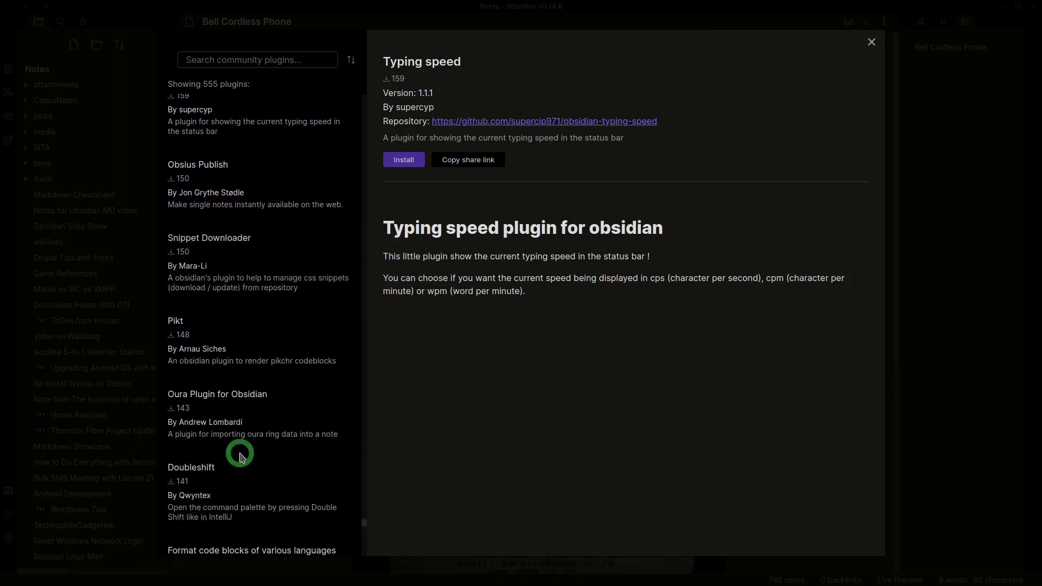
pyautogui.scroll(-3, 239, 454)
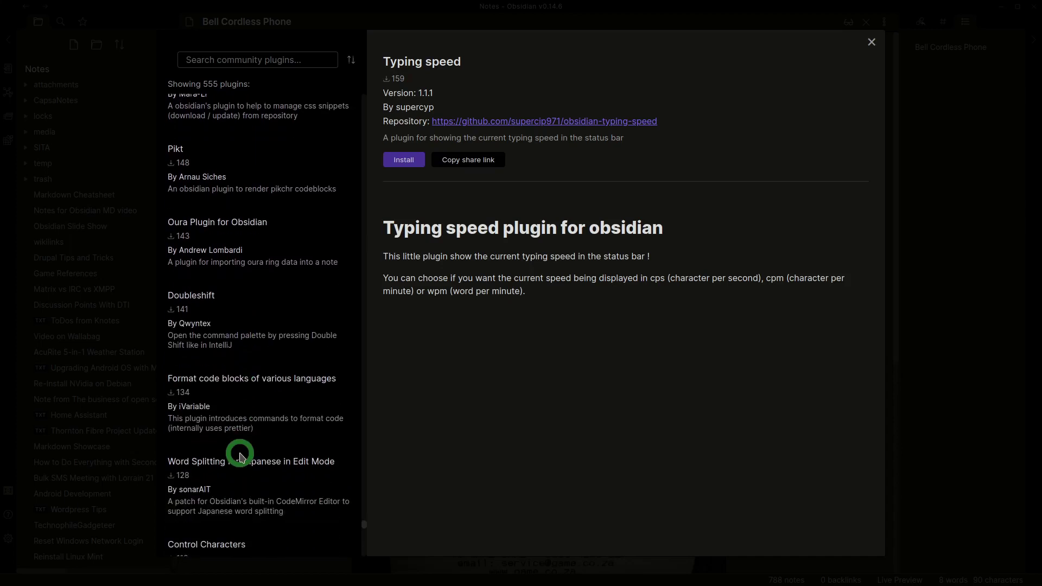
pyautogui.click(236, 258)
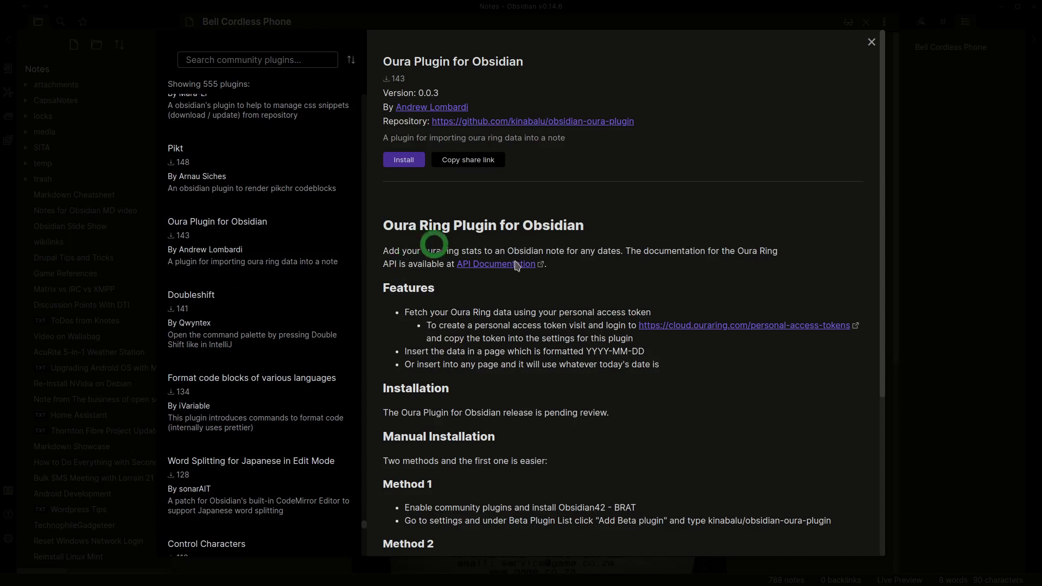
pyautogui.scroll(-3, 465, 313)
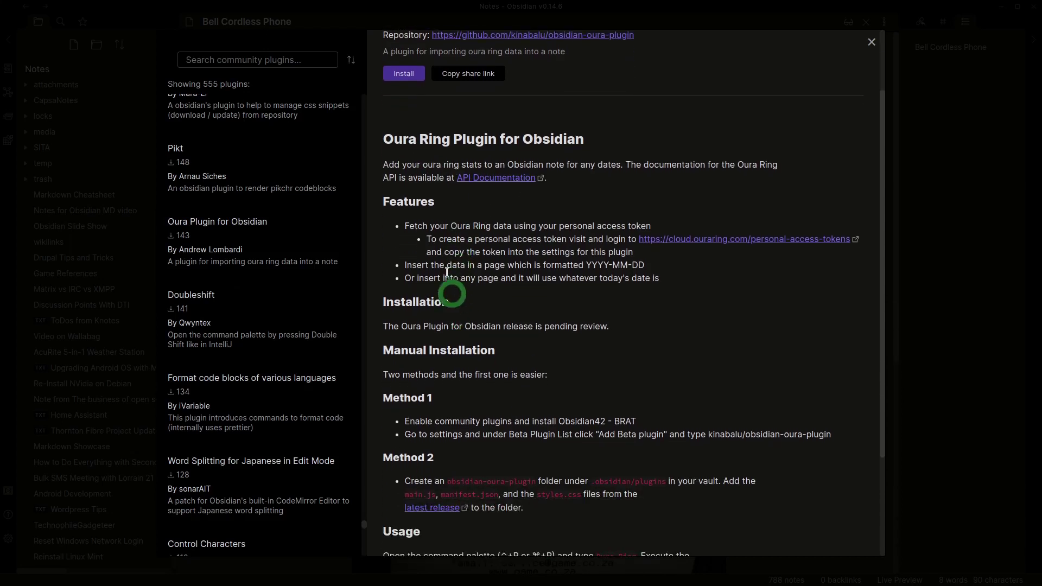
pyautogui.scroll(-2, 447, 271)
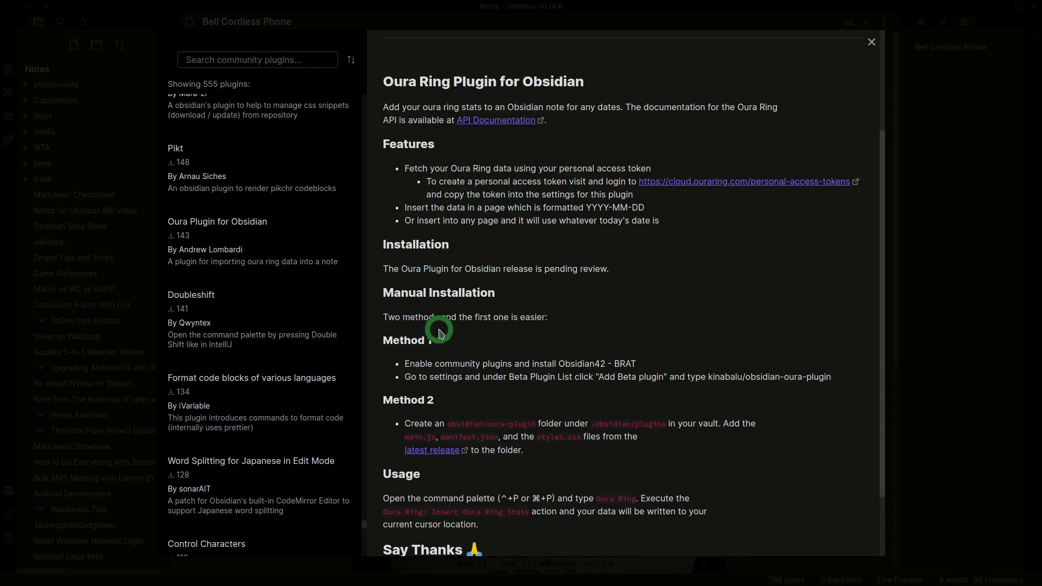
pyautogui.scroll(-1, 440, 332)
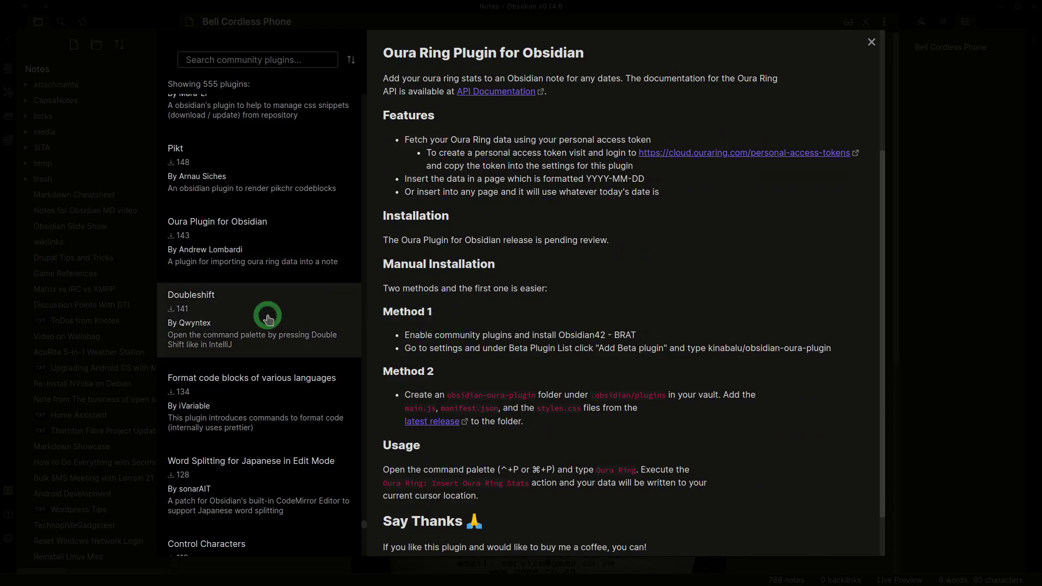
pyautogui.scroll(-2, 408, 316)
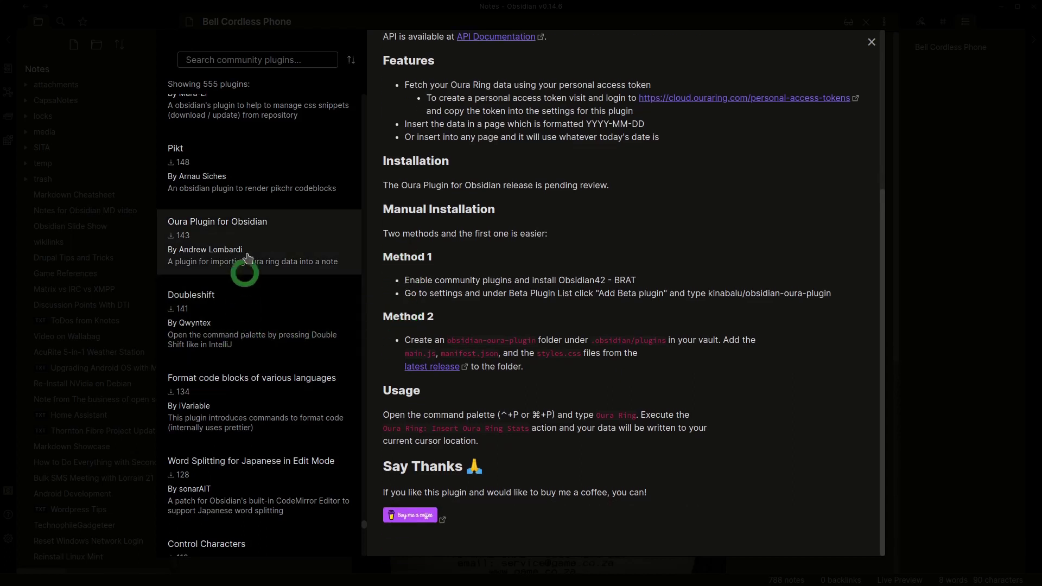
# - Browse the list past Hotkeys Chords, Execute Code and Smort, and read how the Kobo Highlights Importer plugin imports highlights
pyautogui.scroll(-4, 247, 255)
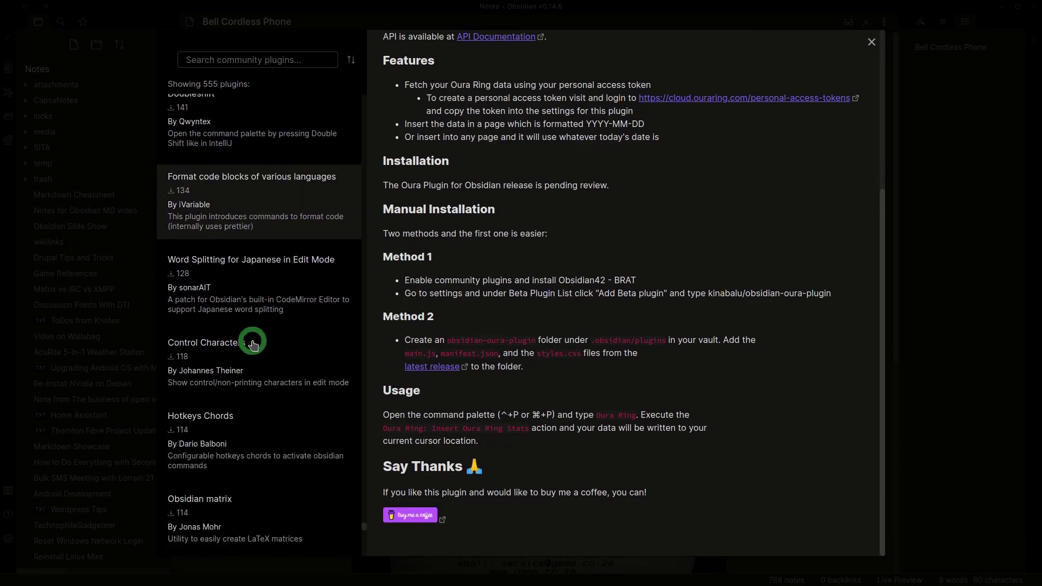
pyautogui.scroll(-4, 253, 344)
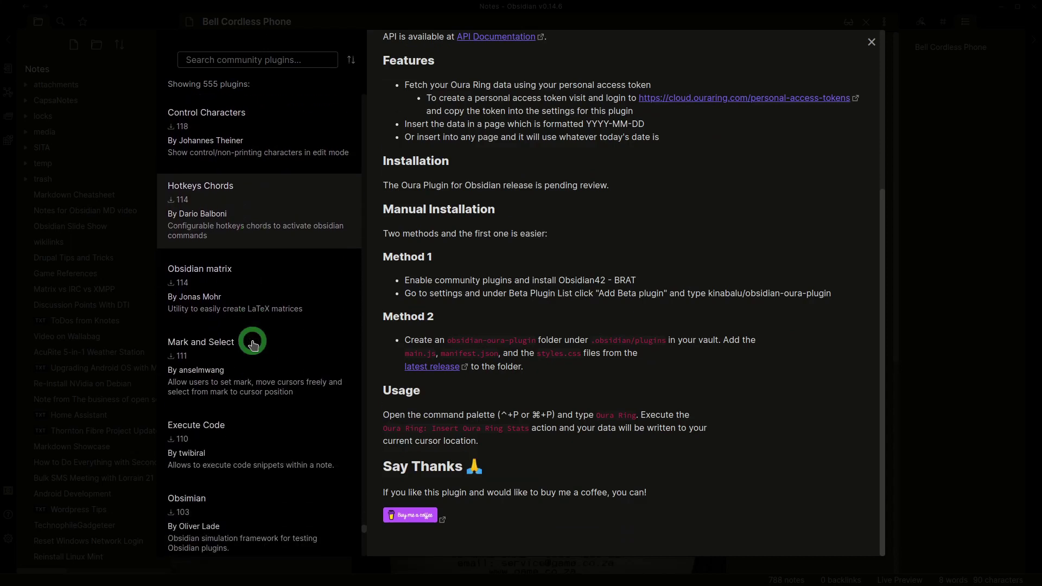
pyautogui.scroll(-3, 253, 345)
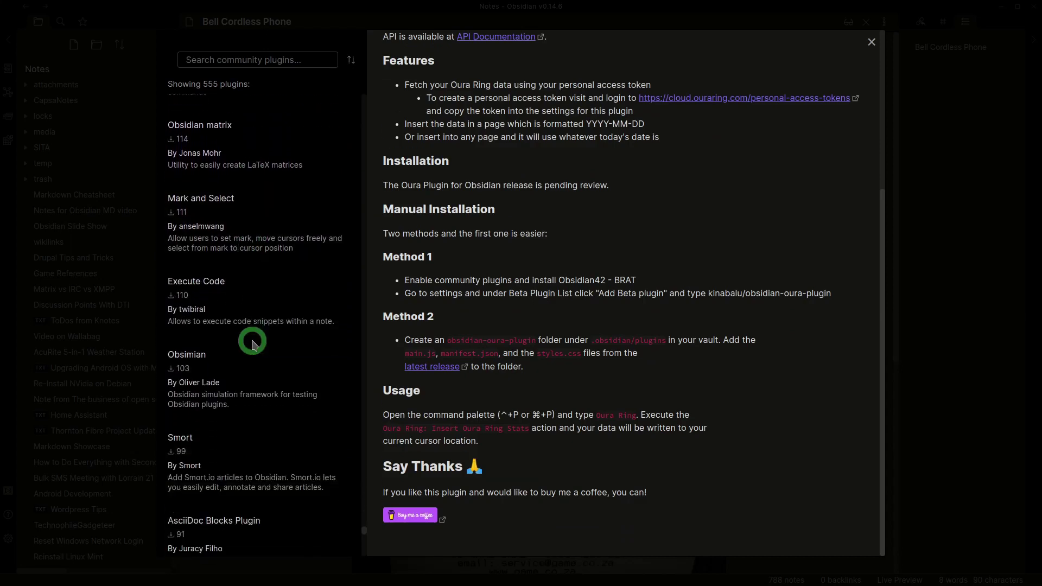
pyautogui.scroll(-4, 252, 344)
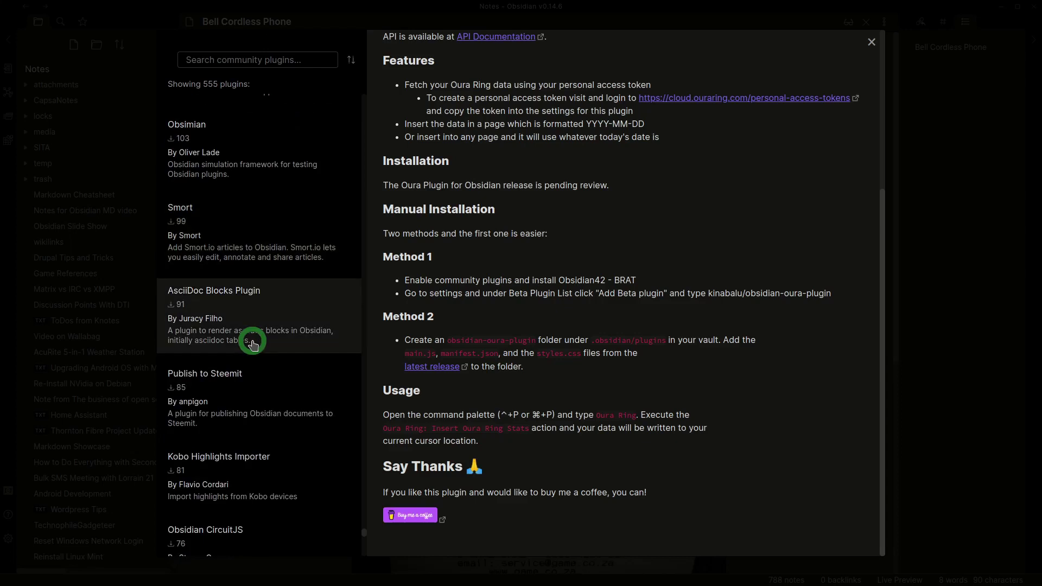
pyautogui.scroll(-5, 253, 344)
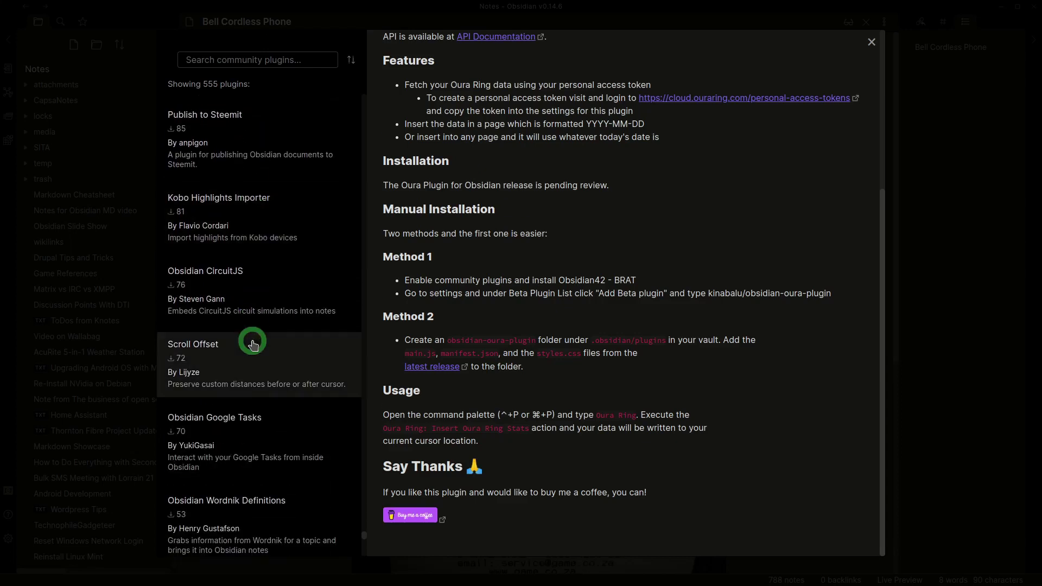
pyautogui.click(232, 206)
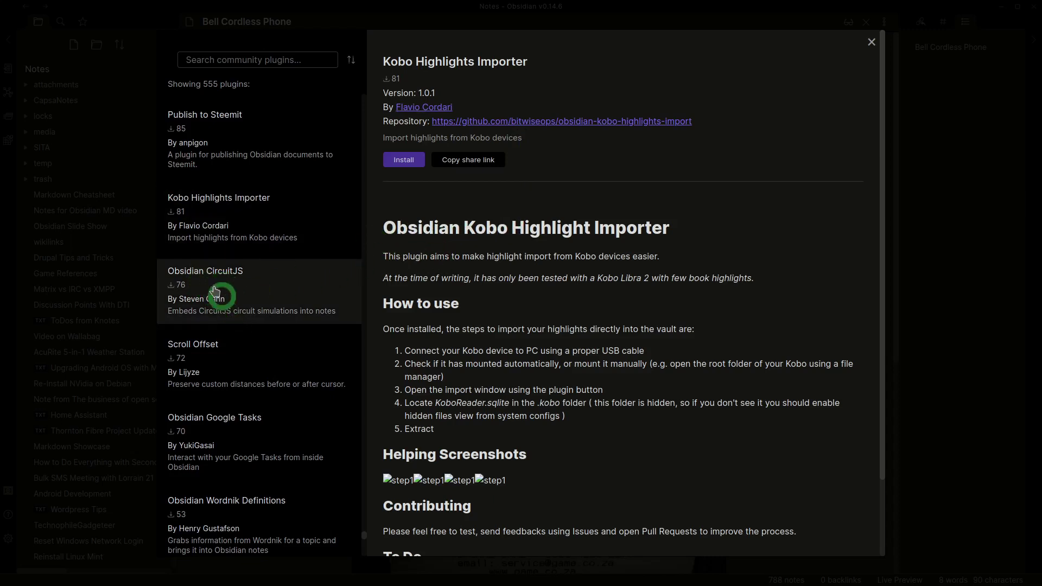
pyautogui.scroll(-3, 204, 304)
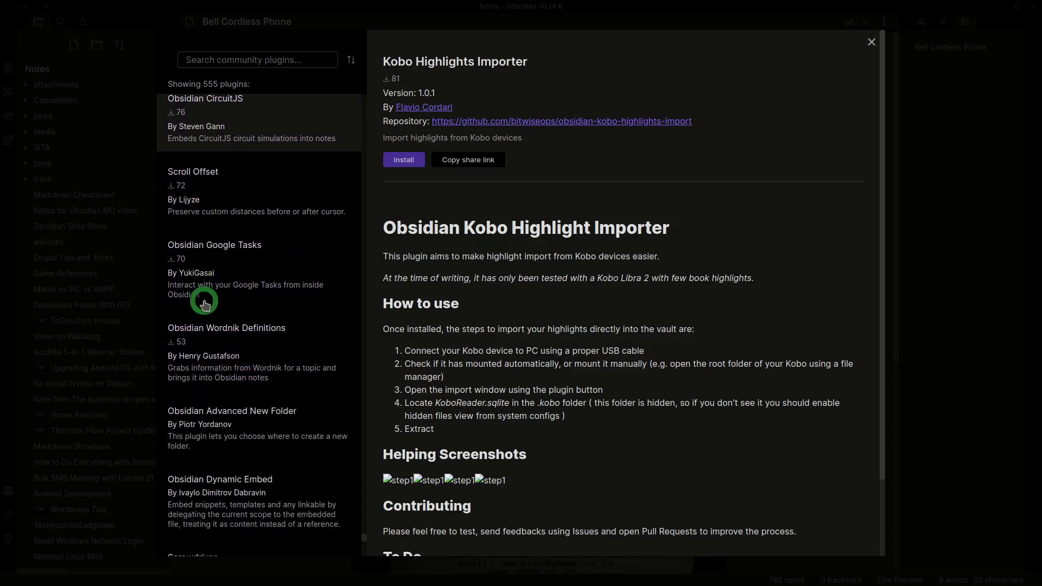
pyautogui.scroll(-2, 487, 304)
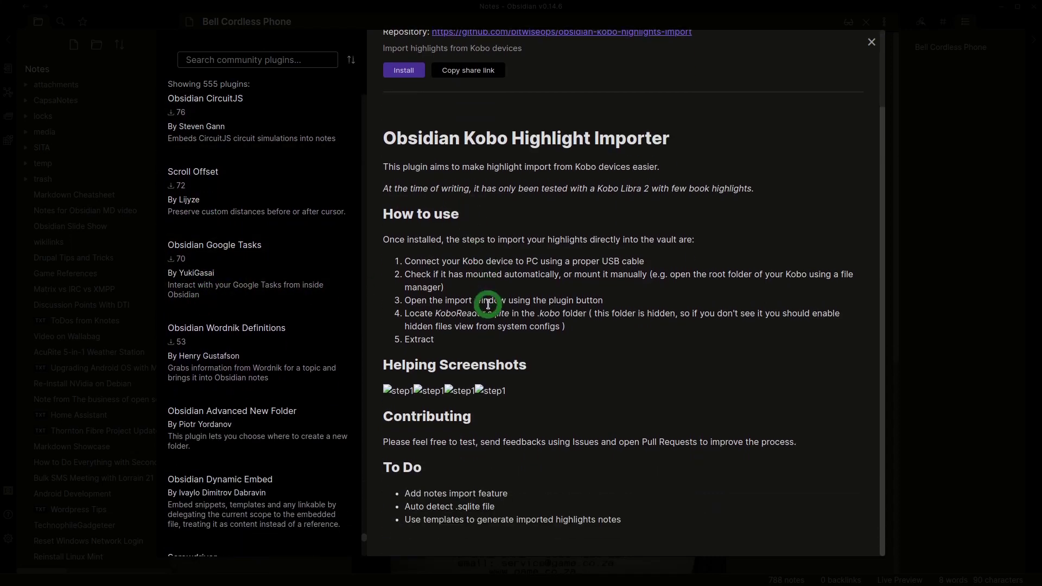
# - Open the Obsidian Google Tasks plugin's details, and browse on to Etherpad Lite to read its commands and configuration
pyautogui.click(244, 285)
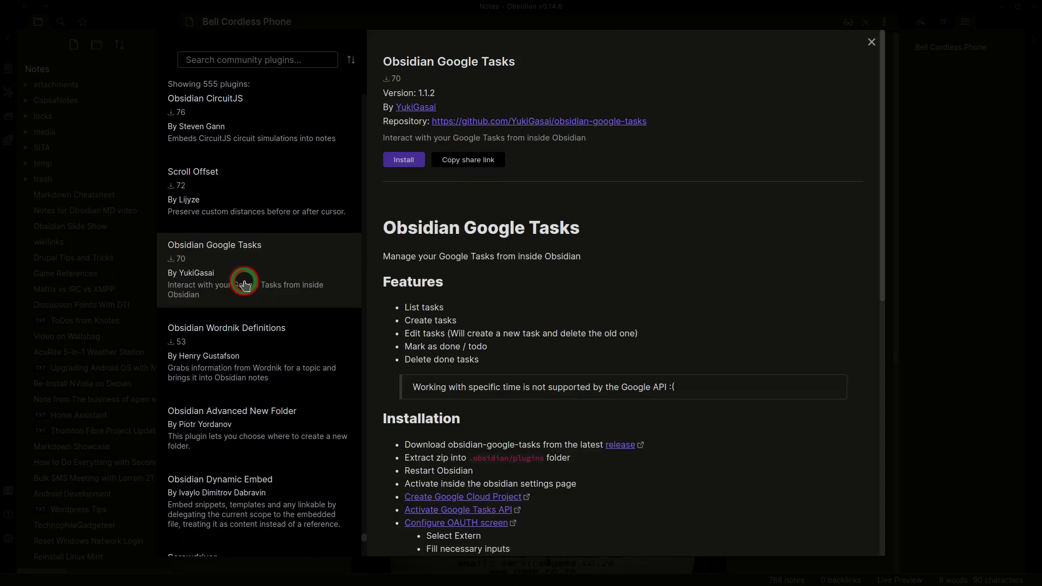
pyautogui.scroll(-3, 245, 281)
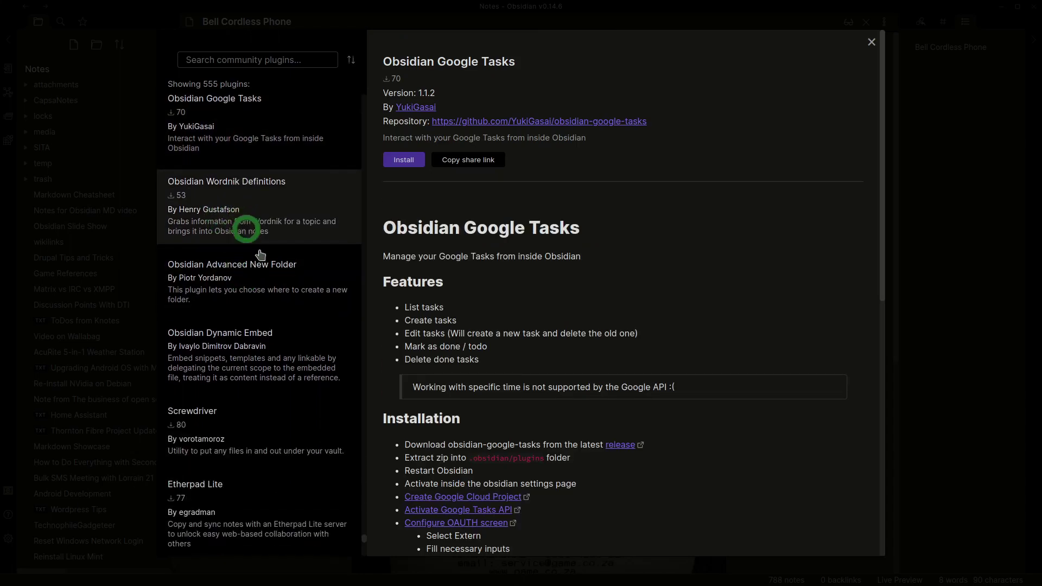
pyautogui.scroll(-3, 253, 239)
pyautogui.scroll(-4, 260, 253)
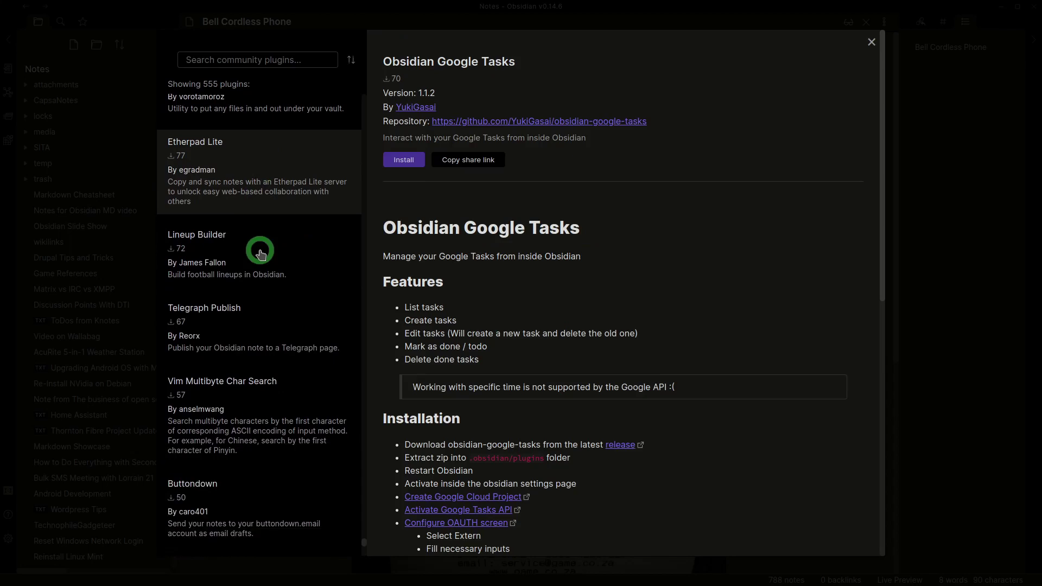
pyautogui.click(233, 179)
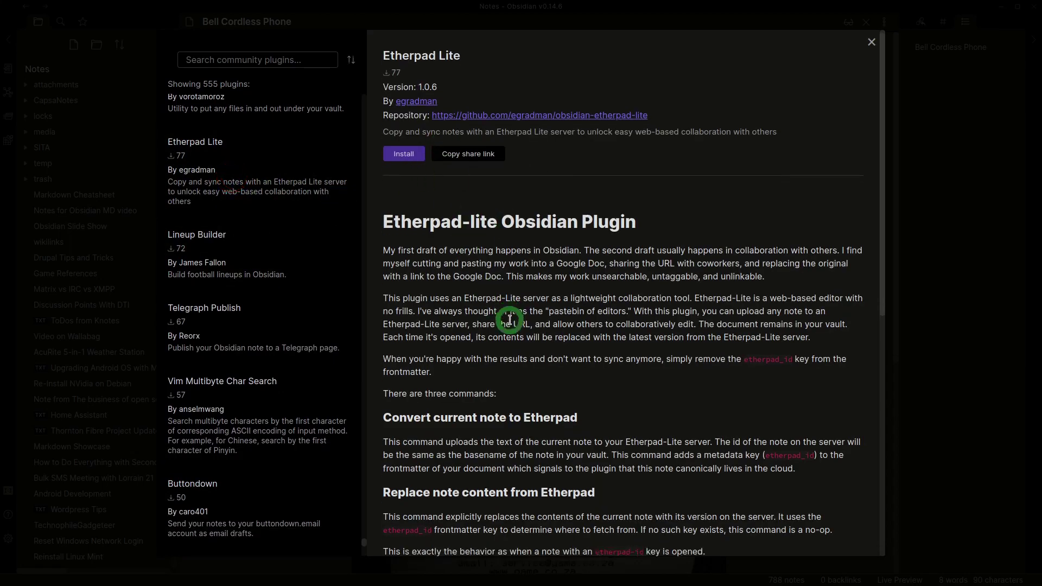
pyautogui.scroll(-1, 509, 322)
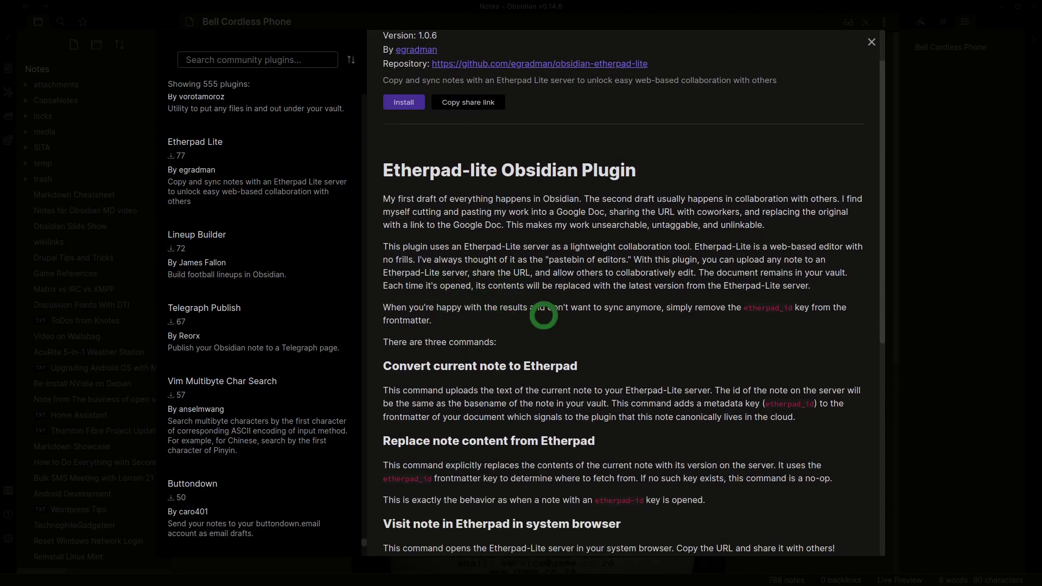
pyautogui.scroll(-3, 477, 331)
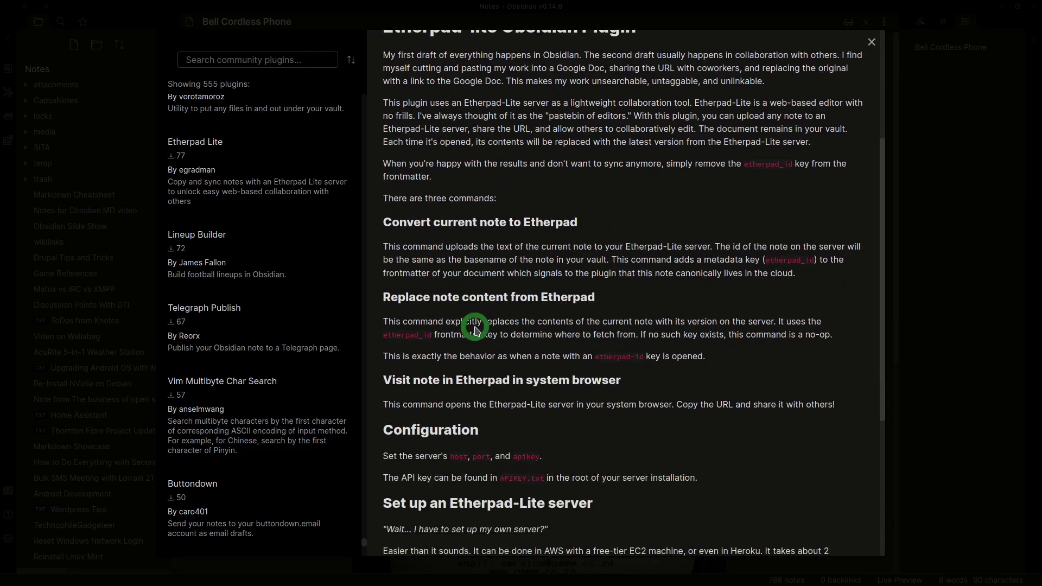
# - Open the Telegraph Publish plugin's details, browse the remaining community plugins past Obsidian Columns to Rewarder, and leave the plugin browser
pyautogui.click(239, 324)
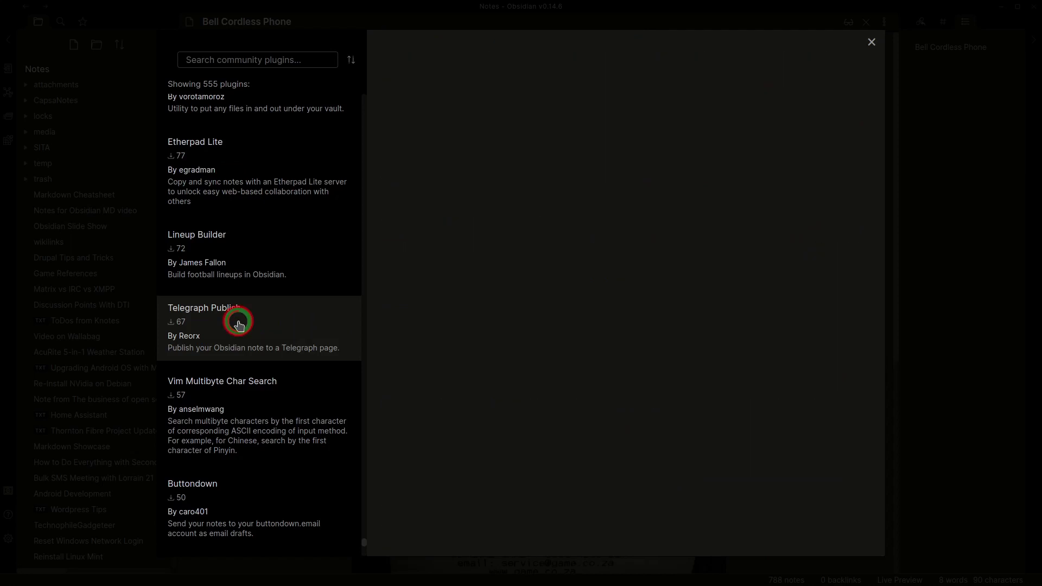
pyautogui.scroll(-3, 239, 324)
pyautogui.scroll(-3, 239, 324)
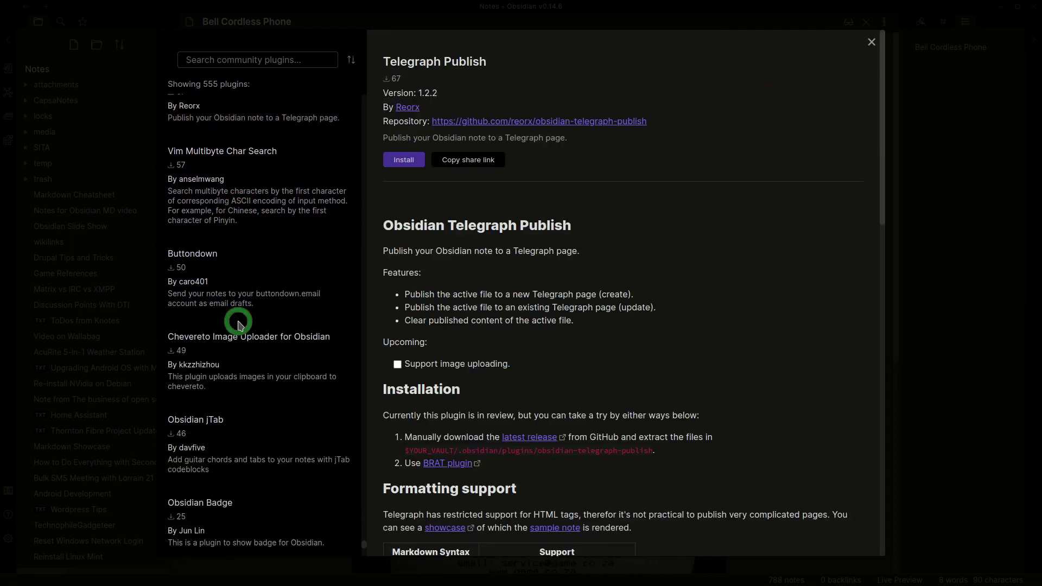
pyautogui.scroll(-4, 242, 332)
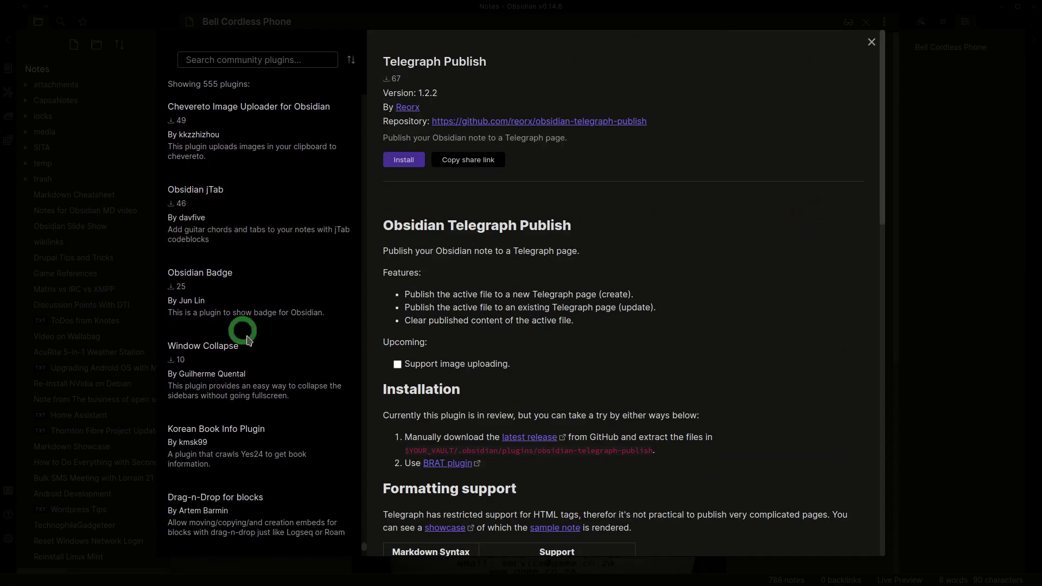
pyautogui.scroll(-7, 259, 353)
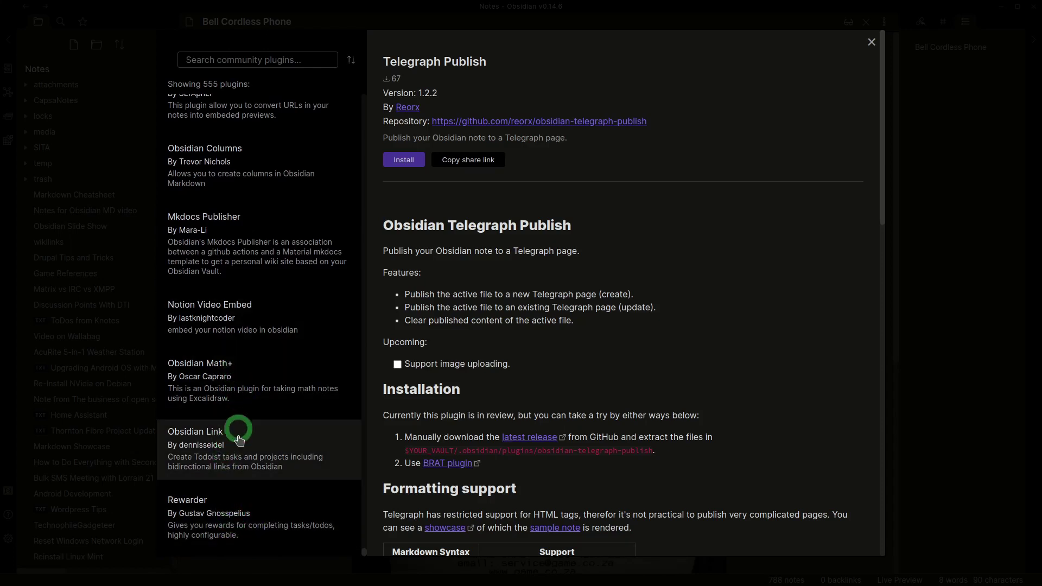
pyautogui.click(872, 43)
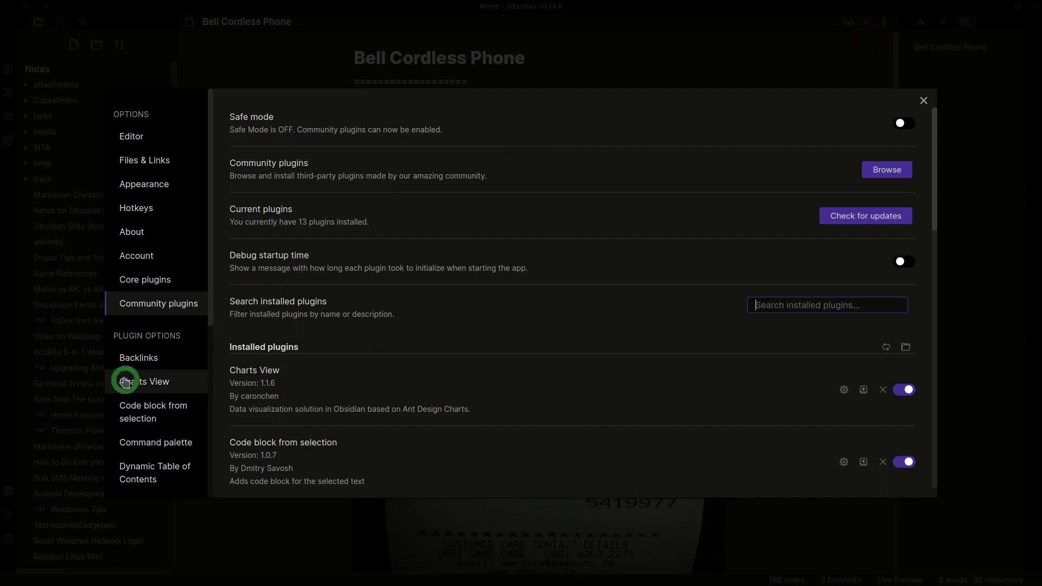
# - Review the plugin options from Backlinks and Charts View through Dynamic Table of Contents and Highlightr to Kanban
pyautogui.click(140, 359)
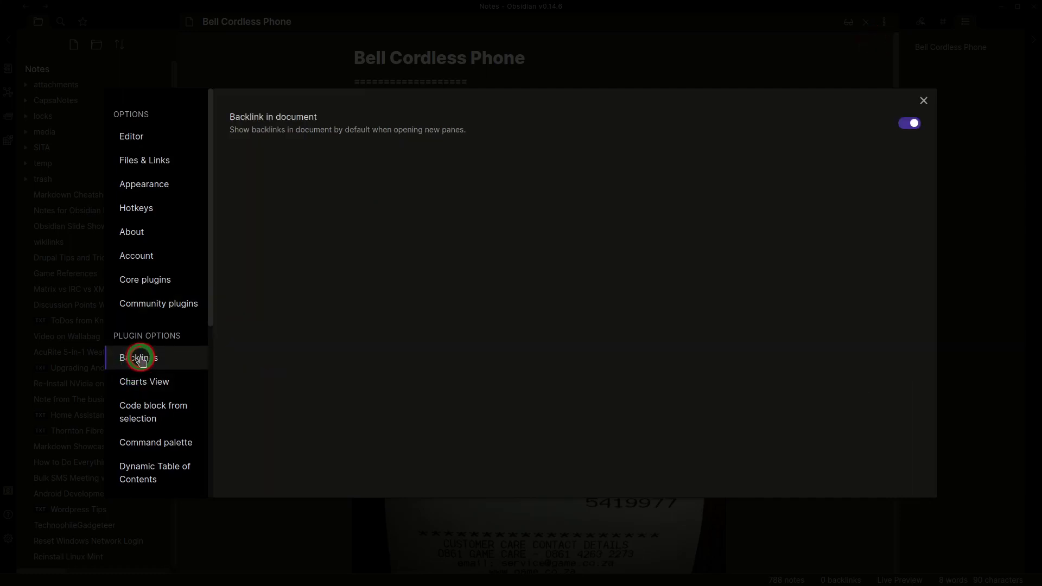
pyautogui.scroll(-5, 140, 361)
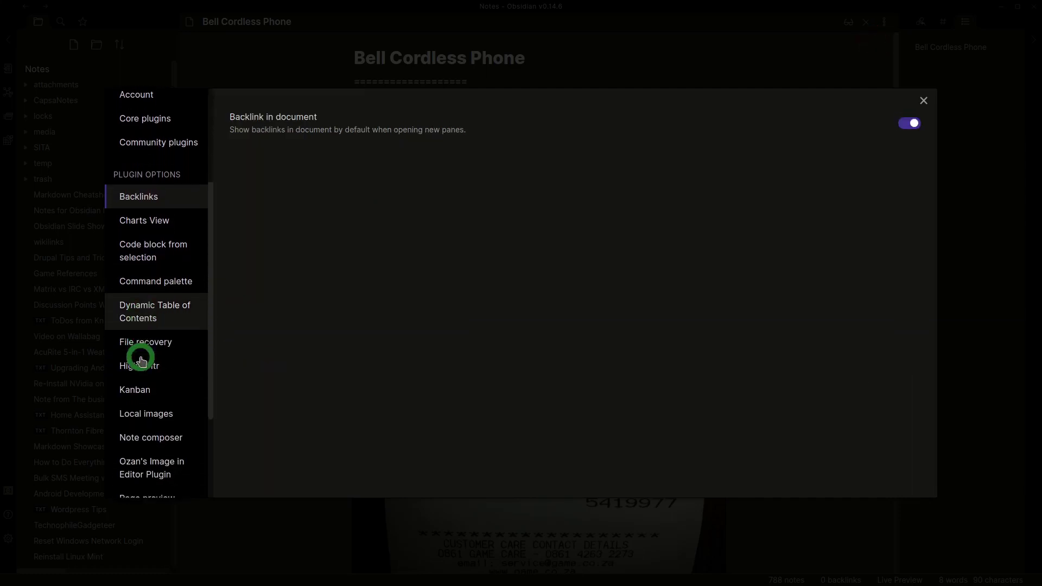
pyautogui.click(140, 213)
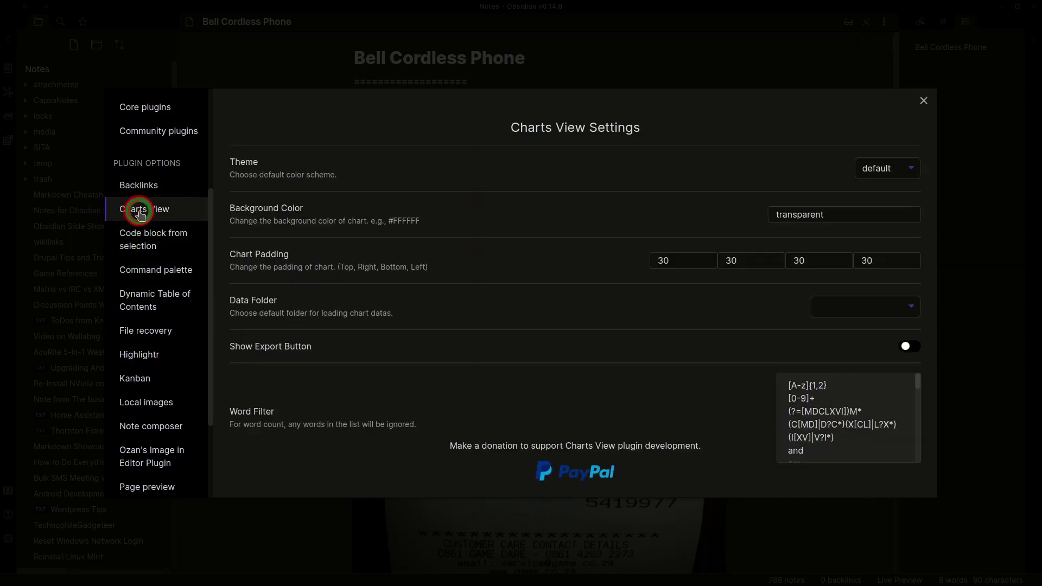
pyautogui.click(137, 240)
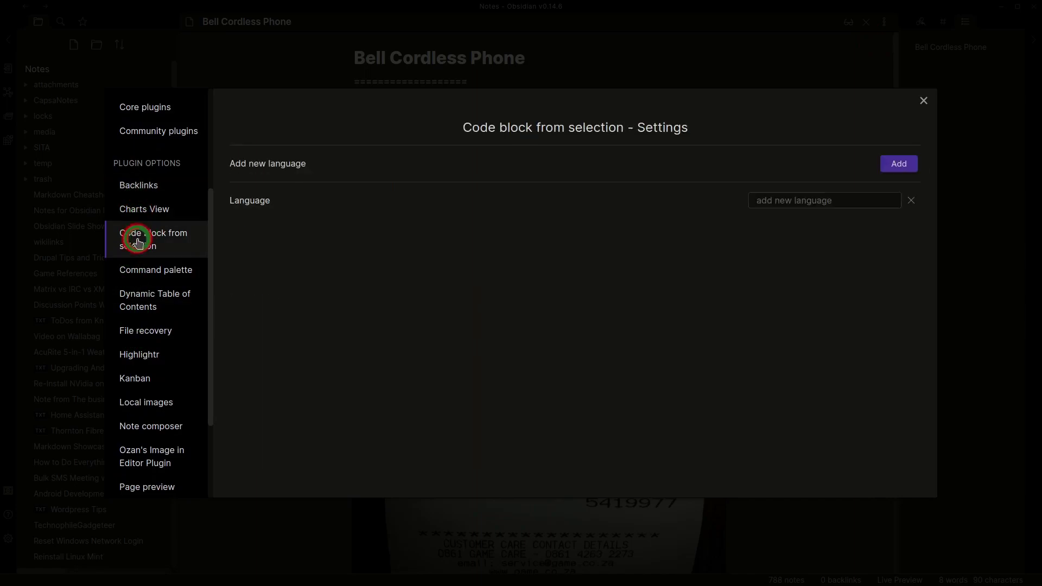
pyautogui.click(139, 279)
pyautogui.click(144, 302)
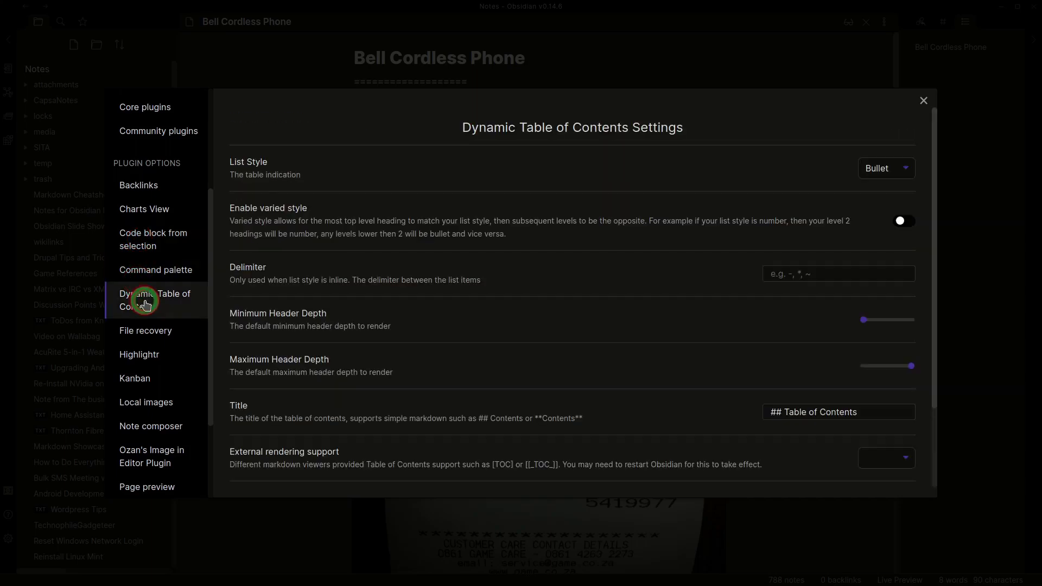
pyautogui.click(144, 332)
pyautogui.click(140, 357)
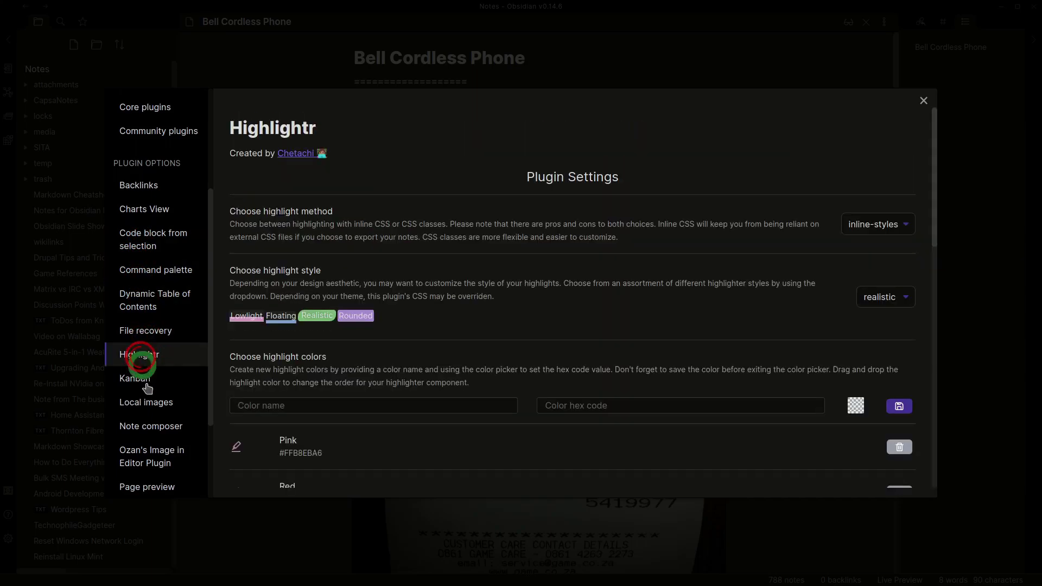
pyautogui.click(145, 382)
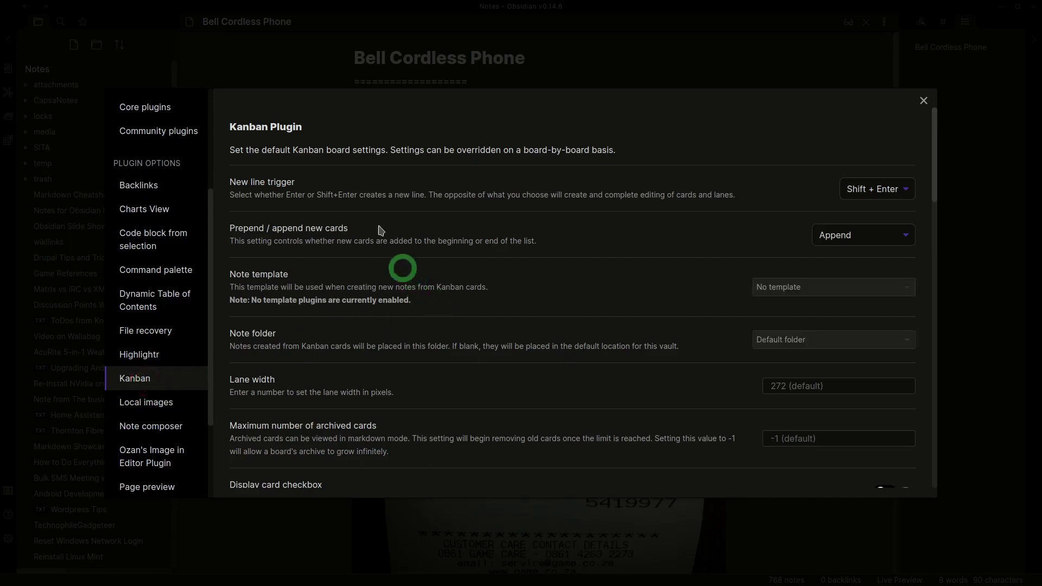
# - Recalculate the word distribution in the Tag & Word Cloud settings, and review the Related Notes Finder settings before leaving the settings
pyautogui.scroll(-5, 128, 387)
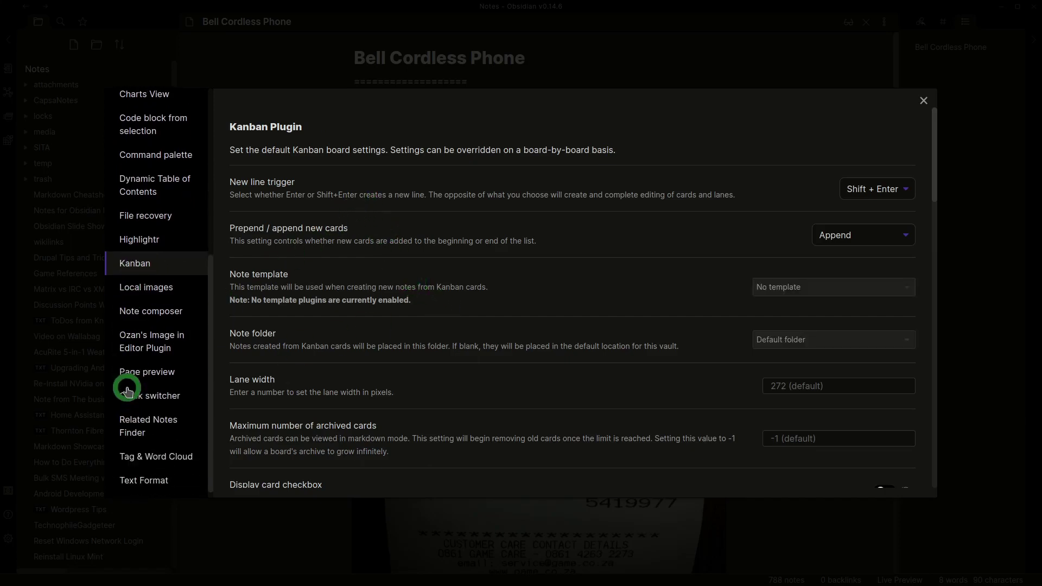
pyautogui.click(156, 452)
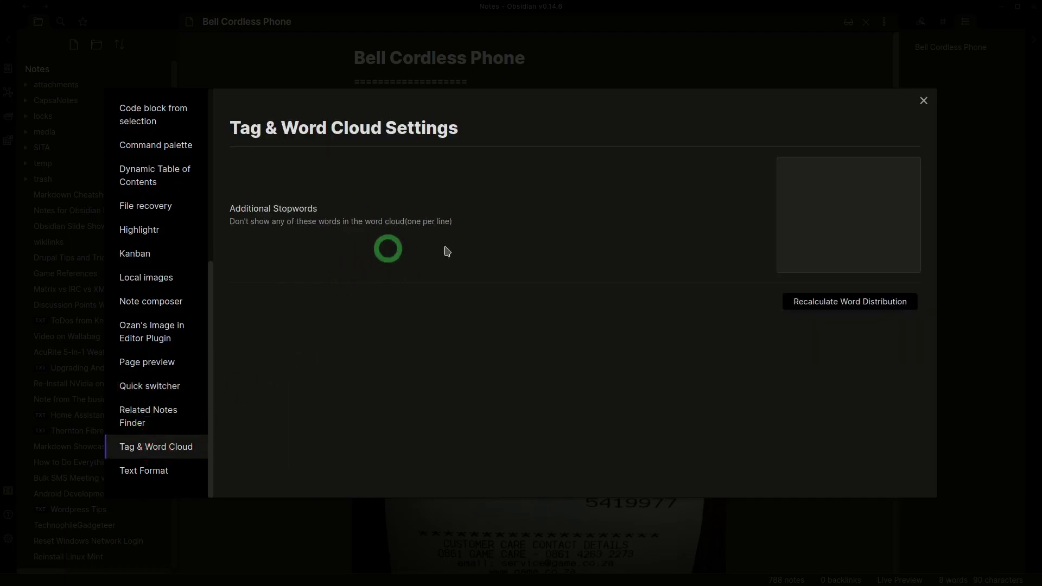
pyautogui.click(818, 303)
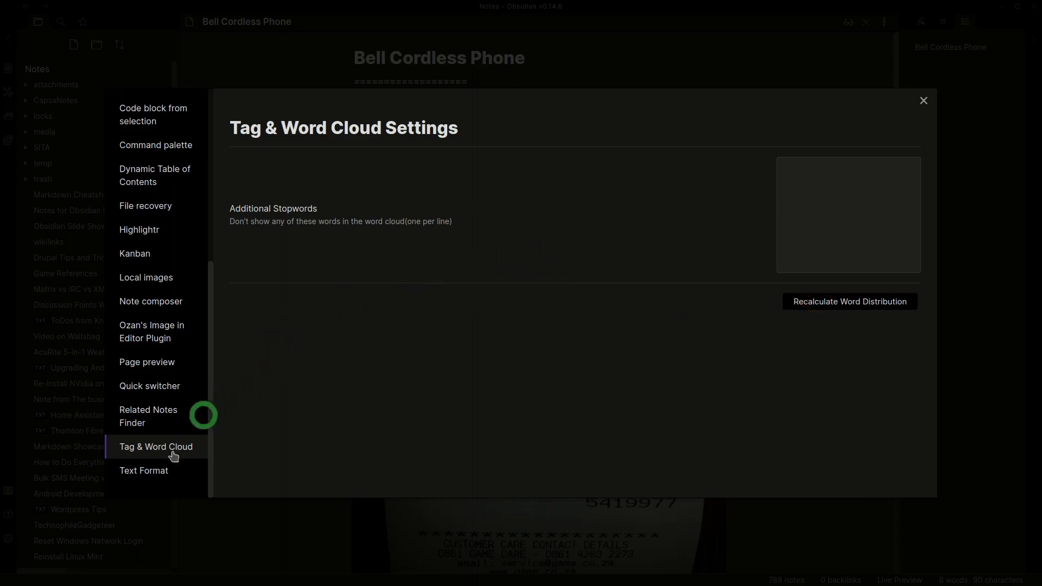
pyautogui.click(147, 414)
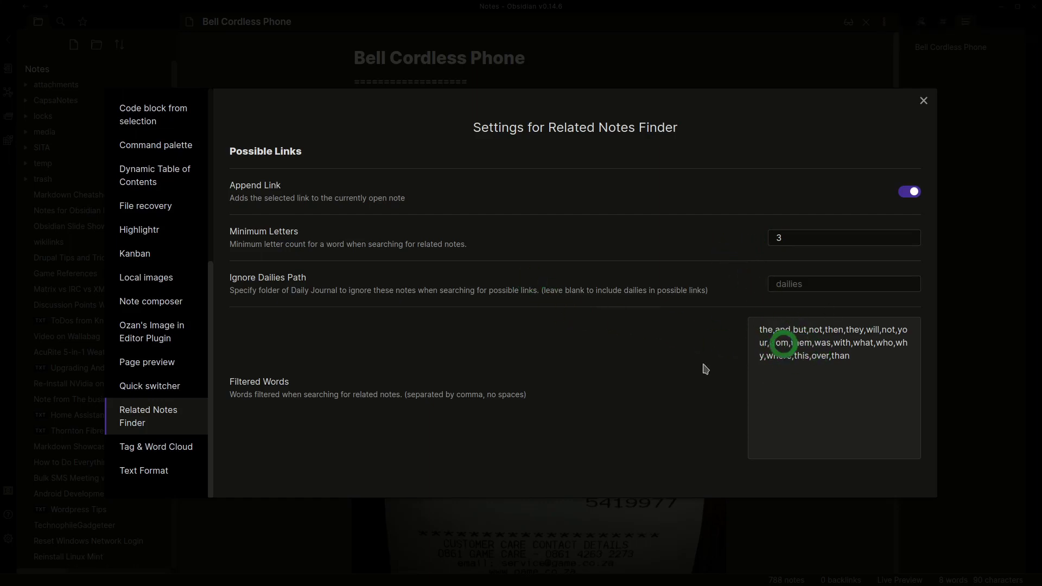
pyautogui.click(925, 104)
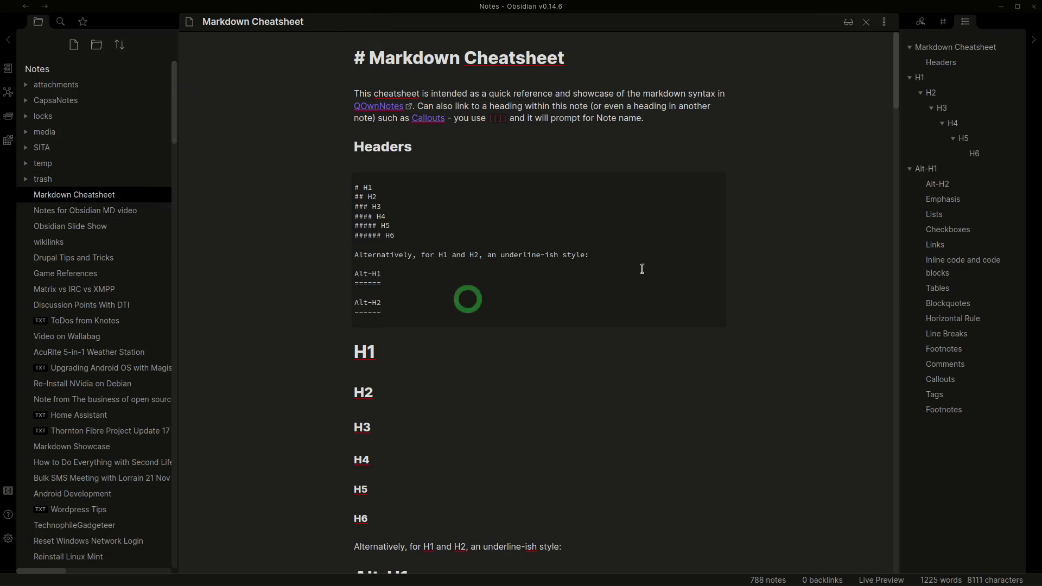
# - Widen the file list sidebar and display the graph view with all its colored tag groups in sight
pyautogui.moveTo(178, 195); pyautogui.dragTo(216, 224)
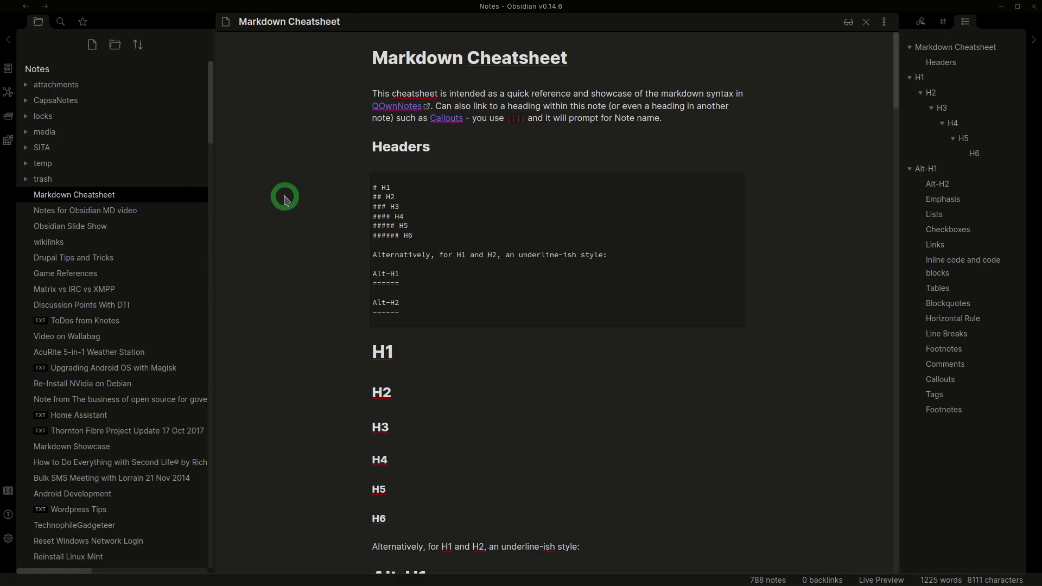
pyautogui.click(7, 92)
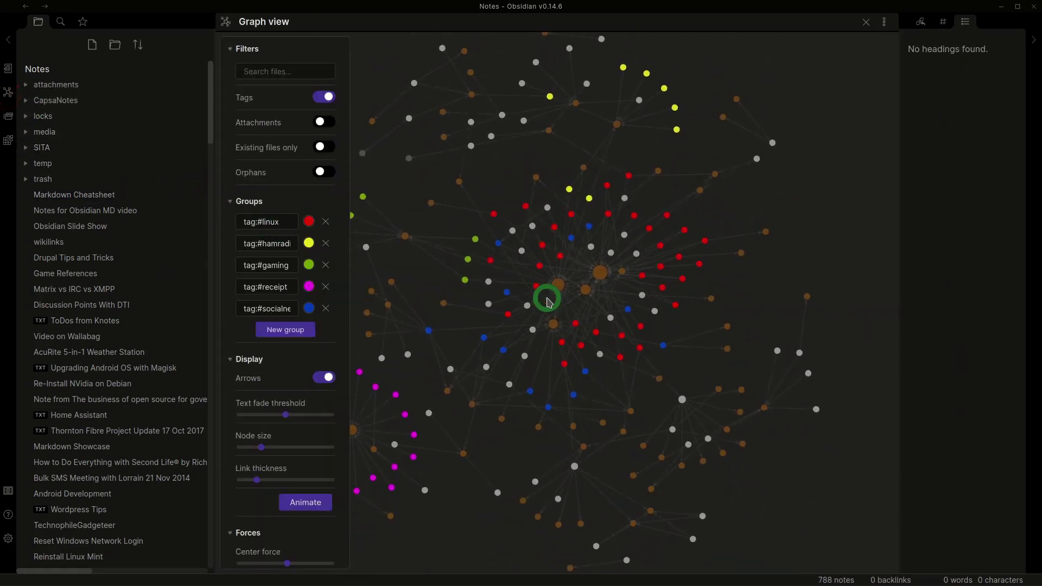
pyautogui.click(546, 299)
pyautogui.moveTo(624, 310); pyautogui.dragTo(599, 303)
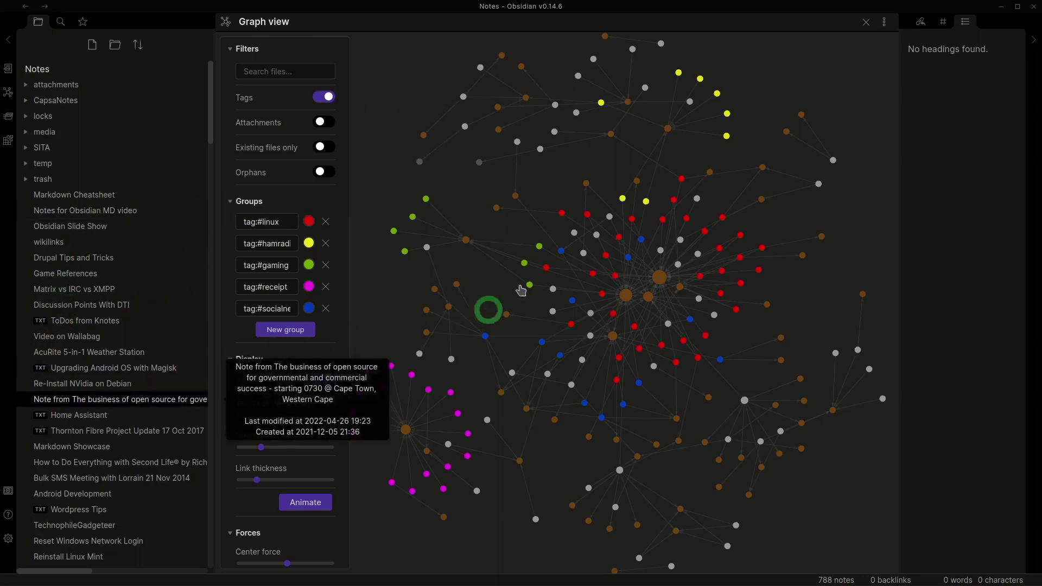
pyautogui.click(391, 172)
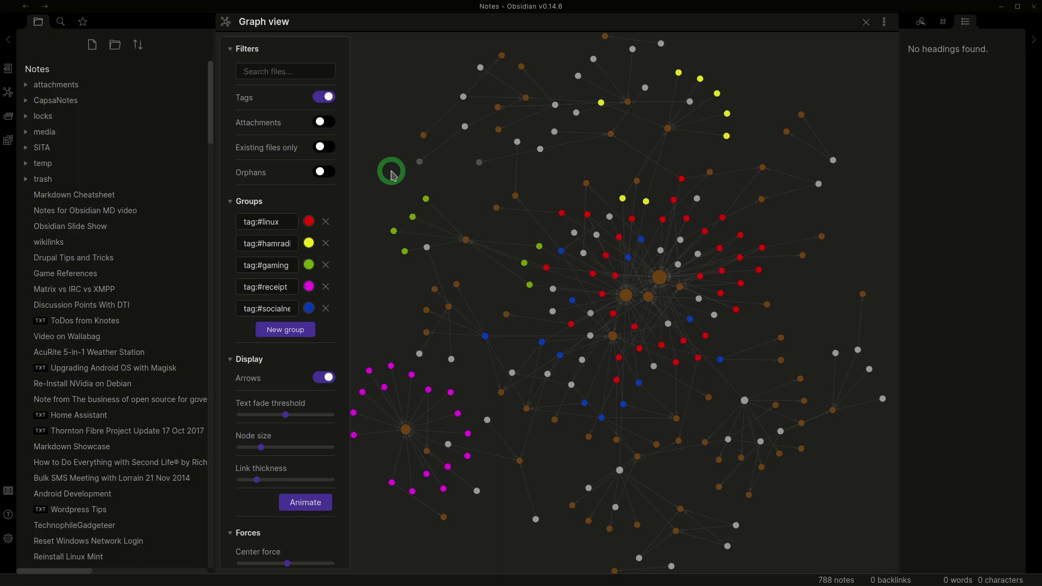
# - Browse the note list and view the HP 12C Calculator Receipt and HP 50g Calculator Receipt notes
pyautogui.click(210, 90)
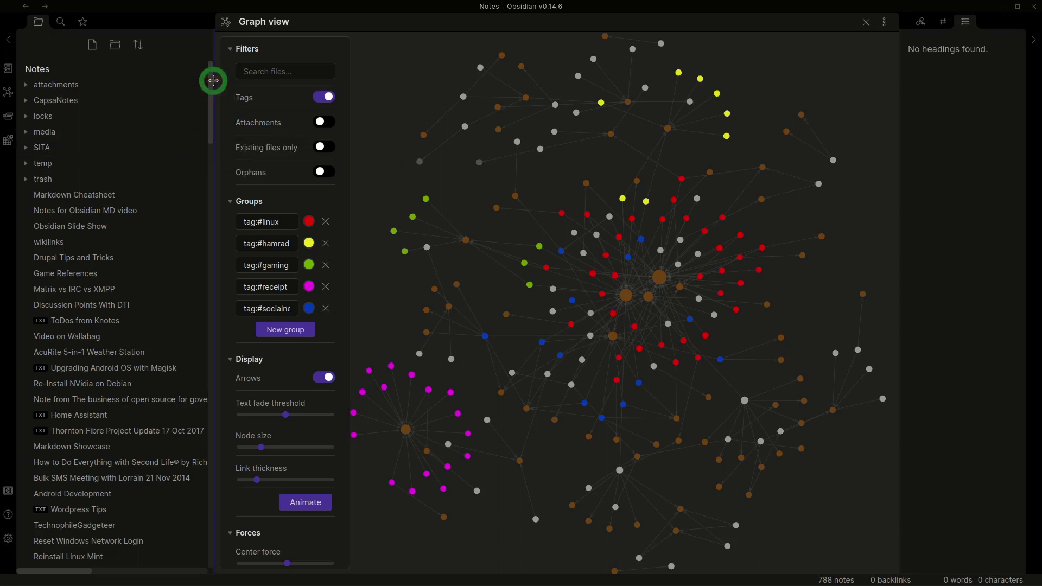
pyautogui.scroll(-1, 193, 121)
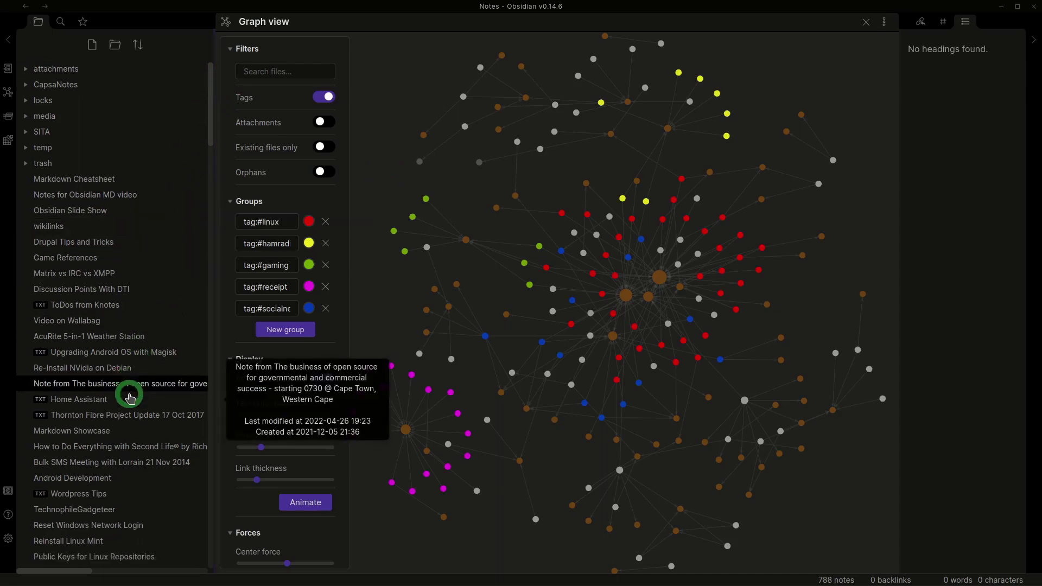
pyautogui.scroll(-6, 129, 398)
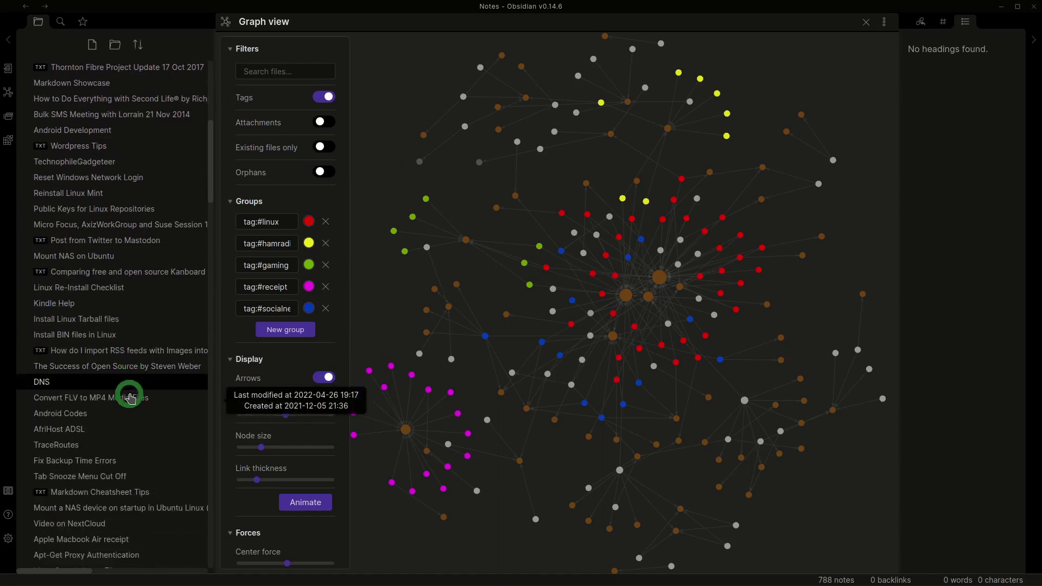
pyautogui.scroll(-5, 129, 398)
pyautogui.scroll(-3, 130, 398)
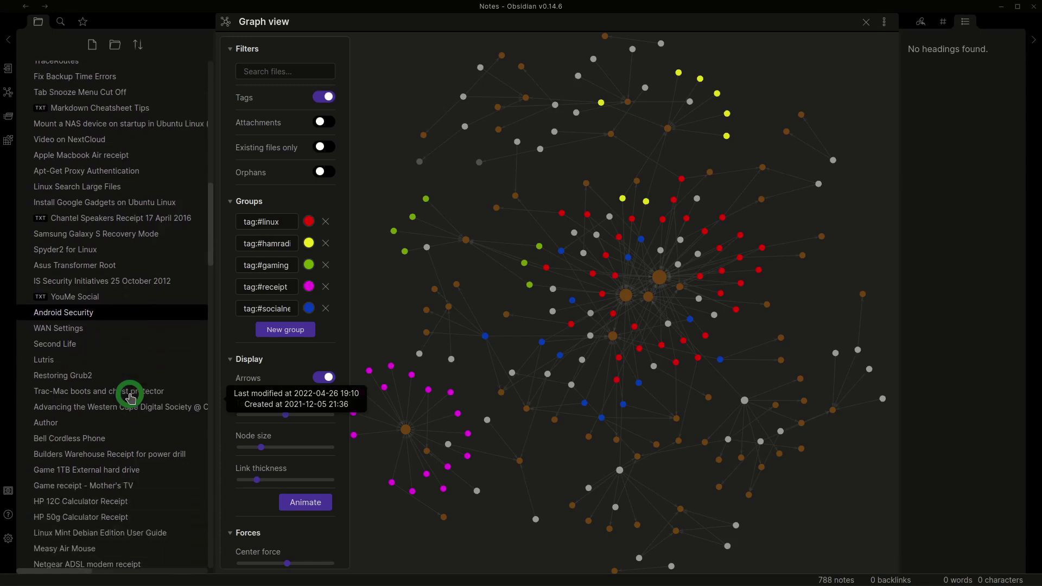
pyautogui.click(95, 444)
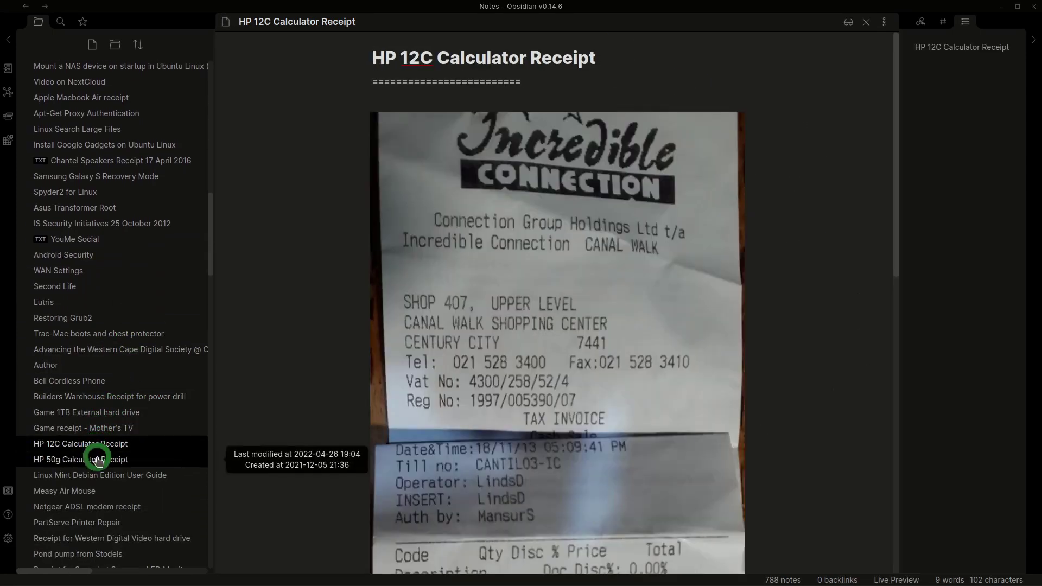
pyautogui.click(96, 460)
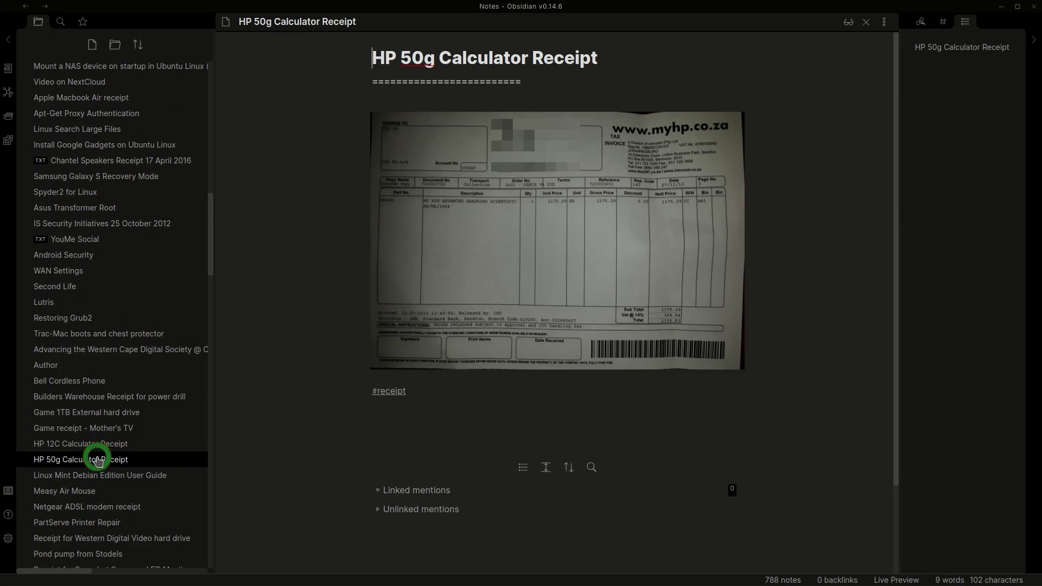
pyautogui.moveTo(210, 217); pyautogui.dragTo(209, 65)
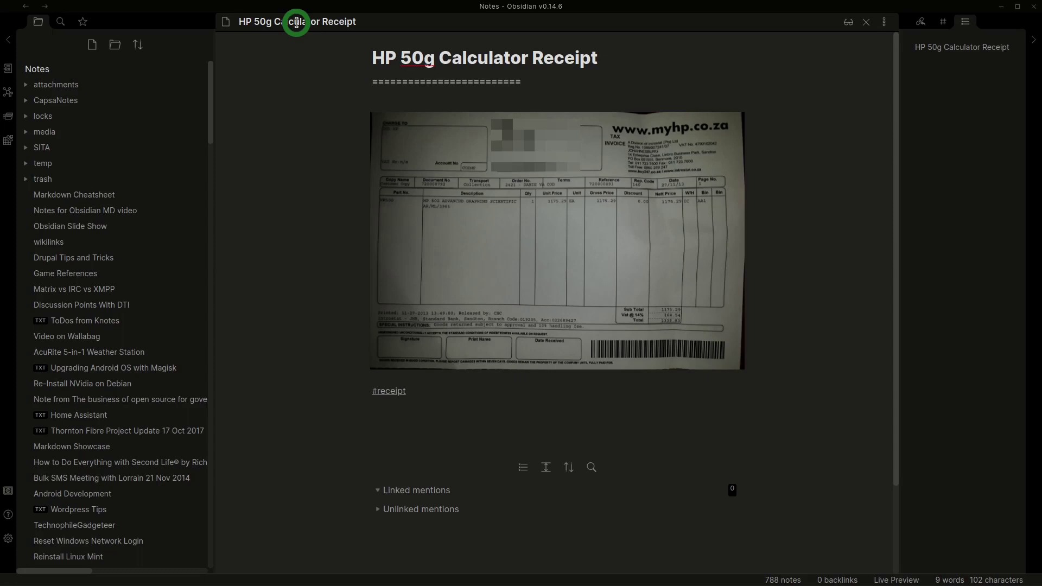
pyautogui.click(295, 22)
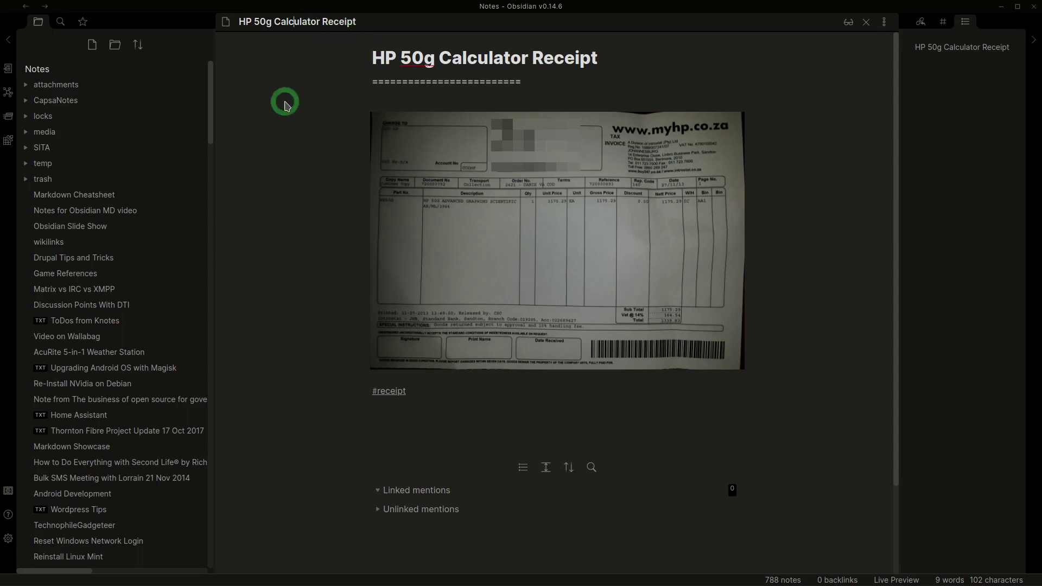